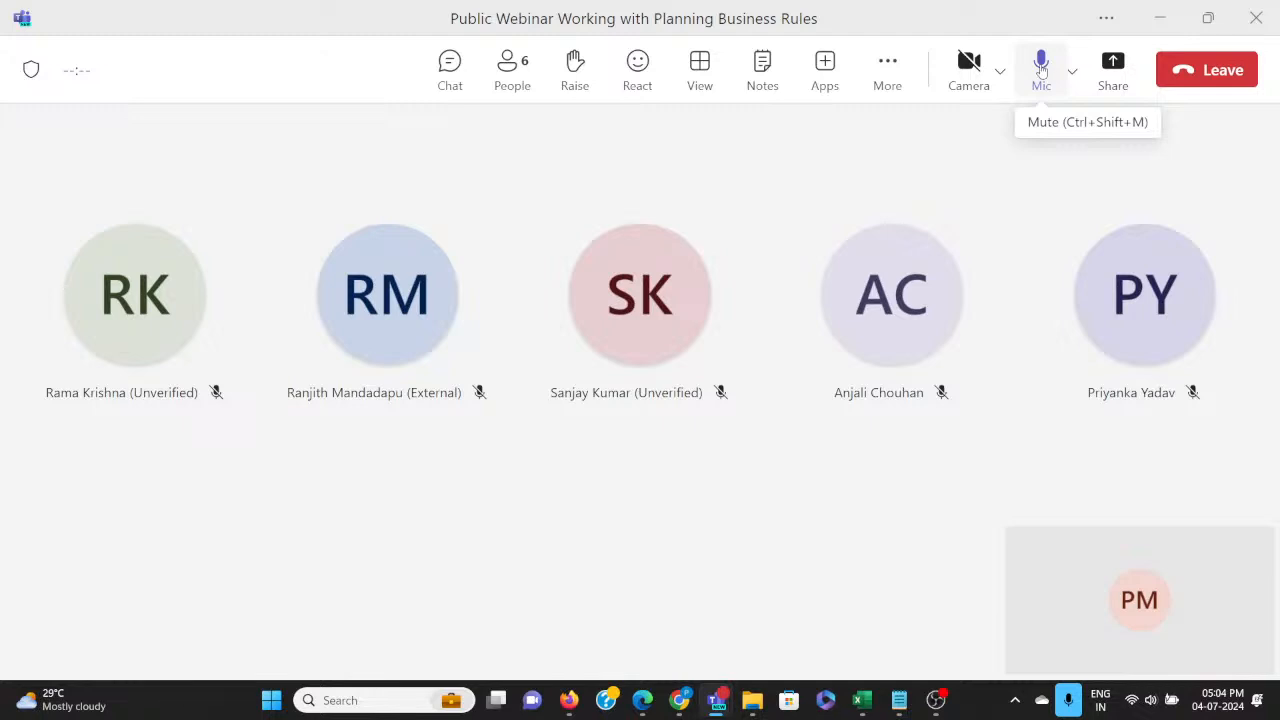
Start recording the webinar meeting.
left_click(887, 62)
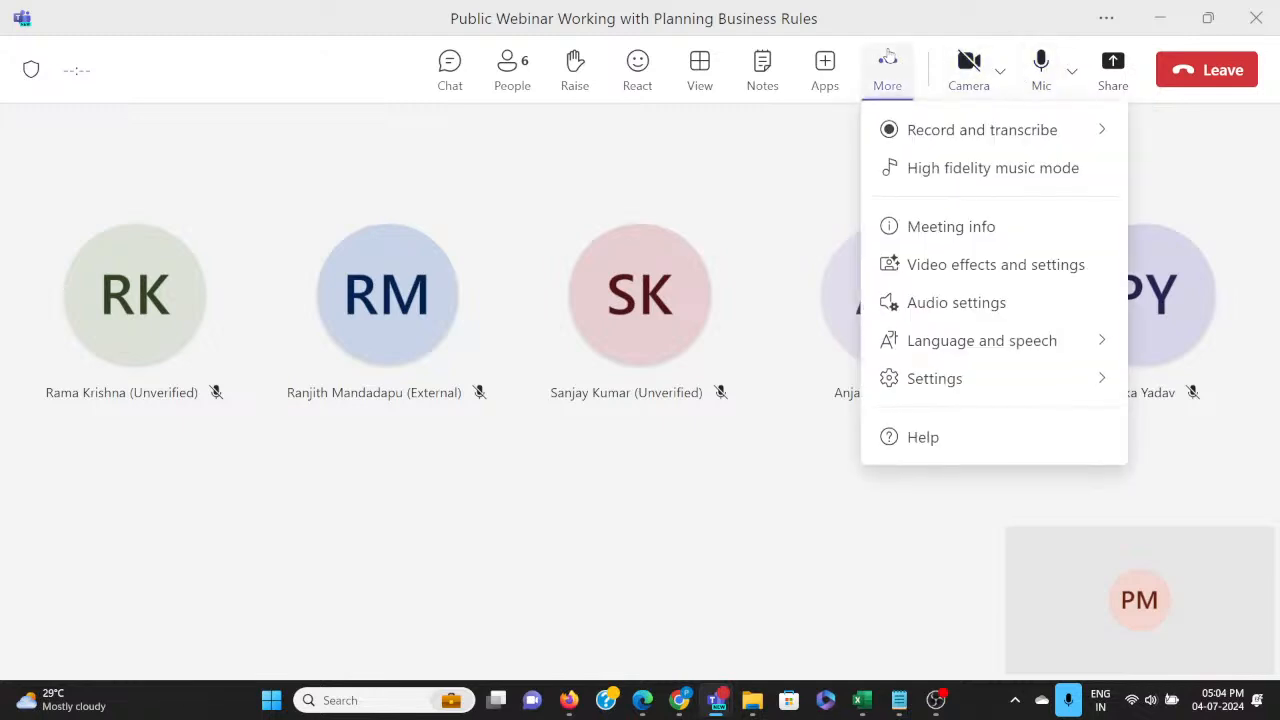
left_click(729, 188)
left_click(898, 68)
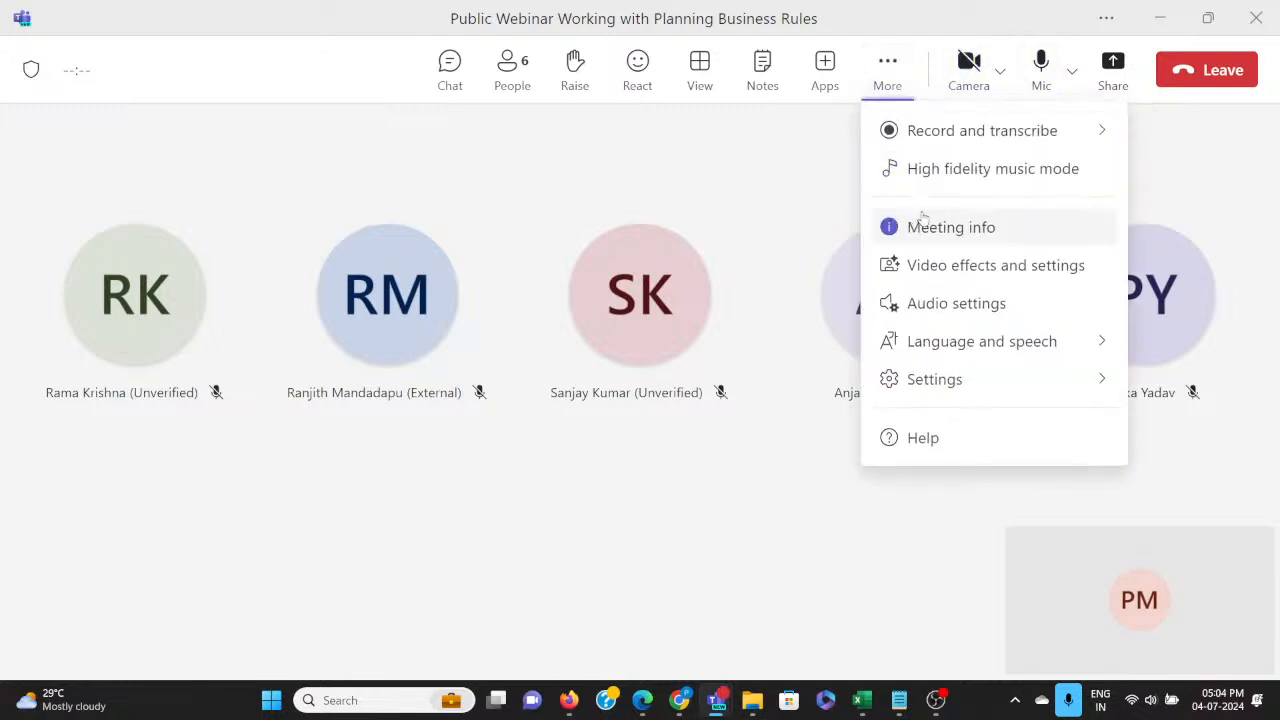
mouse_move(914, 130)
left_click(798, 150)
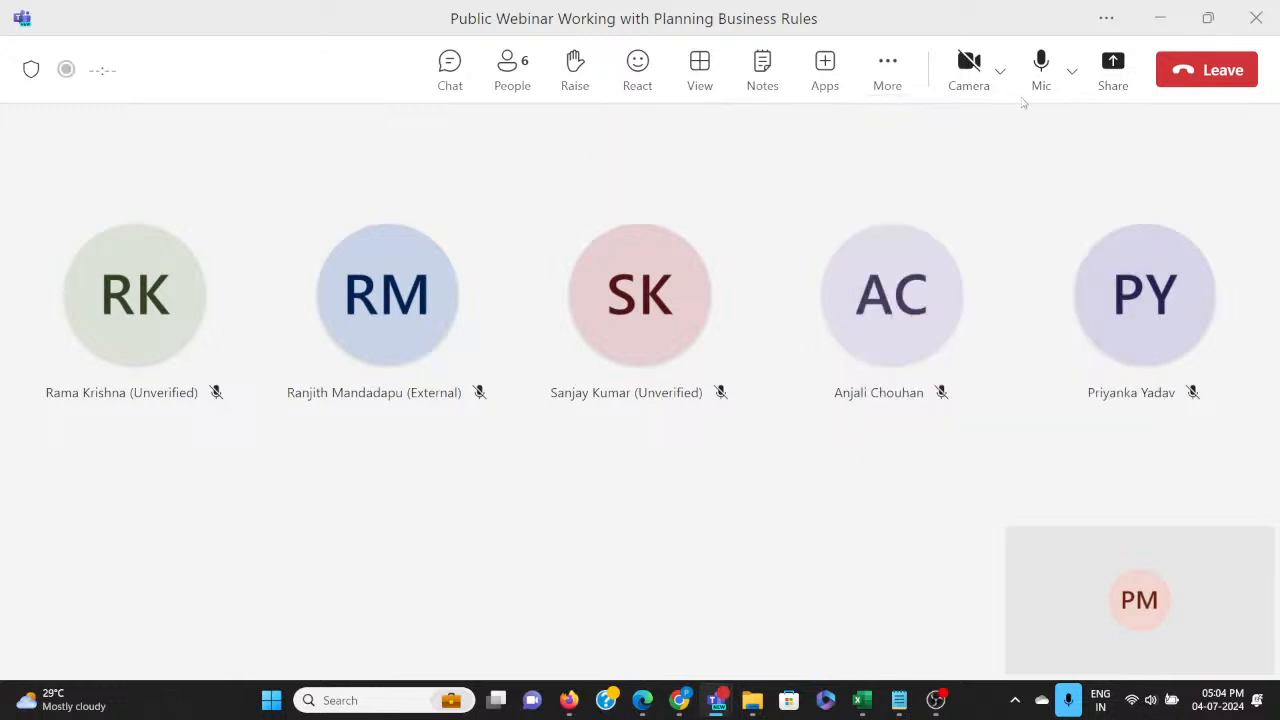
Share the entire screen in the meeting, return to the Teams meeting window and dismiss the recording notice.
left_click(1112, 70)
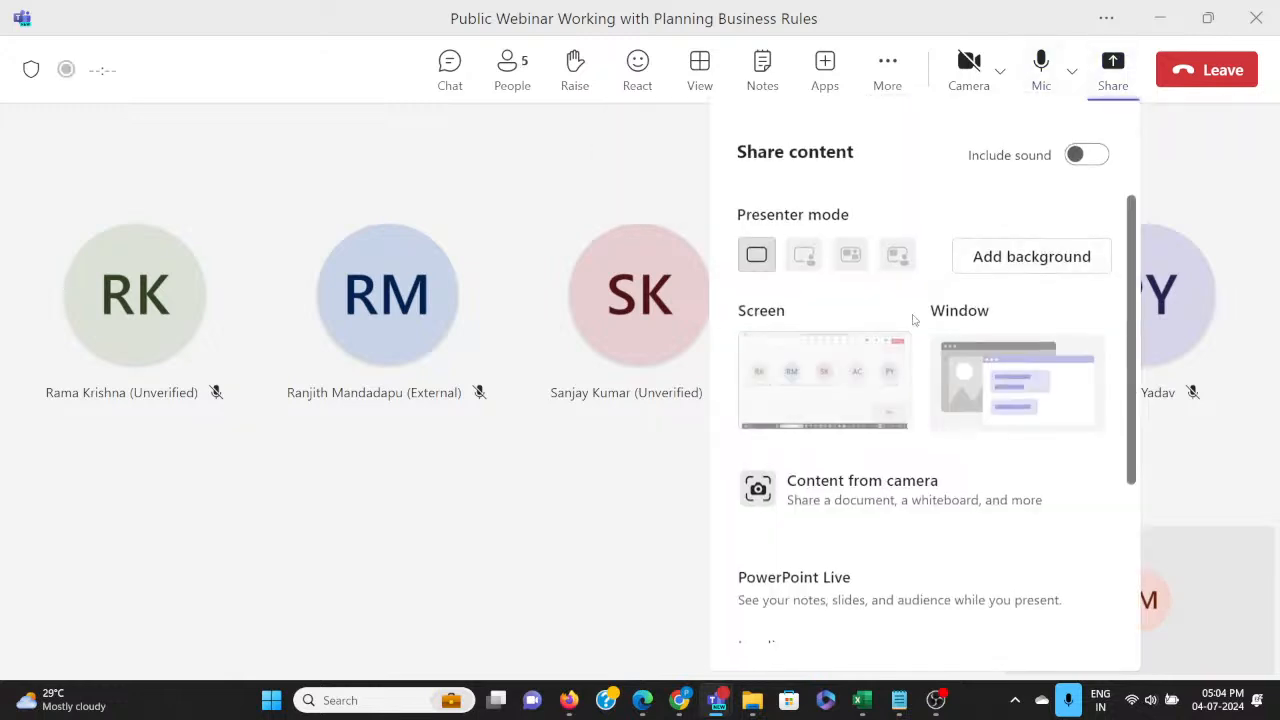
left_click(849, 376)
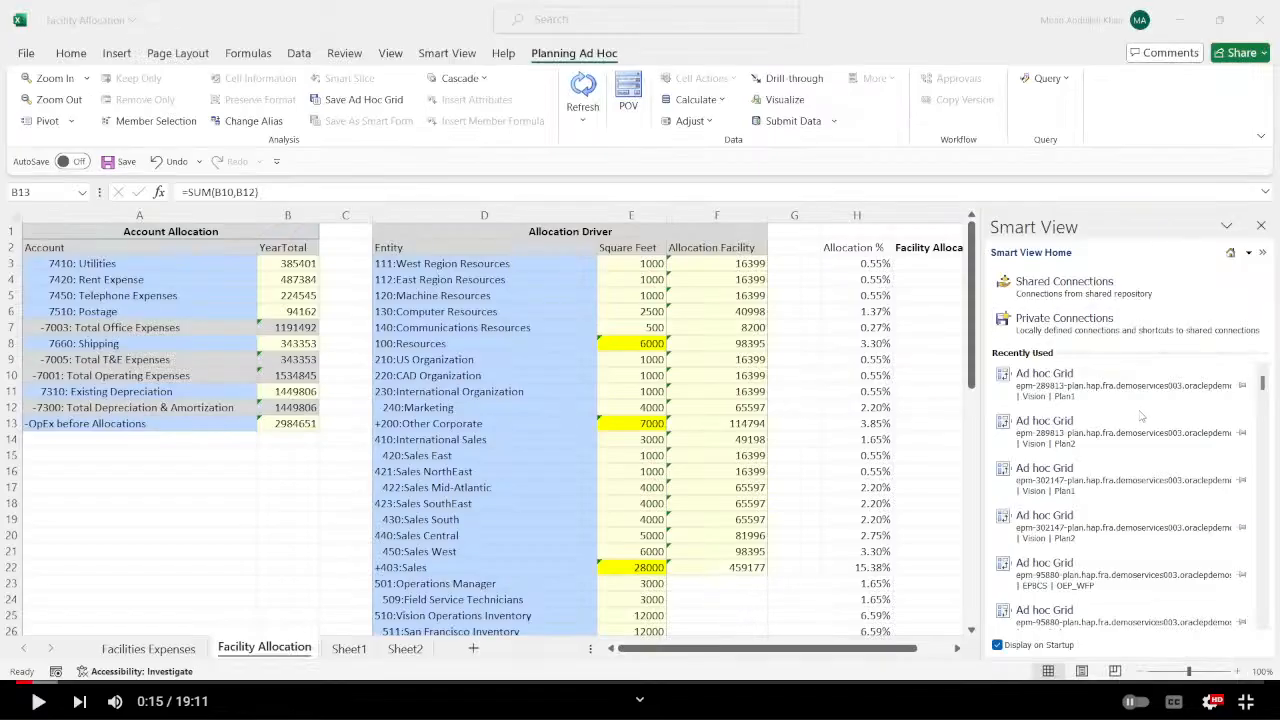
key("alt+Tab")
key("alt+Tab")
key("alt+Tab")
key("alt+Tab")
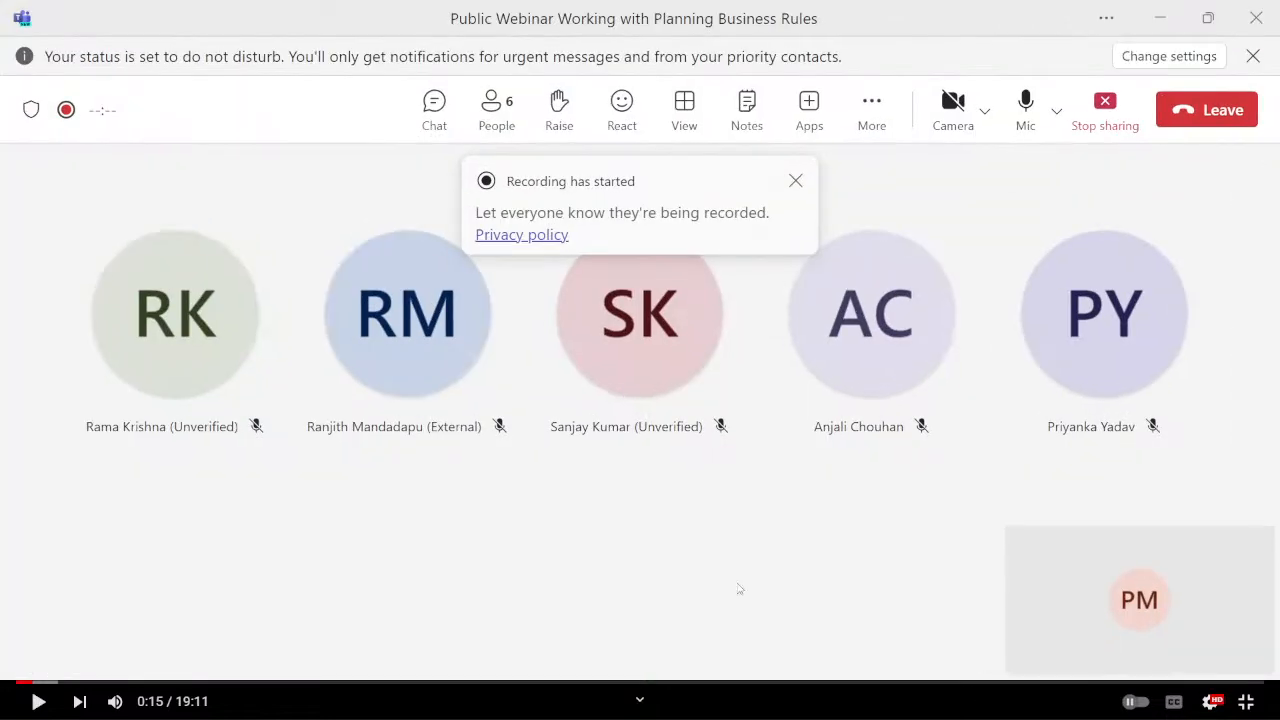
left_click(795, 181)
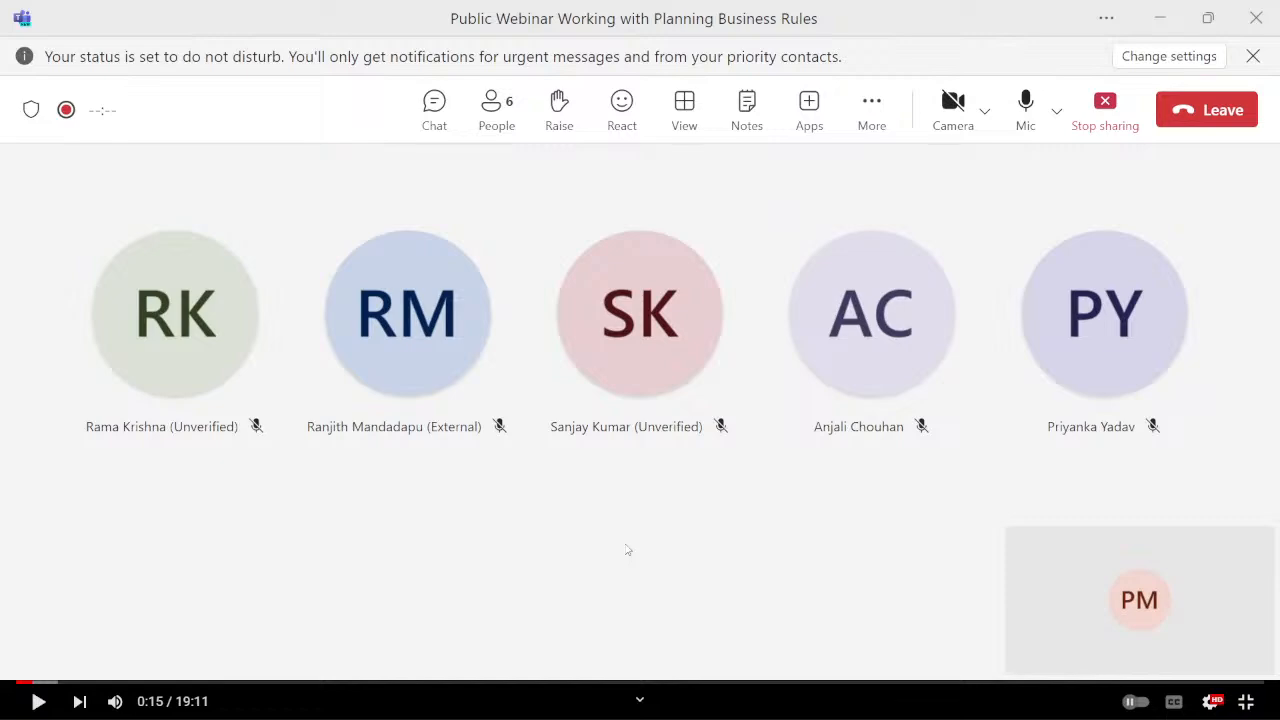
Look briefly at the Facility Allocation workbook in Excel, and admit the participant waiting in the Teams meeting lobby.
key("alt+Tab")
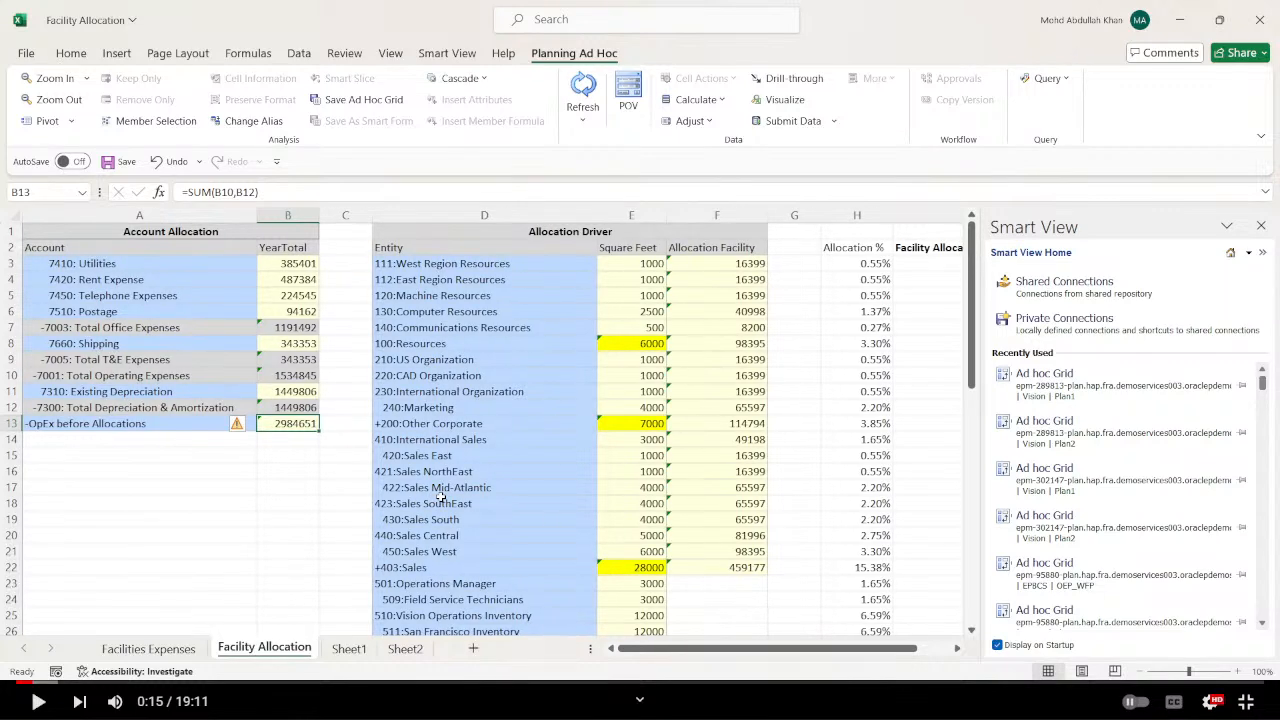
key("alt+Tab")
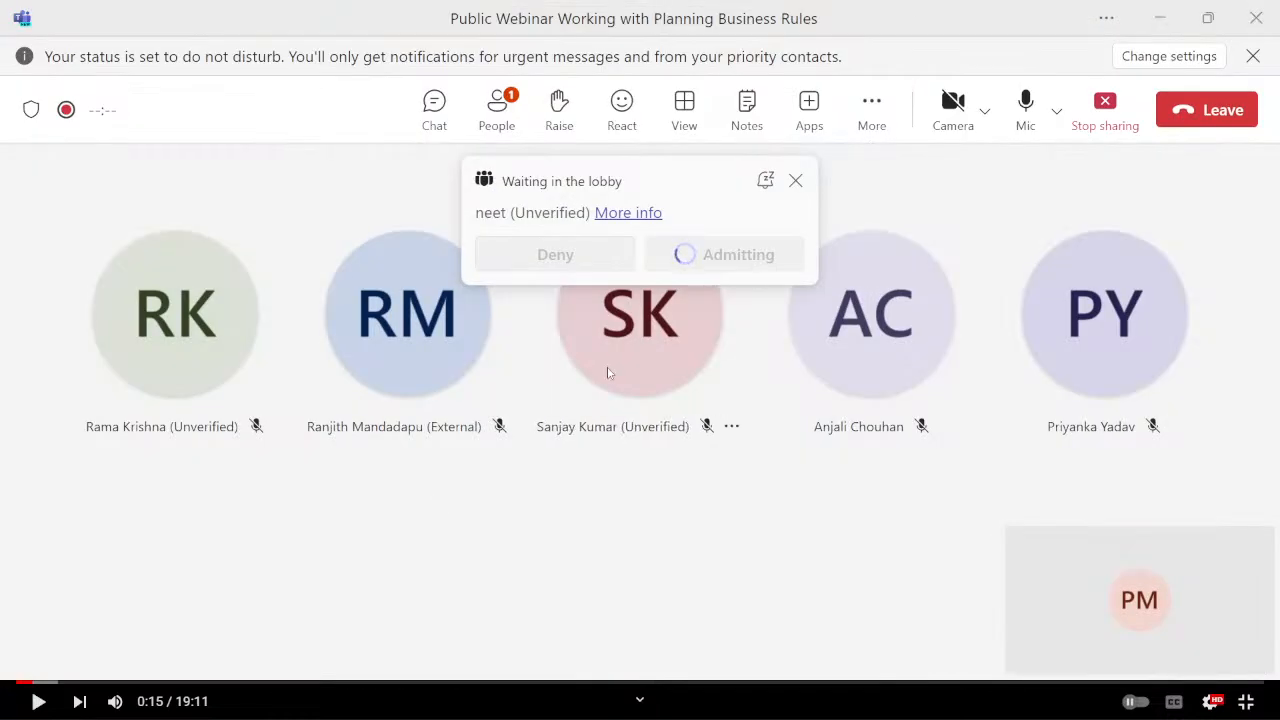
Switch to the Facility Allocation workbook in Excel and examine the account amounts from 7410: Utilities down to 7310: Existing Depreciation.
key("alt+Tab")
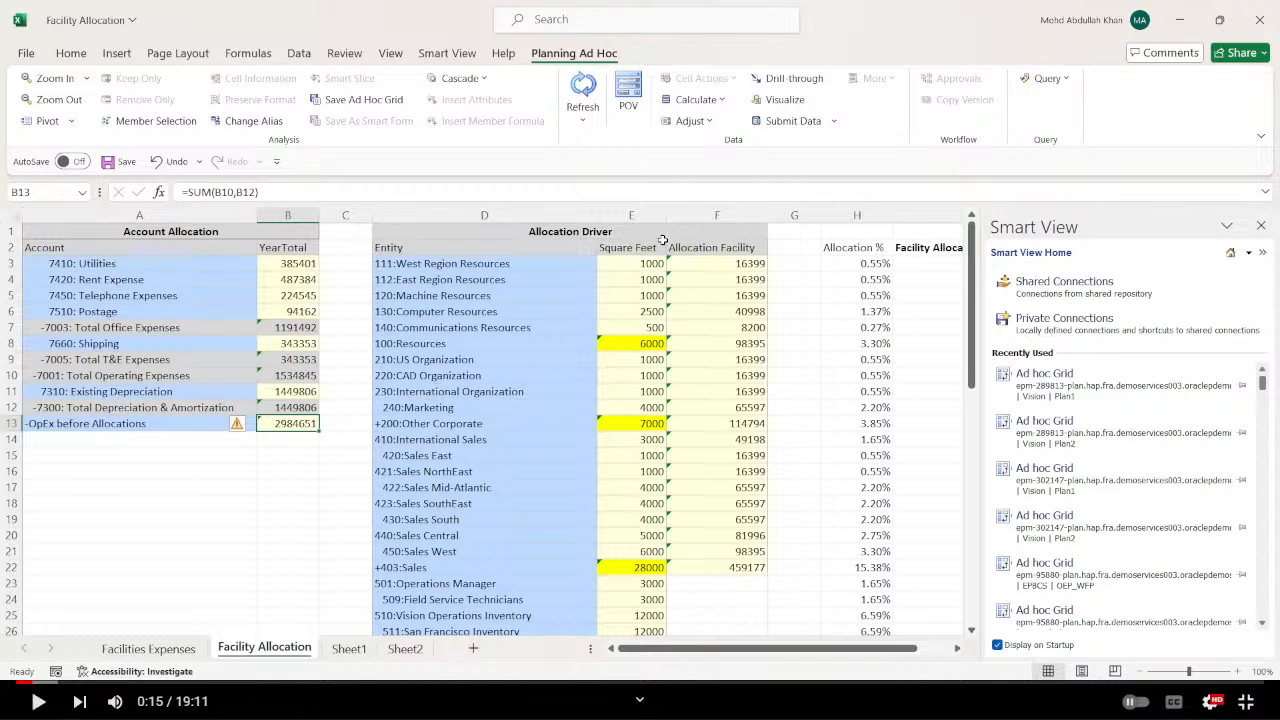
left_click(300, 263)
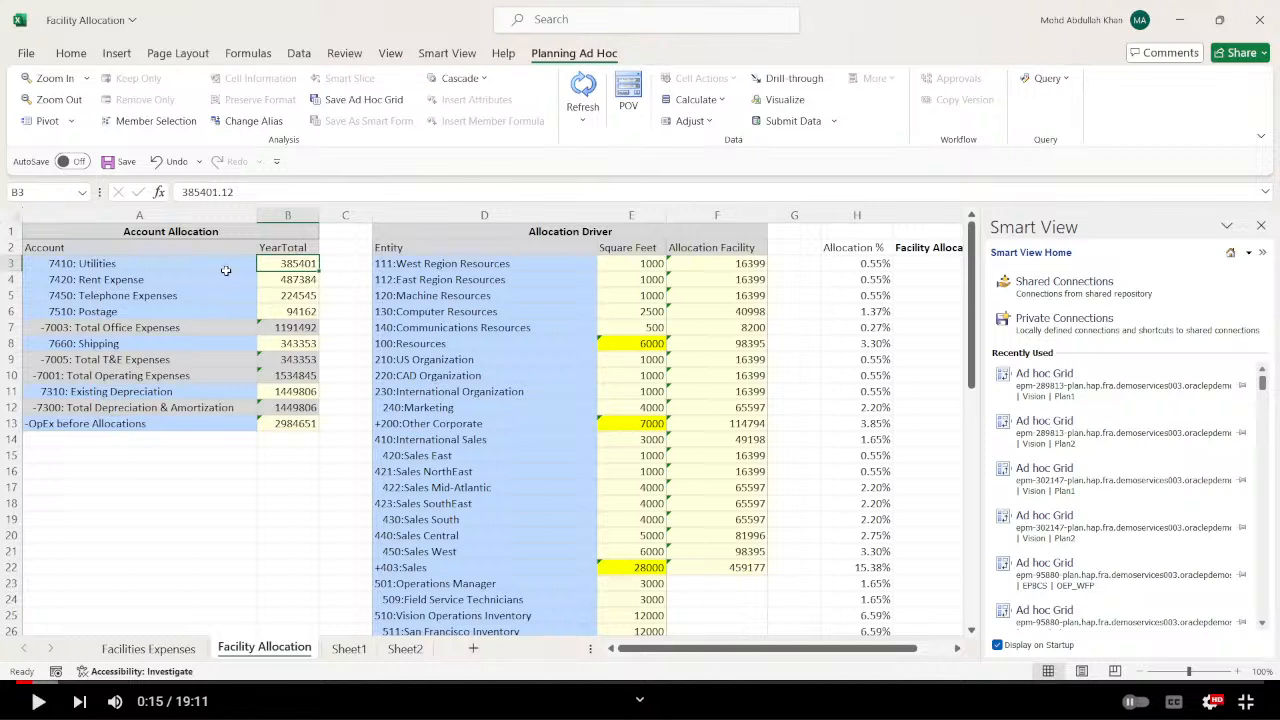
left_click(194, 266)
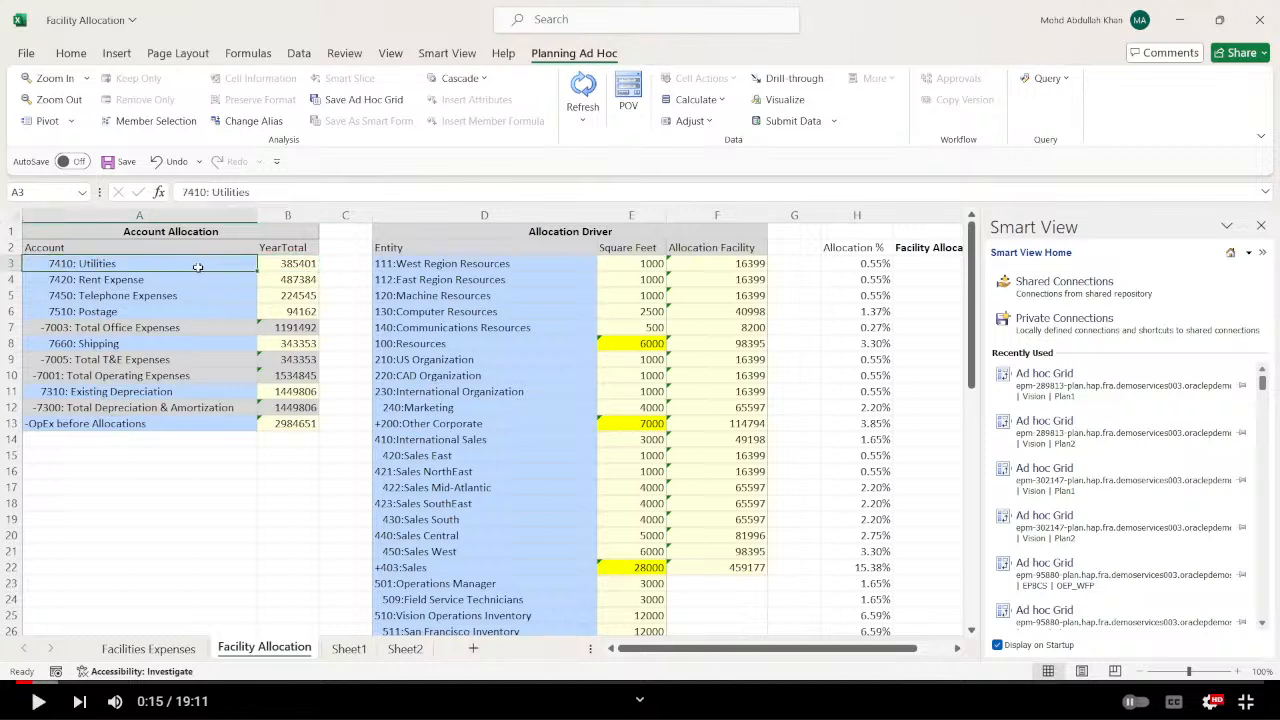
left_click(197, 280)
left_click(201, 295)
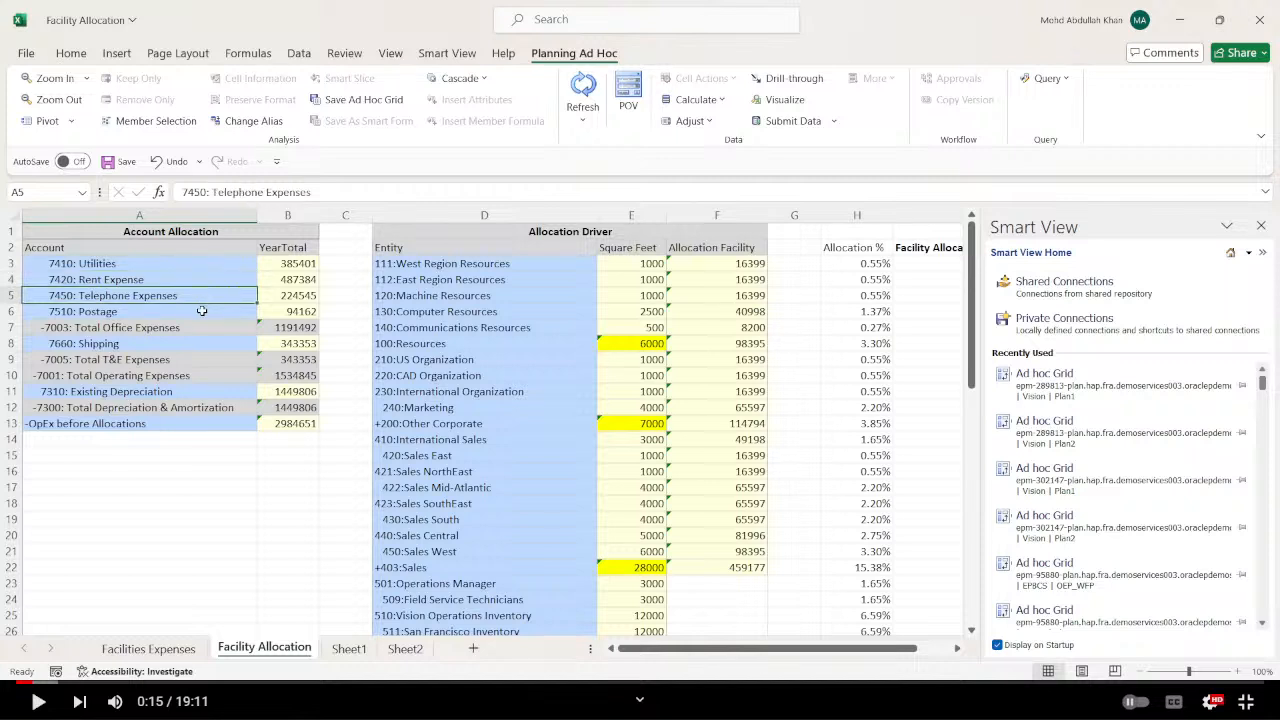
left_click(203, 313)
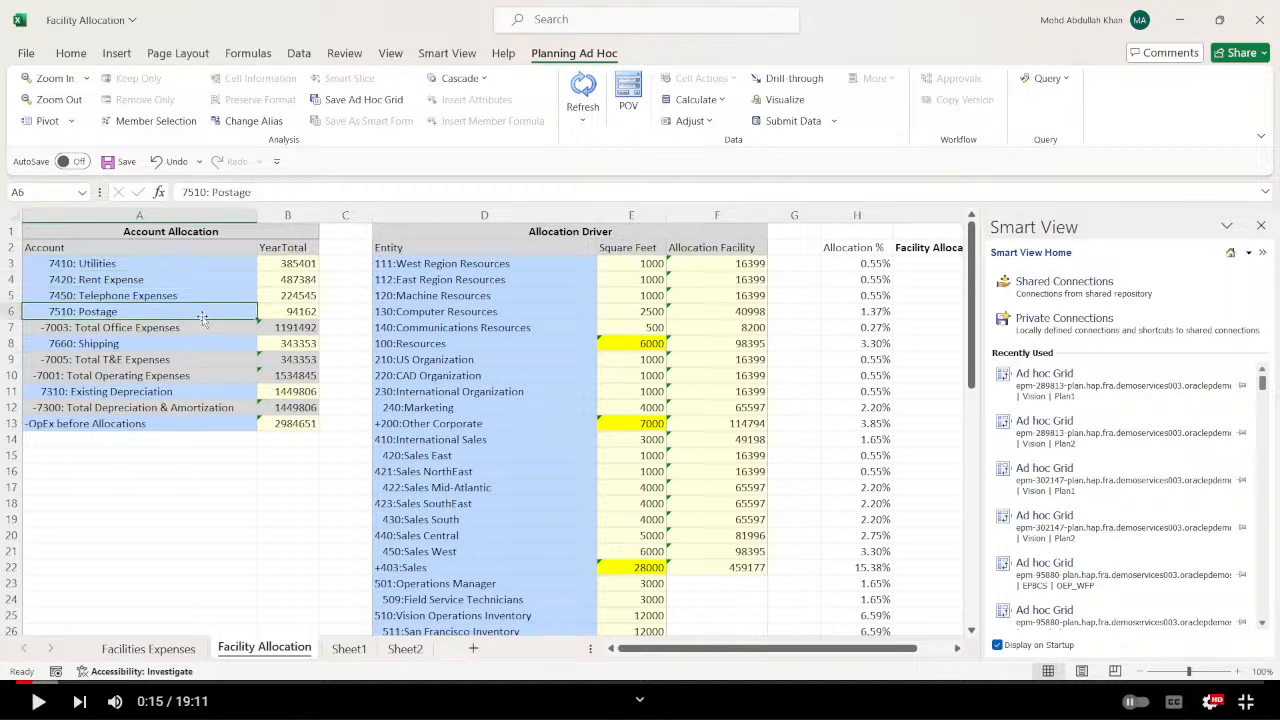
left_click(299, 345)
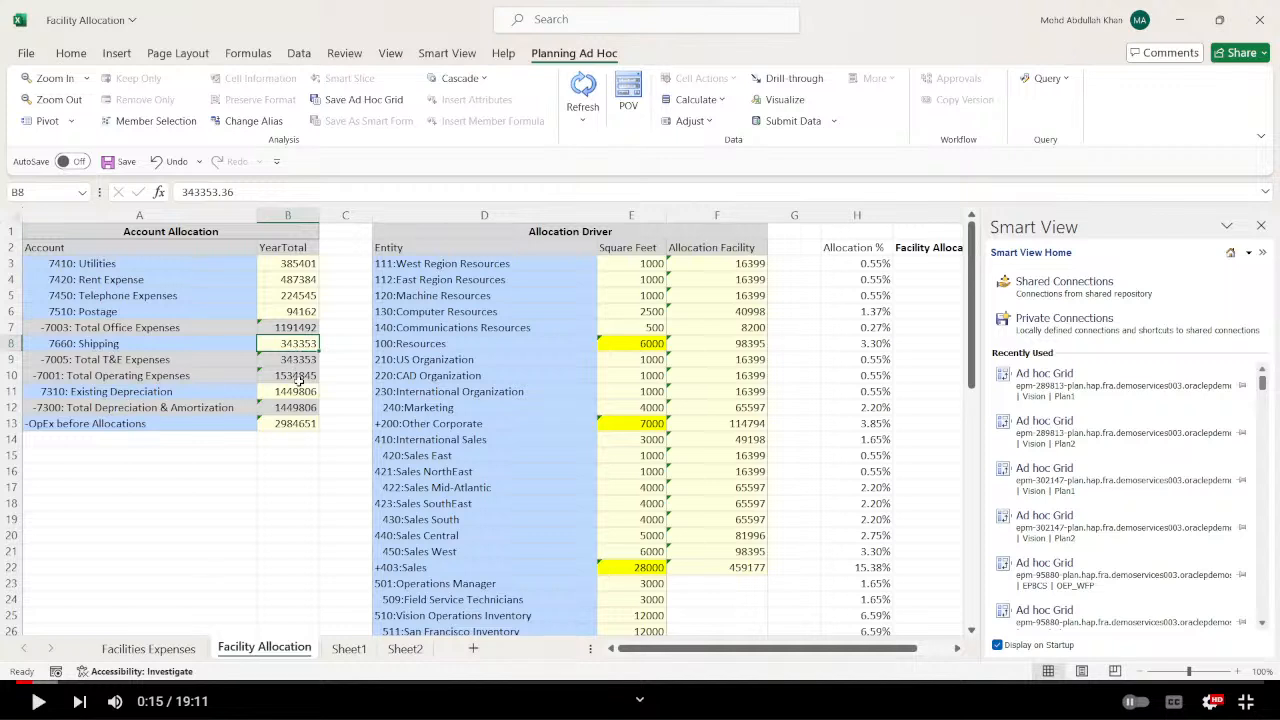
left_click(299, 391)
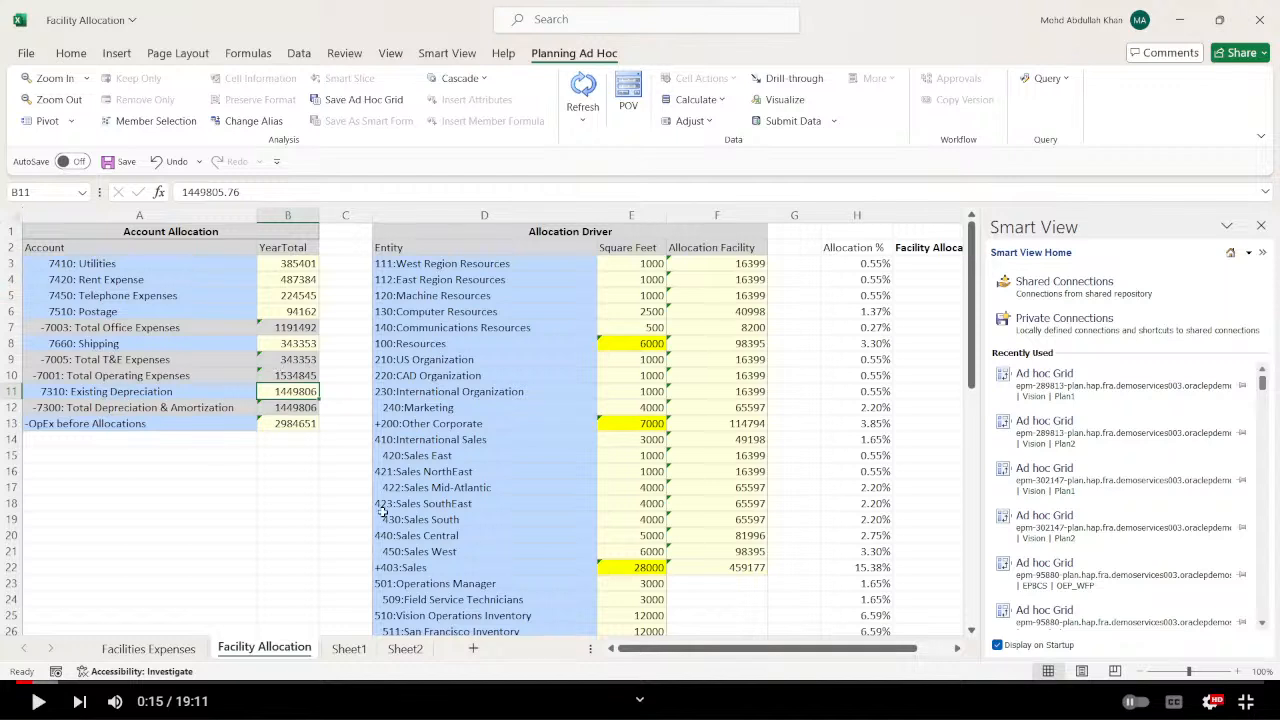
Switch to the Teams meeting and mute the microphone.
key("alt+Tab")
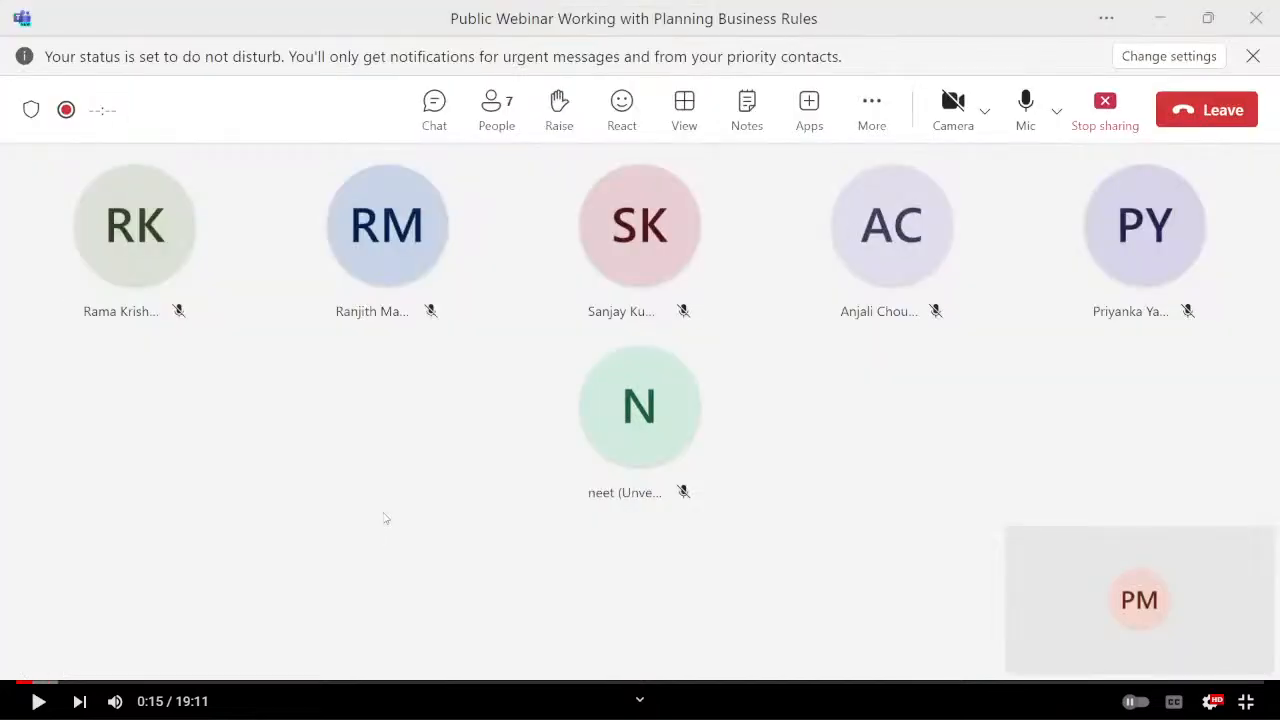
left_click(1020, 106)
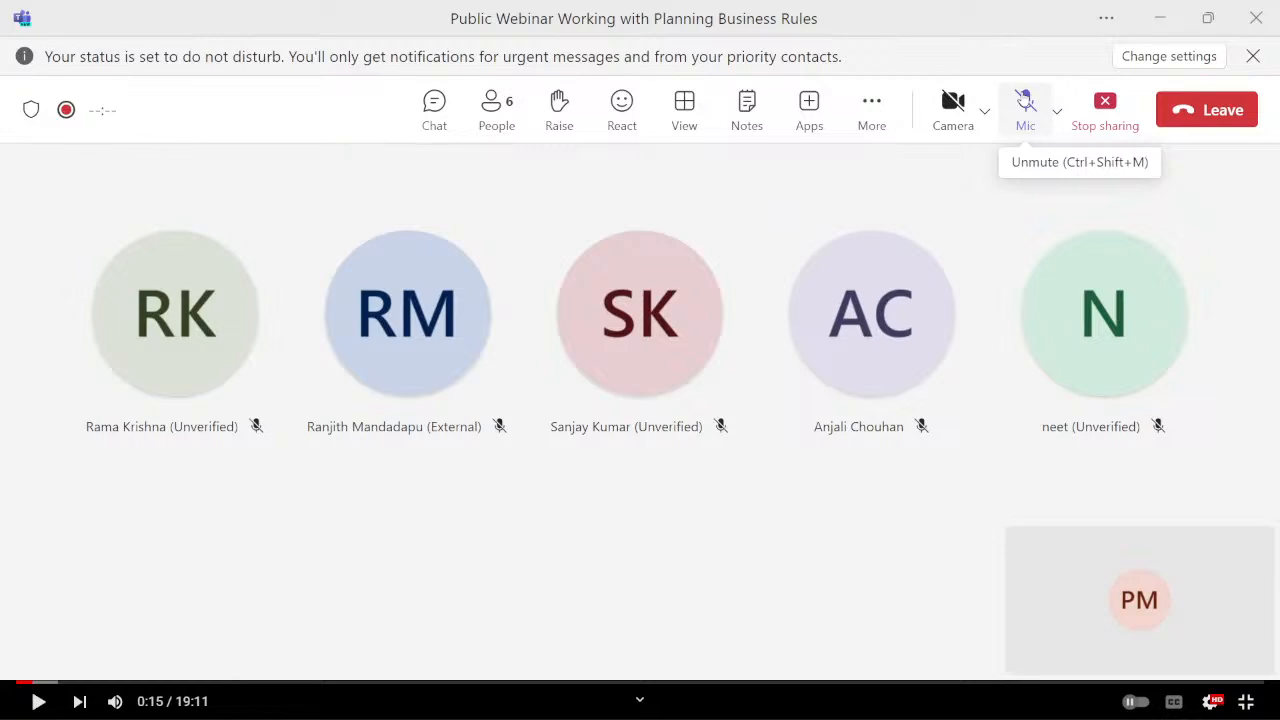
Check the live stream in YouTube Studio, and admit the participant waiting in the Teams meeting lobby.
key("alt+Tab")
key("alt+Tab")
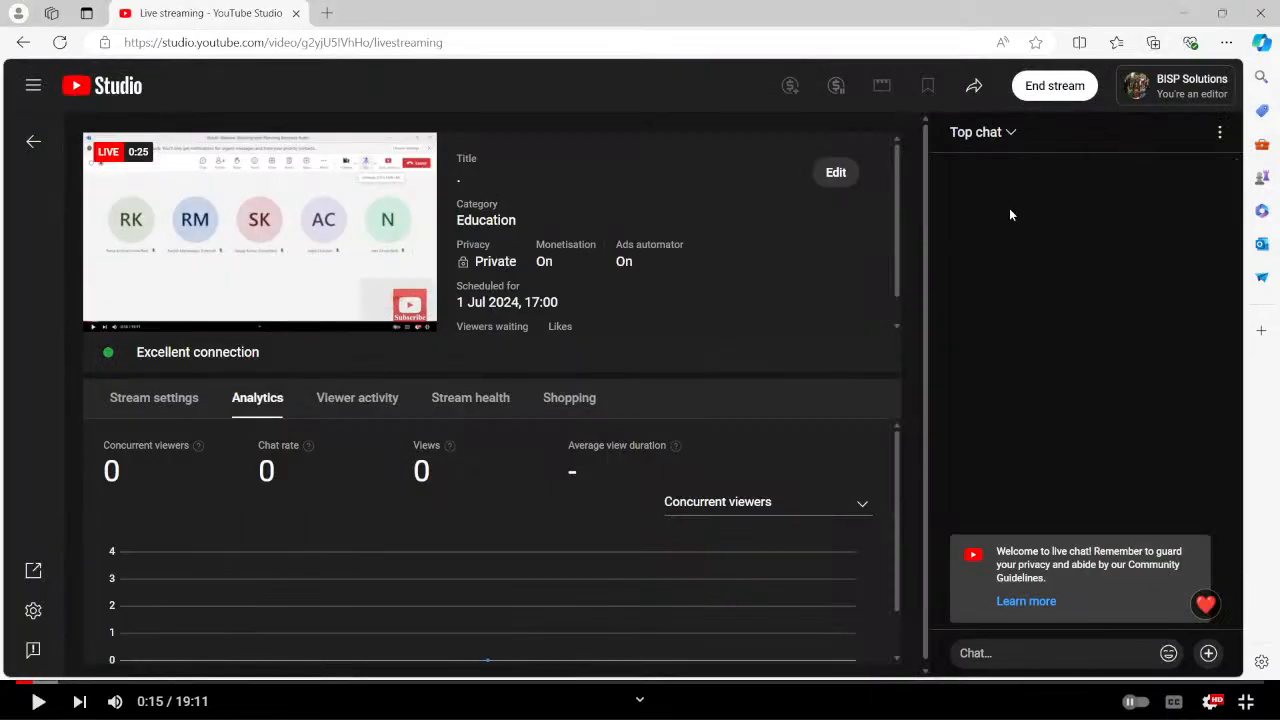
key("alt+Tab")
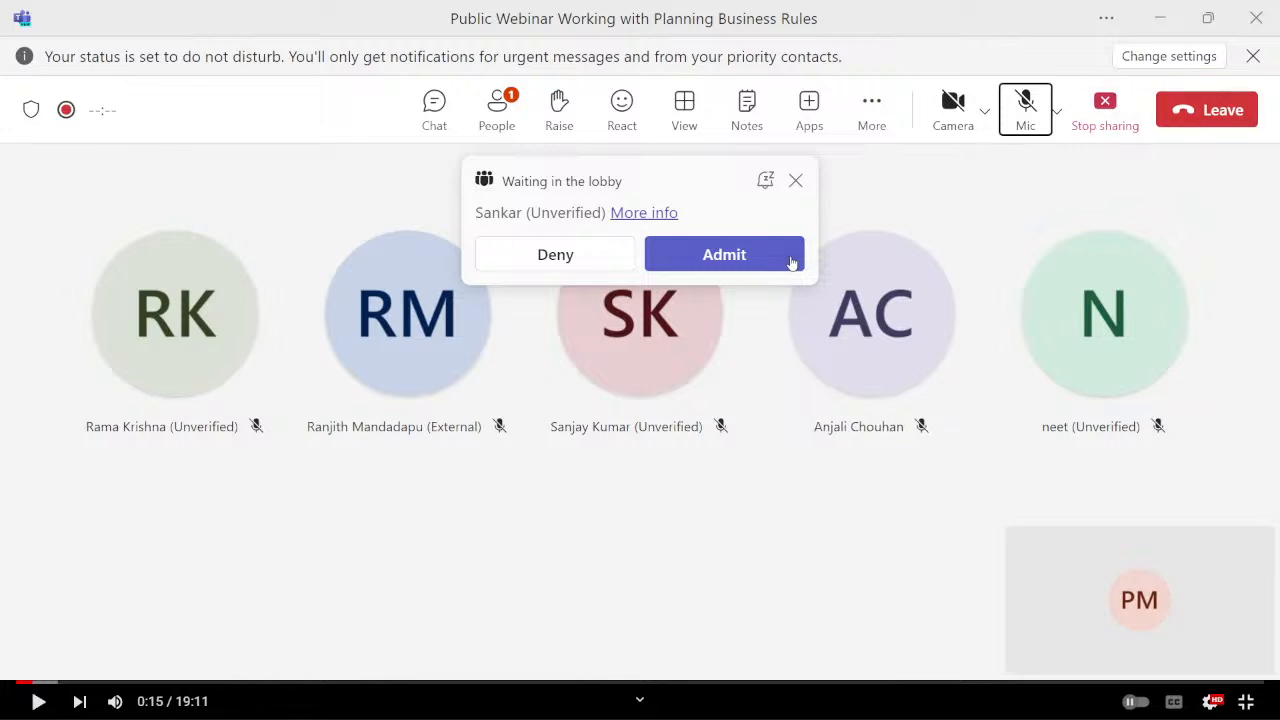
left_click(724, 254)
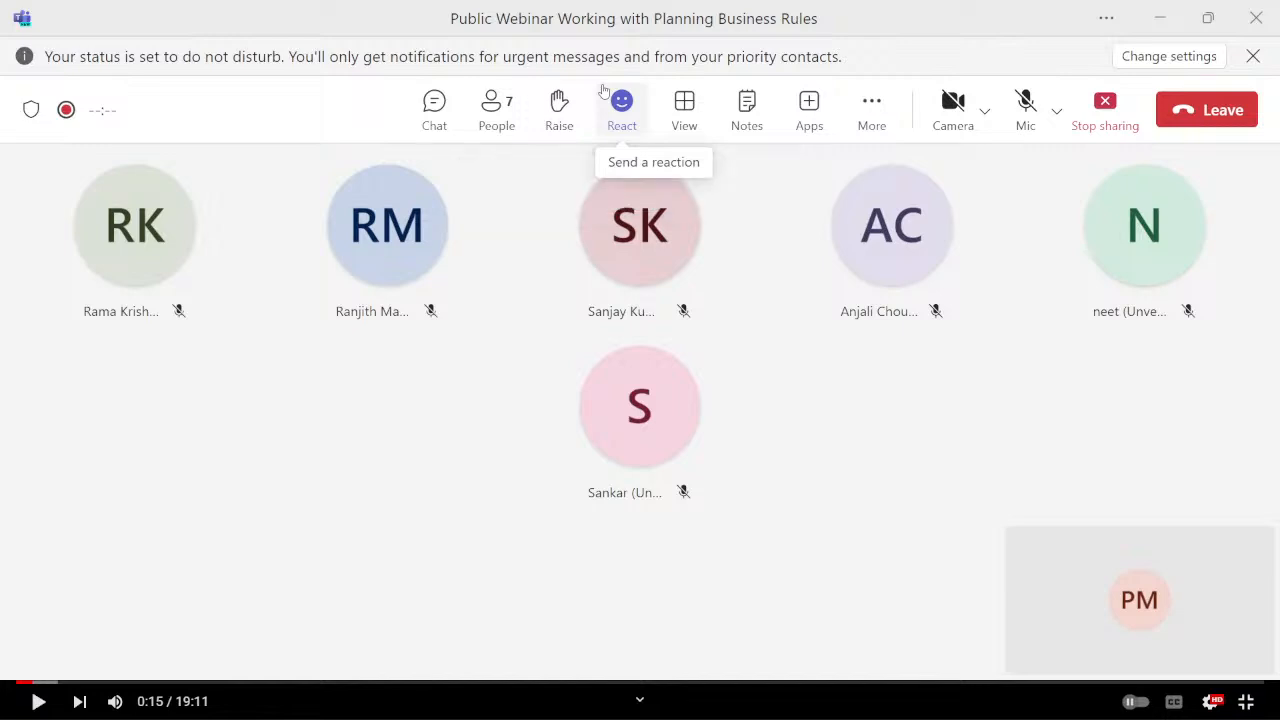
Examine the streaming and recording status in OBS and the live stream preview in YouTube Studio.
key("alt+Tab")
key("alt+Tab")
key("alt+Tab")
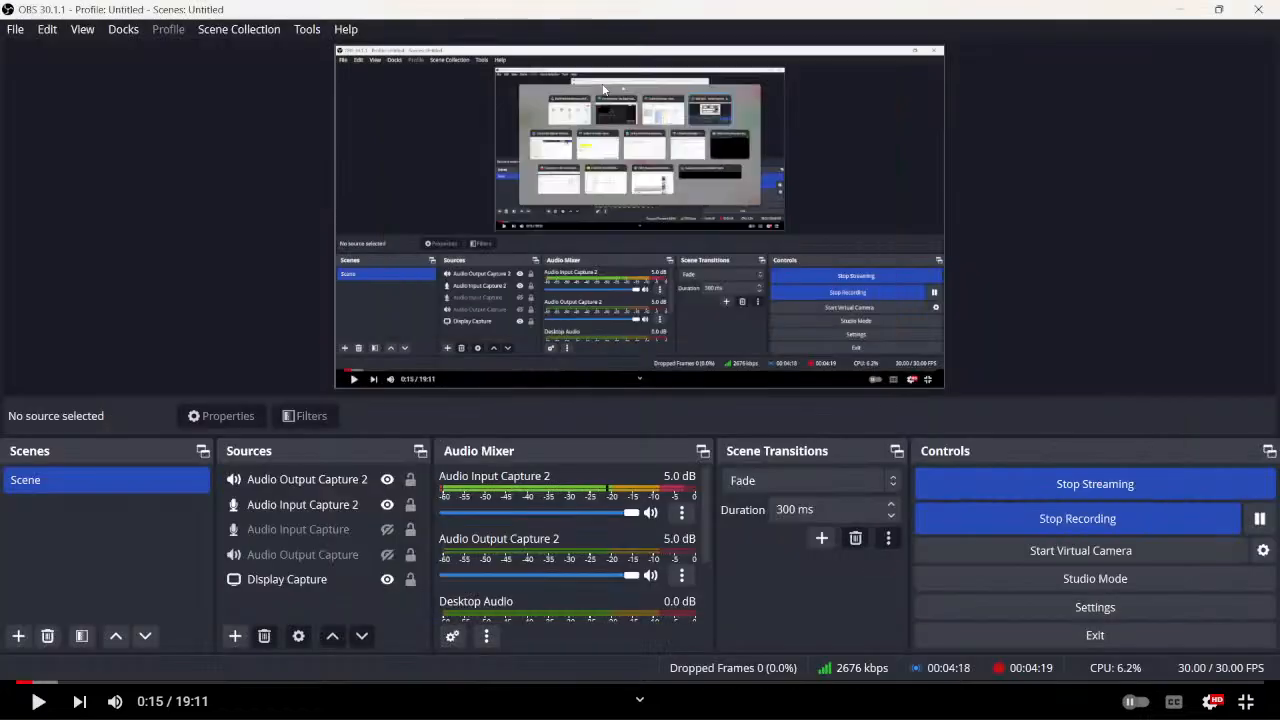
key("alt+Tab")
key("alt+Tab")
key("alt+Tab")
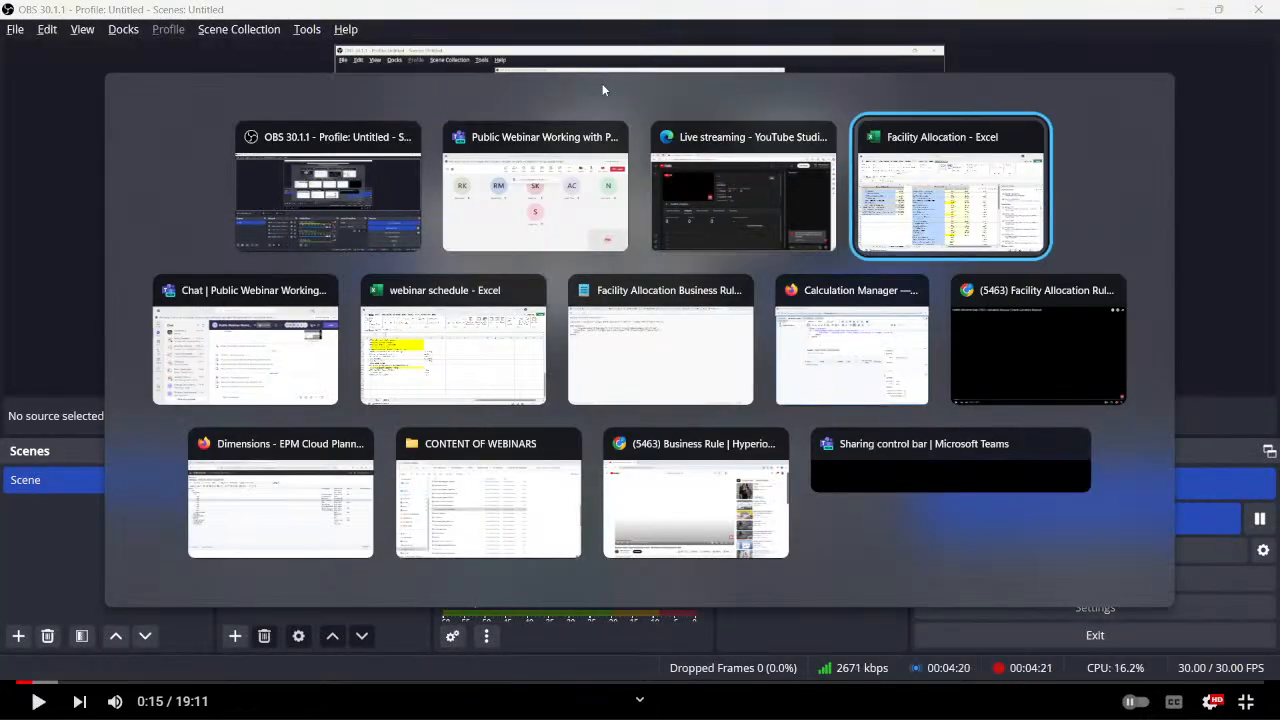
key("alt+Tab")
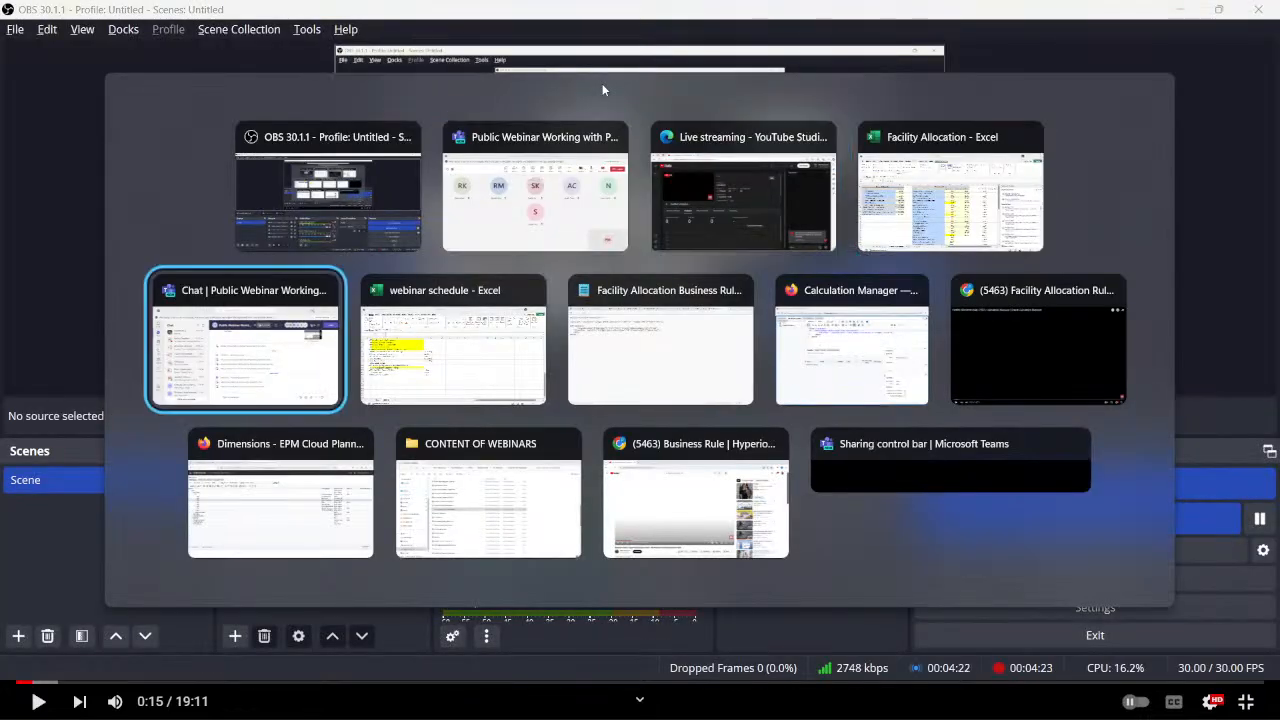
key("alt+Tab")
key("alt+Tab")
key("alt+Tab")
key("alt+Tab")
key("alt+Tab")
key("alt+Tab")
key("alt+Tab")
key("alt+Tab")
key("alt+Tab")
key("alt+Tab")
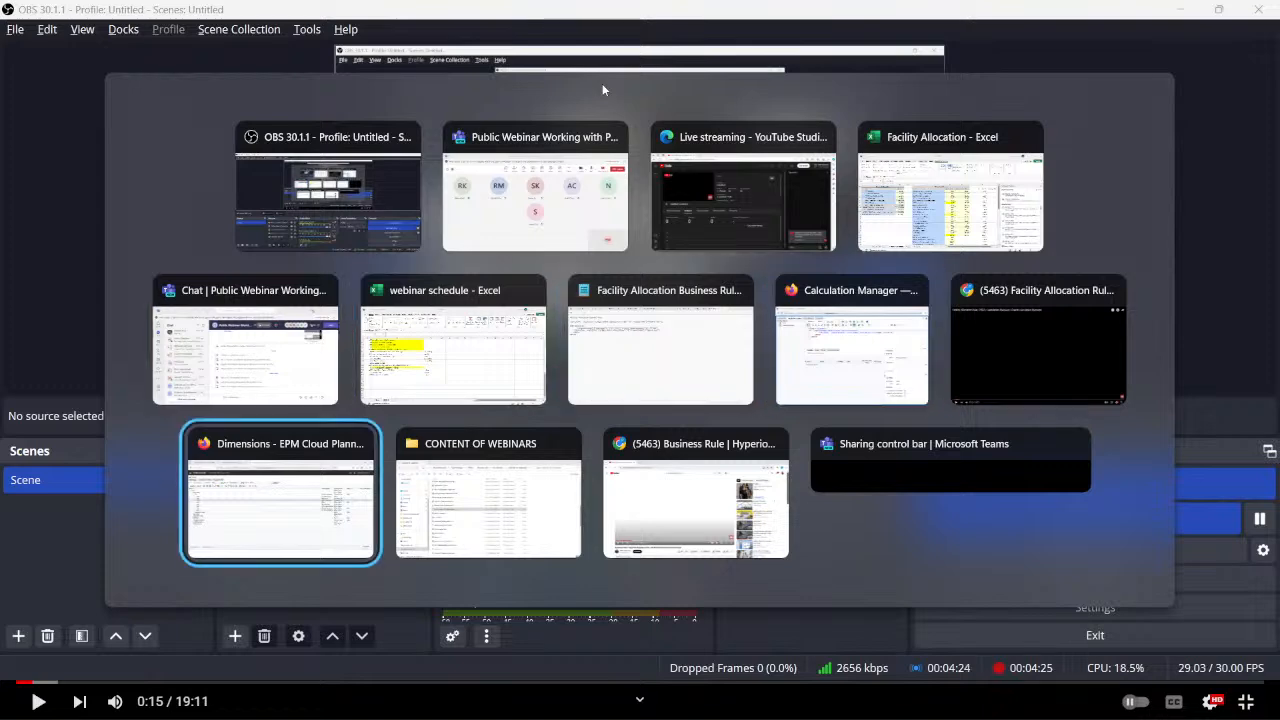
key("alt+Tab")
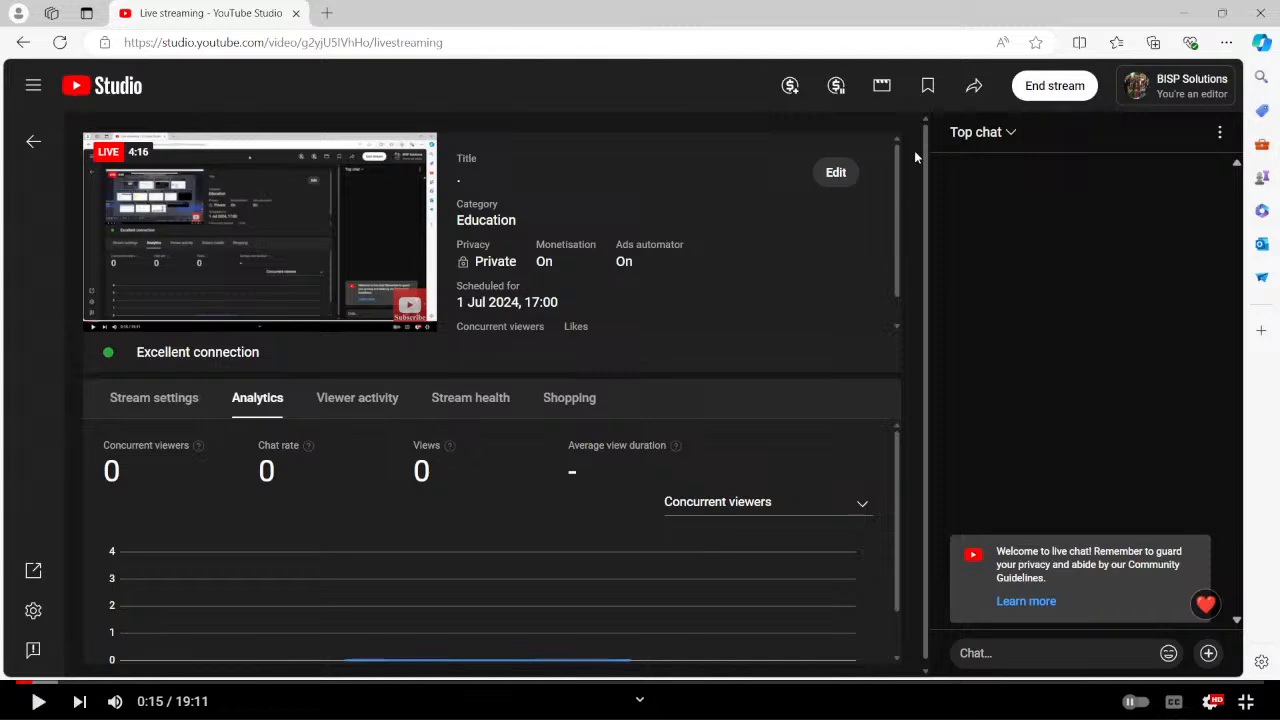
Unmute the microphone in the Teams meeting and check the live stream preview in YouTube Studio.
key("alt+Tab")
key("alt+Tab")
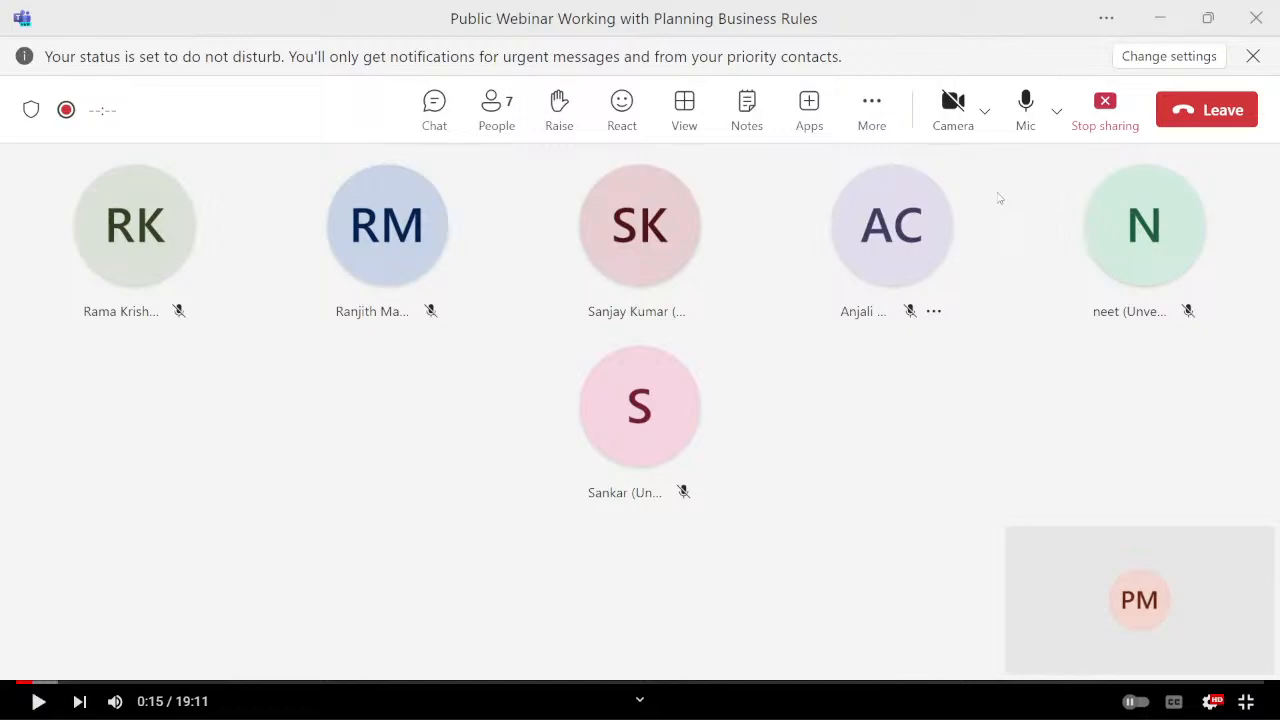
key("alt+Tab")
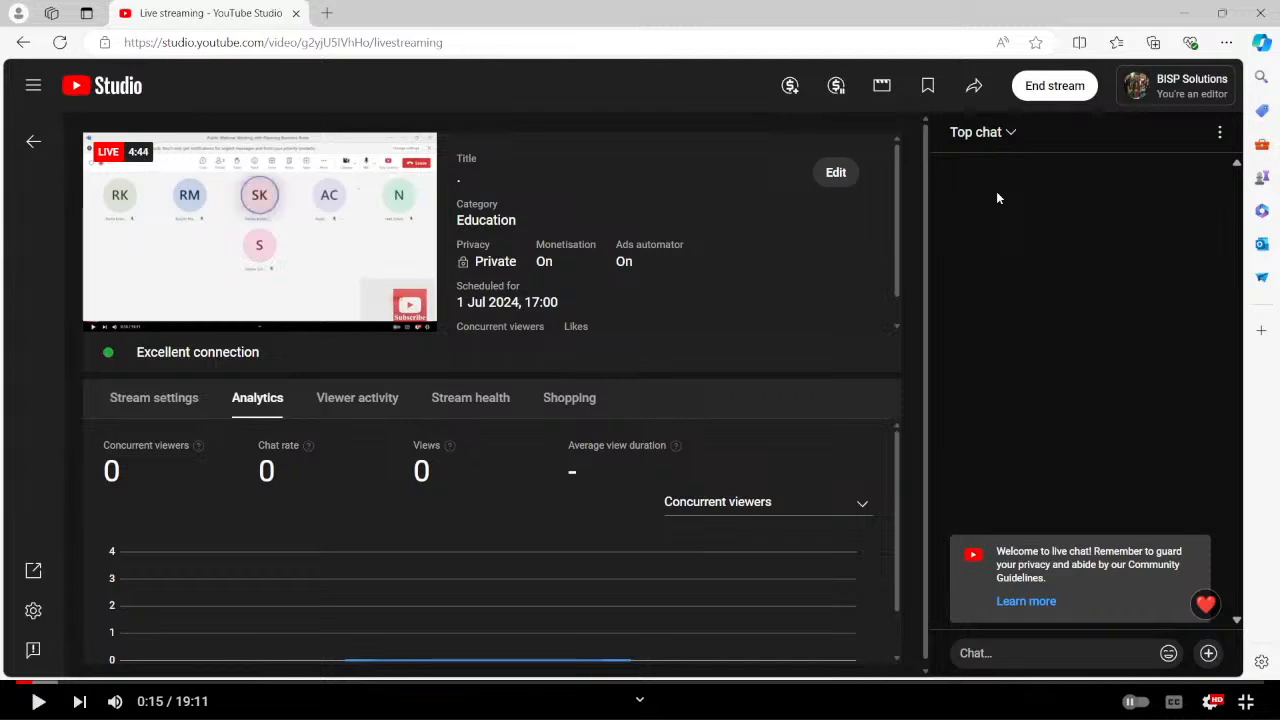
Switch to the Facility Allocation workbook in Excel and examine the account amounts and subtotal formulas in the Account Allocation table.
key("alt+Tab")
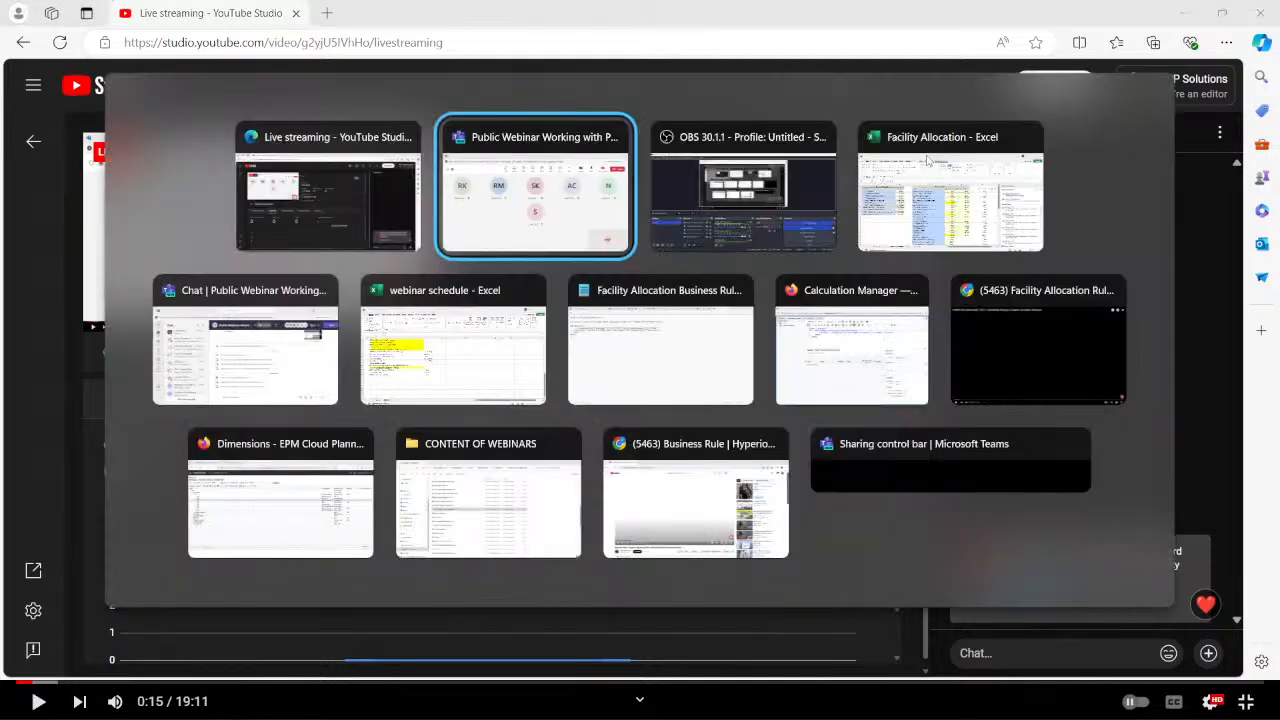
key("alt+Tab")
key("alt+Tab")
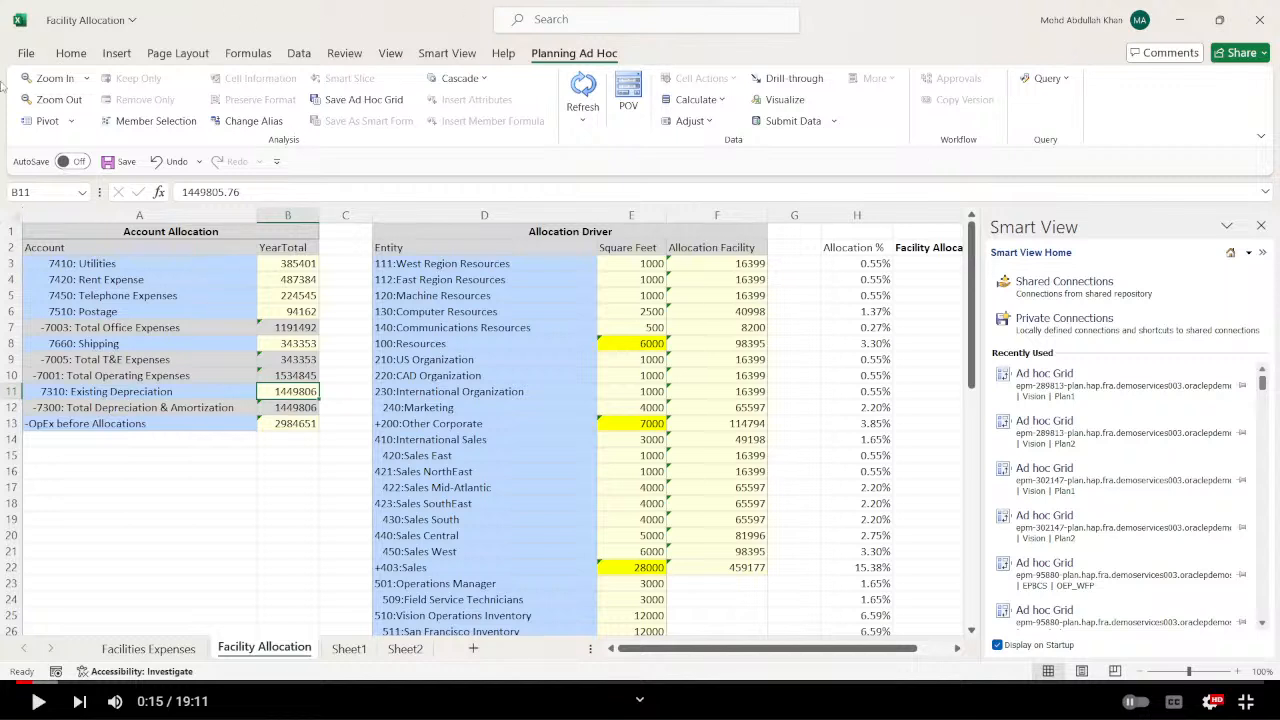
left_click(62, 264)
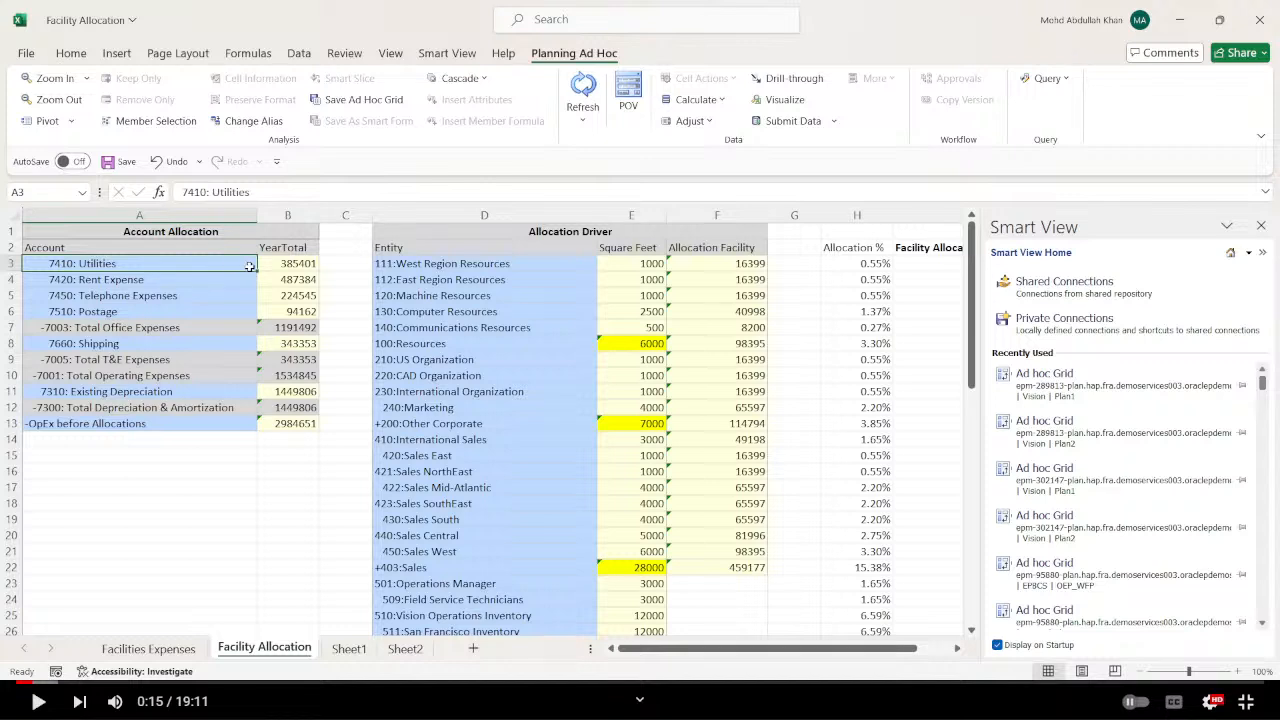
left_click(285, 327)
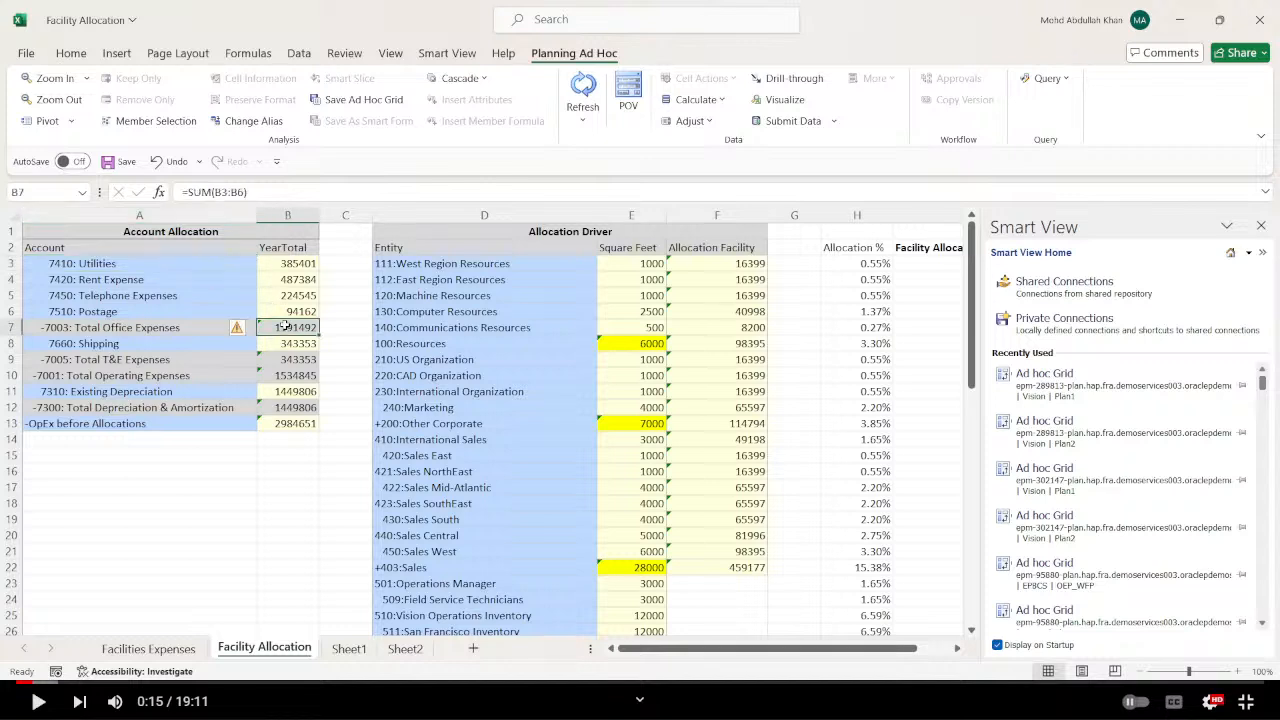
left_click(299, 360)
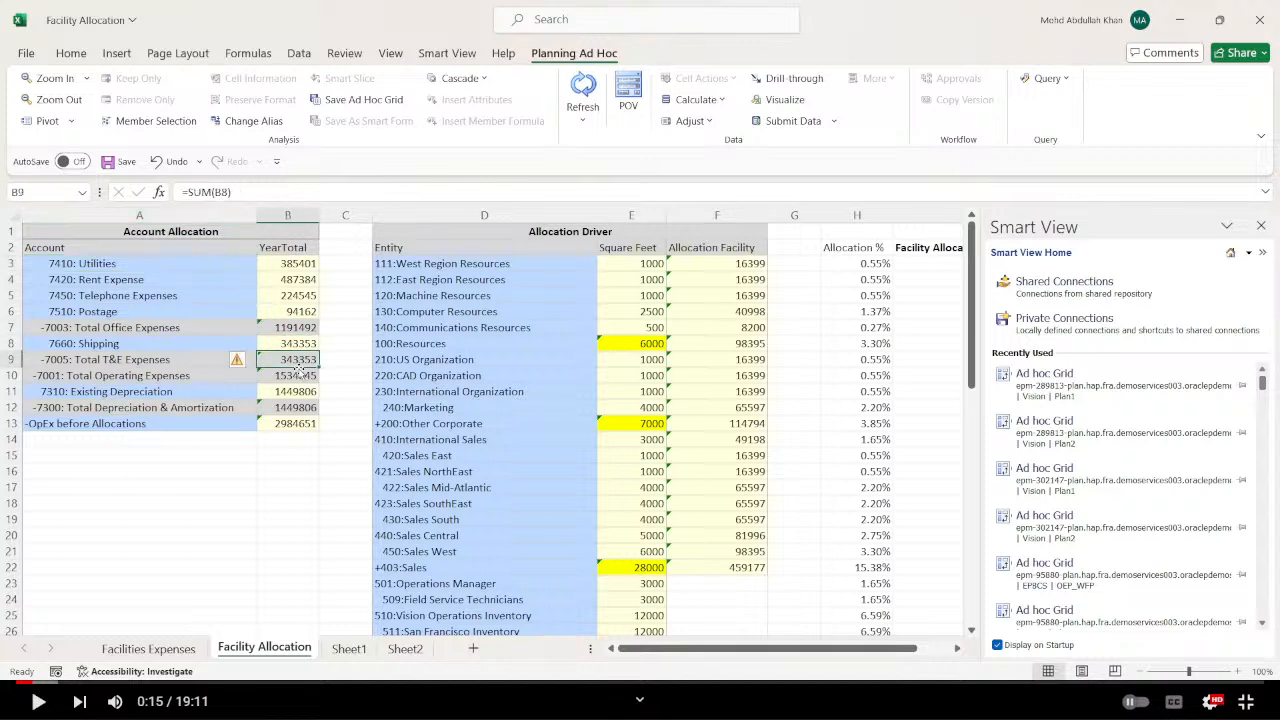
left_click(299, 375)
left_click(307, 391)
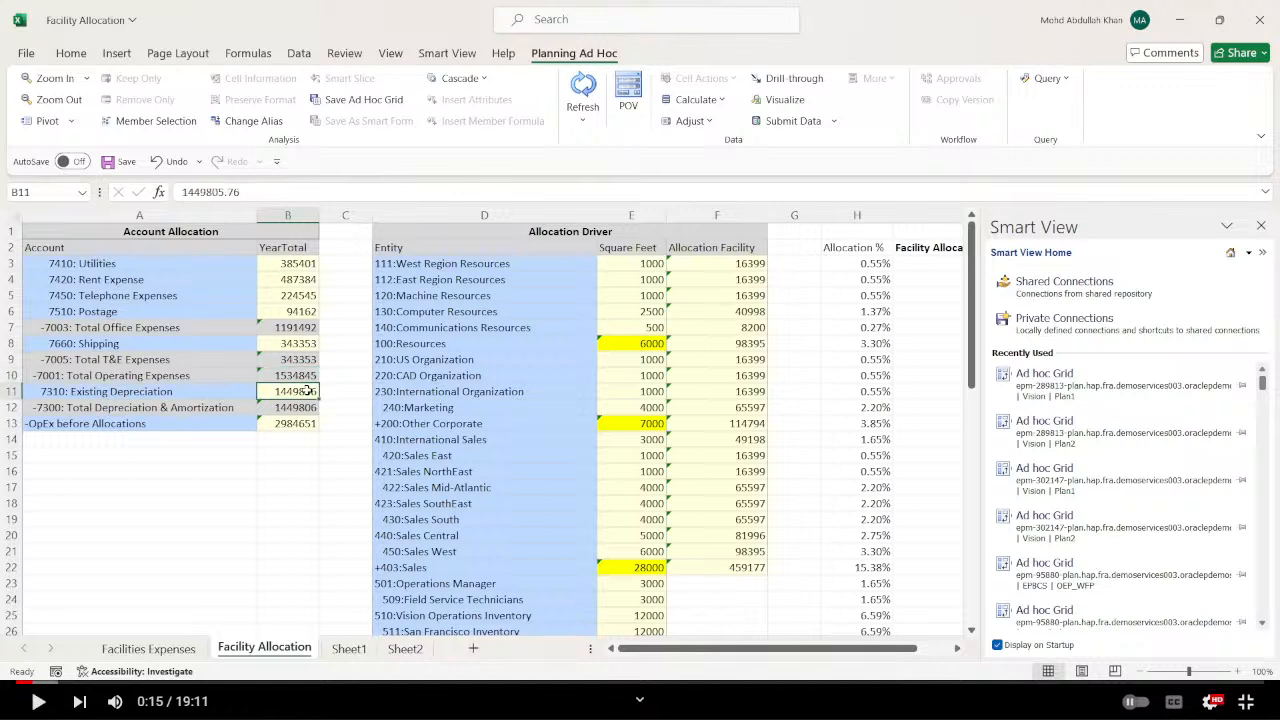
left_click(303, 264)
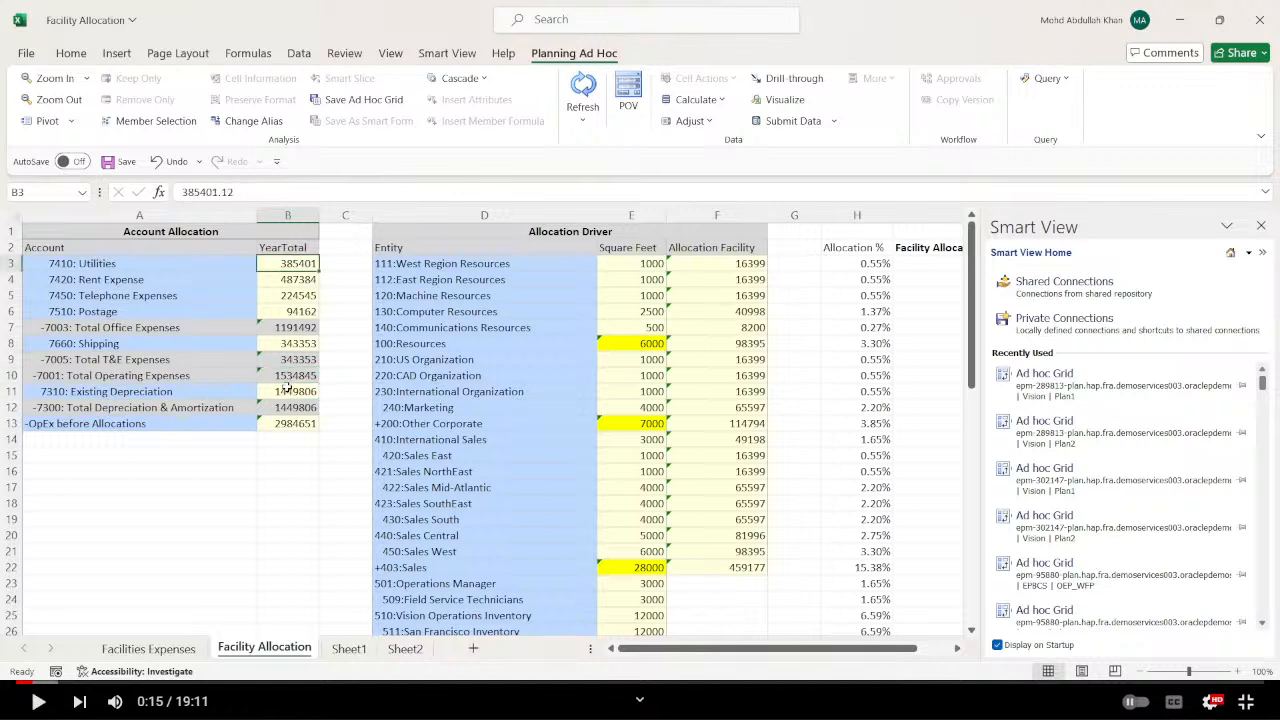
Highlight the OpEx before Allocations total in B13 with a light orange fill and a thick outside border.
left_click(287, 426)
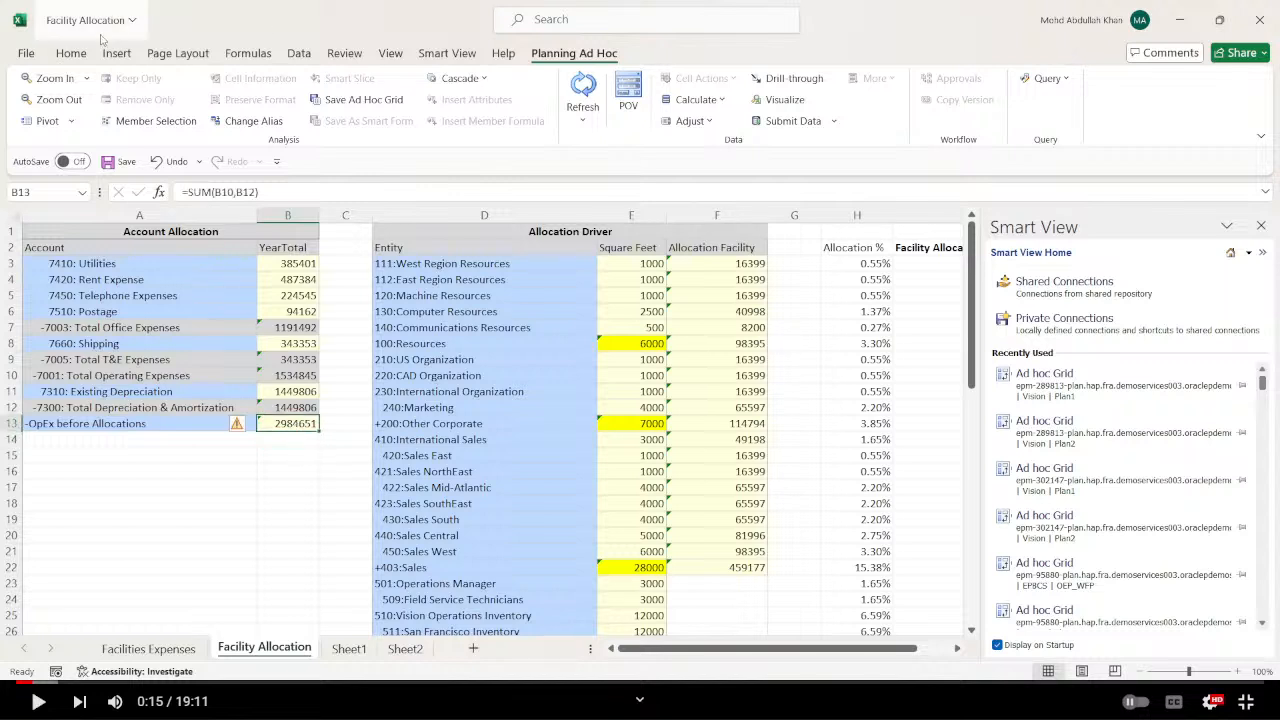
left_click(71, 53)
left_click(297, 111)
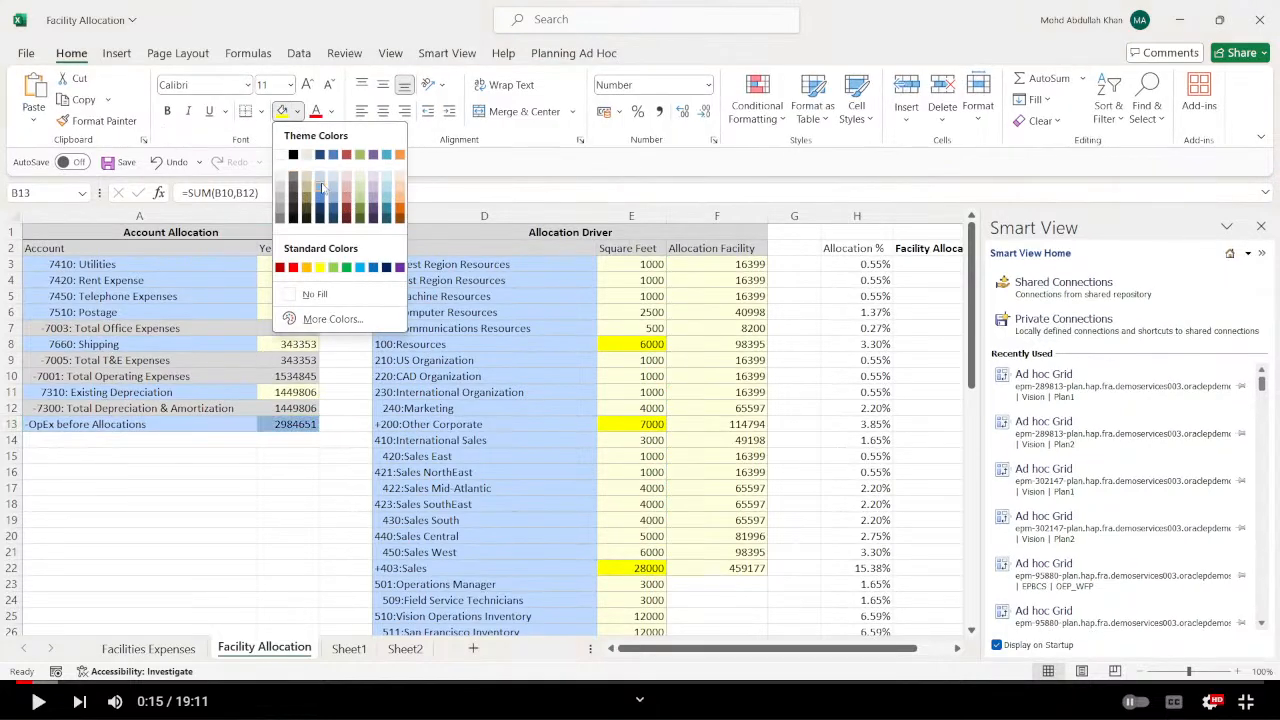
left_click(399, 187)
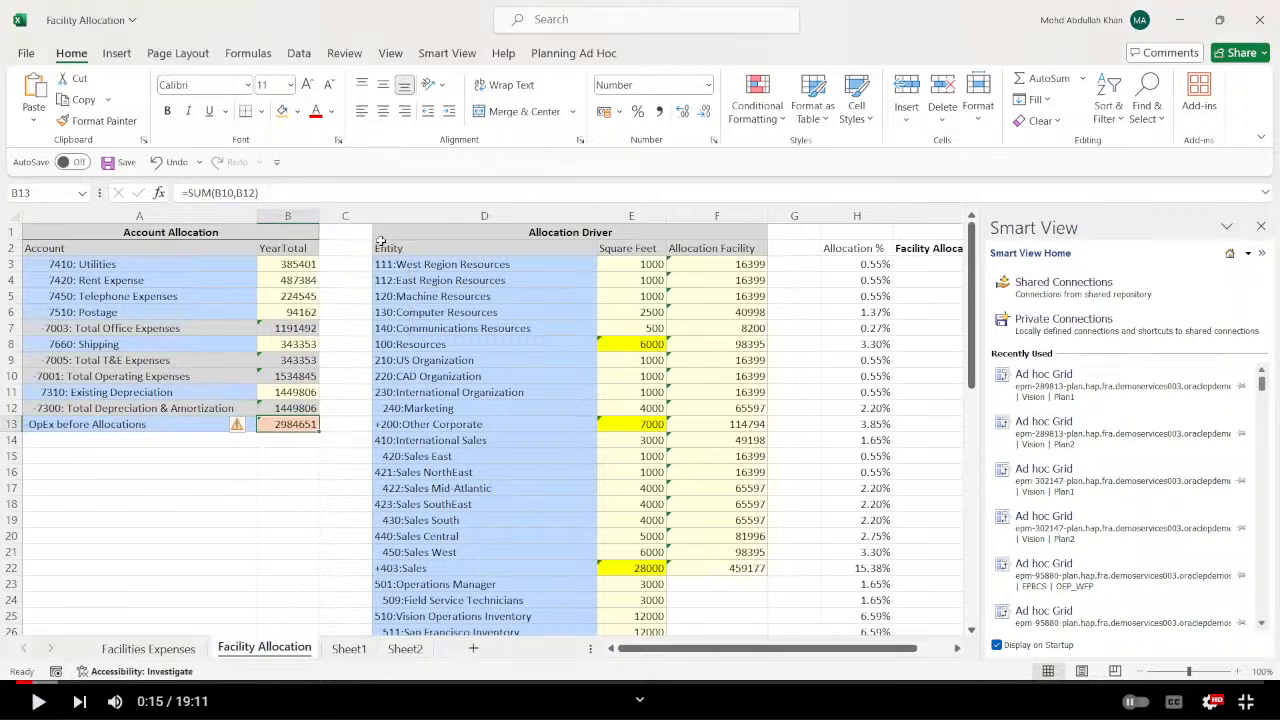
left_click(260, 111)
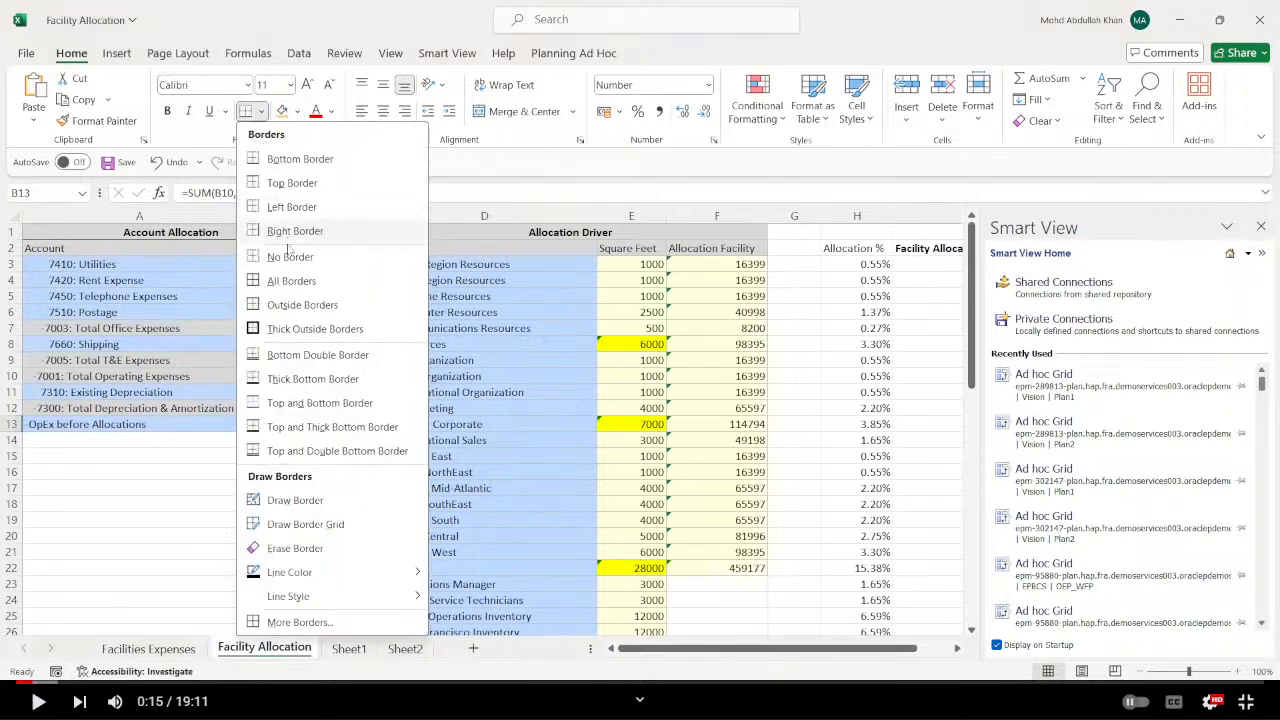
left_click(268, 330)
left_click(182, 552)
left_click(214, 487)
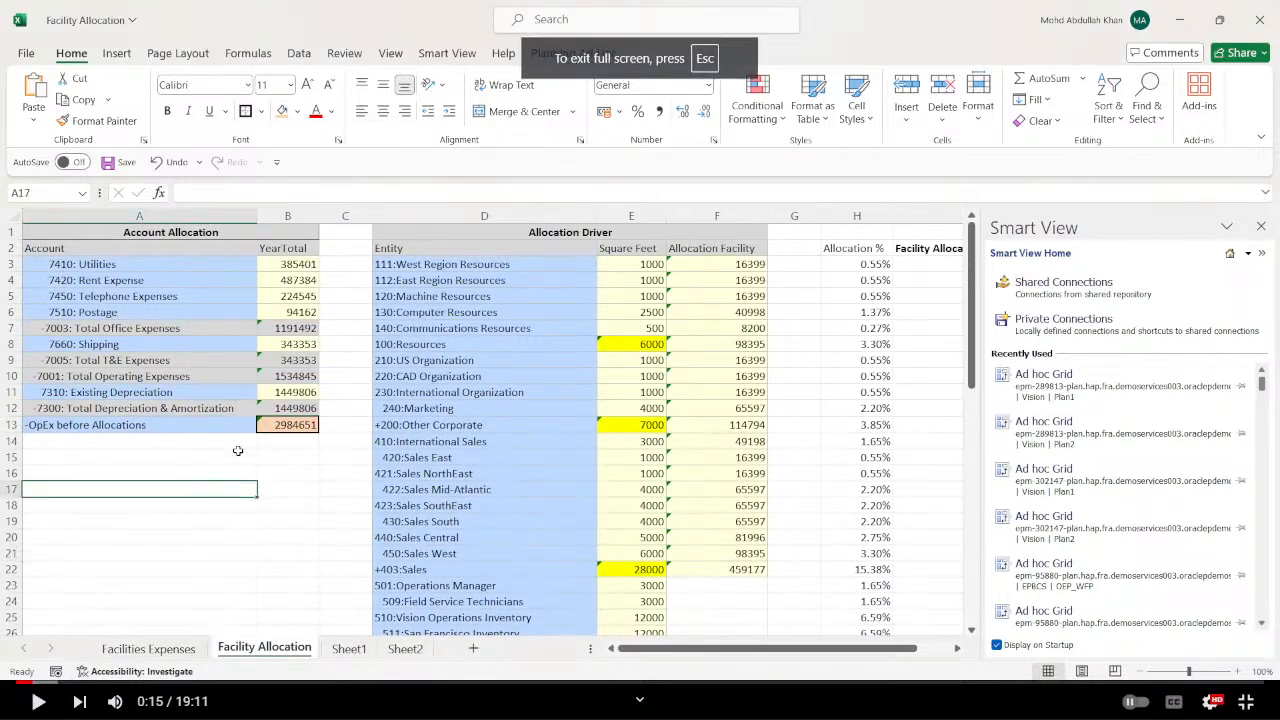
left_click(266, 440)
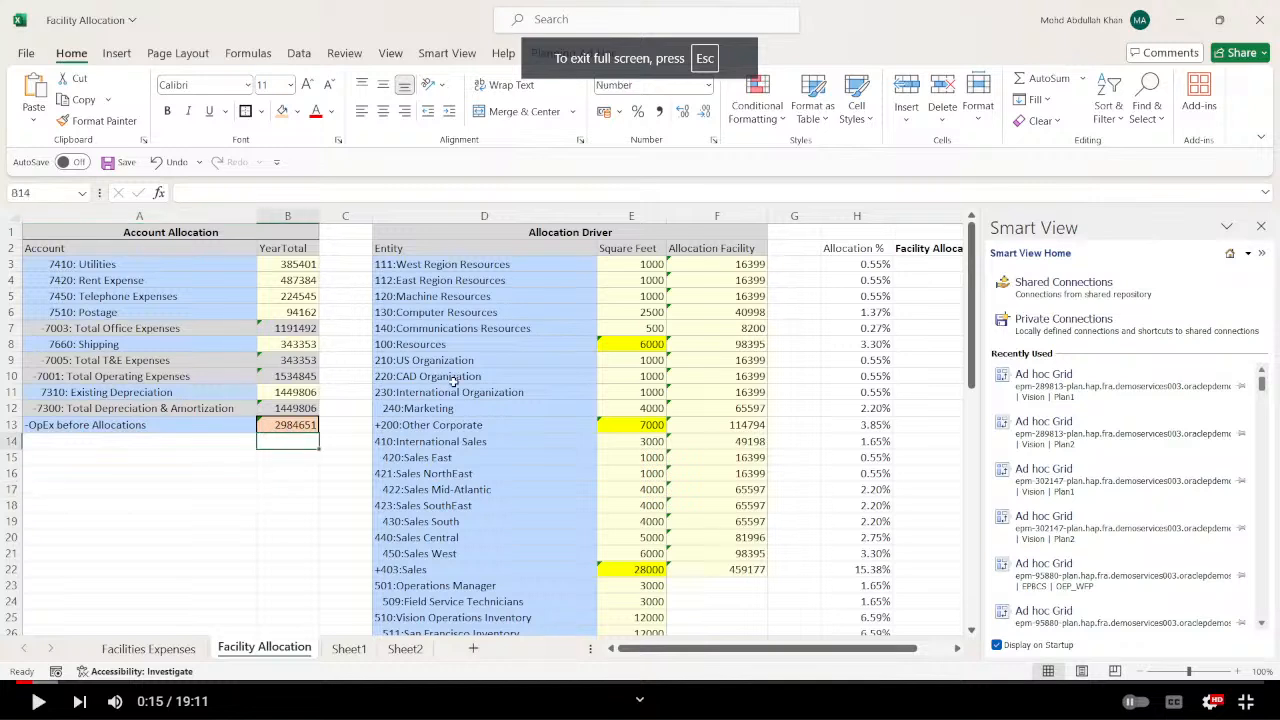
Examine the entities in the Allocation Driver table, from 111:West Region Resources through TD:Total Department.
left_click(507, 263)
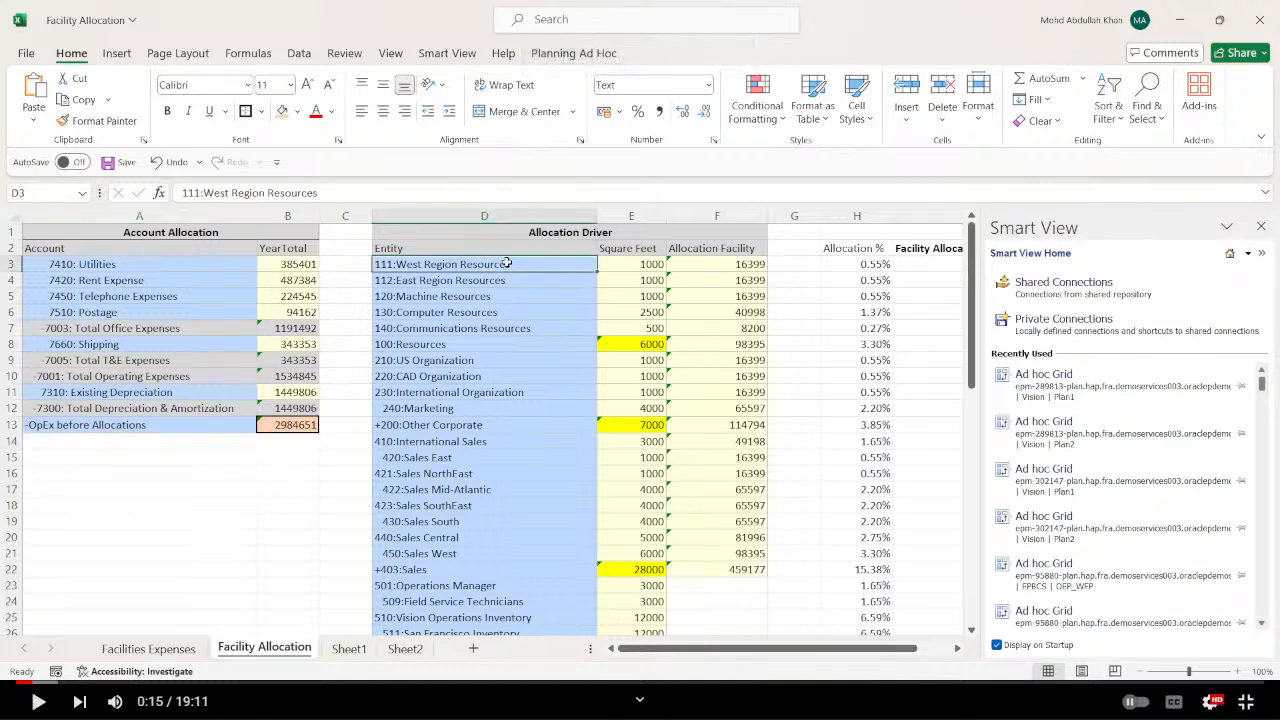
key("Up")
key("Down")
key("Down")
key("Down")
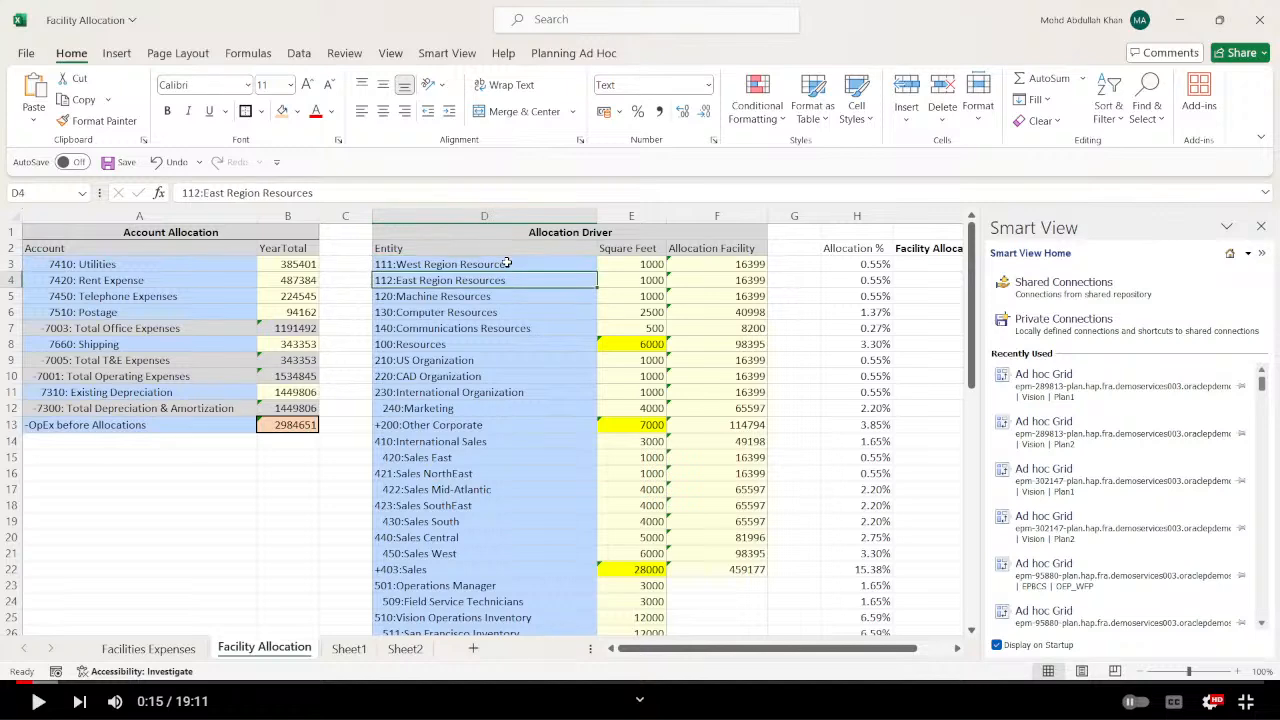
key("Down")
key("Down")
key("Down")
key("Down")
key("Down")
key("Down")
key("Down")
key("Down")
key("Down")
key("Down")
key("Down")
key("Down")
key("Down")
key("Down")
key("Down")
key("Down")
key("Down")
key("Down")
key("Down")
key("Down")
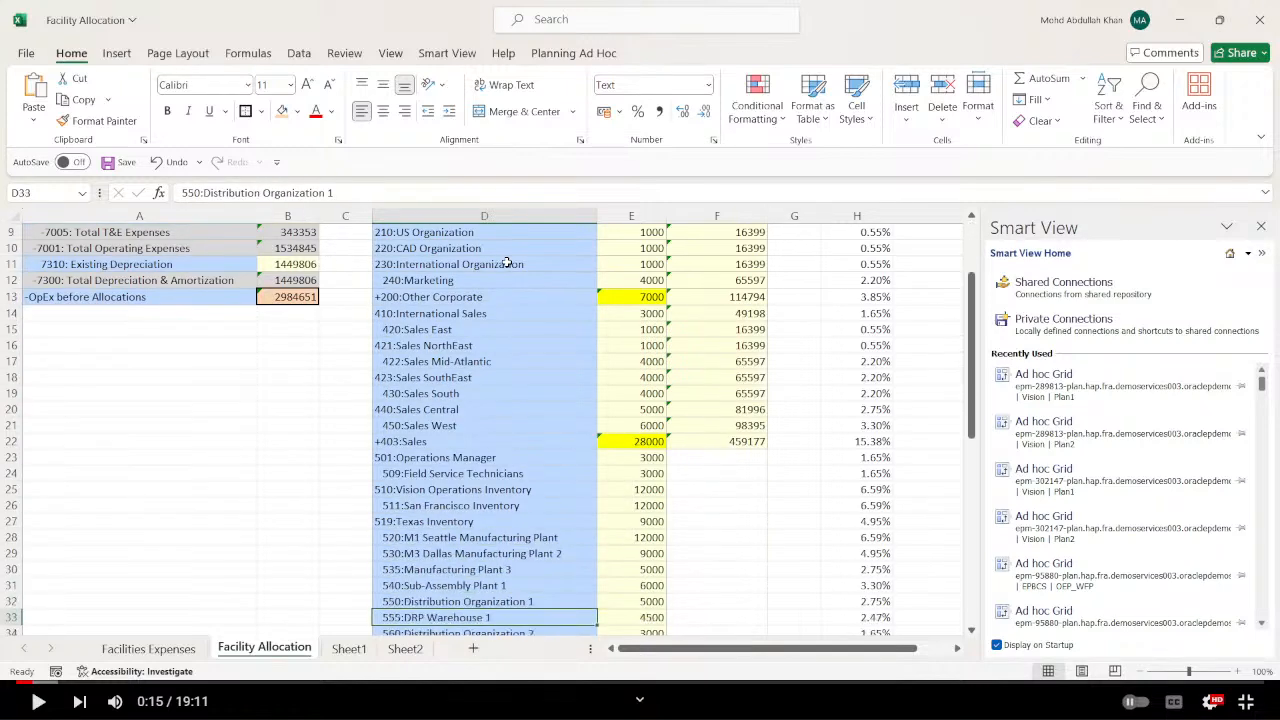
key("Down")
key("Down")
key("Down")
key("Down")
key("Down")
key("Down")
key("Down")
key("Down")
key("Down")
key("Down")
key("Down")
key("Down")
key("Down")
key("Down")
key("Down")
key("Down")
key("Down")
key("Down")
key("Down")
key("Up")
key("Up")
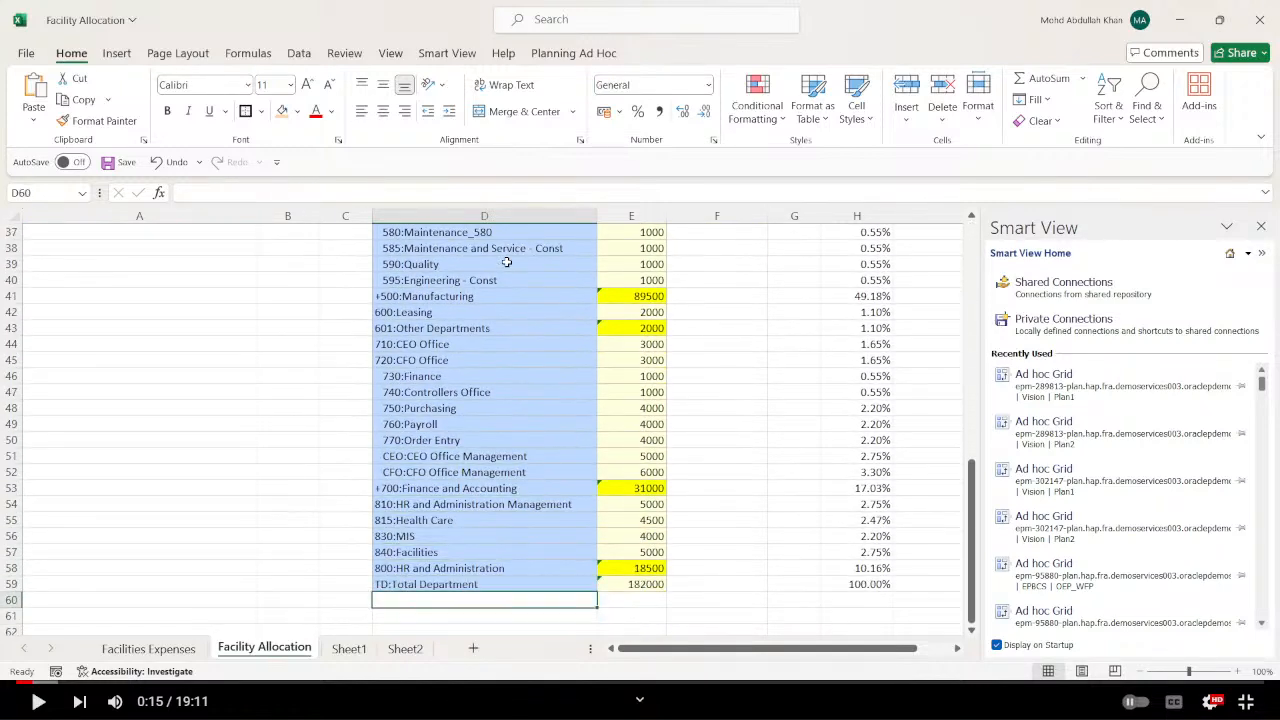
key("Up")
key("Up")
key("Up")
key("Up")
key("Up")
key("Up")
key("Up")
key("Up")
key("Up")
key("Up")
key("Up")
key("Up")
key("Up")
key("Up")
key("Up")
key("Up")
key("Up")
key("Up")
key("Up")
key("Up")
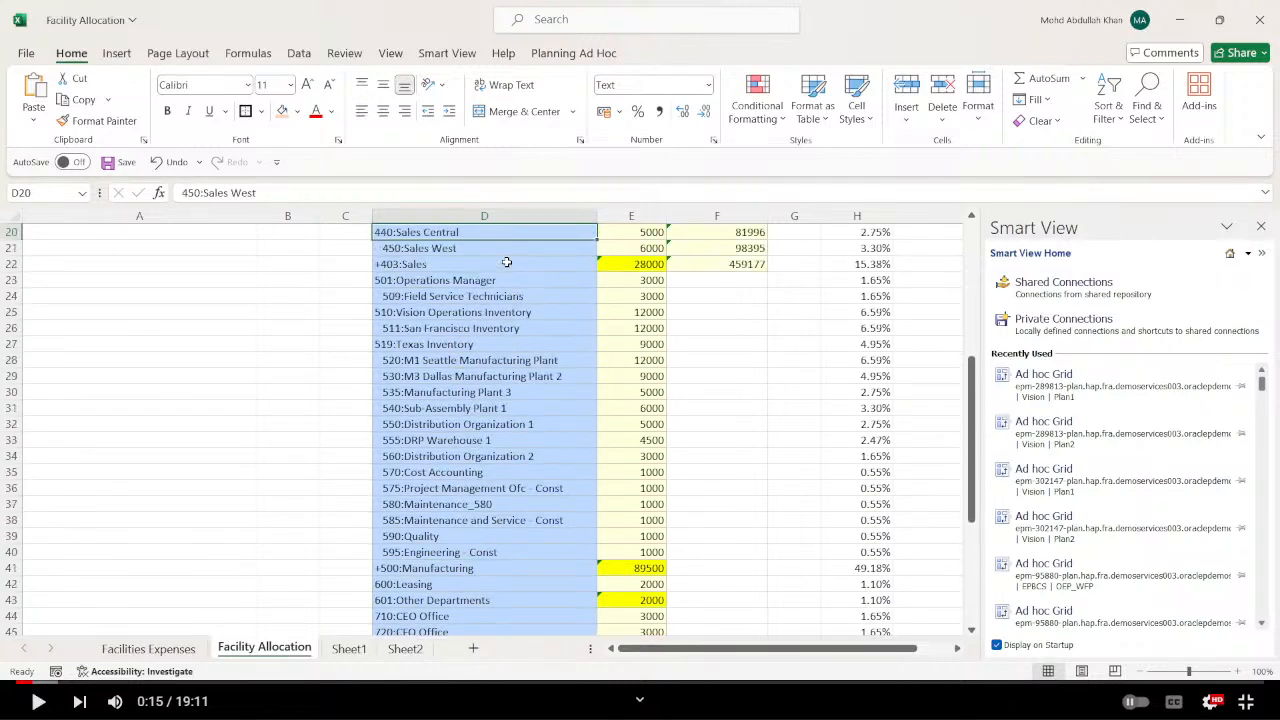
key("Up")
key("Up")
key("Up")
key("Up")
key("Up")
key("Up")
key("Up")
key("Up")
key("Up")
key("Up")
key("Up")
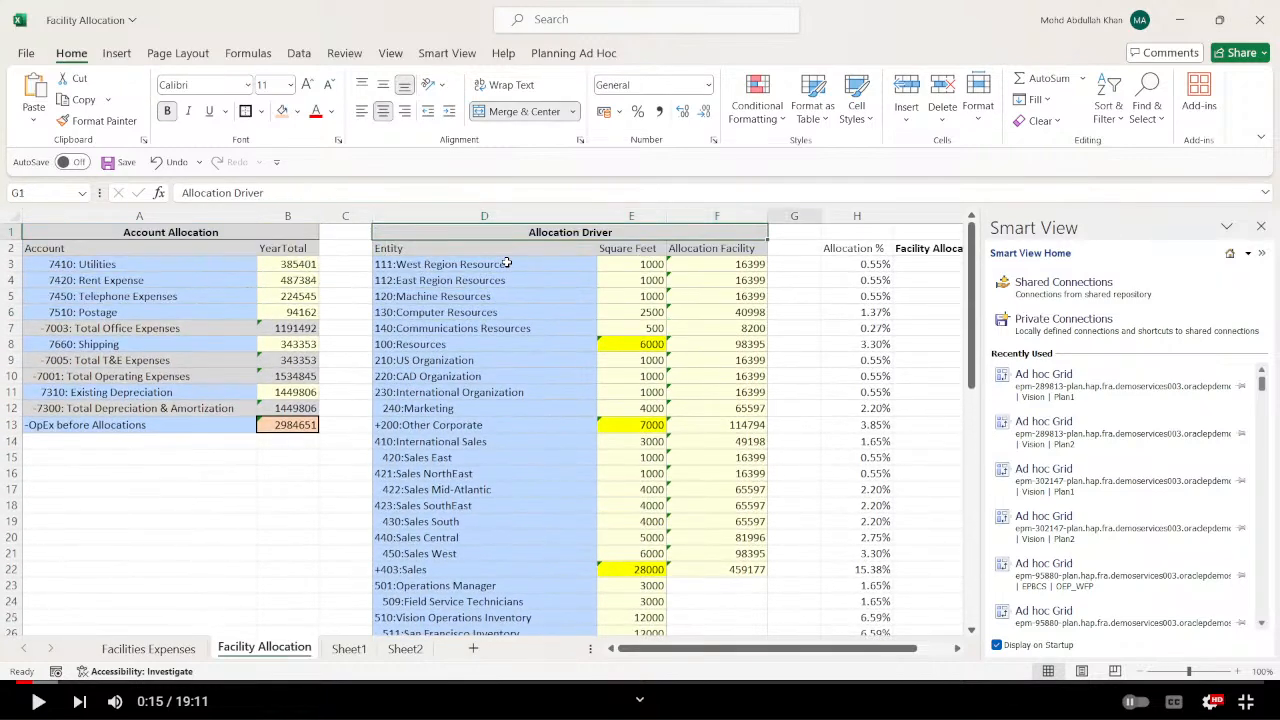
Examine the Allocation Facility formula for 111:West Region Resources and the OpEx before Allocations total it refers to.
key("Right")
key("Down")
key("Down")
key("Left")
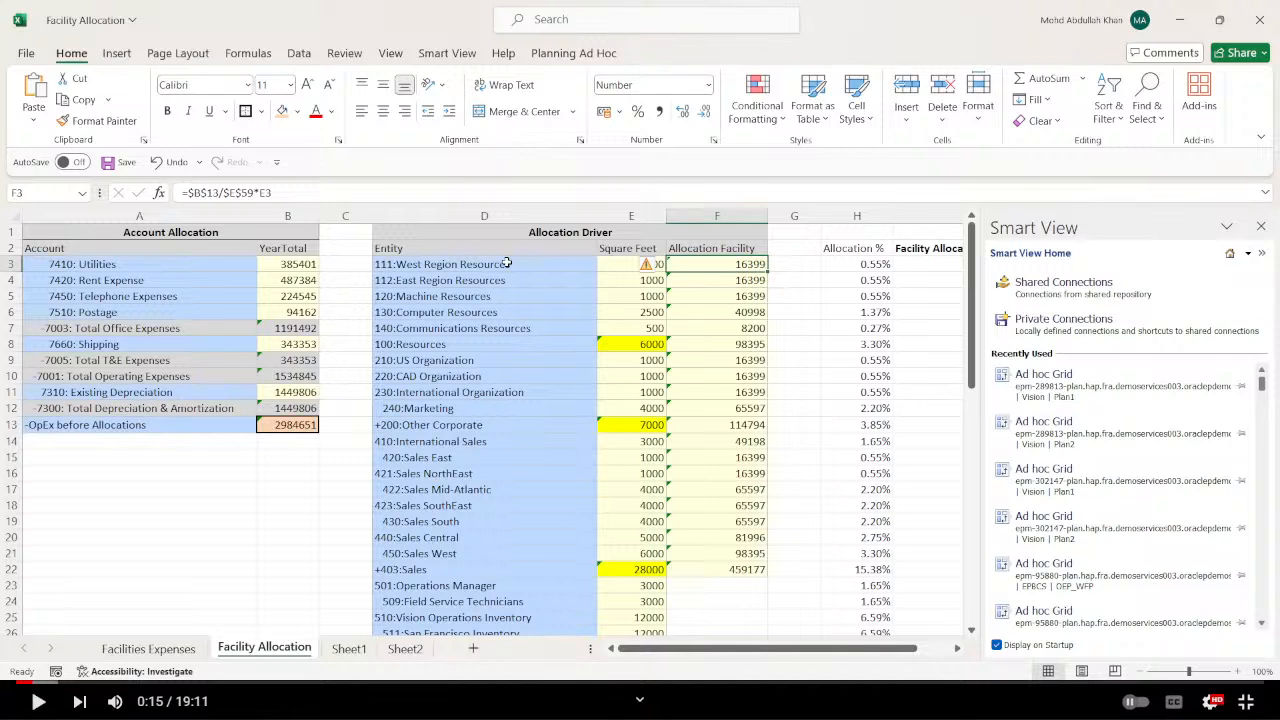
left_click(314, 428)
Enter the label "tota lexpenses" in A16 and the formula +B13 beside it in B16.
left_click(104, 476)
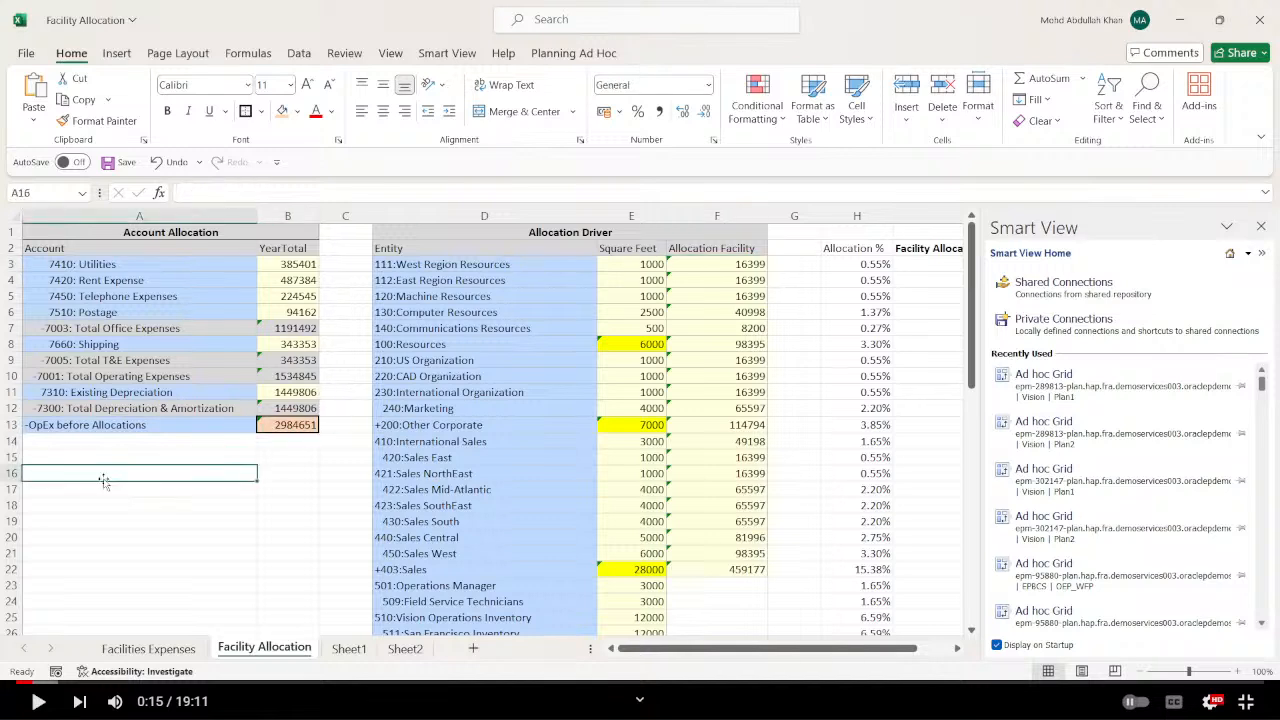
type("tota")
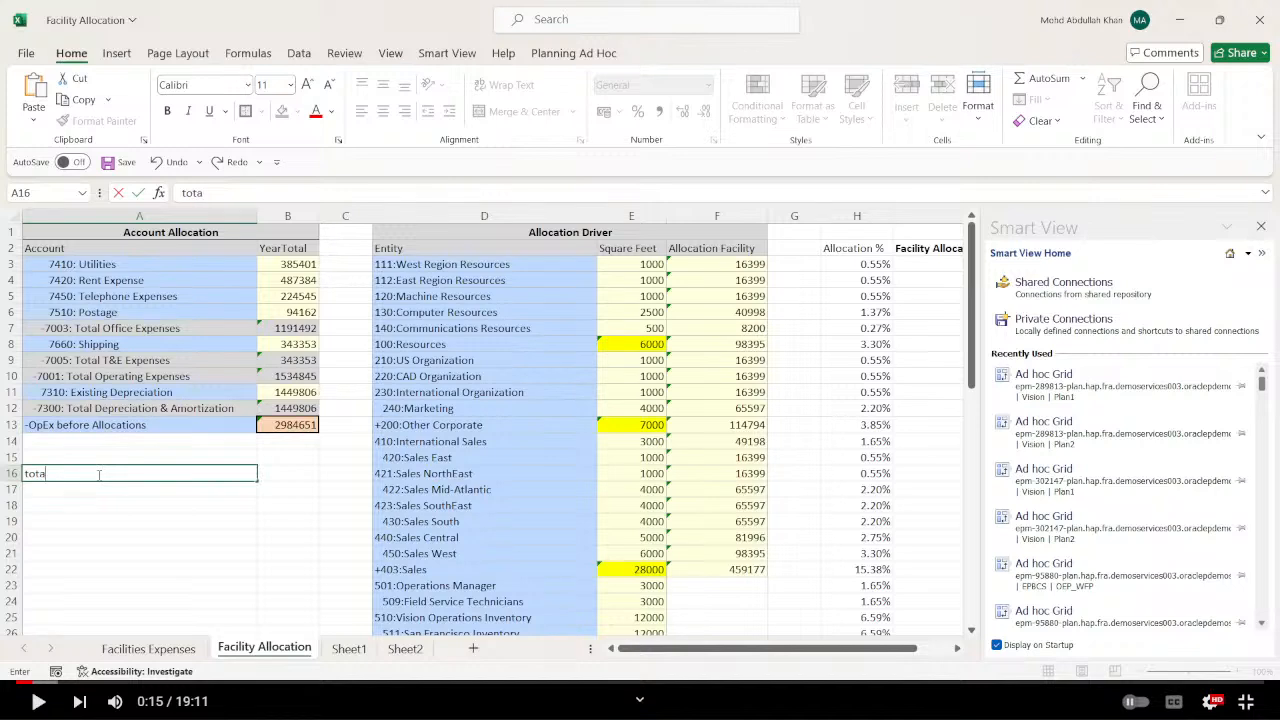
type(" lexpenses")
key("Tab")
type("+")
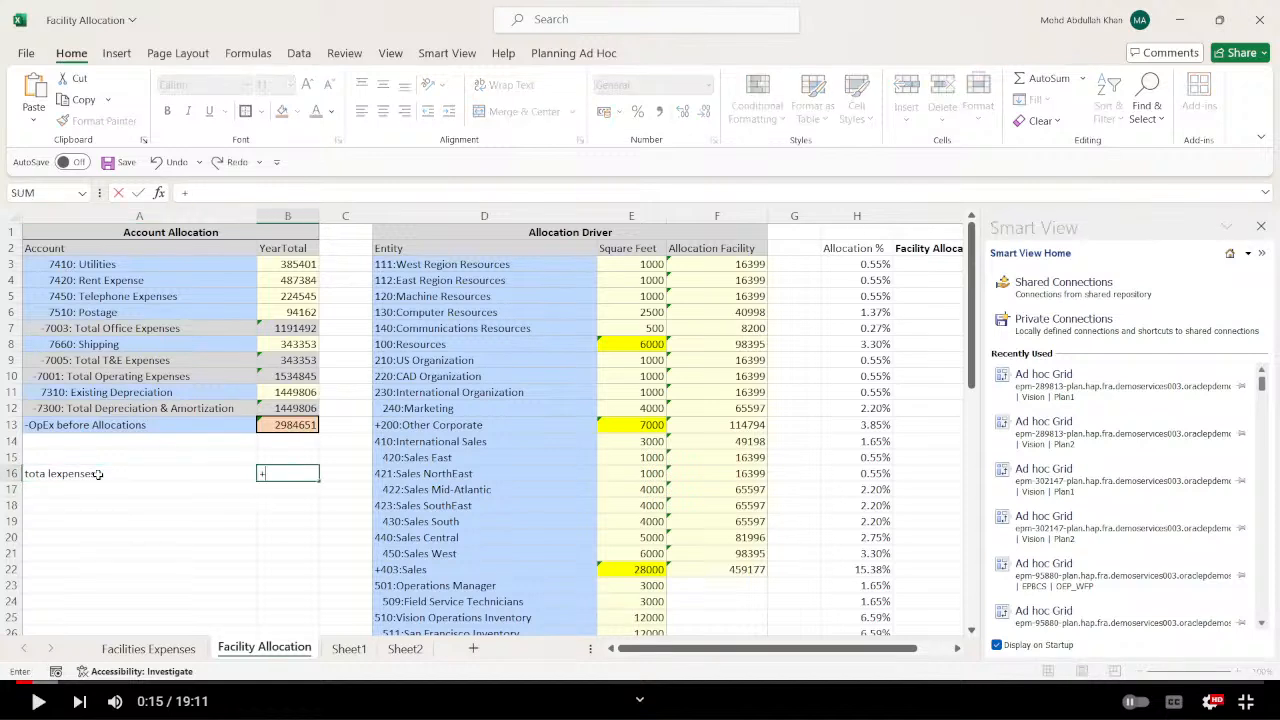
key("Up")
key("Up")
key("Up")
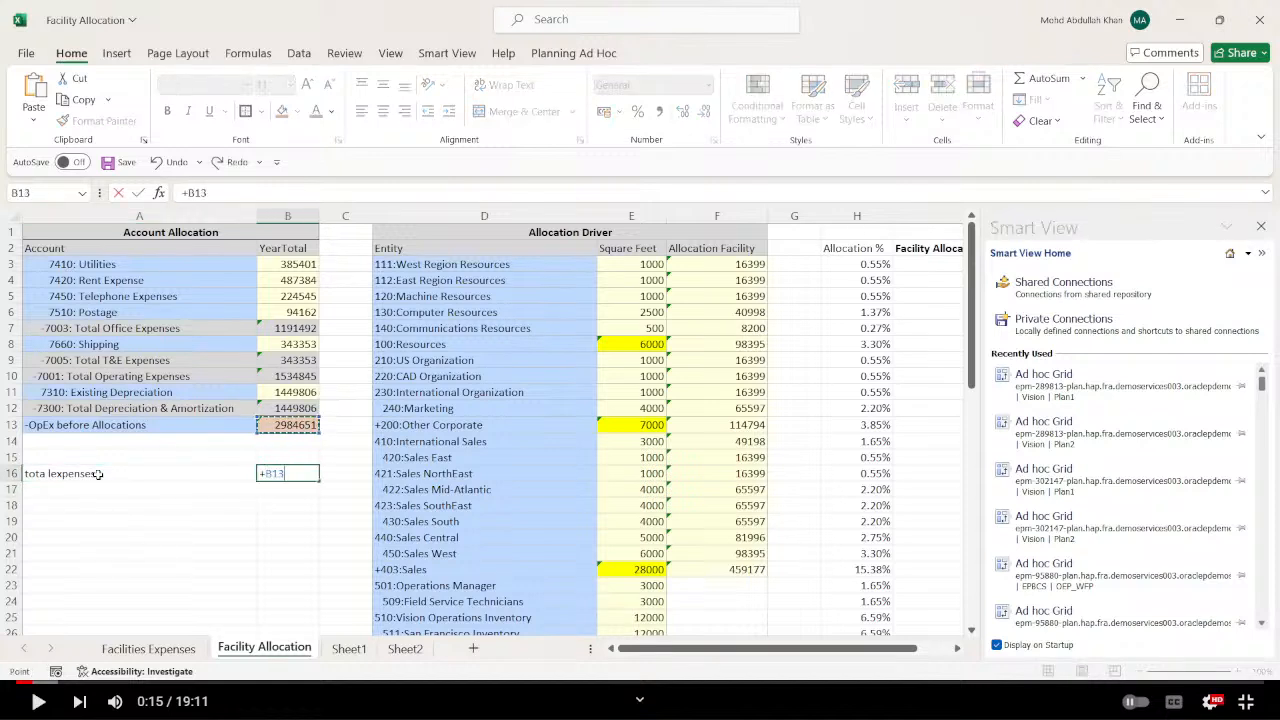
key("Return")
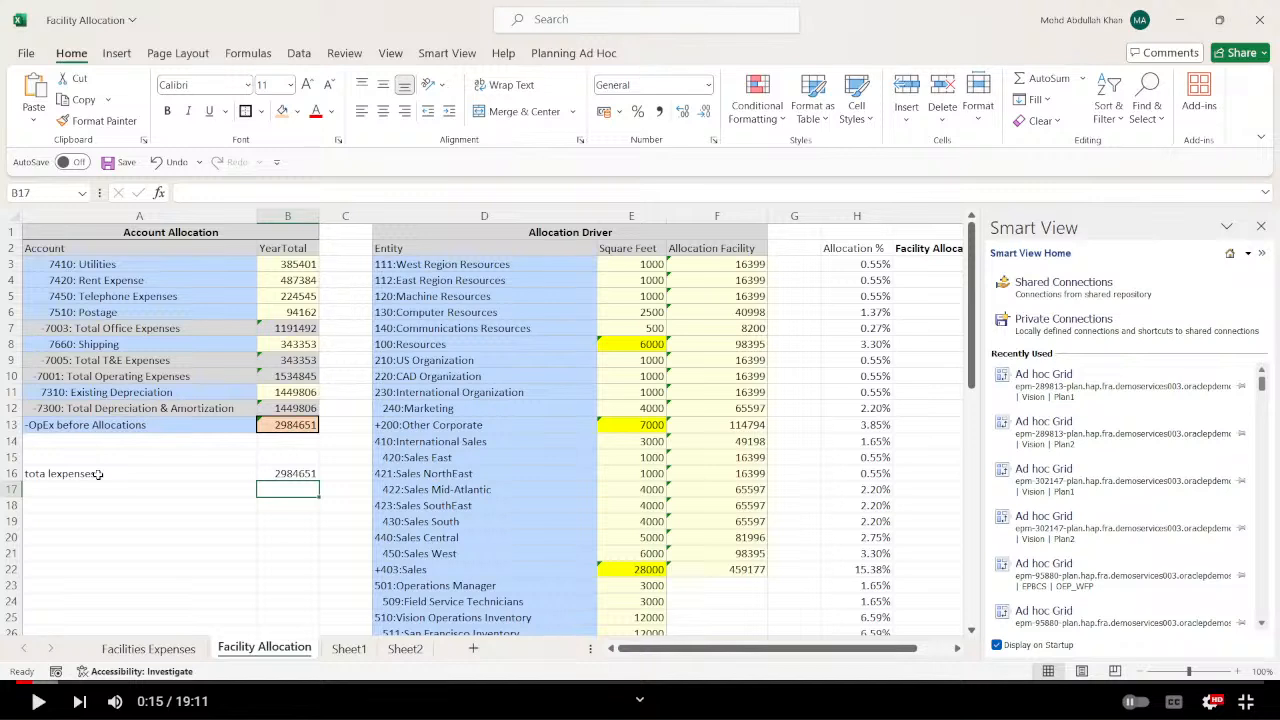
Examine the square feet by department down to the TD:Total Department sum in E59.
key("Left")
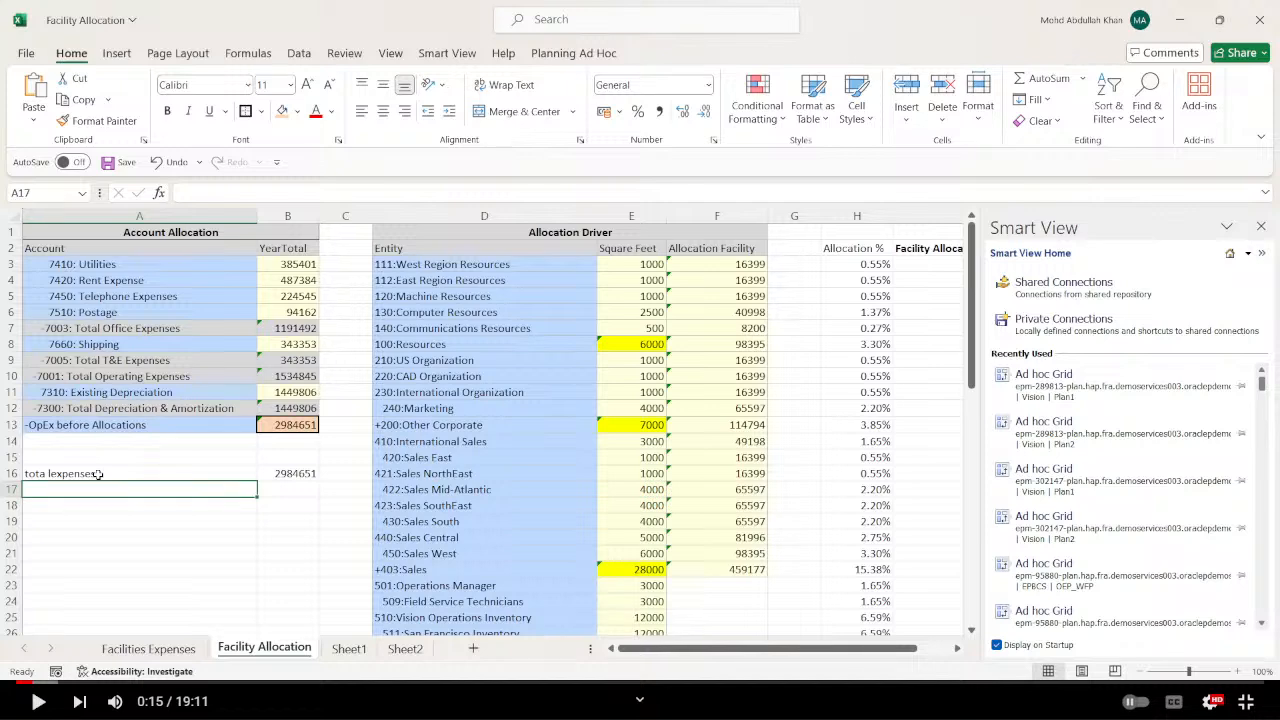
key("Down")
key("Down")
key("Down")
key("Down")
key("Down")
key("Down")
key("Down")
key("Down")
key("Down")
key("Down")
key("Down")
key("Down")
key("Down")
key("Down")
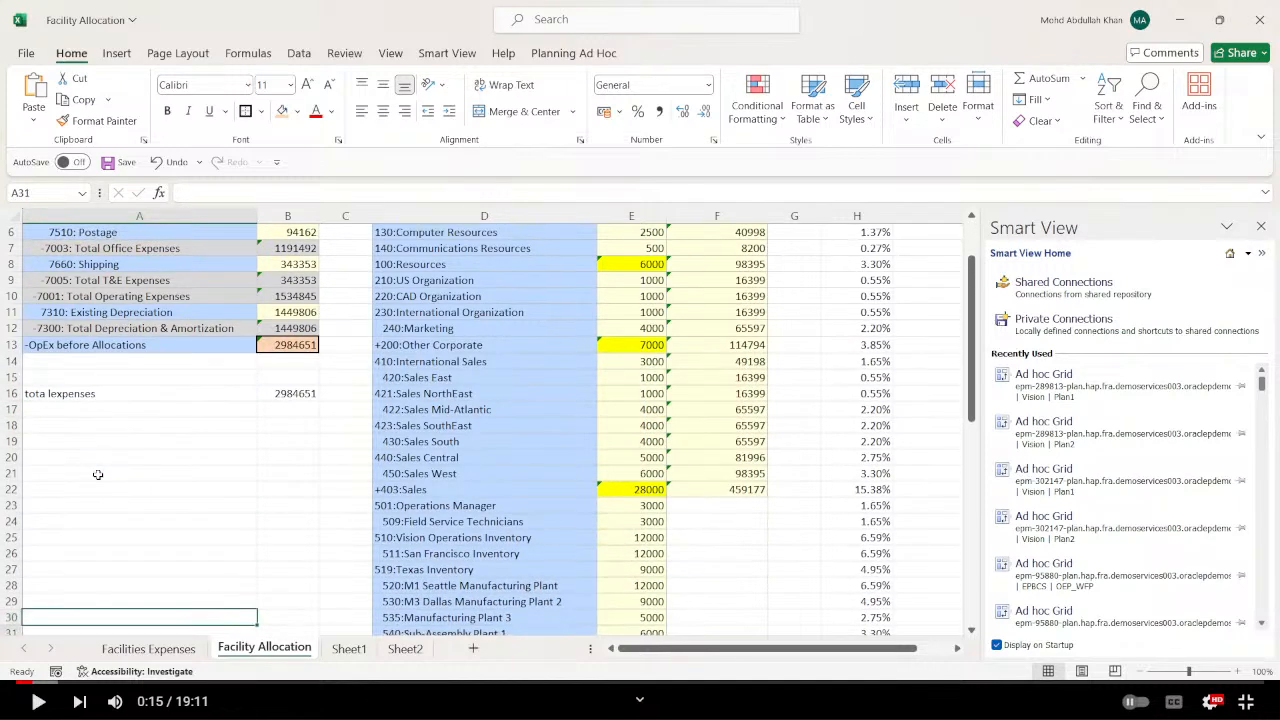
key("Down")
key("Down")
key("Down")
key("Down")
key("Down")
key("Down")
key("Down")
key("Down")
key("Down")
key("Down")
key("Down")
key("Down")
key("Down")
key("Down")
key("Down")
key("Down")
key("Down")
key("Down")
key("Down")
key("Down")
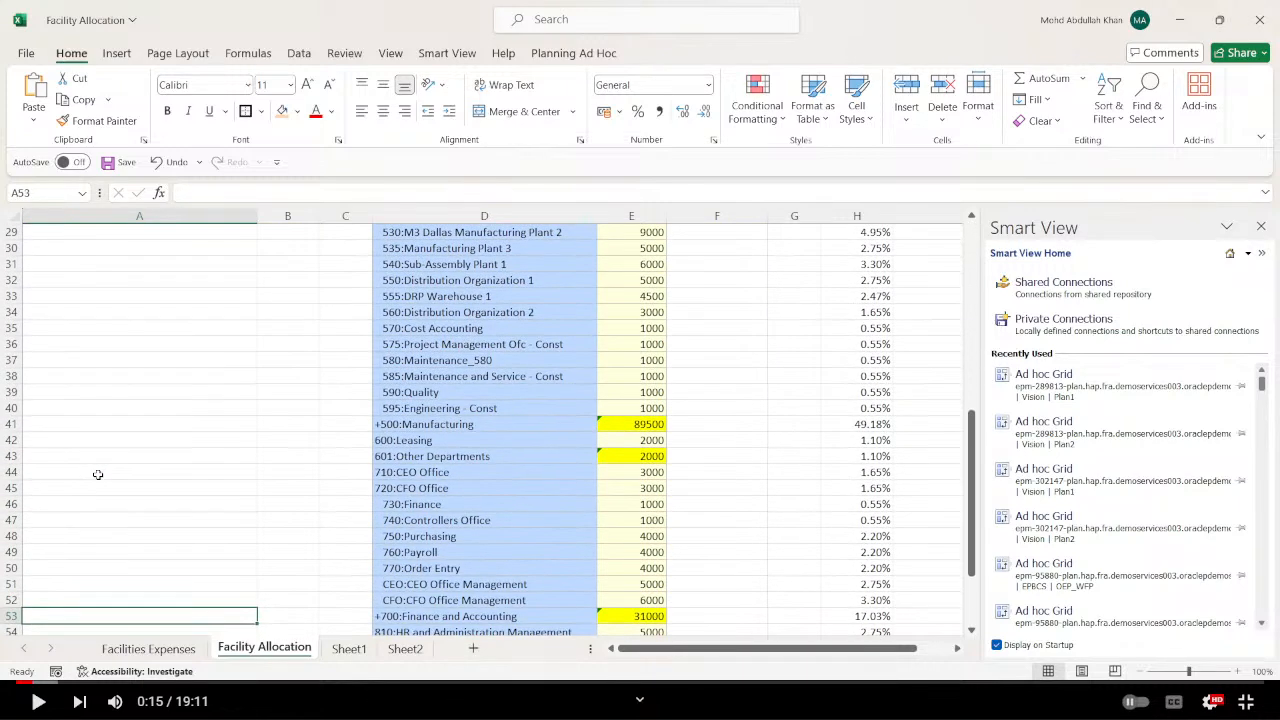
key("Down")
key("Down")
key("Down")
key("Down")
key("Down")
key("Down")
key("Down")
key("Down")
key("Down")
key("Down")
key("Right")
key("Right")
key("Right")
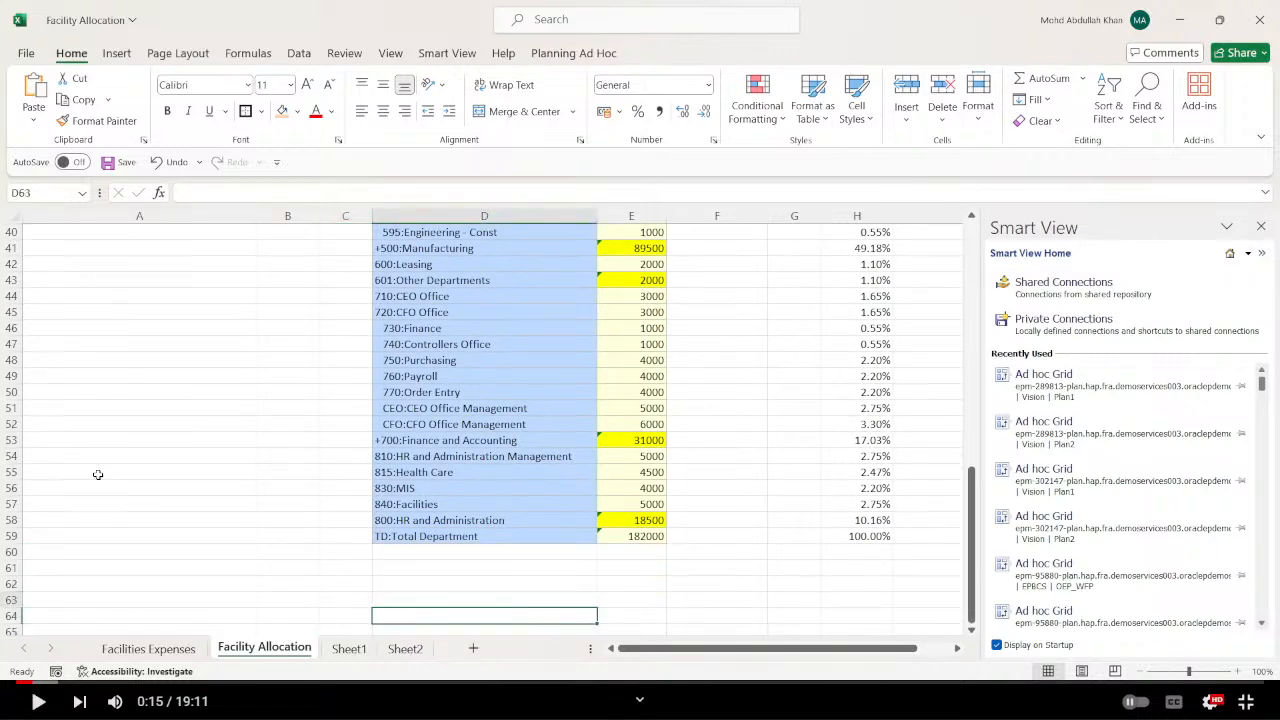
key("Up")
key("Up")
key("Up")
key("Up")
key("Right")
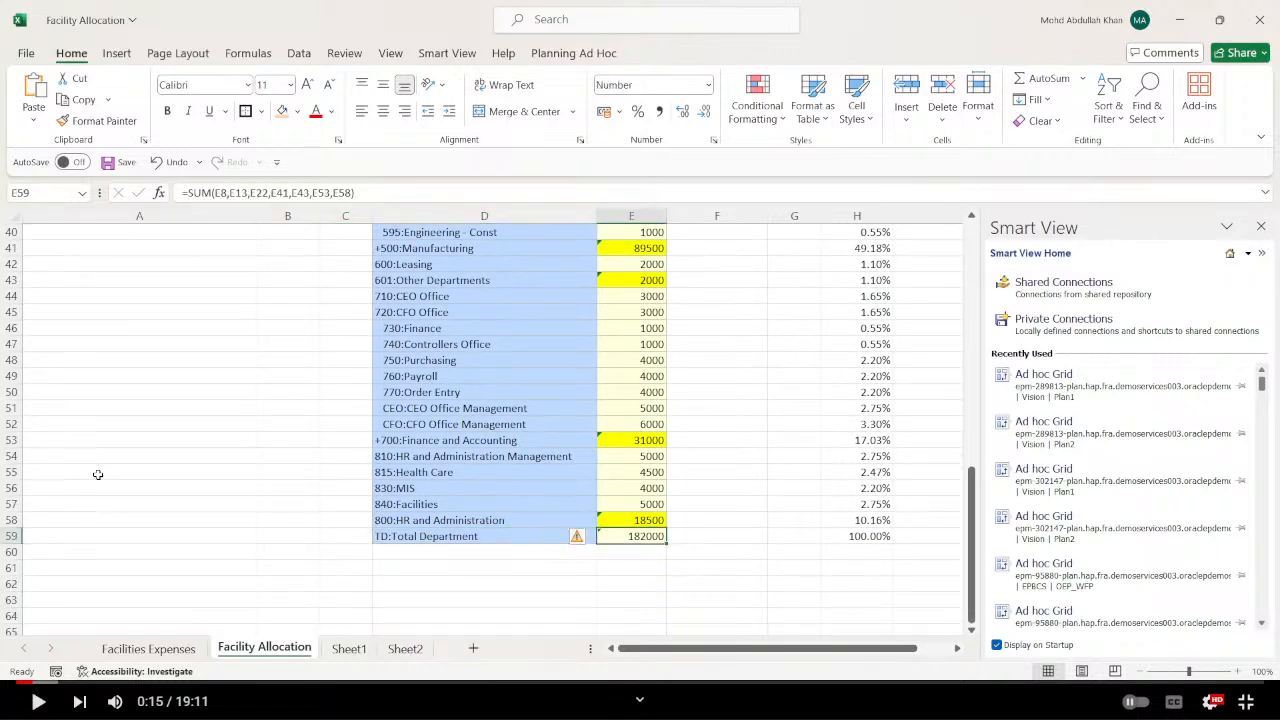
Trace the TD:Total Department square feet formula in E59 back to the highlighted department subtotals.
scroll(495, 497, "up", 9)
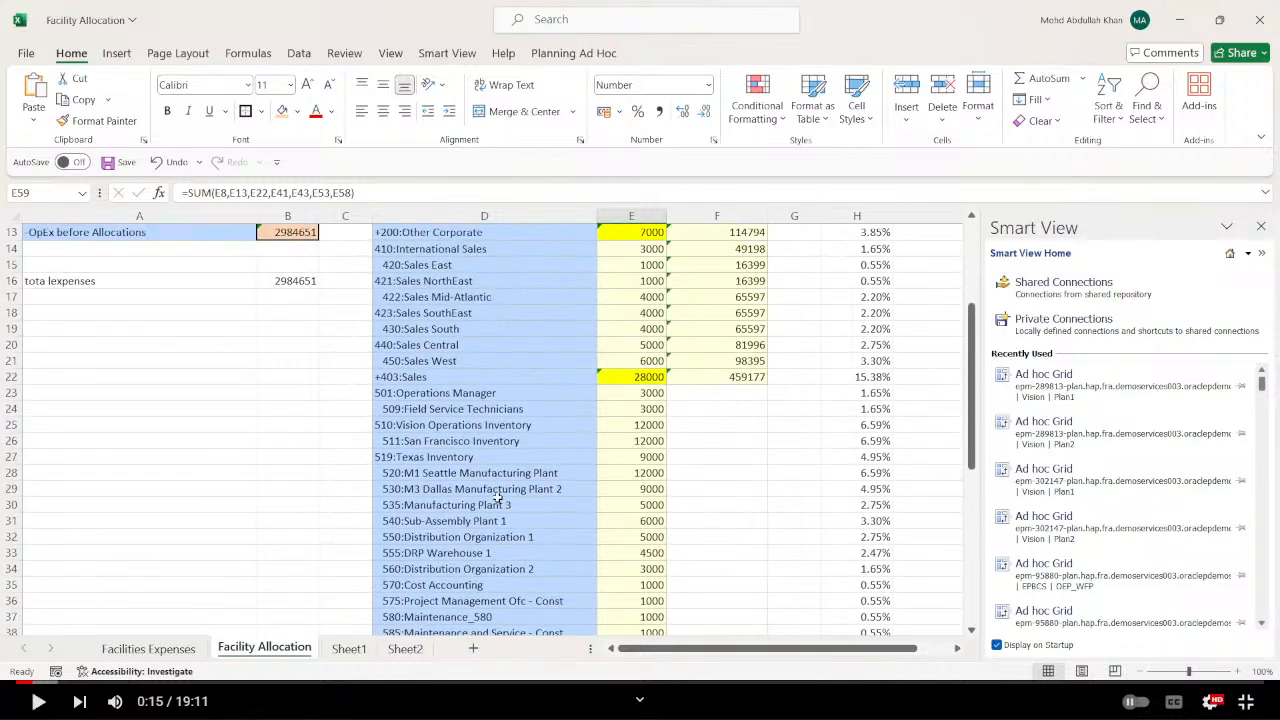
scroll(497, 497, "up", 4)
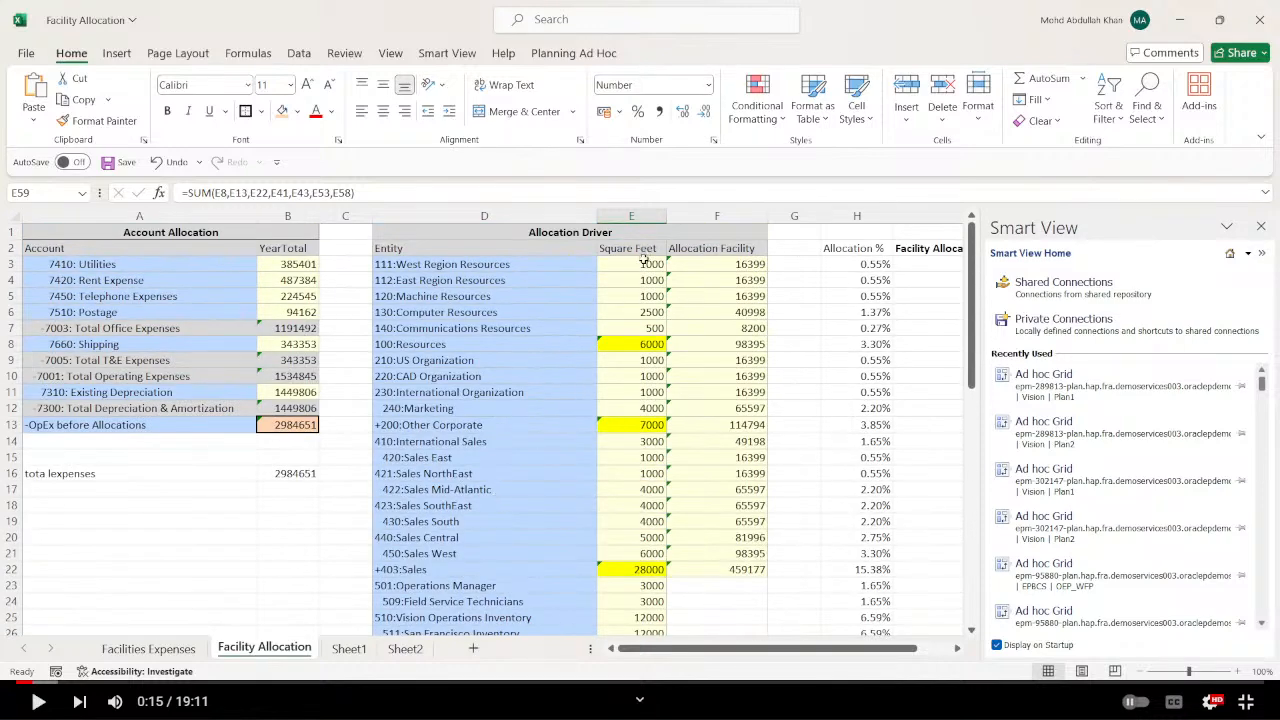
left_click_drag(643, 262, 643, 332)
scroll(643, 338, "down", 3)
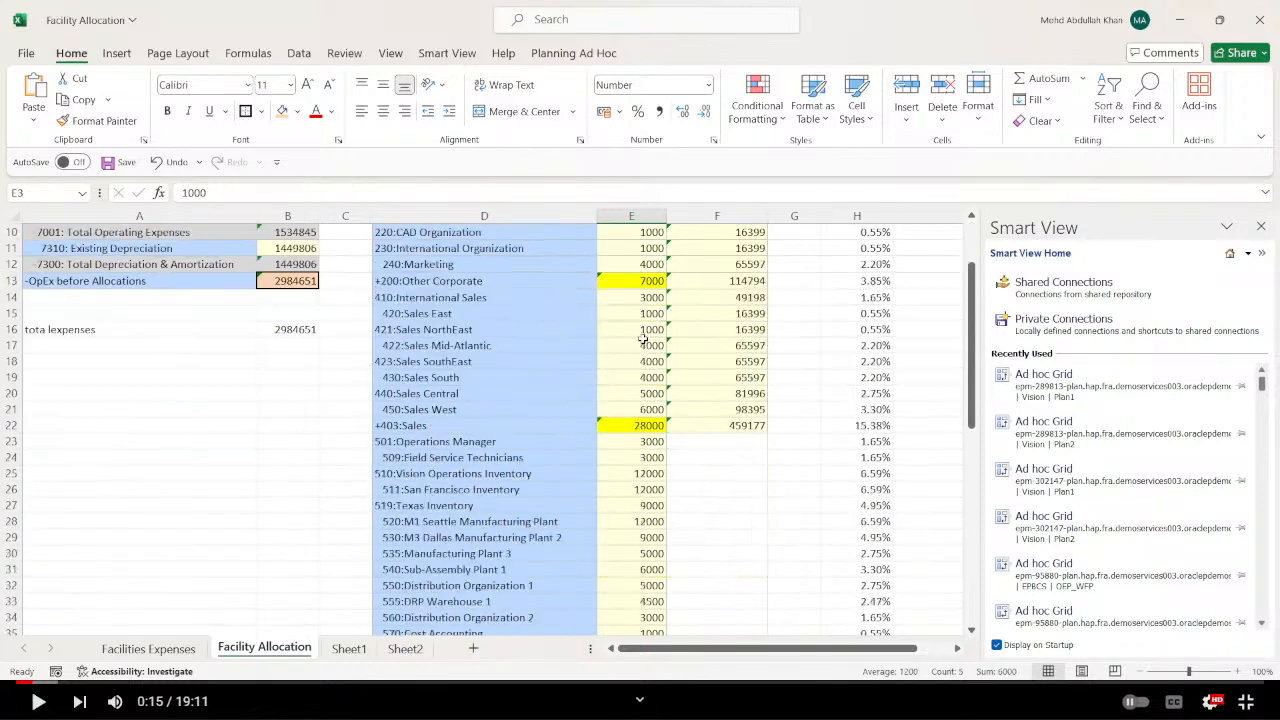
scroll(643, 338, "down", 15)
left_click(640, 360)
left_click(641, 296)
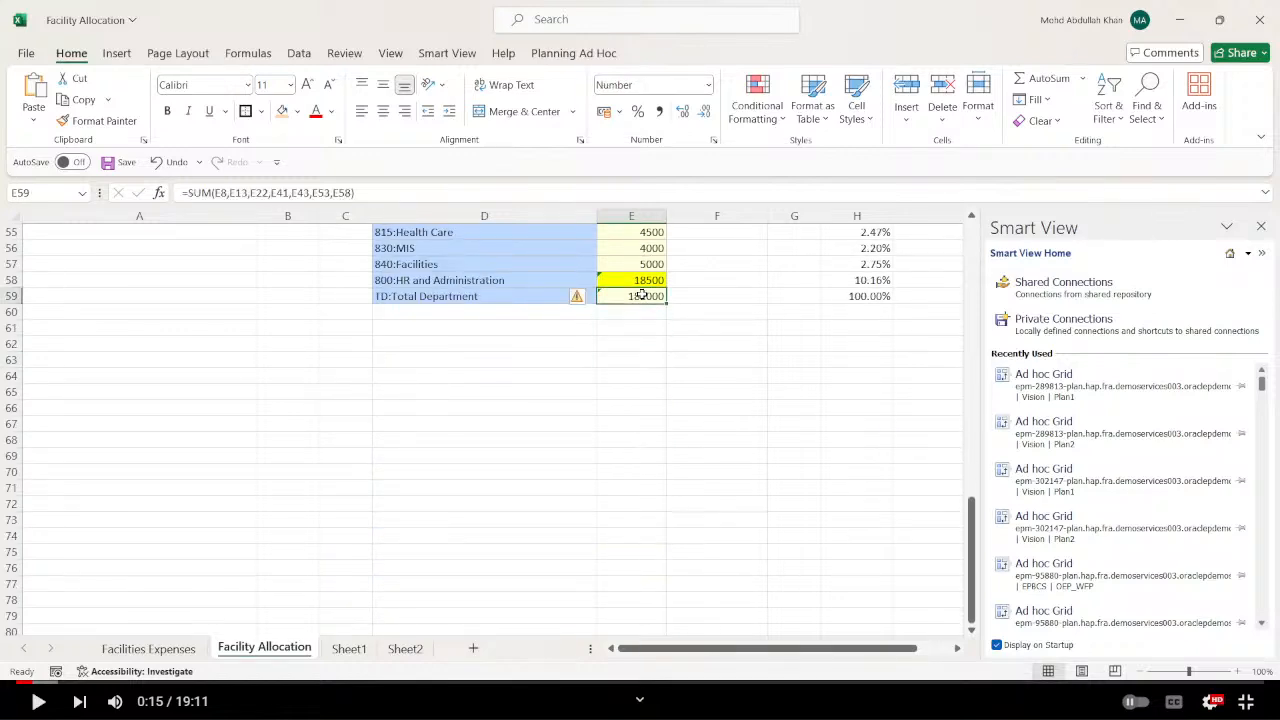
scroll(643, 300, "up", 7)
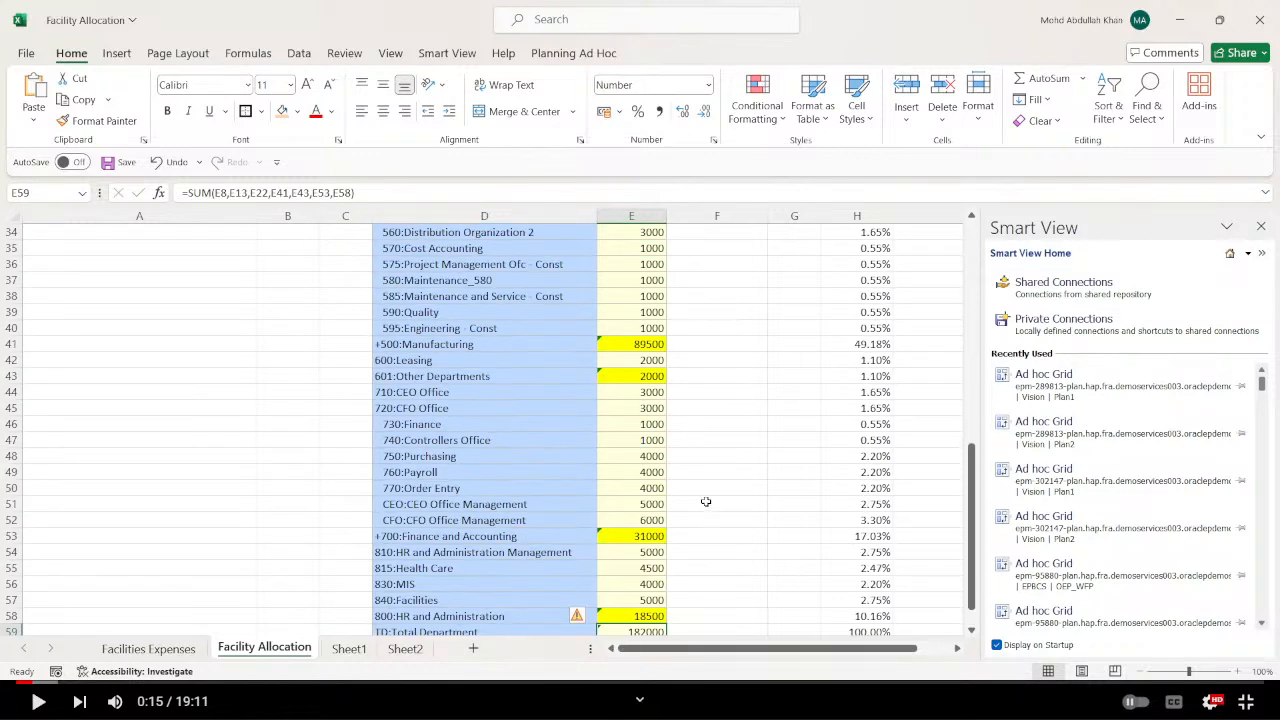
scroll(705, 502, "up", 4)
scroll(705, 501, "down", 4)
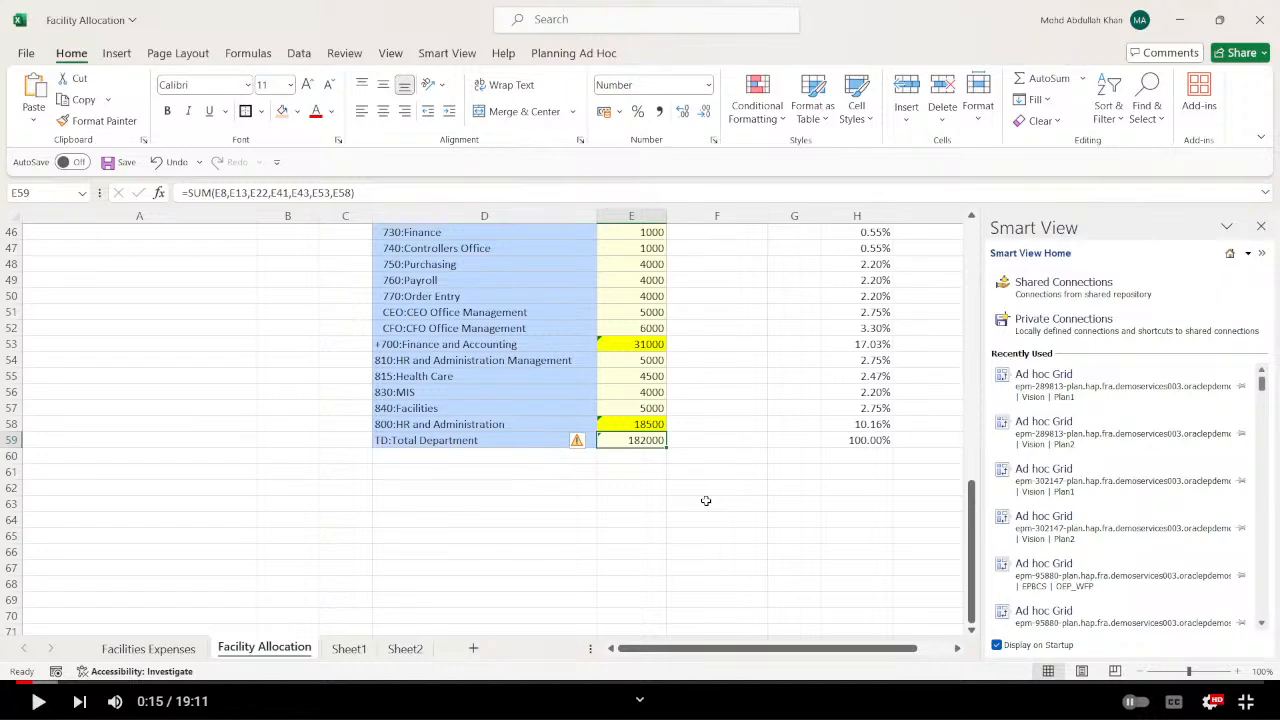
key("F2")
scroll(706, 500, "up", 15)
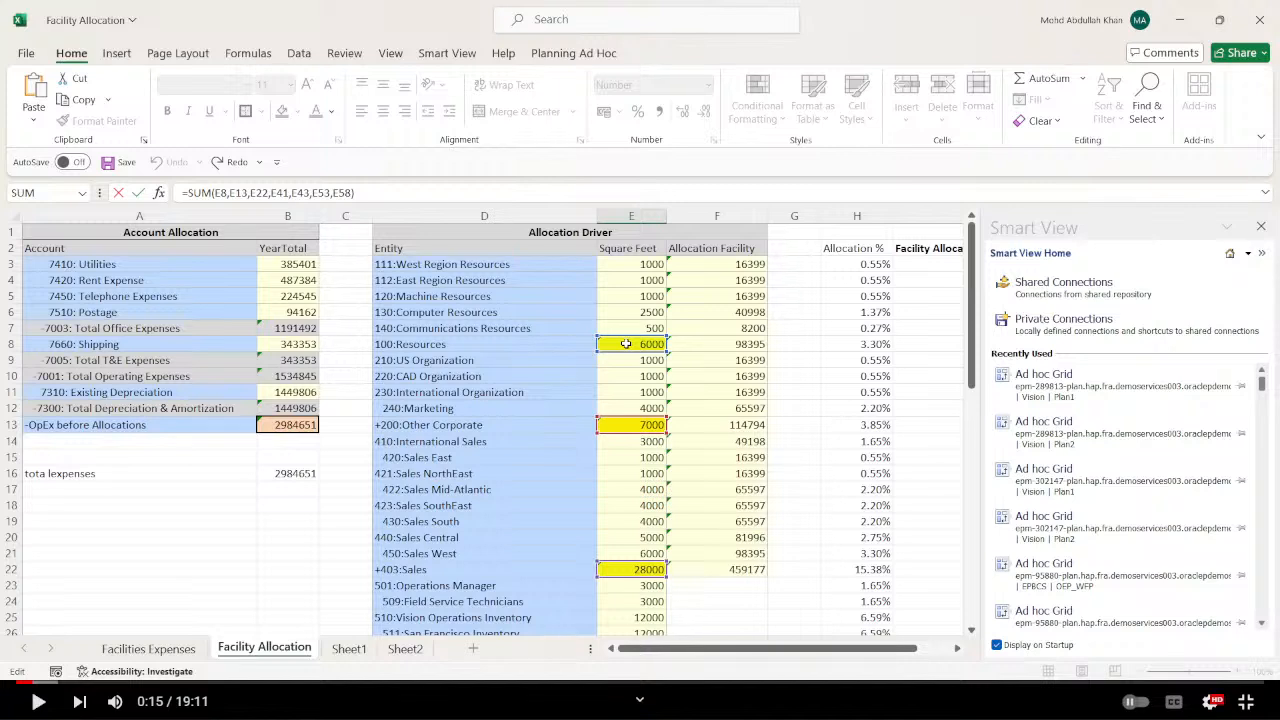
left_click(150, 550)
Look through Sheet1 and Sheet2, and open a default ad hoc grid on a new sheet named Sheet3.
left_click(350, 648)
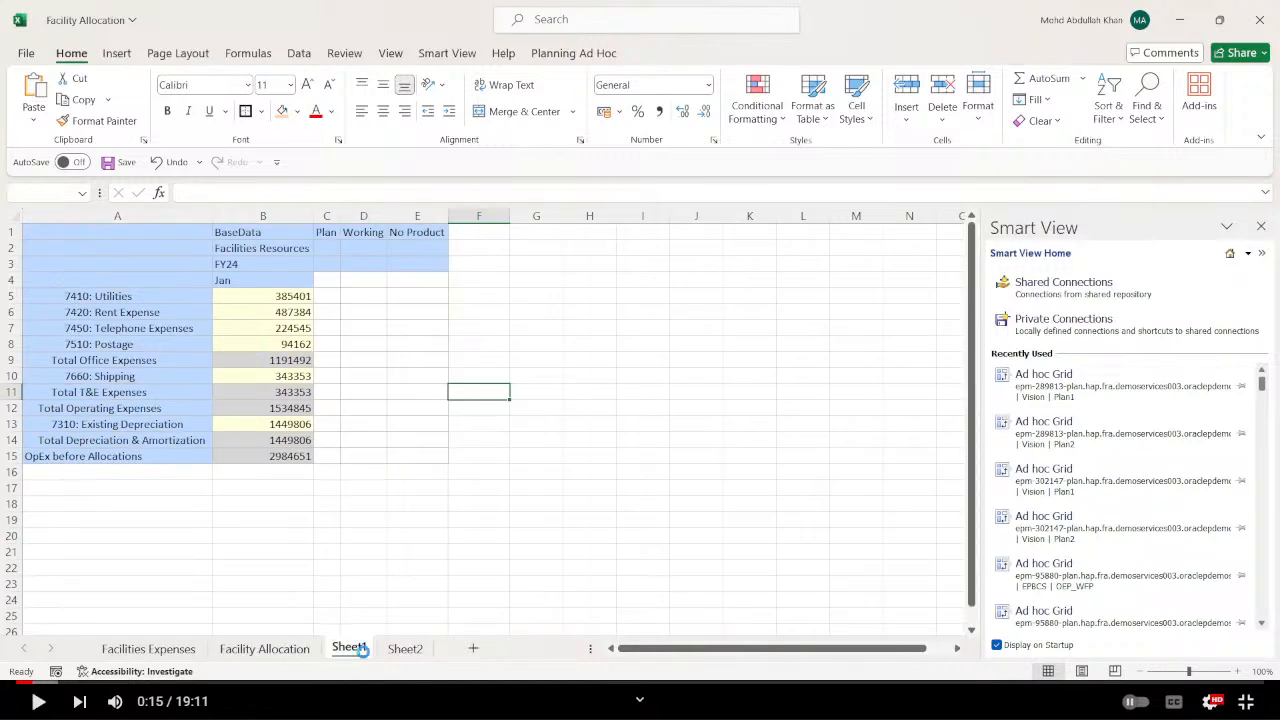
left_click(405, 648)
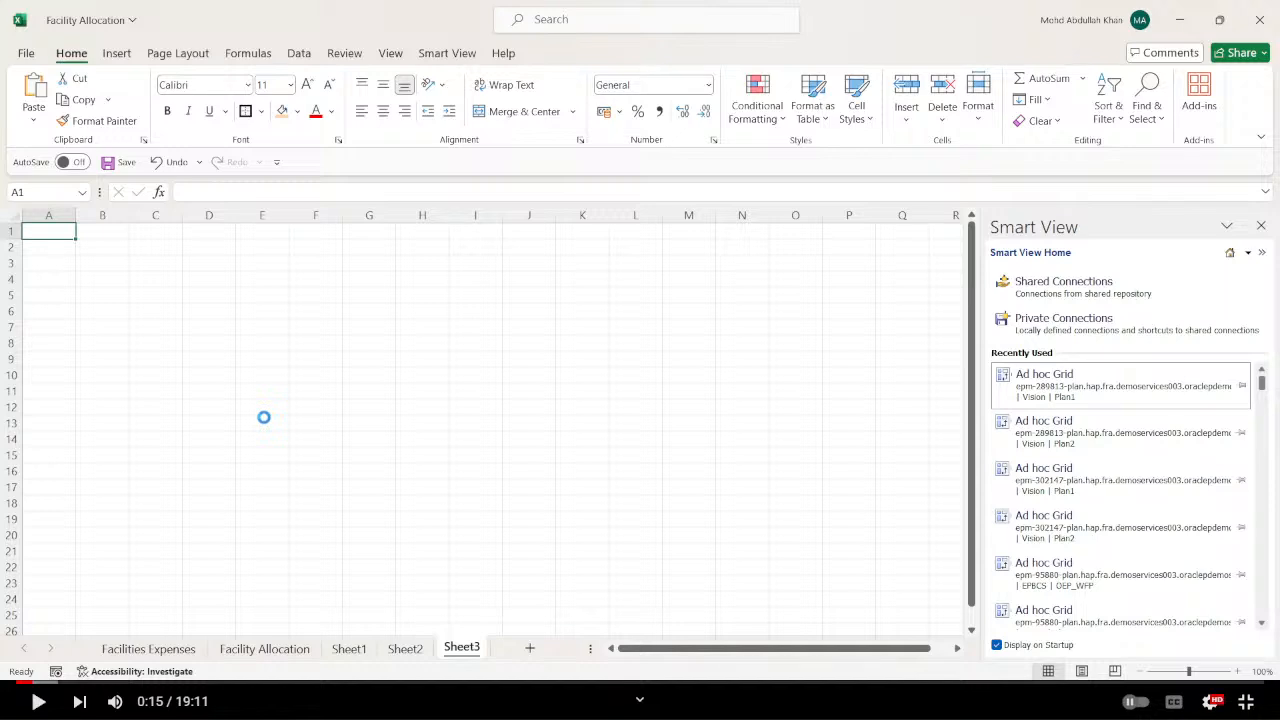
left_click(82, 412)
left_click(40, 281)
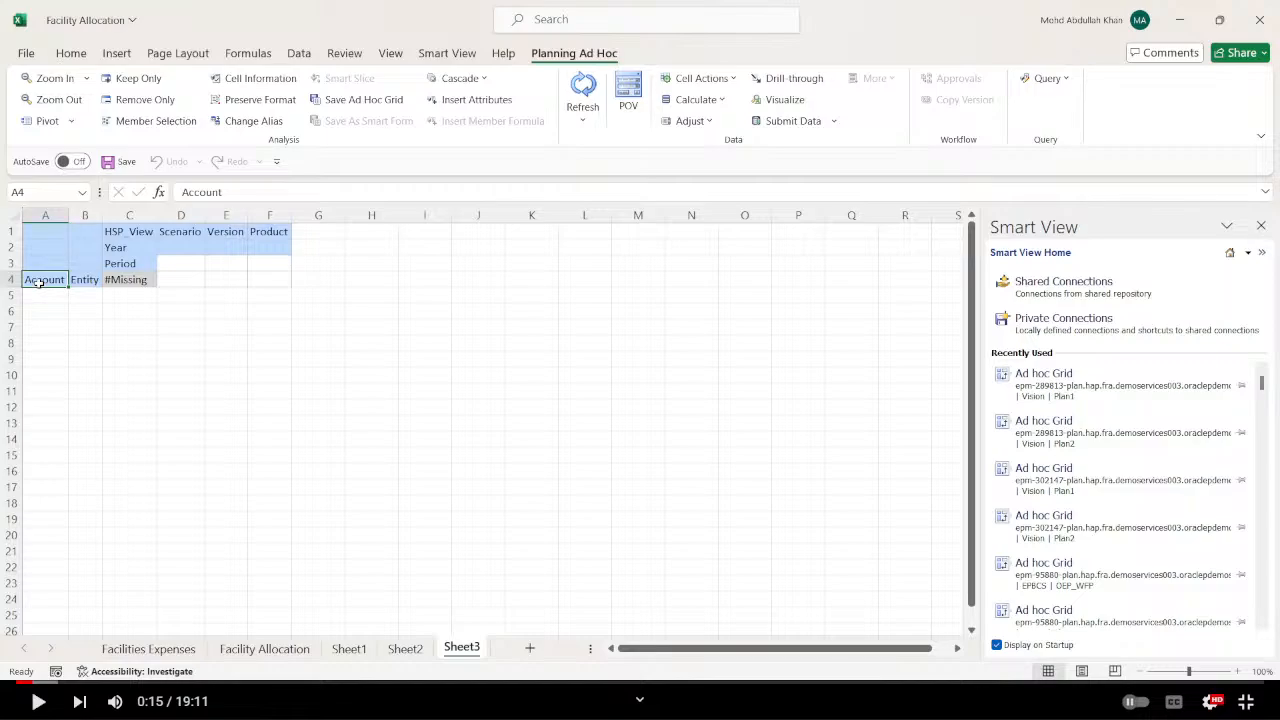
Revisit the Sheet1 expense grid, and return to the Allocation Driver table on the Facility Allocation sheet.
key("alt+Tab")
key("alt+Tab")
left_click(404, 649)
left_click(349, 649)
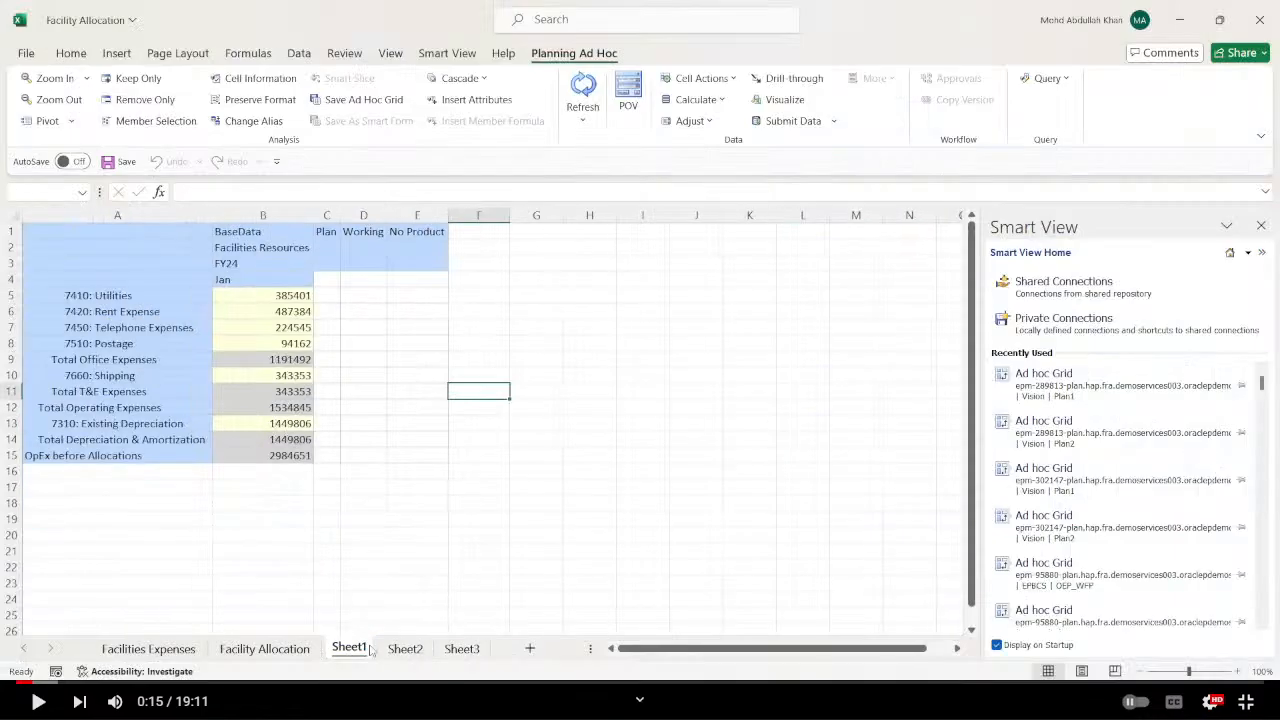
left_click(290, 648)
left_click(522, 476)
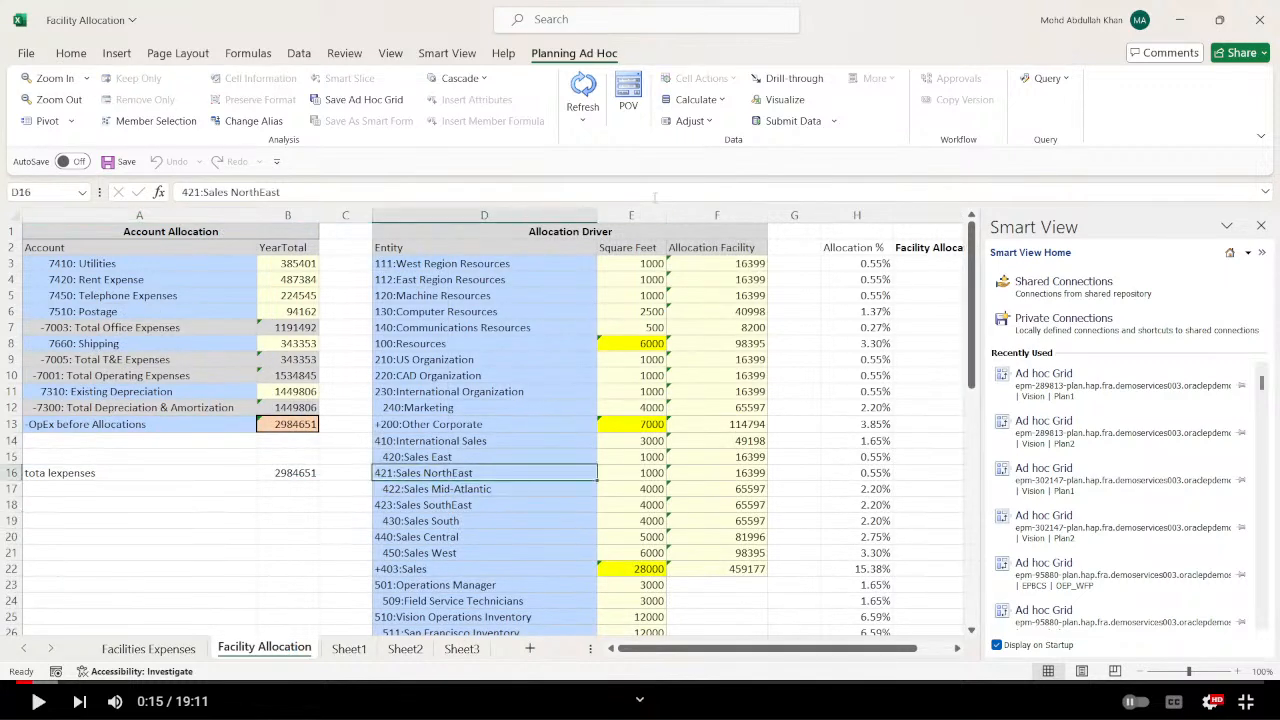
Copy the Square Feet header from the Facility Allocation sheet into A4 of the Sheet3 grid, and set the Entity in B4 to 110.
left_click(630, 250)
key("ctrl+c")
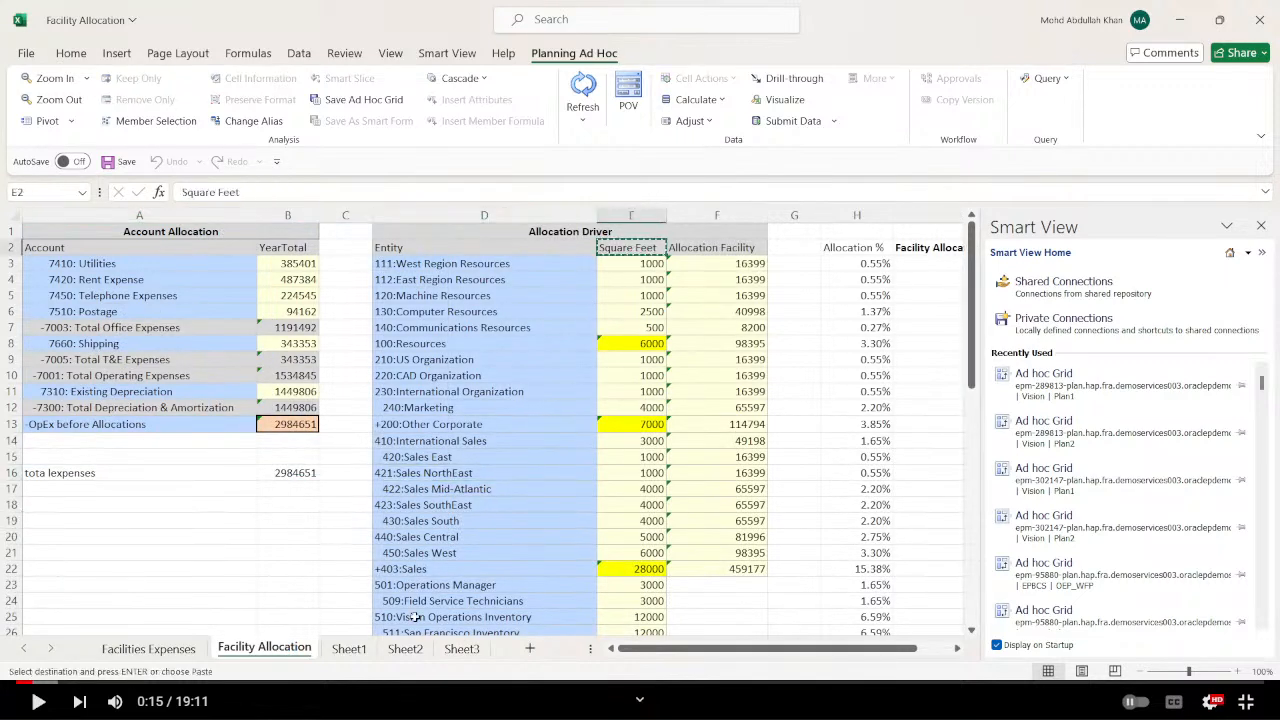
left_click(461, 648)
key("ctrl+v")
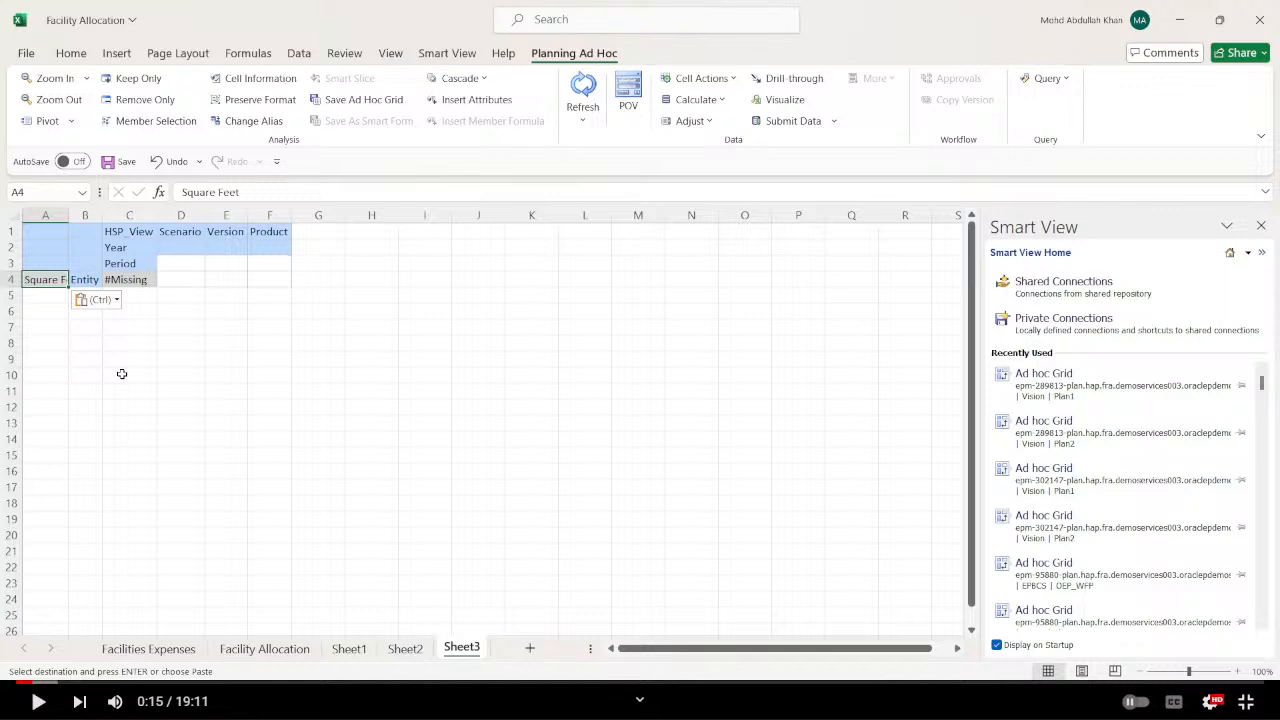
left_click(97, 277)
type("'110")
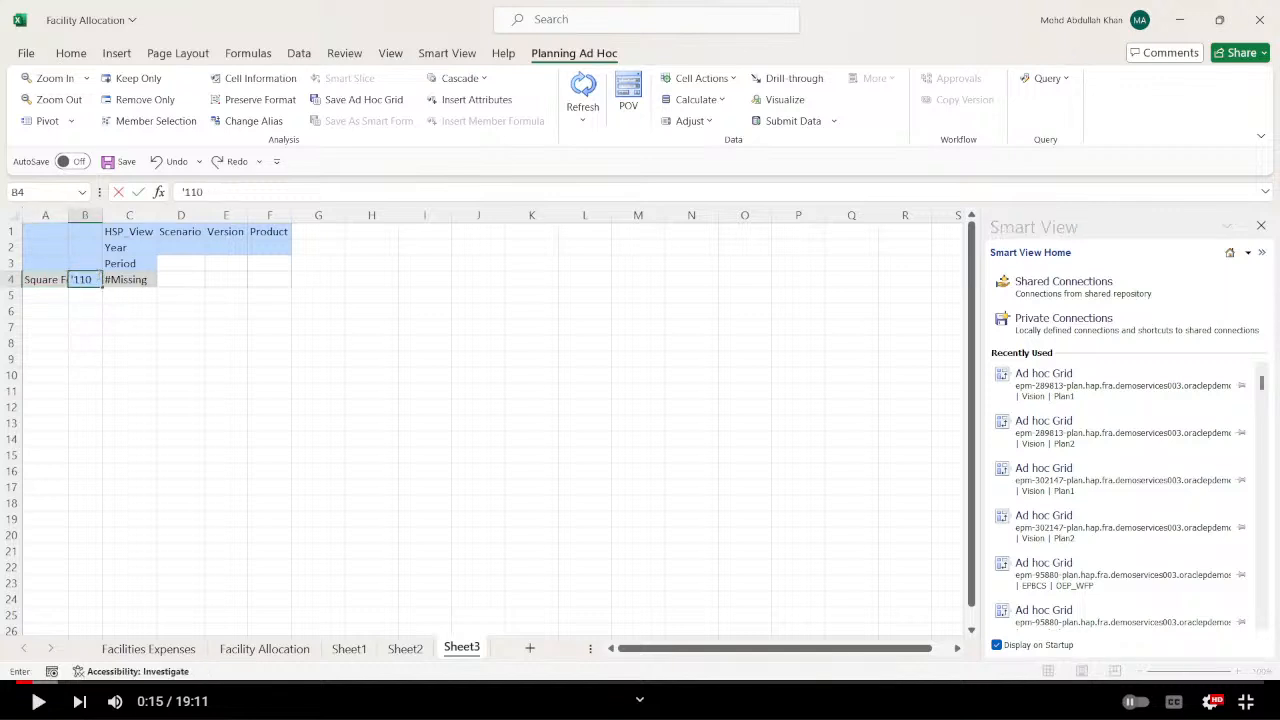
key("Return")
Replace HSP_View with BaseData and Scenario with Plan in the first row of the Sheet3 grid.
key("Up")
key("Up")
key("Up")
key("Up")
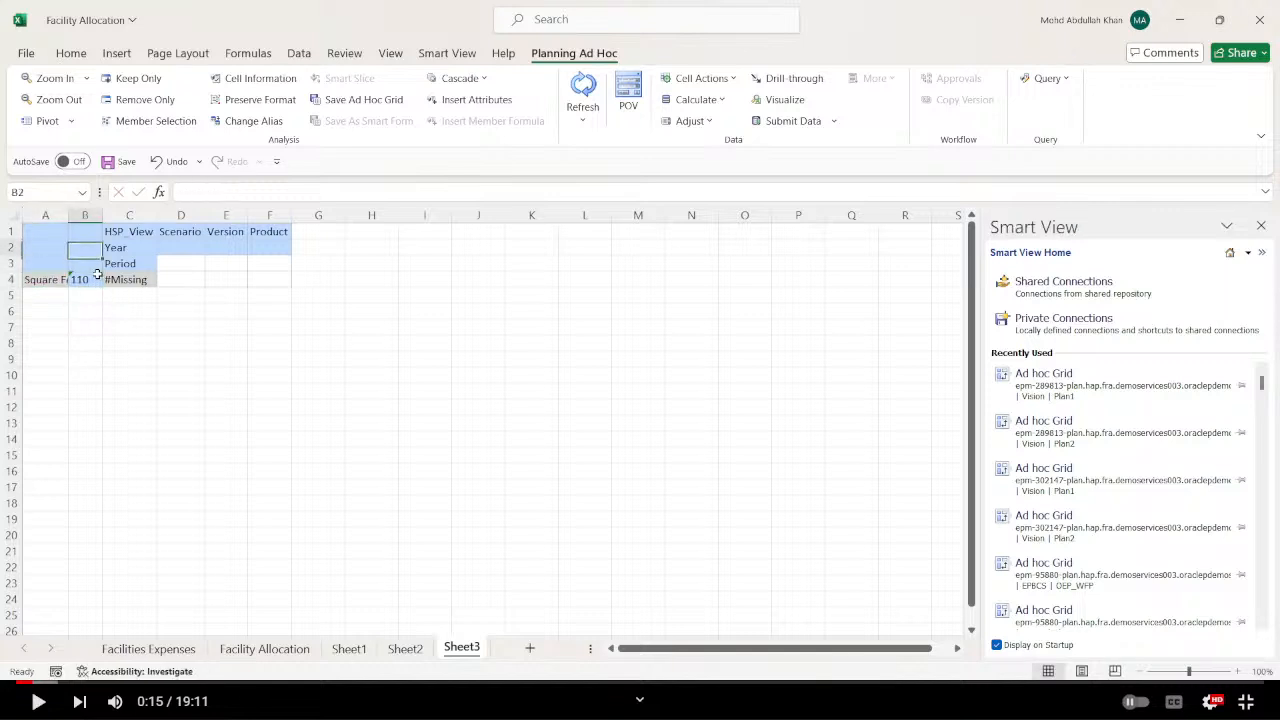
key("Right")
type("Bas")
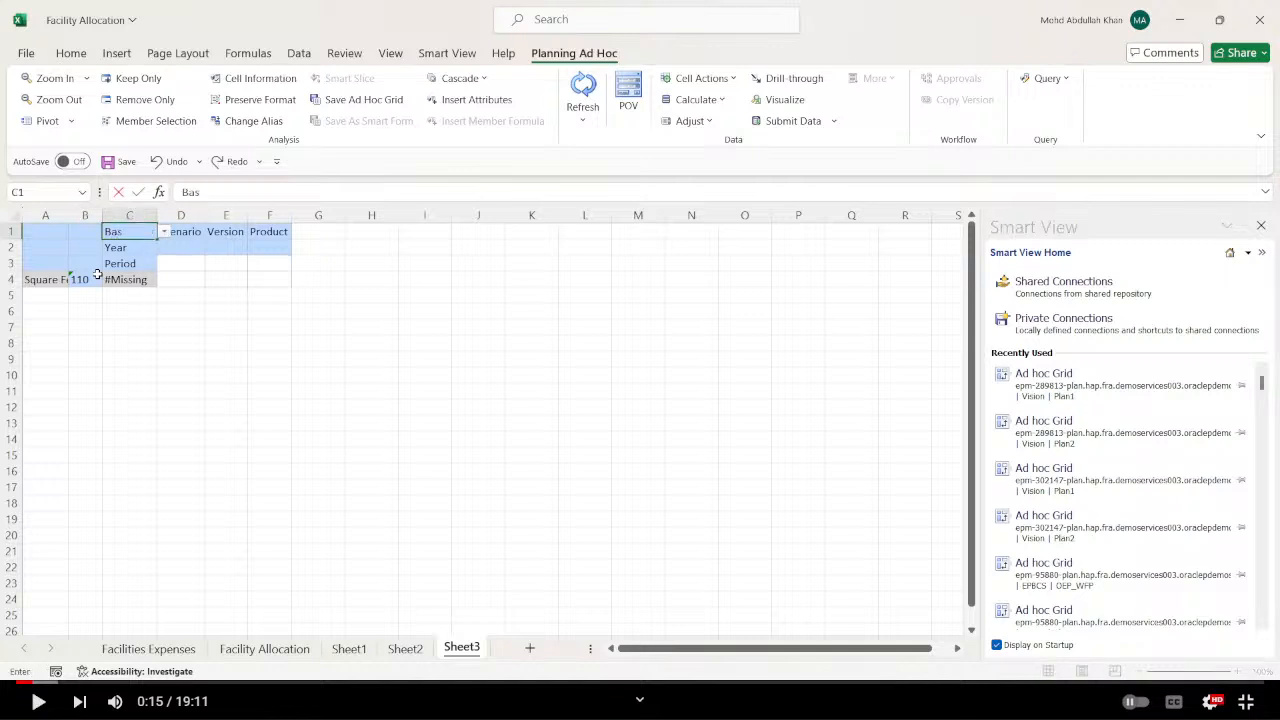
key("Tab")
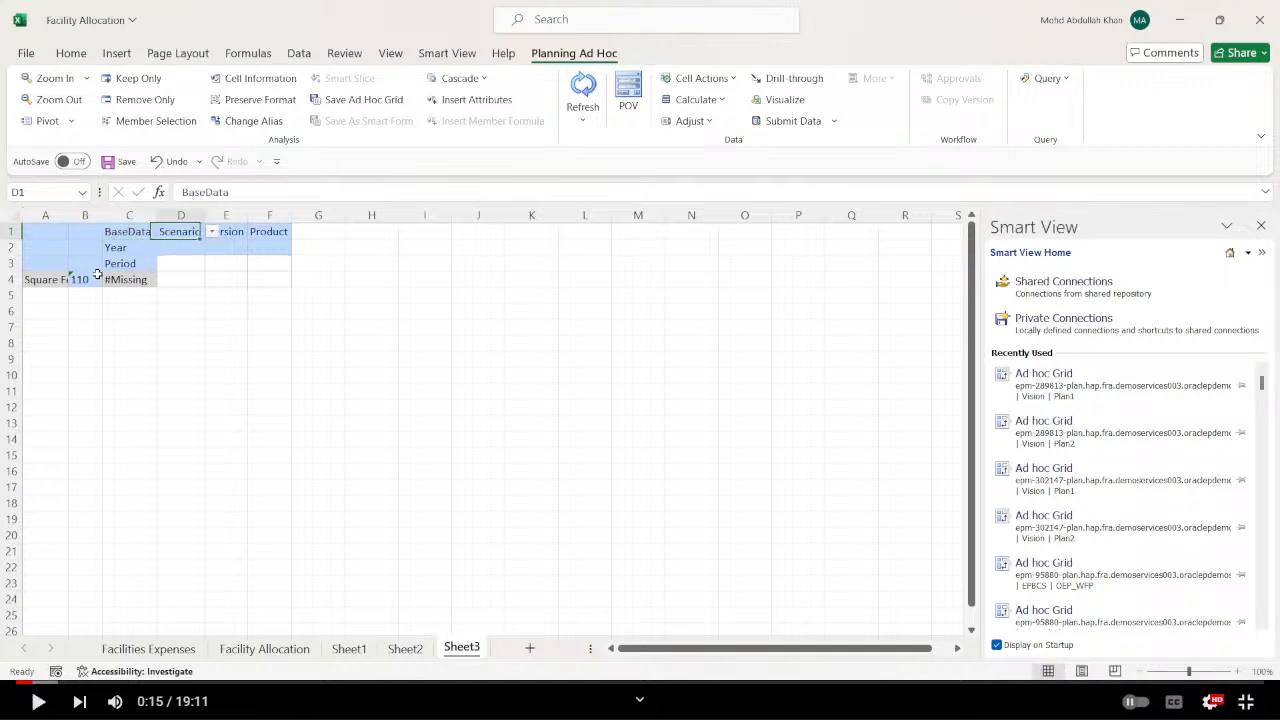
type("Plan")
key("Tab")
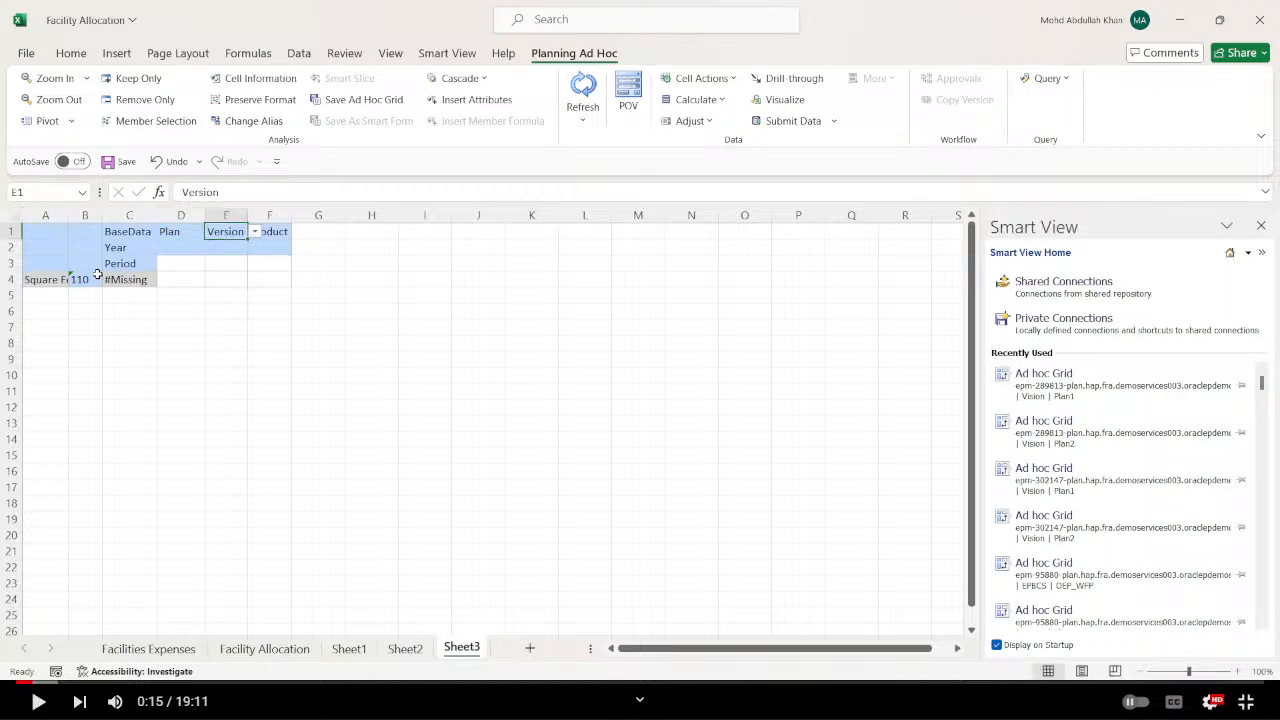
Set the grid's Version to Working and its Product to P_110.
type("Working")
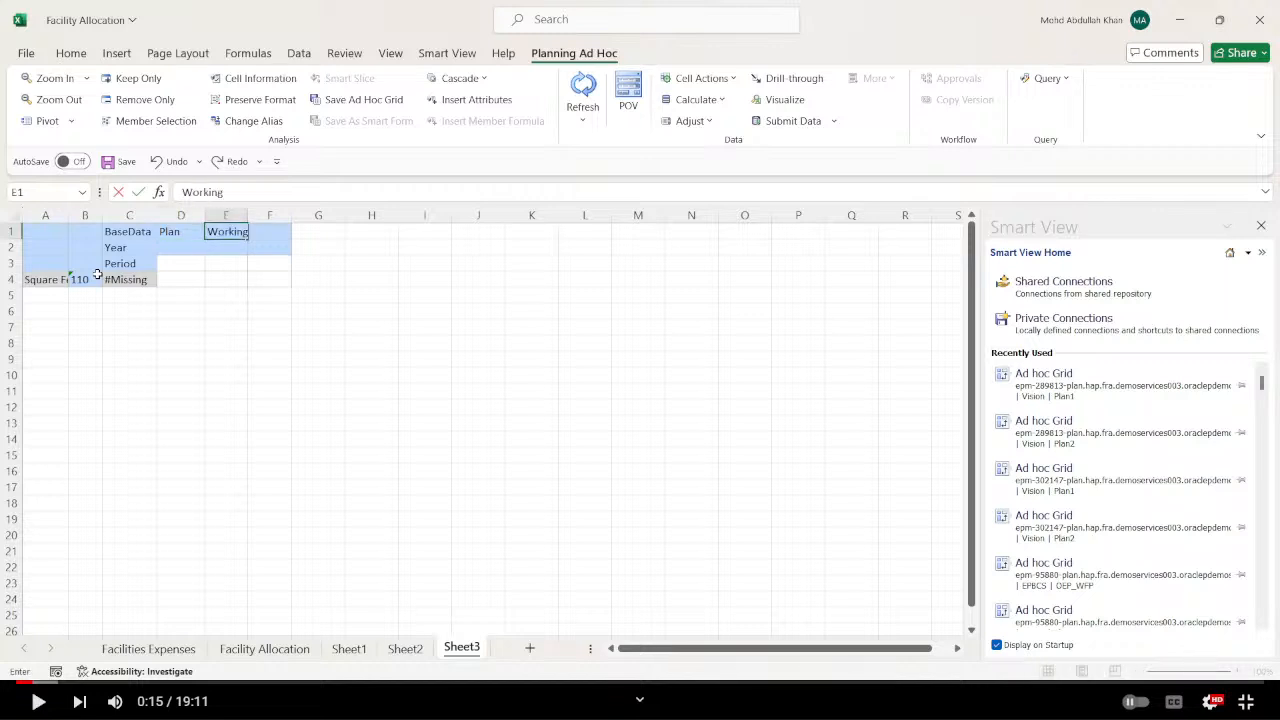
key("Tab")
type("P")
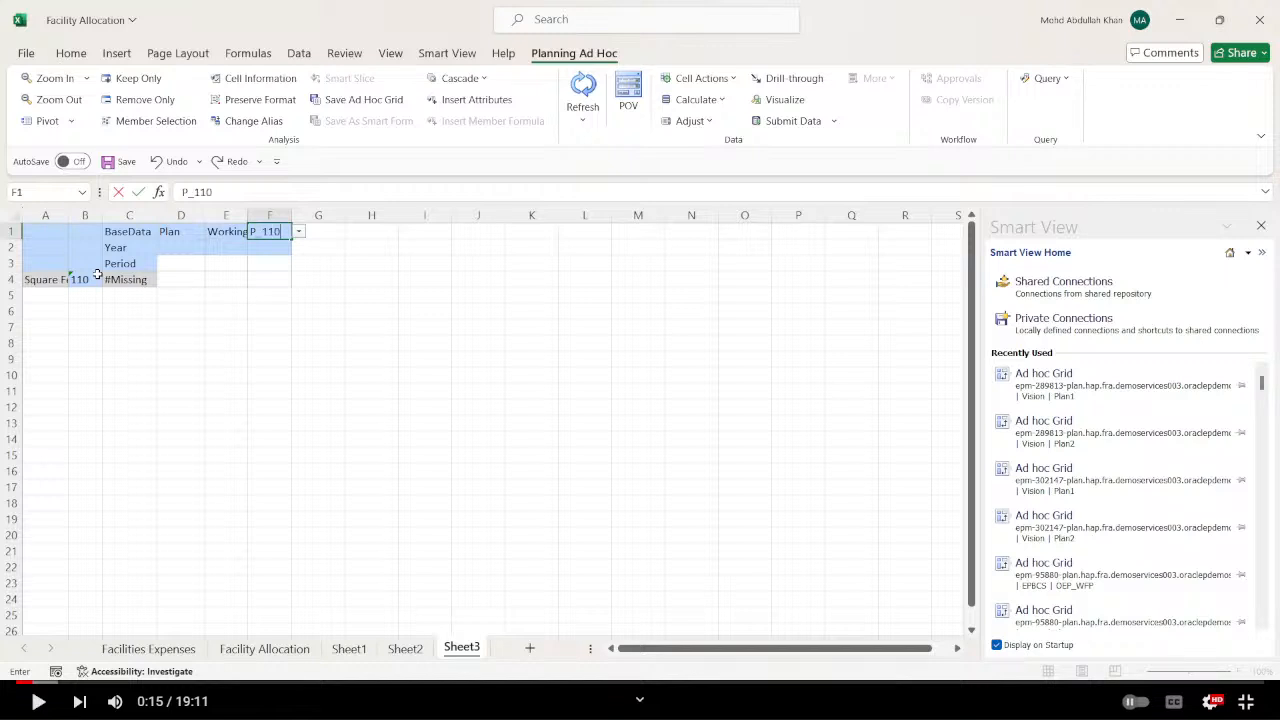
key("Return")
Set the grid's Year member in C2 to FY24.
key("Left")
key("Left")
key("Left")
type("FY")
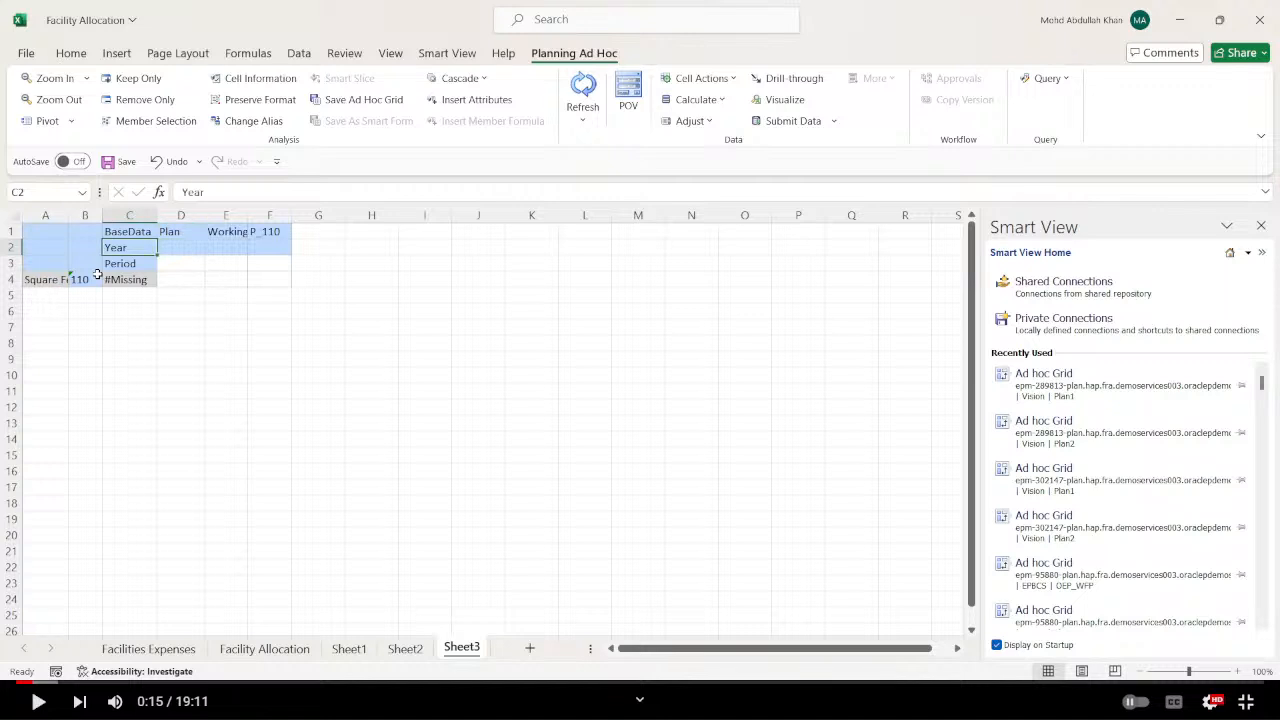
type("24")
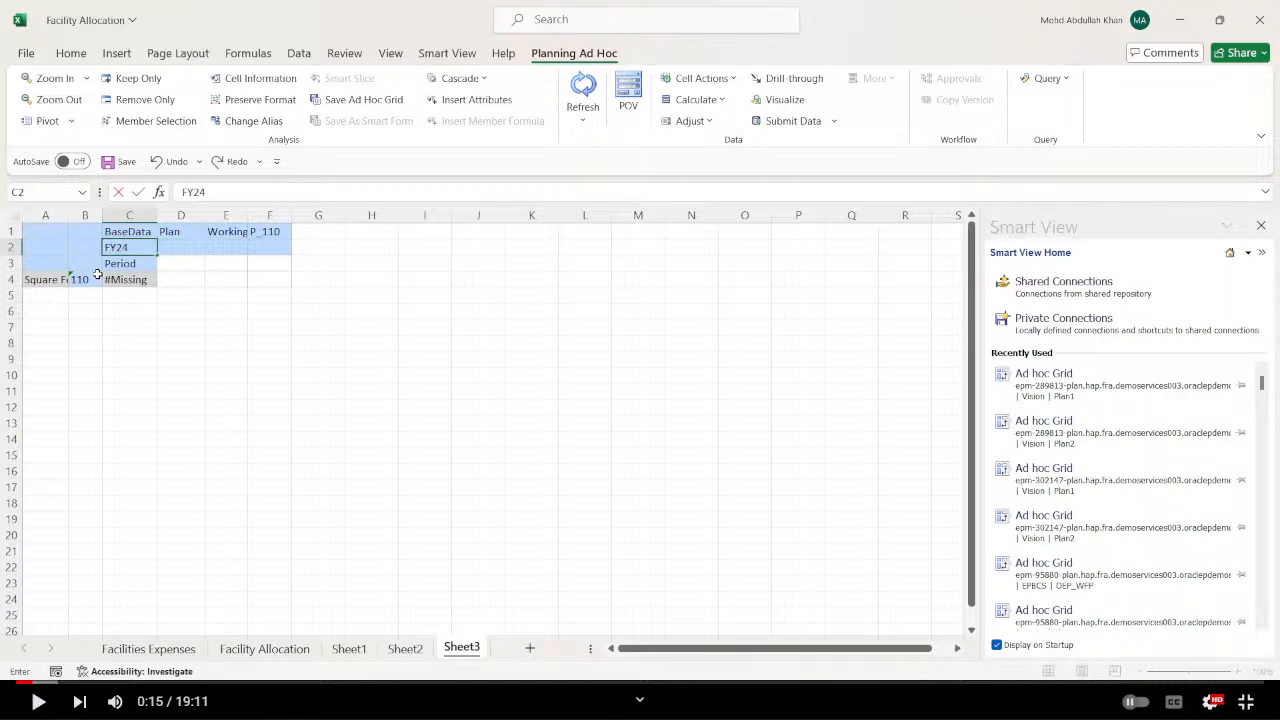
key("Return")
Set the grid's Period member in C3 to Jan and refresh the ad hoc grid.
type("jan")
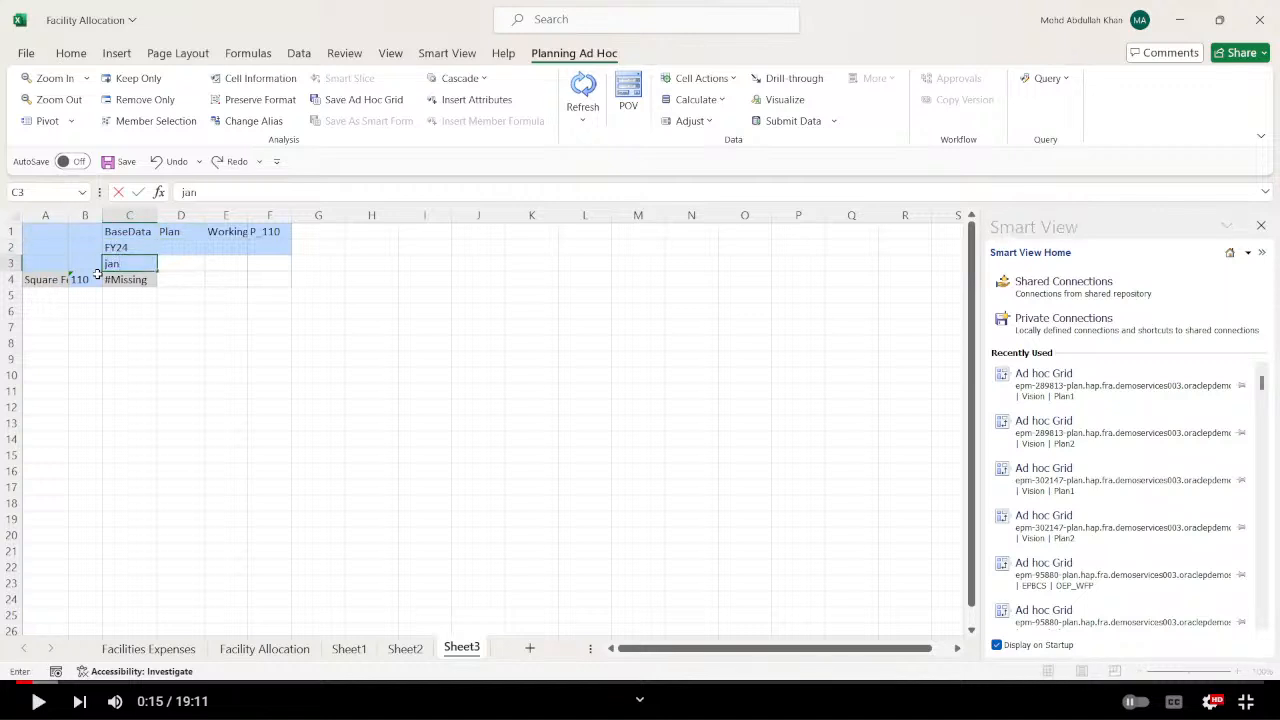
key("BackSpace")
key("BackSpace")
key("BackSpace")
type("JAn")
key("Return")
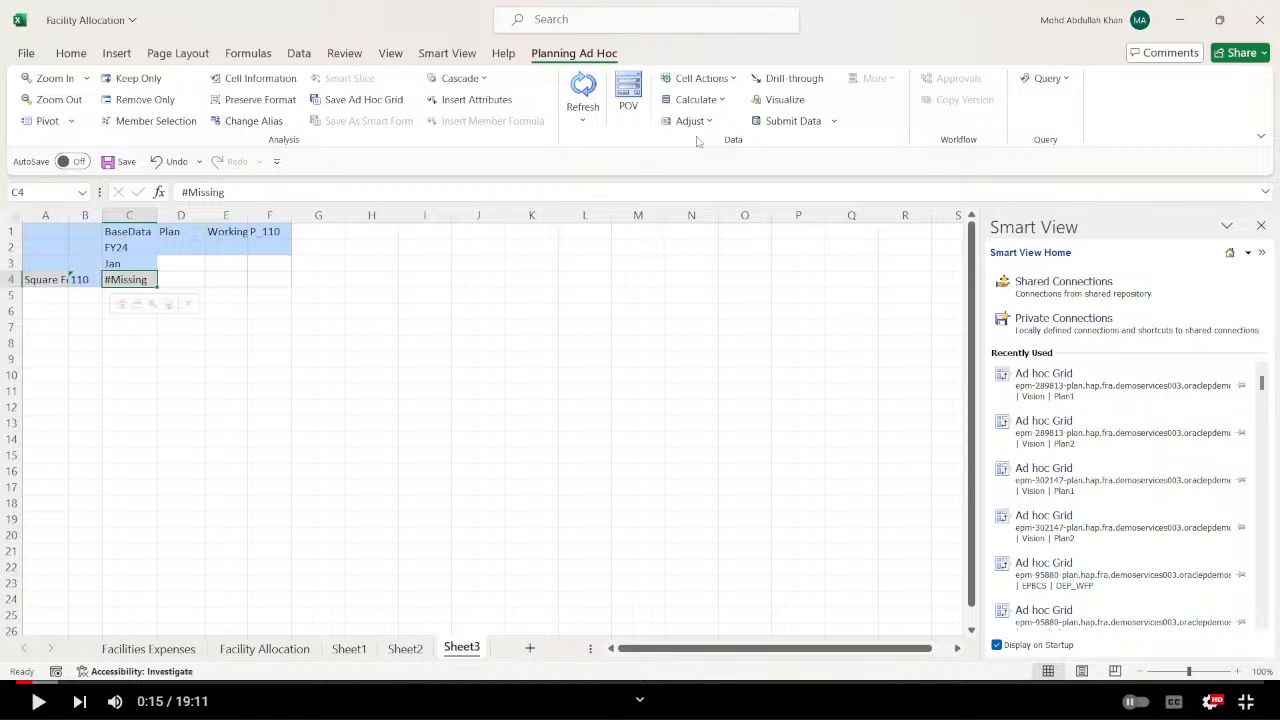
left_click(583, 87)
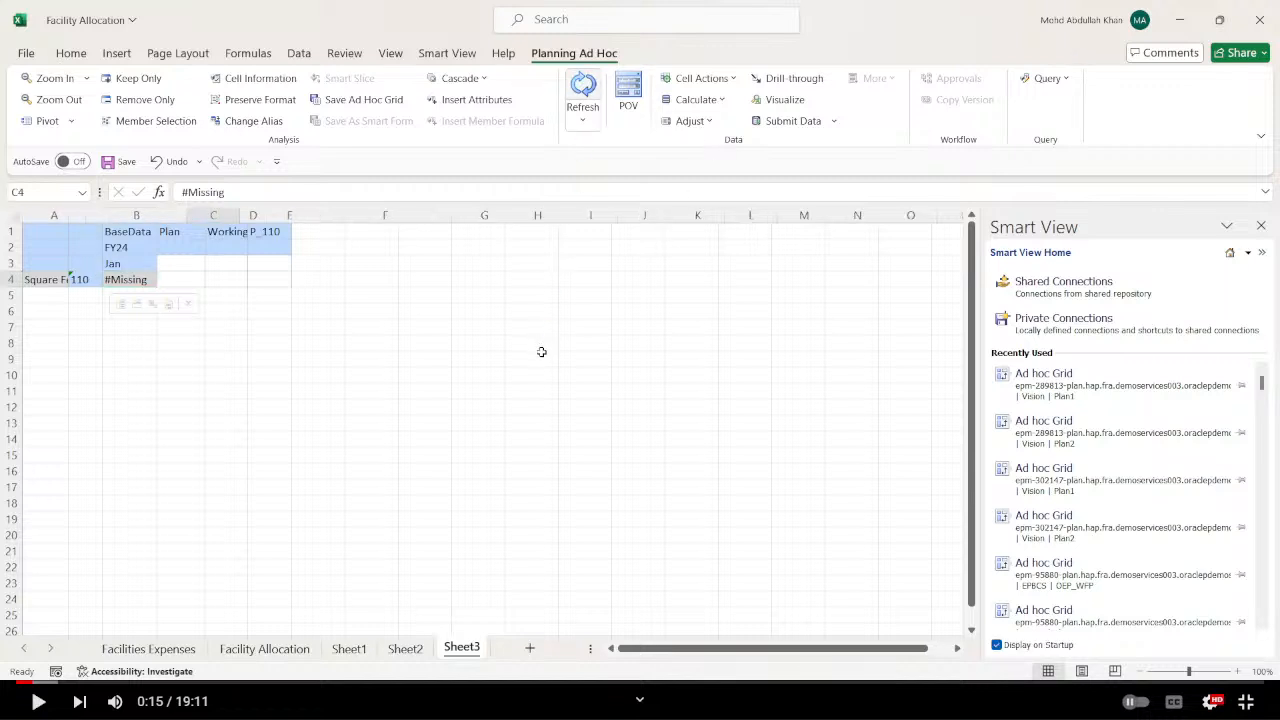
Pivot Square Feet into the column headings, and replace Facilities Resources with the Total Department entity through member selection.
left_click(70, 279)
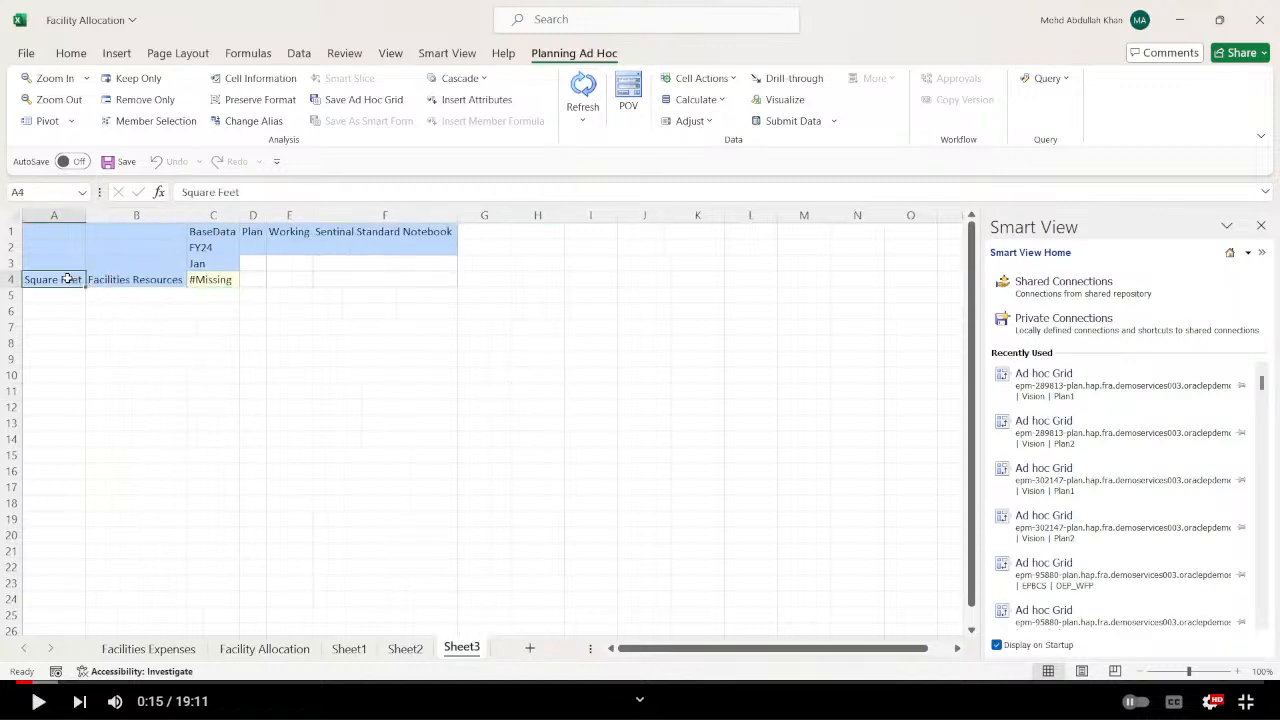
left_click(47, 121)
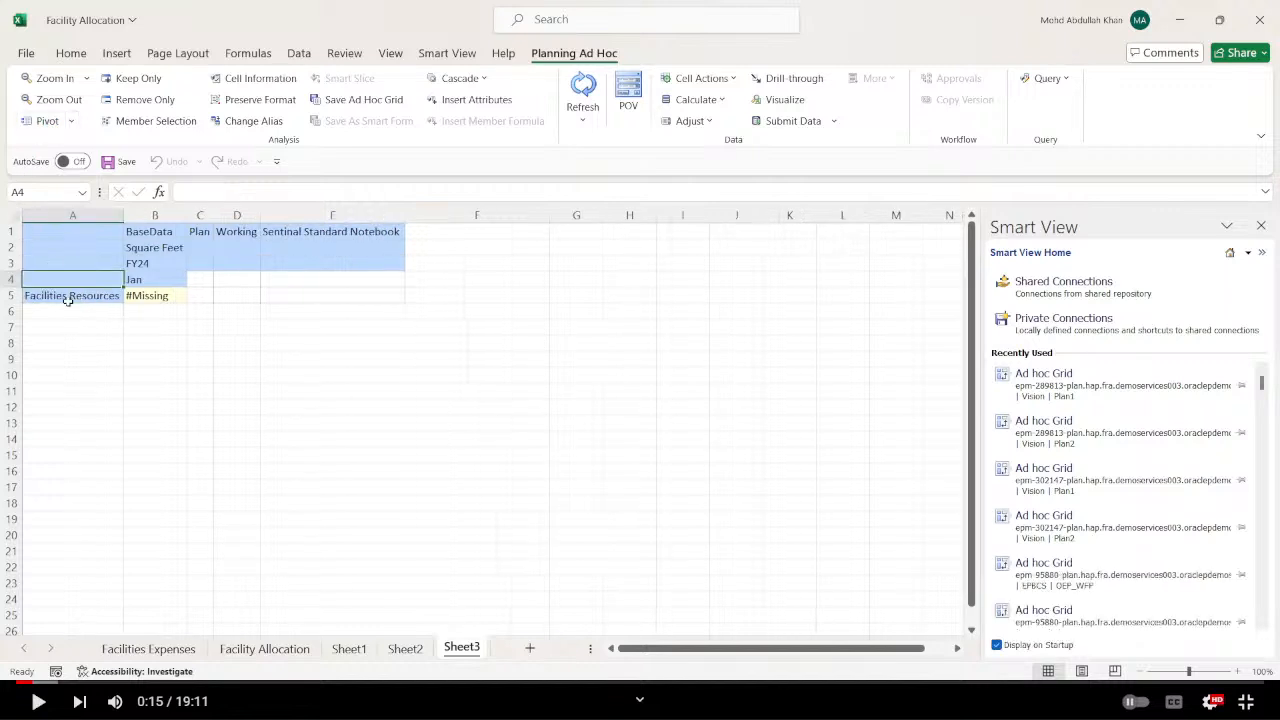
left_click(155, 121)
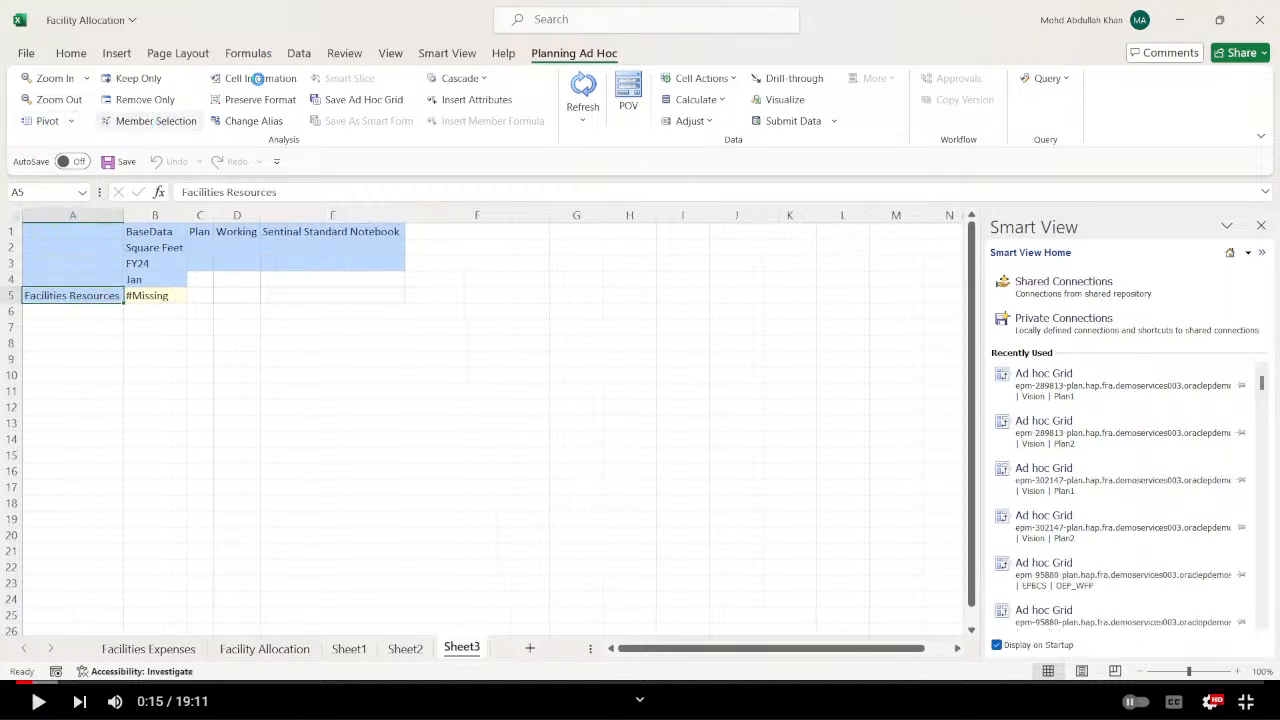
left_click(419, 244)
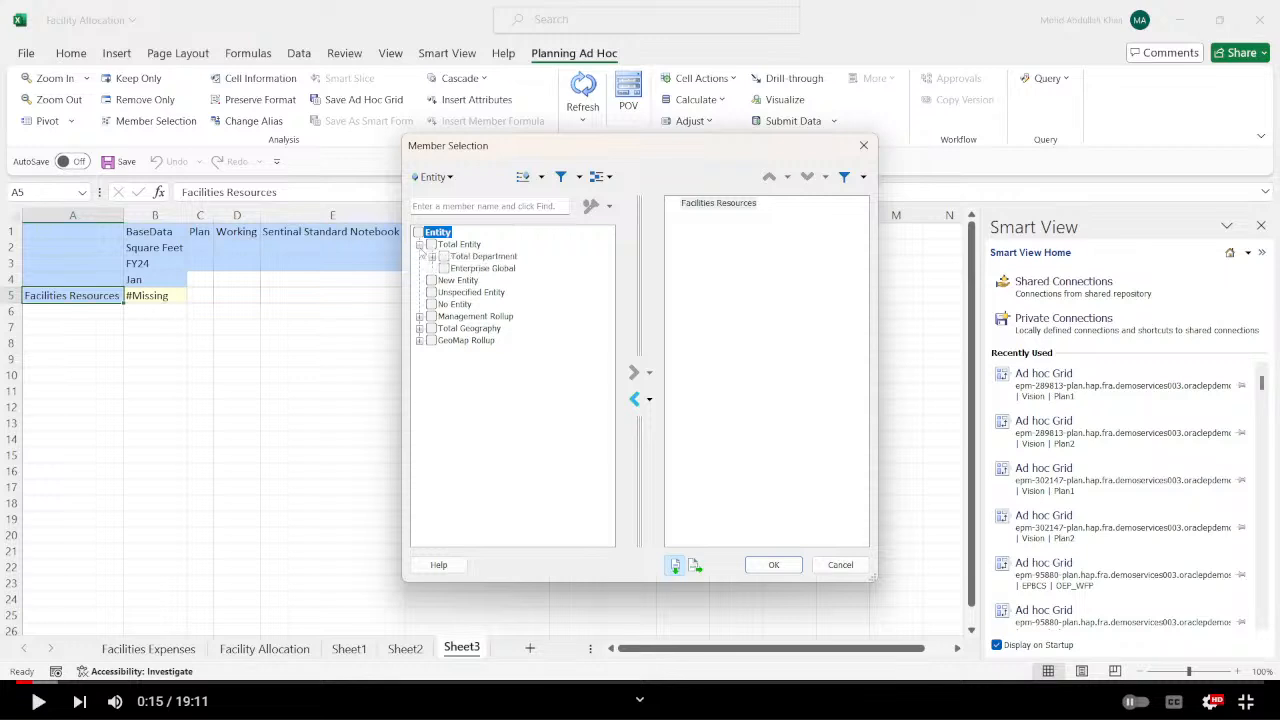
left_click(444, 256)
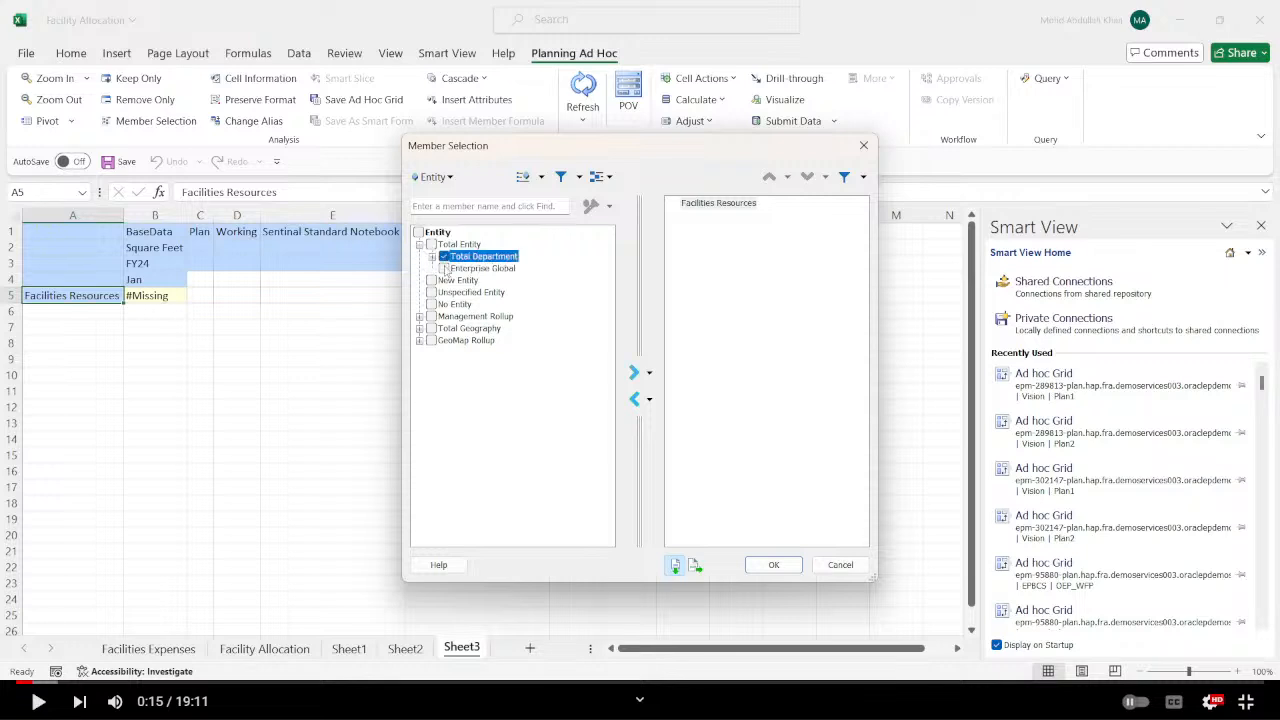
left_click(634, 399)
left_click(634, 373)
left_click(773, 564)
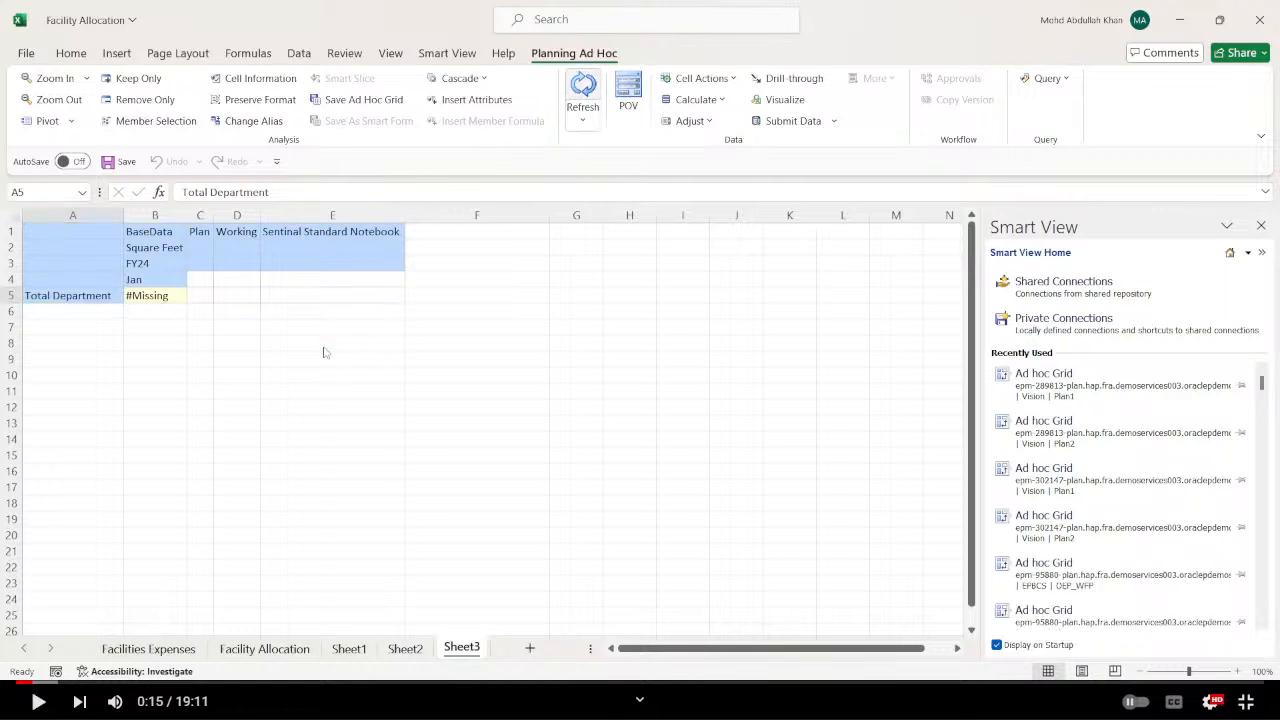
Zoom in on Total Department and on its Resources child to list the member departments as rows.
double_click(91, 296)
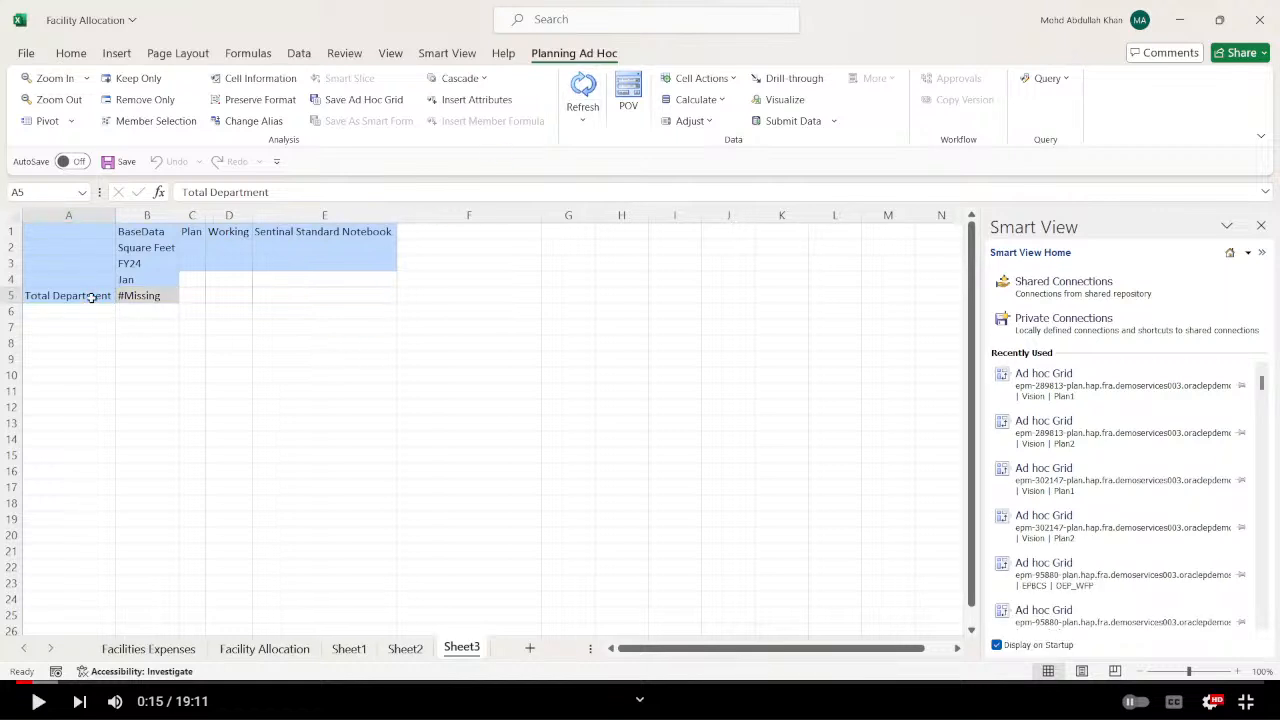
double_click(90, 330)
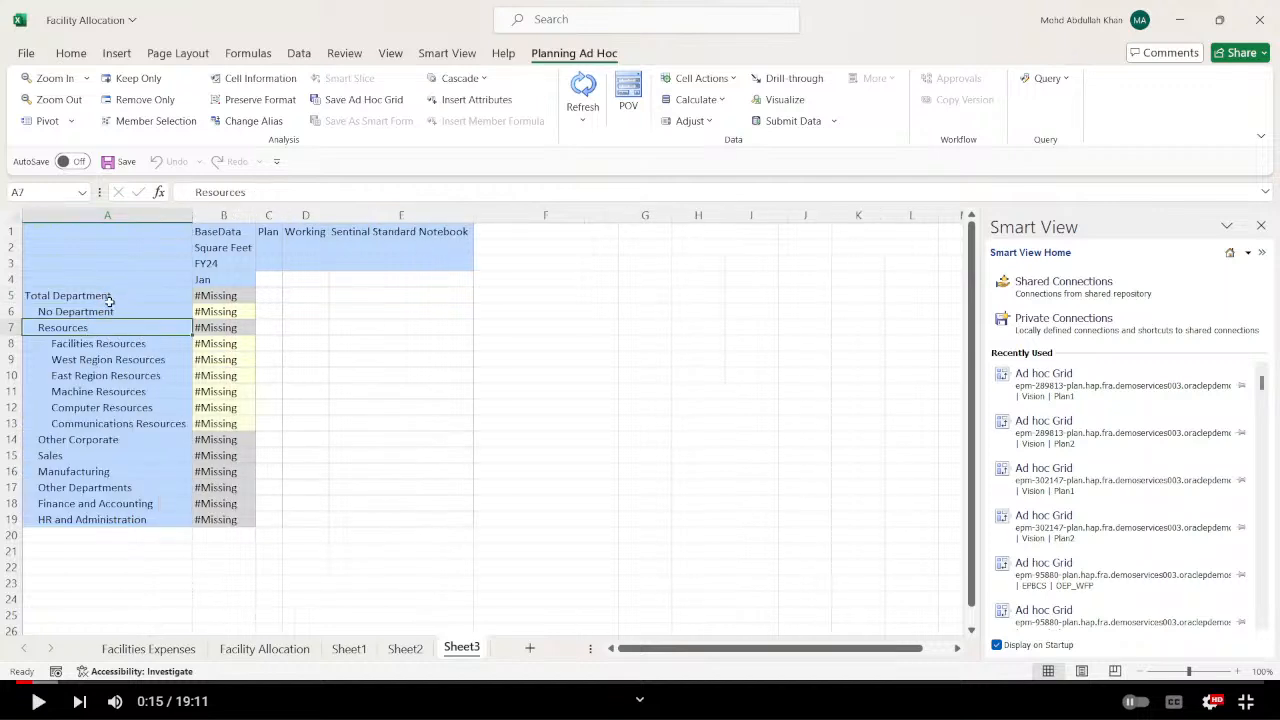
left_click_drag(400, 360, 405, 375)
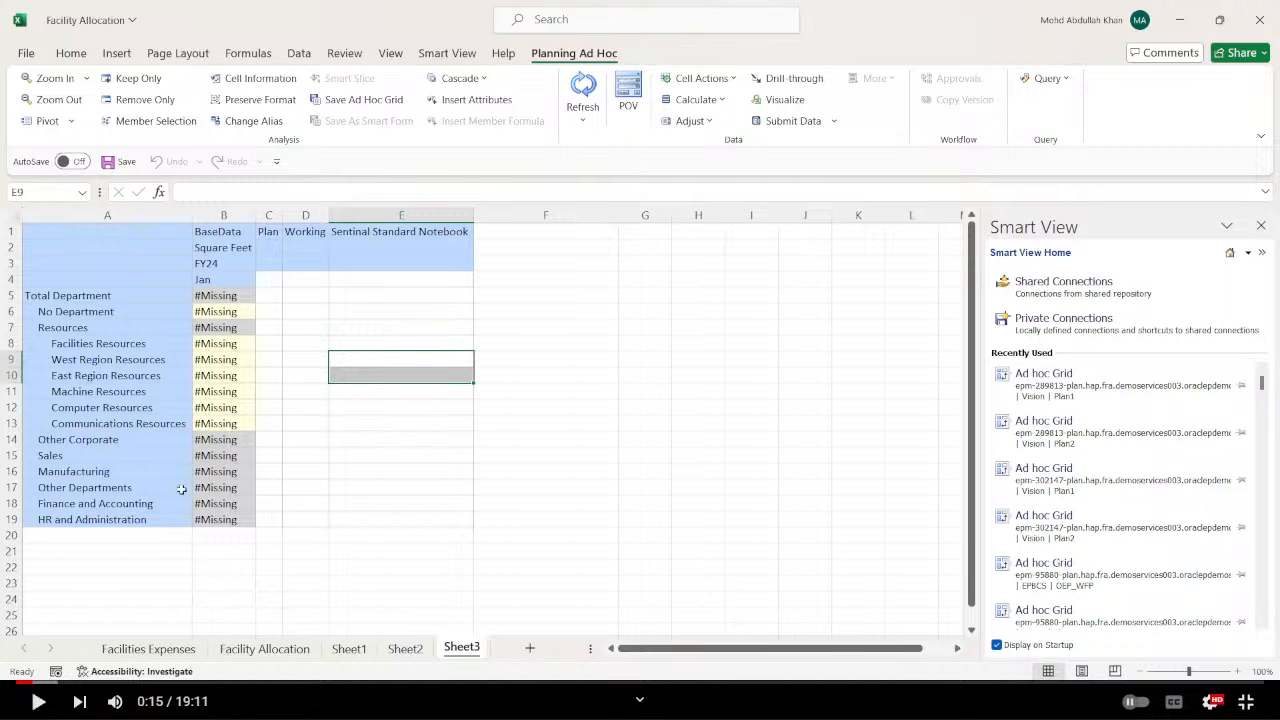
Enter square feet of 1000 for Facilities Resources, 2000 for West Region Resources and 3000 for East Region Resources.
left_click(231, 345)
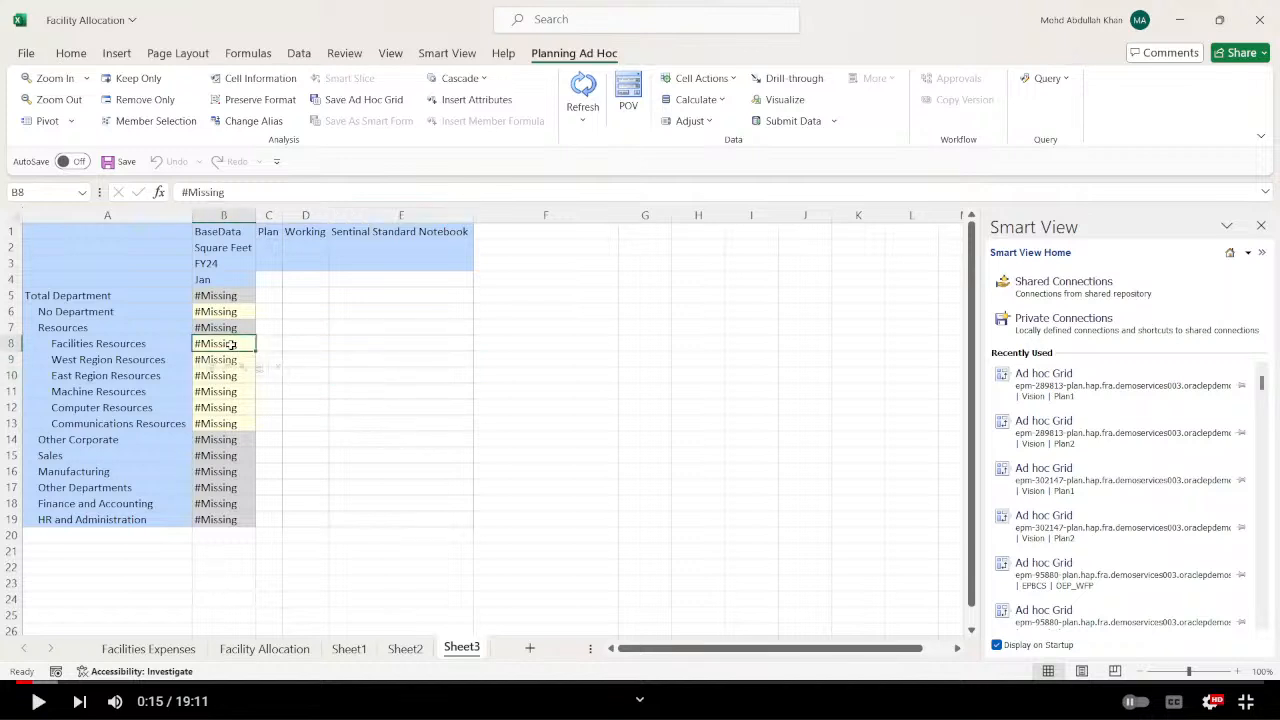
type("1000")
key("Return")
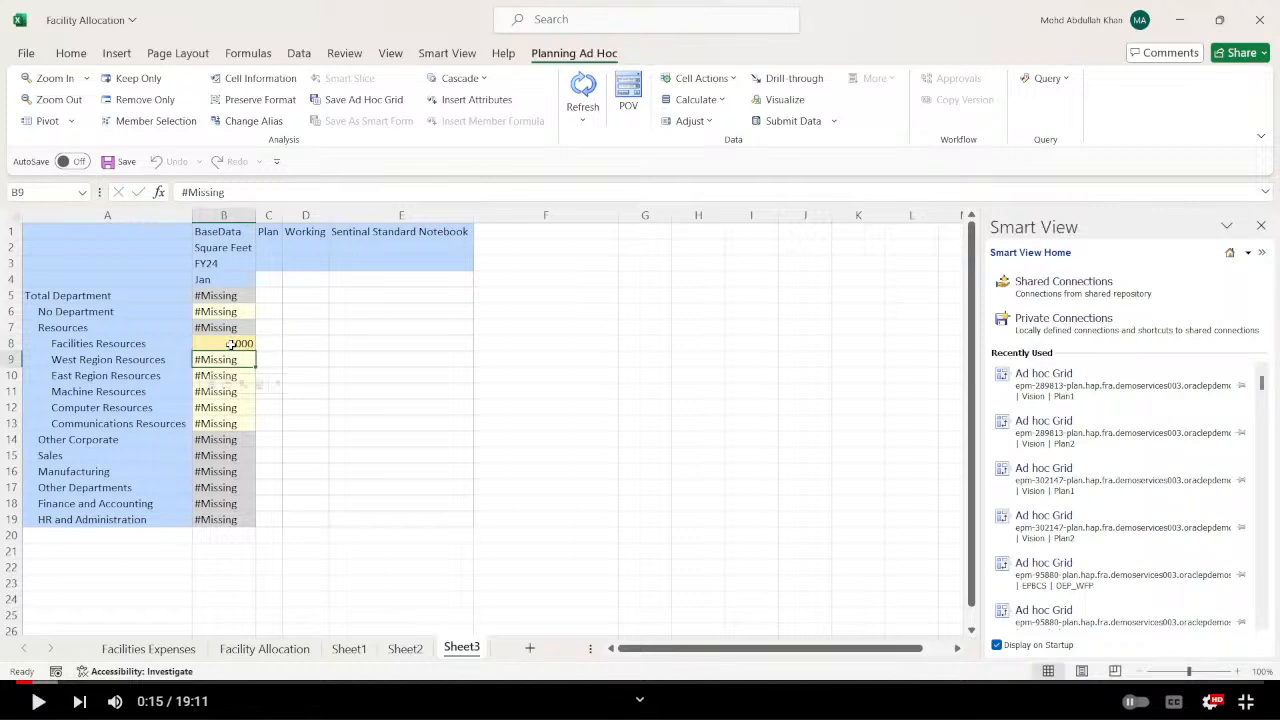
type("2000")
key("Return")
type("300")
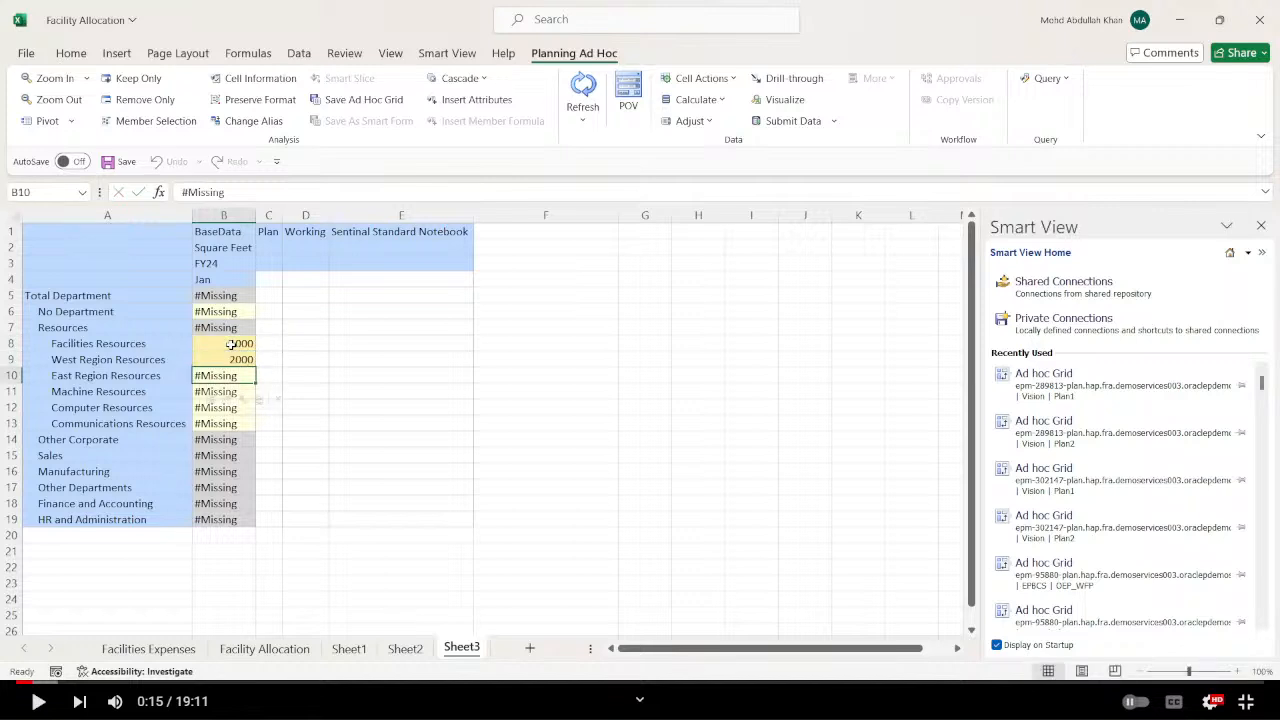
type("0")
key("Return")
Enter square feet of 4000 for Machine Resources, 5000 for Computer Resources and 6000 for Communications Resources, and submit the data.
type("4000")
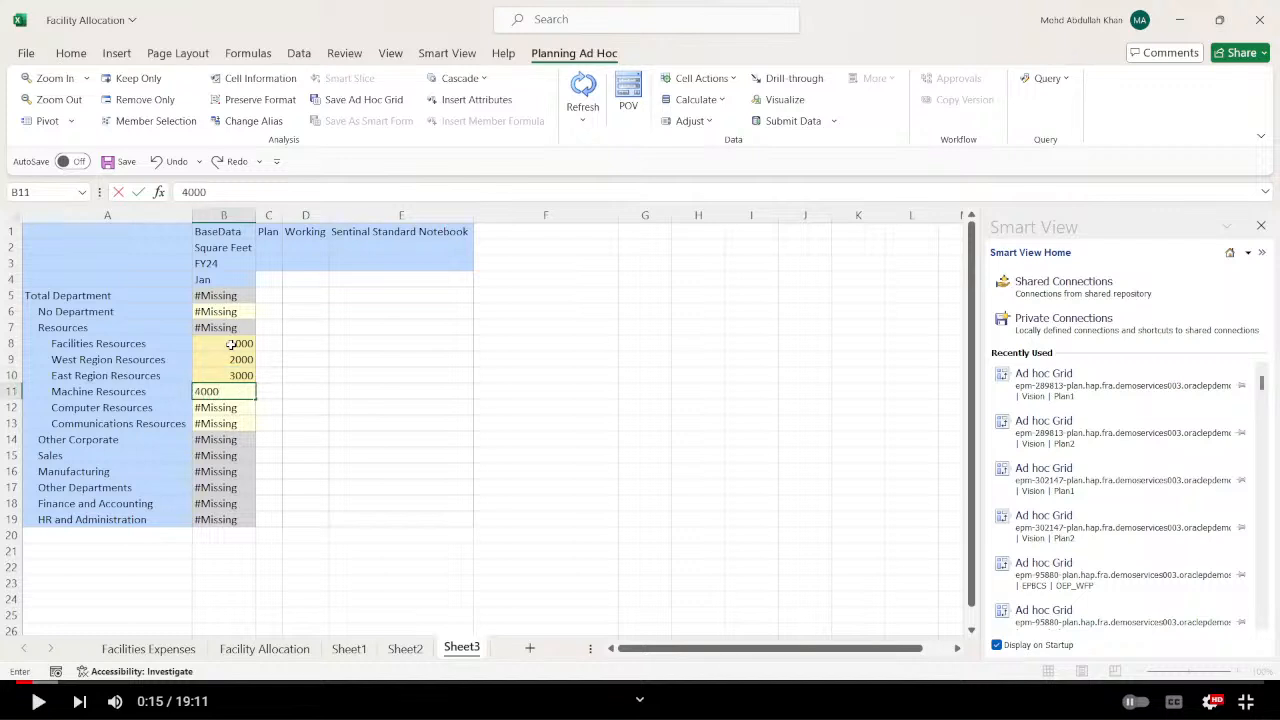
key("Return")
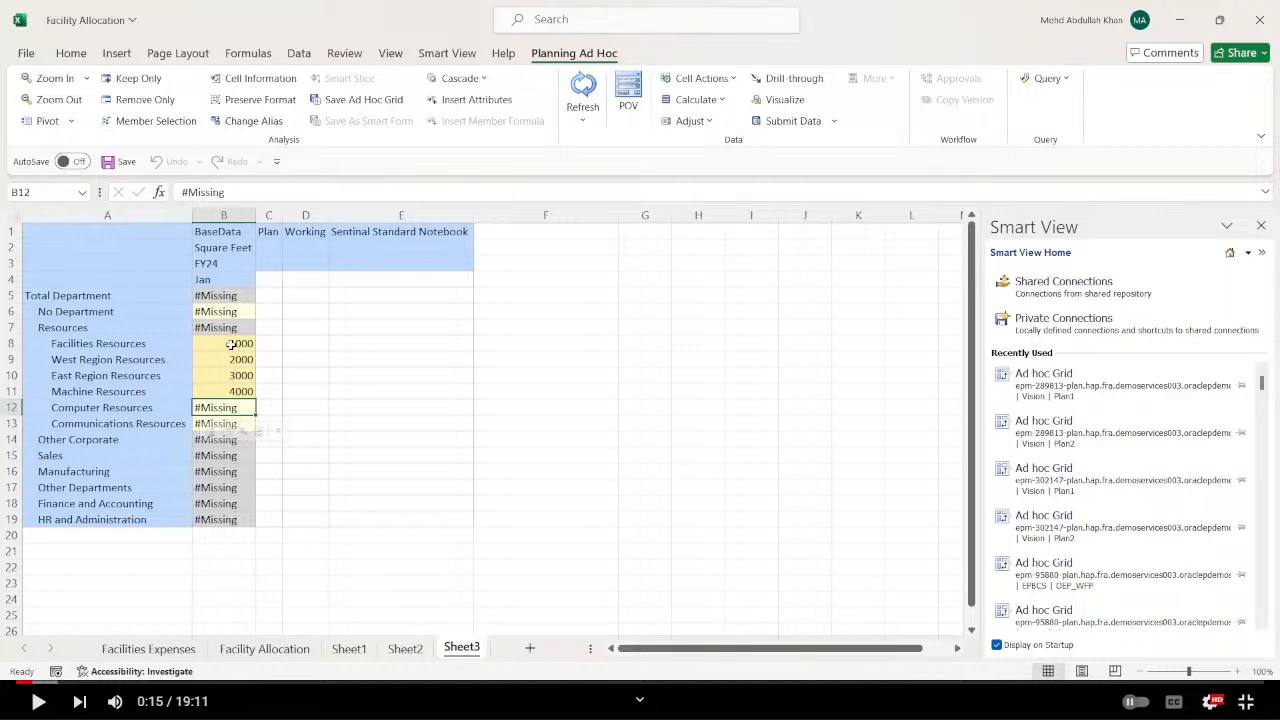
type("5000")
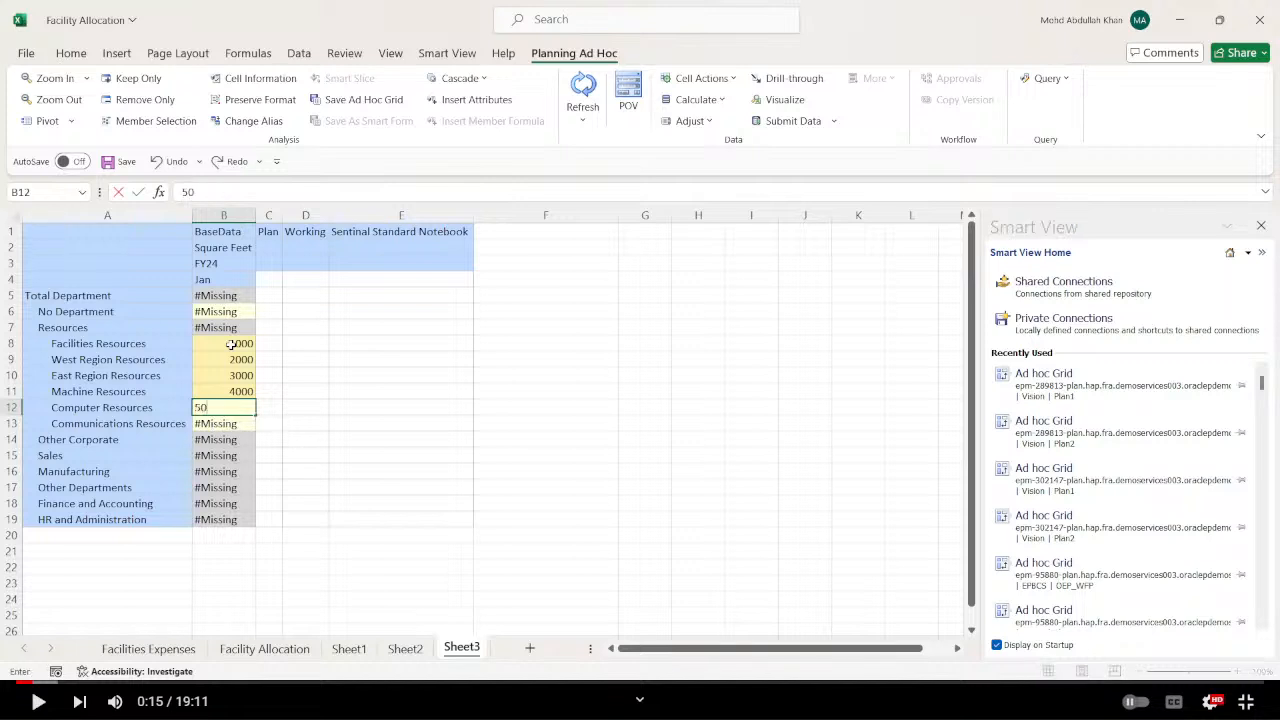
key("Return")
type("6000")
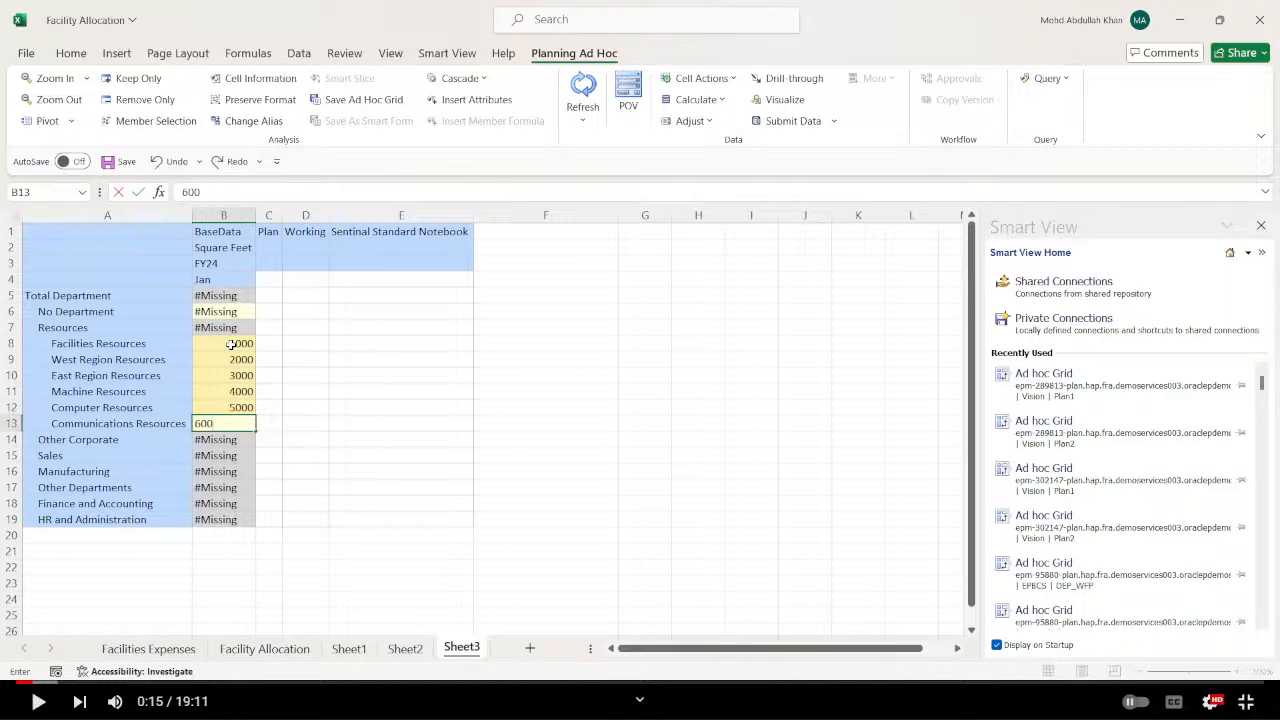
key("Return")
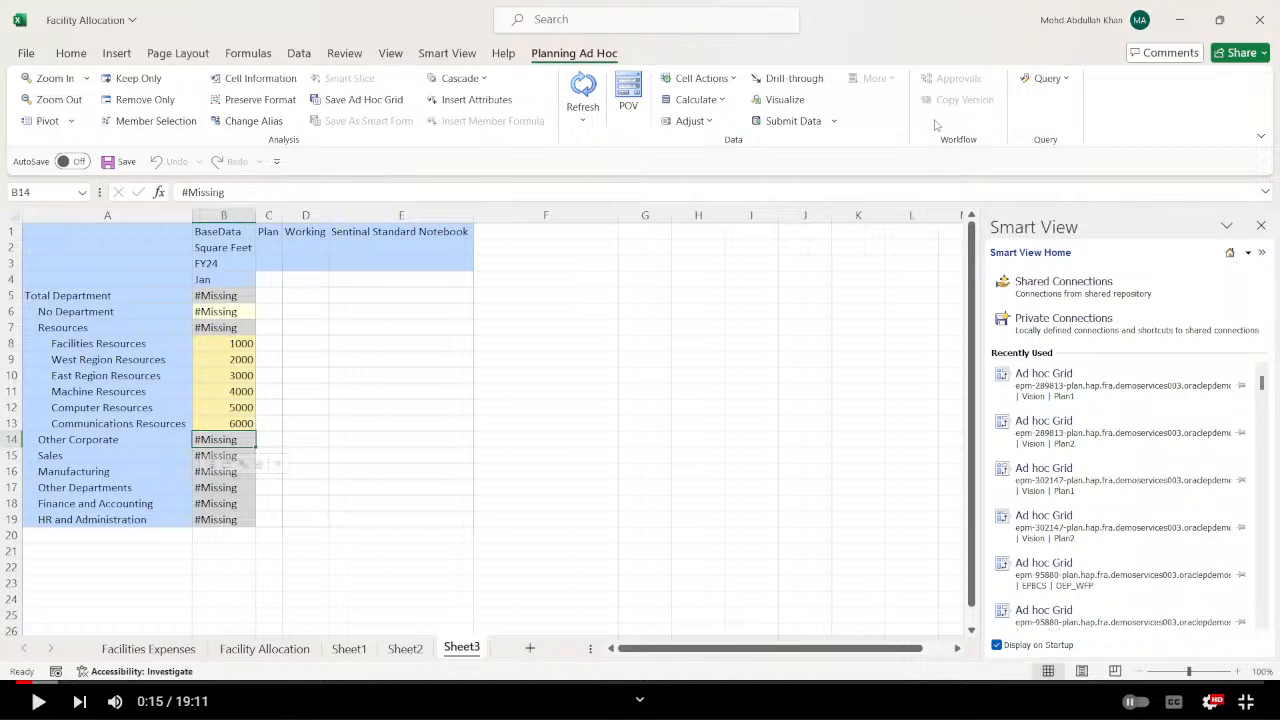
left_click(790, 121)
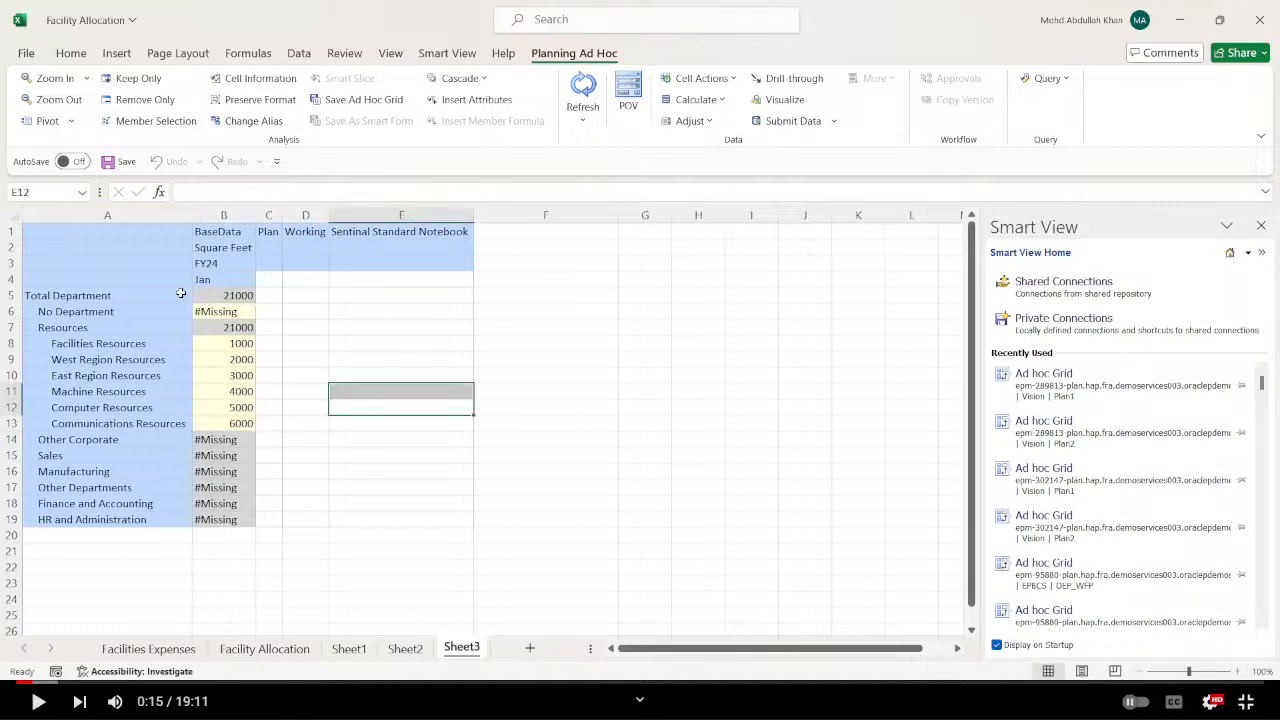
Check the Total Department square feet in B5, and return to the Facility Allocation sheet.
left_click(228, 295)
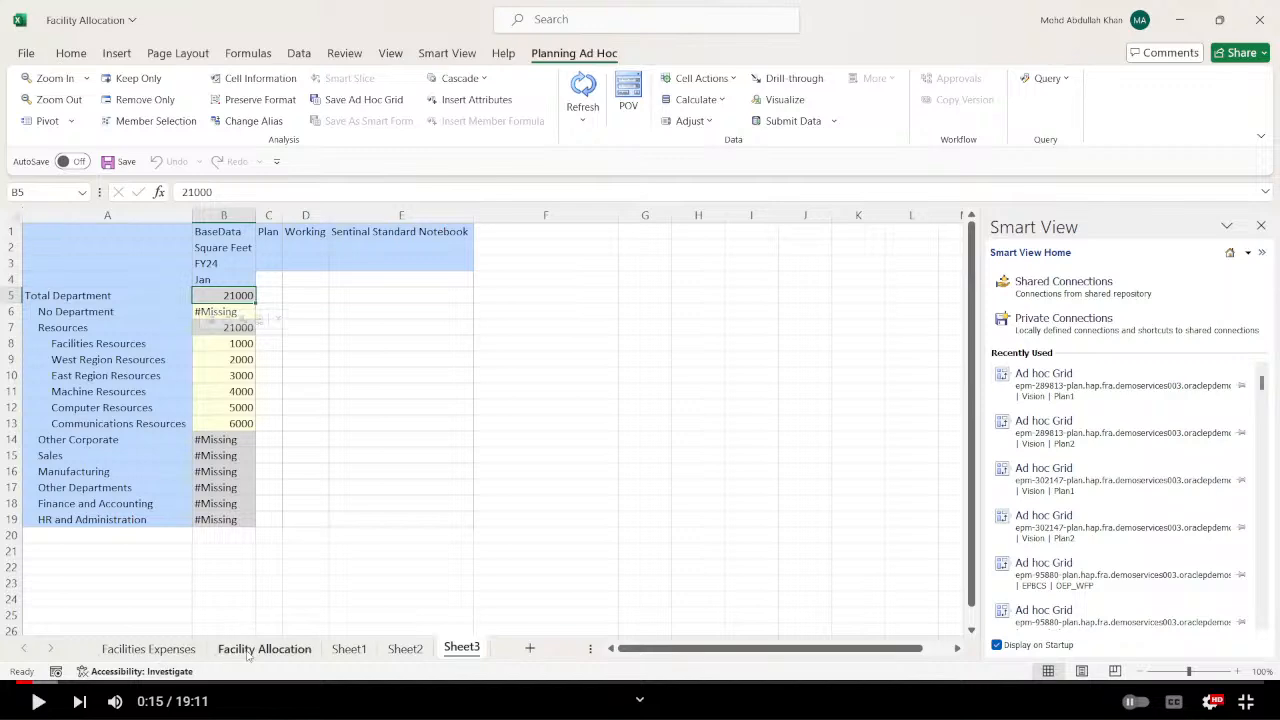
left_click(350, 649)
left_click(301, 649)
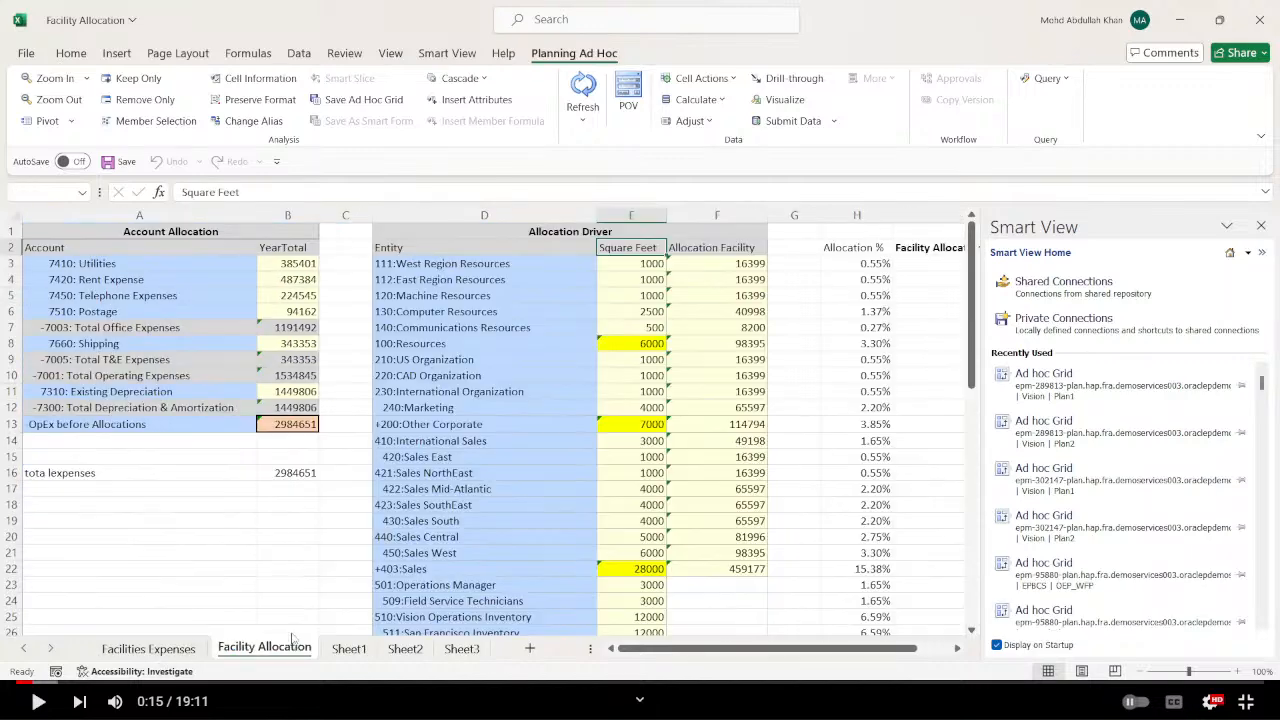
left_click(145, 497)
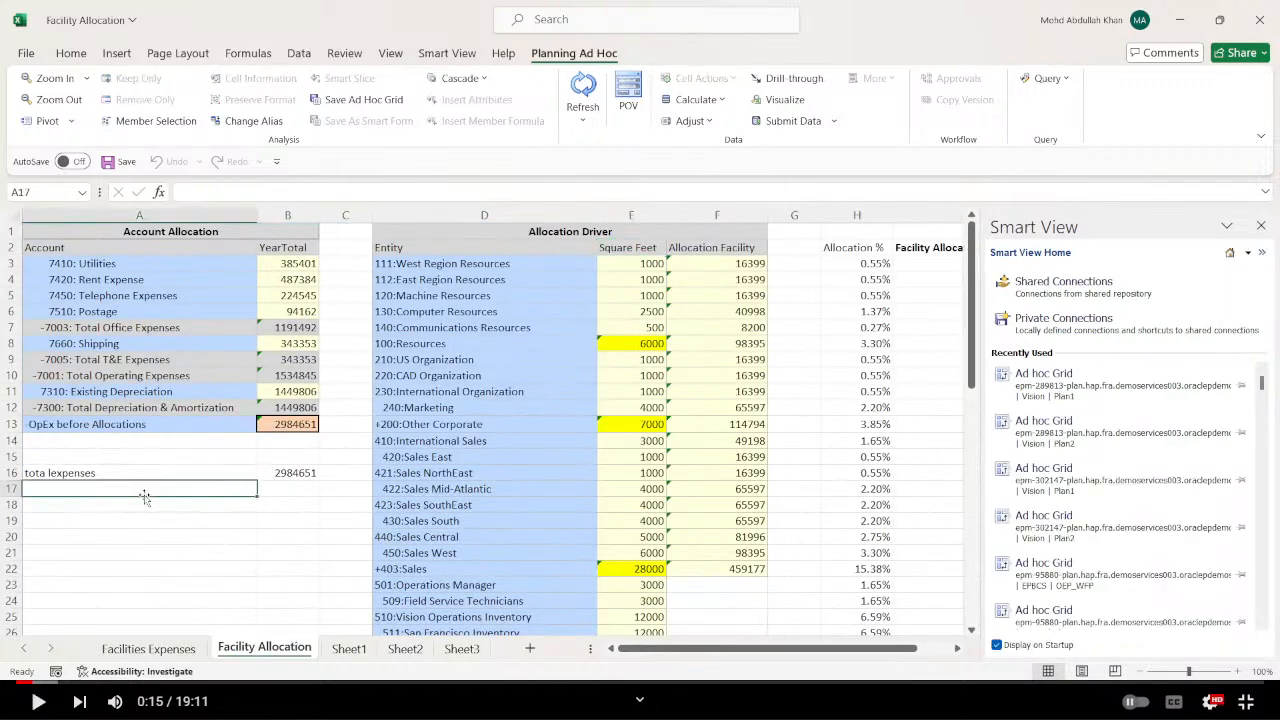
Label cell A17 of the Facility Allocation sheet "base (Total Department)".
type("base (Tota")
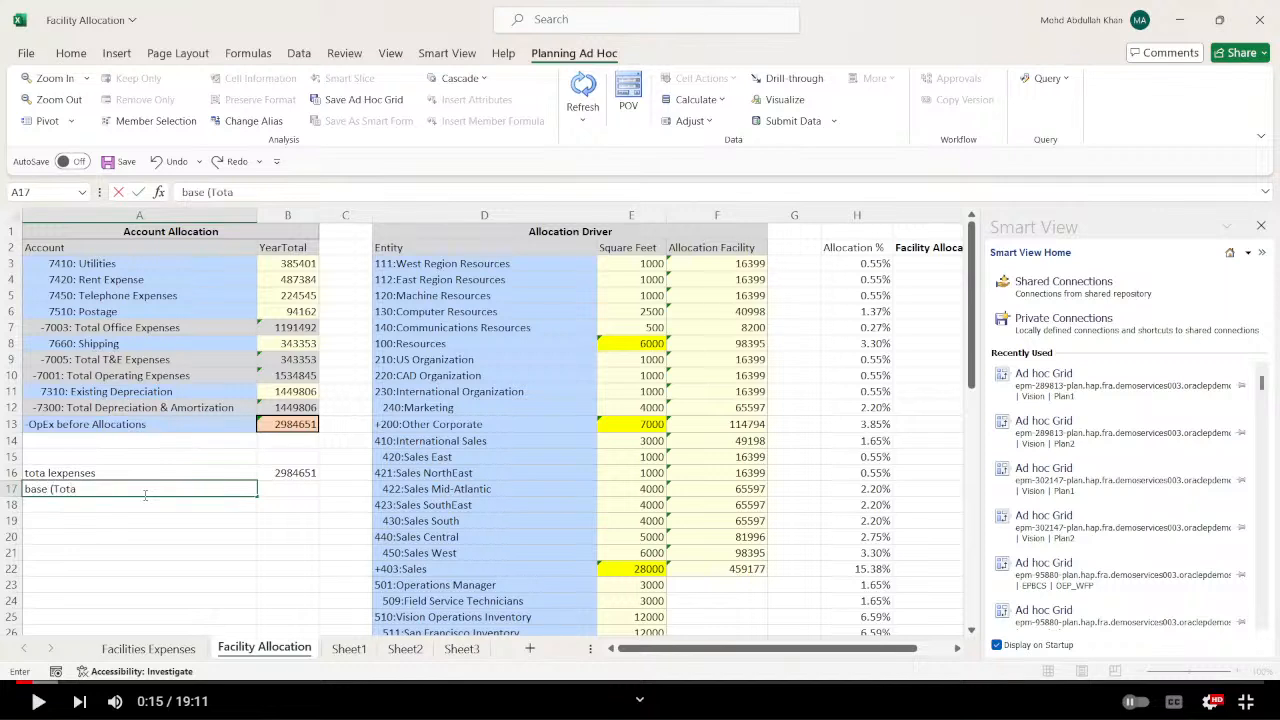
type("l Departme")
key("Return")
key("Down")
key("Down")
key("Down")
key("Up")
key("Up")
key("Up")
key("Up")
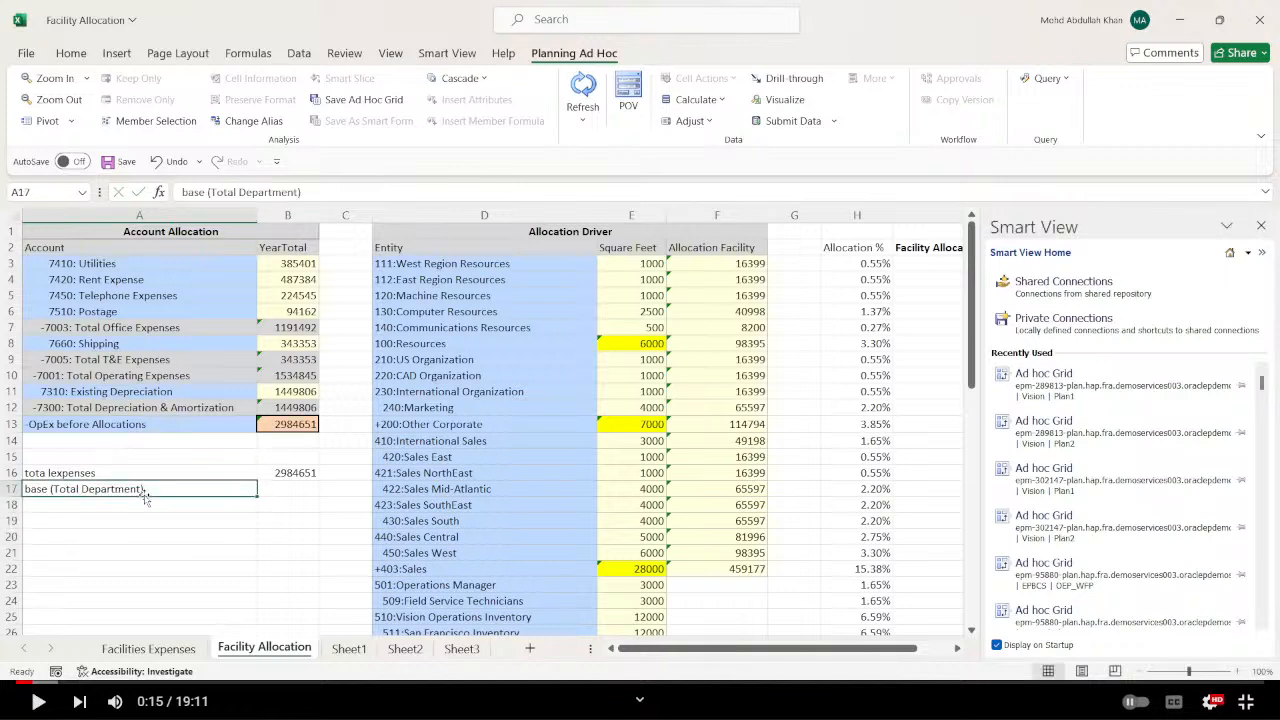
Link B17 to the Total Department square feet in E59.
key("Right")
type("+")
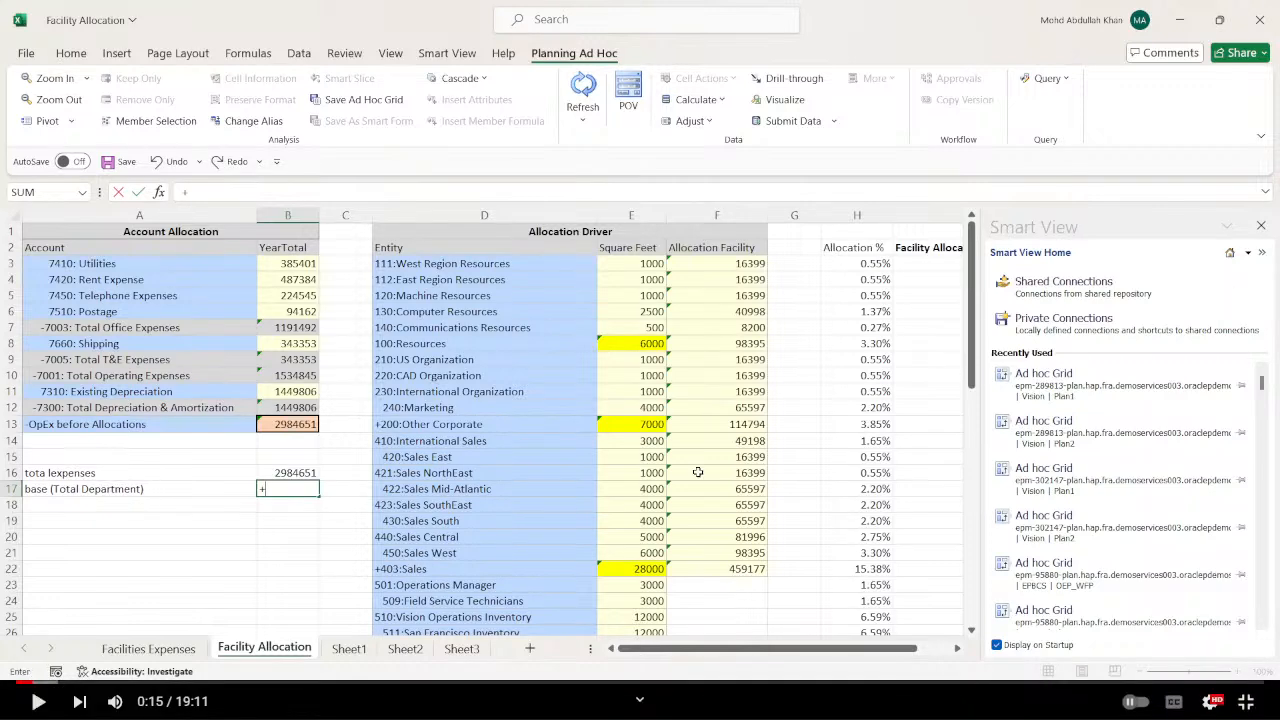
scroll(697, 472, "down", 20)
scroll(648, 452, "up", 5)
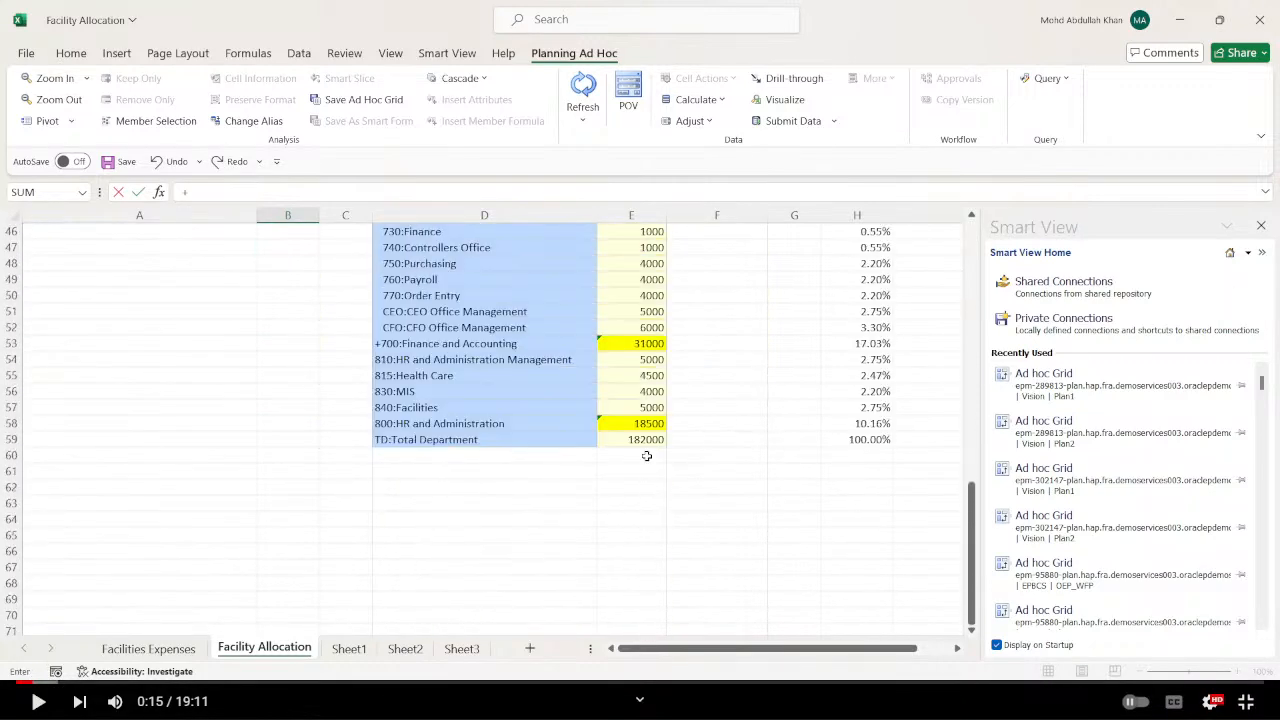
left_click(650, 440)
key("Return")
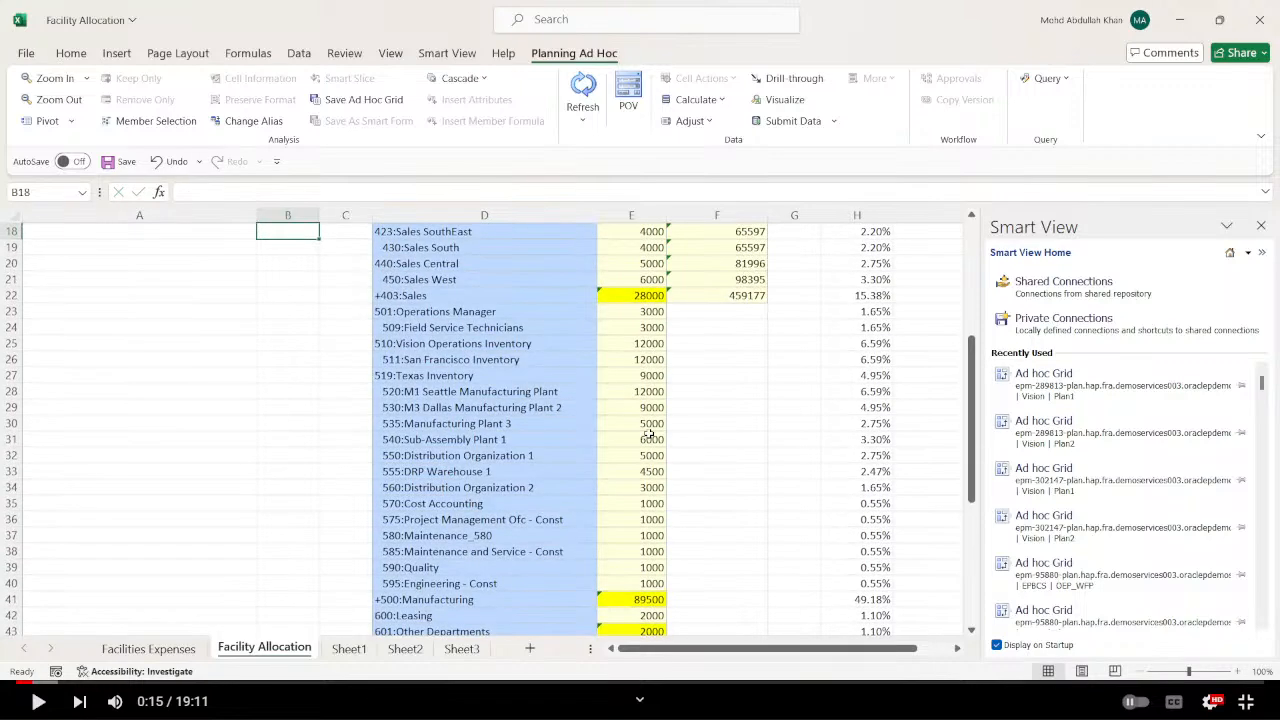
Label cell A18, below the base row, "Allocation rate".
scroll(648, 440, "up", 5)
left_click(155, 472)
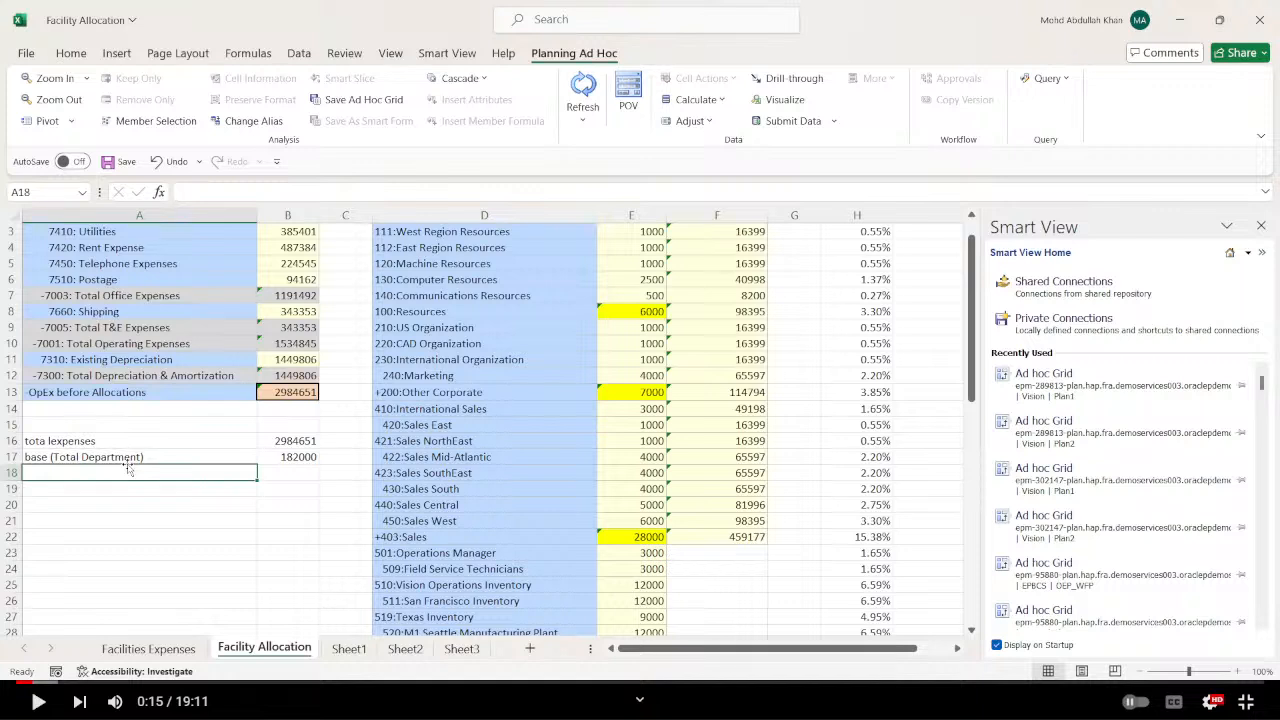
type("Allo")
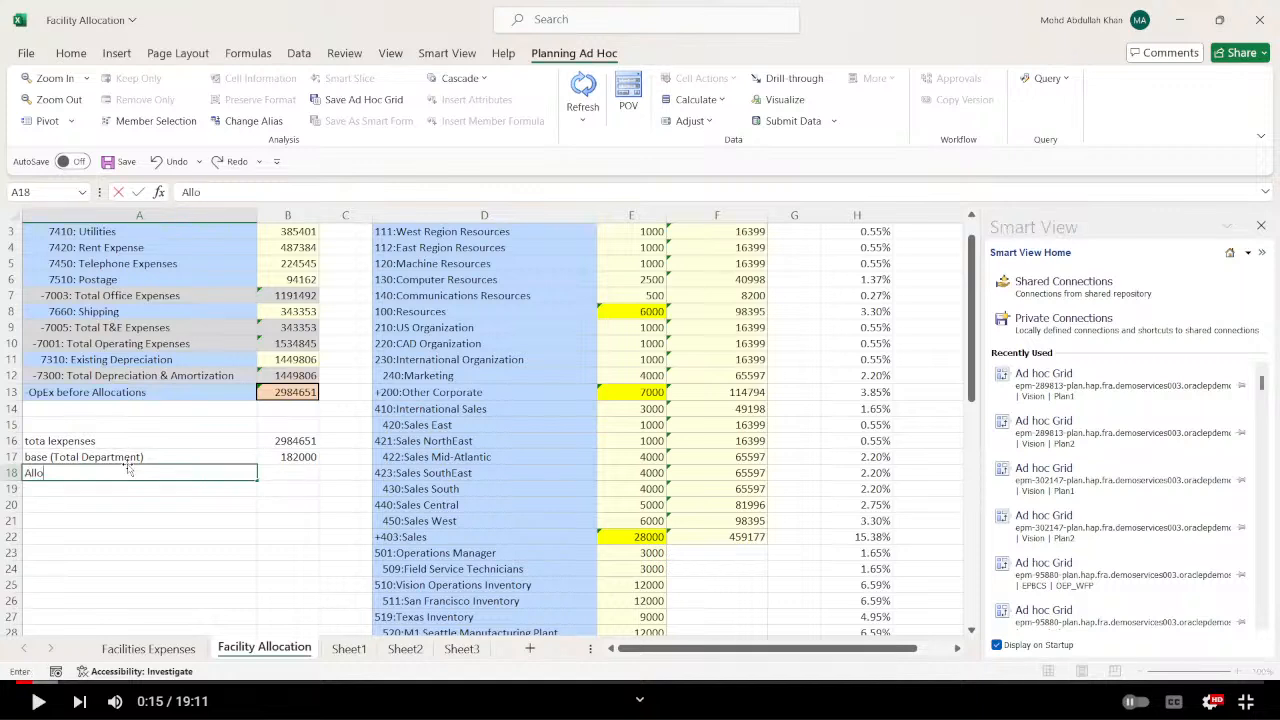
type("cation rate")
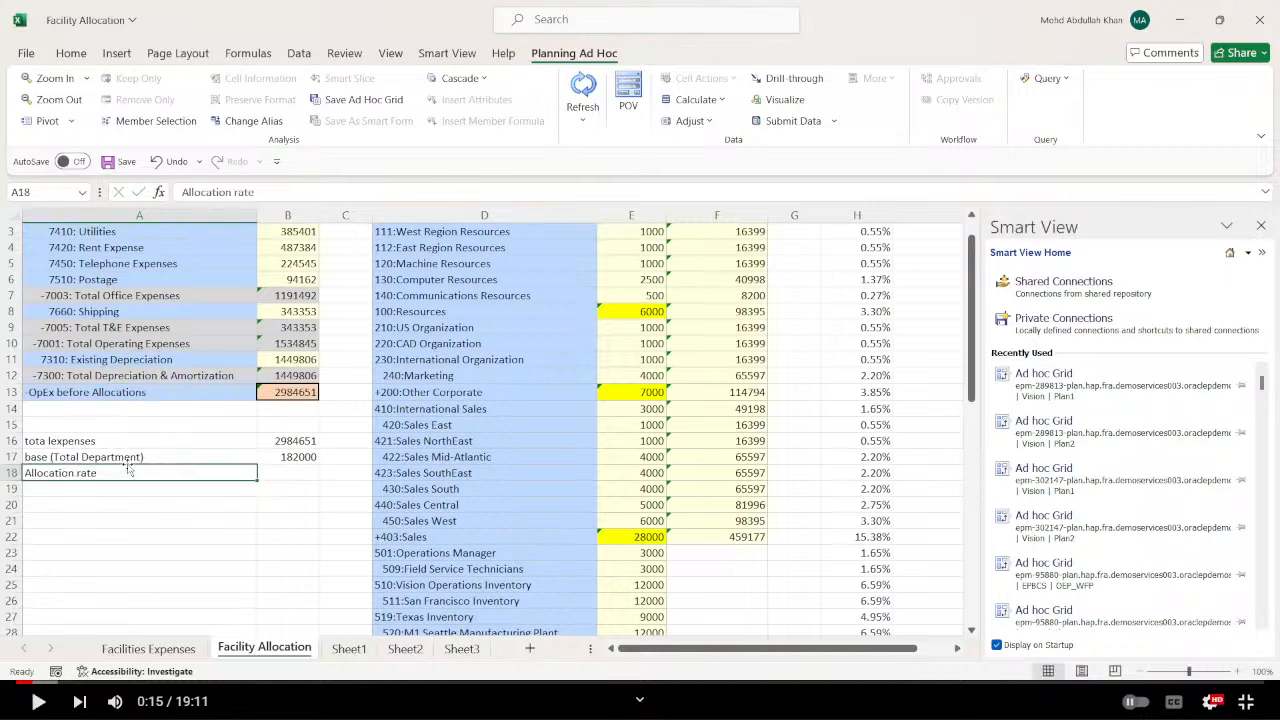
Calculate the allocation rate in B18 by dividing total expenses by the base with the formula =+B16/B17.
key("Tab")
type("+")
key("Up")
key("Up")
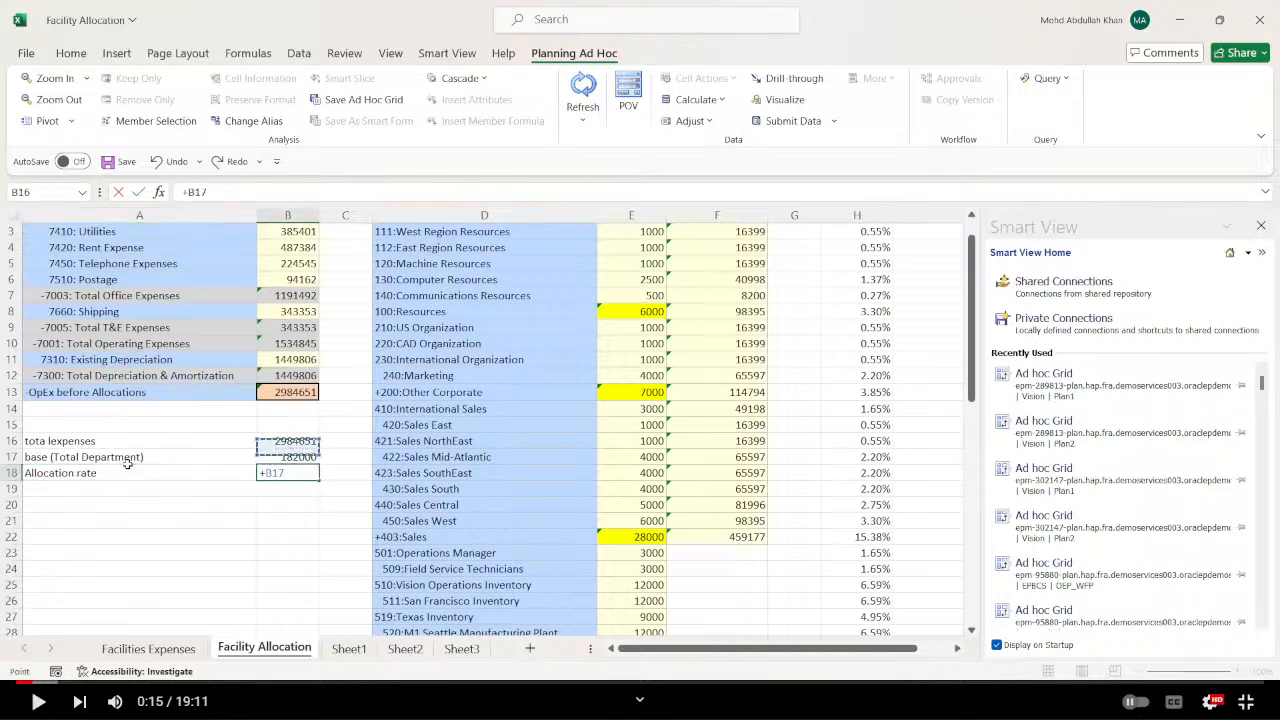
type("/")
key("Up")
key("Return")
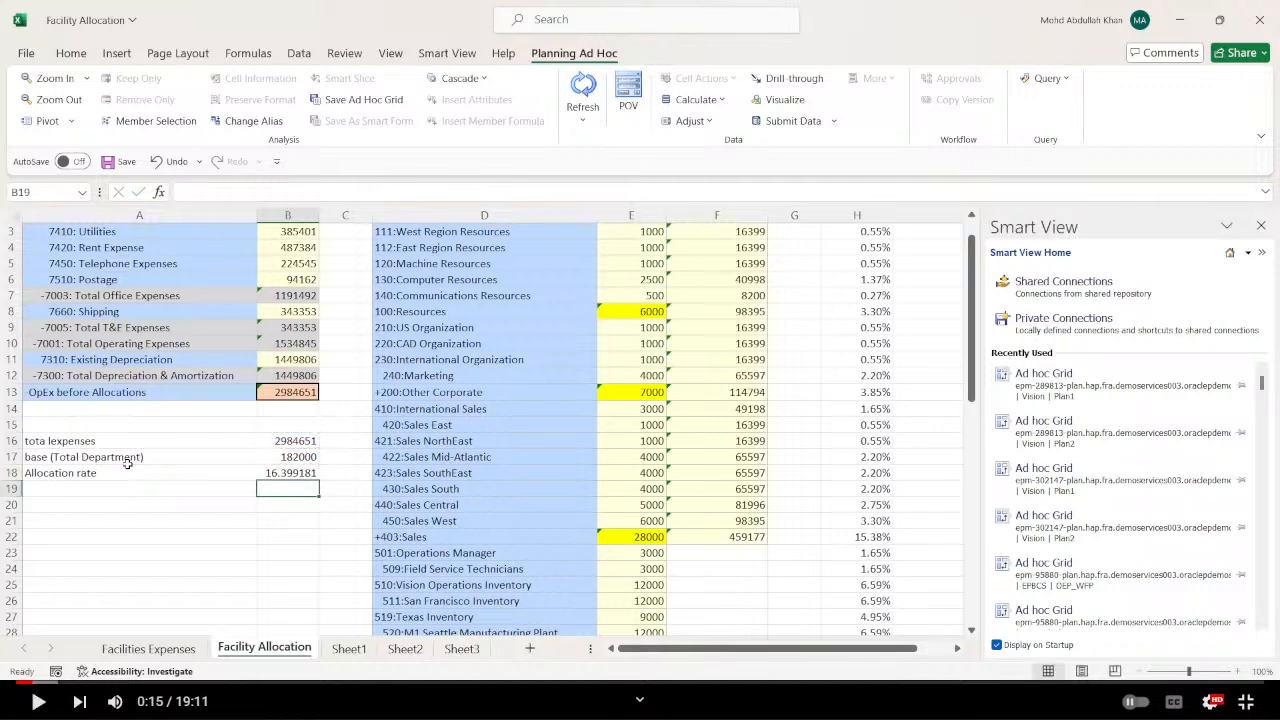
key("Up")
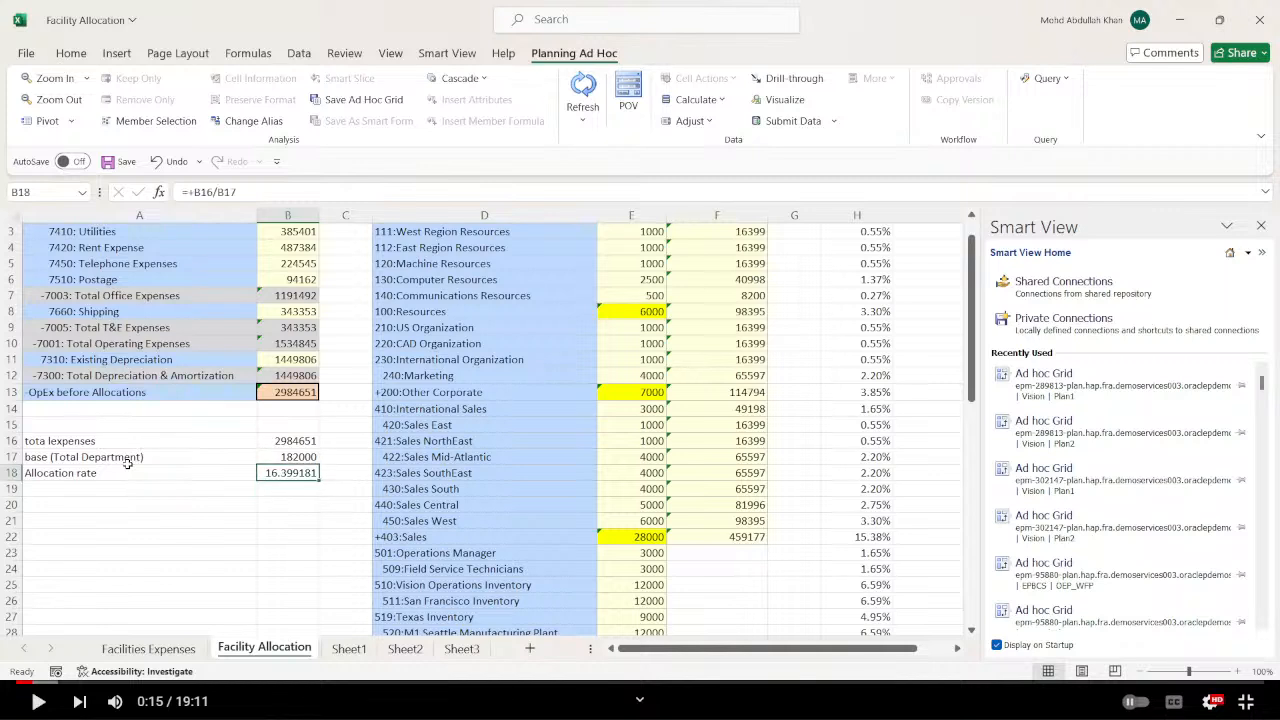
Review the West Region Resources row's entity, square feet driver and allocation formula in D3, E3 and F3.
left_click(87, 483)
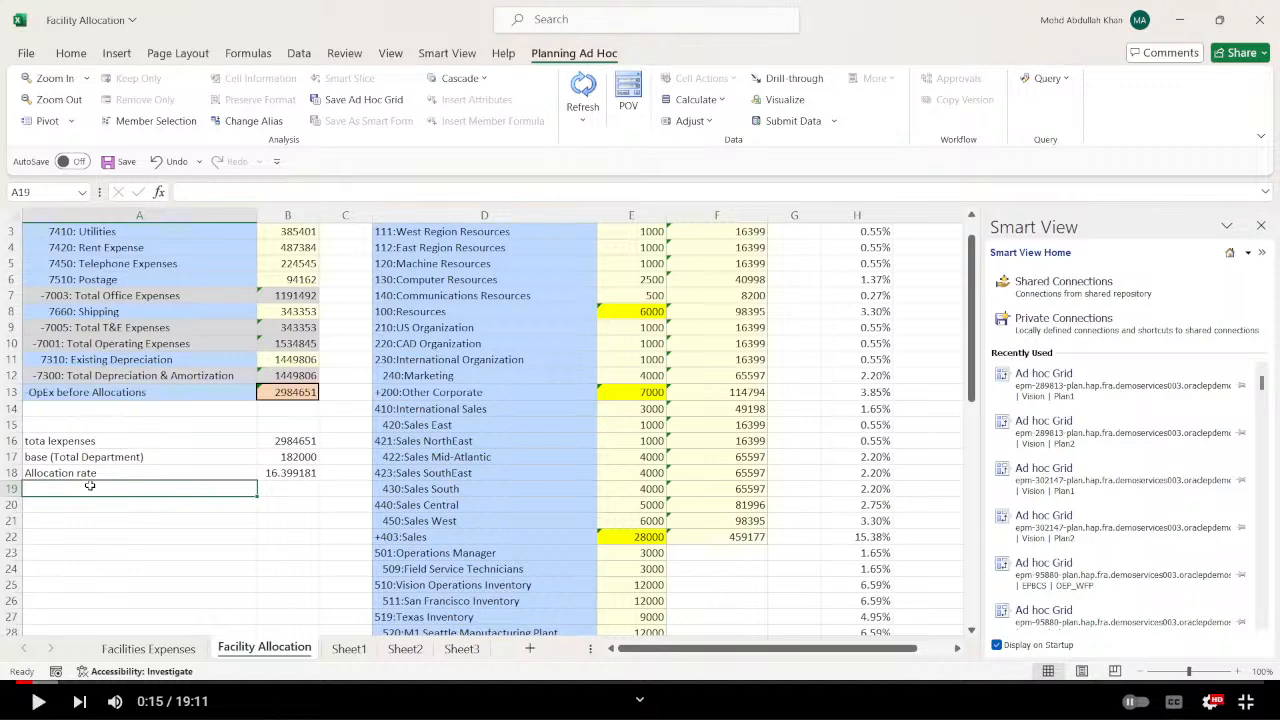
scroll(89, 485, "up", 1)
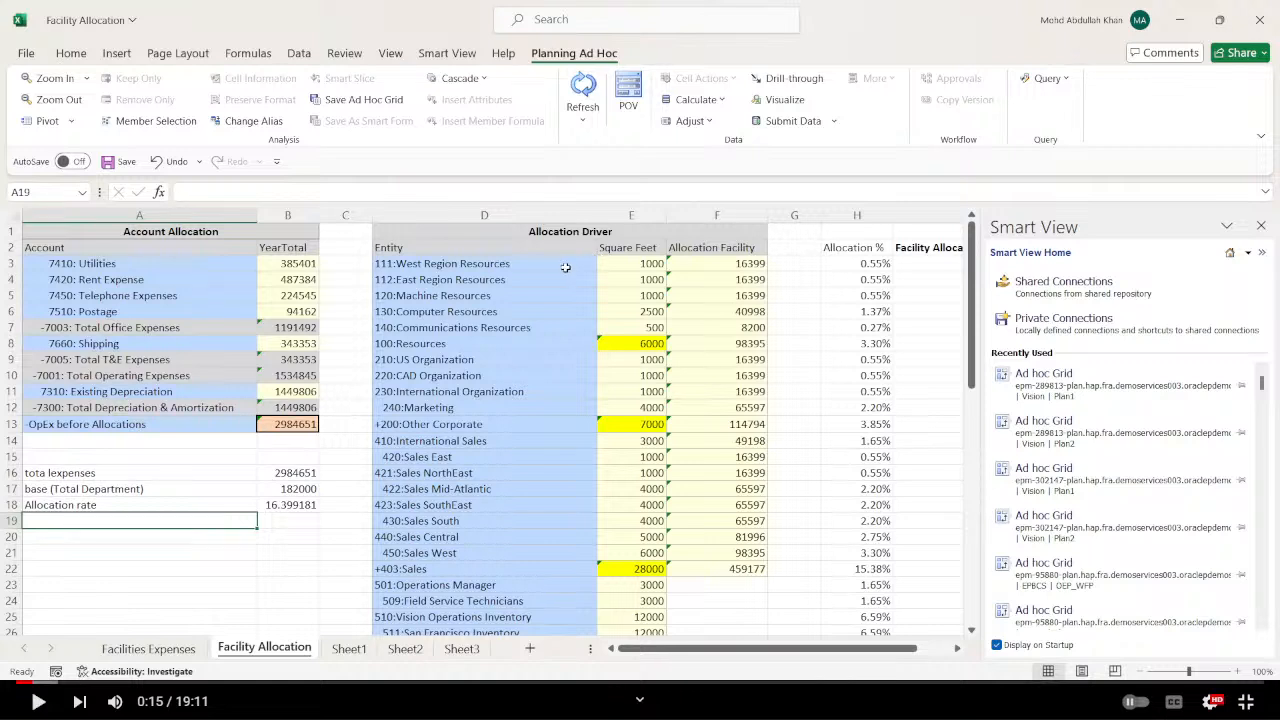
left_click(566, 267)
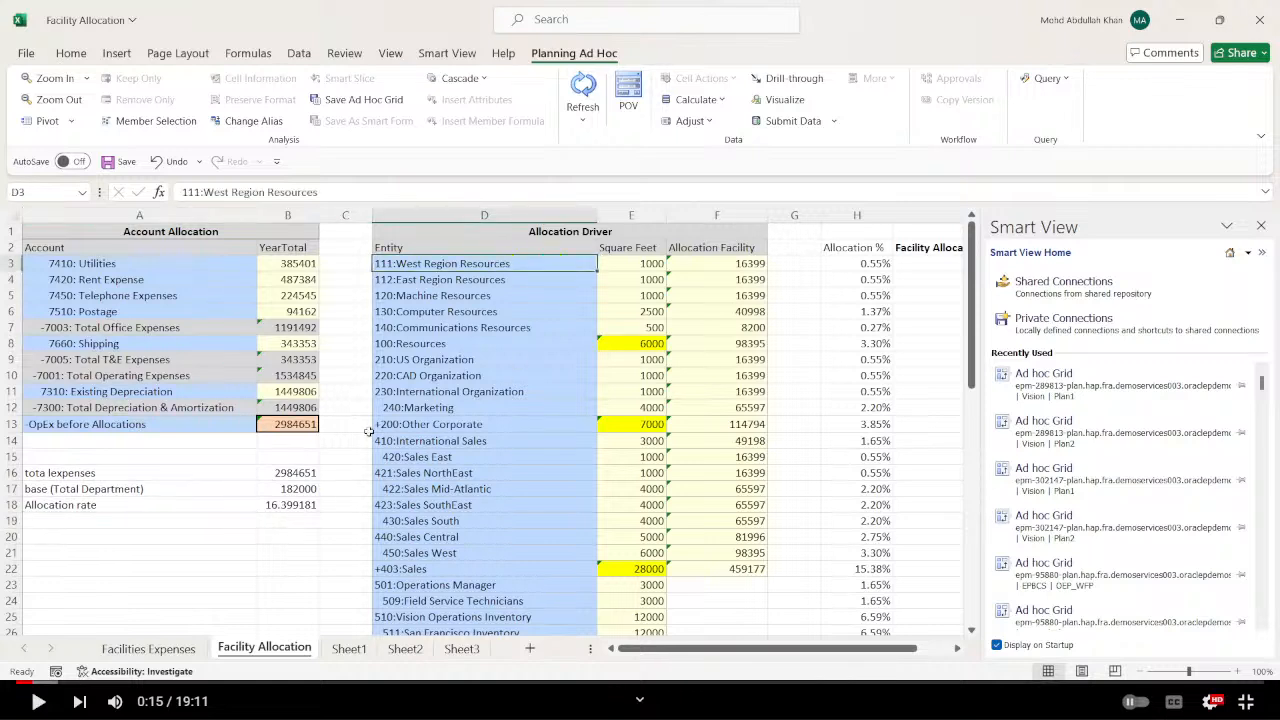
left_click(634, 263)
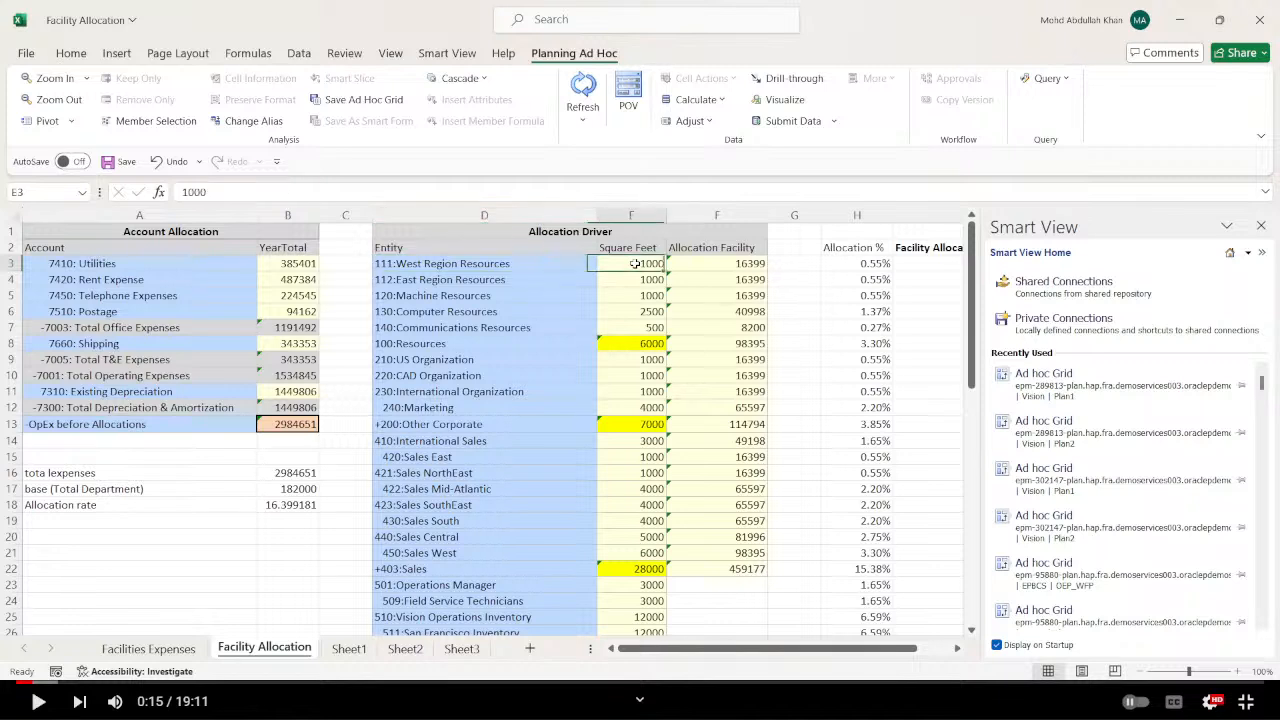
left_click(721, 266)
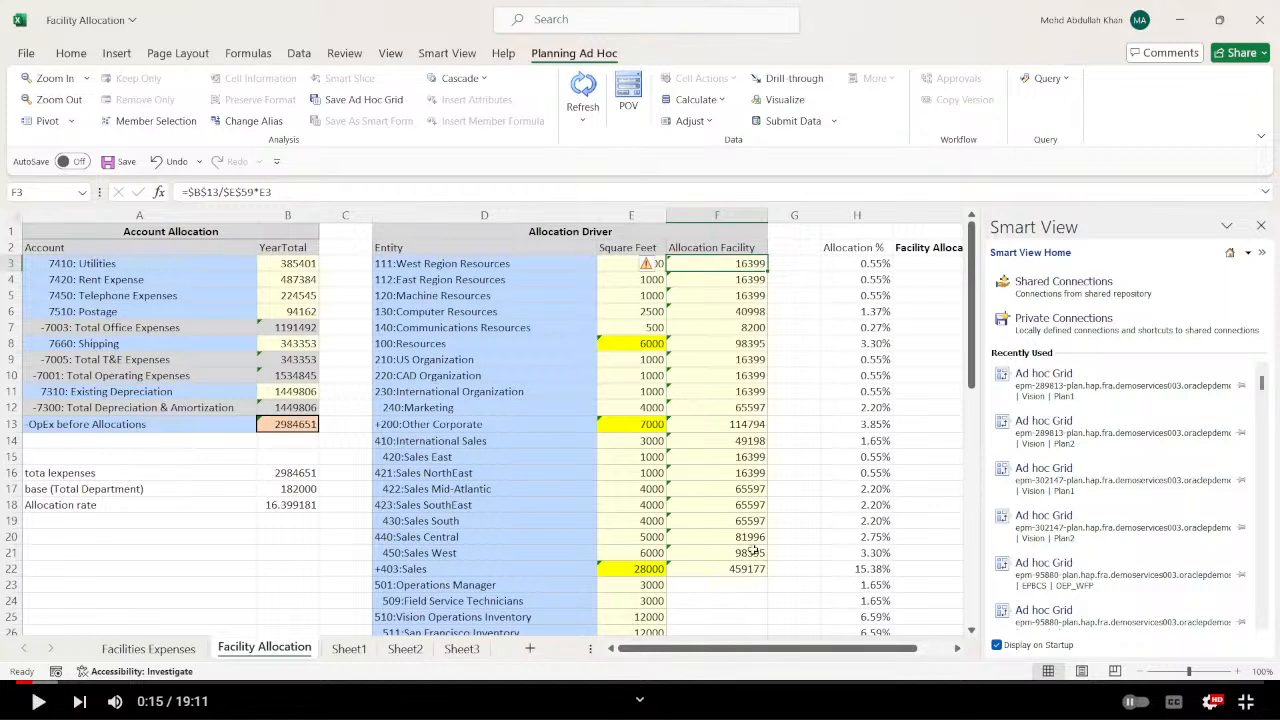
Switch to the Firefox window with the EPM Cloud Planning Vision application.
key("alt+Tab")
key("alt+Tab")
key("alt+Tab")
key("alt+Tab")
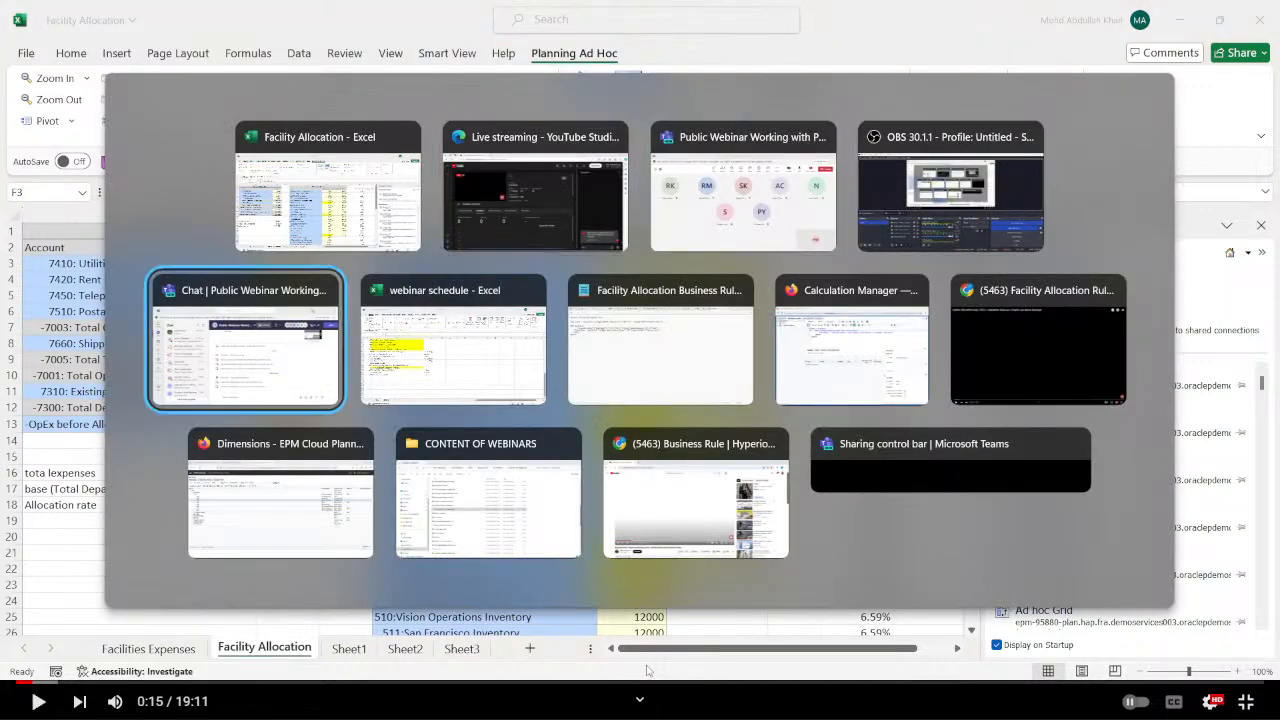
key("alt+Tab")
key("alt+Tab")
key("alt+Tab")
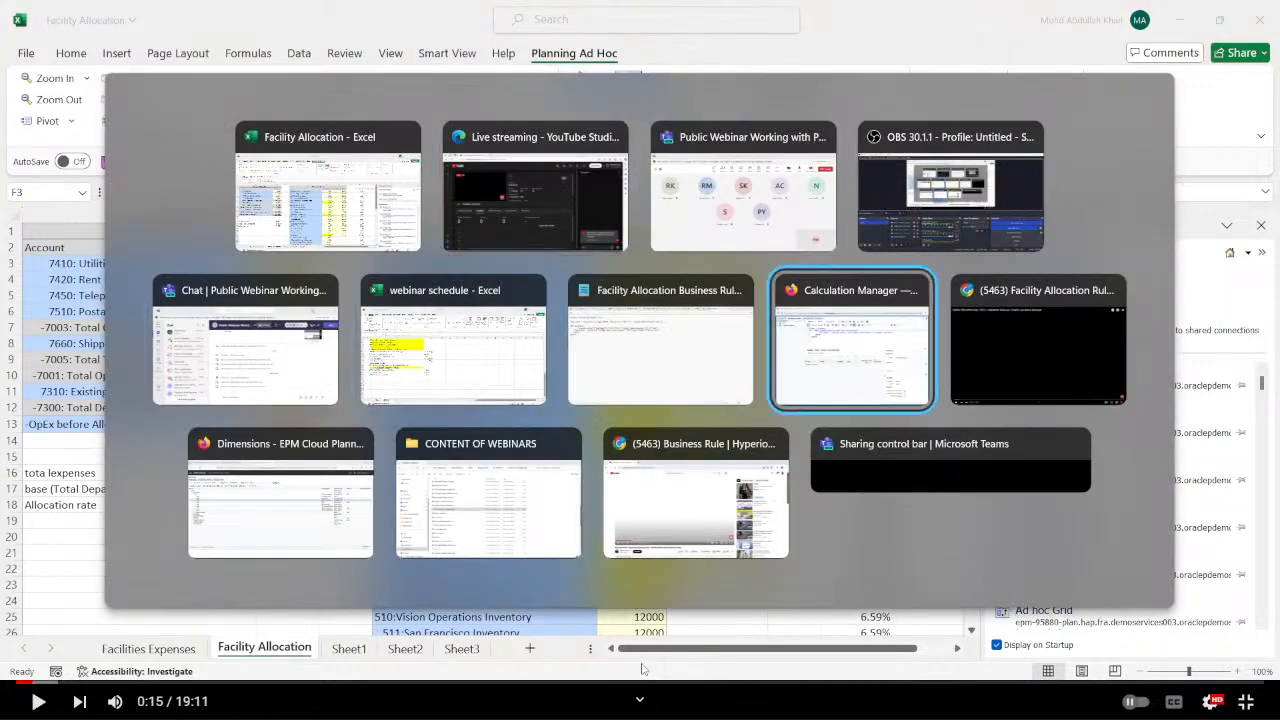
key("alt+Tab")
key("alt+Tab")
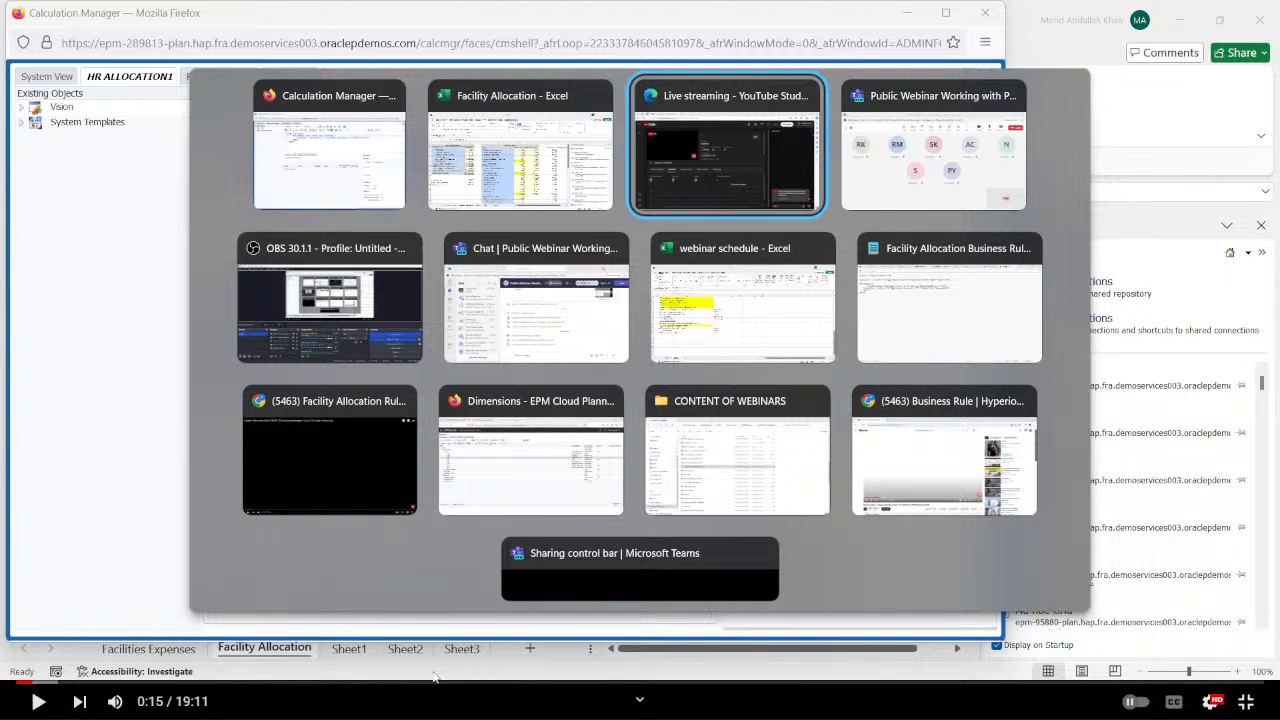
key("alt+Tab")
key("alt+Tab")
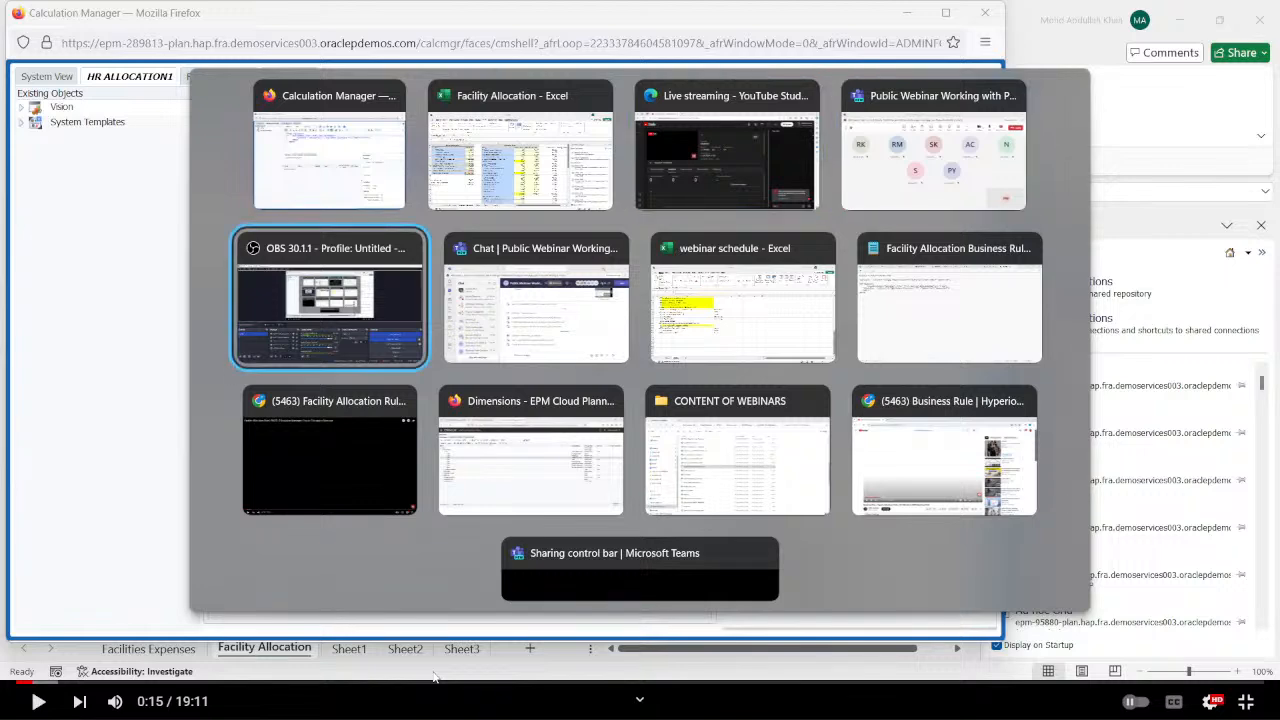
key("alt+Tab")
key("alt+Tab")
key("alt+Tab")
key("alt+Tab")
key("alt+Tab")
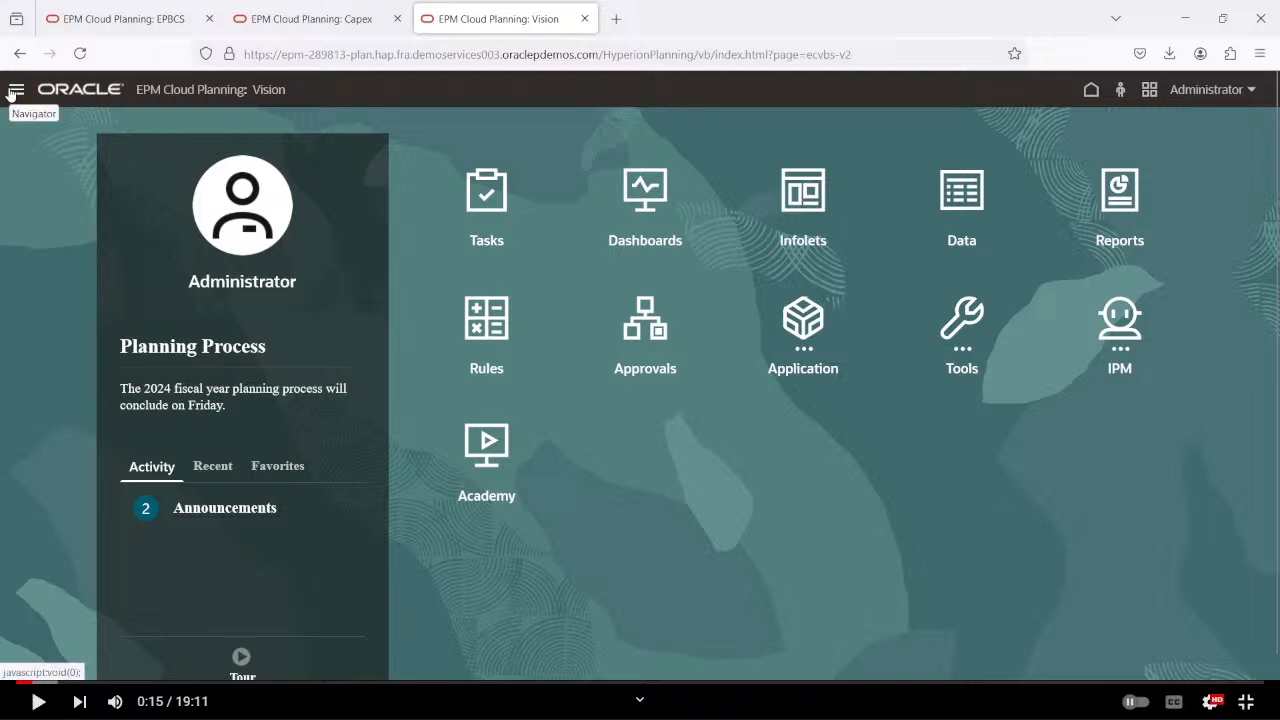
Open Rules under Create and Manage in Calculation Manager, leaving the previously open rule page.
left_click(15, 90)
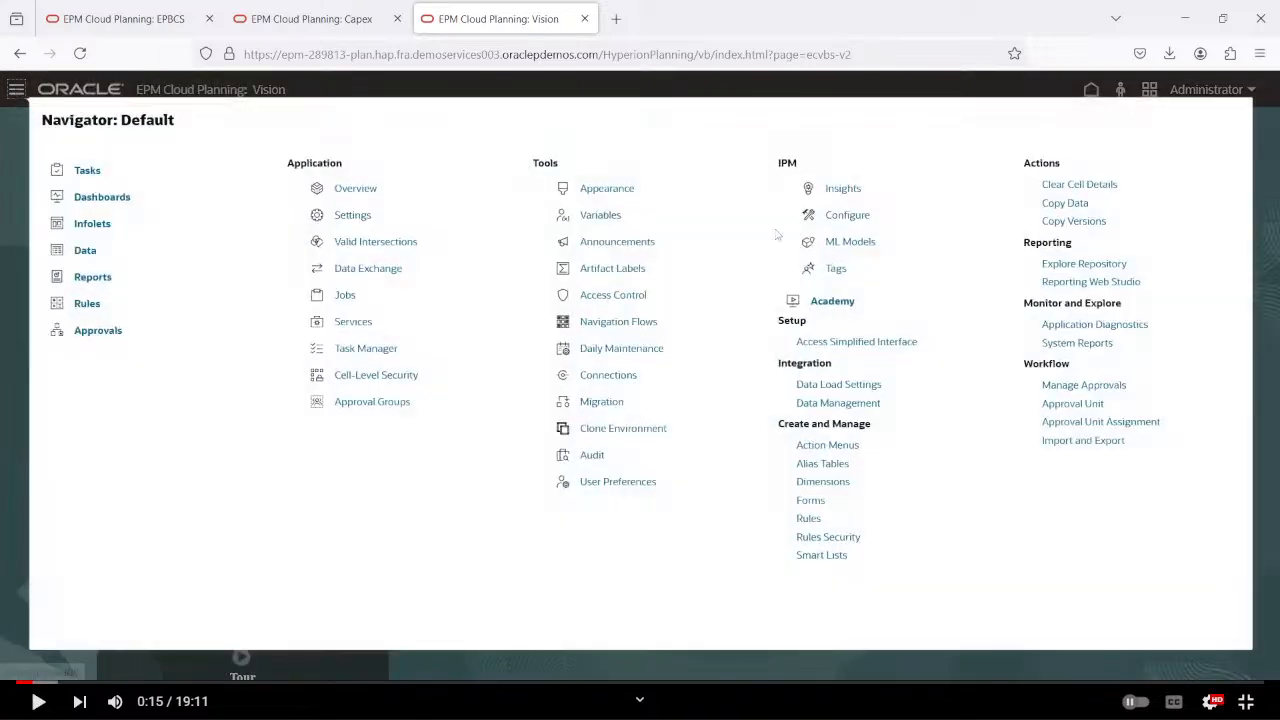
left_click(809, 518)
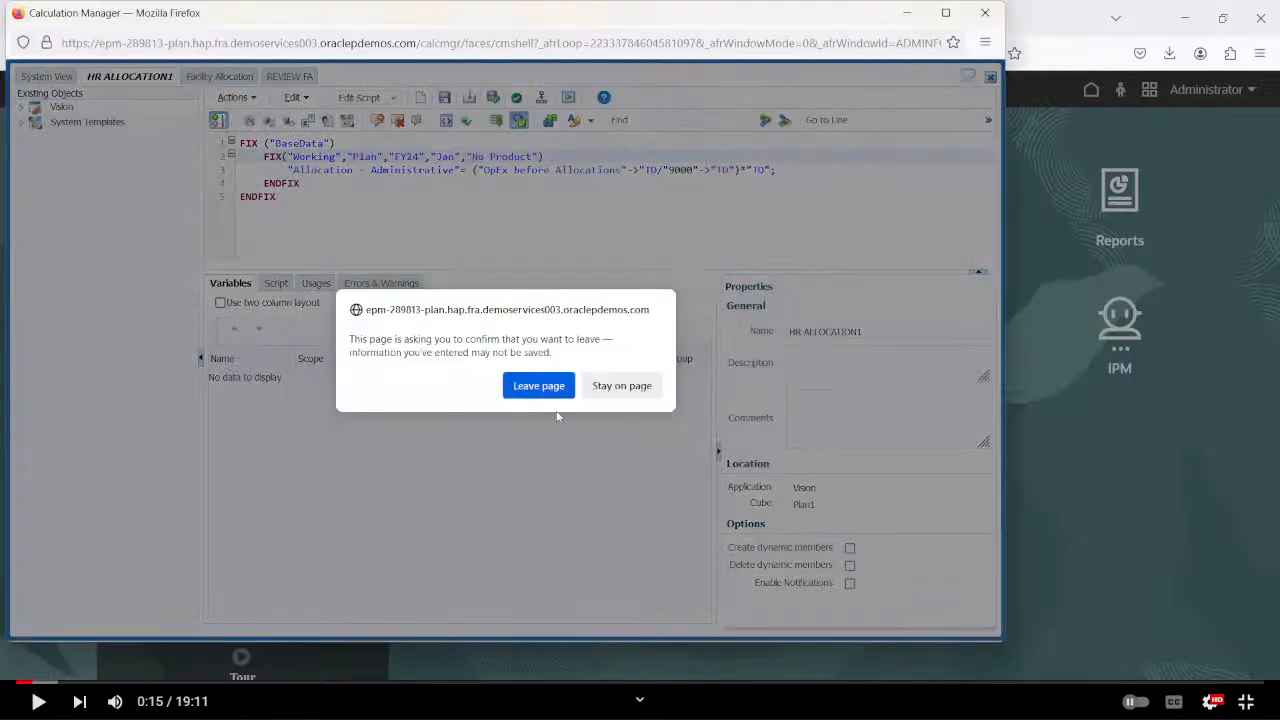
left_click(540, 386)
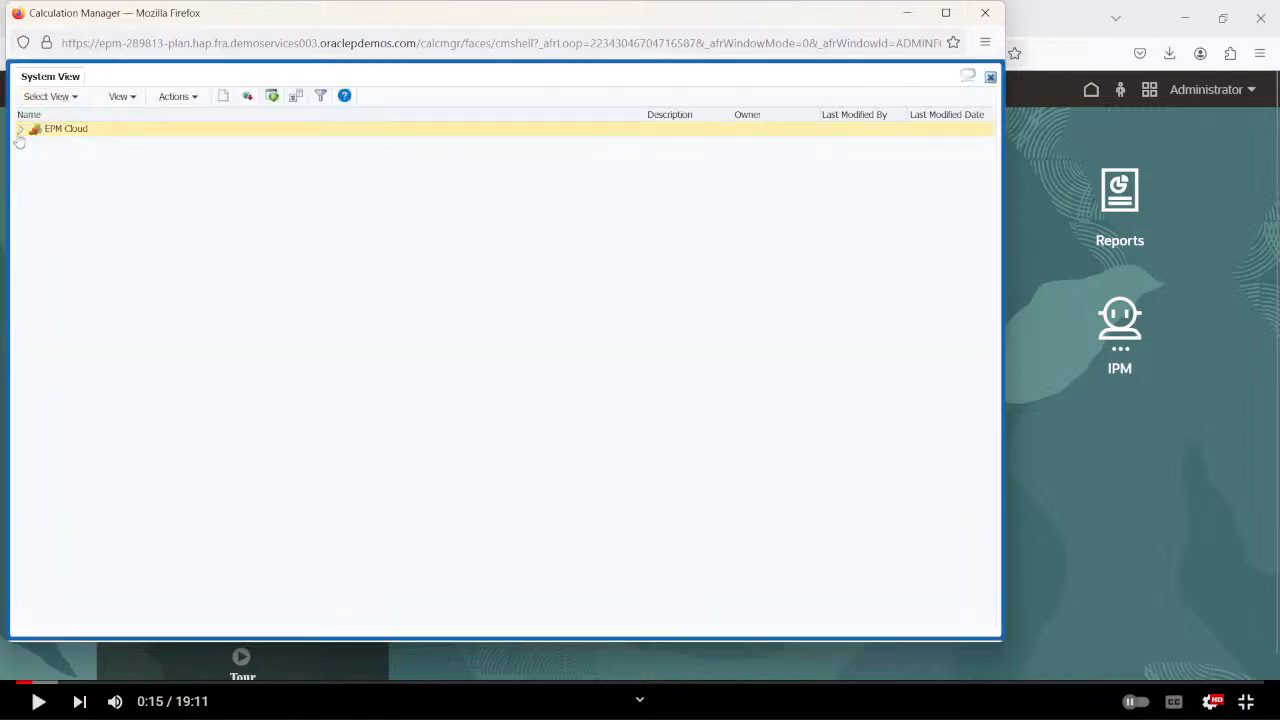
Create a new rule named FACILITY ALLOCATIONS under Rules of the Vision application's Plan1 cube.
left_click(20, 129)
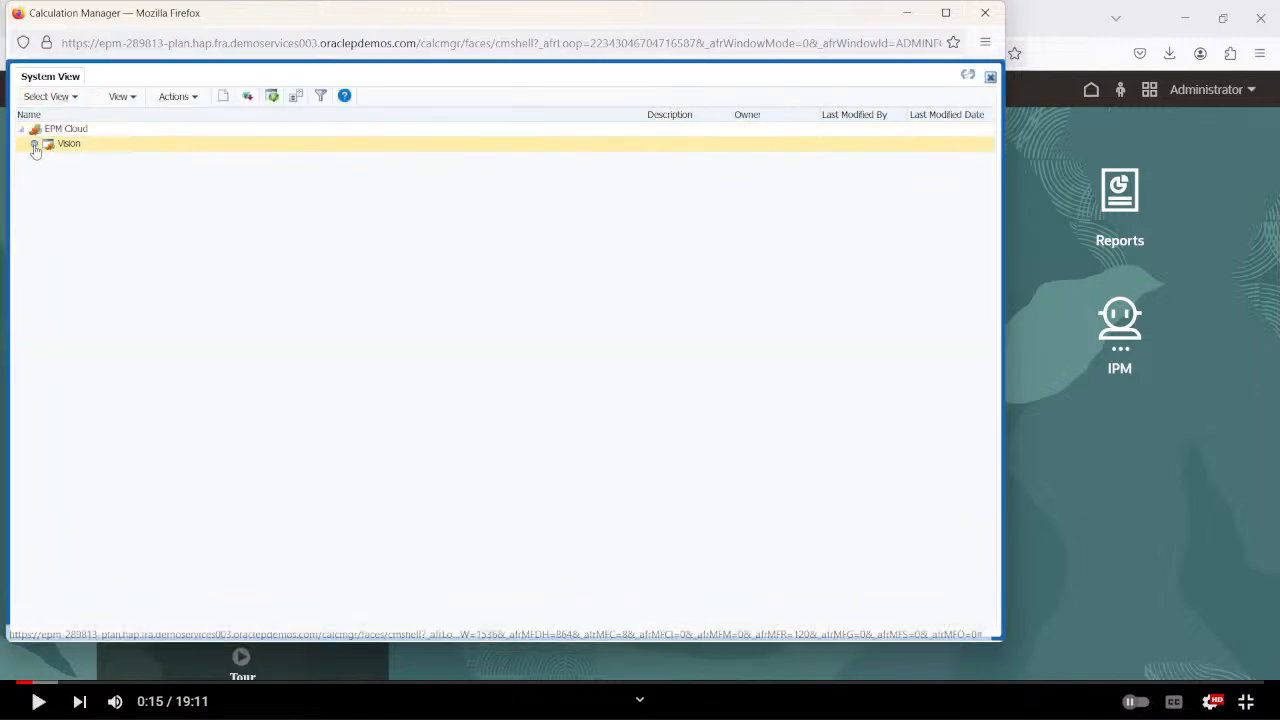
left_click(35, 144)
left_click(48, 173)
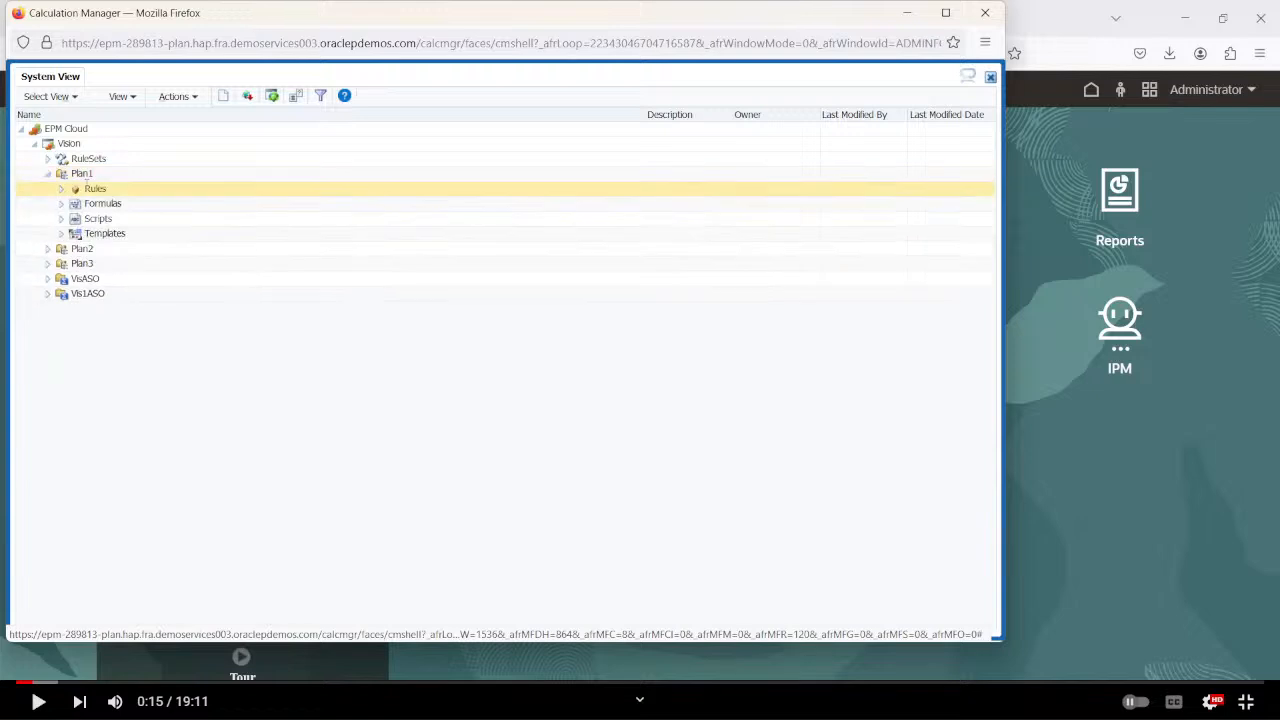
right_click(90, 188)
left_click(104, 197)
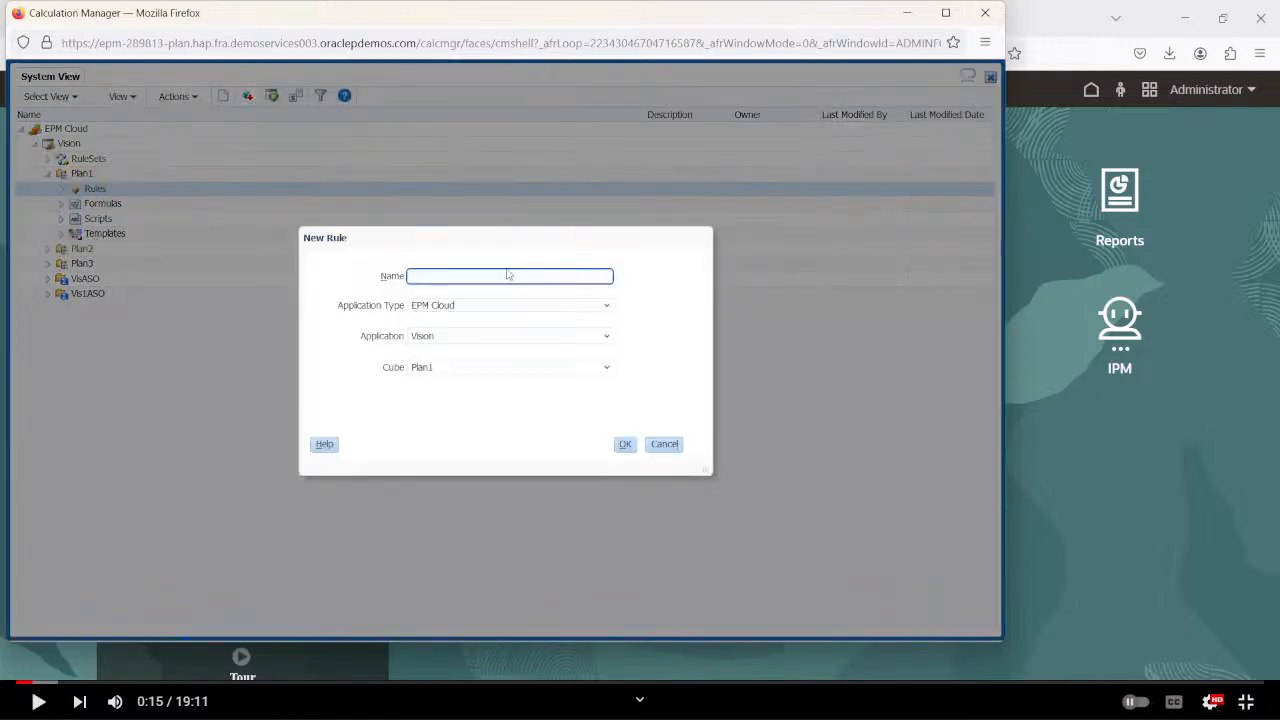
type("FACILITY ALLO")
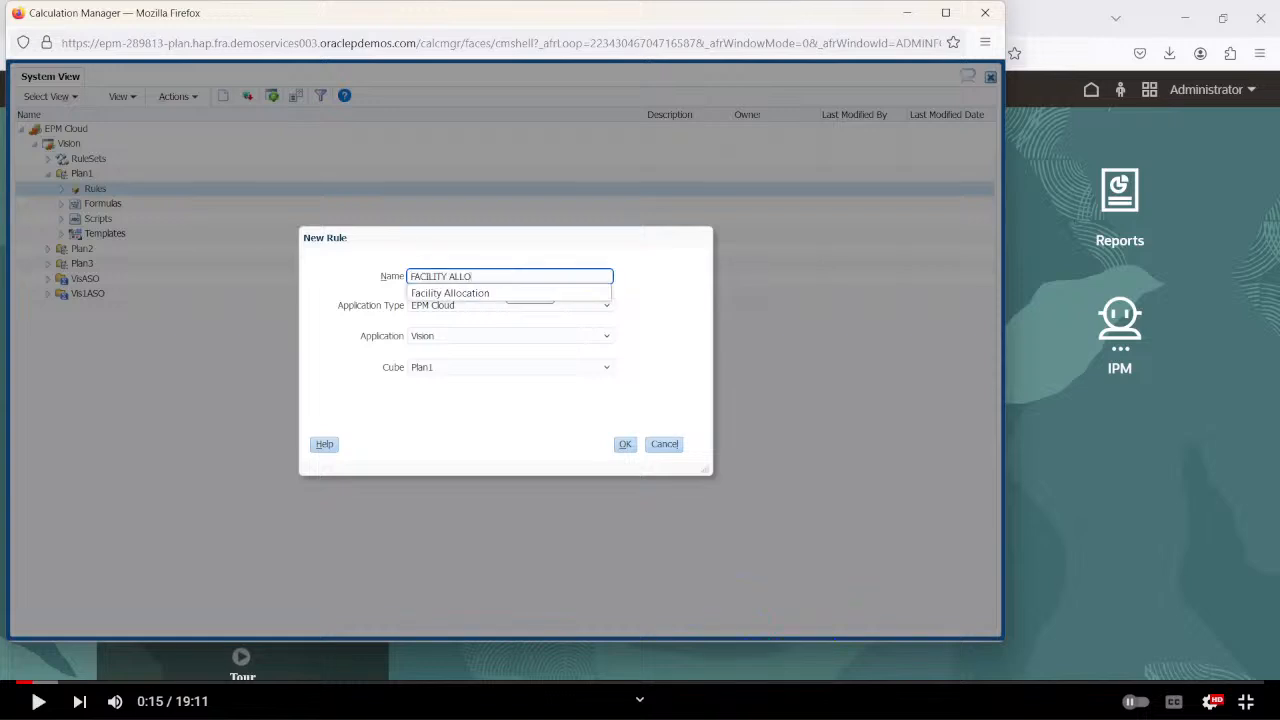
type("CATIONS")
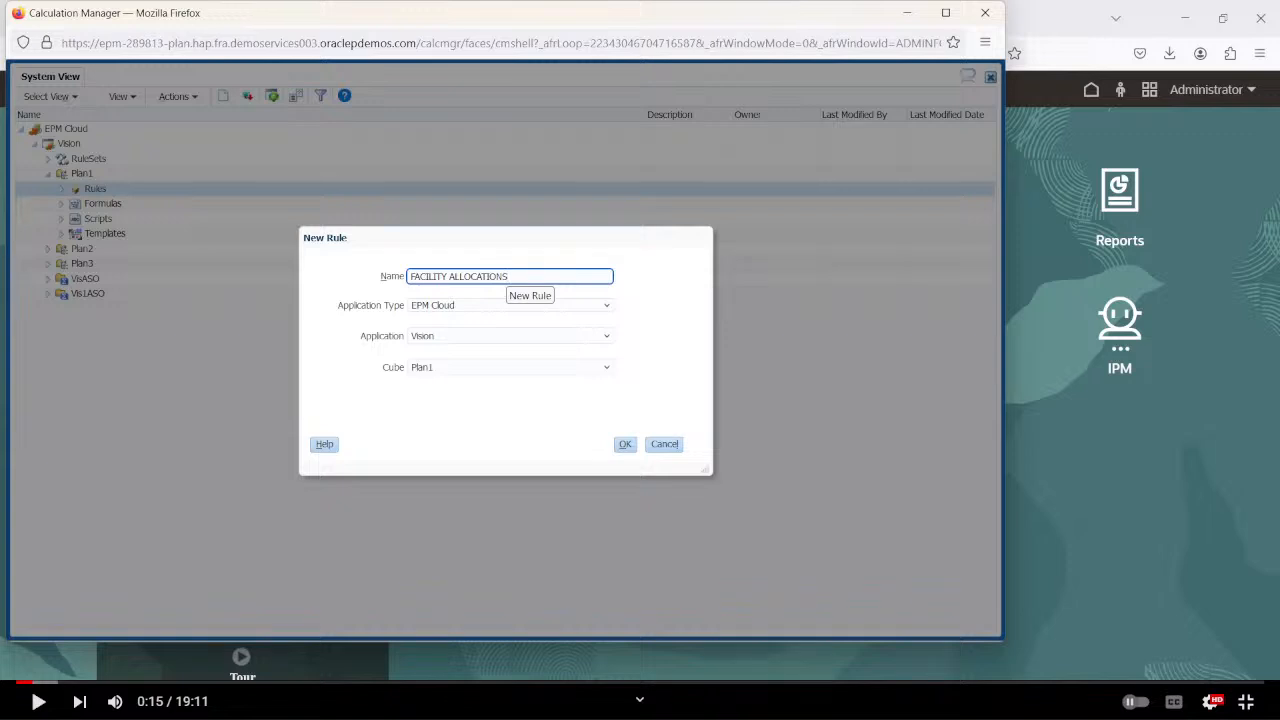
left_click(625, 444)
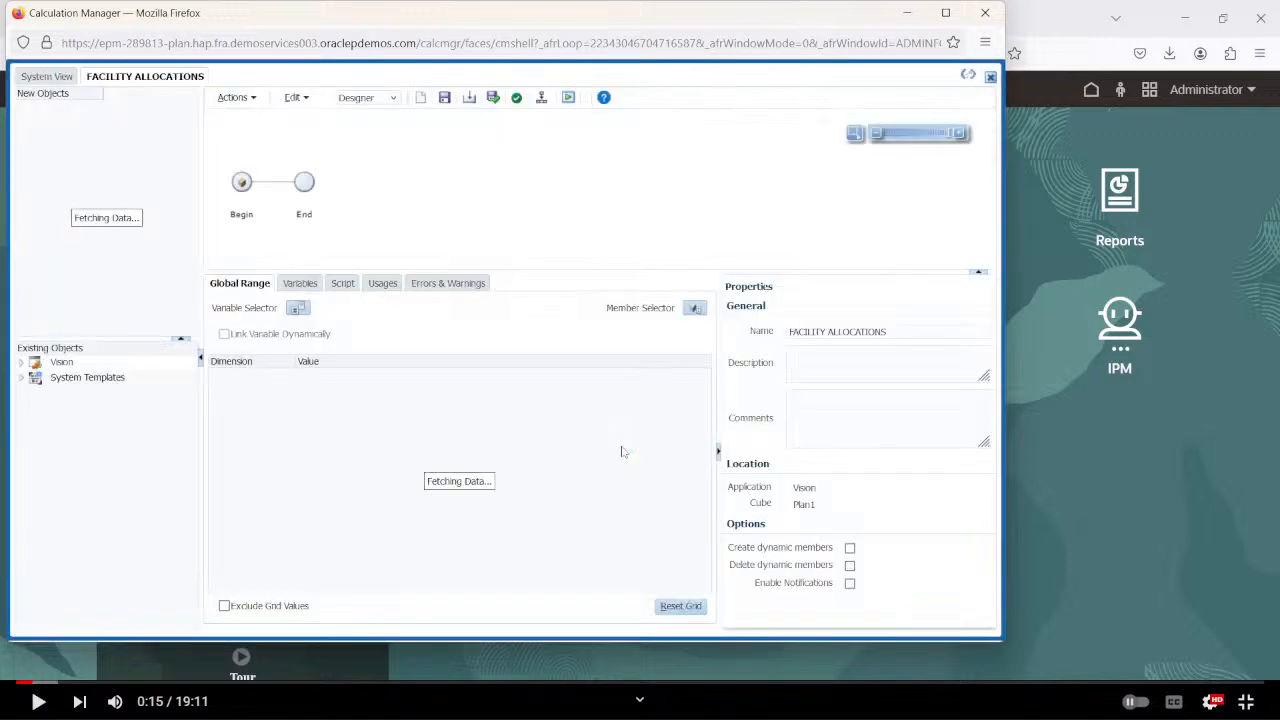
Switch the rule from Designer to Edit Script and add a nested FIX() inside the FIX ("BaseData") block.
left_click(392, 98)
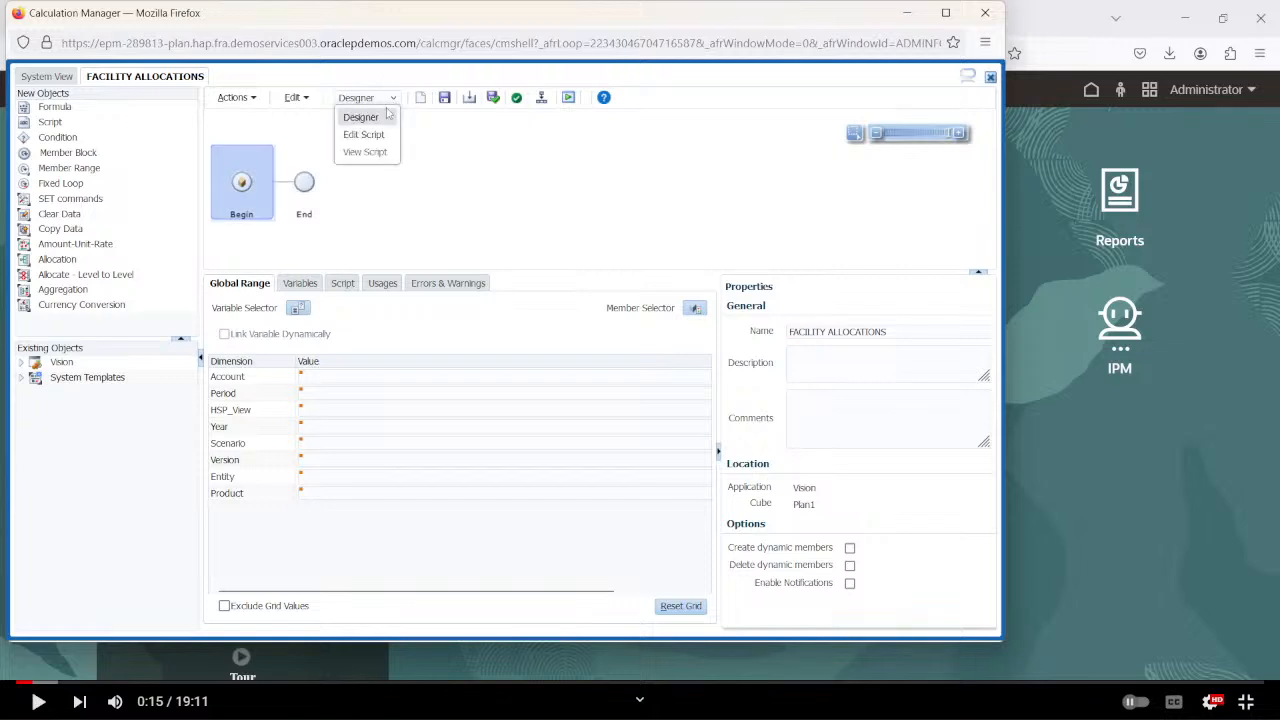
left_click(380, 128)
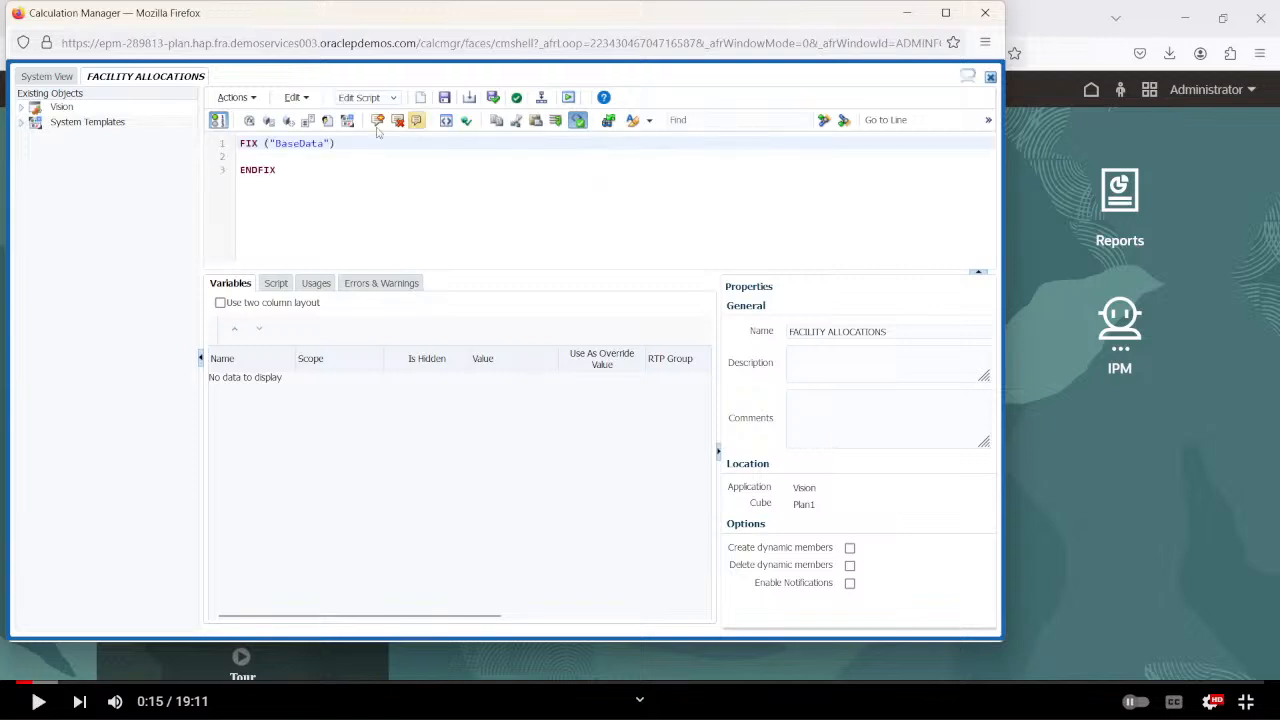
key("Return")
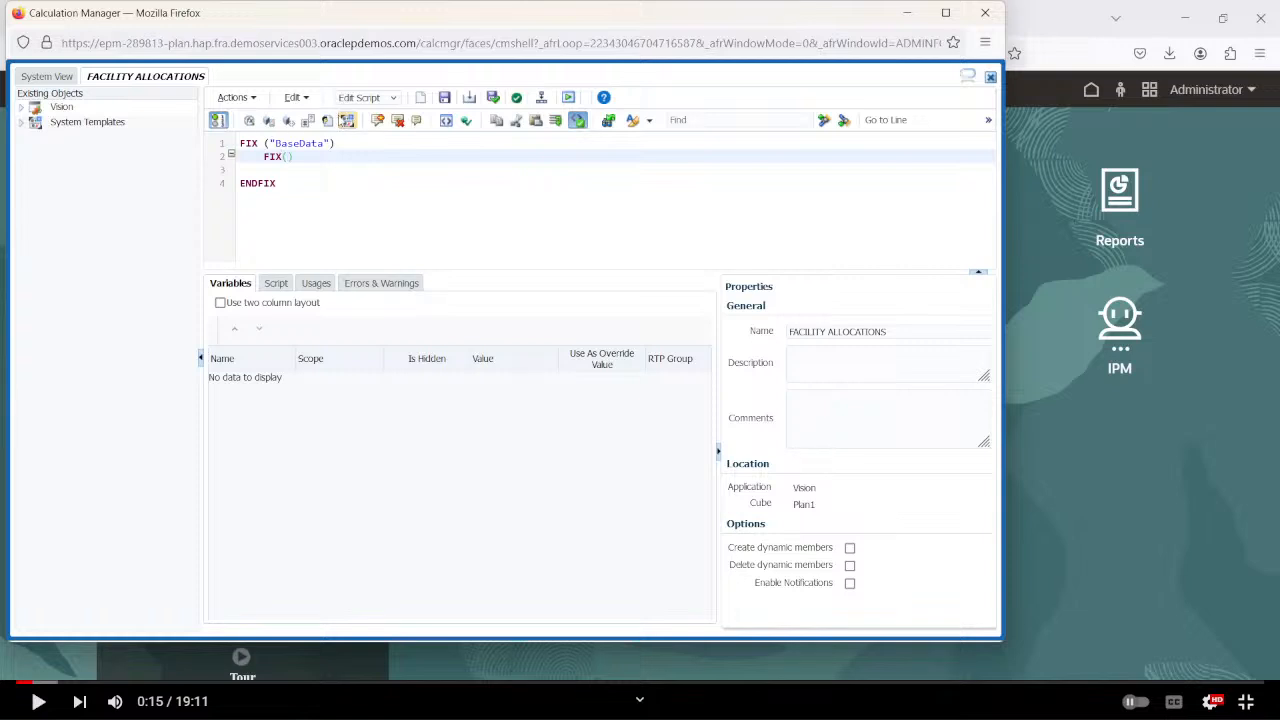
Insert the inclusive descendants (IDescendants) of Year into the nested FIX using the Member Selector.
left_click(307, 122)
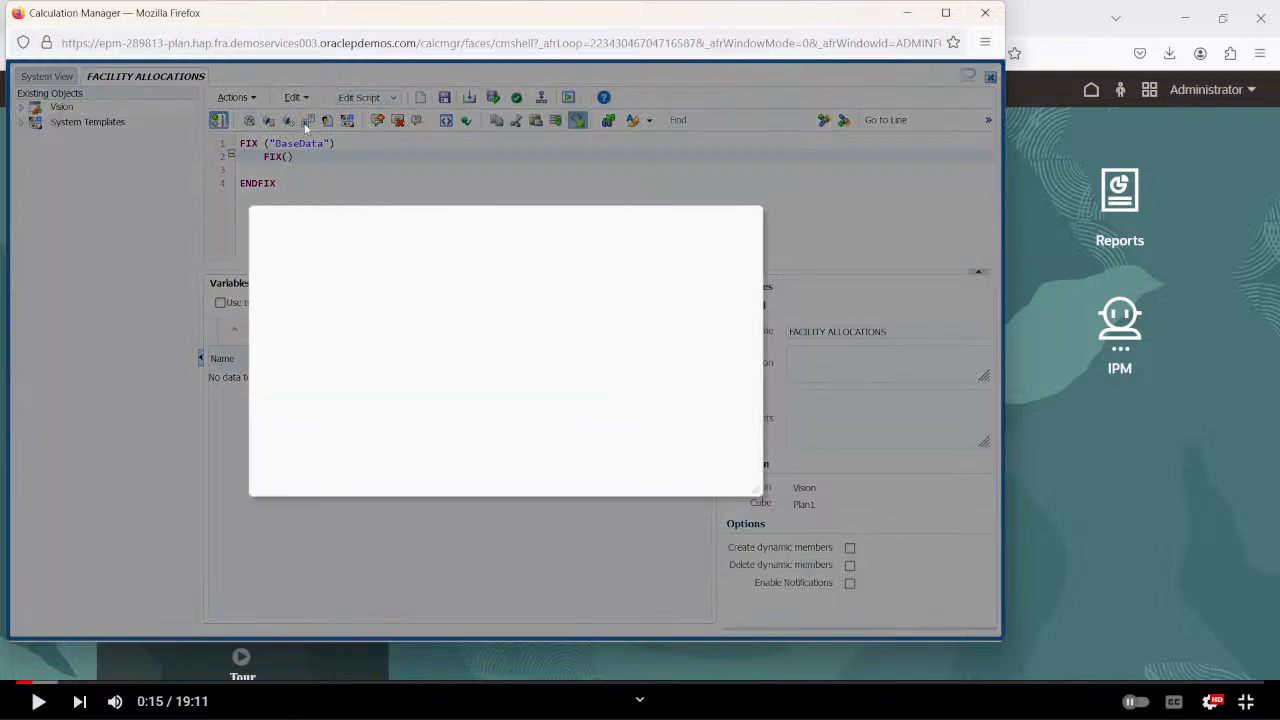
left_click(352, 236)
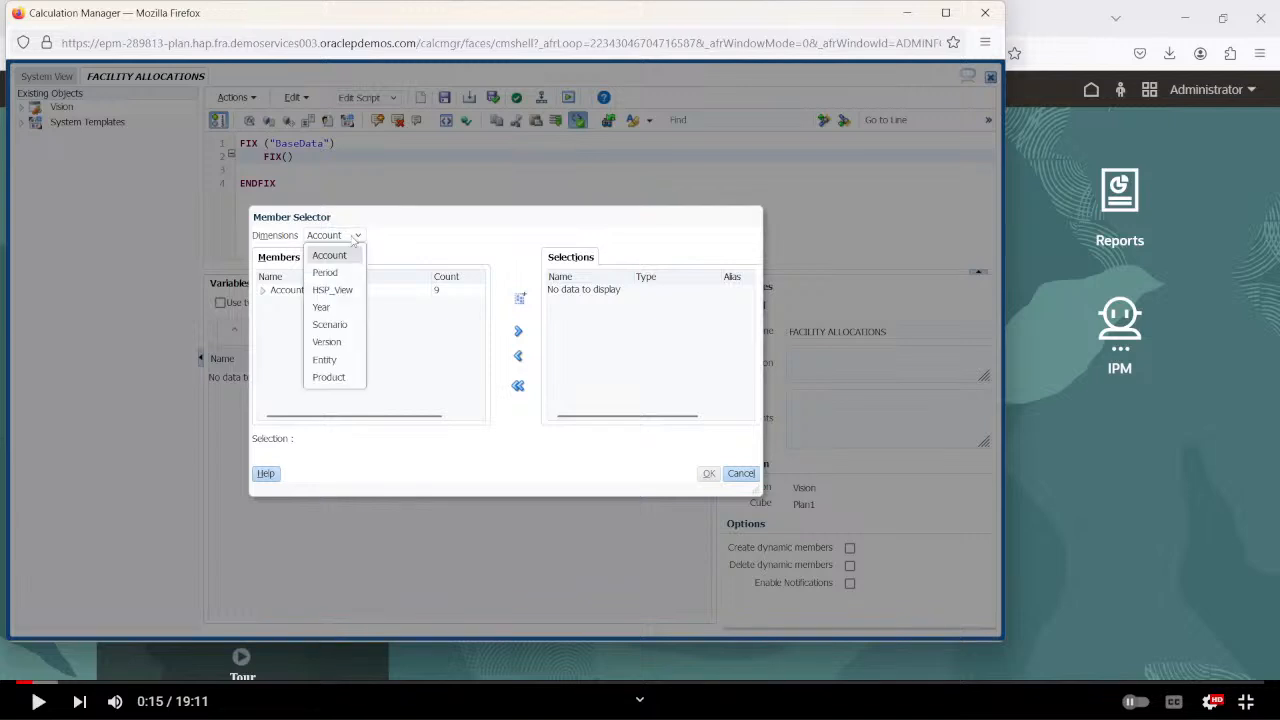
left_click(328, 307)
left_click(263, 290)
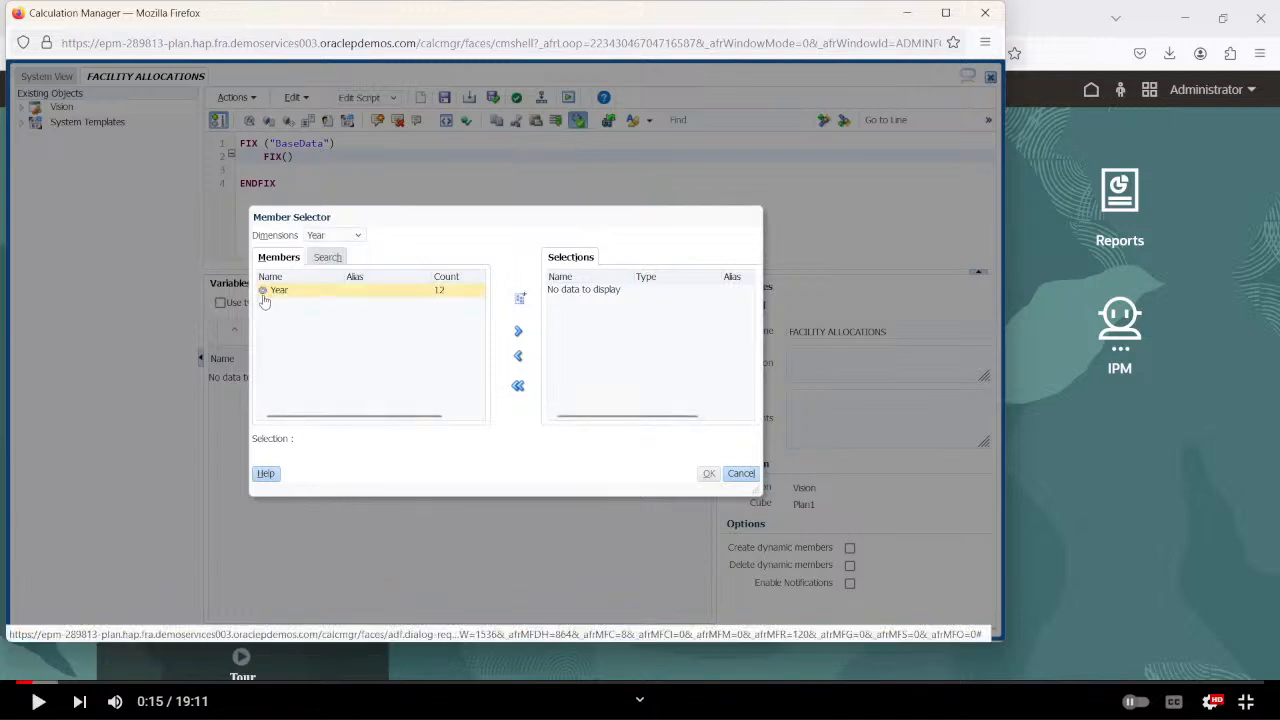
left_click(317, 291)
left_click(520, 298)
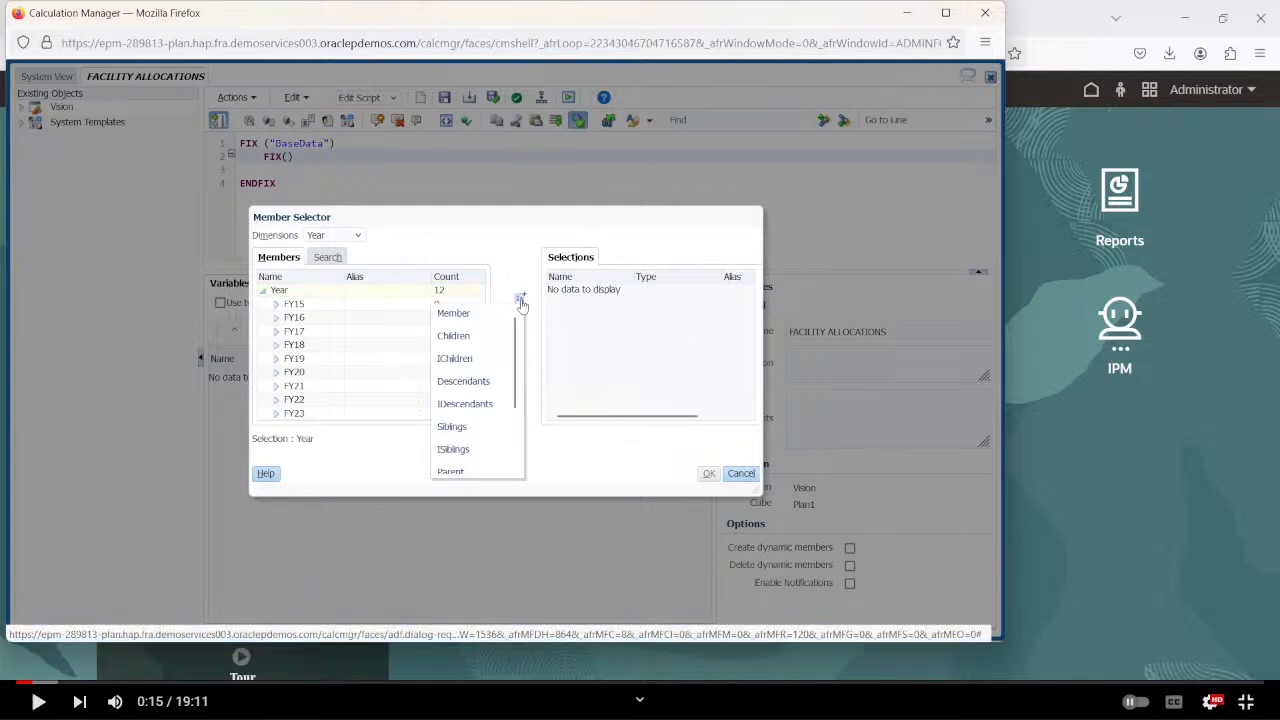
left_click(468, 404)
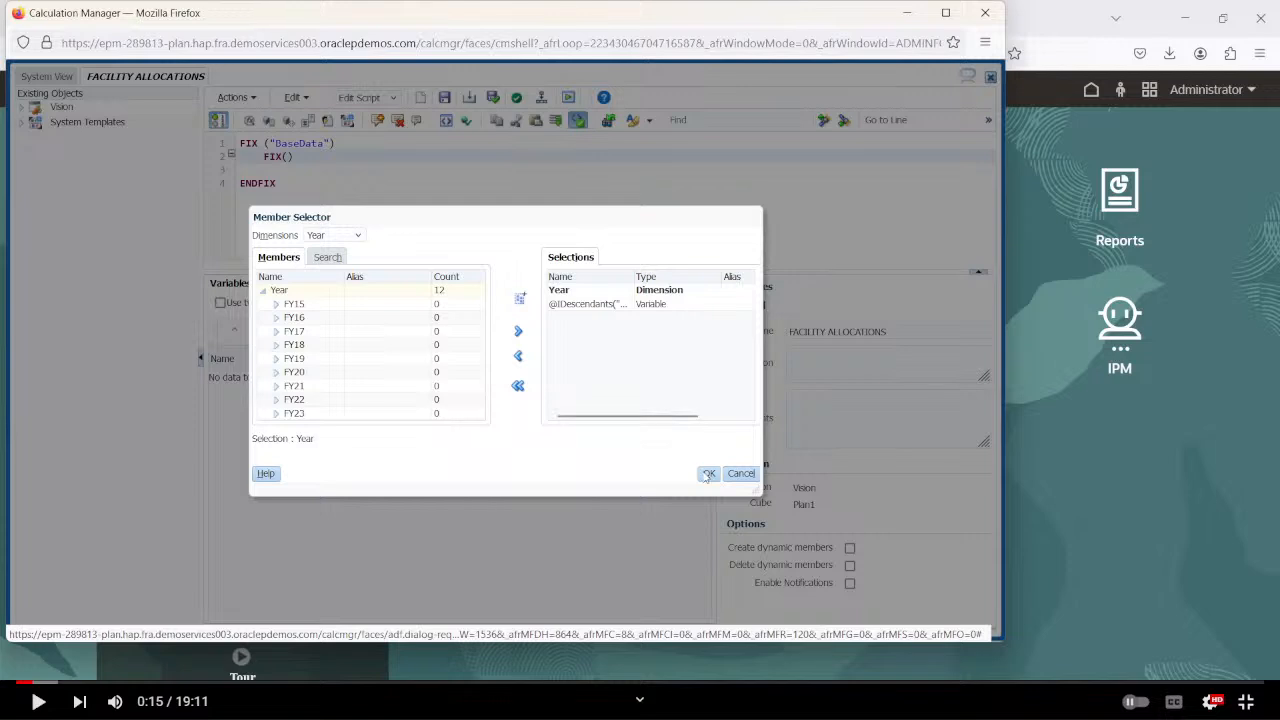
left_click(712, 475)
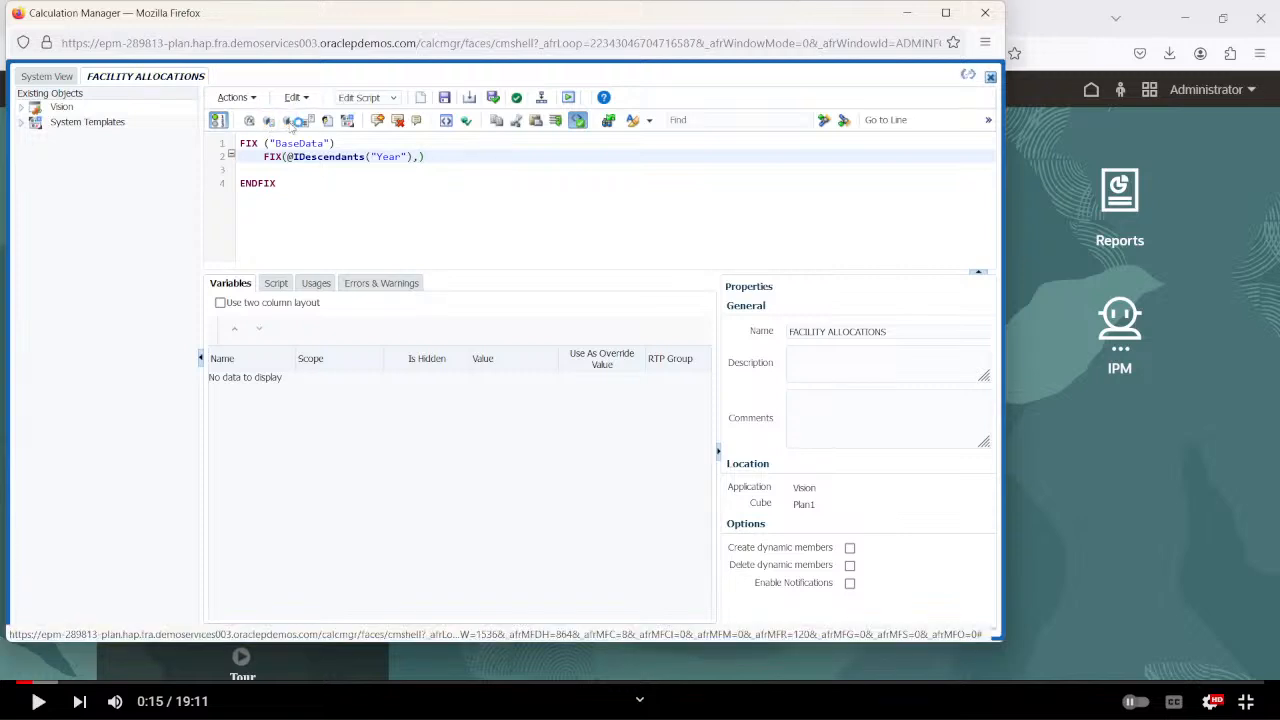
Reopen the Member Selector for the nested FIX and add the Plan member of the Scenario dimension to the selections.
left_click(288, 120)
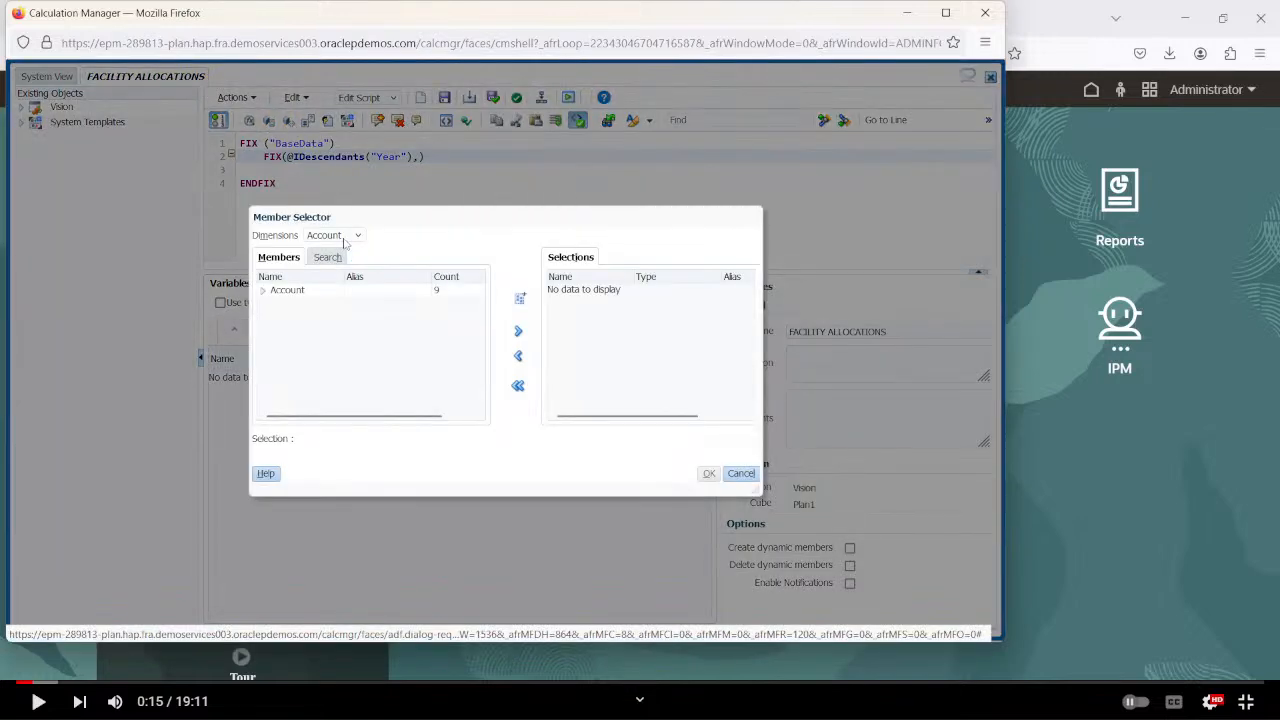
left_click(341, 235)
left_click(330, 324)
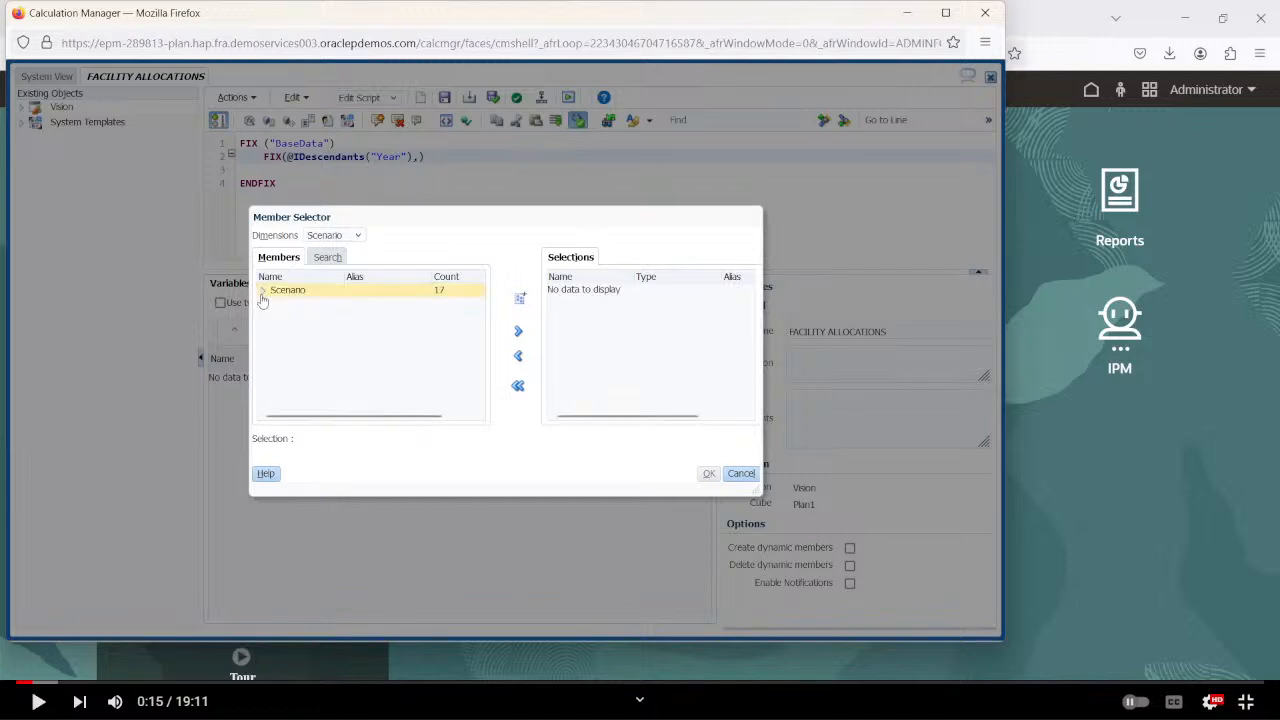
left_click(263, 291)
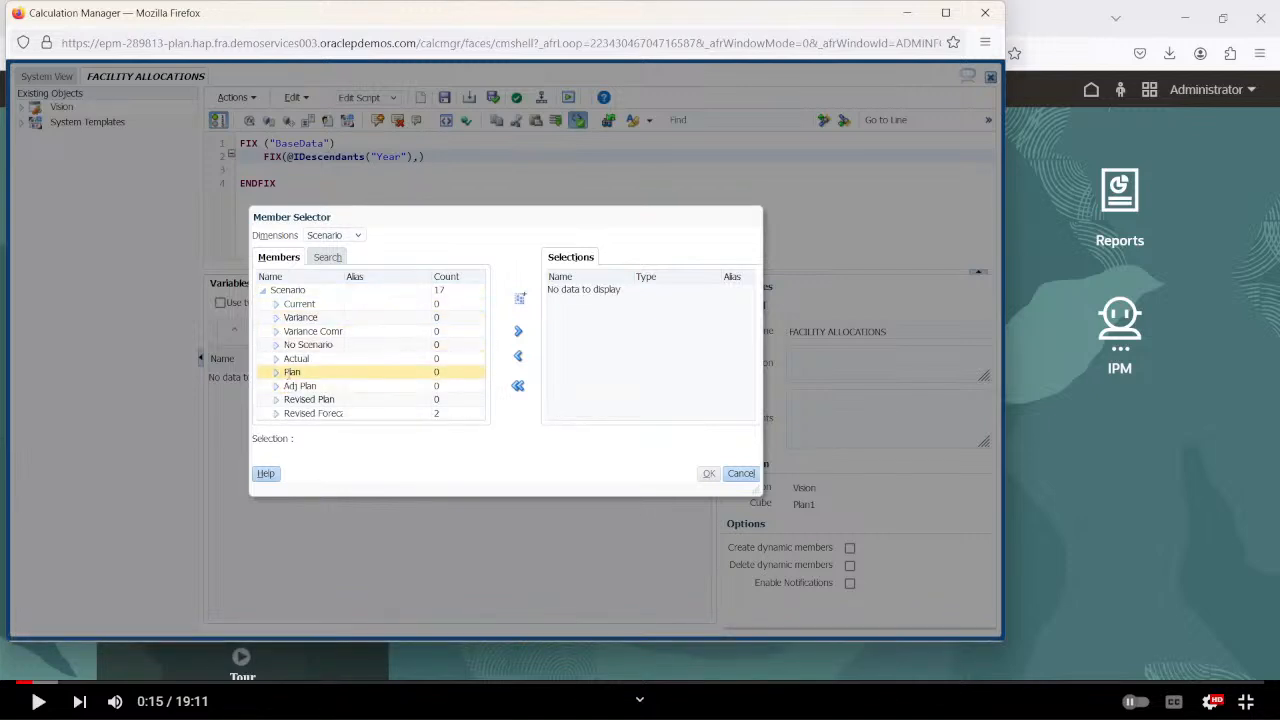
left_click(292, 372)
left_click(520, 333)
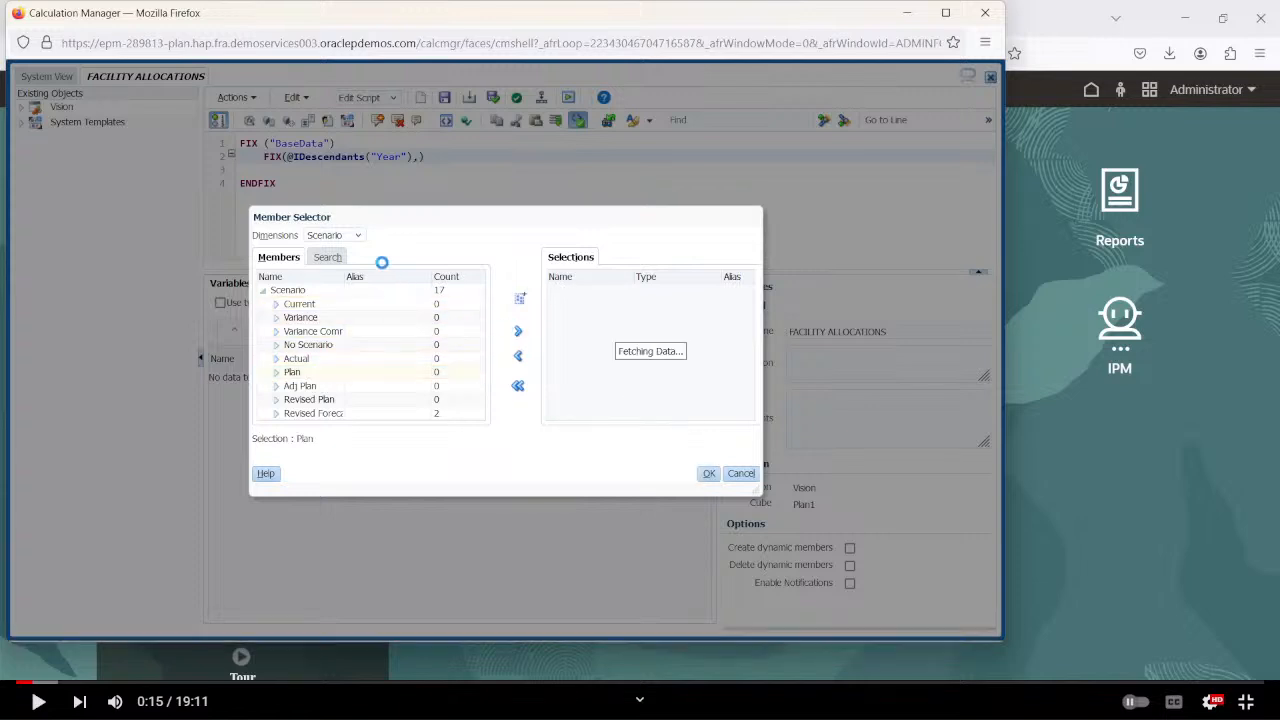
Add the Working member of the Version dimension to the selections.
left_click(357, 235)
left_click(326, 342)
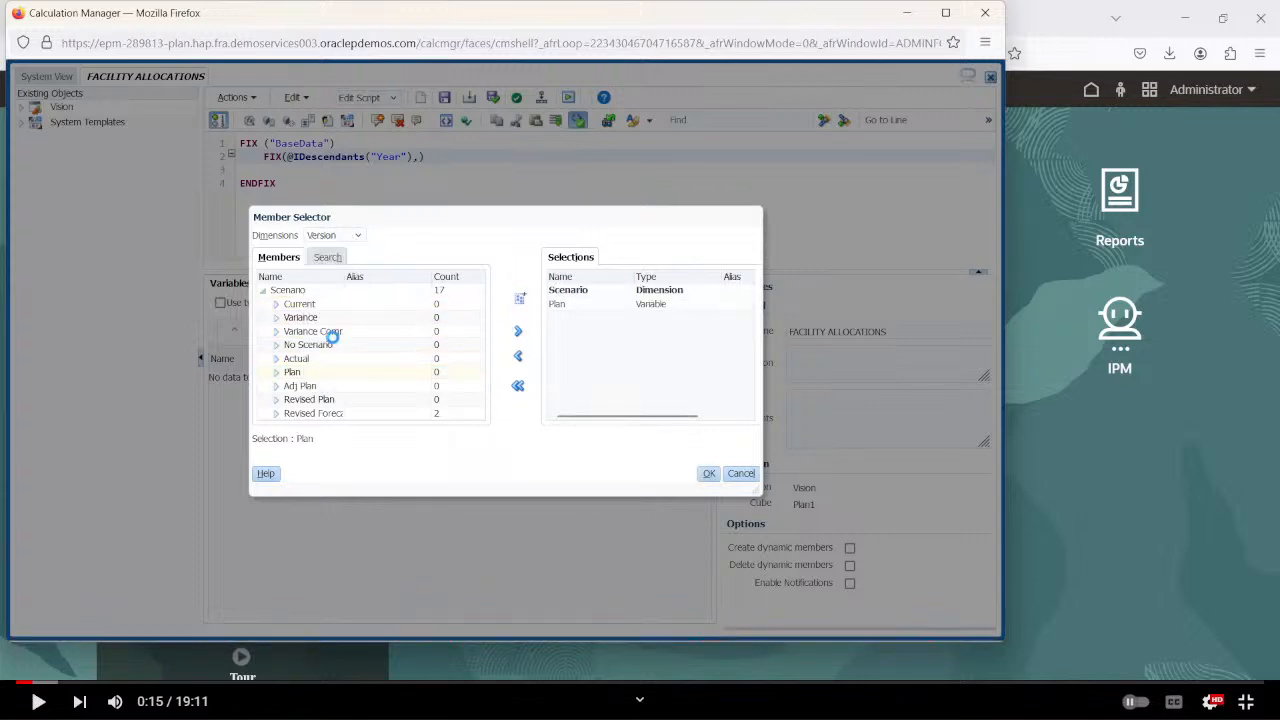
left_click(264, 292)
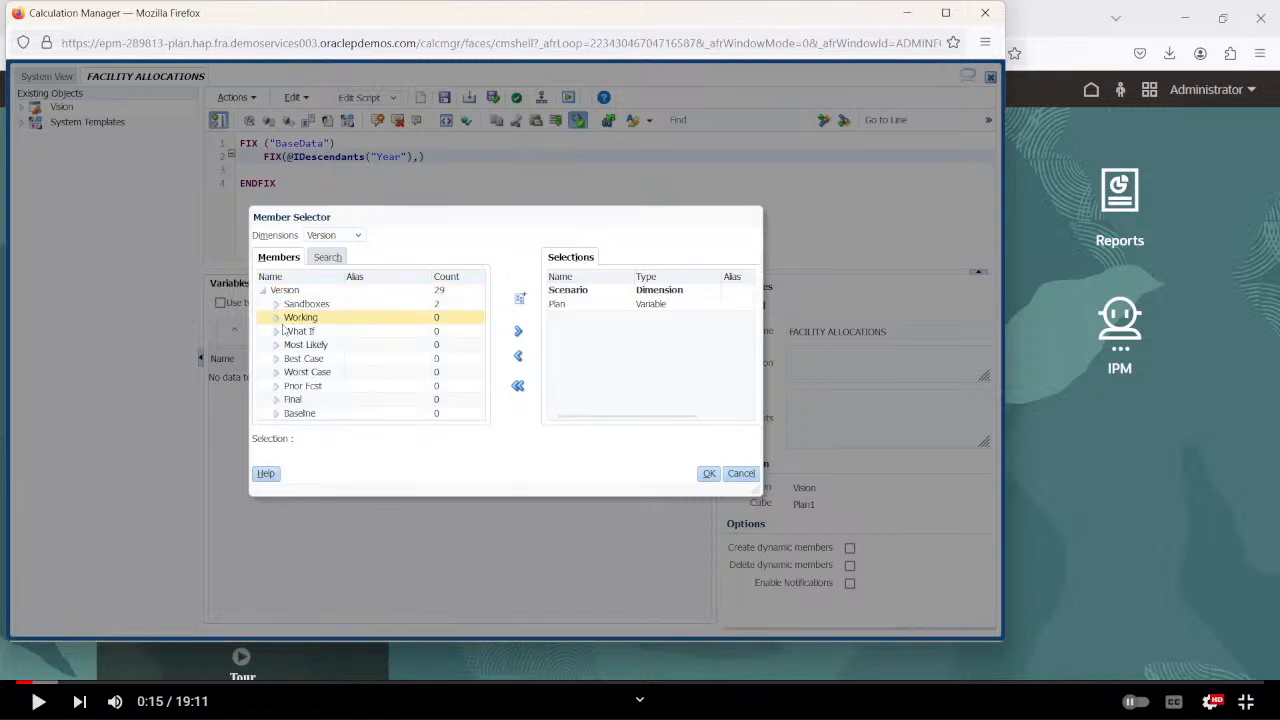
left_click(300, 317)
left_click(518, 333)
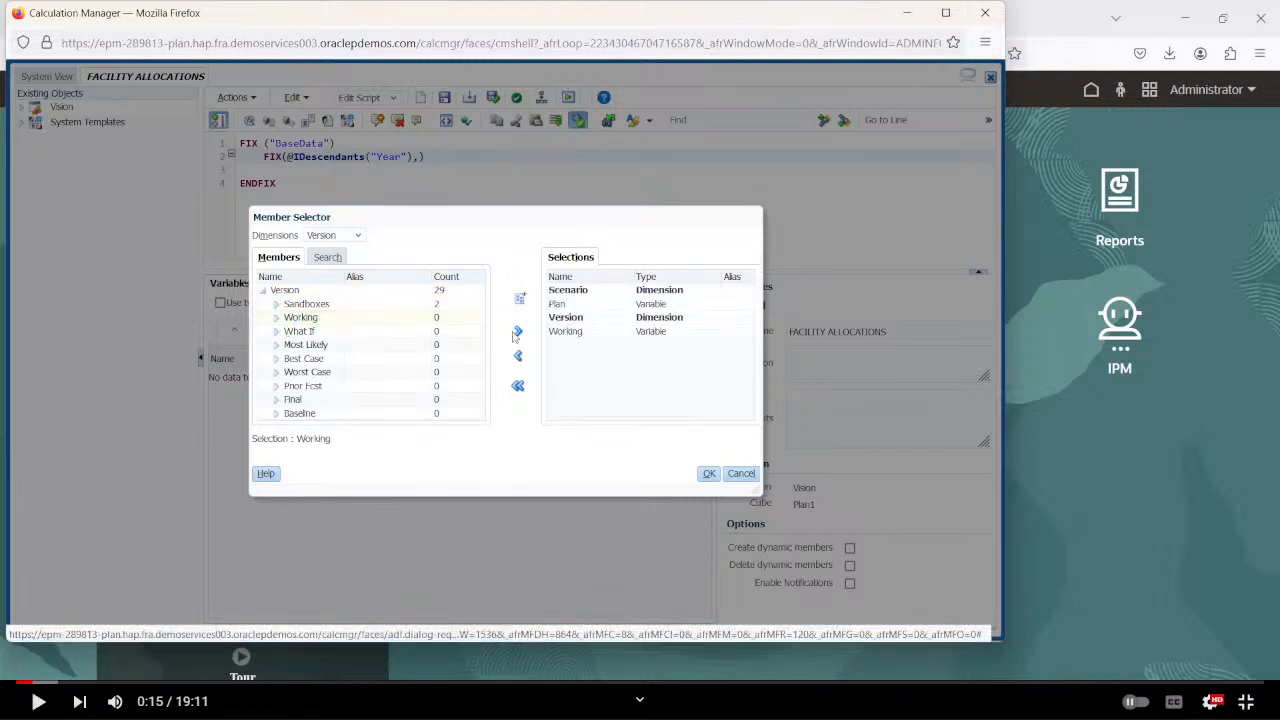
Add the inclusive descendants (IDescendants) of TD, under Total Entity in the Entity dimension, to the selections.
left_click(331, 236)
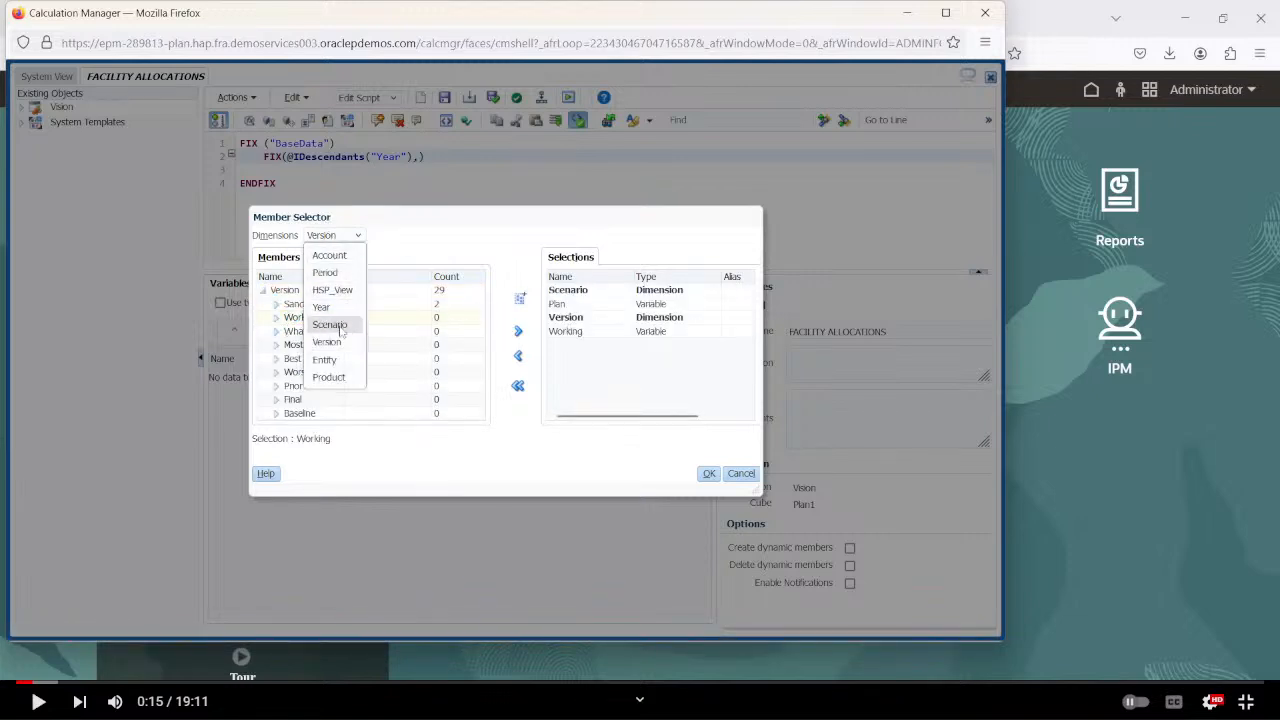
left_click(324, 360)
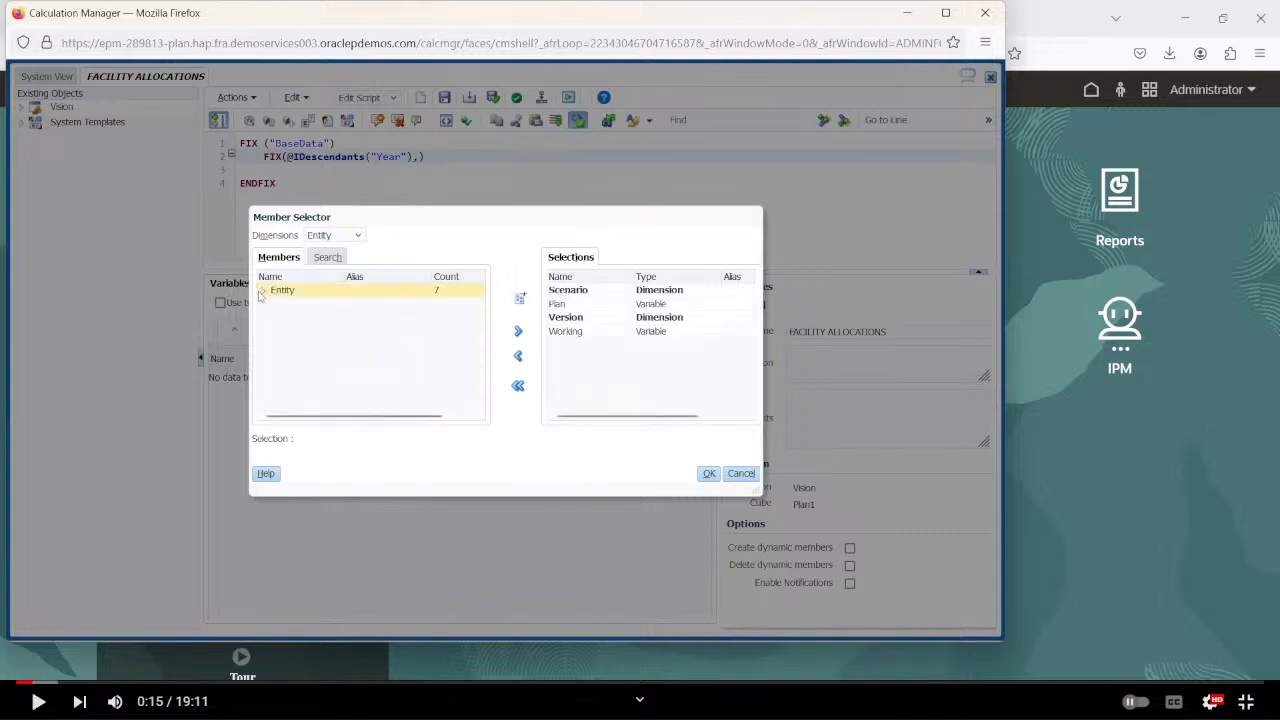
left_click(262, 291)
left_click(276, 305)
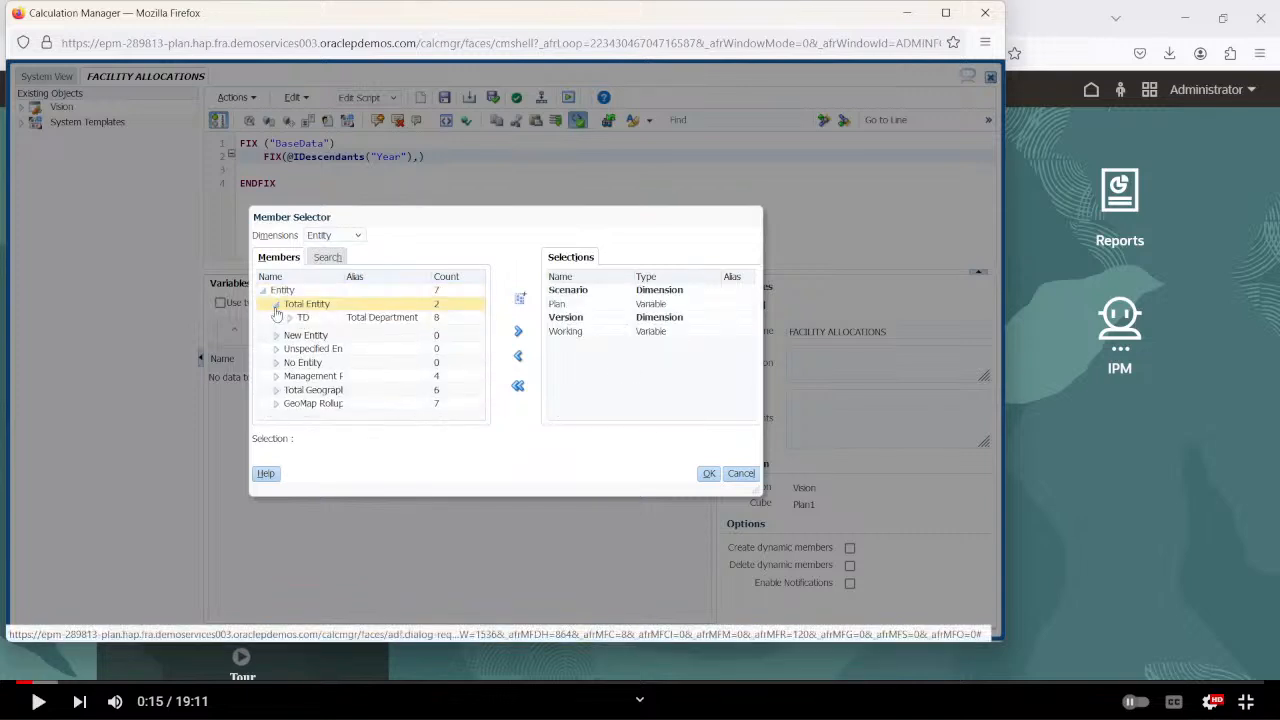
left_click(299, 318)
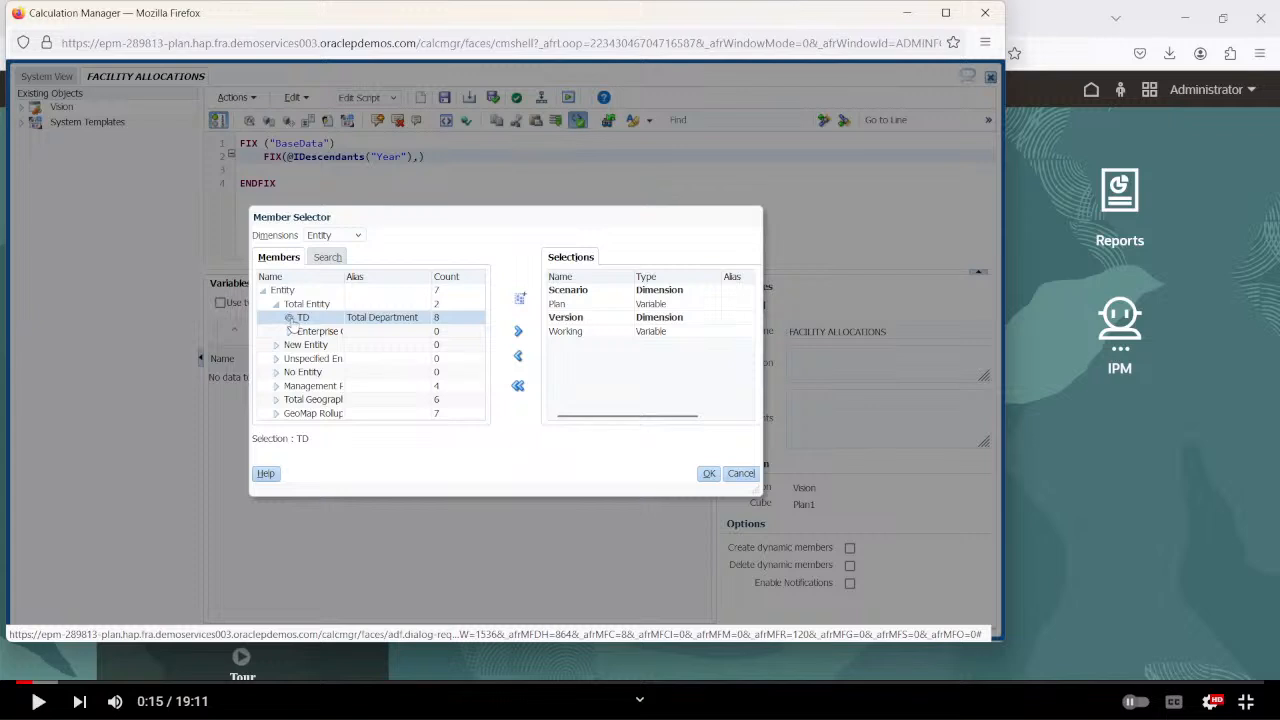
left_click(290, 317)
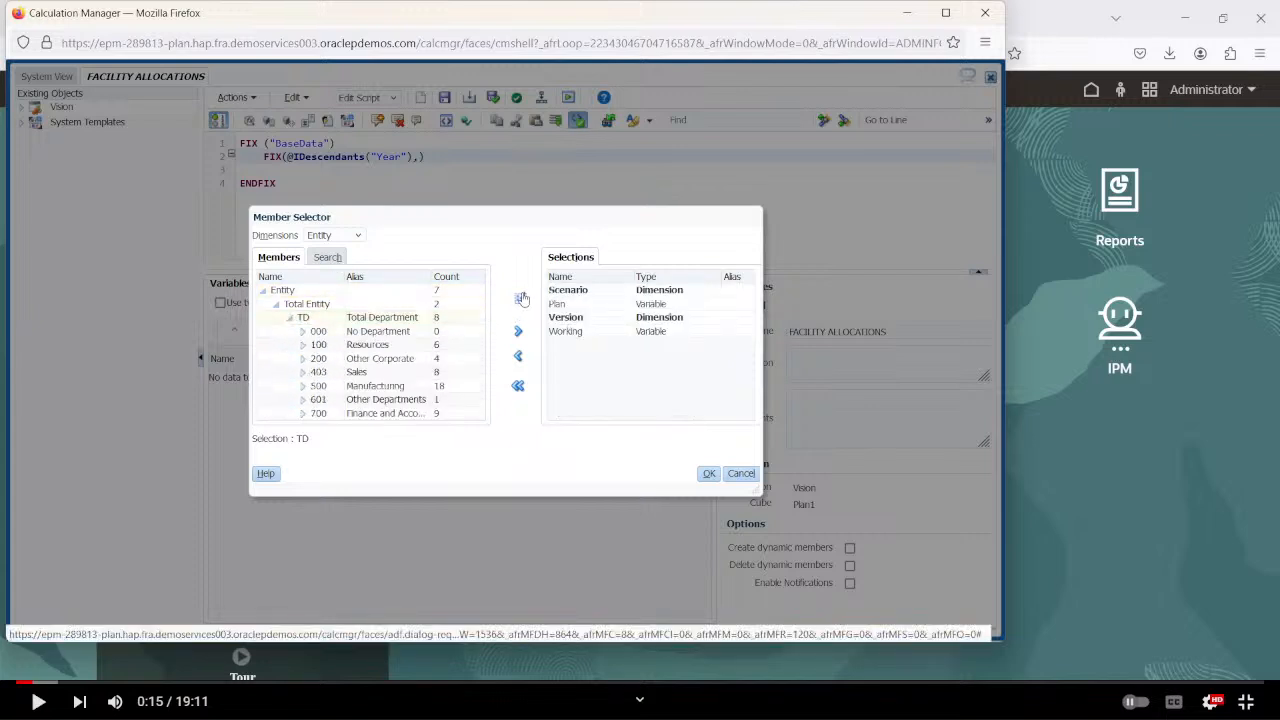
left_click(520, 298)
left_click(463, 405)
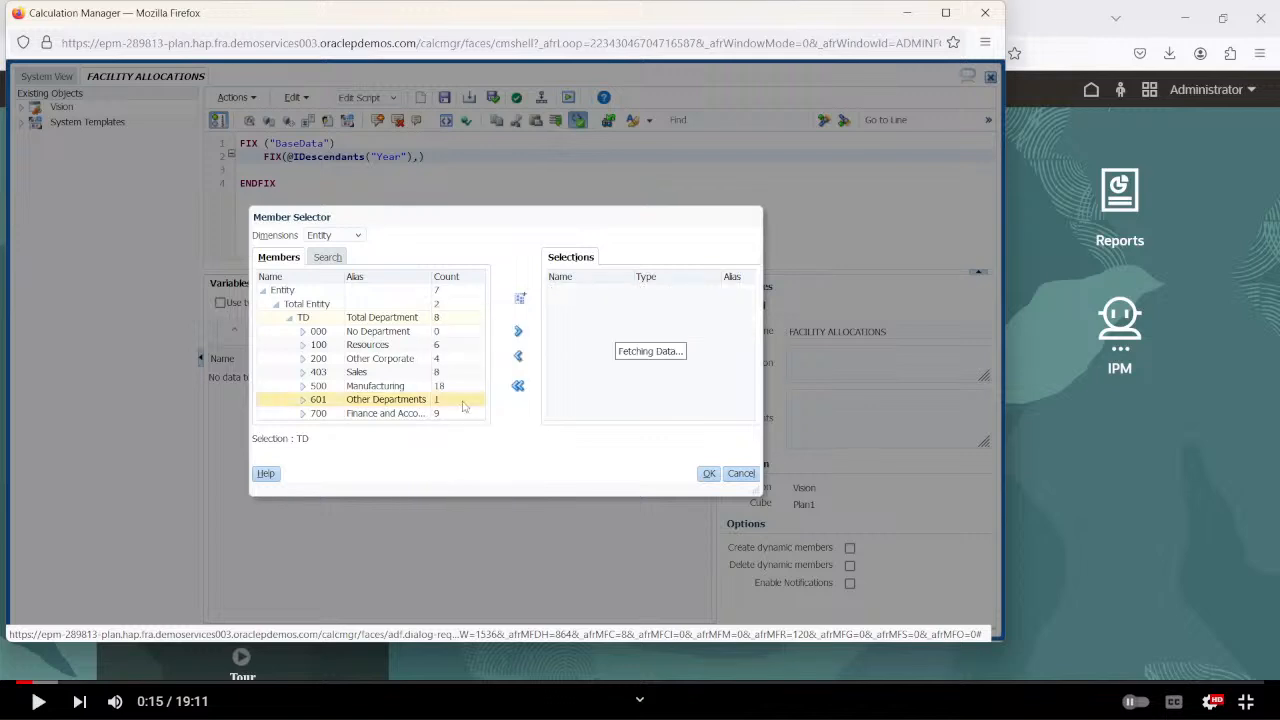
Add the inclusive descendants (IDescendants) of P_TP1, under P_TP in the Product dimension, to the selections.
left_click(348, 236)
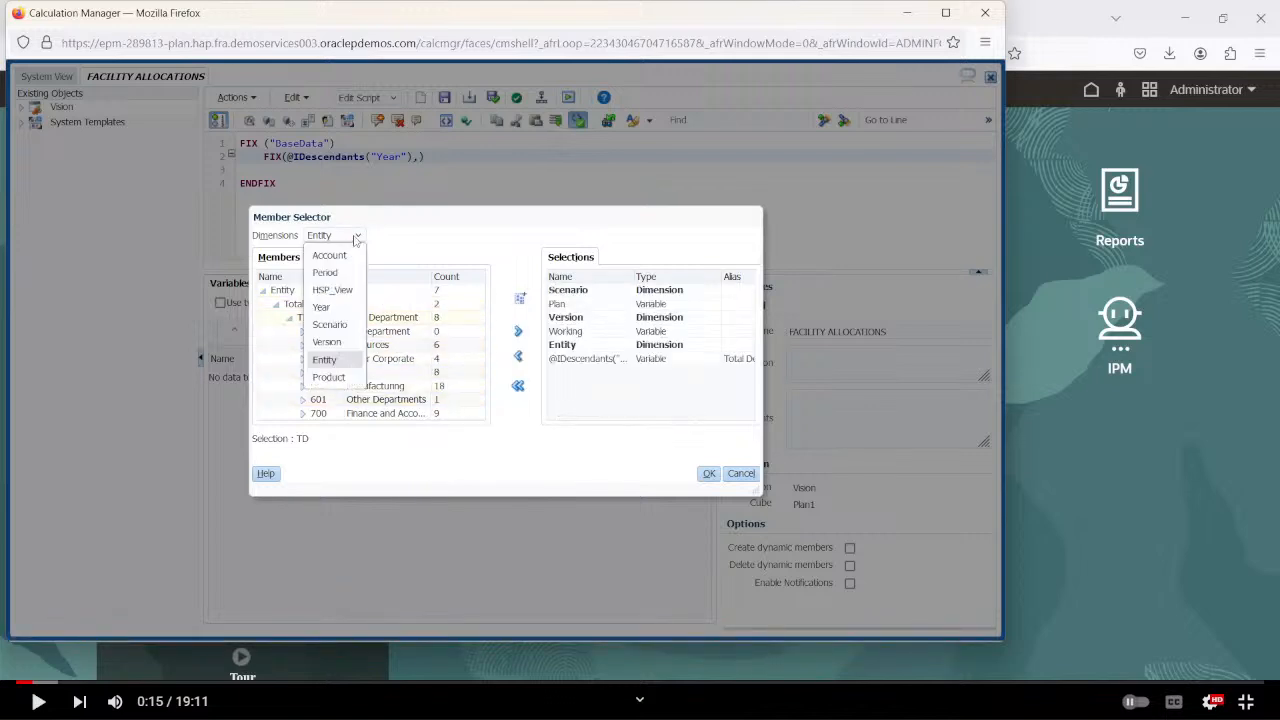
left_click(329, 377)
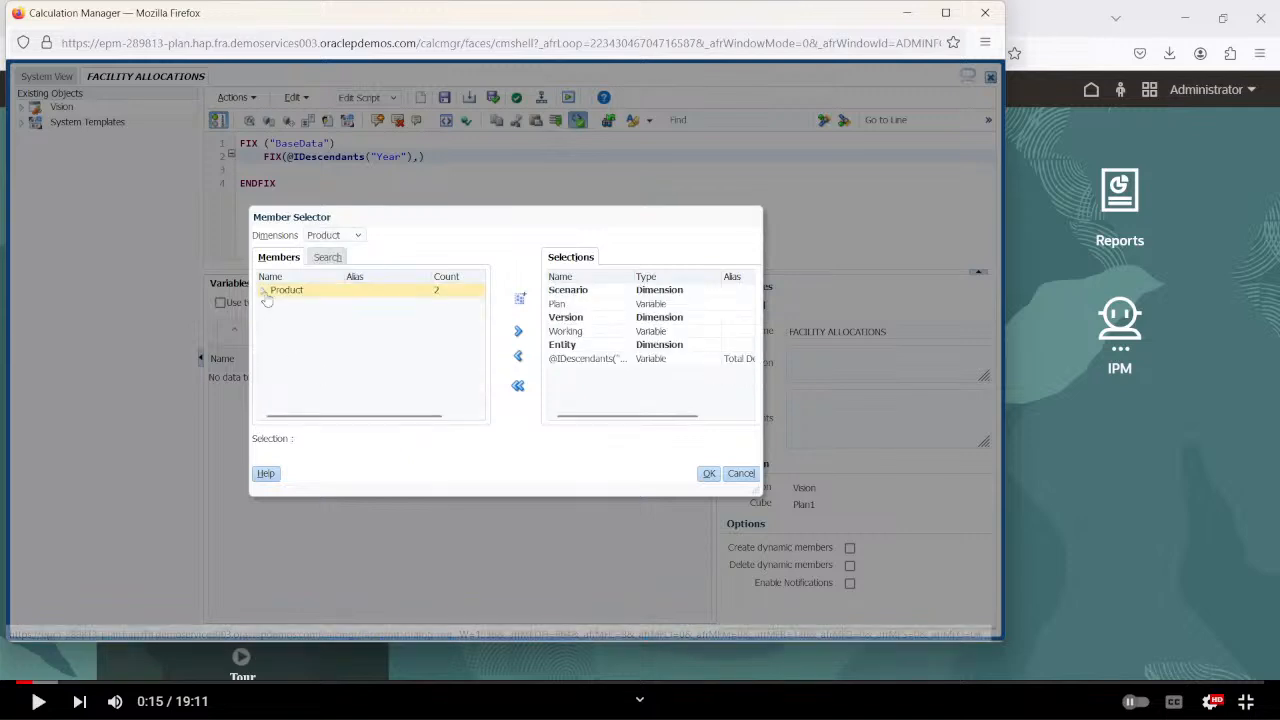
left_click(263, 290)
left_click(276, 304)
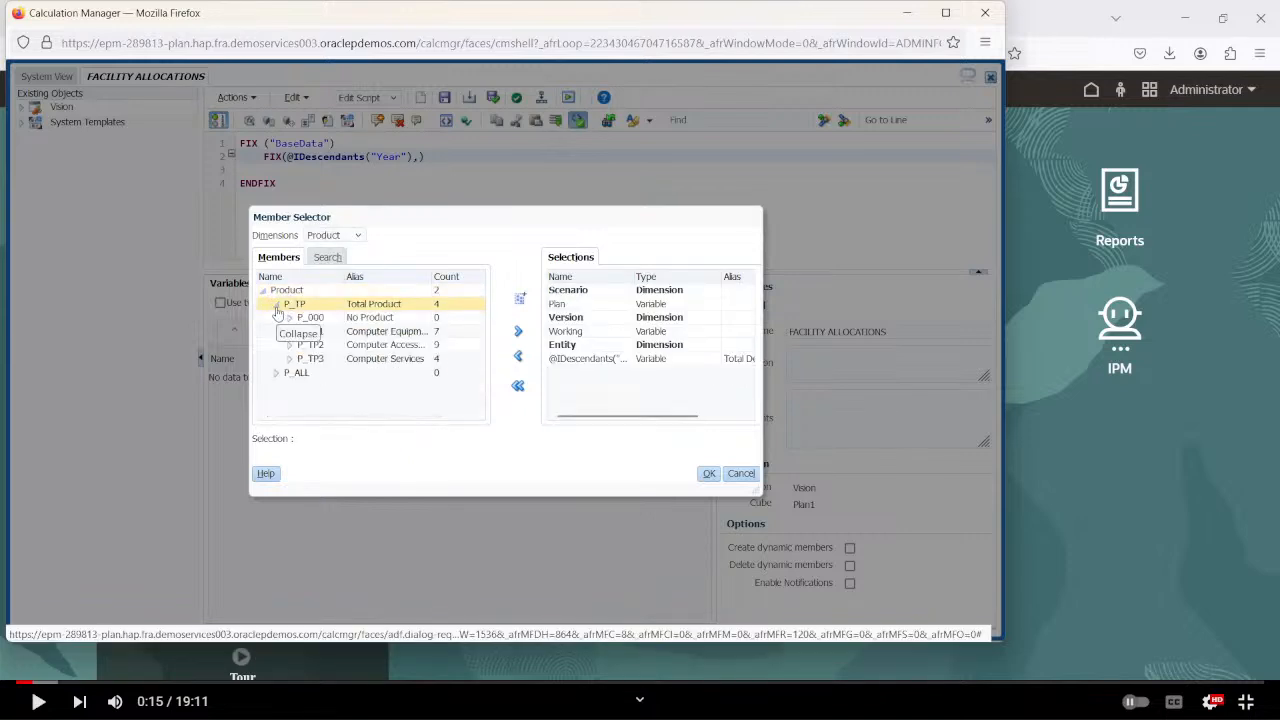
left_click(288, 318)
left_click(290, 331)
left_click(288, 333)
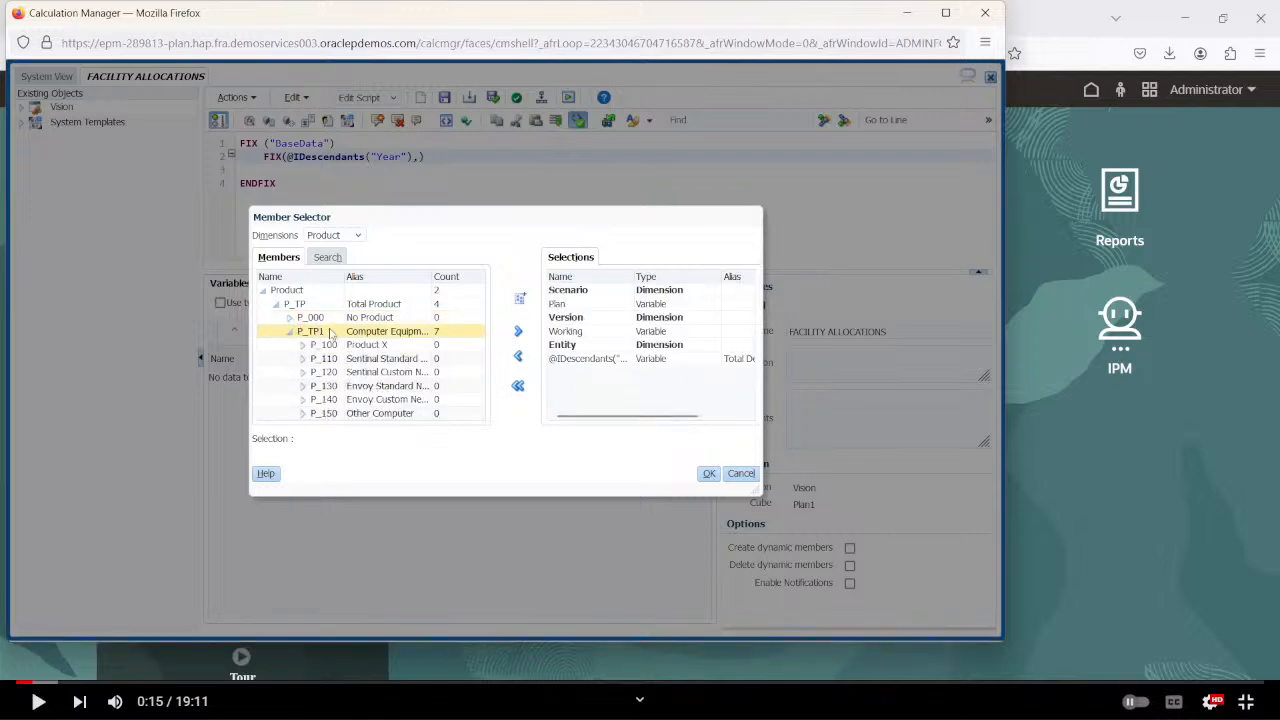
left_click(331, 332)
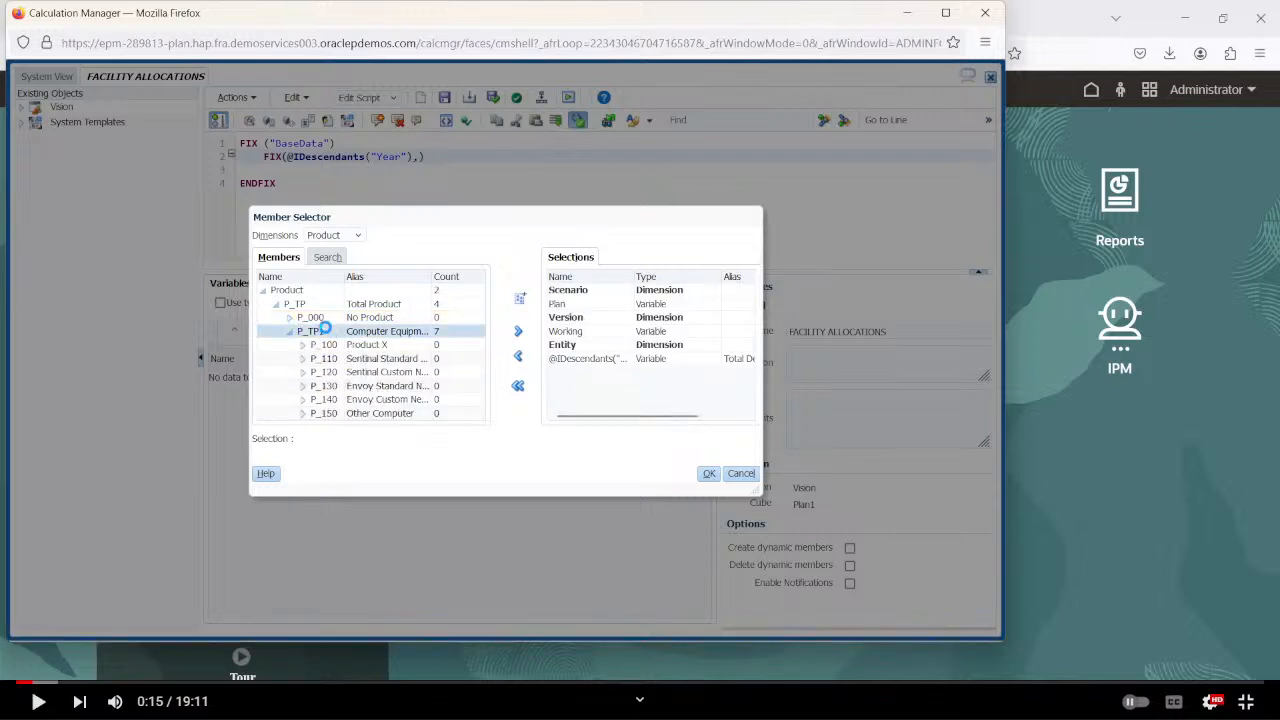
left_click(521, 306)
left_click(471, 401)
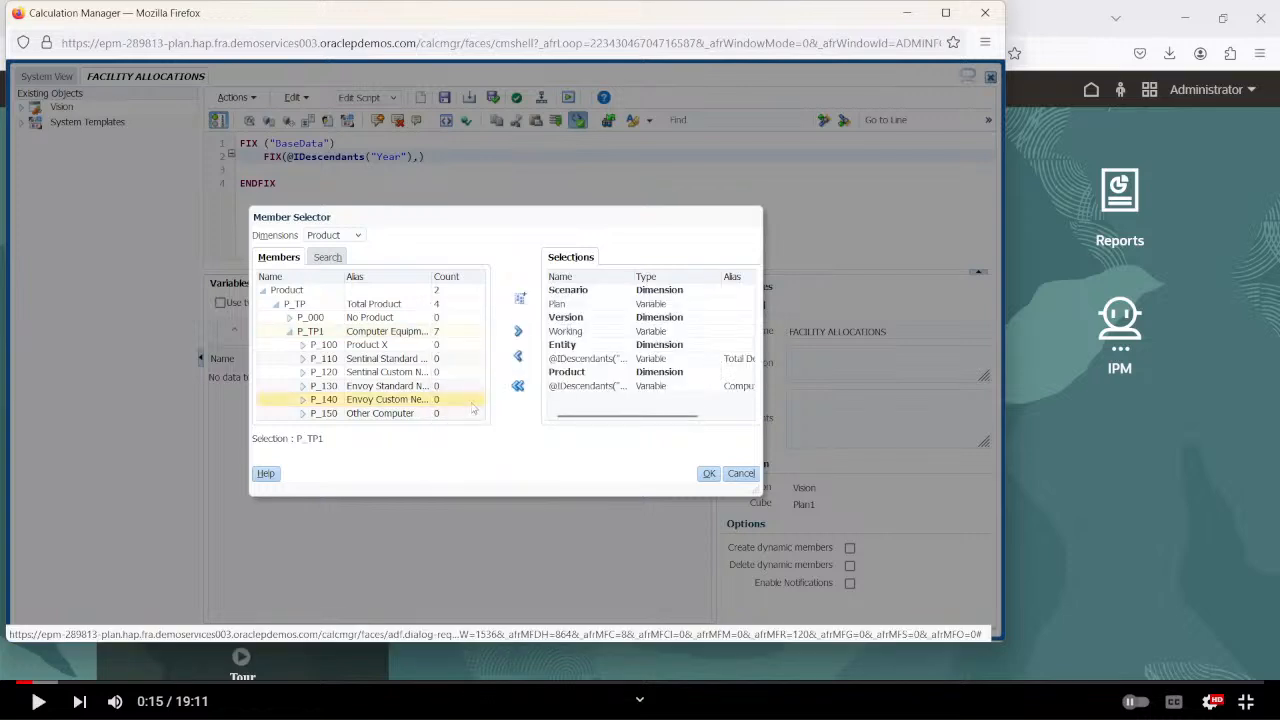
Remove the Product selection, add the inclusive descendants of P_TP1 again, and insert all selected members into the nested FIX.
left_click(590, 385)
left_click(518, 356)
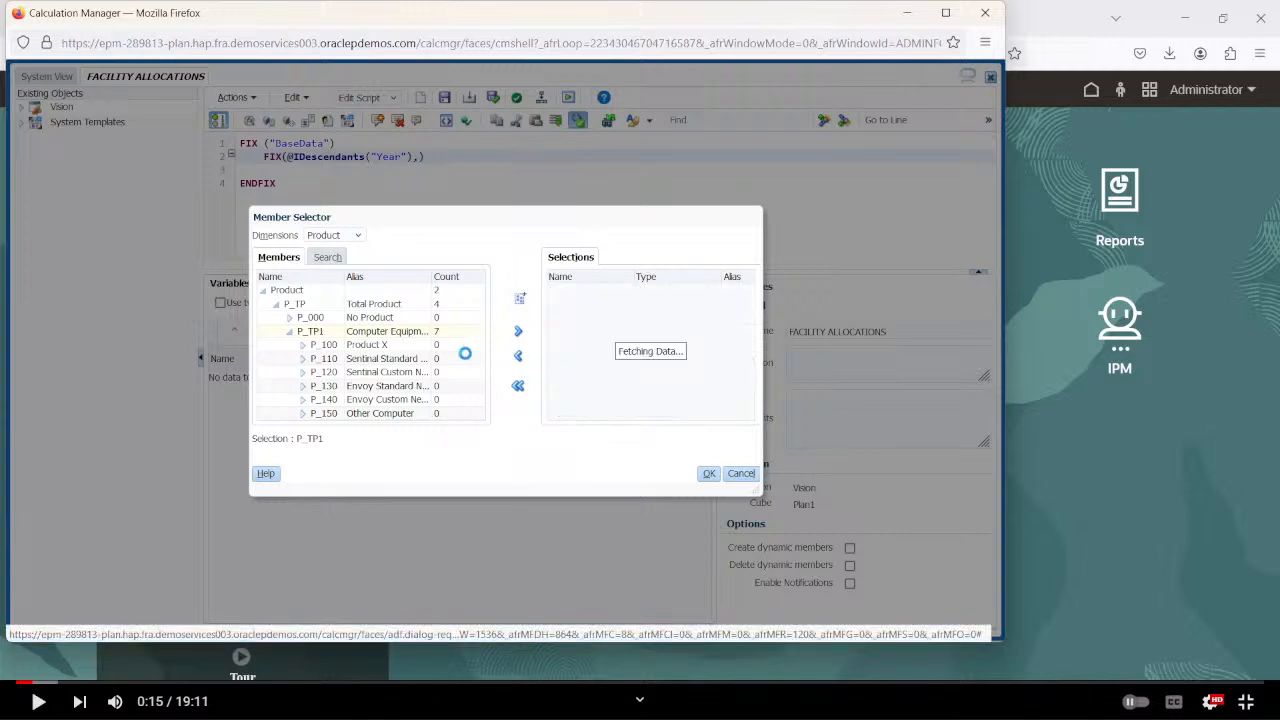
left_click(521, 300)
left_click(476, 403)
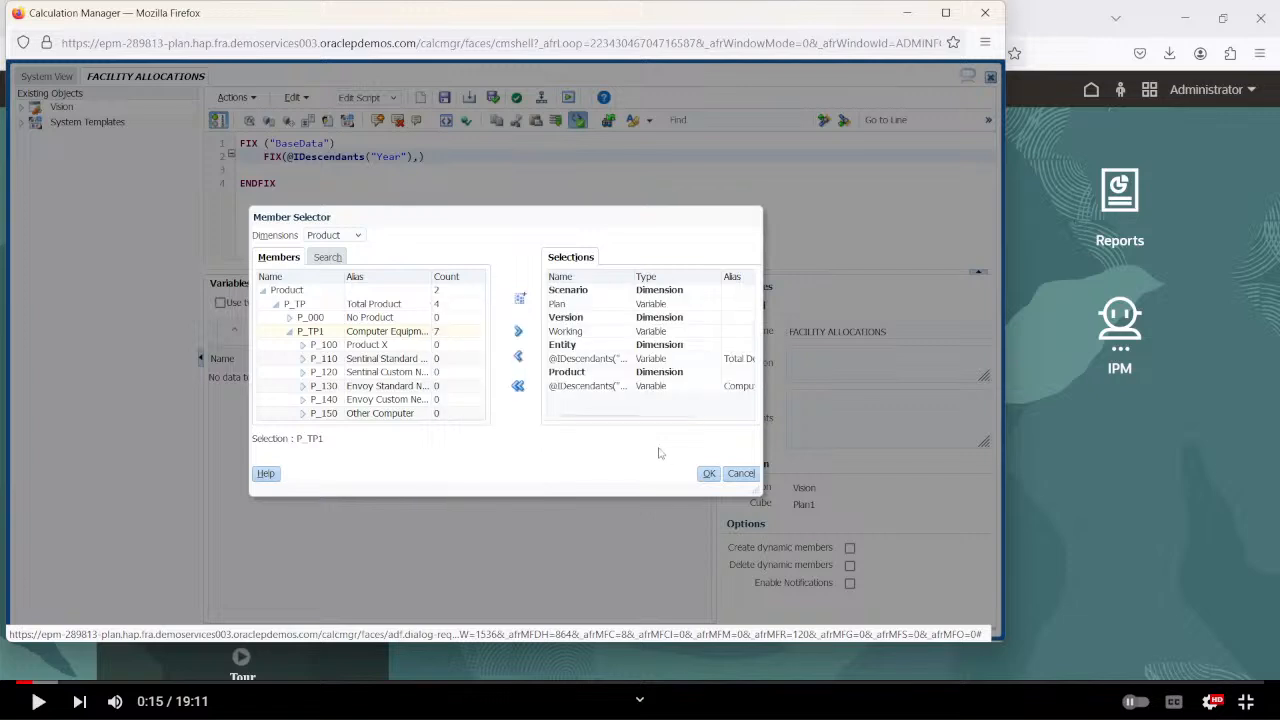
left_click(706, 474)
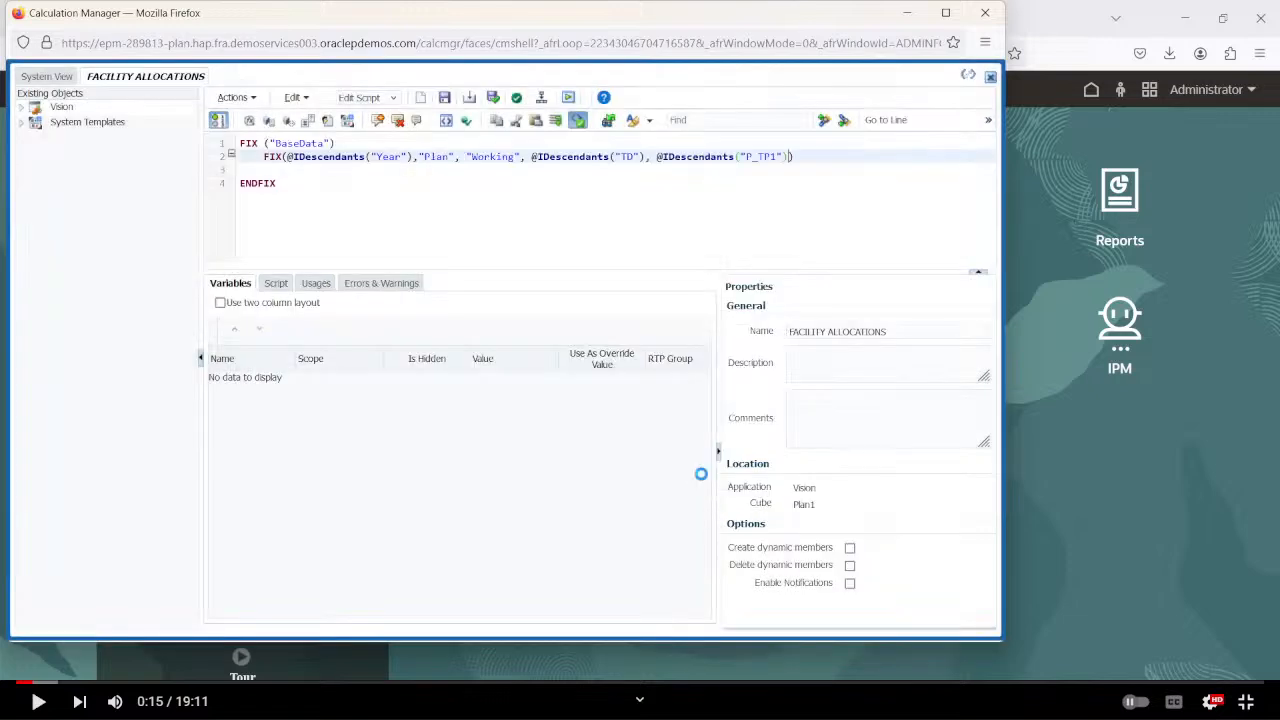
Close the nested FIX with an ENDFIX line and add an empty line above it for the block's body.
left_click(271, 175)
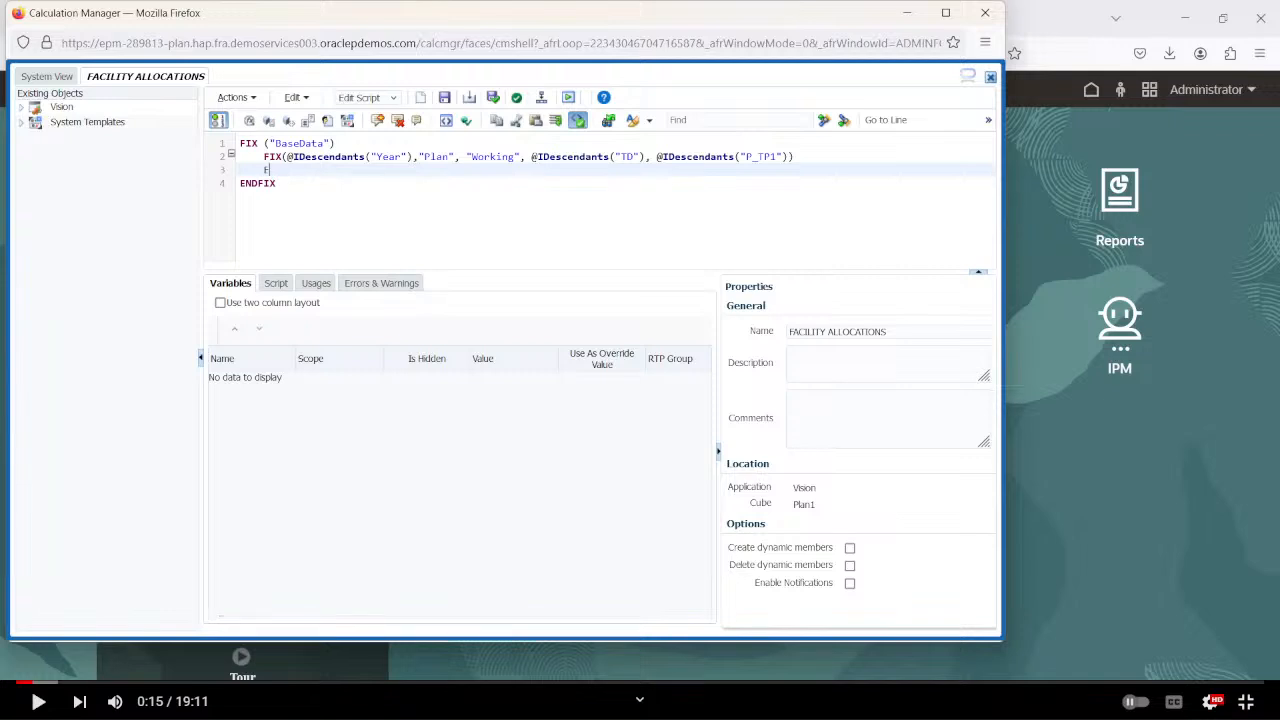
left_click(294, 157)
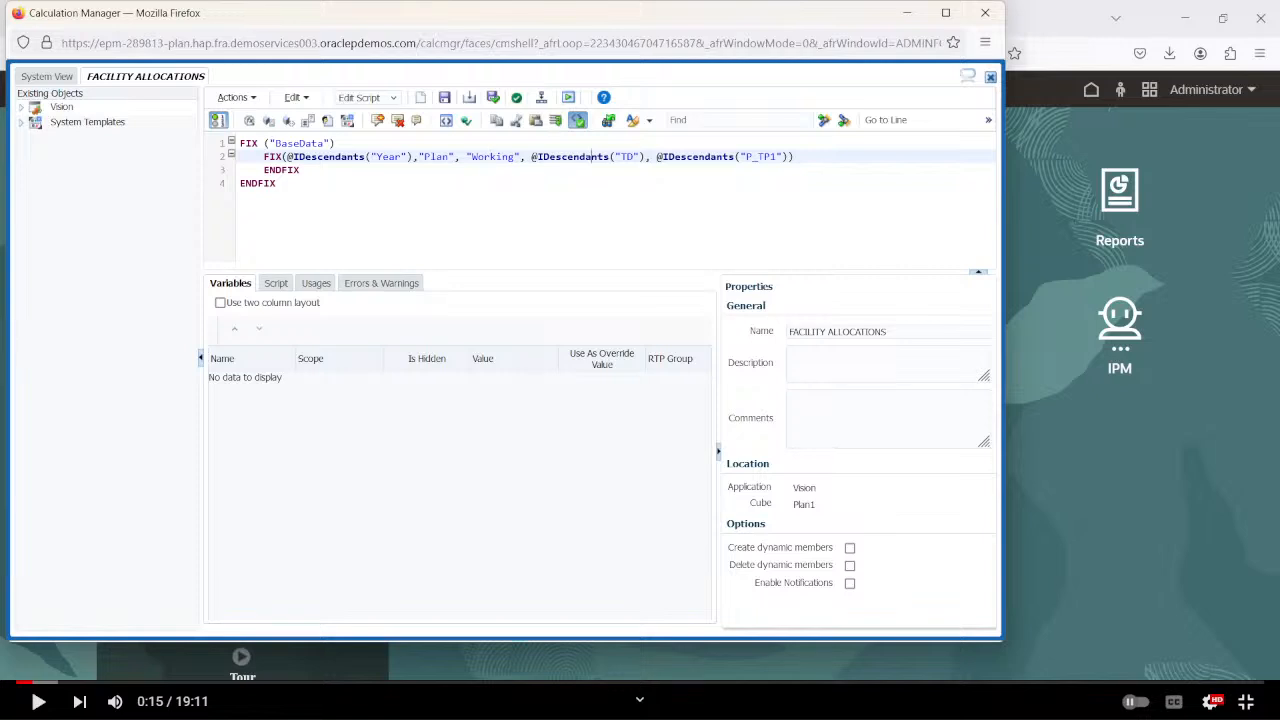
key("Right")
key("Right")
key("Right")
key("Right")
key("Right")
key("Right")
key("Up")
key("Return")
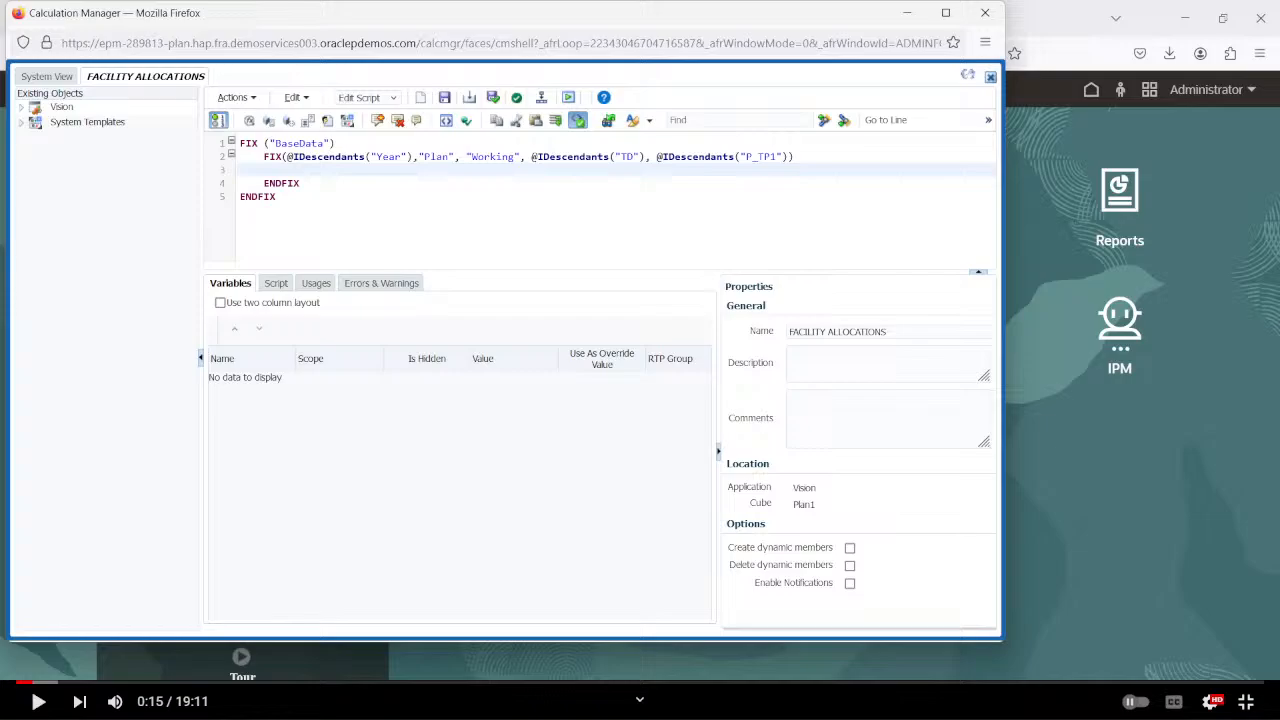
Switch to the Facility Allocation workbook in Excel and look through Sheet2 and Sheet1, returning to the Facility Allocation sheet.
key("alt+Tab")
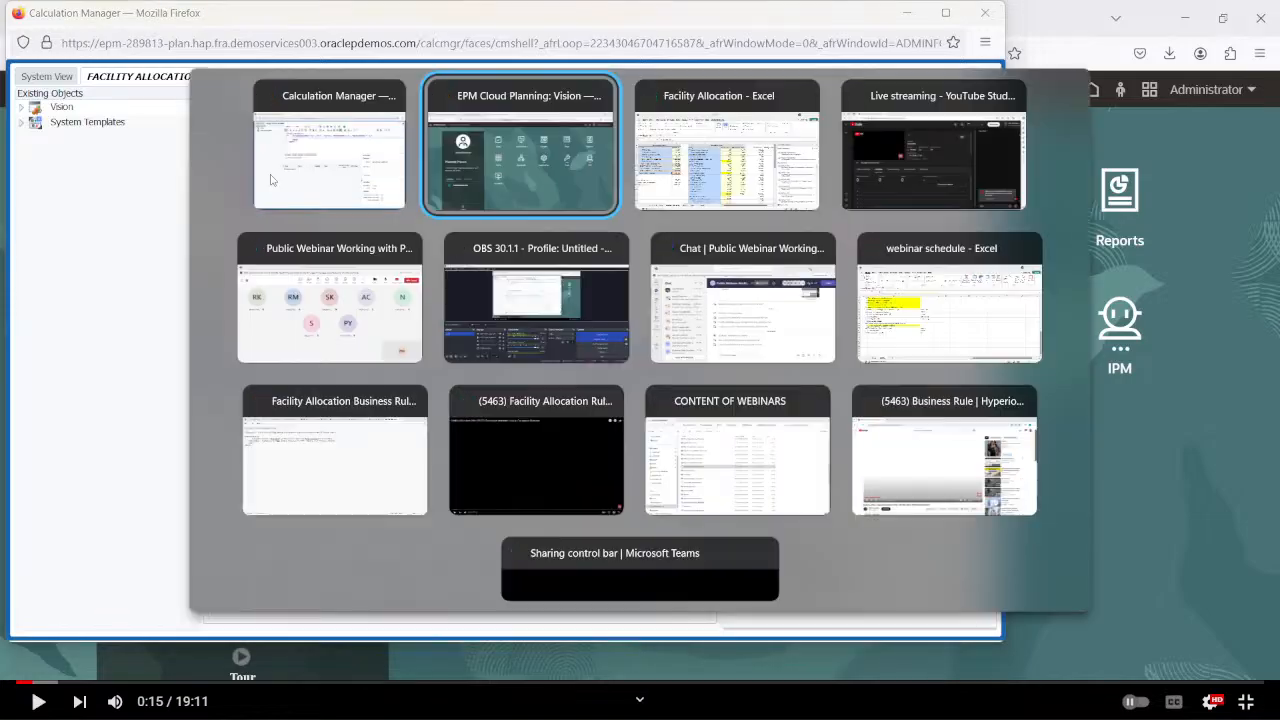
key("alt+Tab")
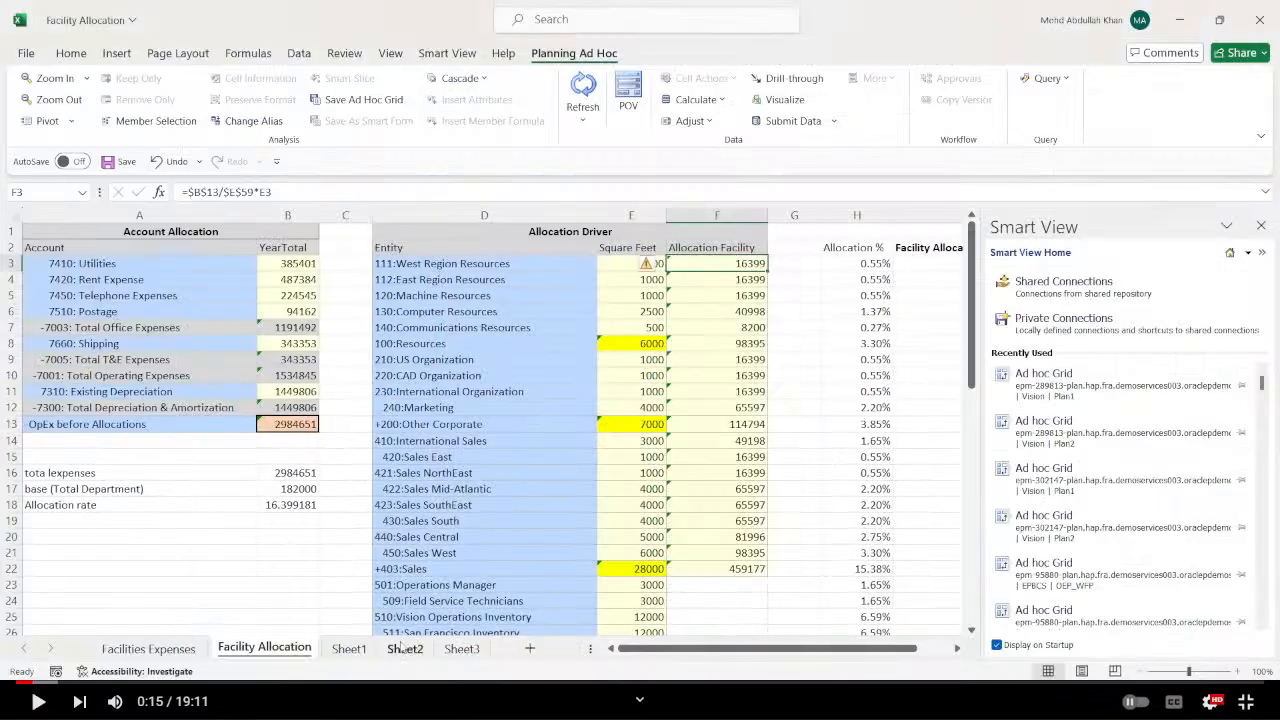
left_click(403, 648)
left_click(400, 566)
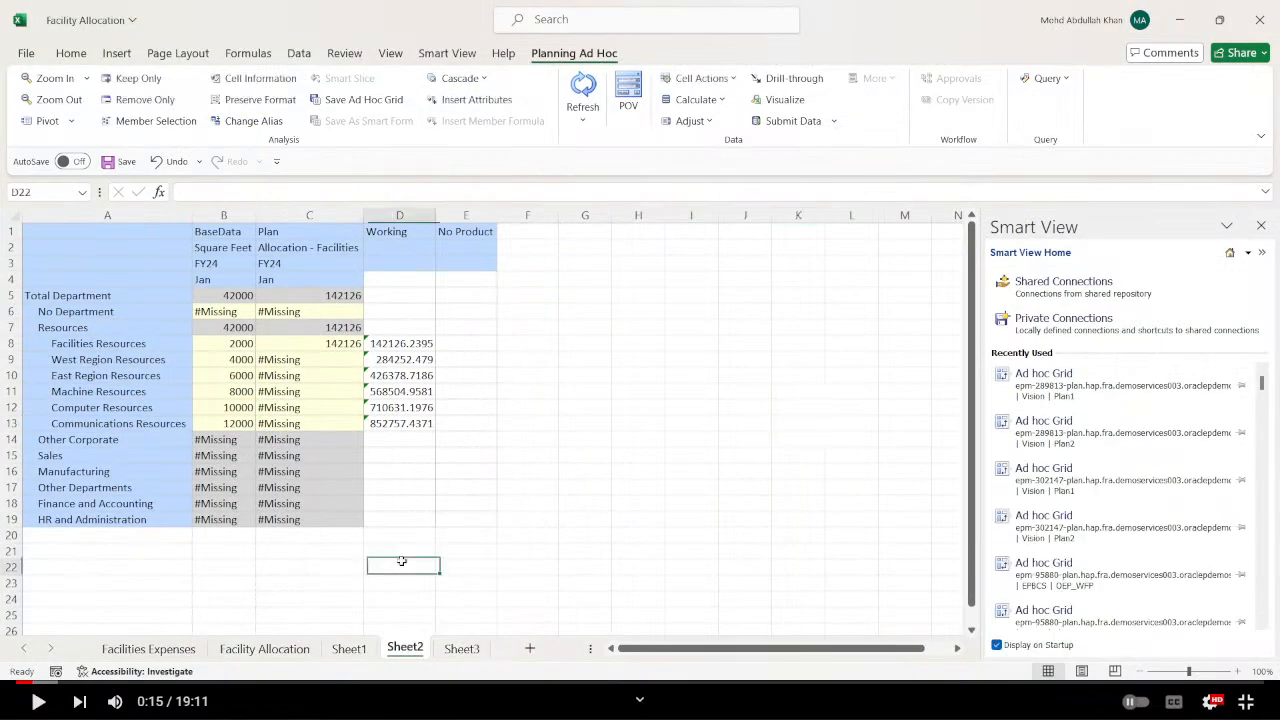
left_click(346, 649)
left_click(265, 649)
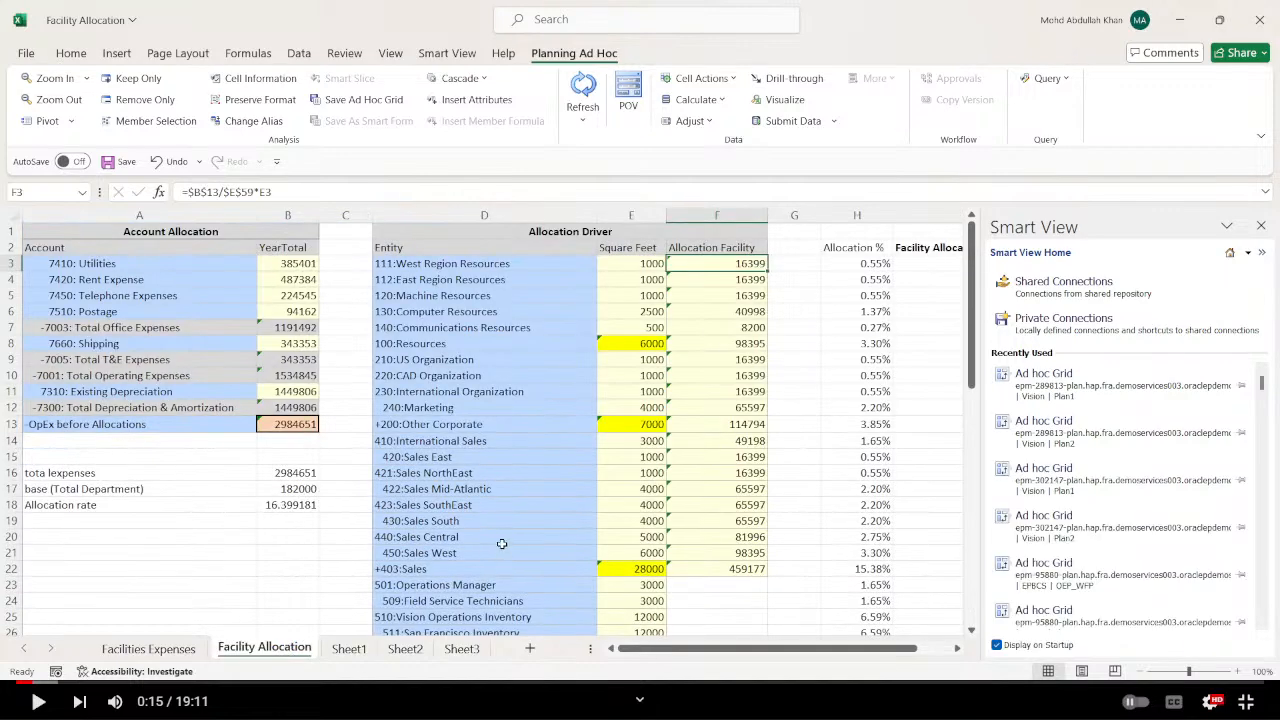
Check the Allocation Facility column header in the Facility Allocation sheet, and return to Calculation Manager.
left_click(737, 247)
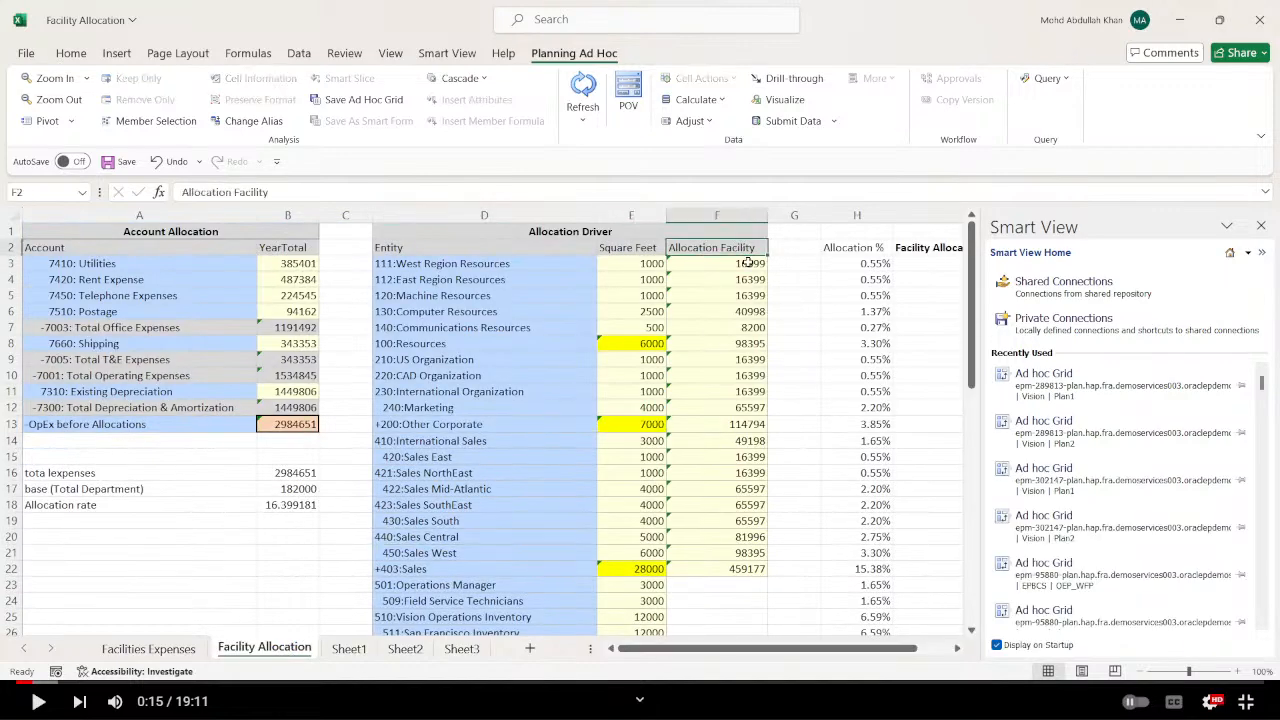
left_click(284, 193)
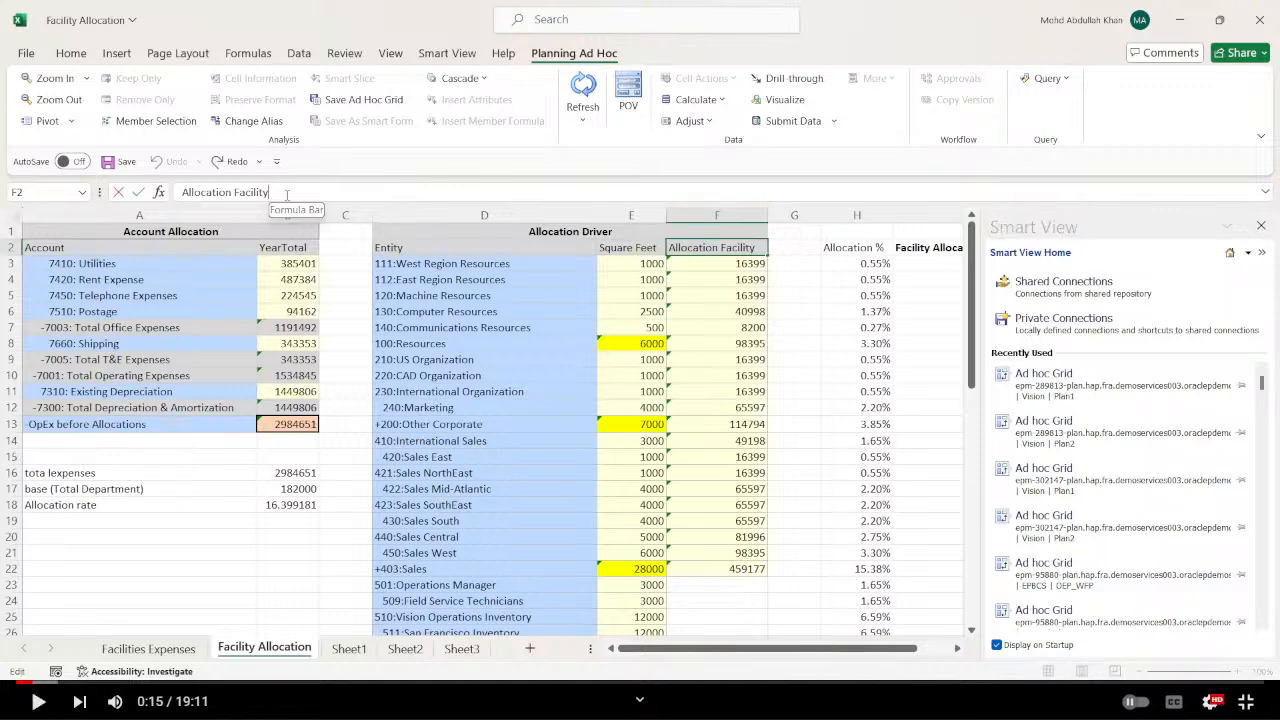
key("alt+Tab")
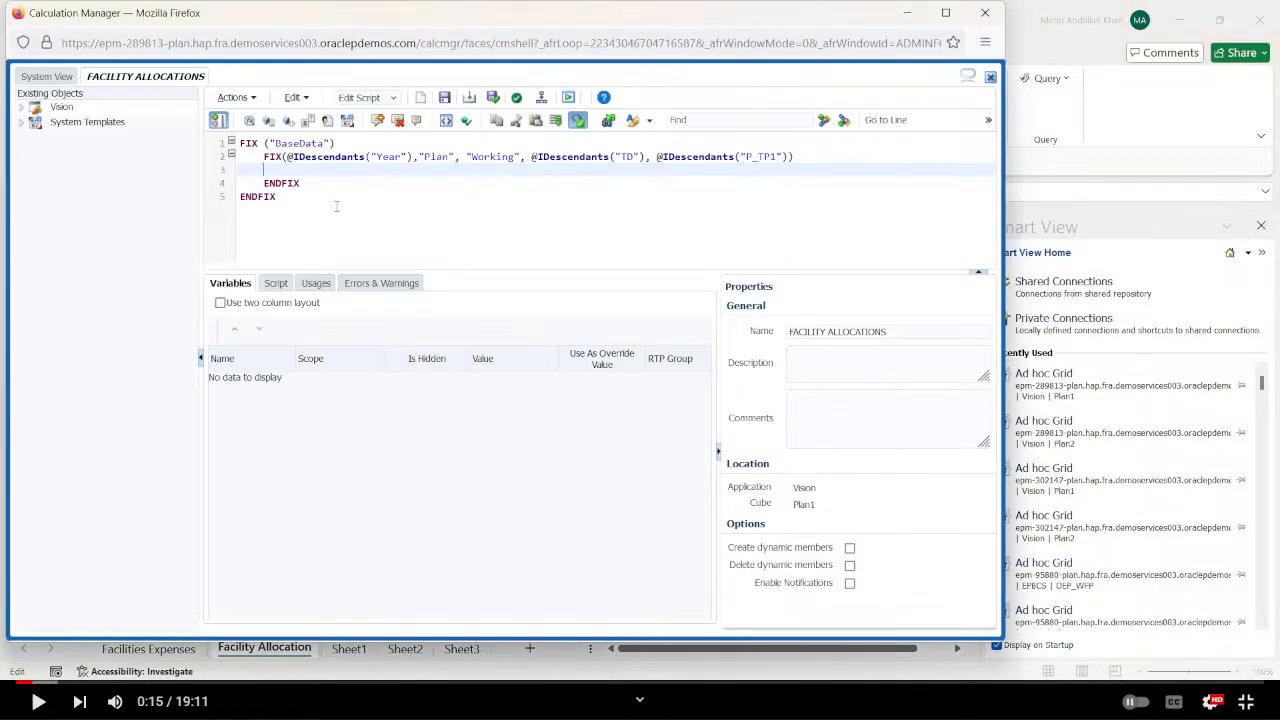
Search the Account dimension for "allocation" and insert the member Allocation - Facilities on the empty line inside the nested FIX.
left_click(289, 120)
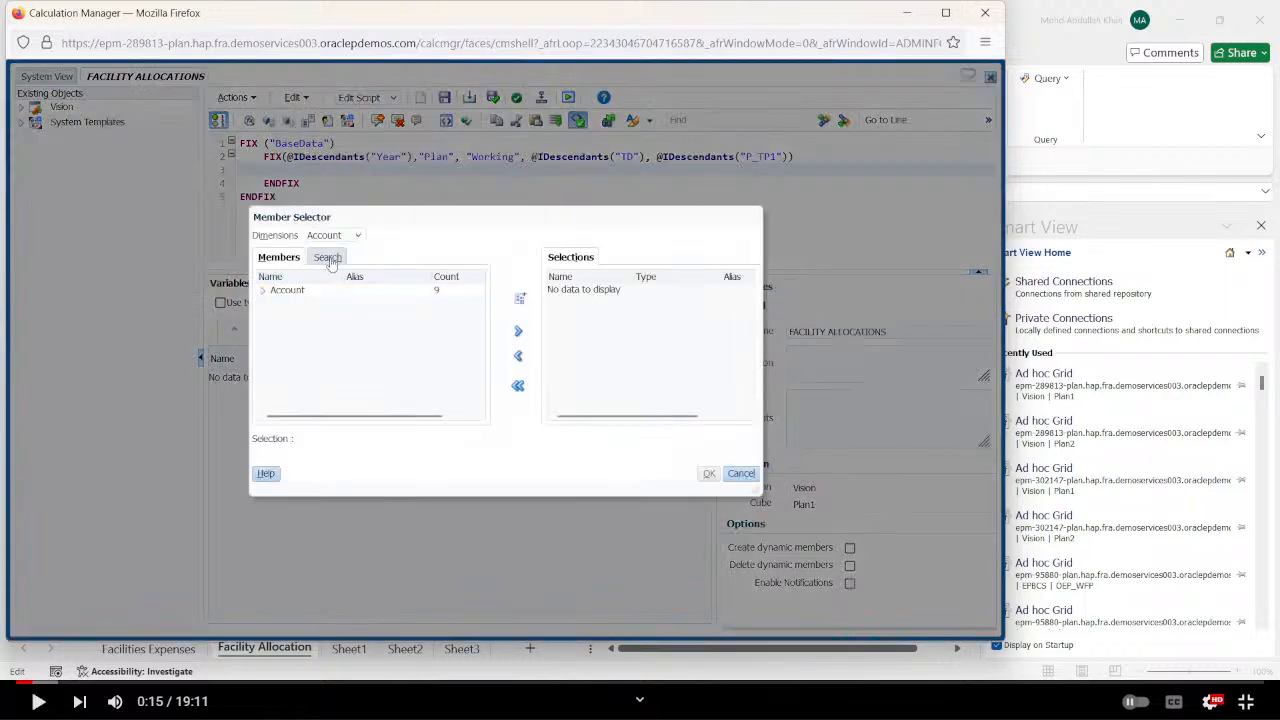
left_click(327, 257)
type("a")
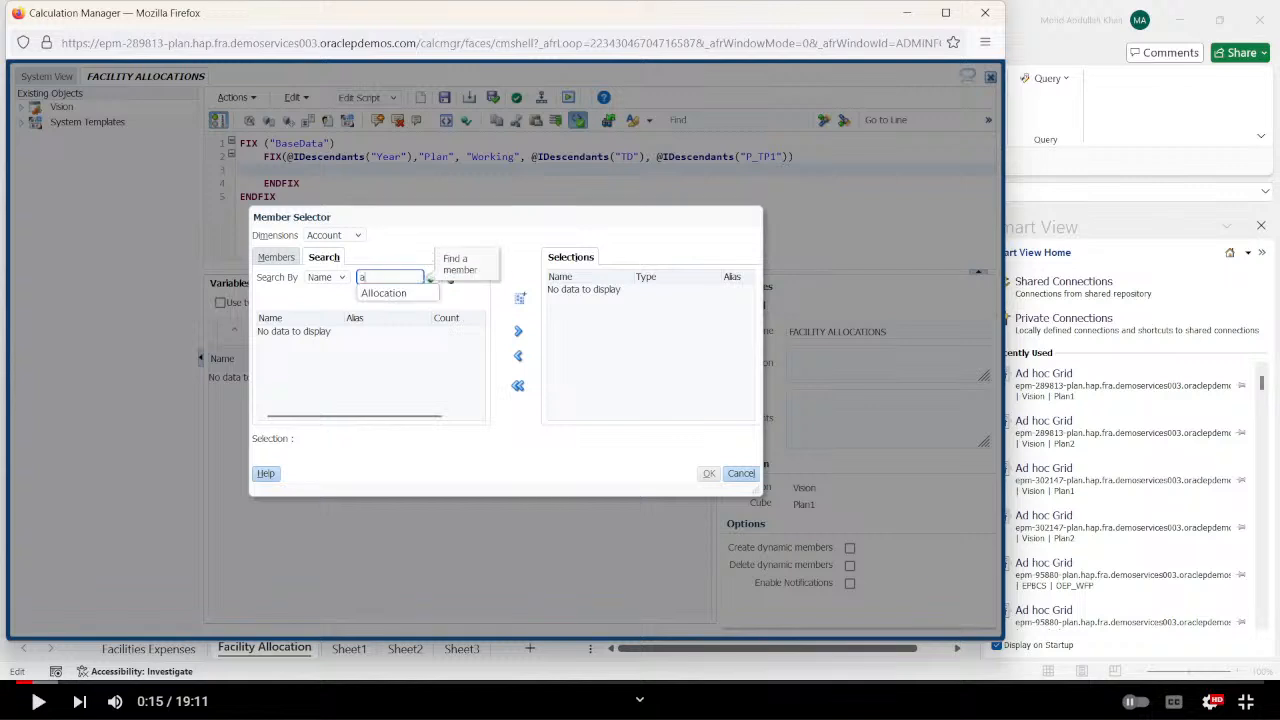
type("llocation")
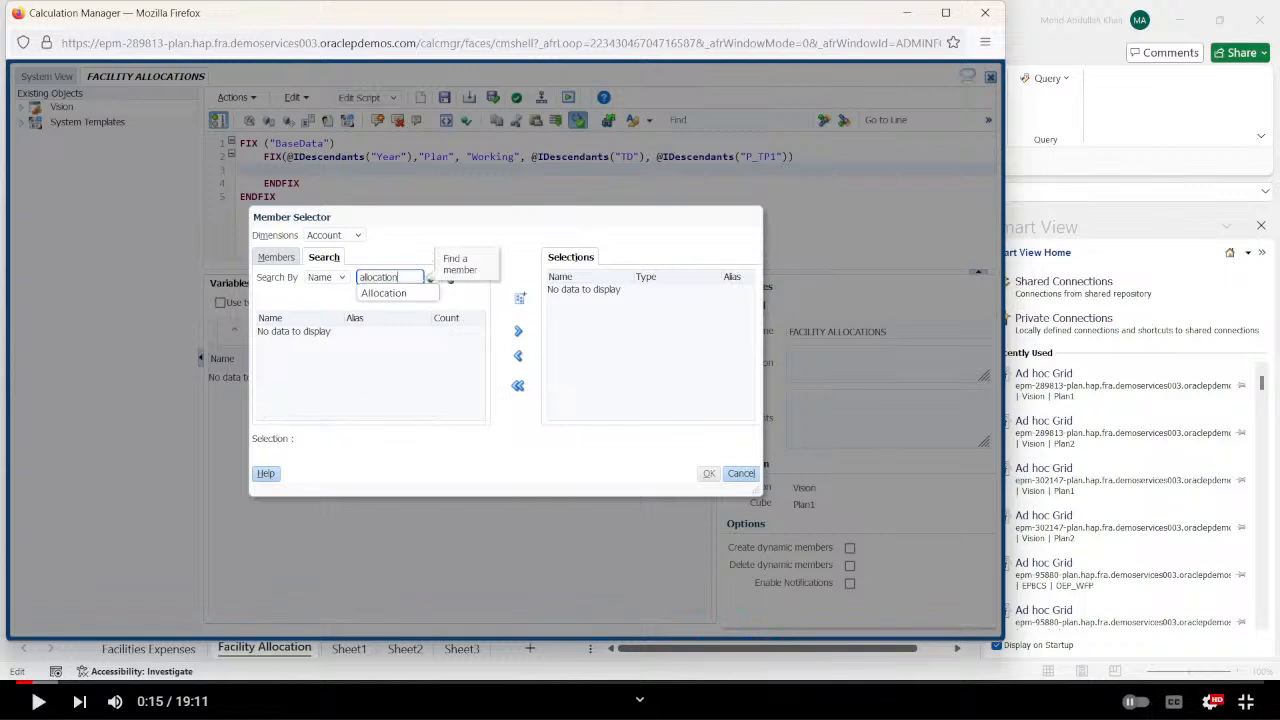
left_click(462, 300)
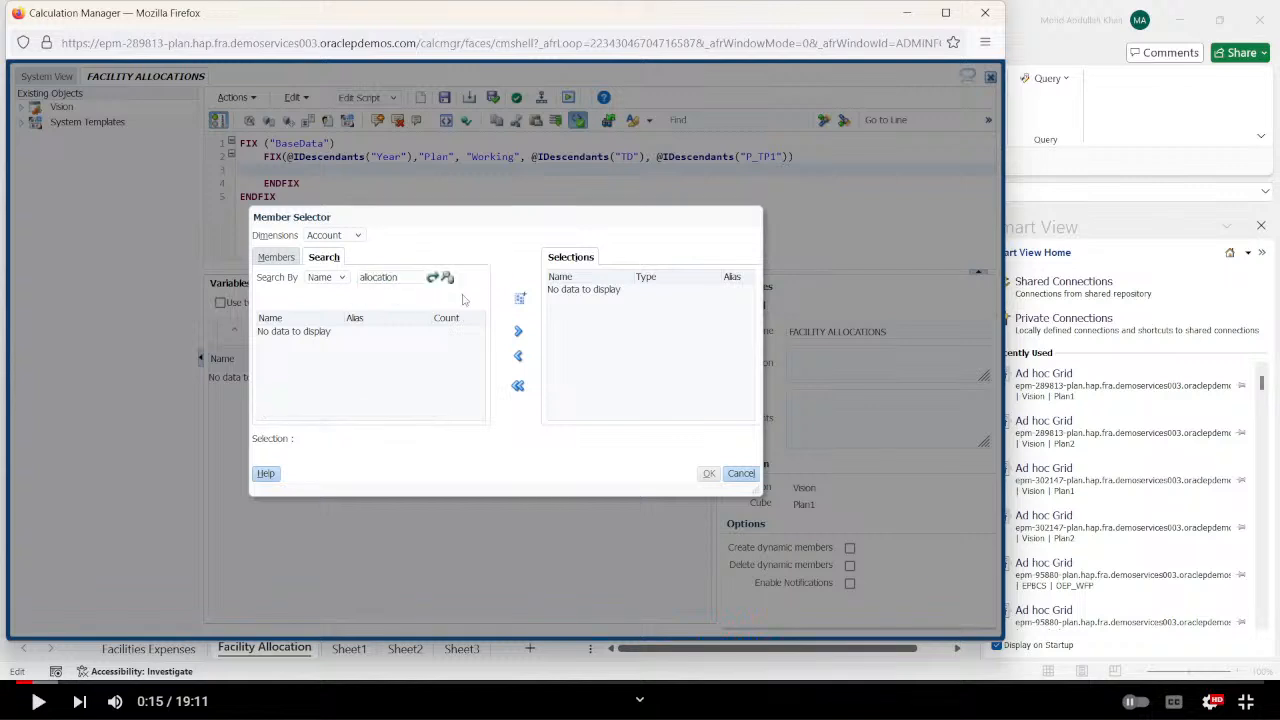
left_click(432, 278)
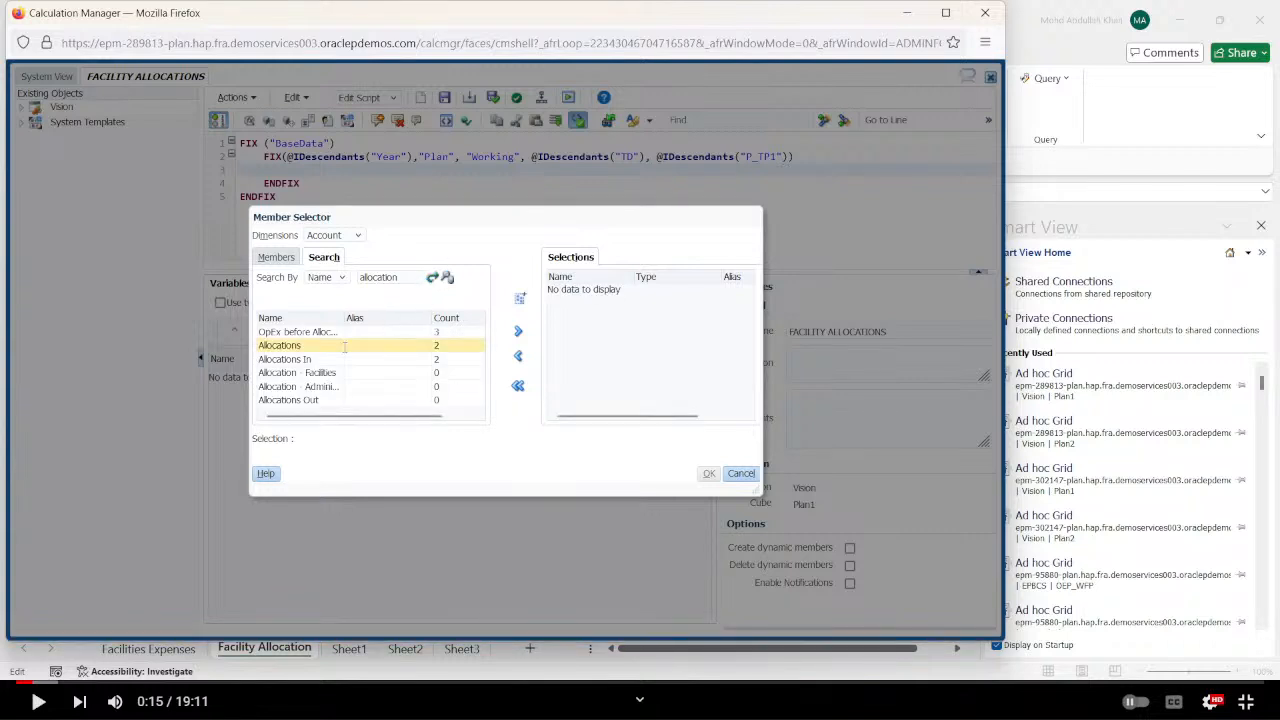
left_click(297, 372)
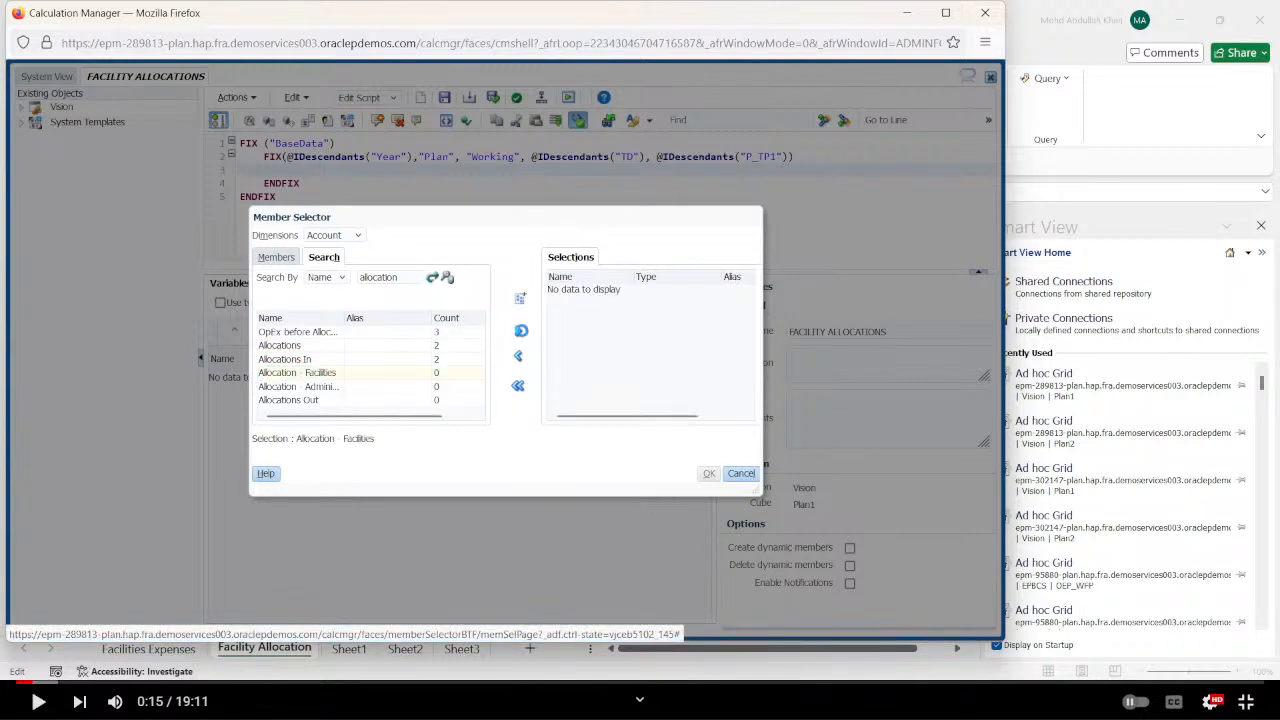
left_click(518, 331)
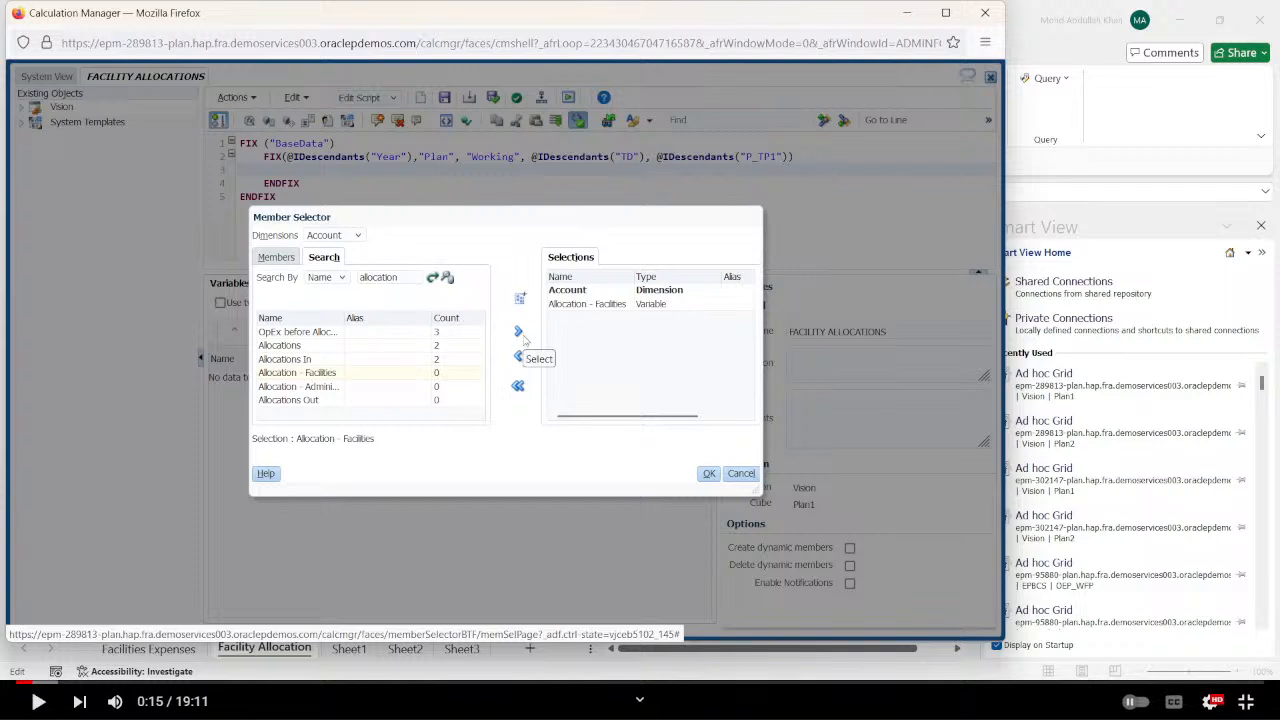
left_click(712, 474)
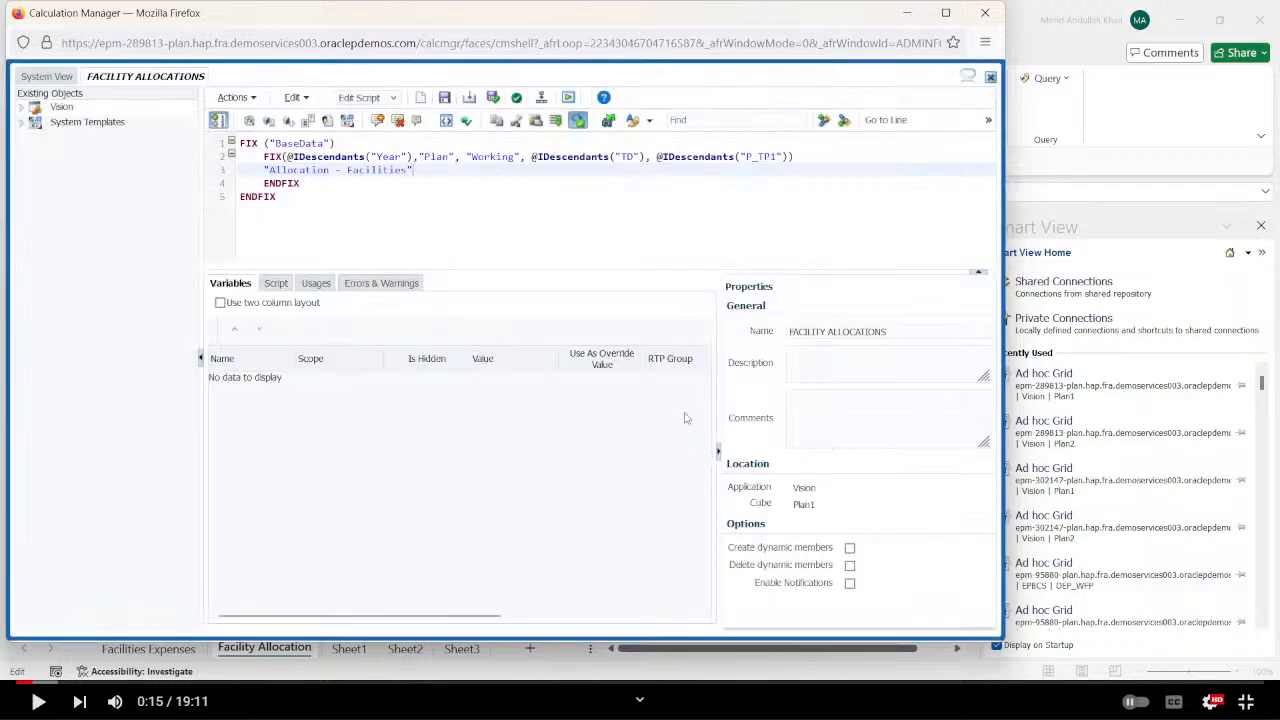
Switch to the Excel workbook and examine the first Allocation Facility formula, the OpEx before Allocations row and the total expenses cell.
key("alt+Tab")
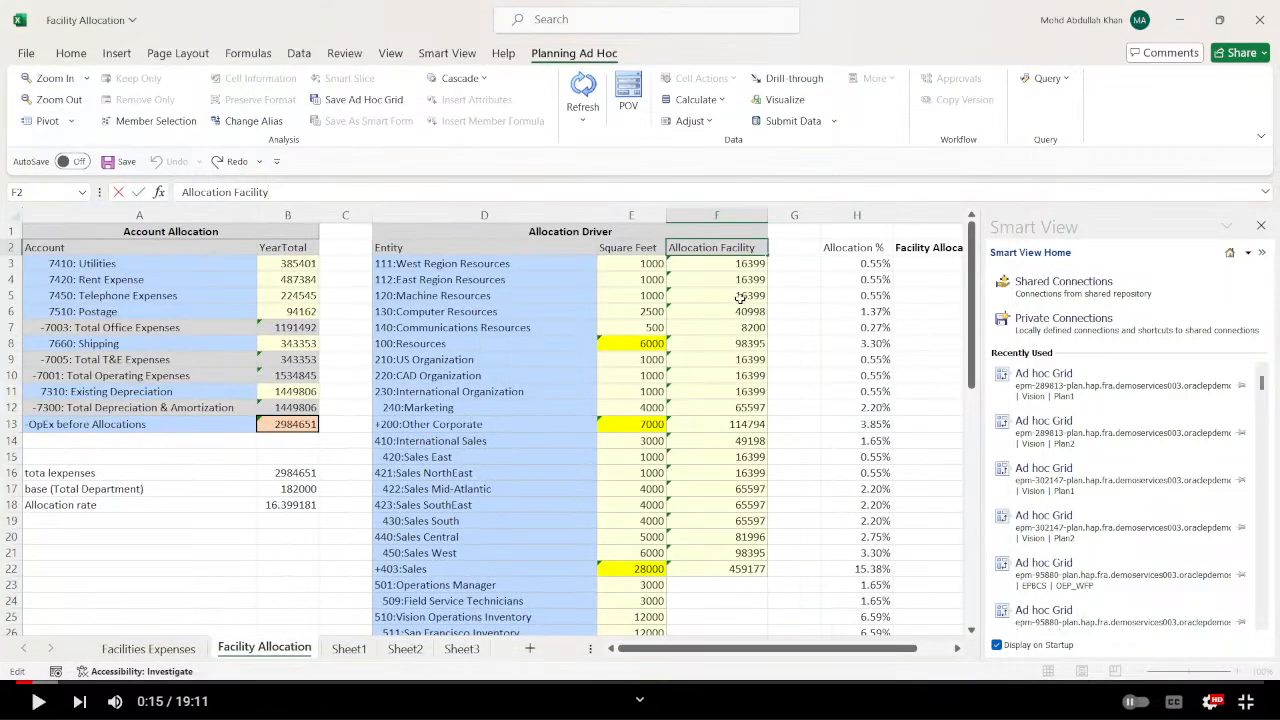
left_click(741, 265)
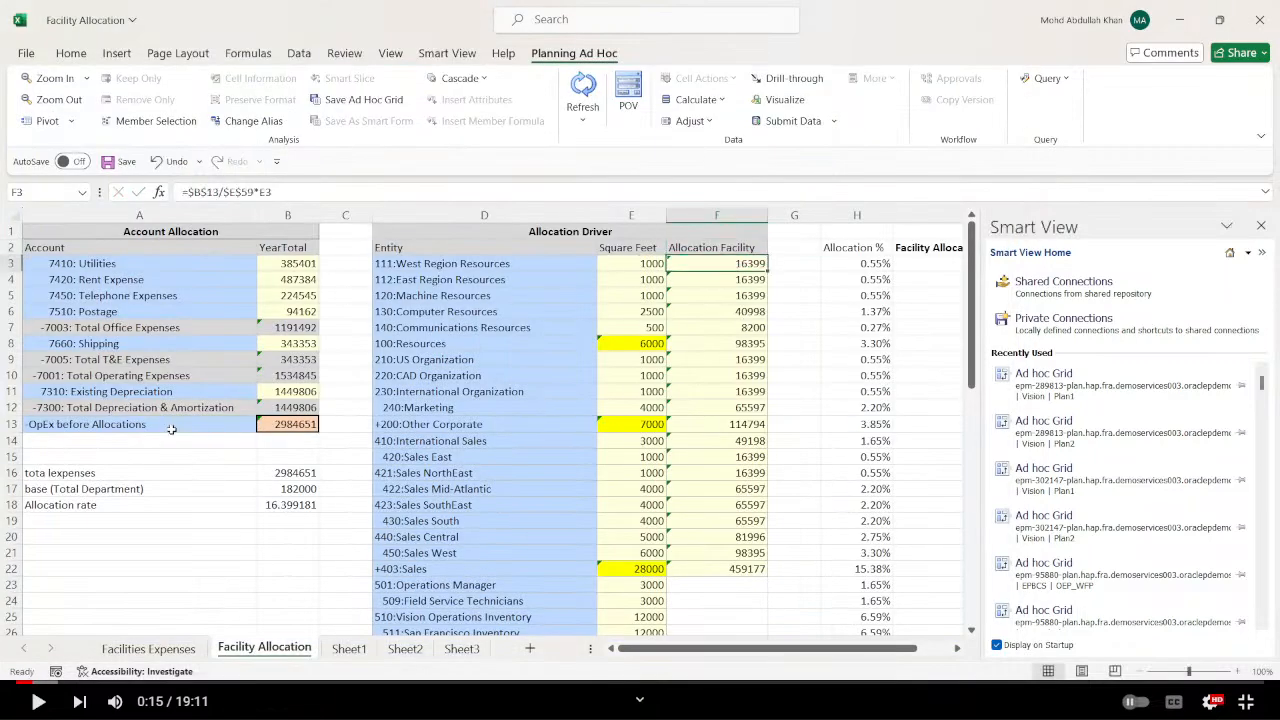
left_click(140, 426)
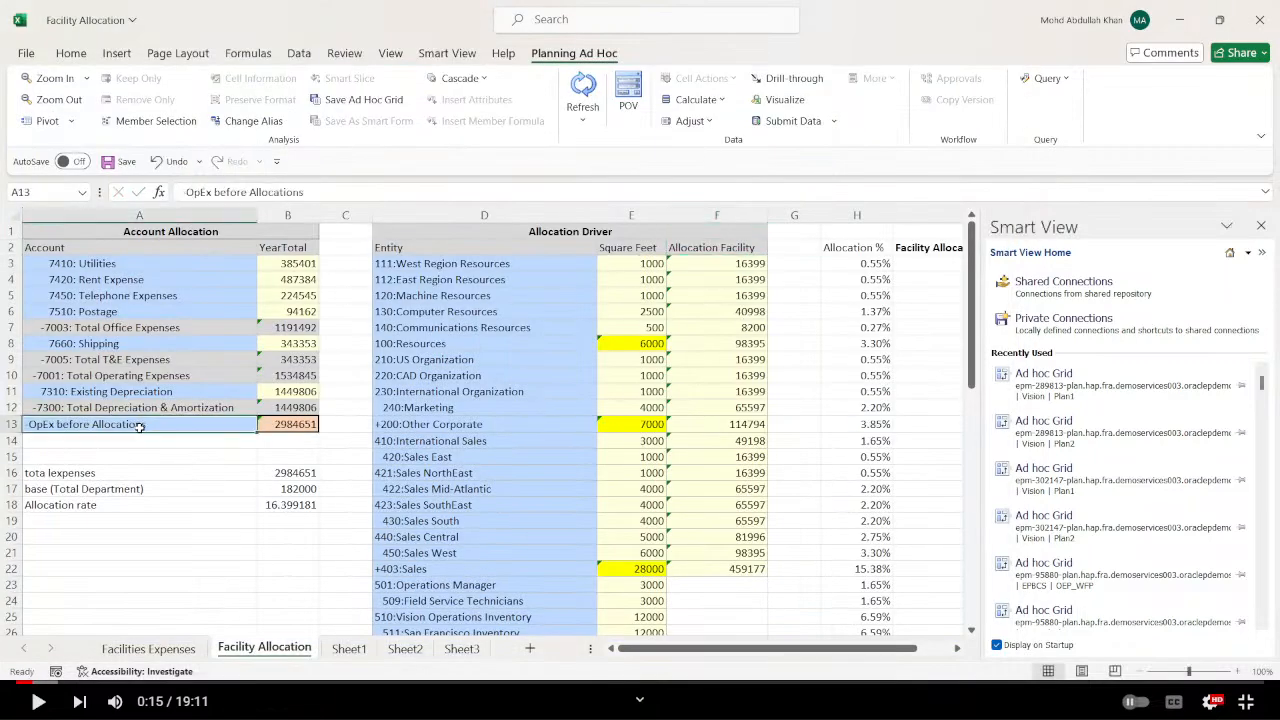
left_click(293, 476)
Return to Calculation Manager, add an equals sign after "Allocation - Facilities", and insert the Account member OpEx before Allocations, searching for "opex".
key("alt+Tab")
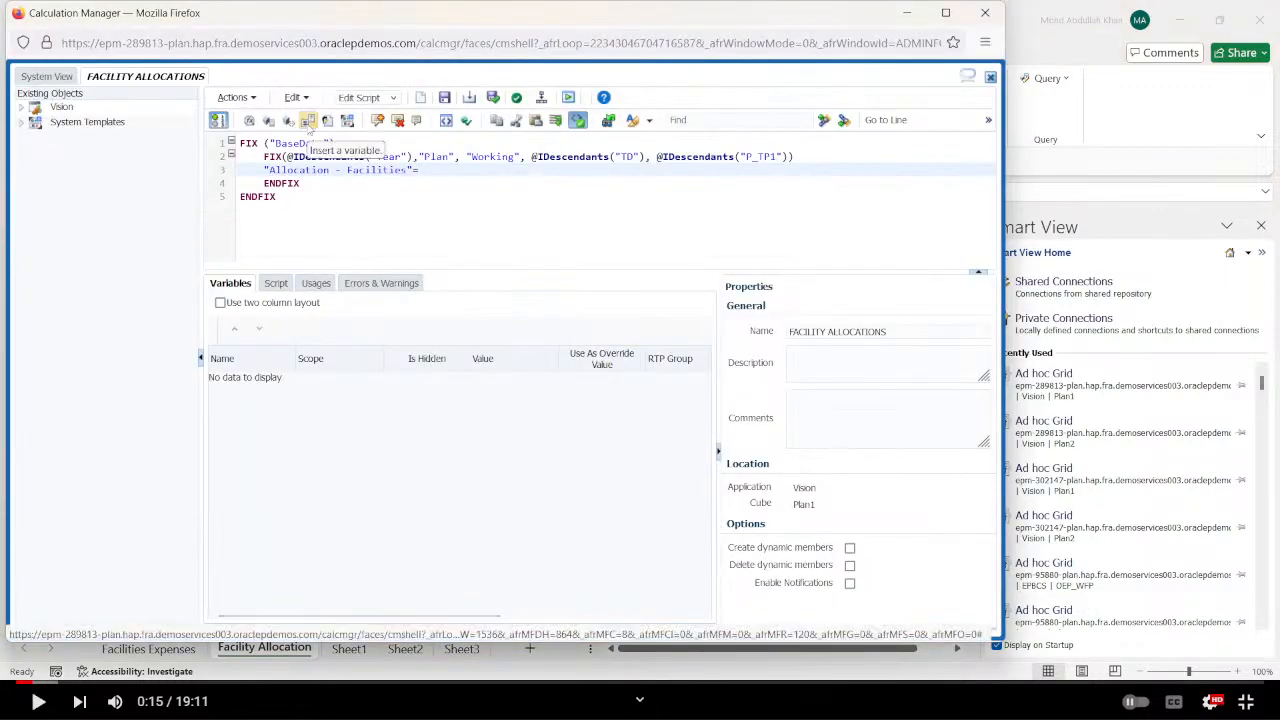
left_click(286, 121)
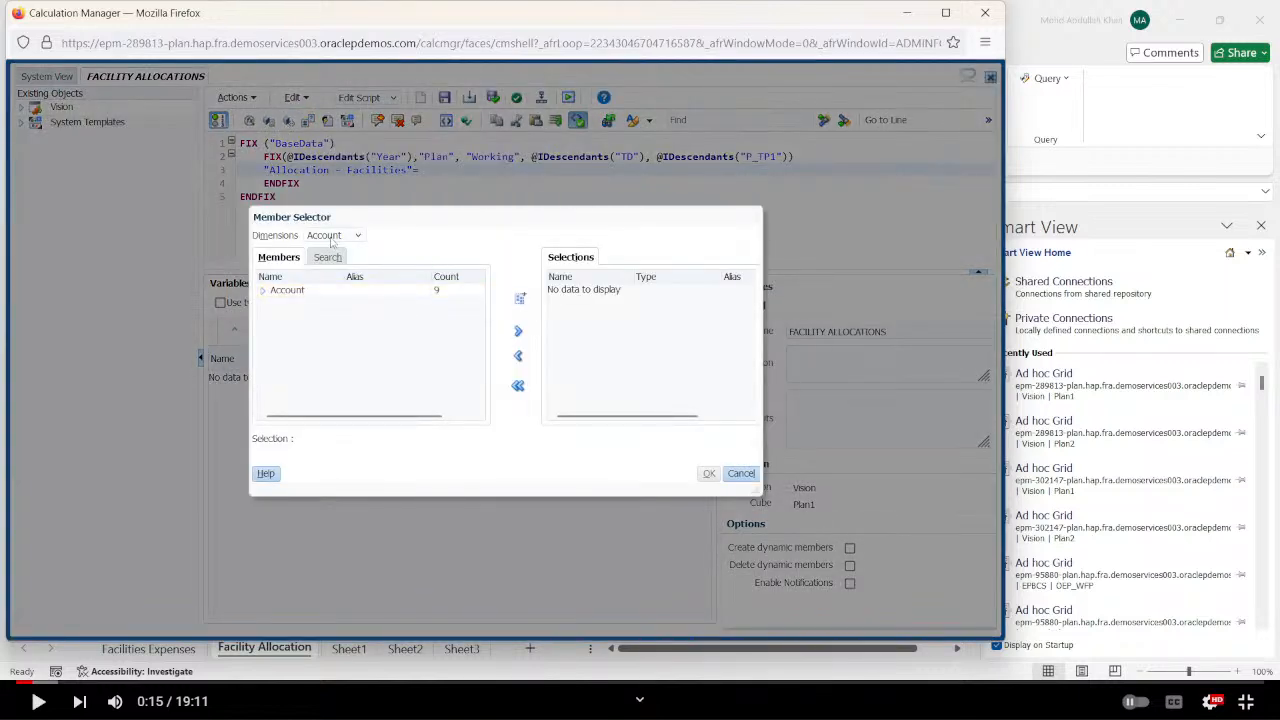
left_click(331, 237)
left_click(405, 253)
left_click(324, 257)
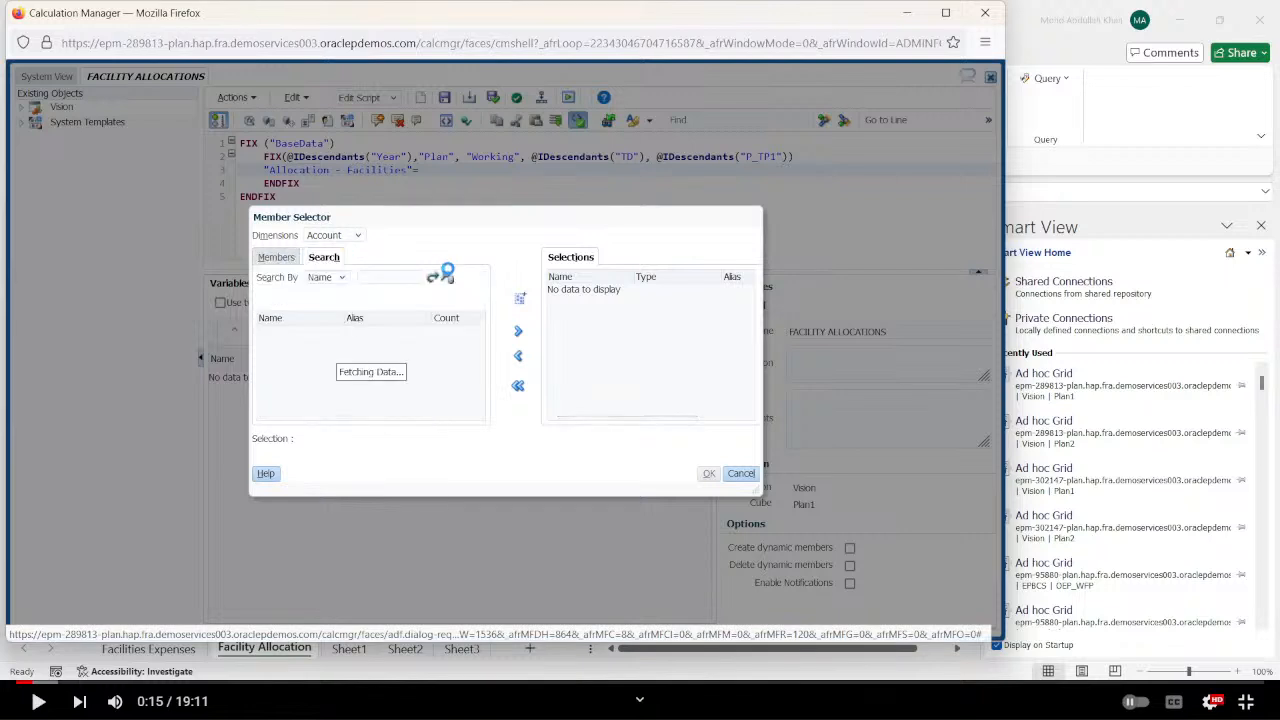
left_click(399, 277)
type("opex")
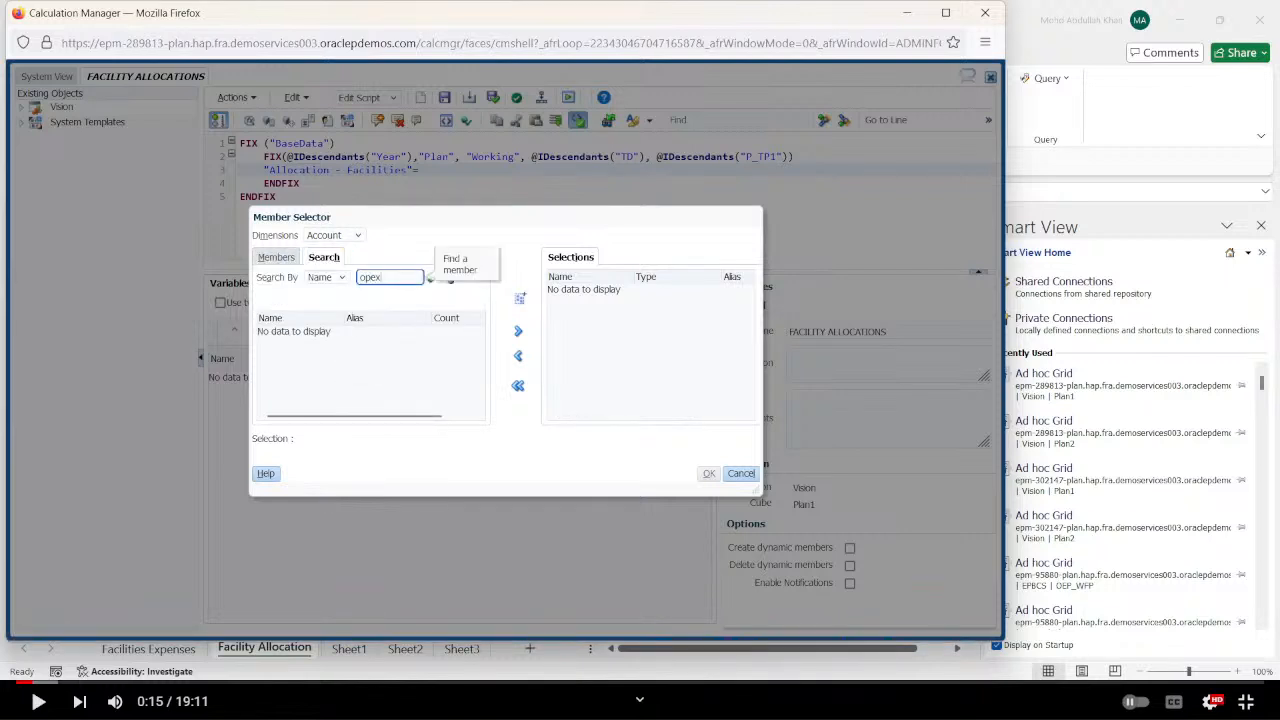
left_click(431, 279)
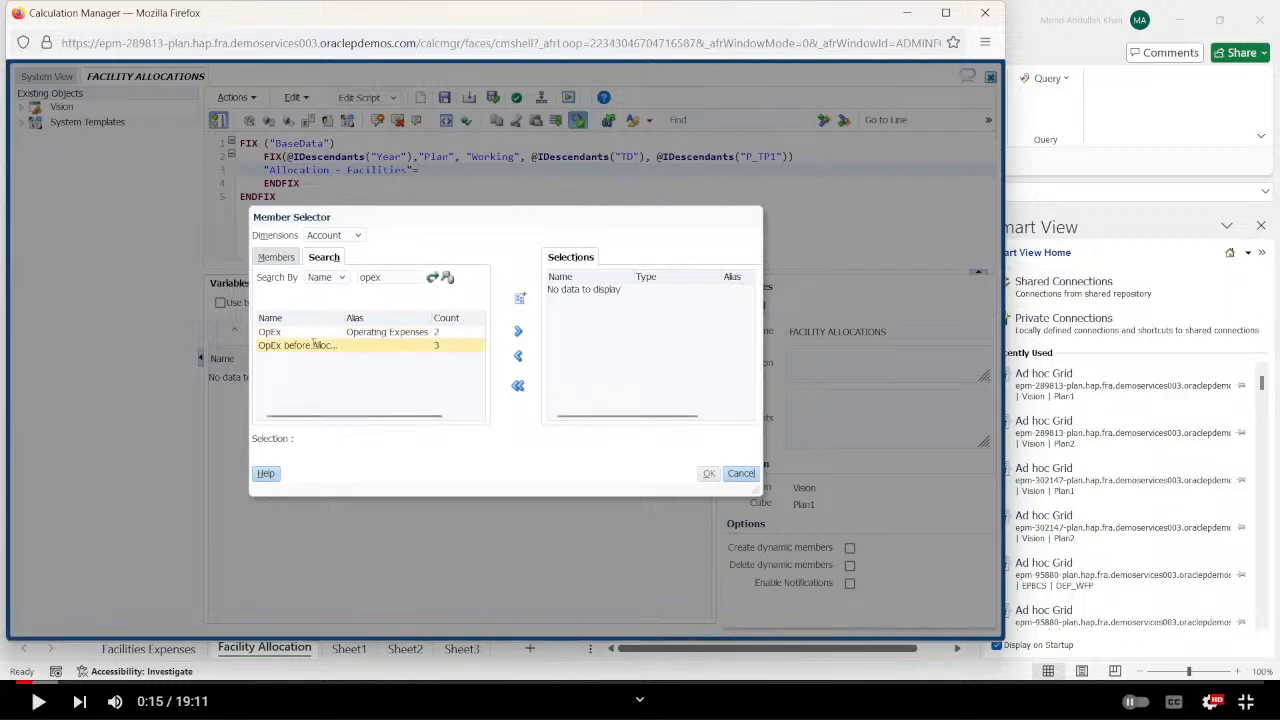
left_click(314, 344)
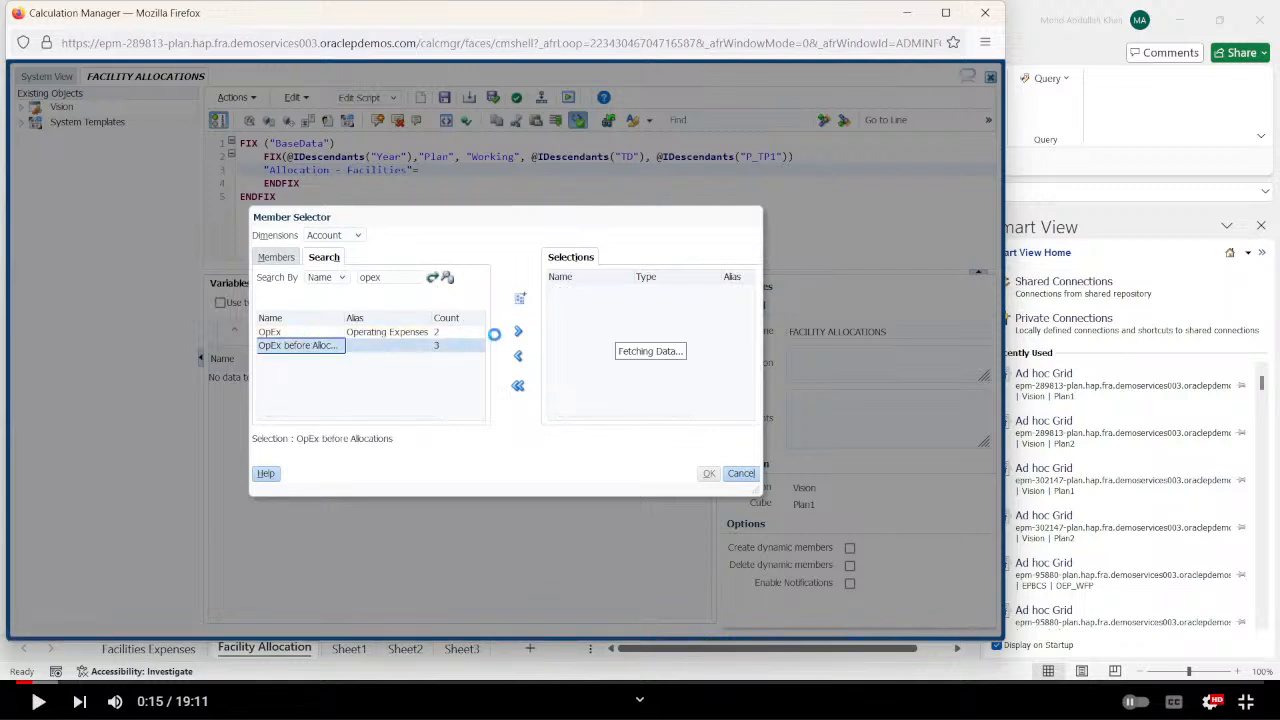
left_click(518, 331)
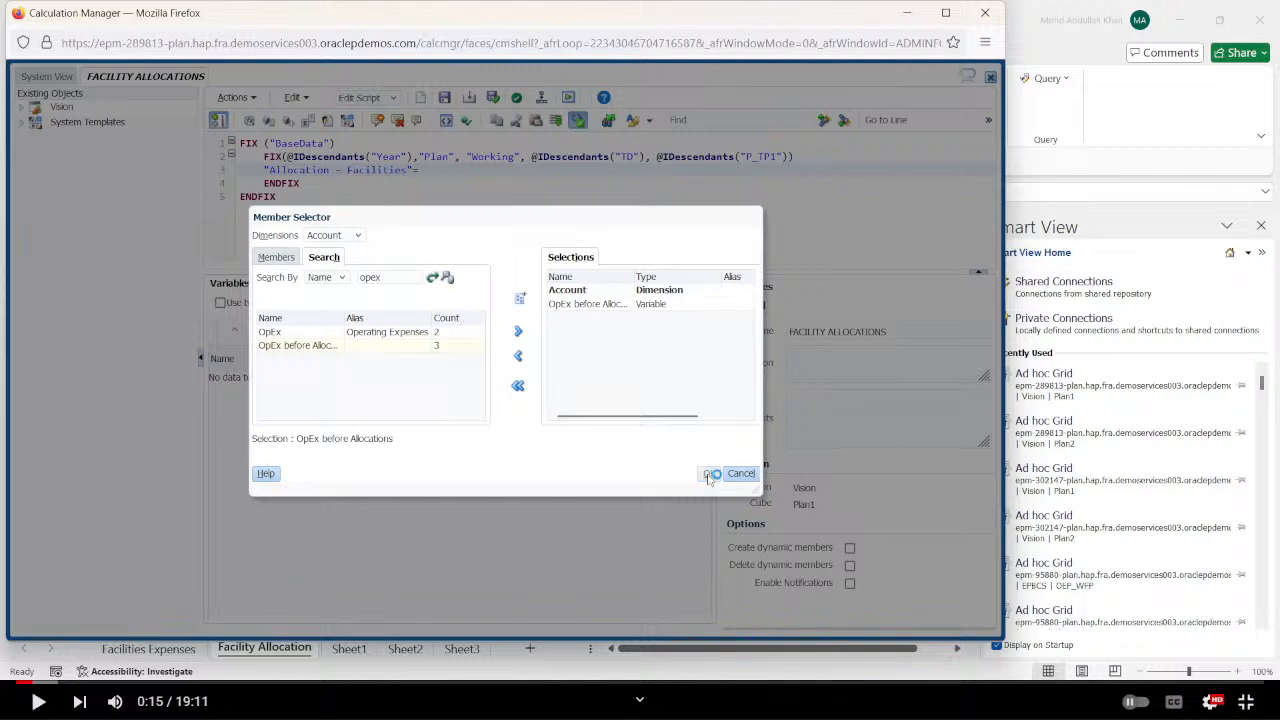
left_click(709, 474)
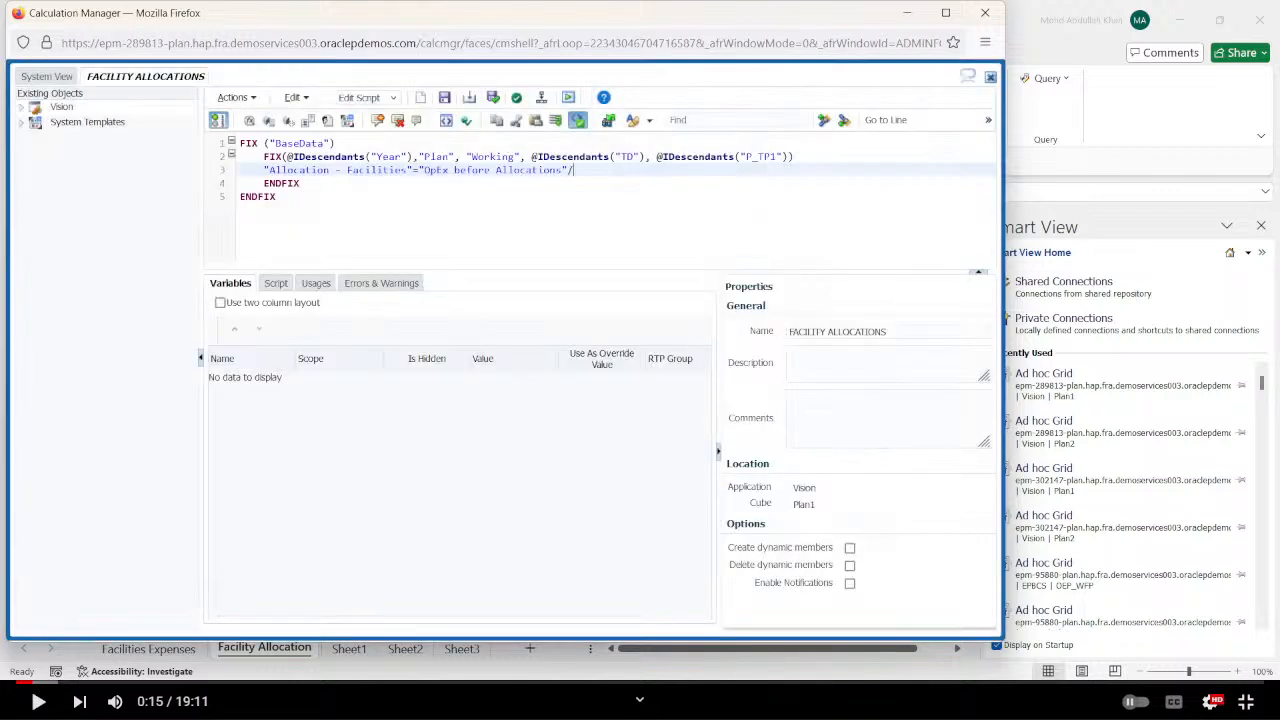
Check the base (Total Department) row in the Excel workbook, and enter "TD" as the divisor of "OpEx before Allocations" in the rule.
key("alt+Tab")
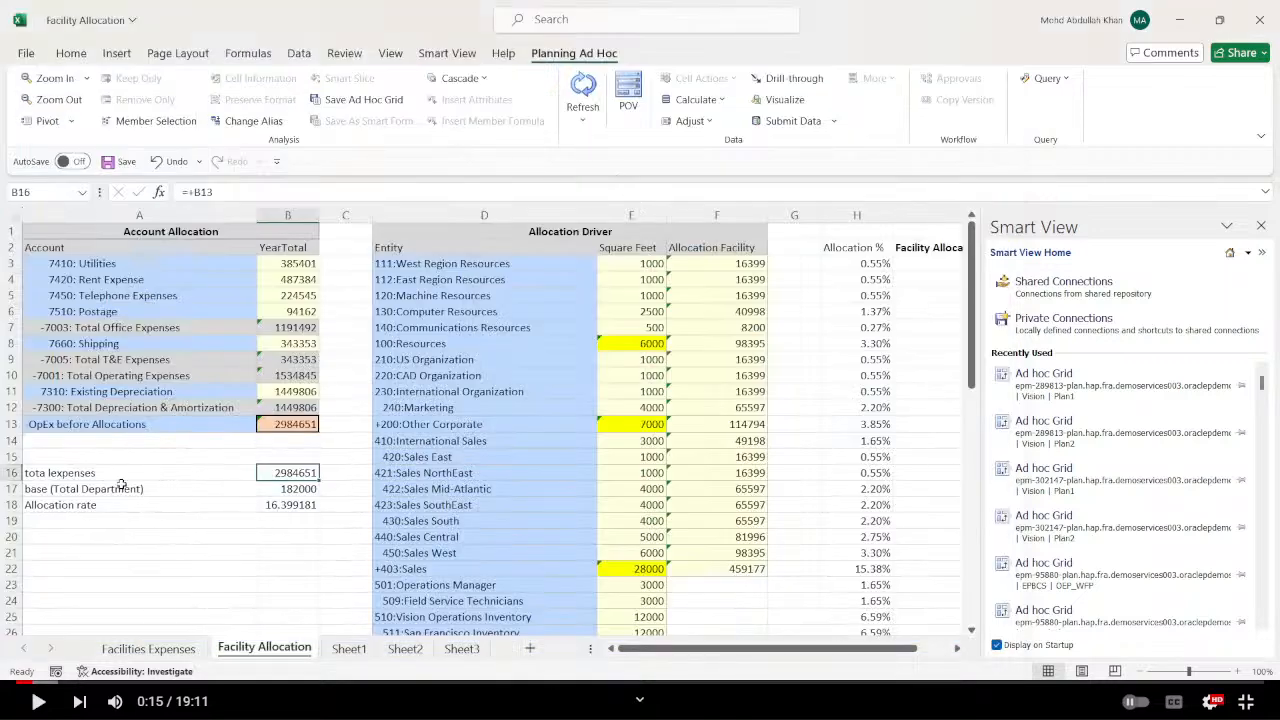
key("alt+Tab")
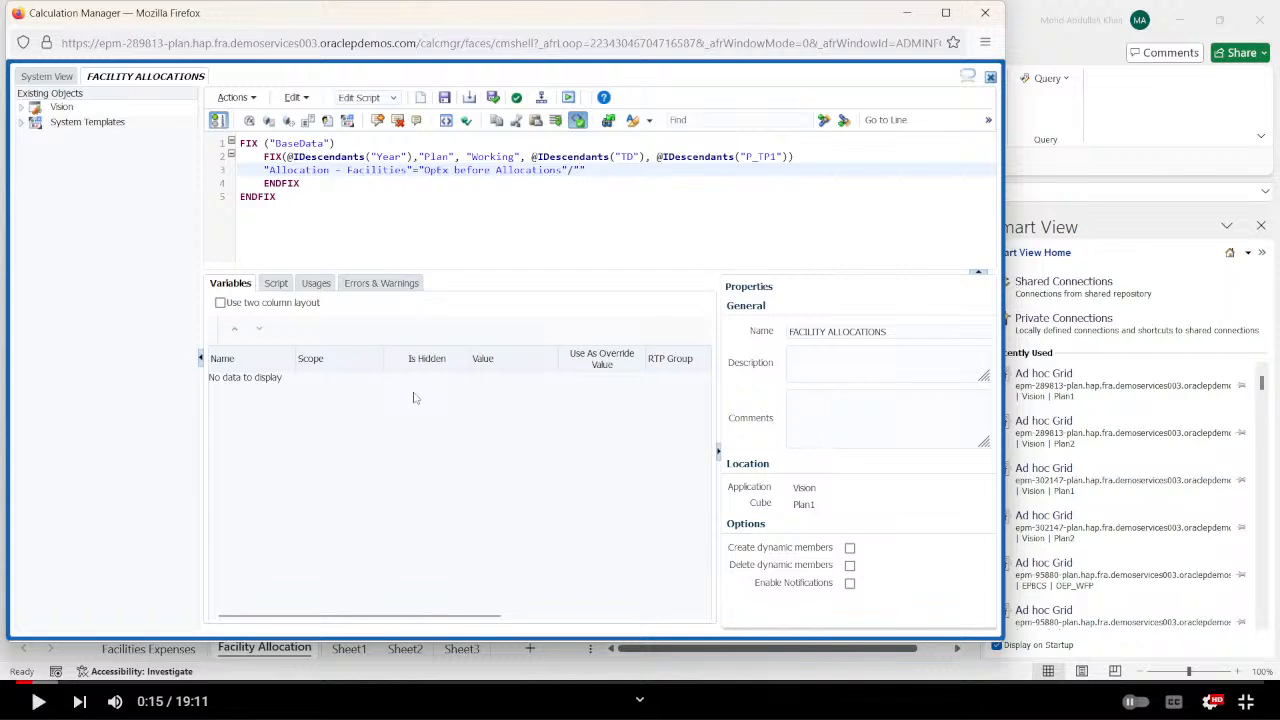
type("TD")
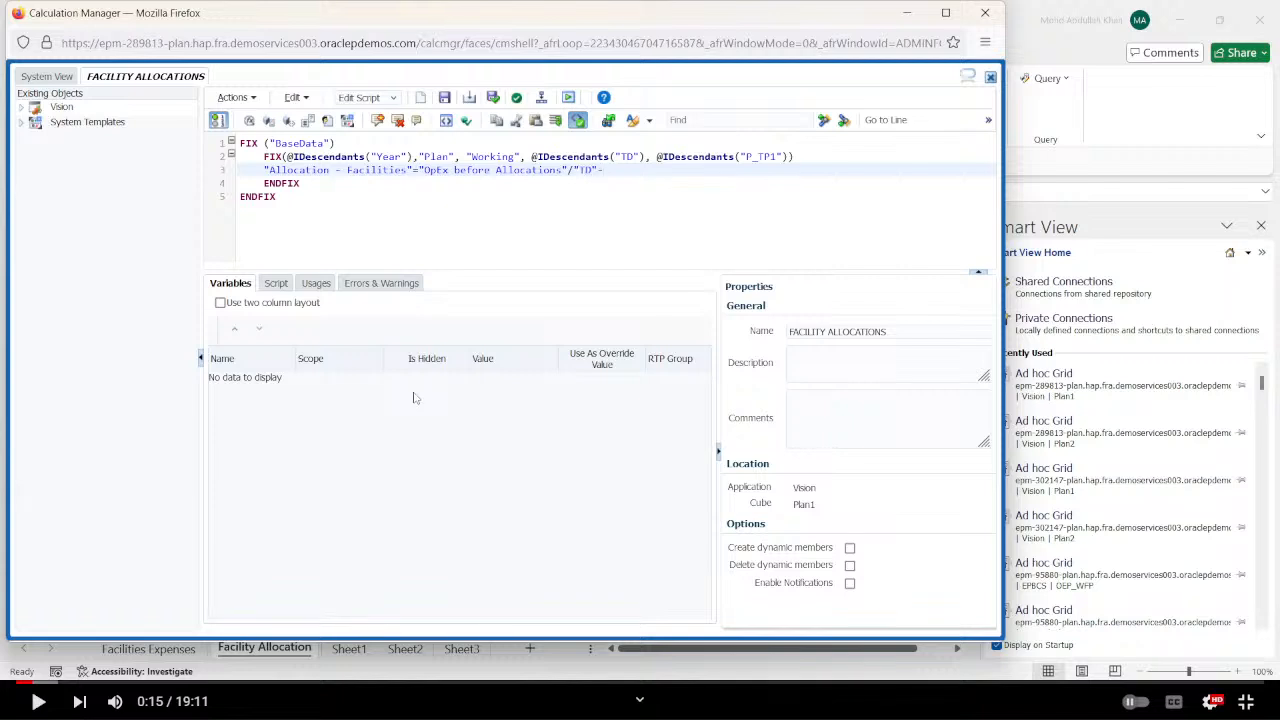
Switch to the Excel workbook and examine the Total Department square feet cell and its sum formula.
key("alt+Tab")
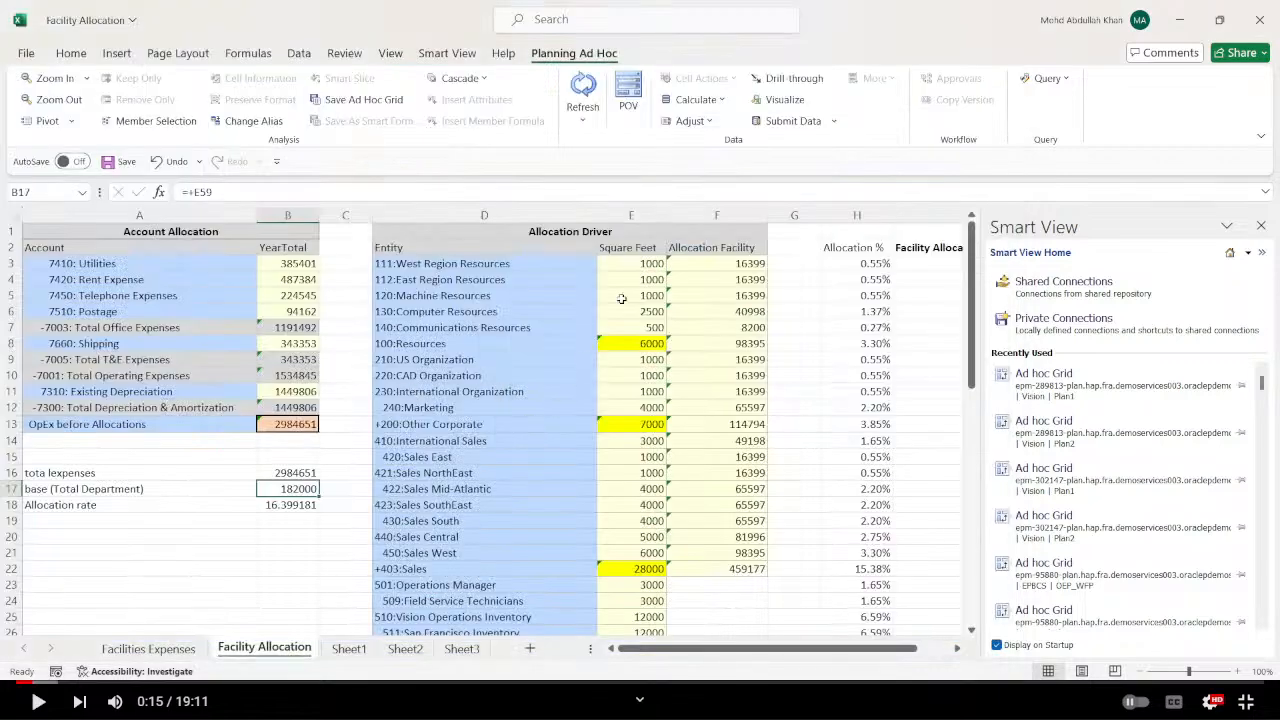
scroll(622, 298, "down", 9)
scroll(628, 390, "down", 9)
left_click(652, 296)
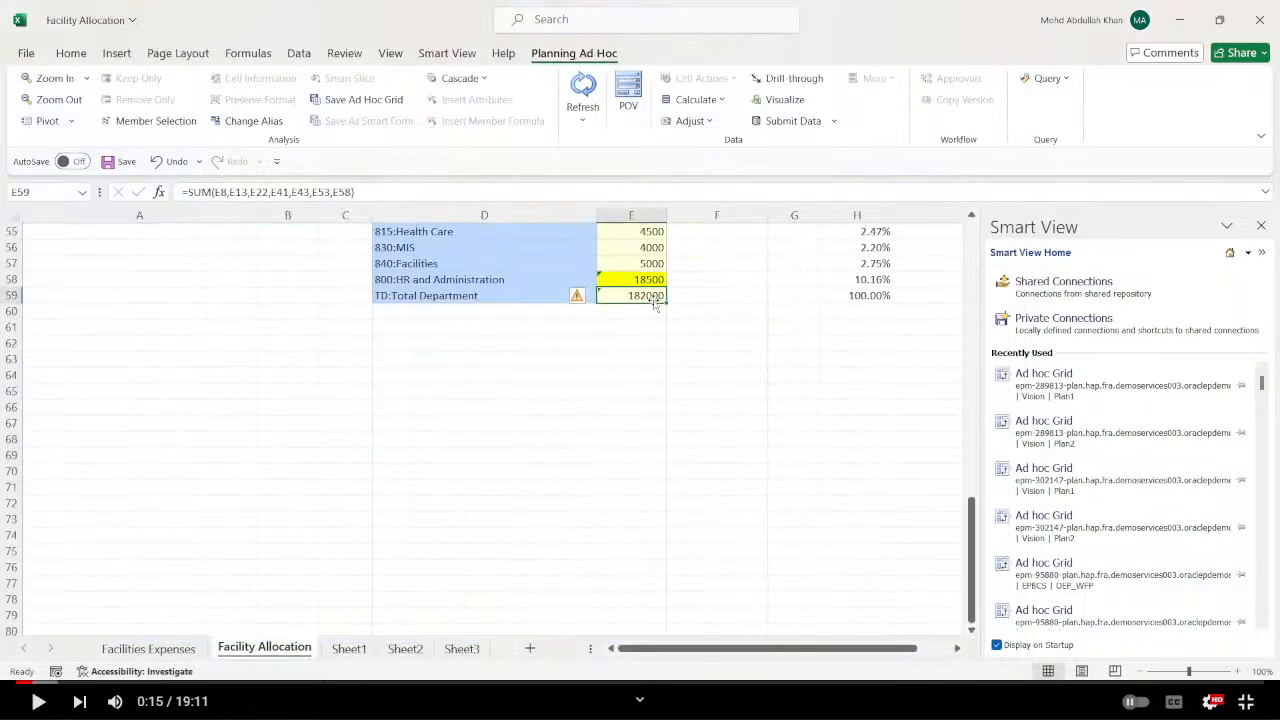
scroll(597, 363, "up", 18)
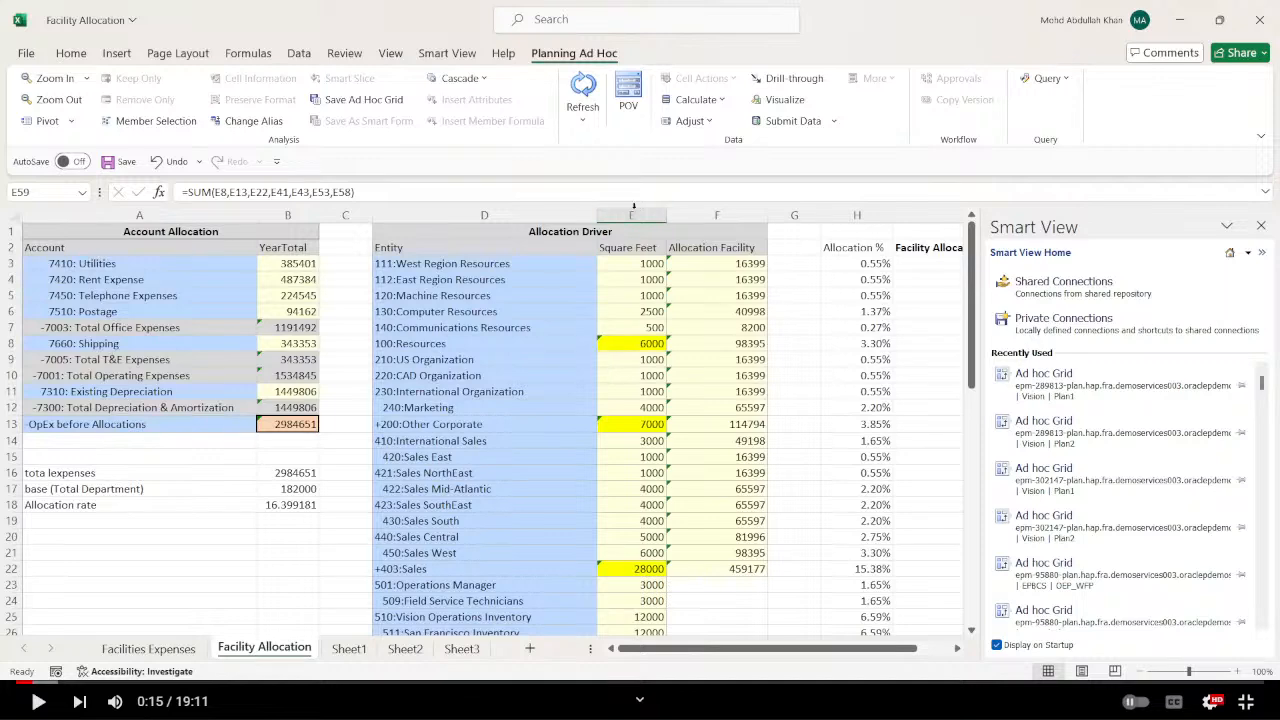
In Calculation Manager, extend the divisor to "TD"->"Square Feet" using the header text copied from the workbook, and end the statement with a semicolon.
key("alt+Tab")
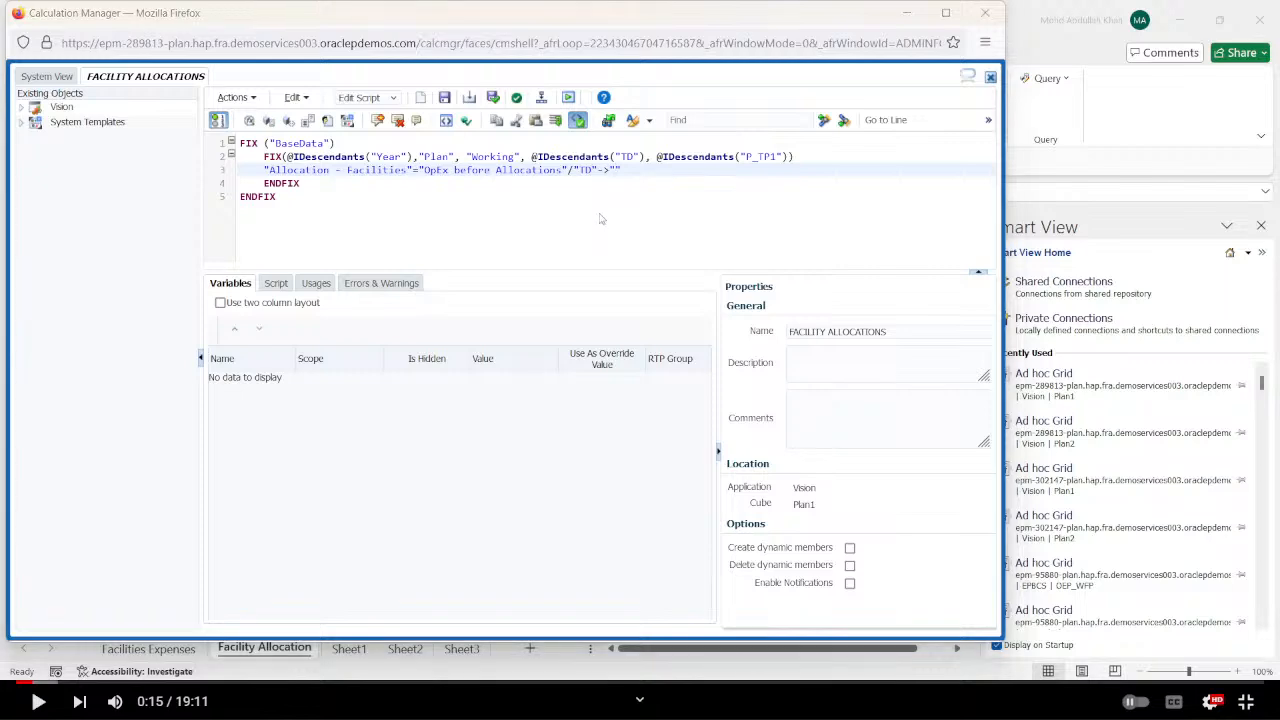
key("alt+Tab")
left_click_drag(242, 191, 187, 192)
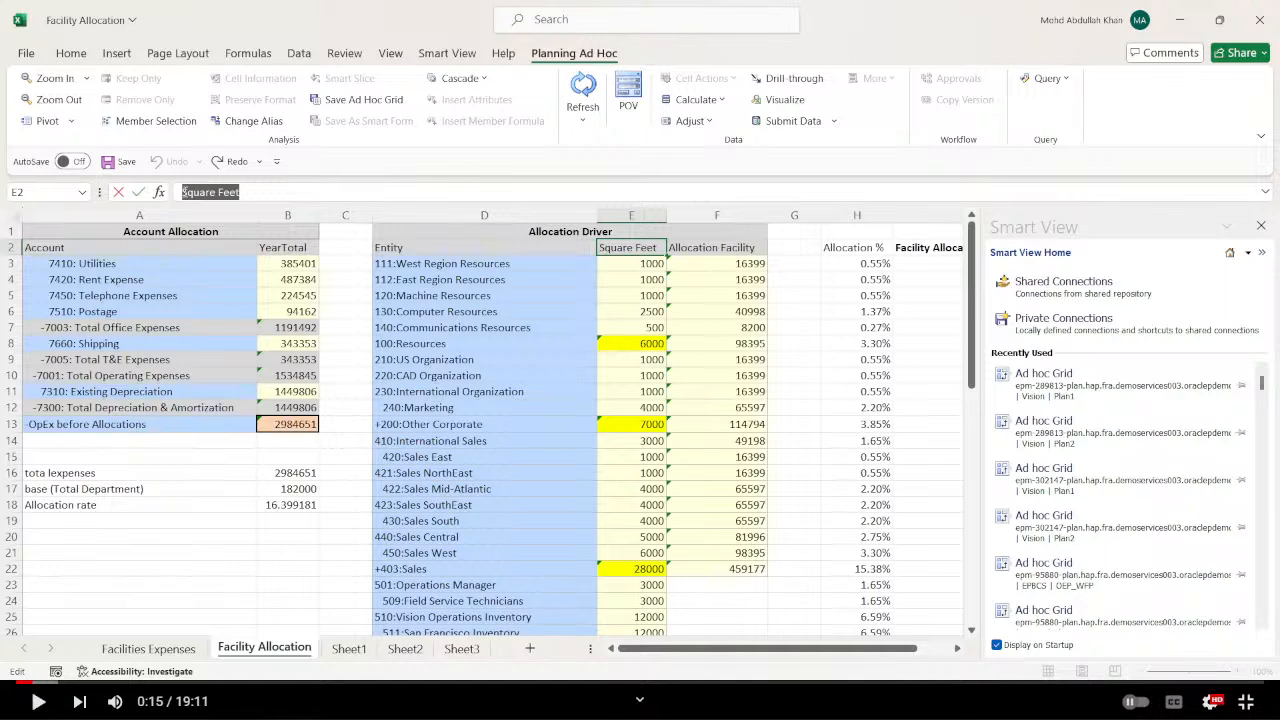
key("alt+Tab")
type("Square Feet")
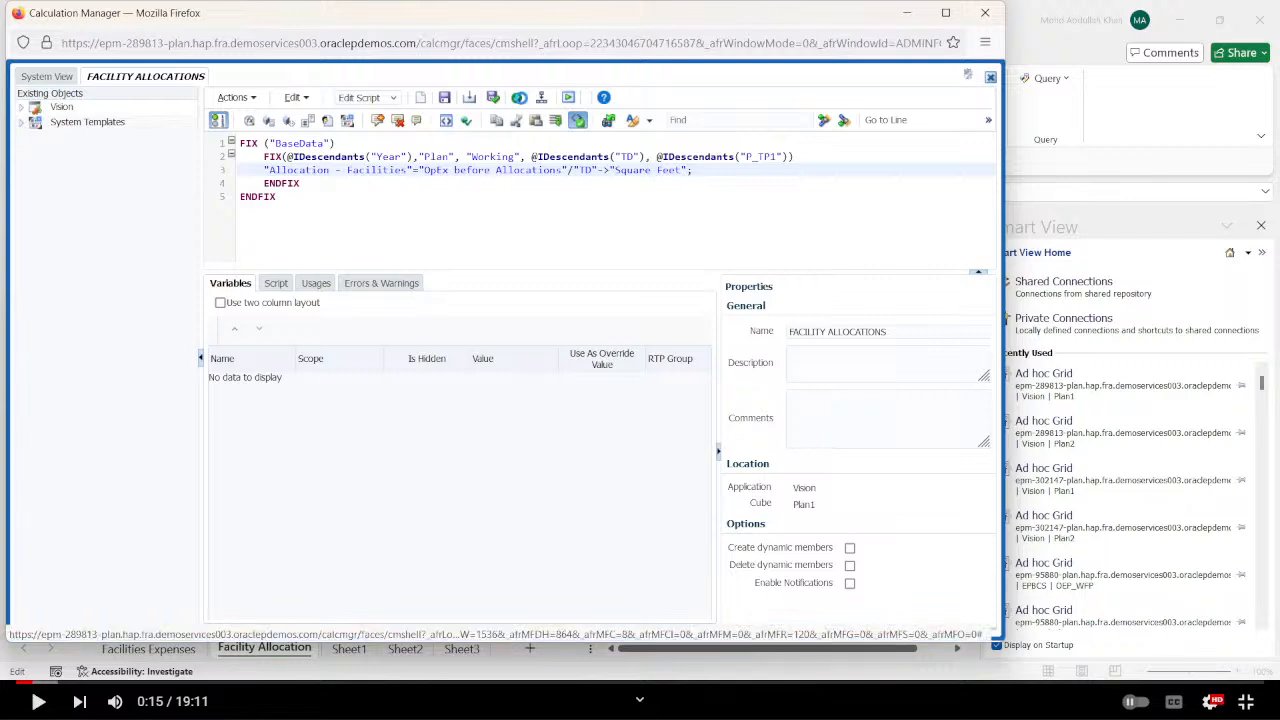
Validate the FACILITY ALLOCATIONS rule and enclose the expression "OpEx before Allocations"/"TD"->"Square Feet" in parentheses.
left_click(516, 98)
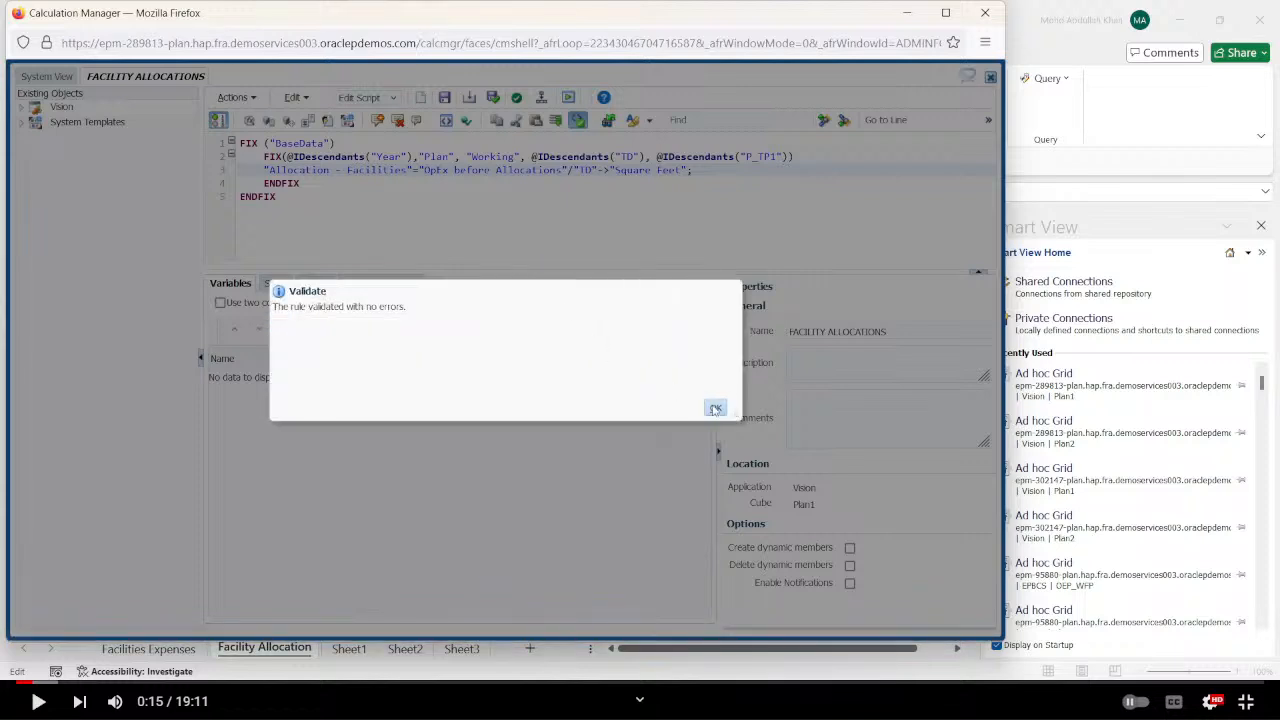
left_click(716, 410)
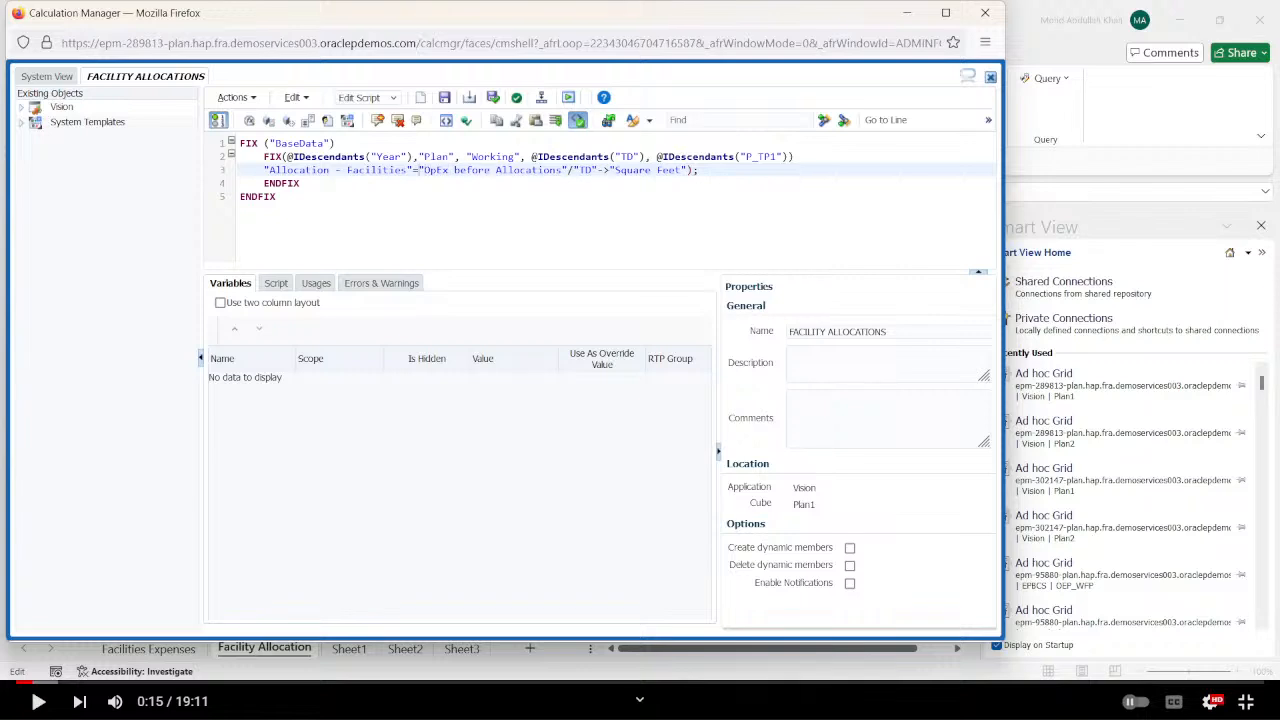
type("(")
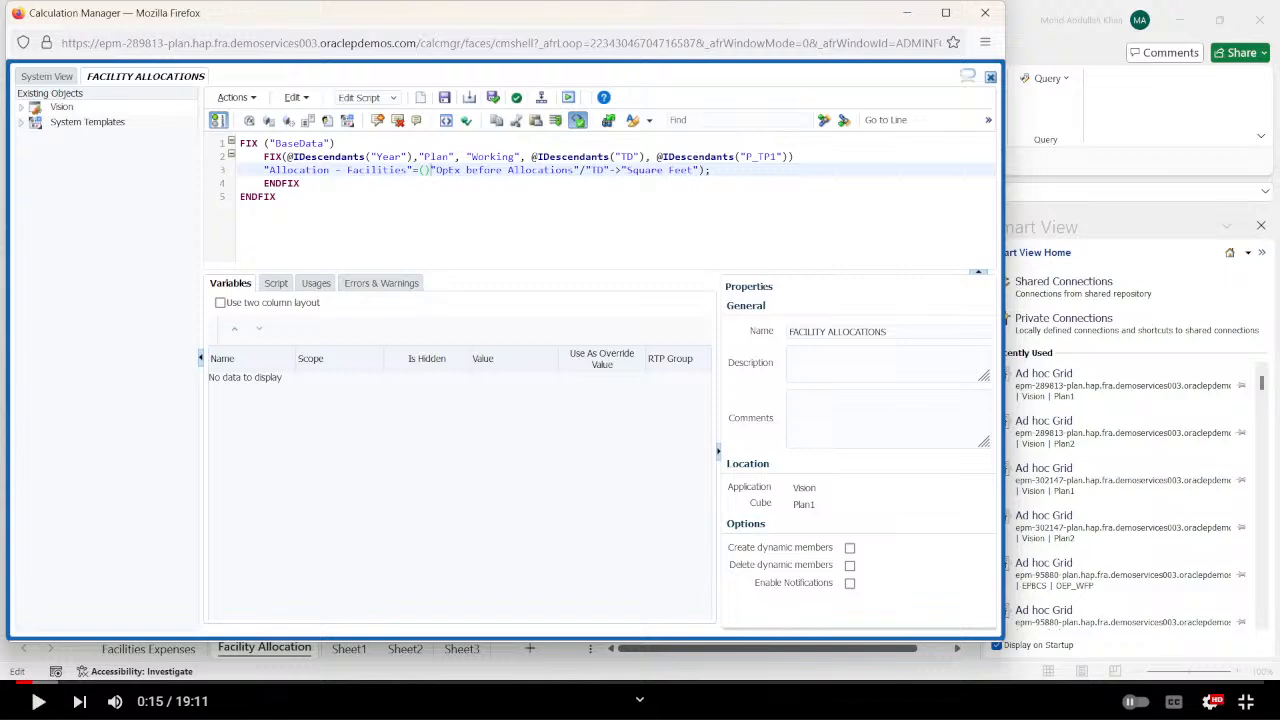
key("Delete")
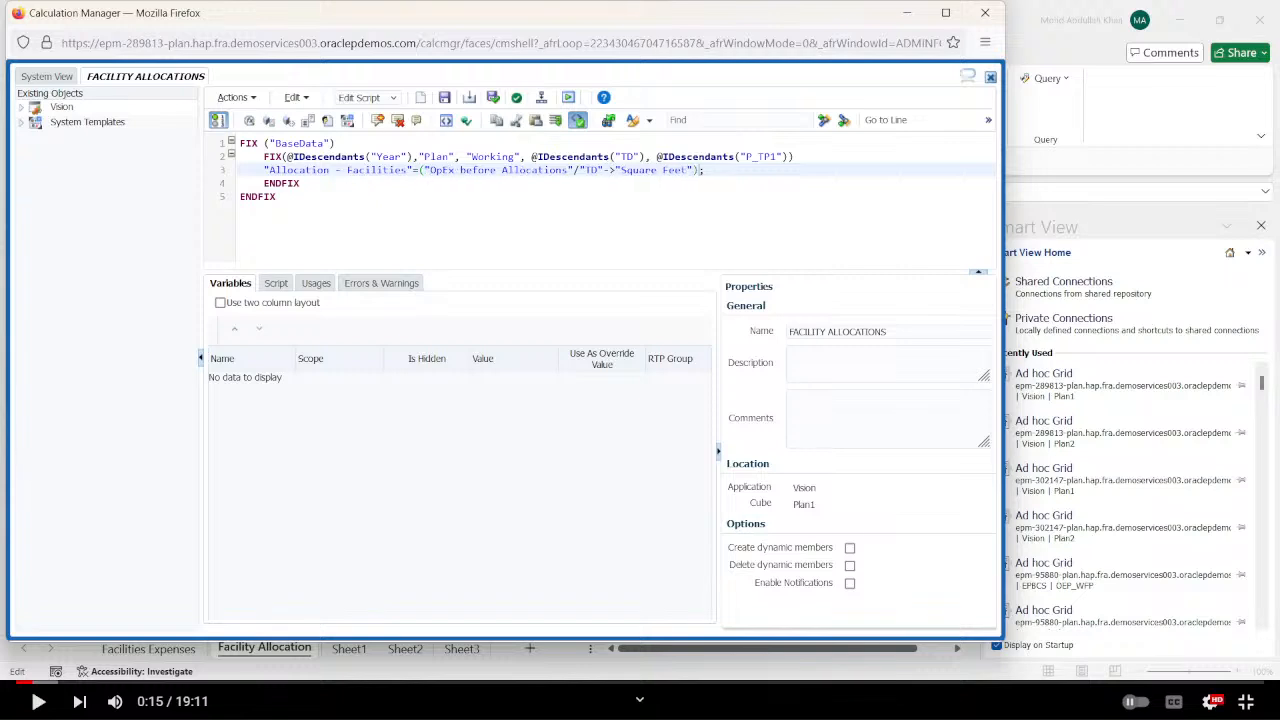
Check the first entity's Square Feet cell in the Excel workbook, and add a multiplication operator after the parenthesised expression in the rule.
key("alt+Tab")
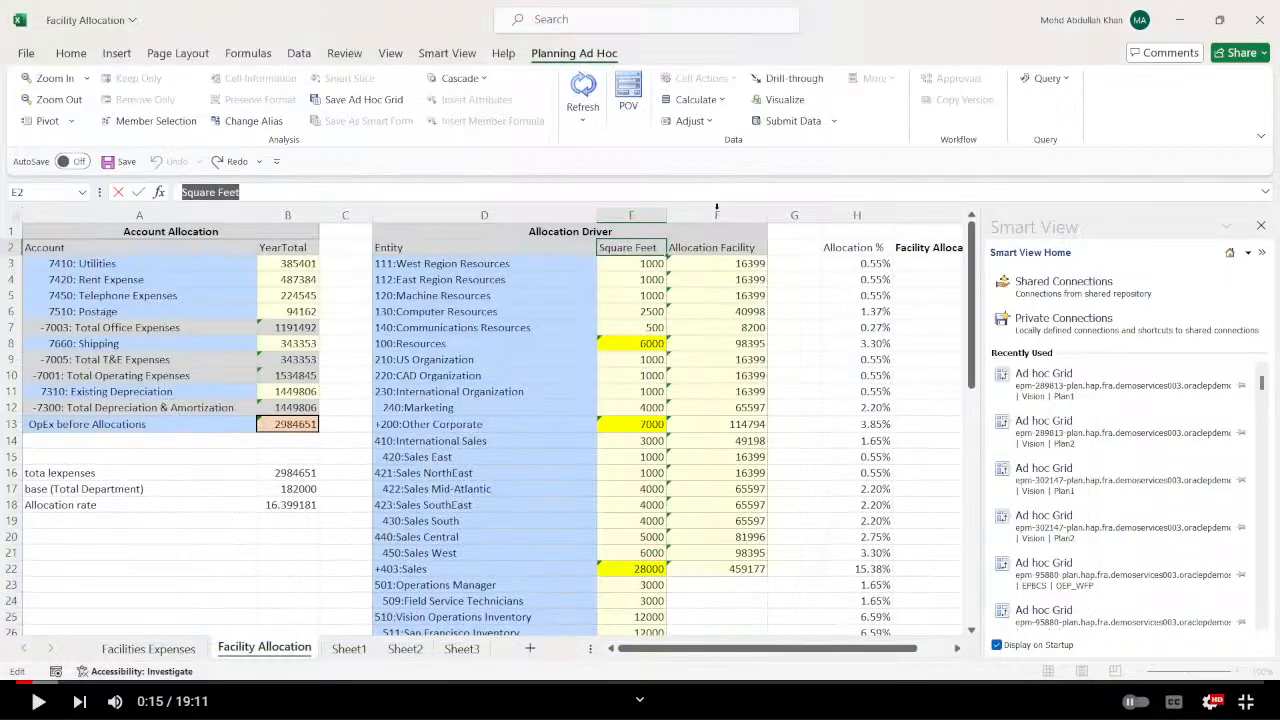
left_click(635, 263)
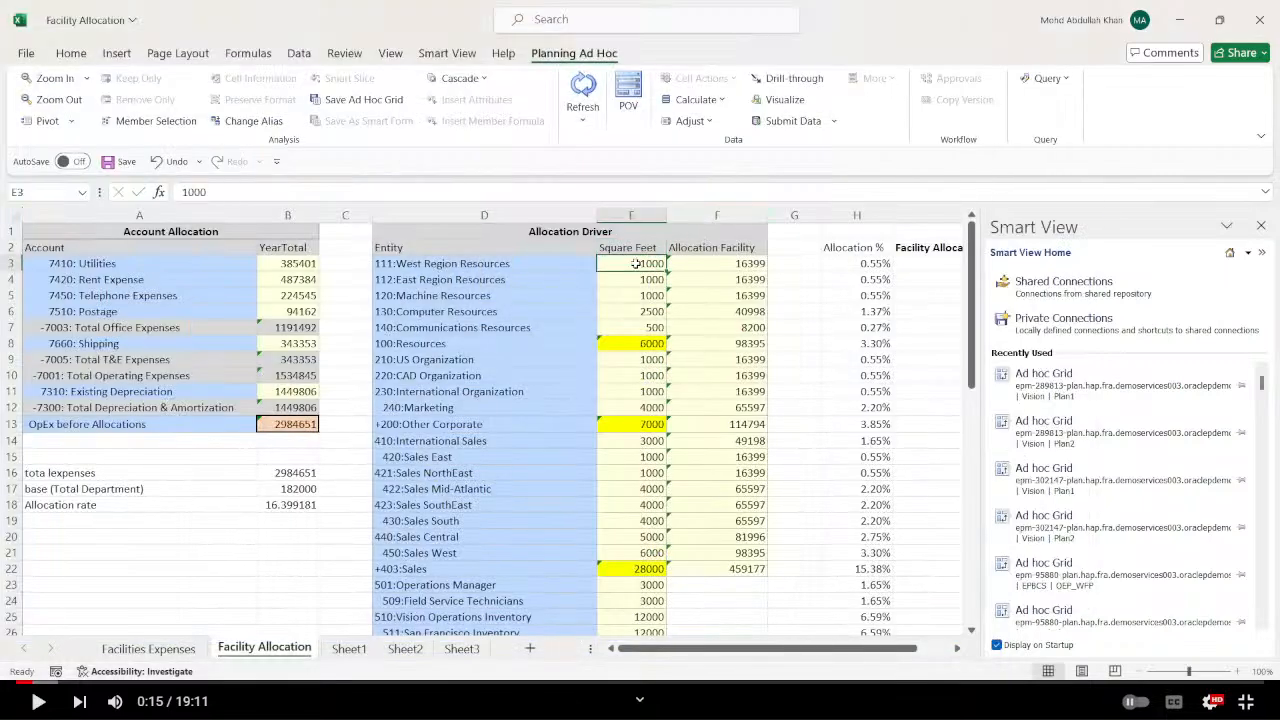
key("alt+Tab")
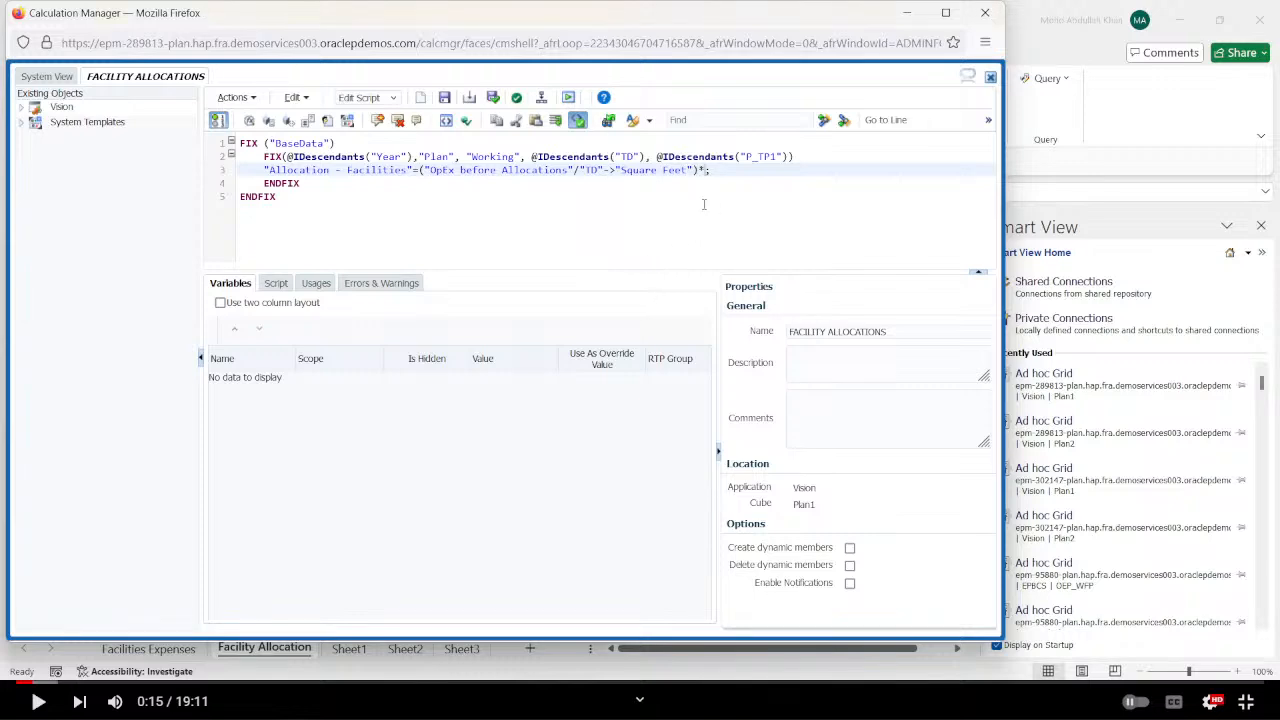
Complete the allocation formula with the multiplier "Square Feet", using the header text copied from the Excel workbook, and validate the rule.
key("alt+Tab")
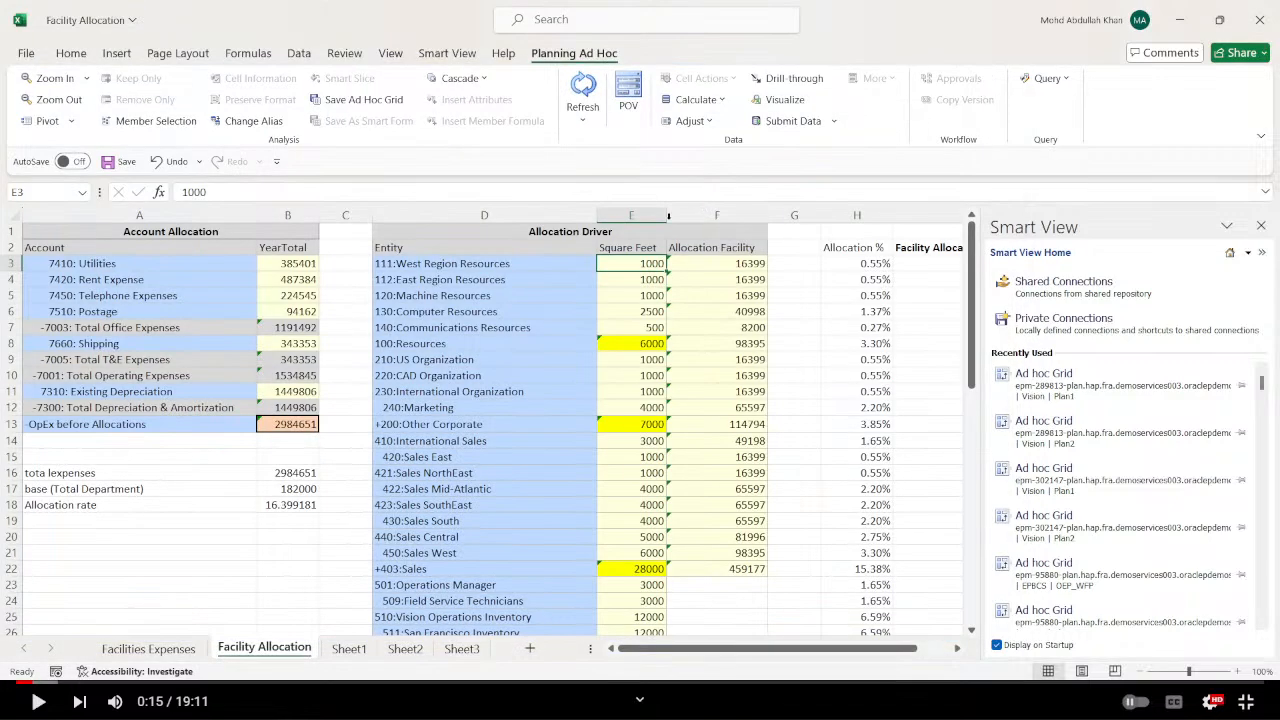
left_click(622, 247)
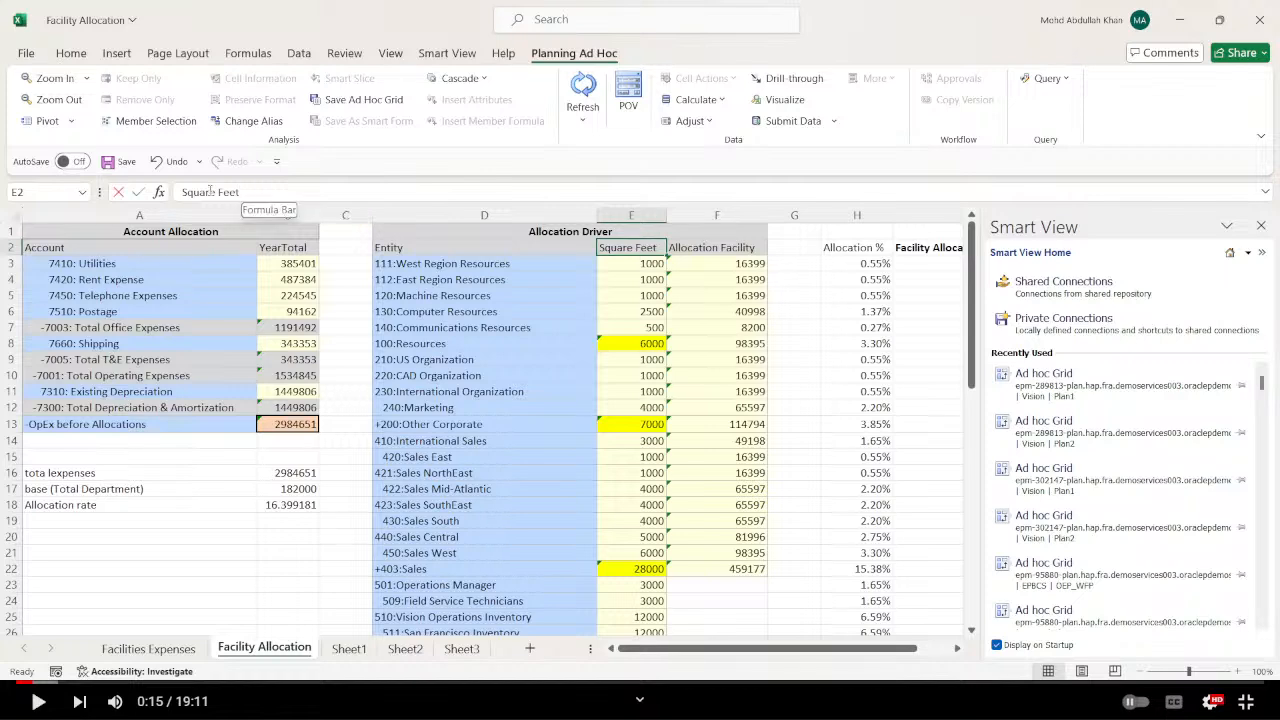
left_click_drag(241, 192, 186, 192)
key("ctrl+c")
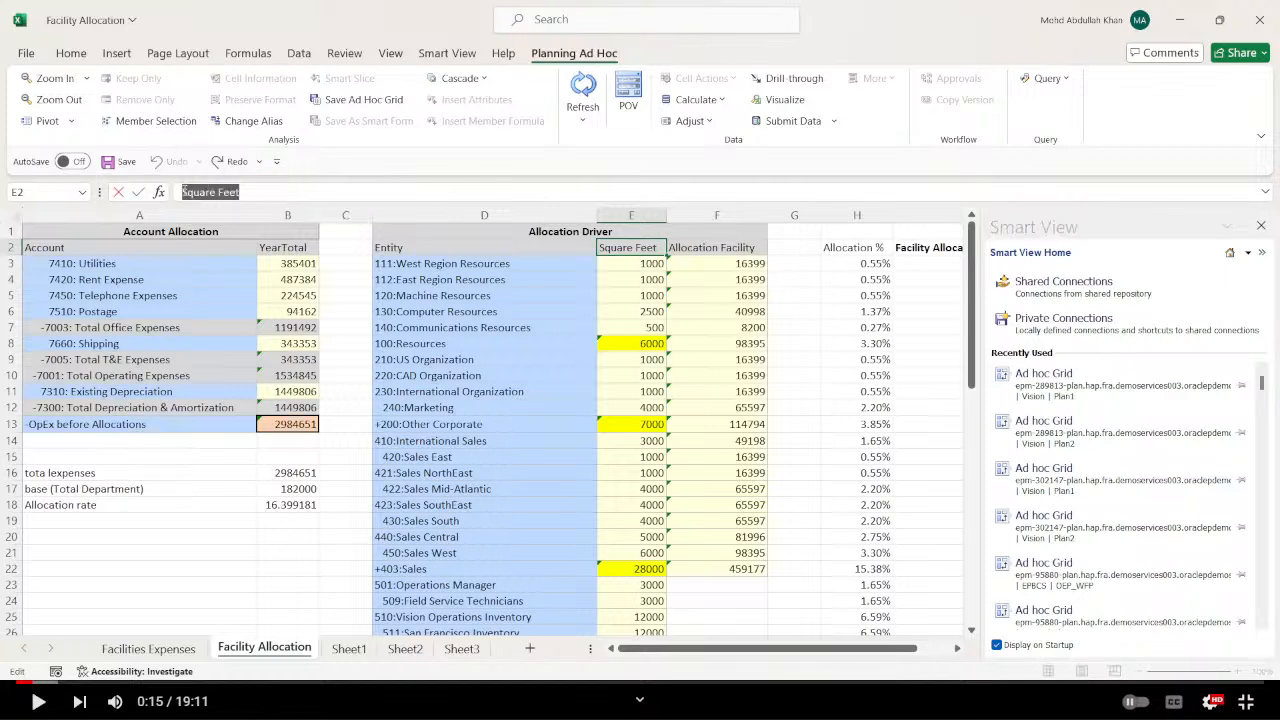
key("alt+Tab")
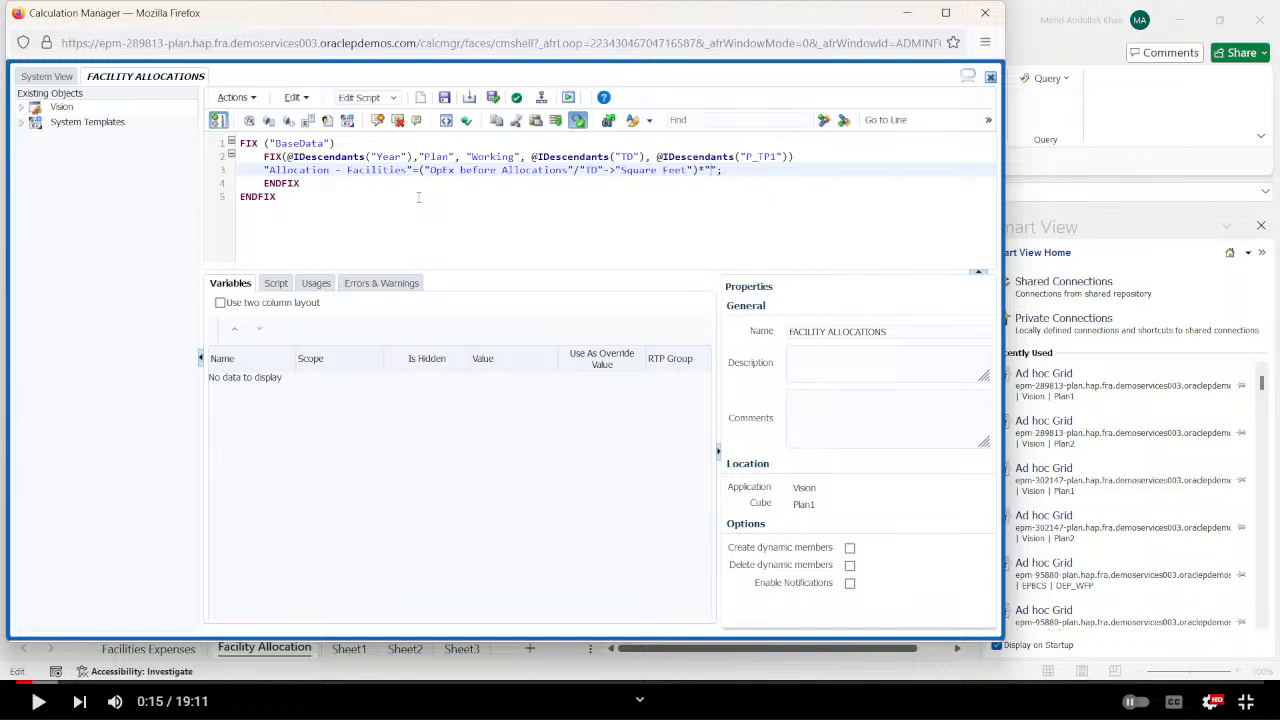
key("ctrl+v")
left_click(516, 98)
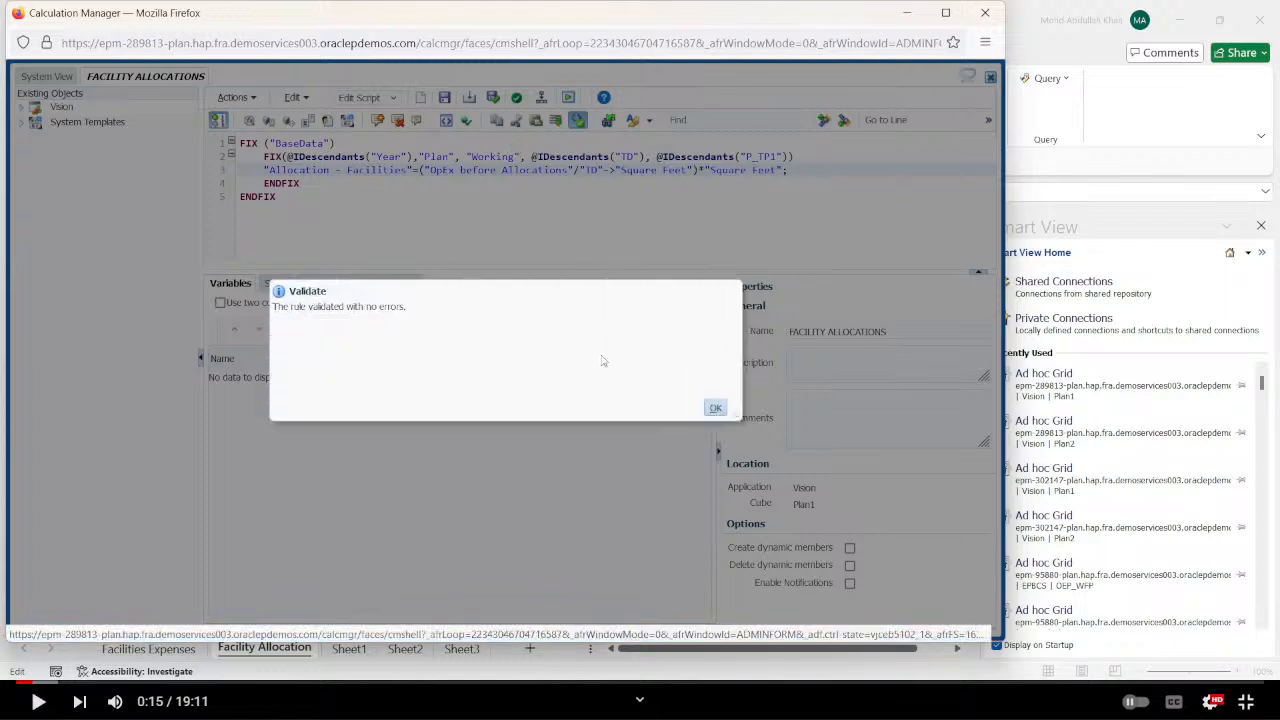
left_click(714, 407)
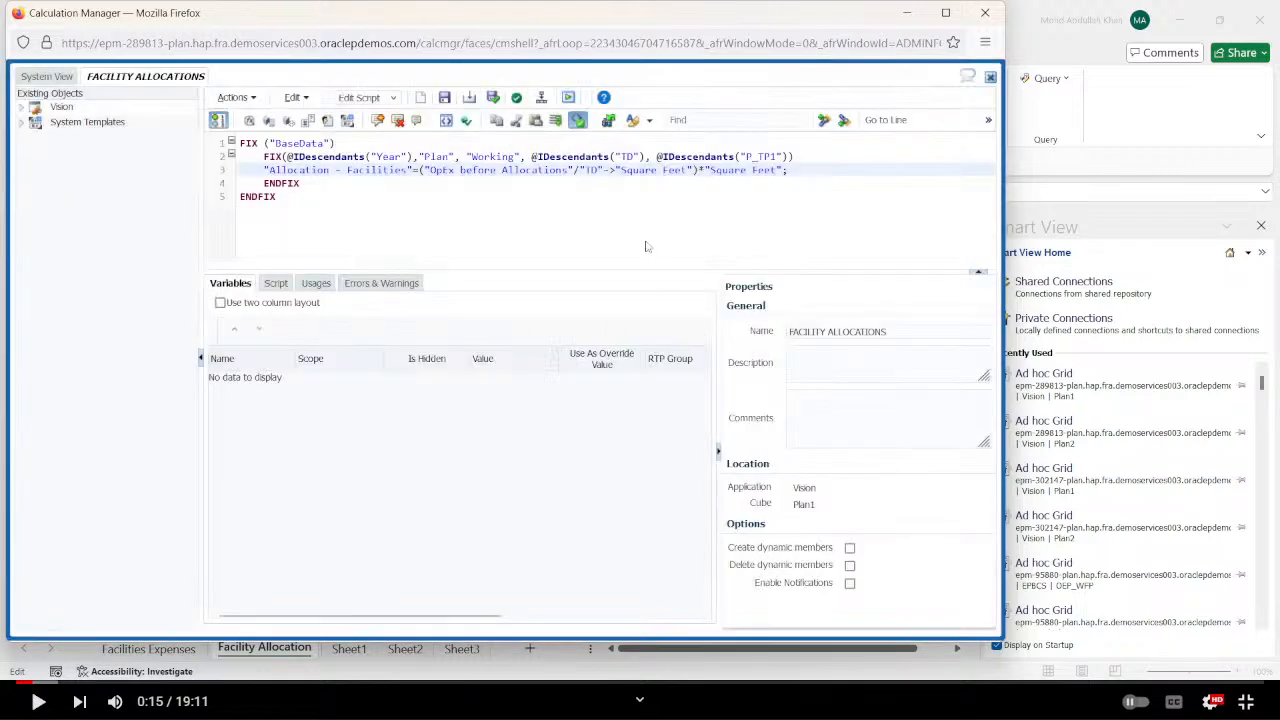
Save and deploy the FACILITY ALLOCATIONS rule, and launch it.
left_click(541, 98)
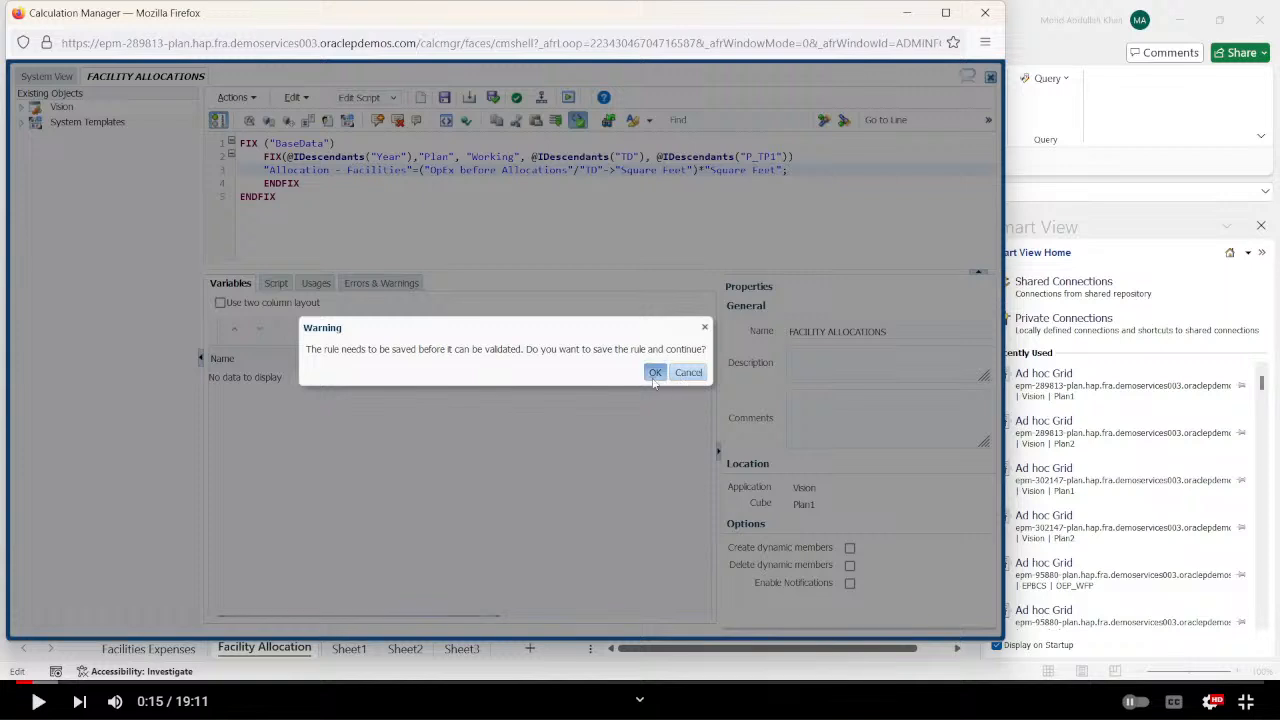
left_click(655, 372)
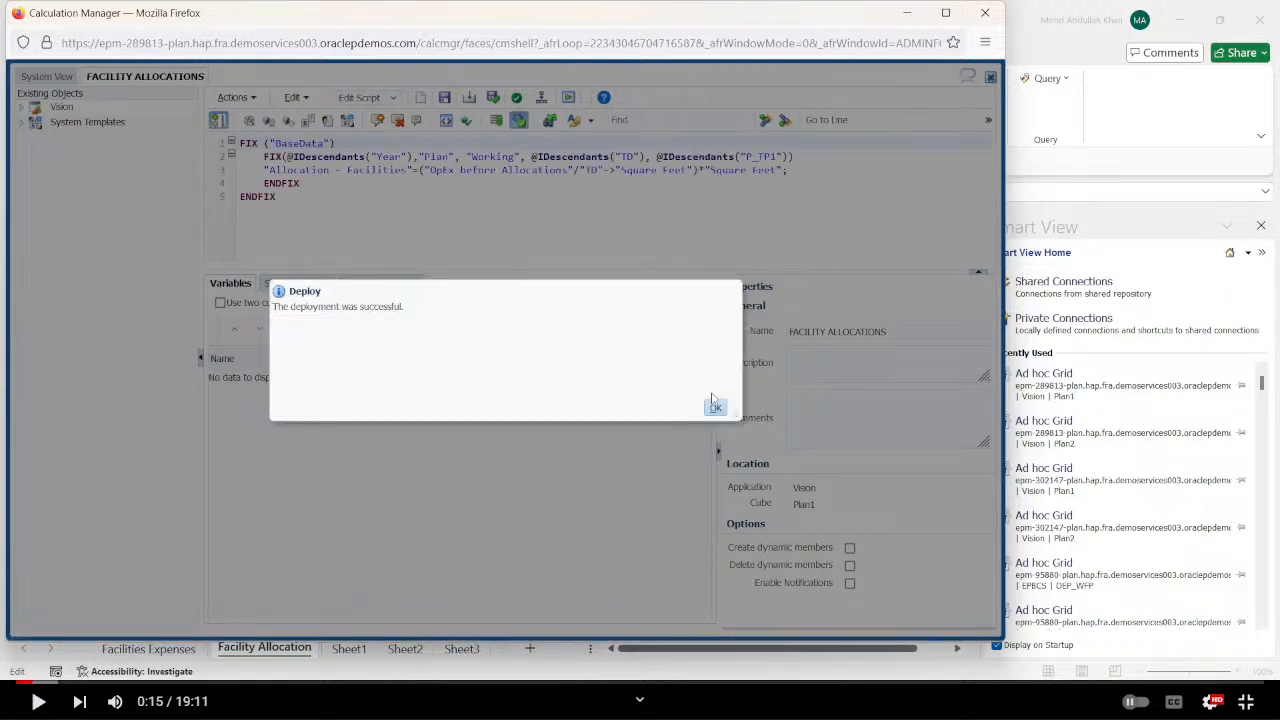
left_click(716, 410)
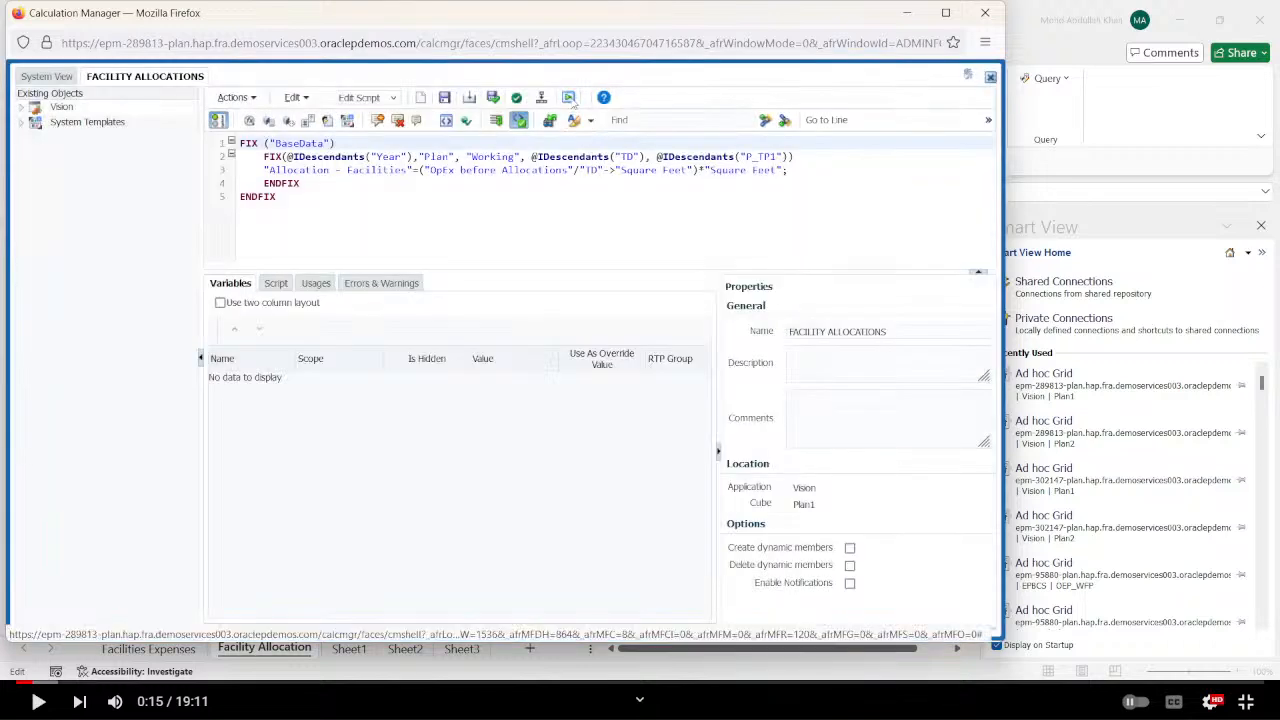
left_click(570, 98)
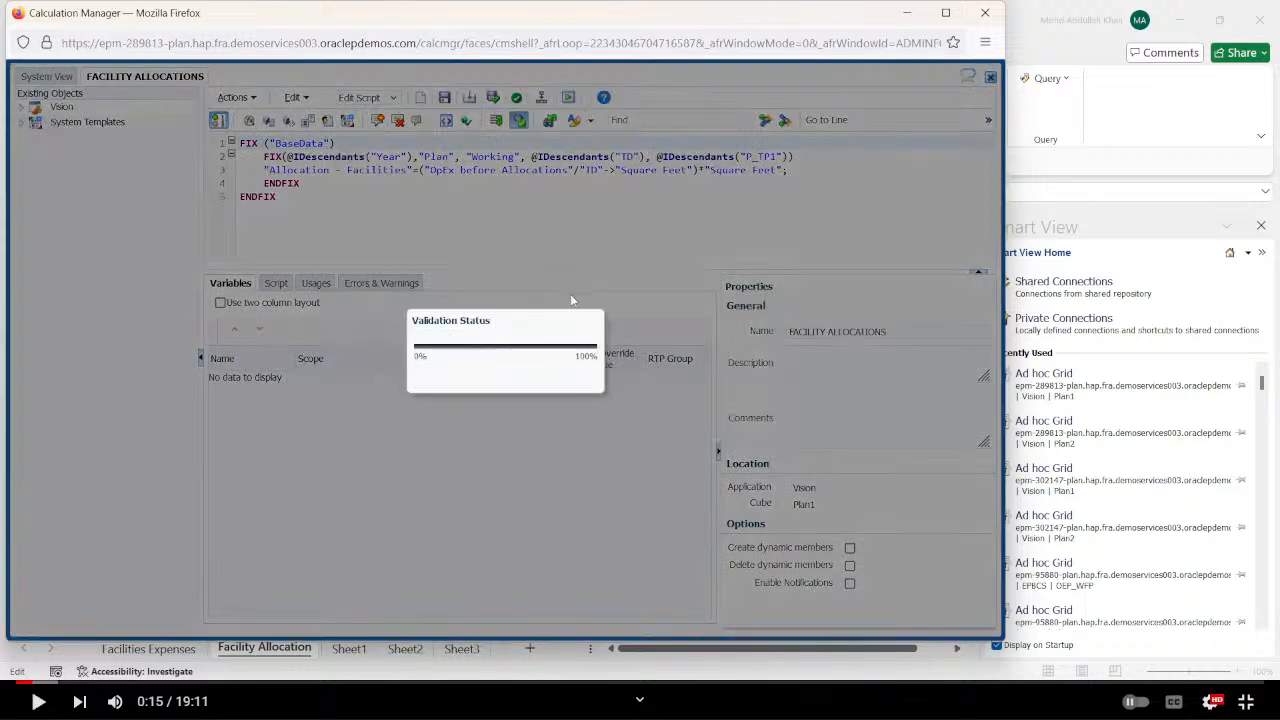
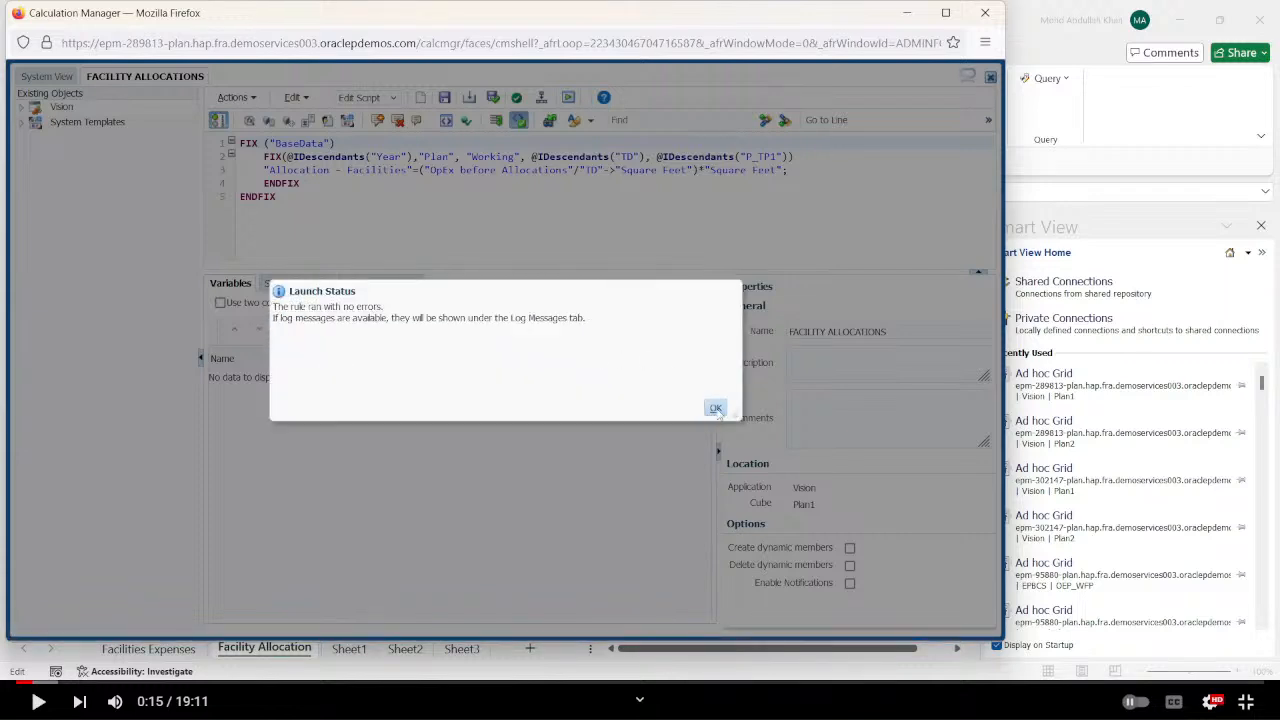
Close the launch status, switch to the Excel workbook and examine the Facility Allocation, Sheet1 and Sheet2 grids.
left_click(716, 409)
key("alt+Tab")
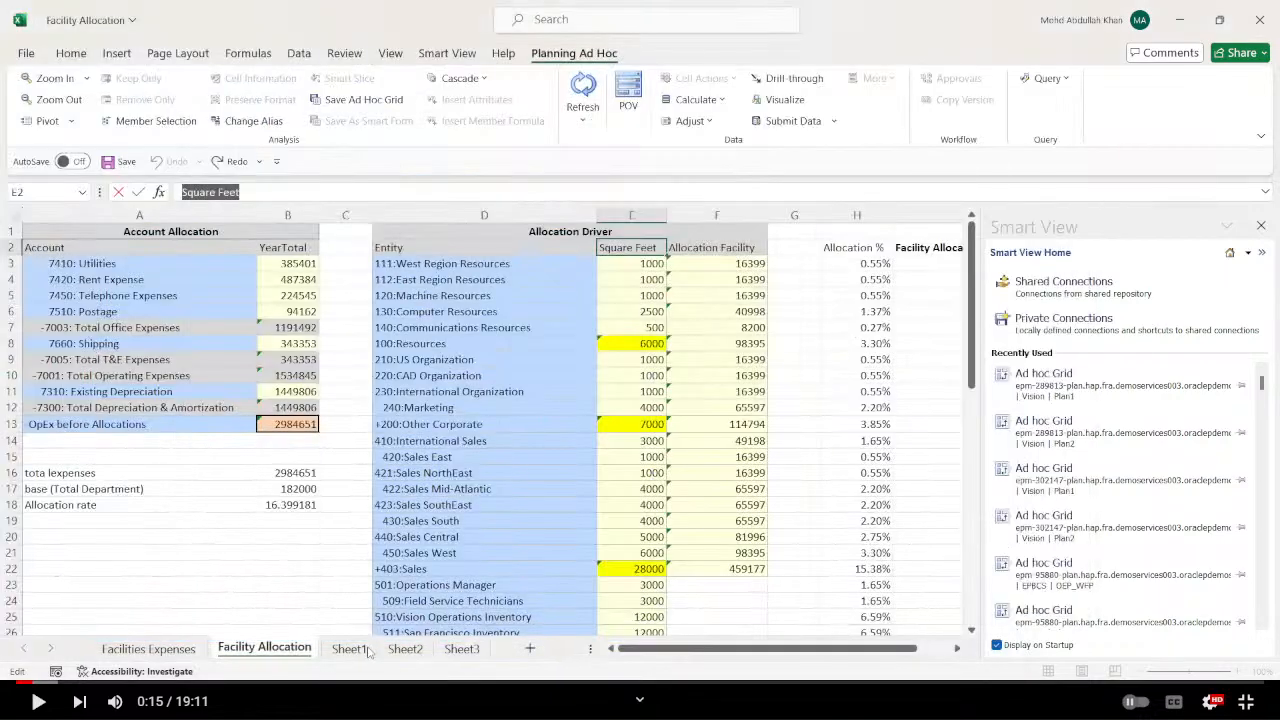
scroll(528, 552, "down", 2)
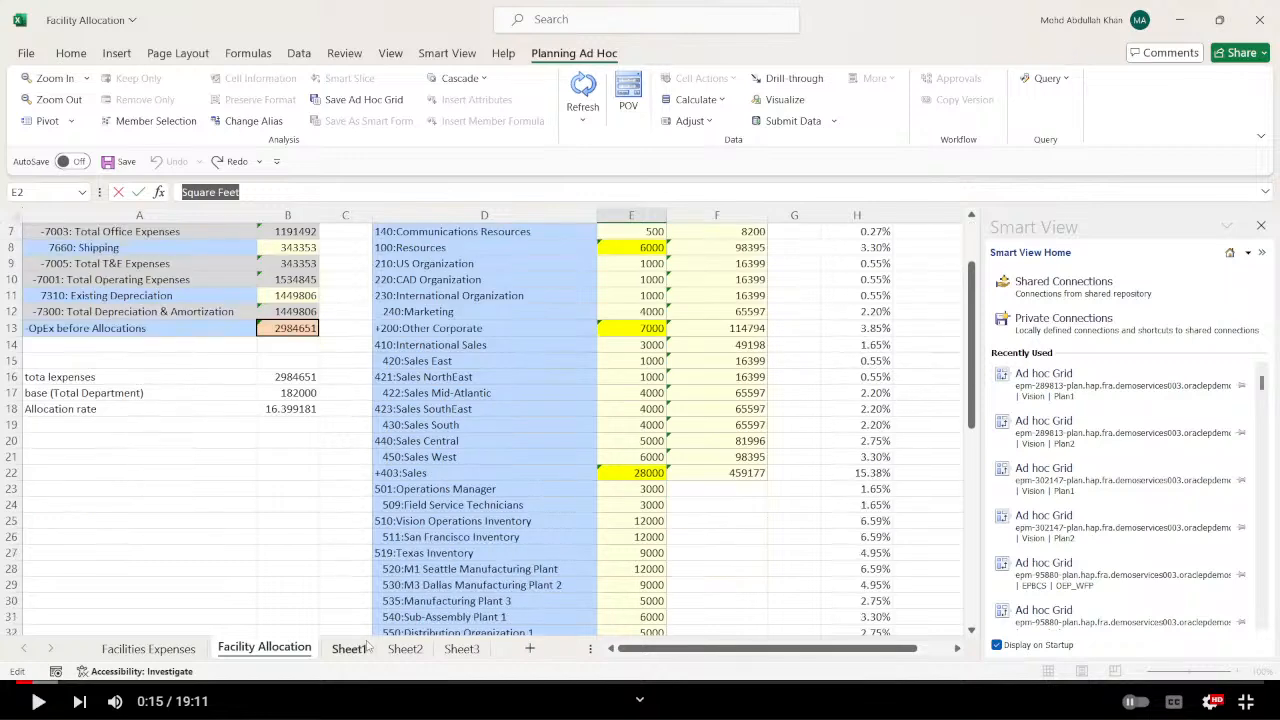
left_click(352, 648)
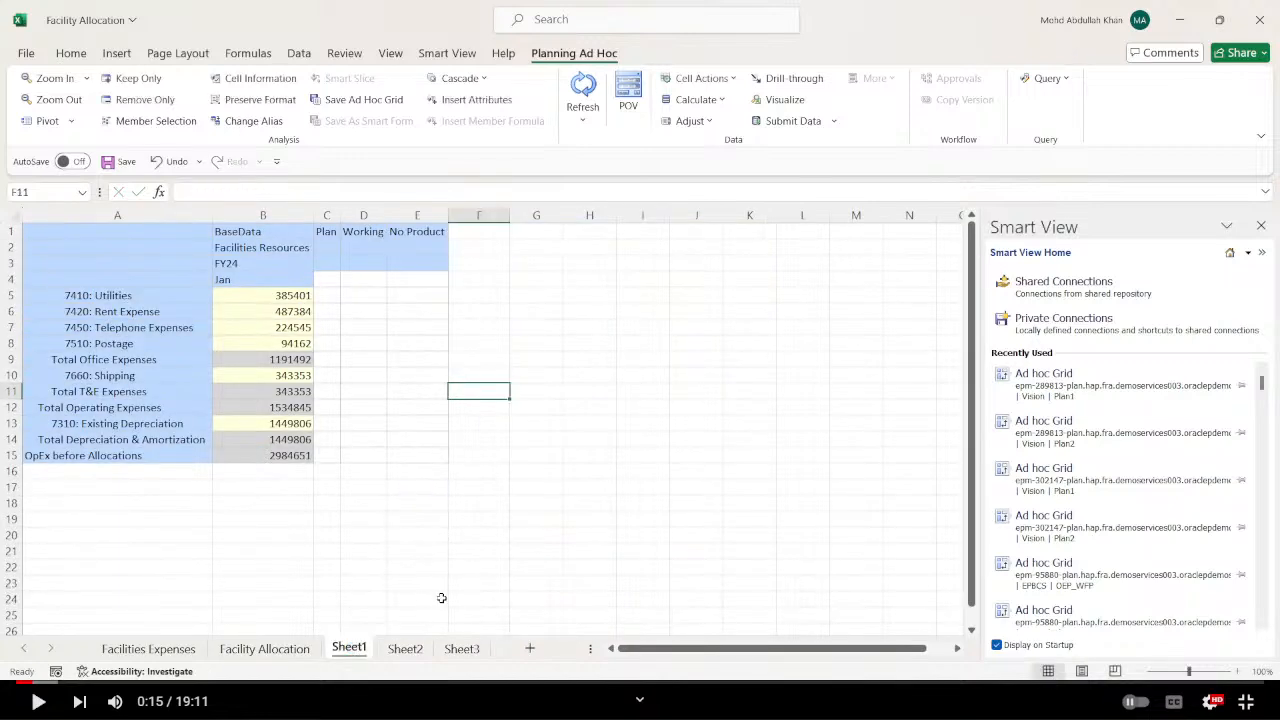
left_click(405, 648)
left_click(350, 650)
left_click(264, 648)
scroll(560, 373, "up", 2)
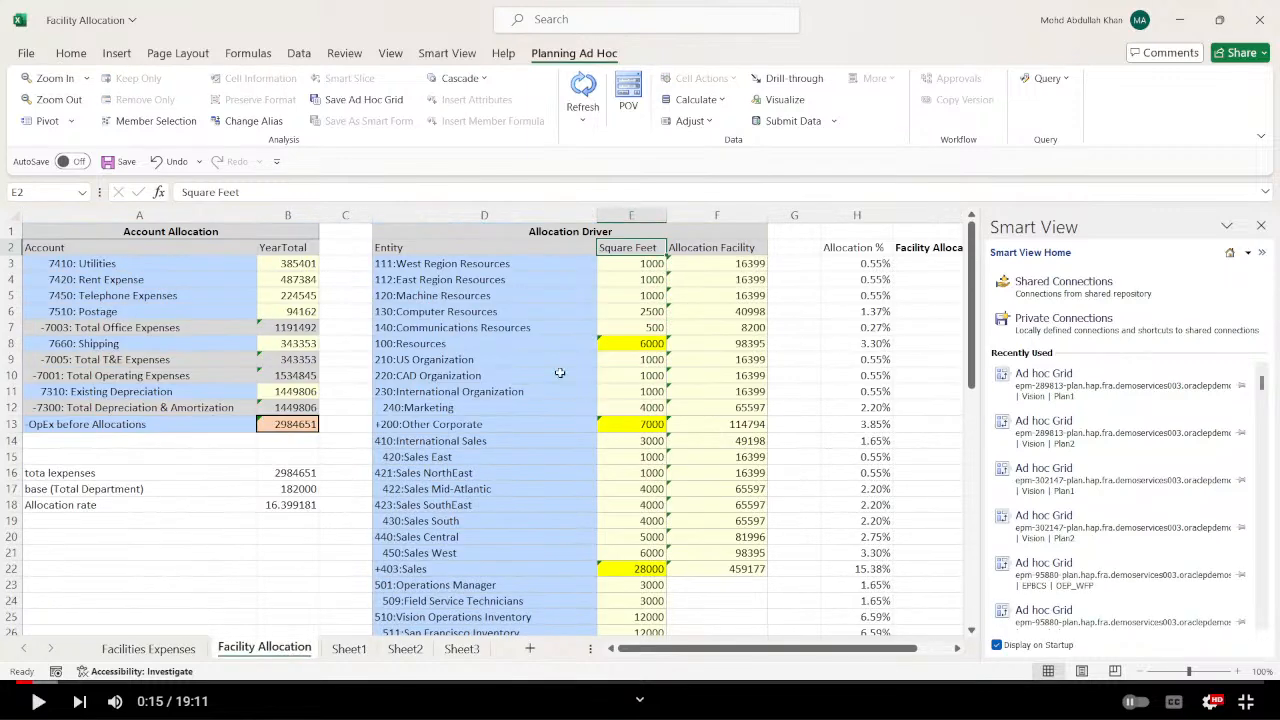
left_click(498, 344)
left_click(405, 648)
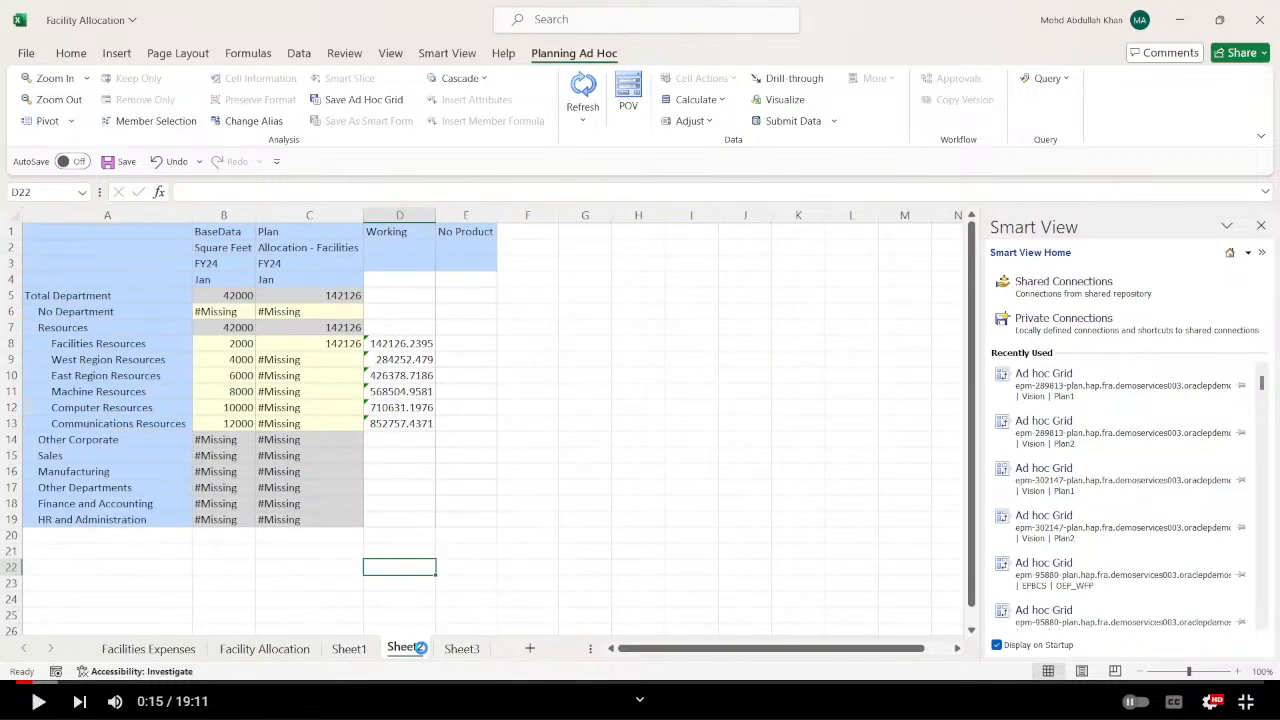
Delete the check formulas below the Facilities Resources row in column D of Sheet2, cells D9 to D15.
left_click(241, 343)
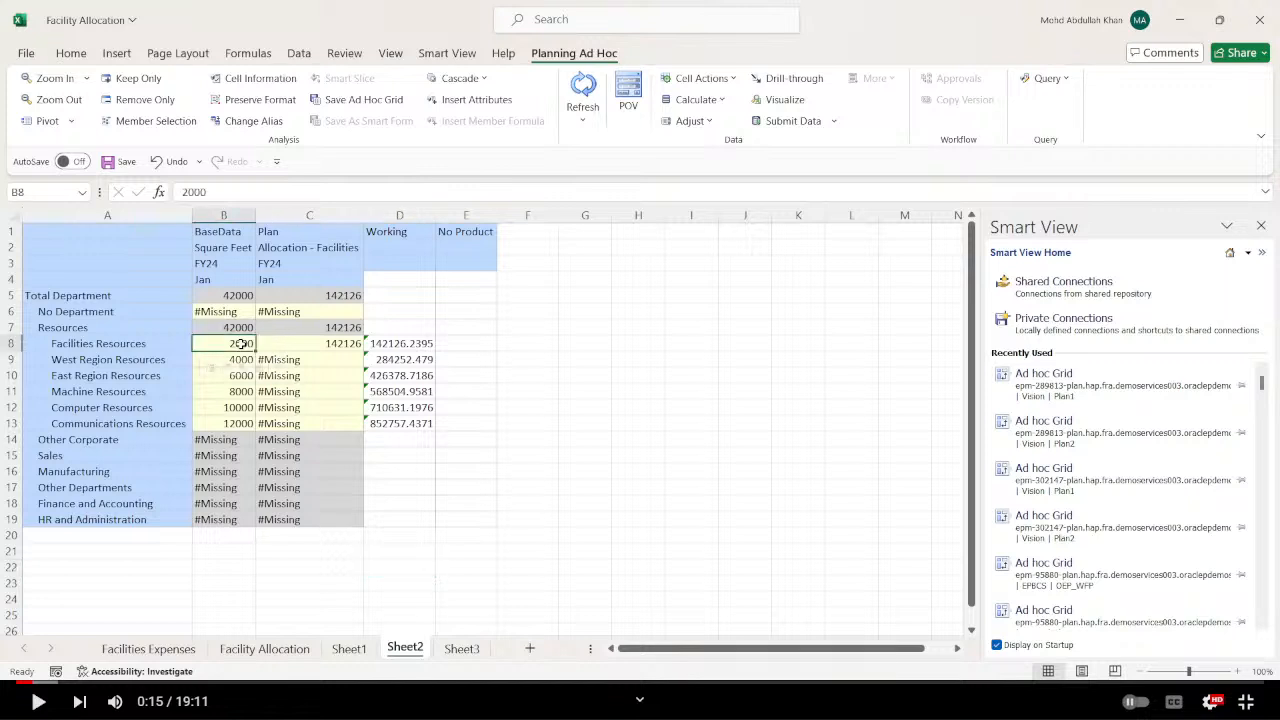
left_click(483, 356)
left_click_drag(408, 361, 420, 452)
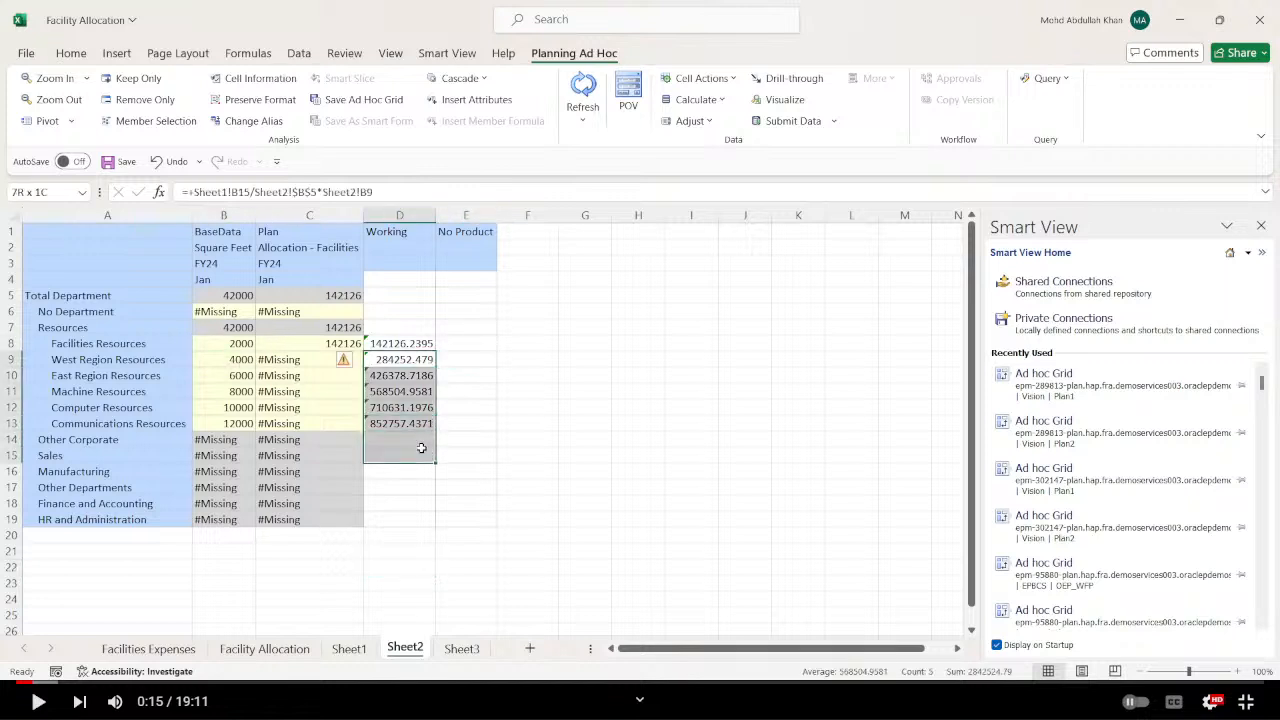
key("Delete")
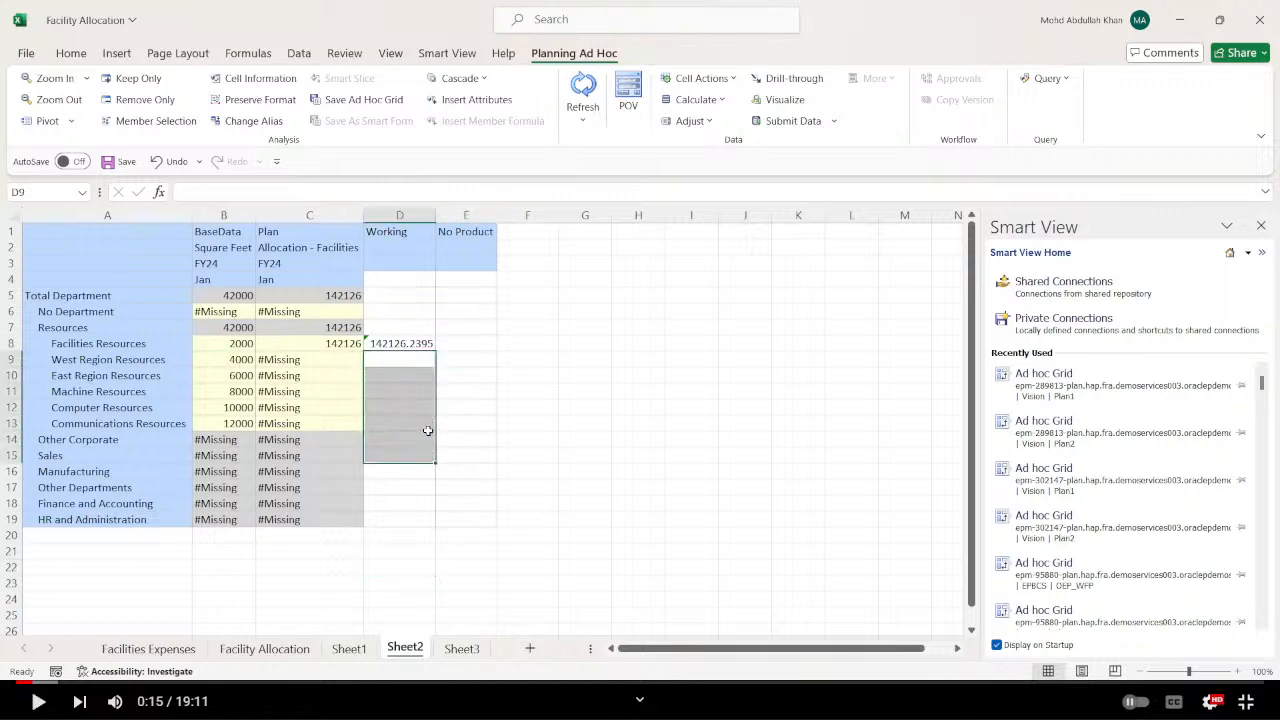
left_click(555, 345)
Change the product member in cell E1 of Sheet2 to P_110 and refresh the ad hoc grid.
left_click(477, 236)
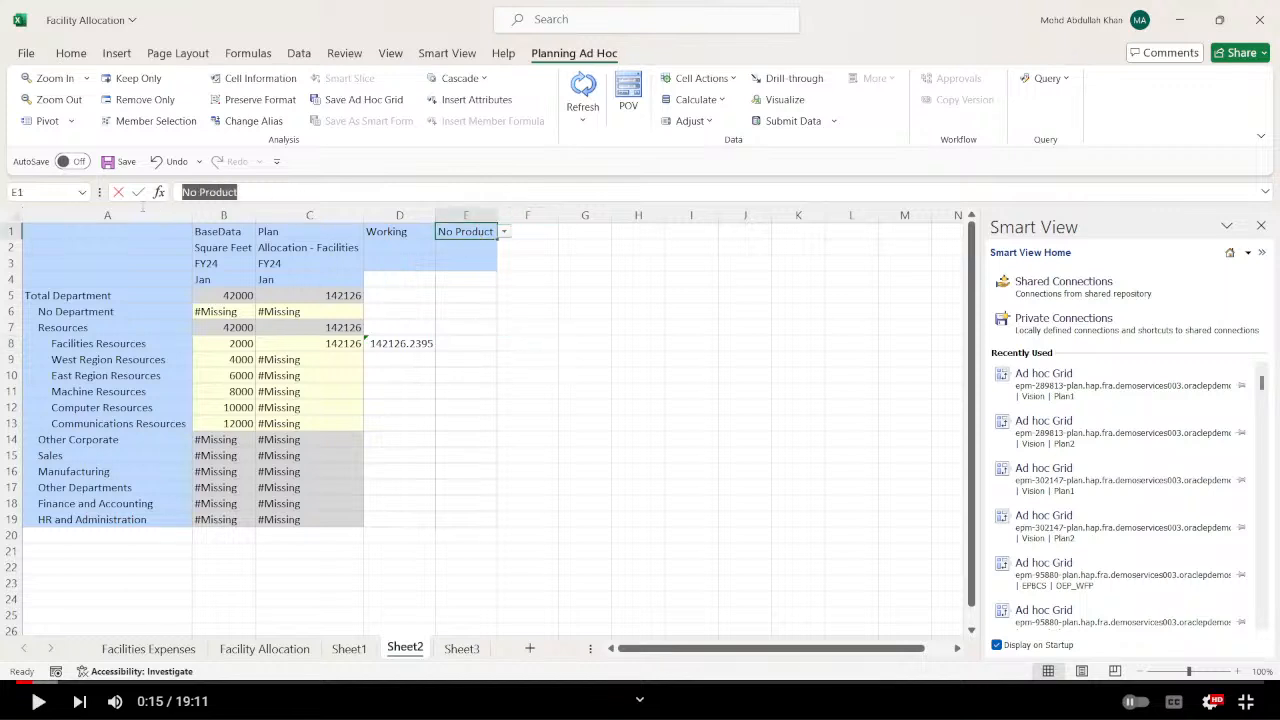
type("P_110")
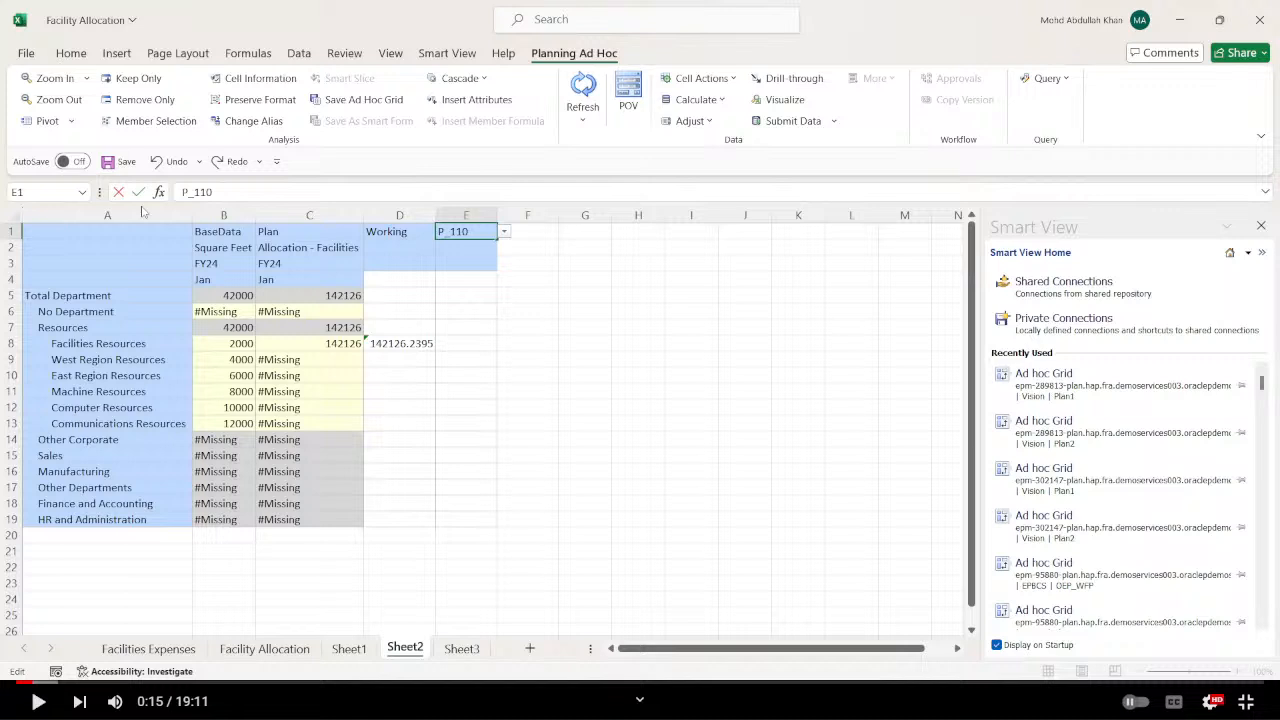
key("Return")
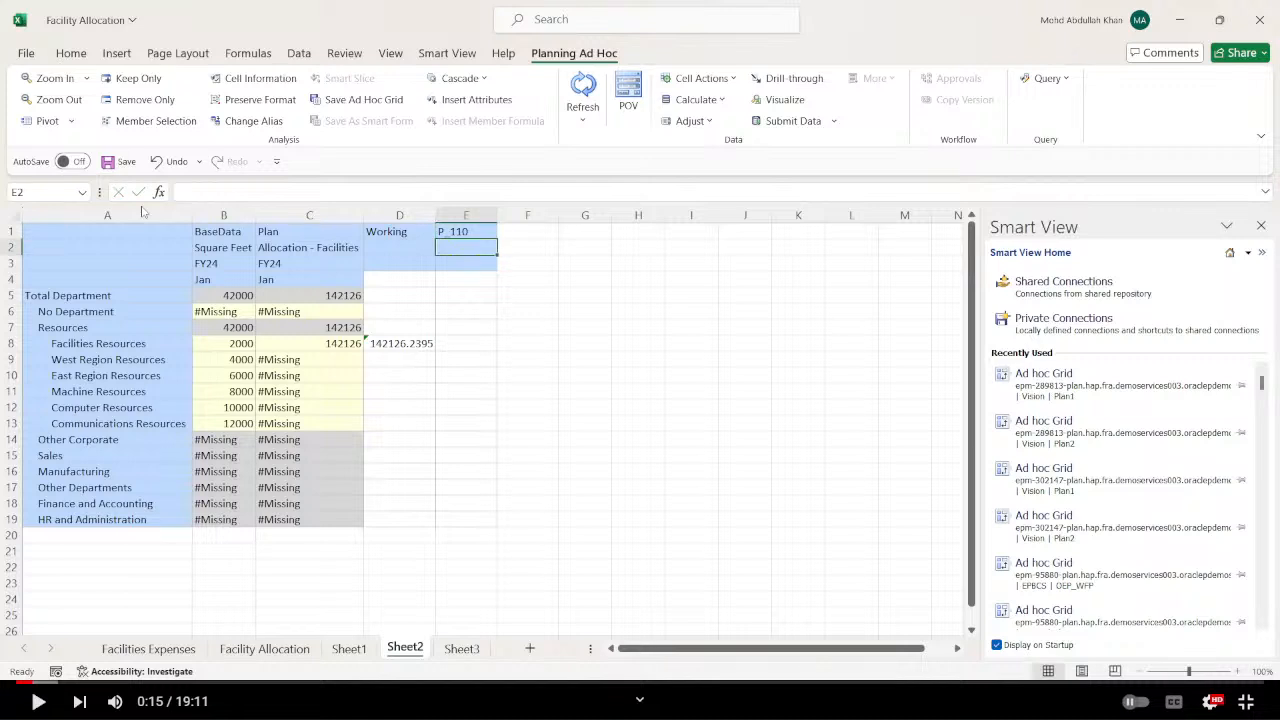
left_click(583, 90)
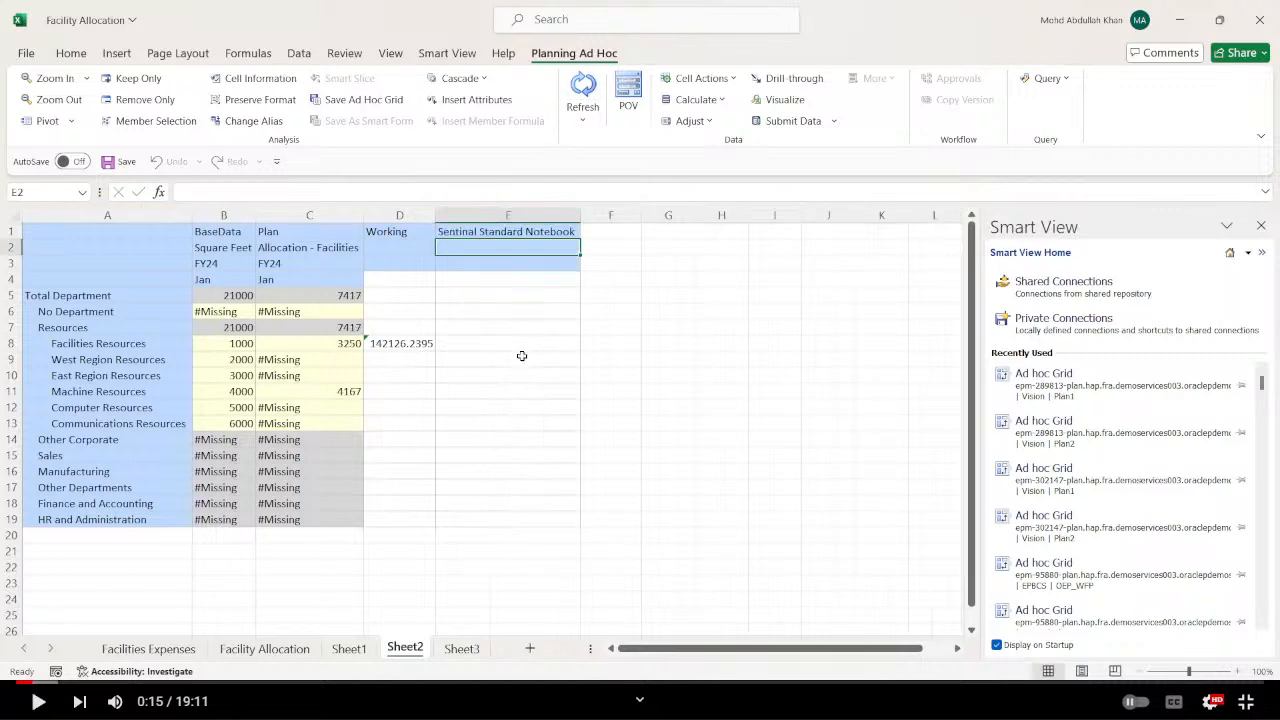
left_click(521, 357)
Overwrite the Allocation - Facilities cells C8 to C13 on Sheet2 with #Missing and submit the data.
left_click(291, 362)
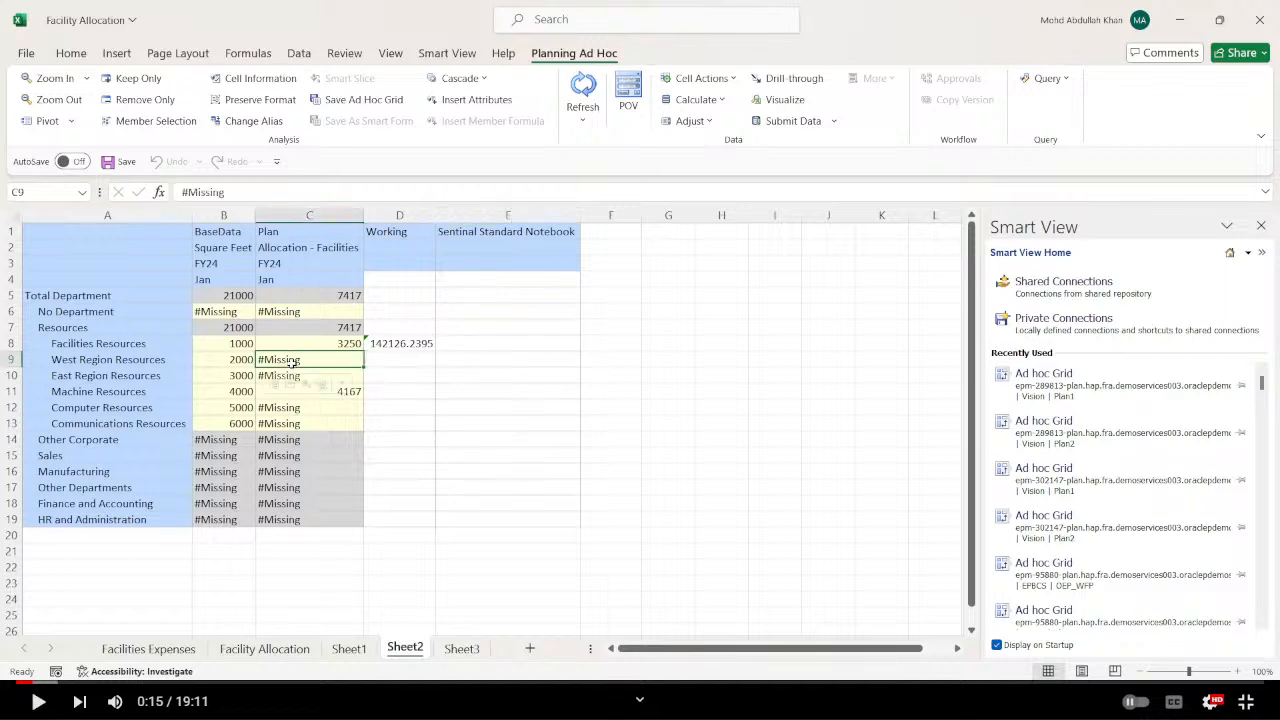
key("ctrl+c")
left_click(302, 343)
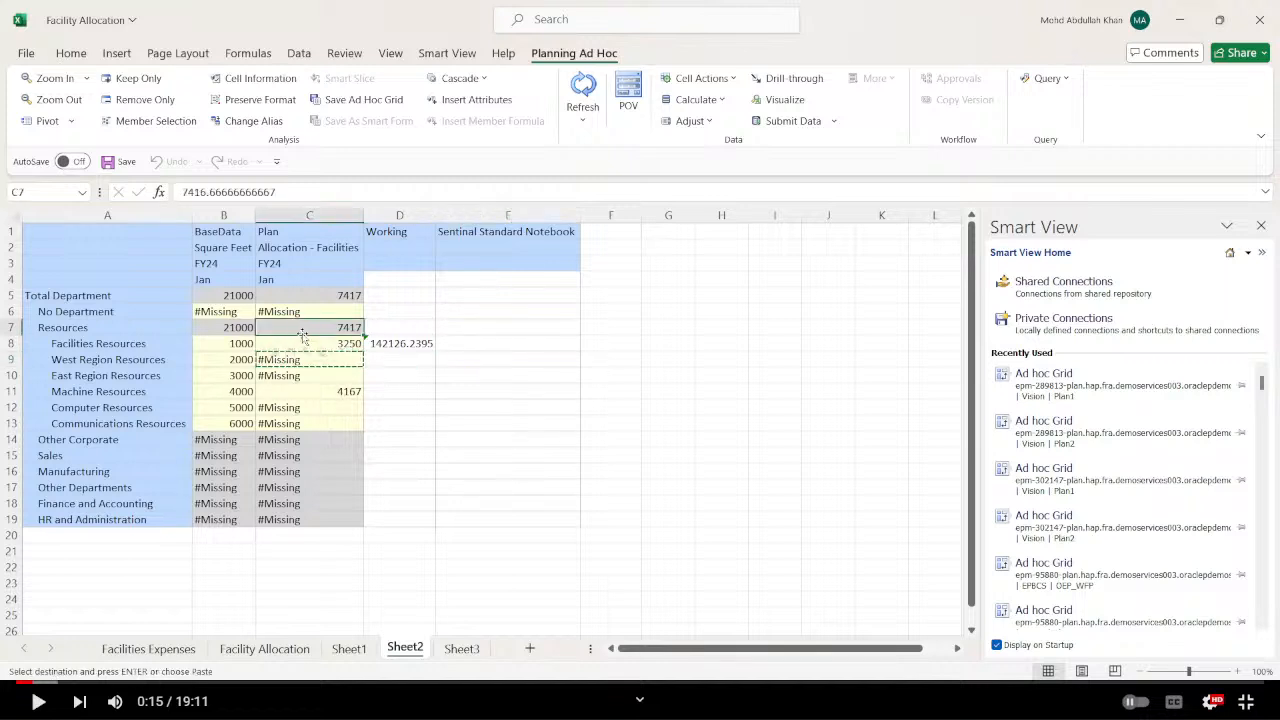
left_click(480, 391)
left_click_drag(335, 345, 334, 418)
key("ctrl+v")
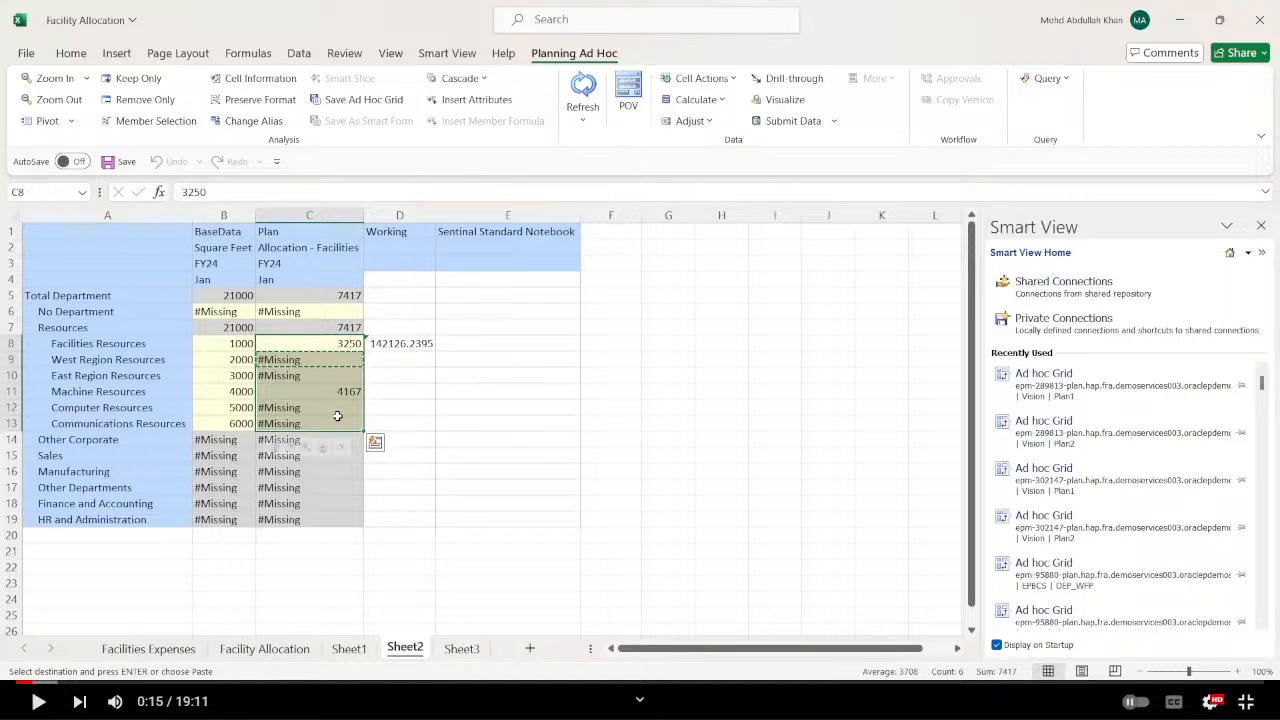
left_click(610, 391)
left_click(785, 121)
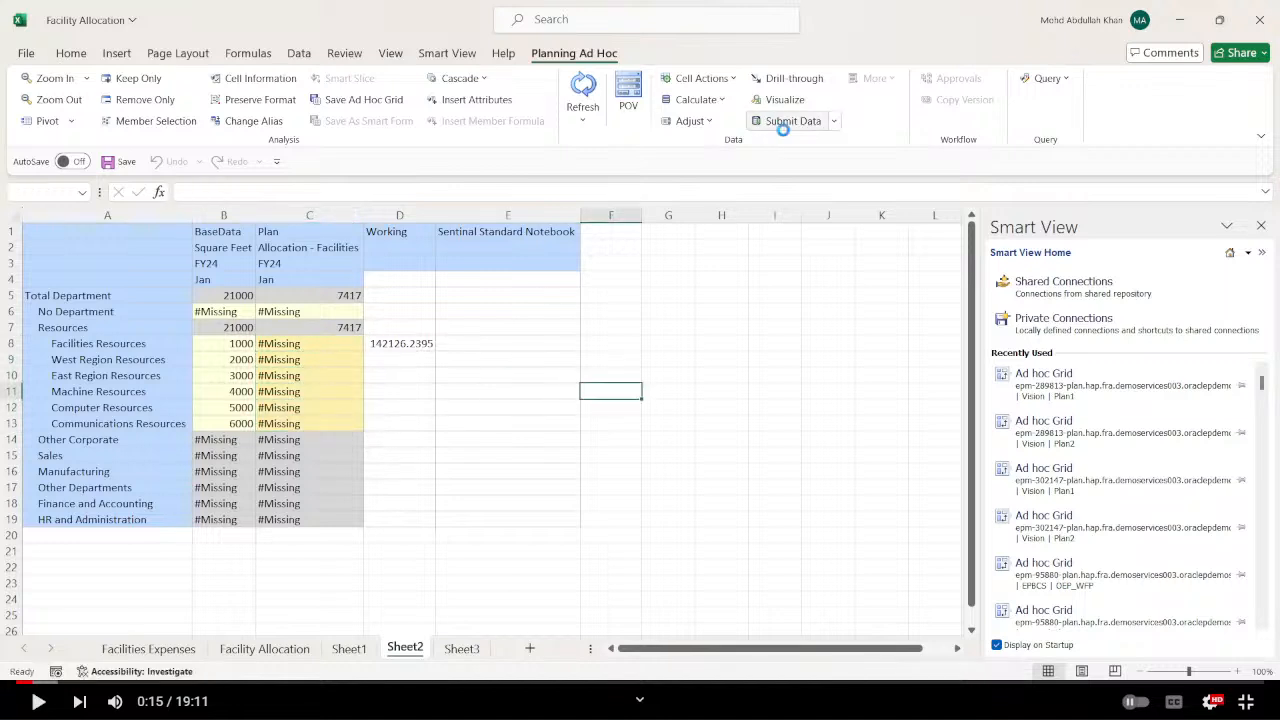
left_click(729, 387)
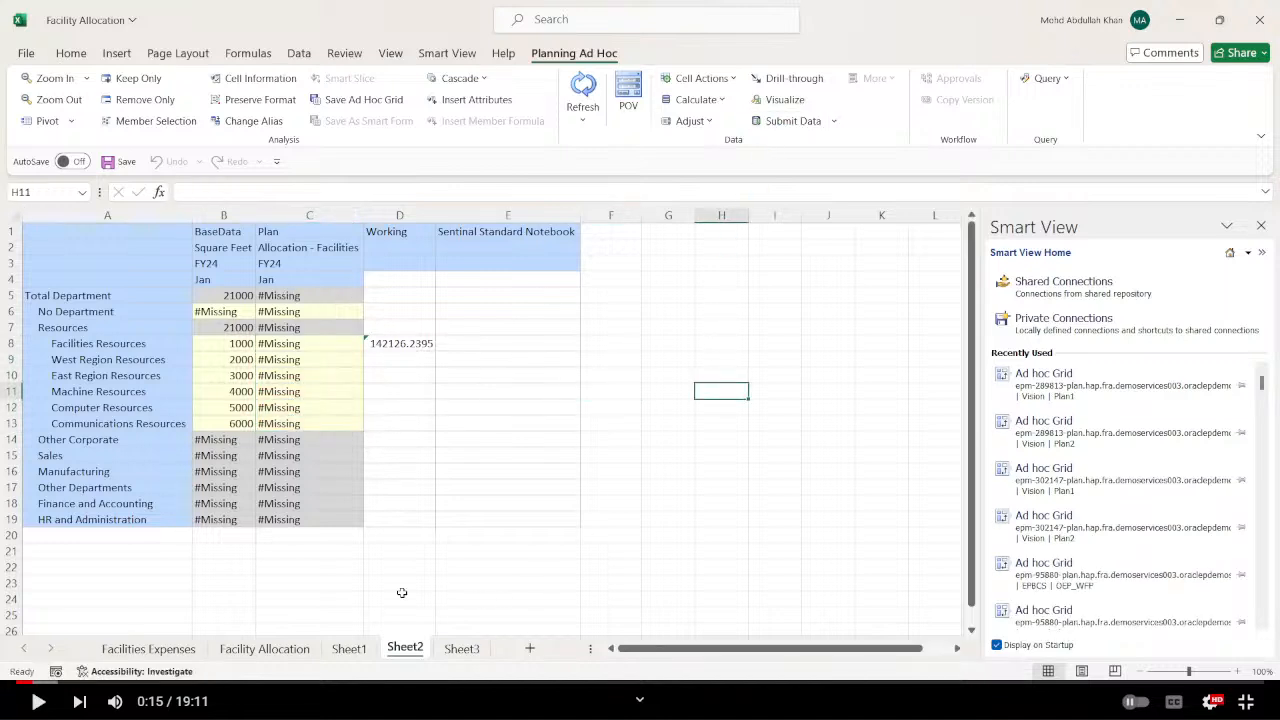
Copy the Facilities Resources expense values B5 to B15 on Sheet1 to the area starting at B18.
left_click(349, 648)
left_click(440, 228)
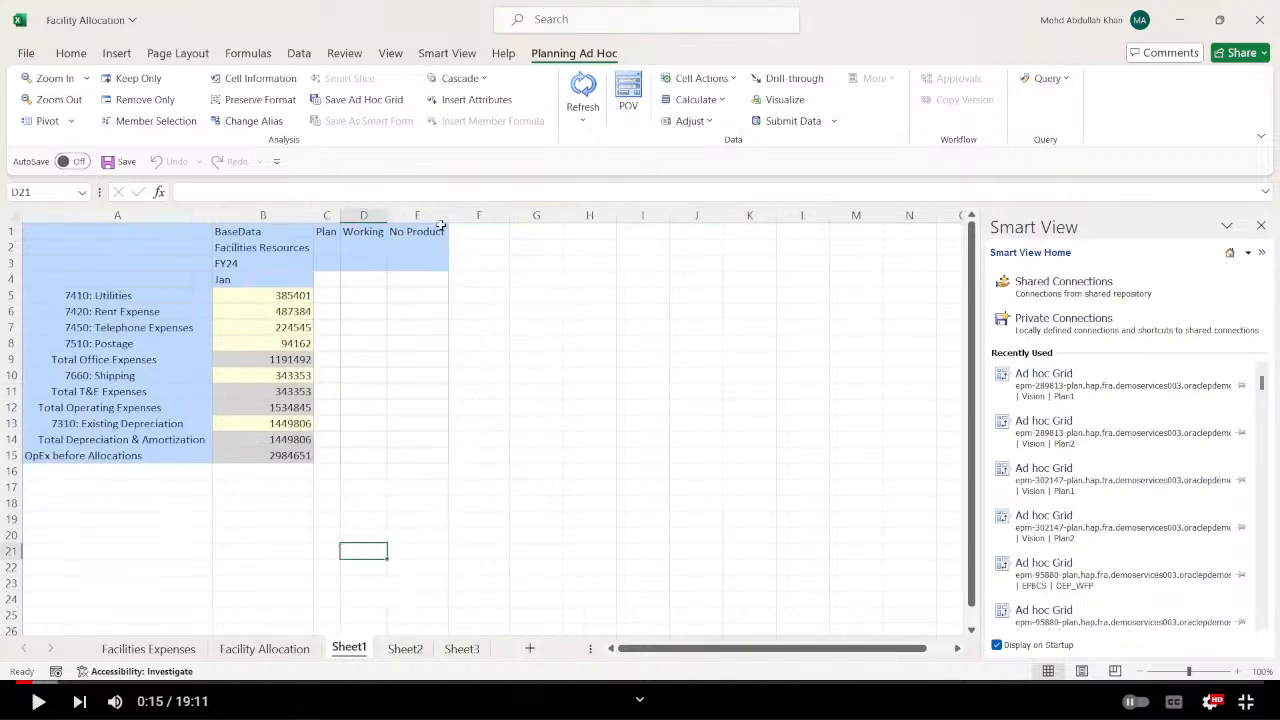
left_click_drag(285, 295, 280, 455)
key("ctrl+c")
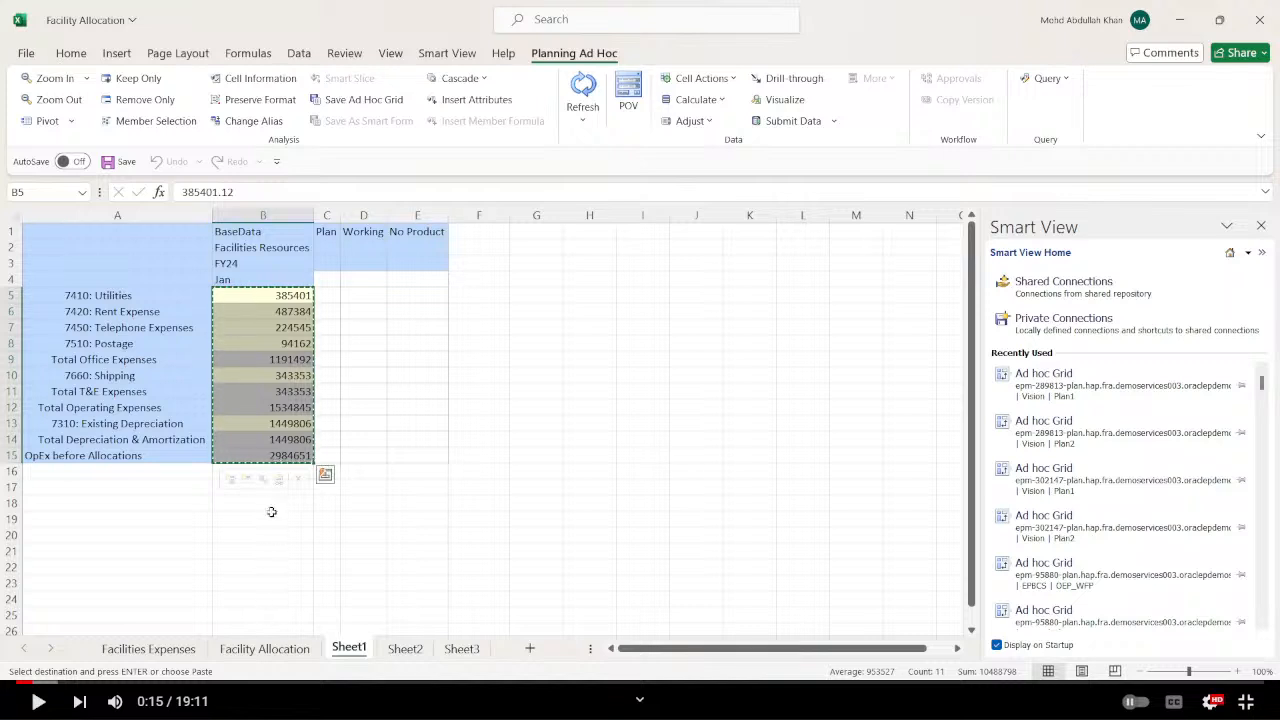
left_click(264, 503)
key("ctrl+v")
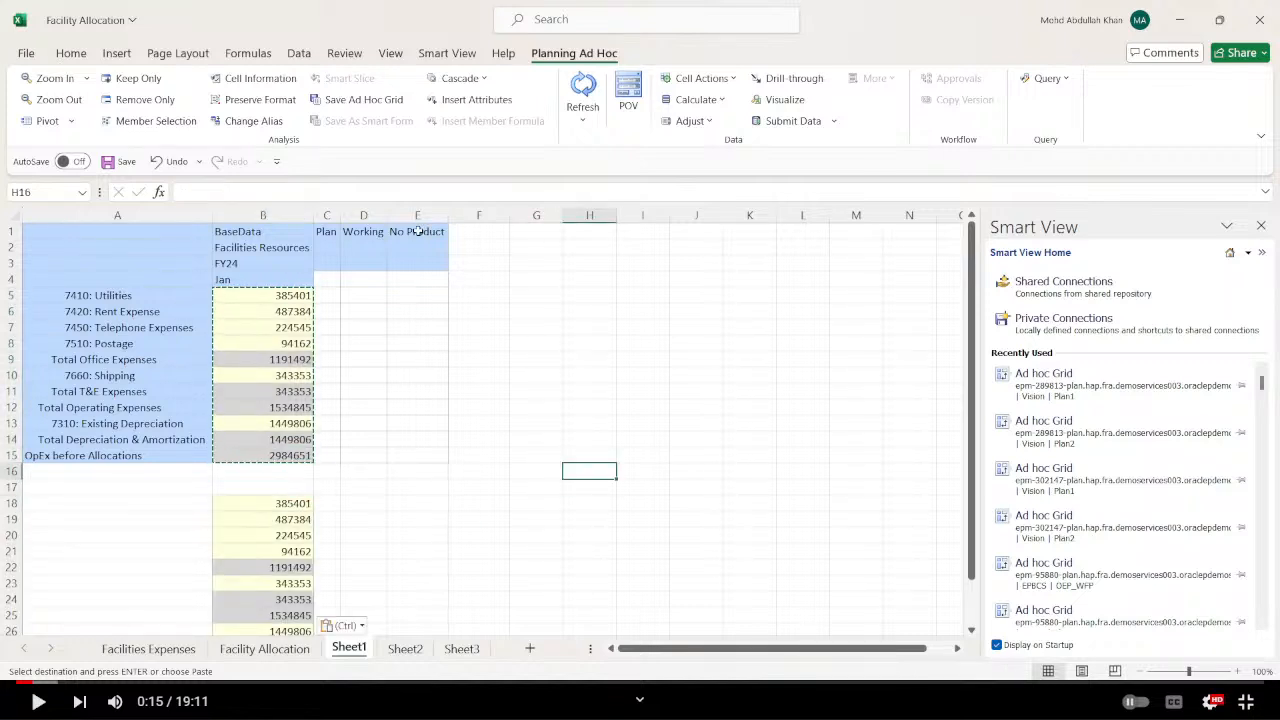
Replace the No Product member in cell E1 of Sheet1 with P_110 and refresh the grid.
left_click(418, 231)
type("P_1")
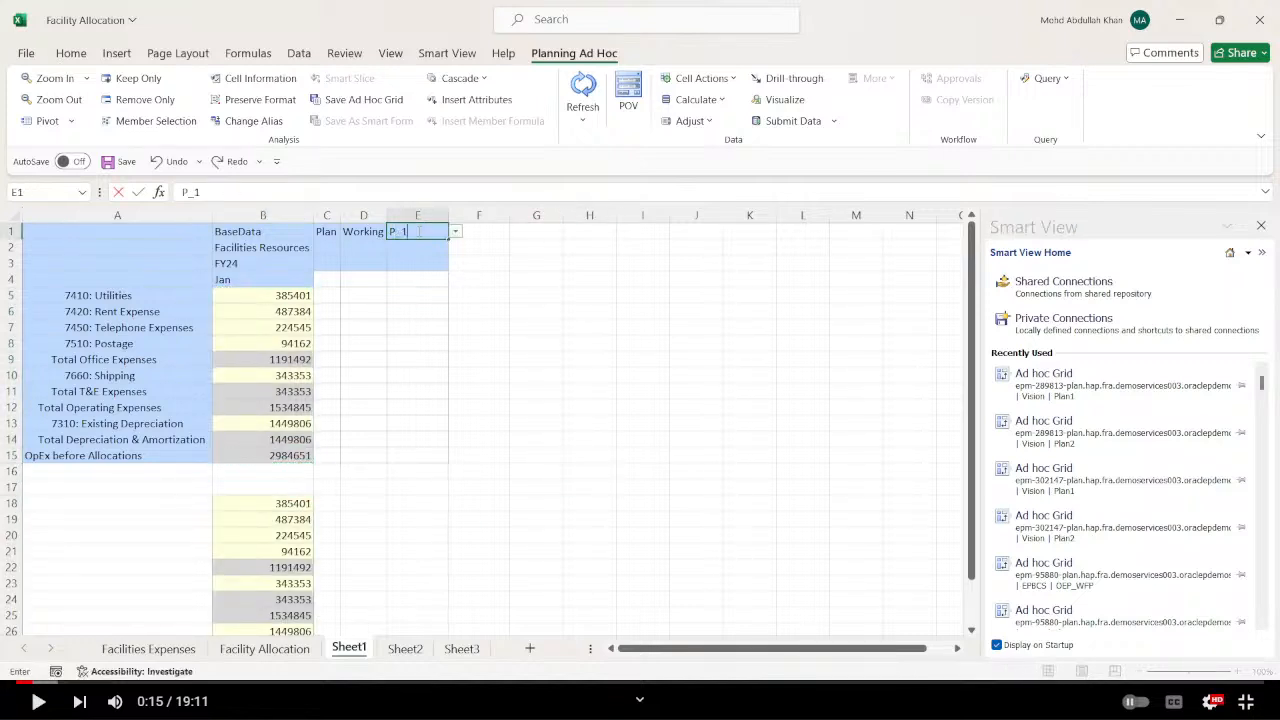
type("10")
key("Return")
left_click(580, 91)
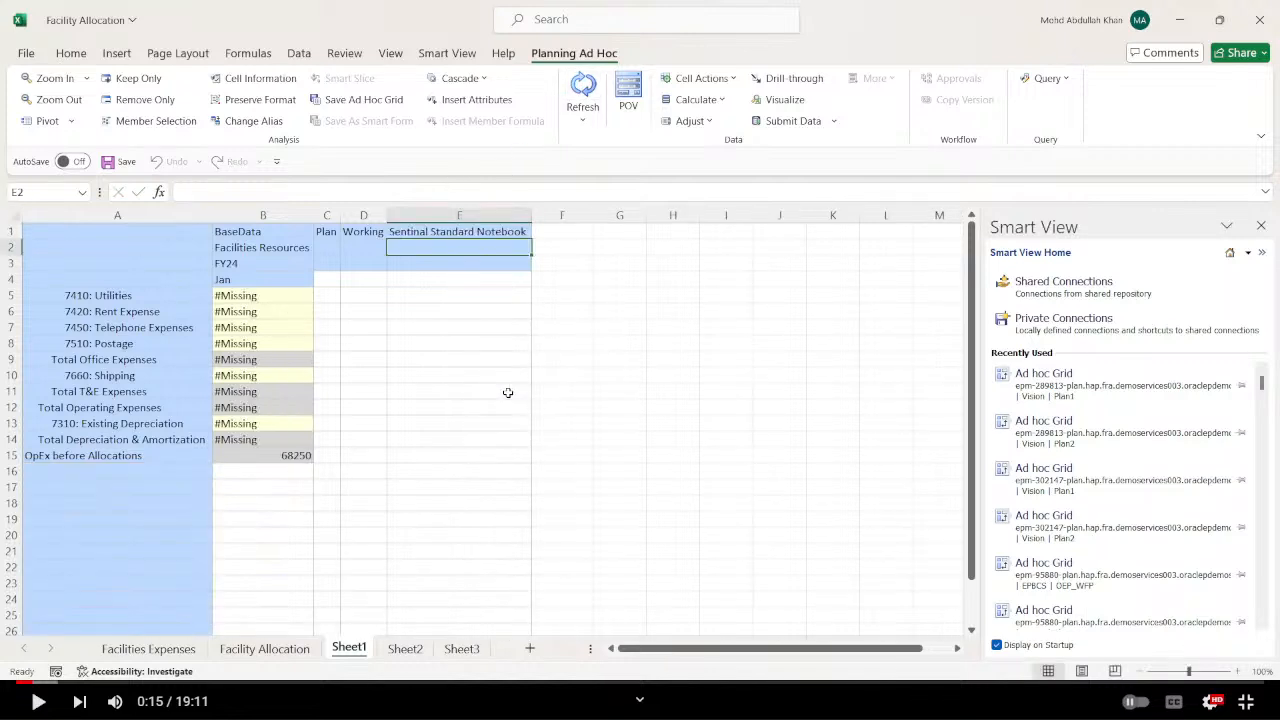
left_click(476, 405)
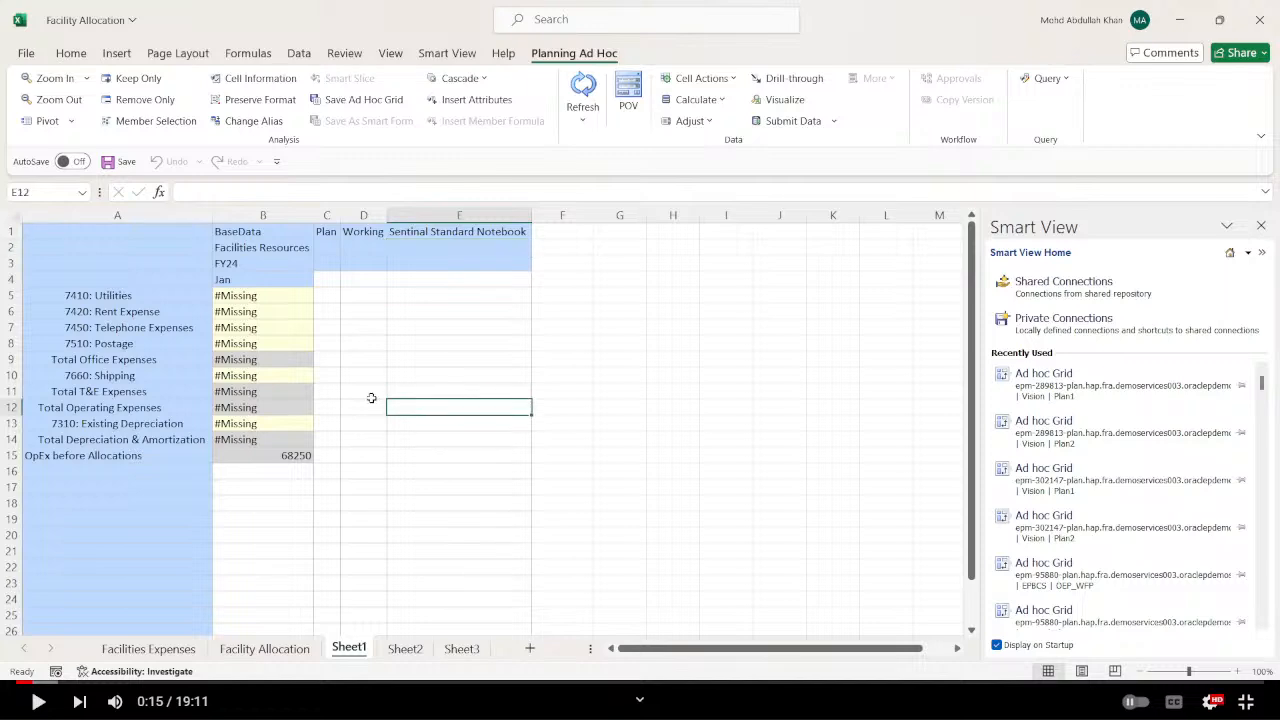
left_click(558, 276)
Copy the Utilities through Postage amounts from the Facilities Expenses sheet into B5 to B8 of Sheet1 and submit the data.
left_click(264, 648)
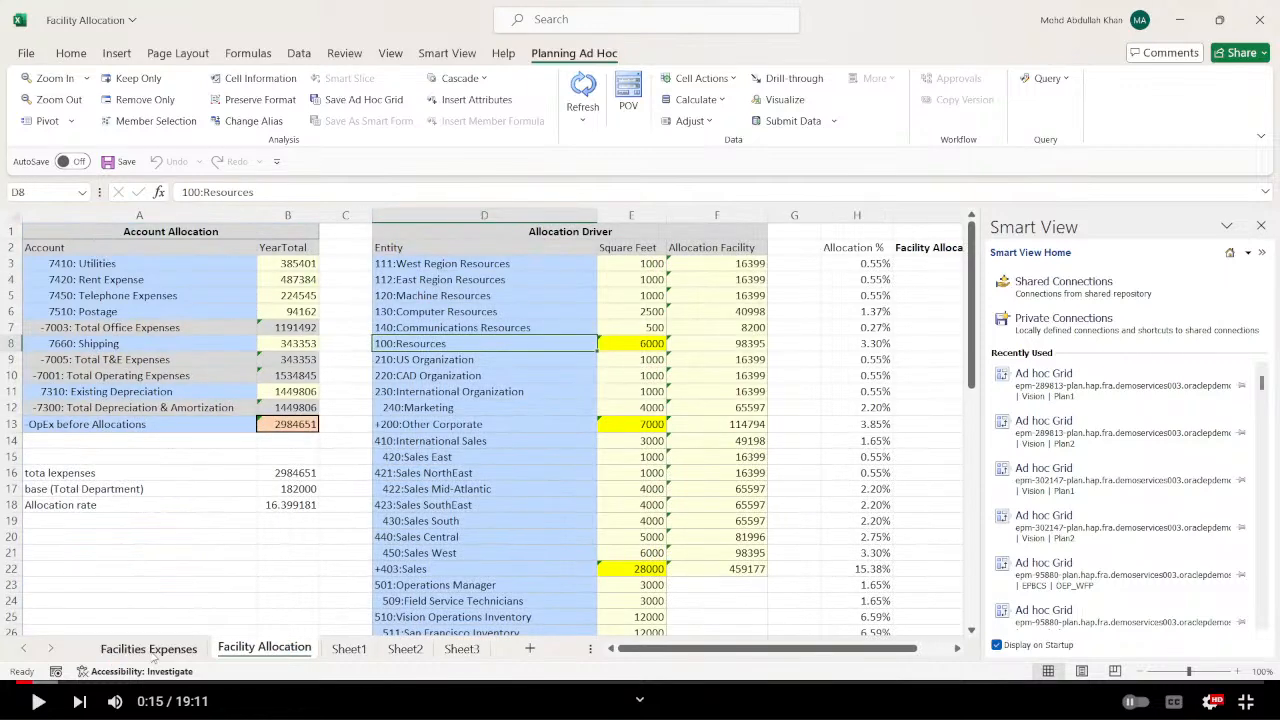
left_click(148, 648)
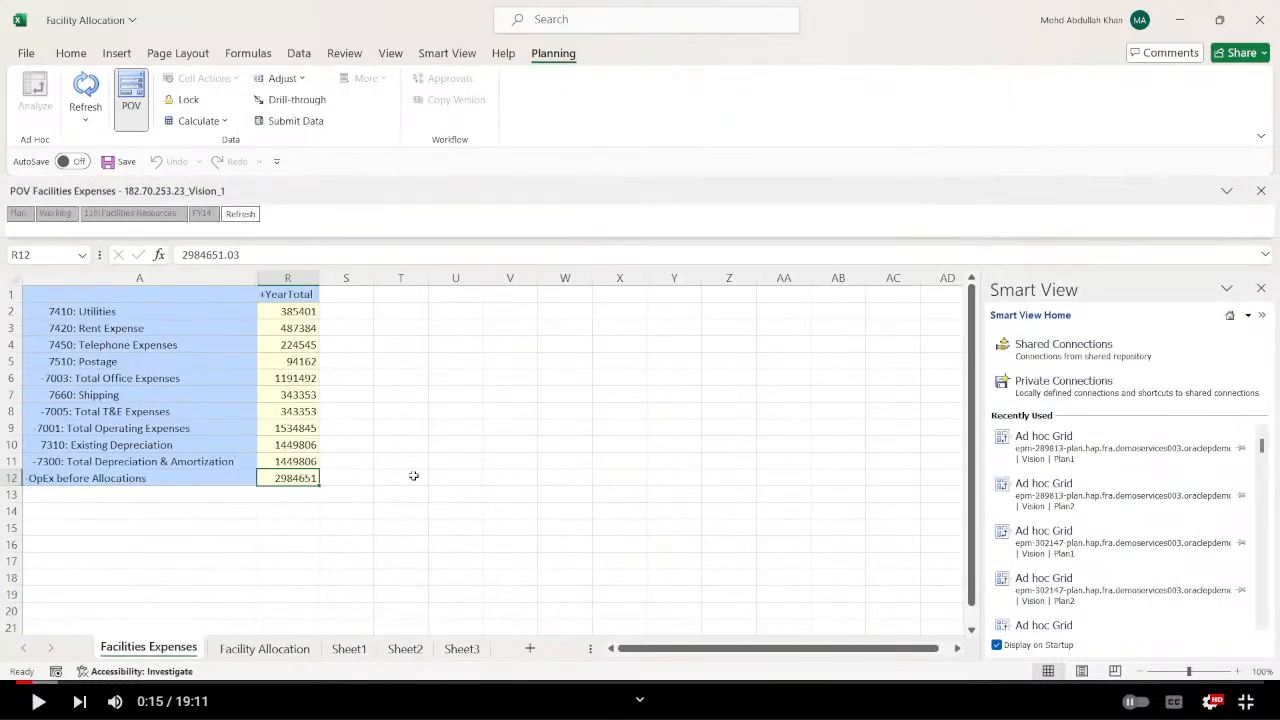
left_click(445, 462)
left_click_drag(295, 309, 297, 361)
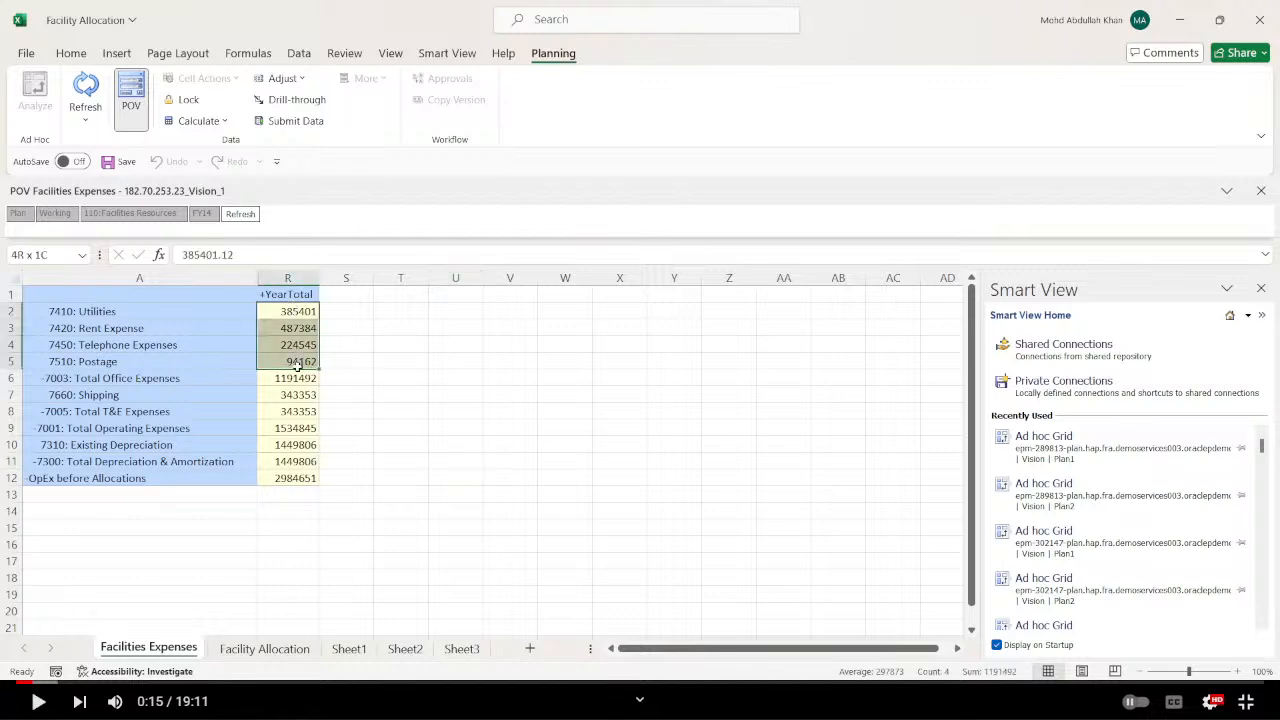
key("ctrl+c")
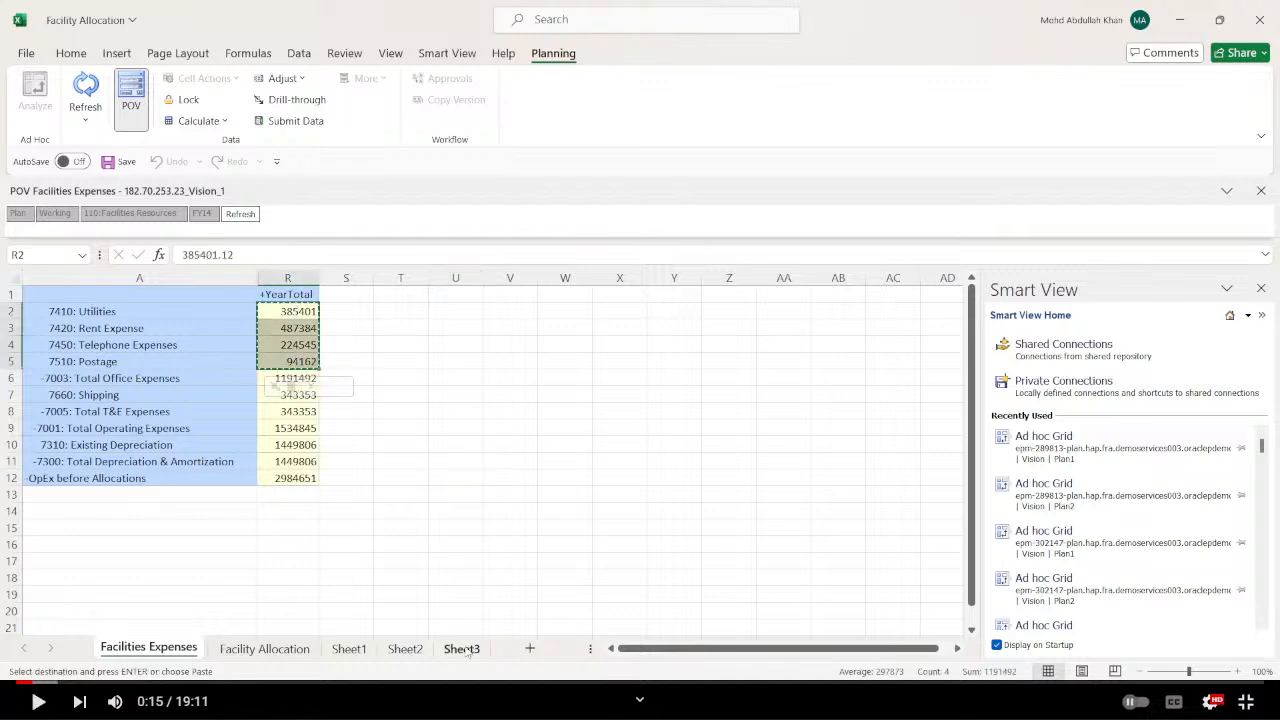
left_click(424, 650)
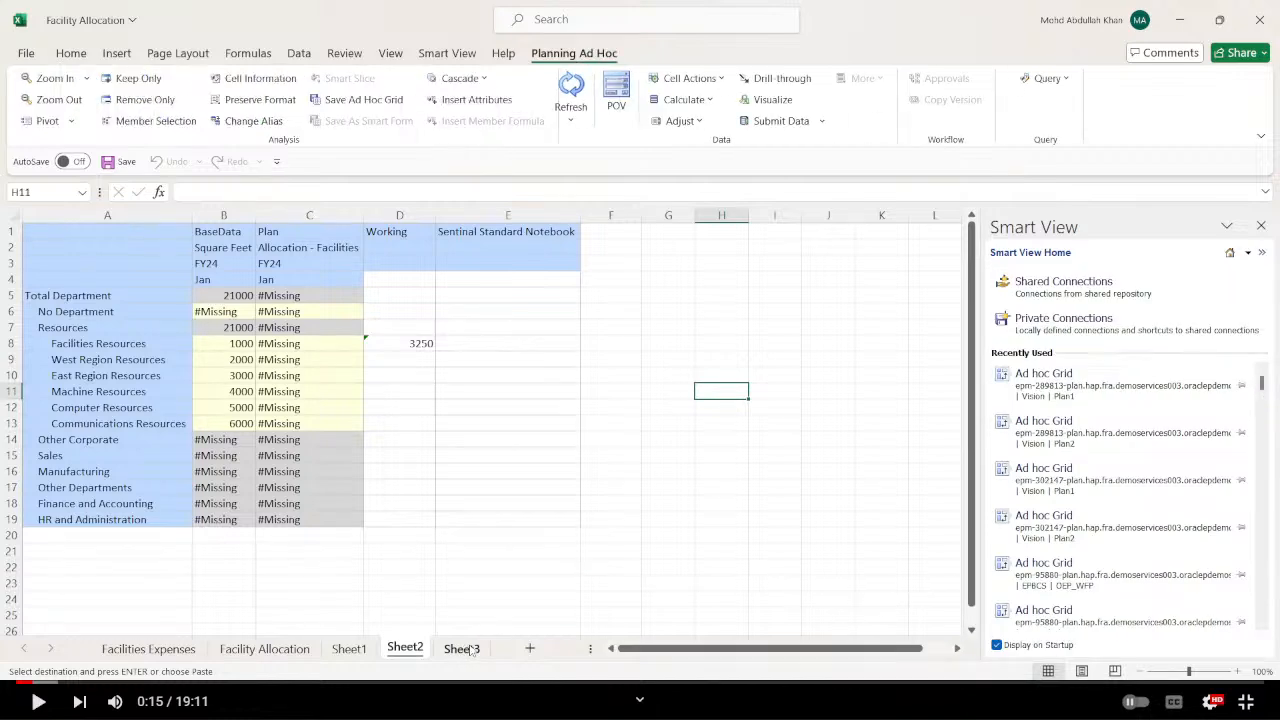
left_click(350, 648)
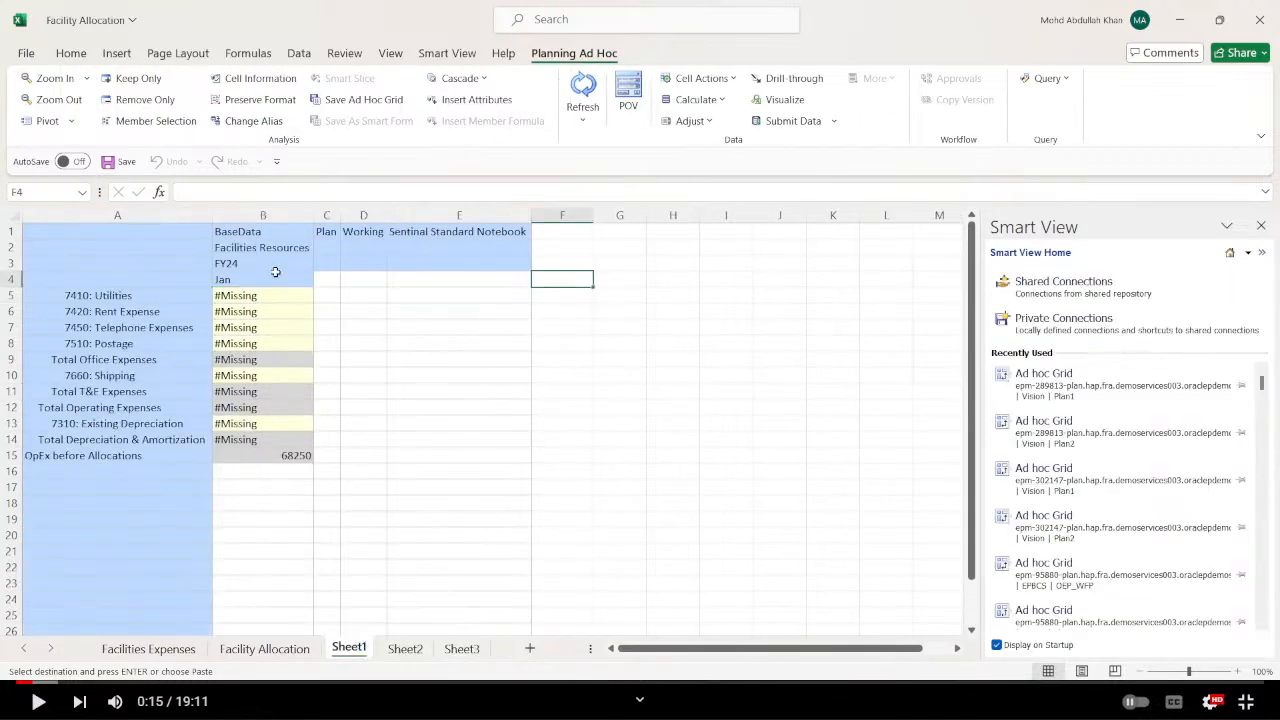
left_click(275, 291)
key("ctrl+v")
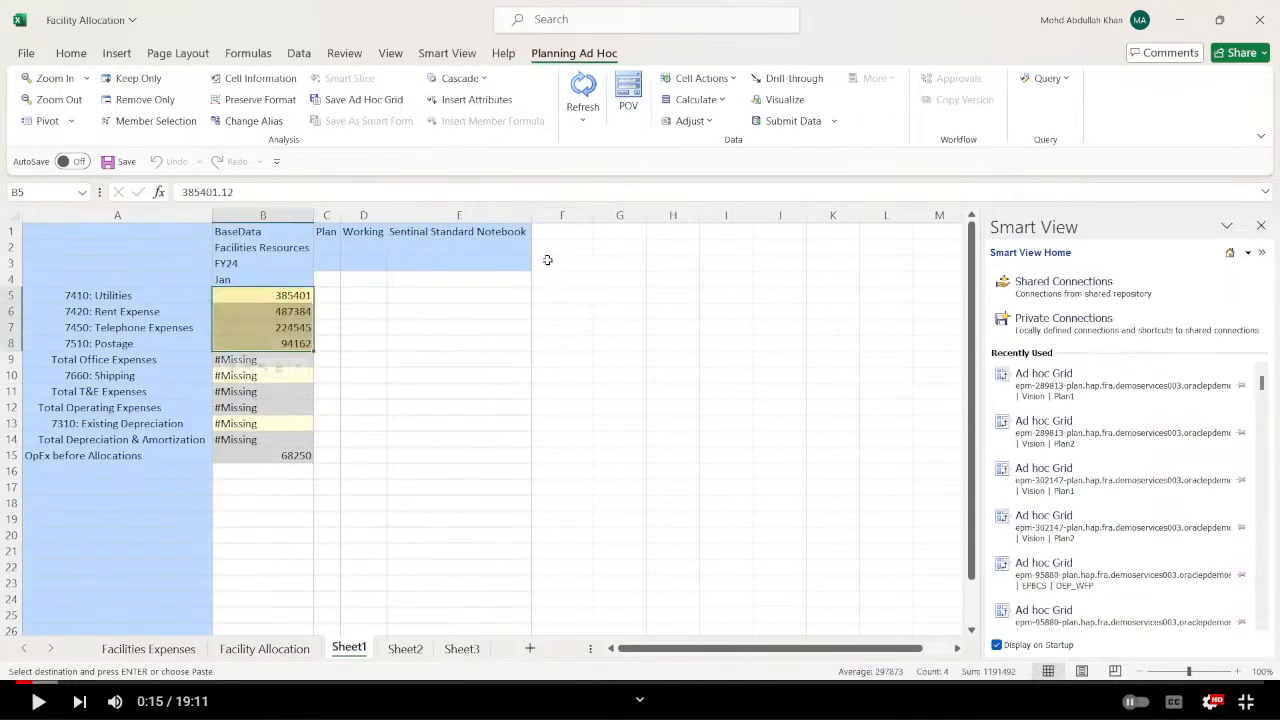
left_click(777, 120)
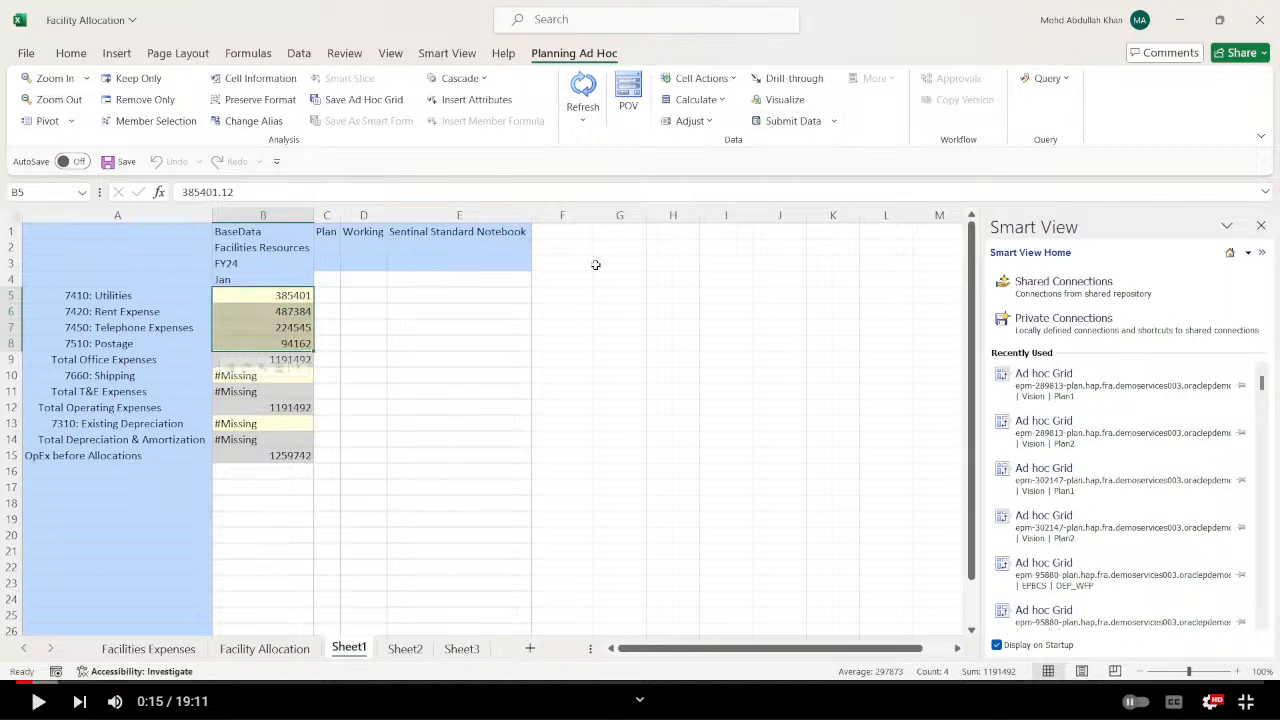
left_click(560, 372)
Copy the Shipping amount from the Facilities Expenses sheet into B10 of Sheet1 and submit the data.
left_click(148, 648)
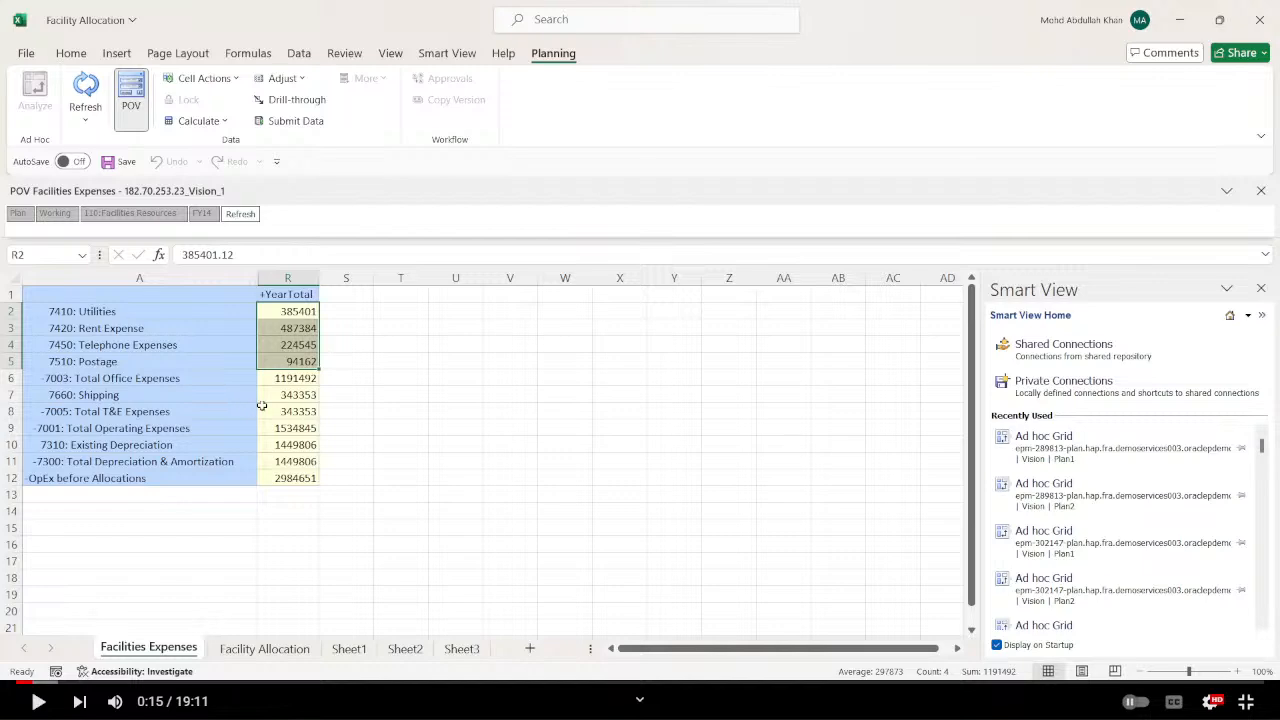
left_click(292, 397)
key("ctrl+c")
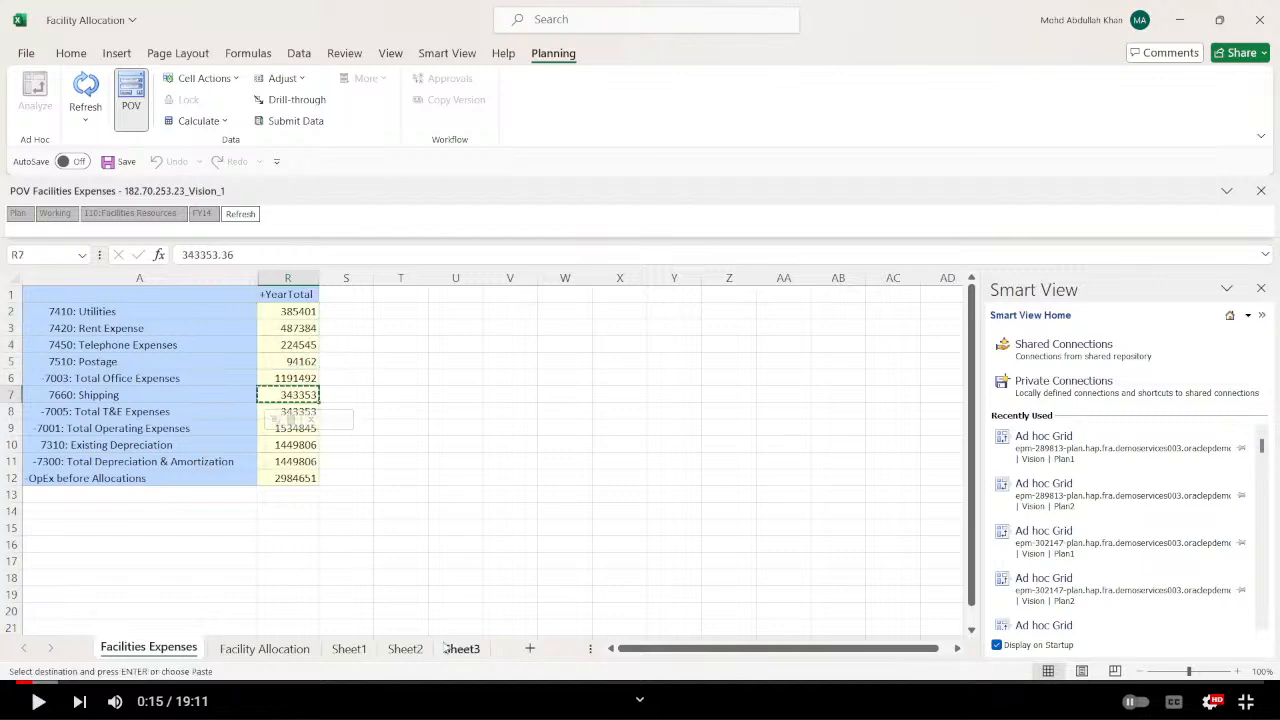
left_click(405, 649)
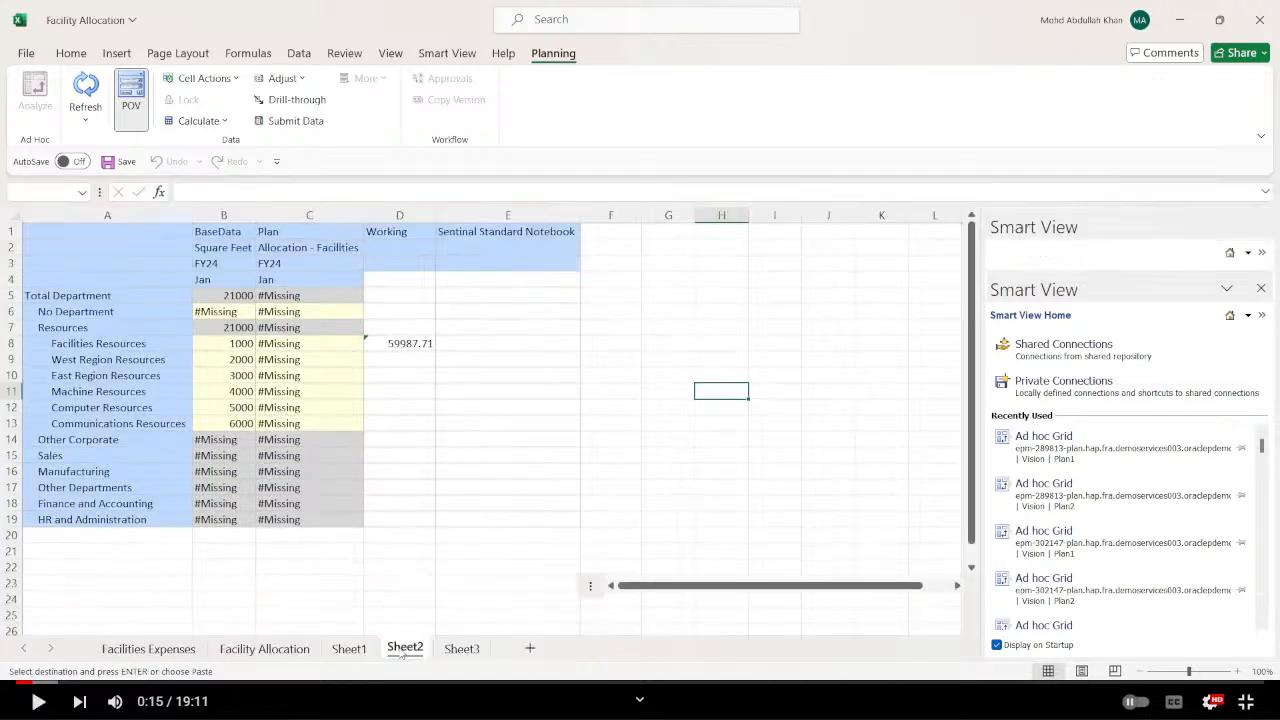
left_click(461, 648)
left_click(403, 649)
left_click(349, 649)
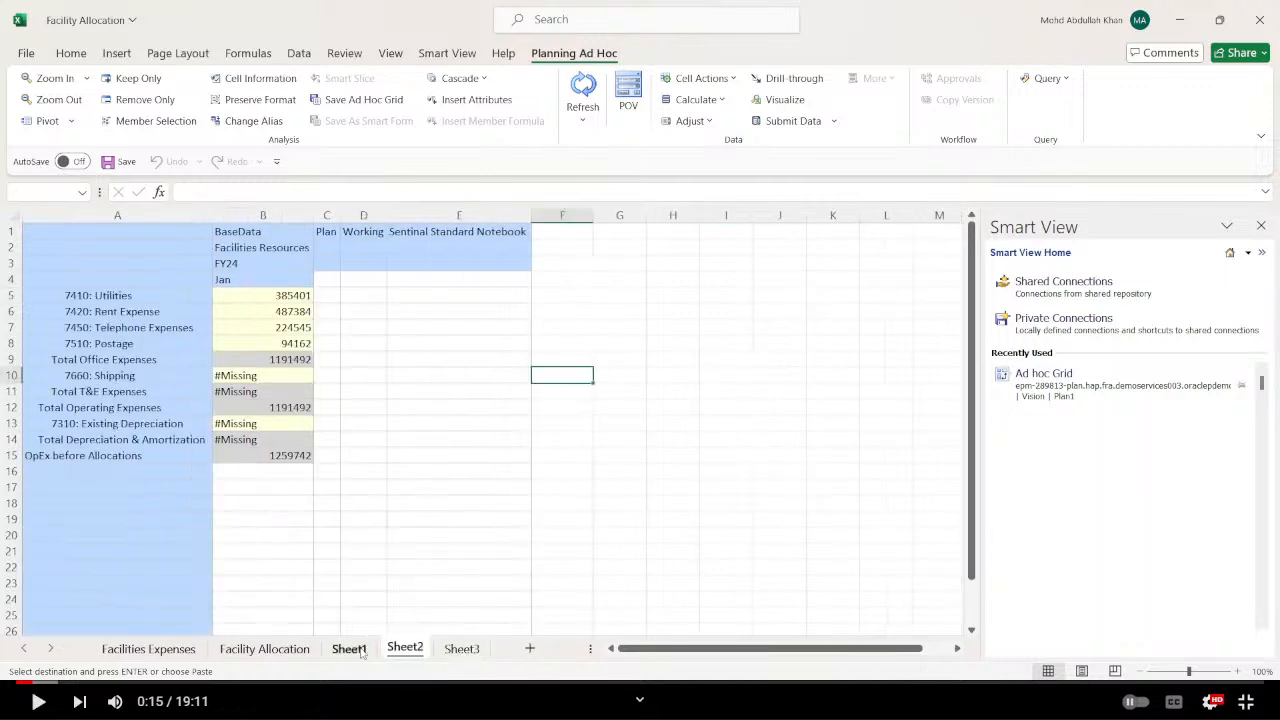
left_click(280, 374)
key("ctrl+v")
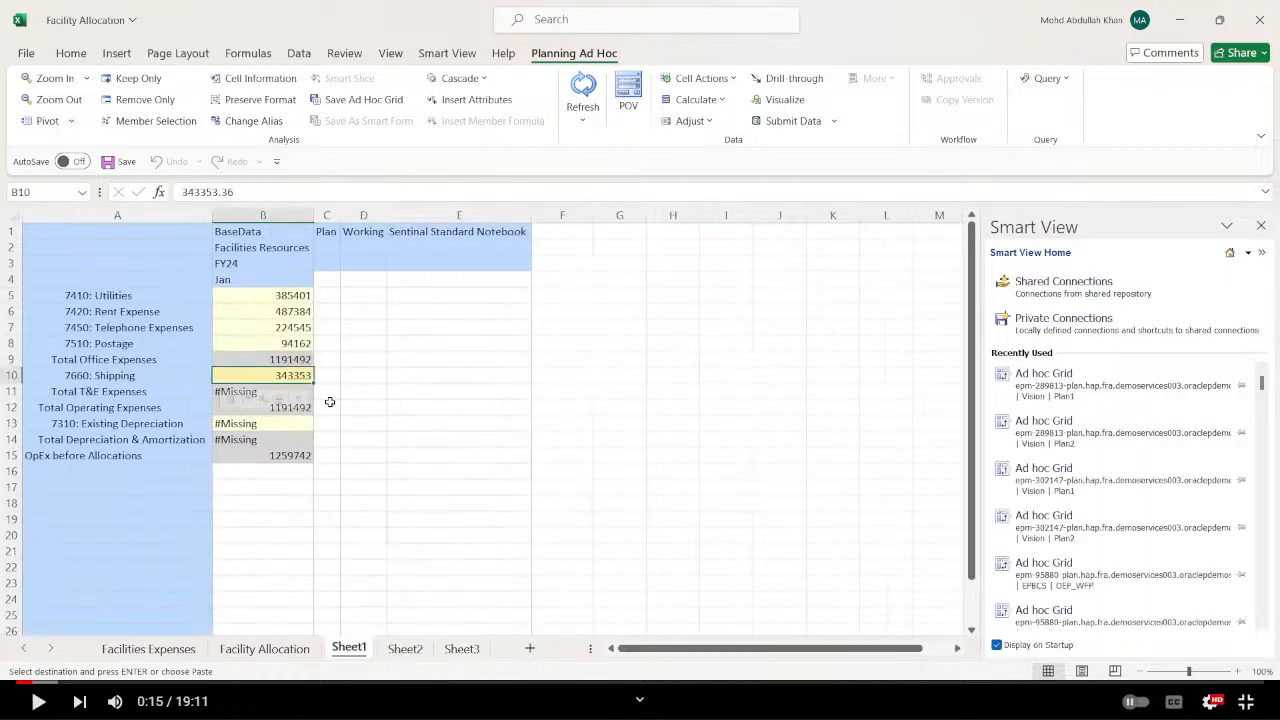
left_click(791, 121)
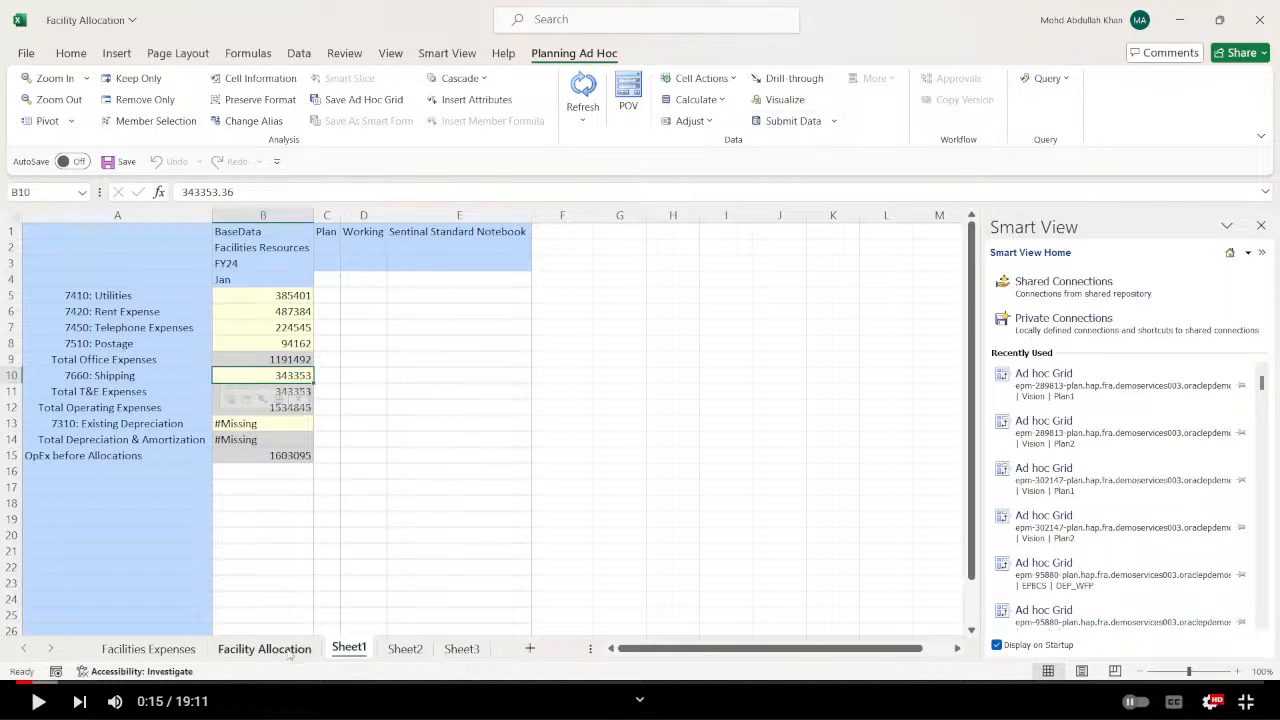
Copy the Existing Depreciation amount from the Facilities Expenses sheet into B13 of Sheet1 and submit the data.
left_click(160, 650)
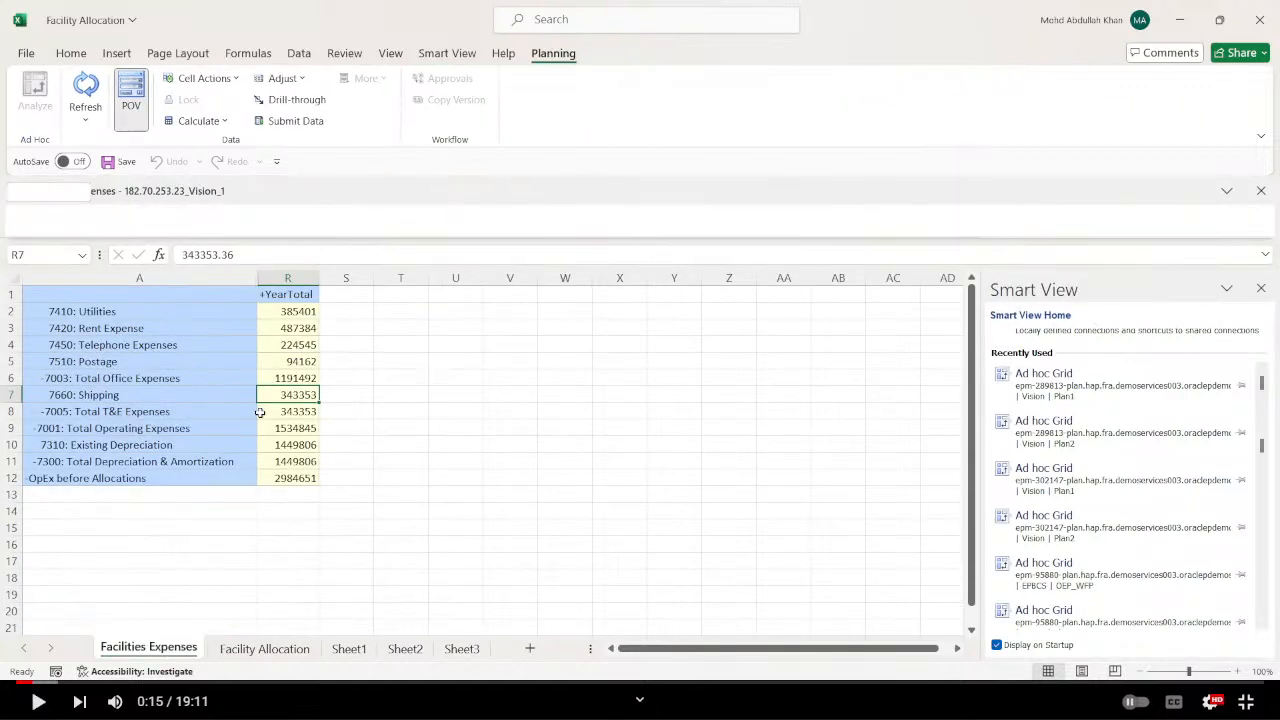
left_click(318, 443)
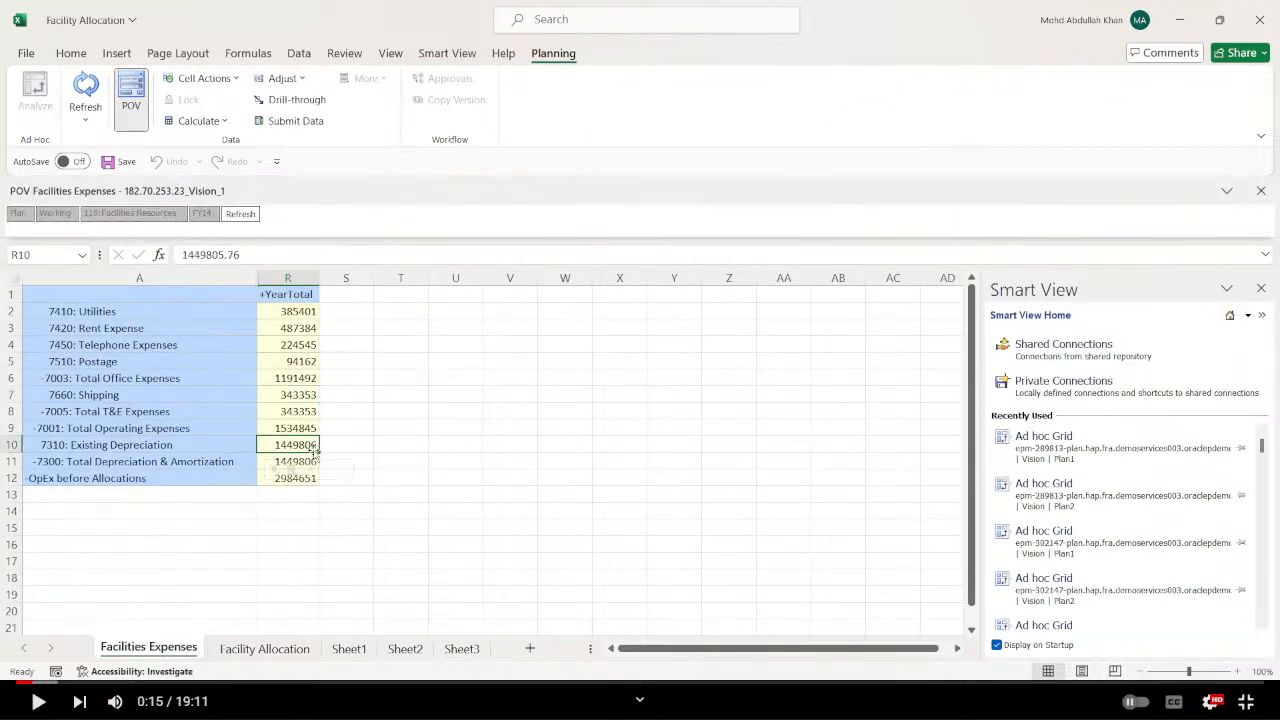
key("ctrl+c")
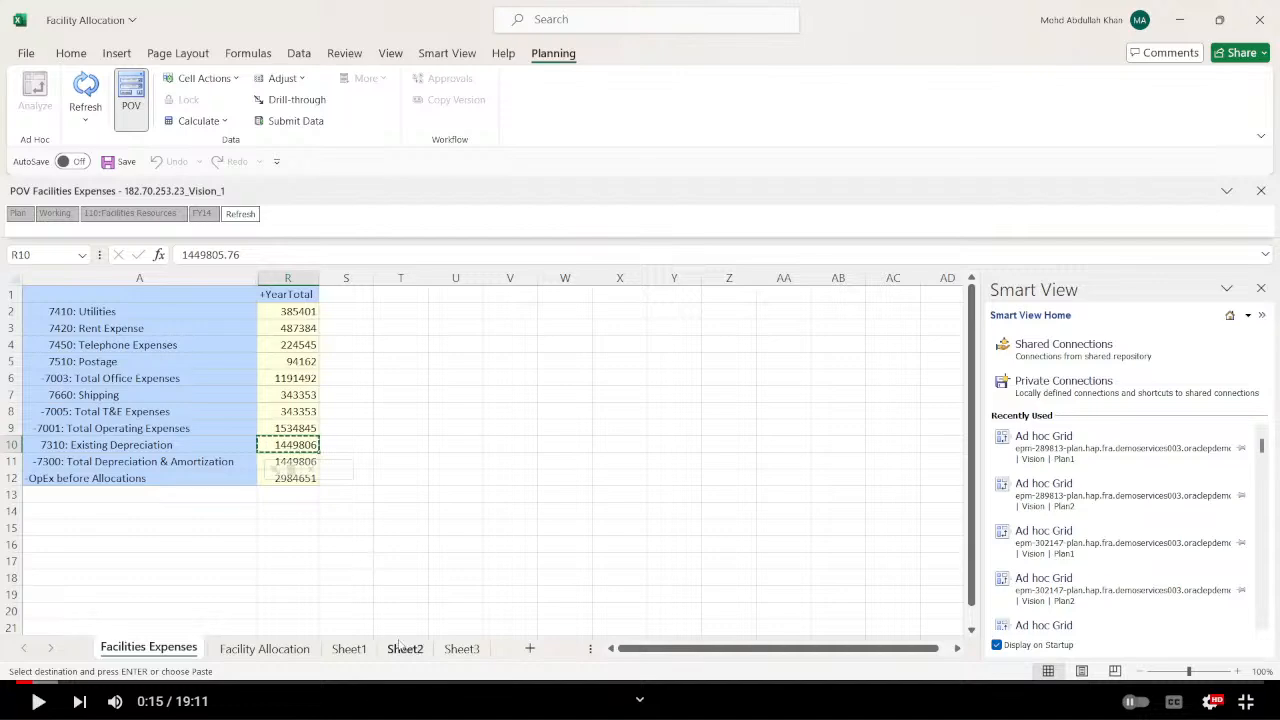
left_click(352, 649)
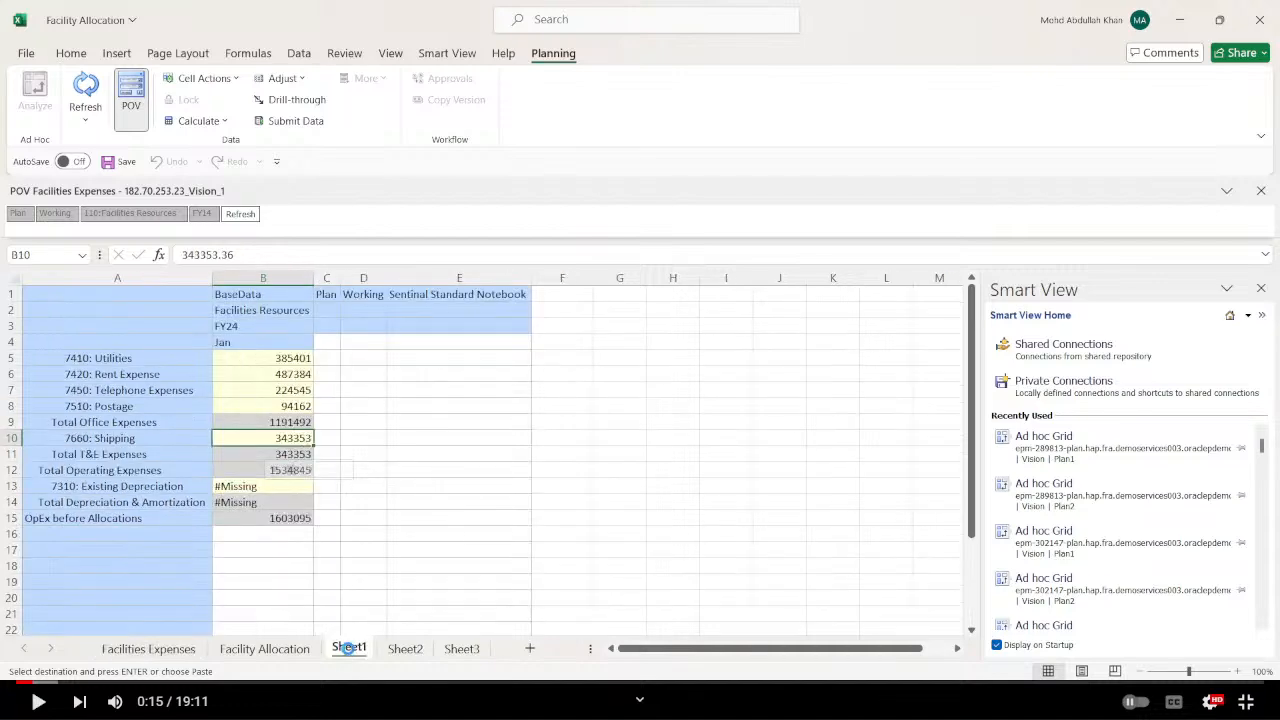
left_click(265, 423)
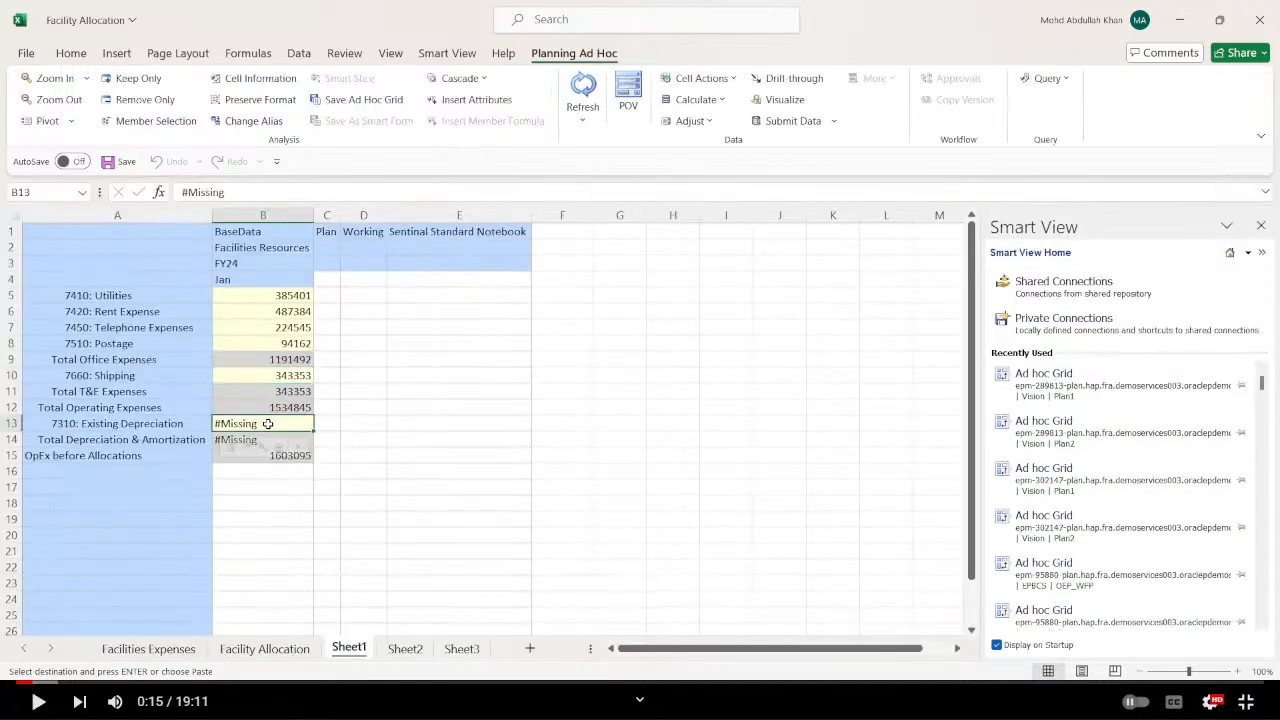
key("ctrl+v")
left_click(775, 121)
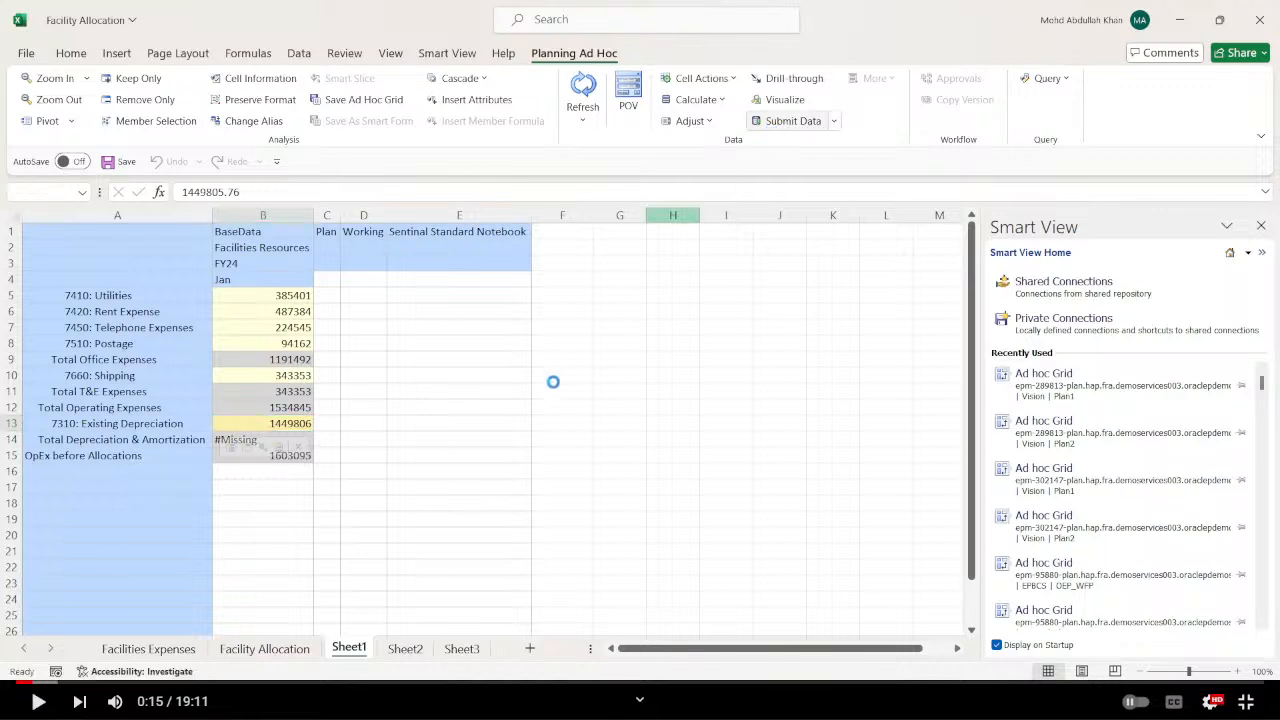
left_click(524, 446)
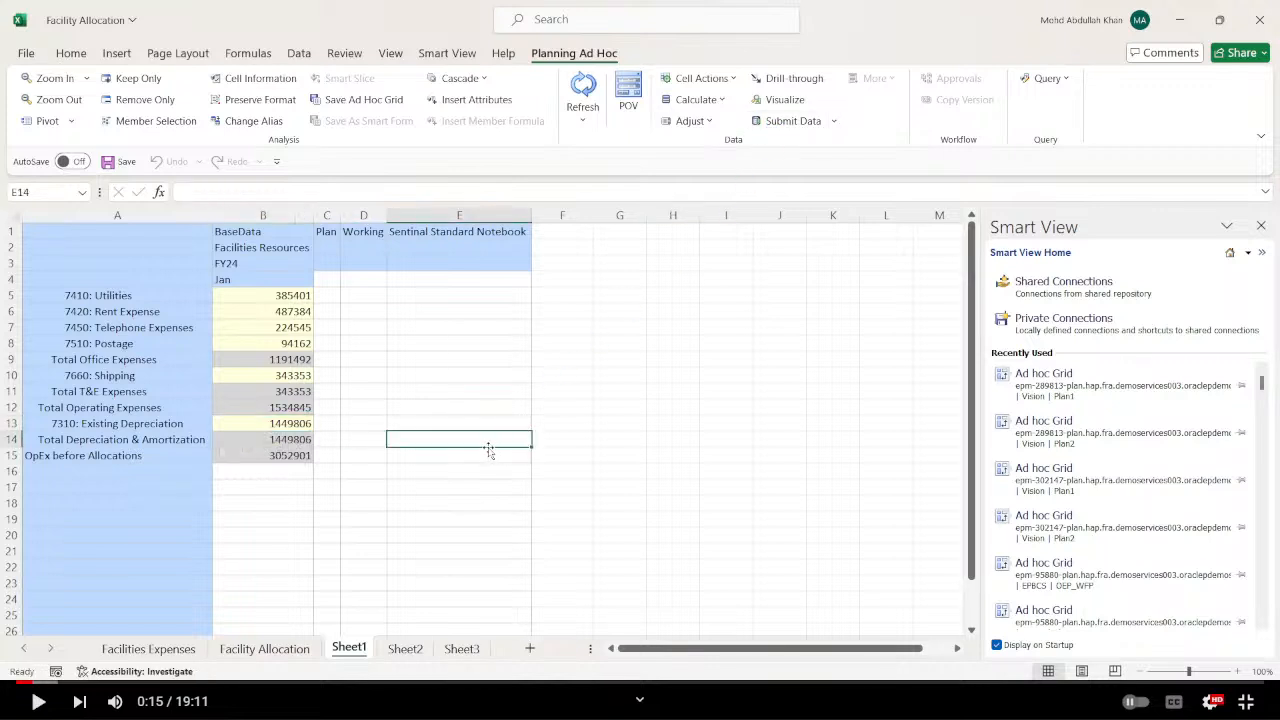
Set the Existing Depreciation value in B13 of Sheet1 to 0 and submit the data.
left_click(168, 649)
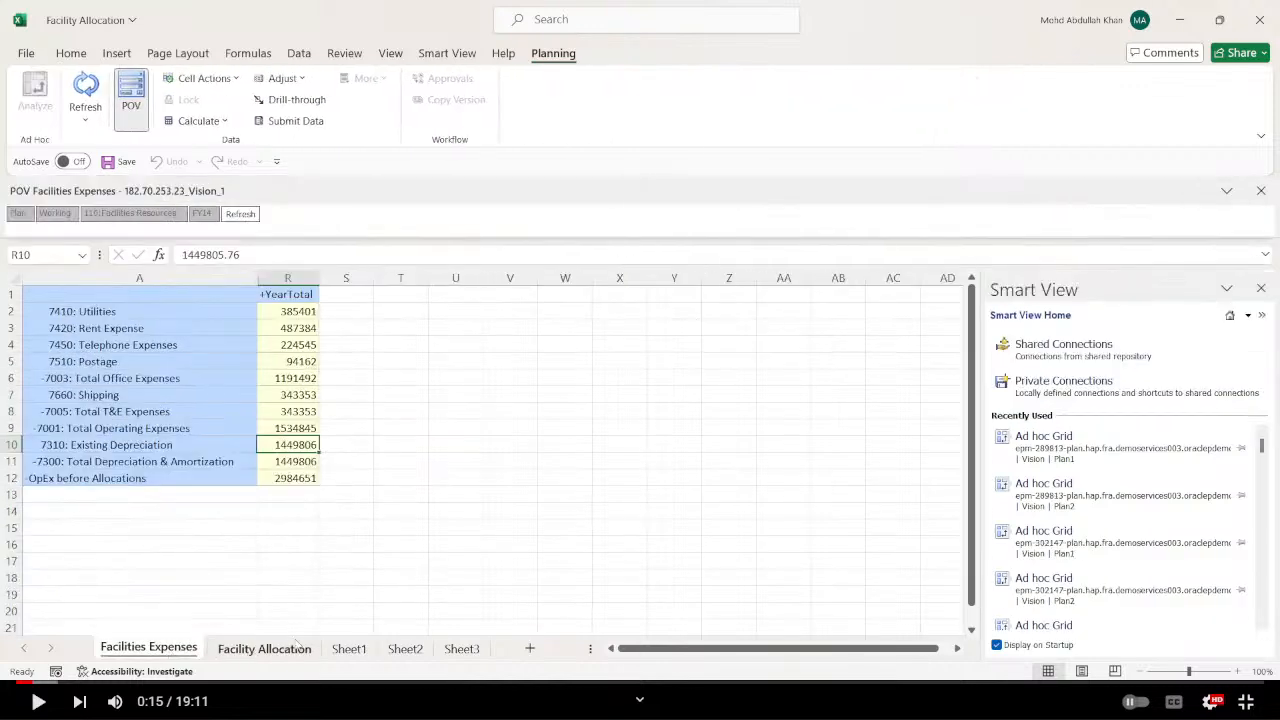
left_click(349, 649)
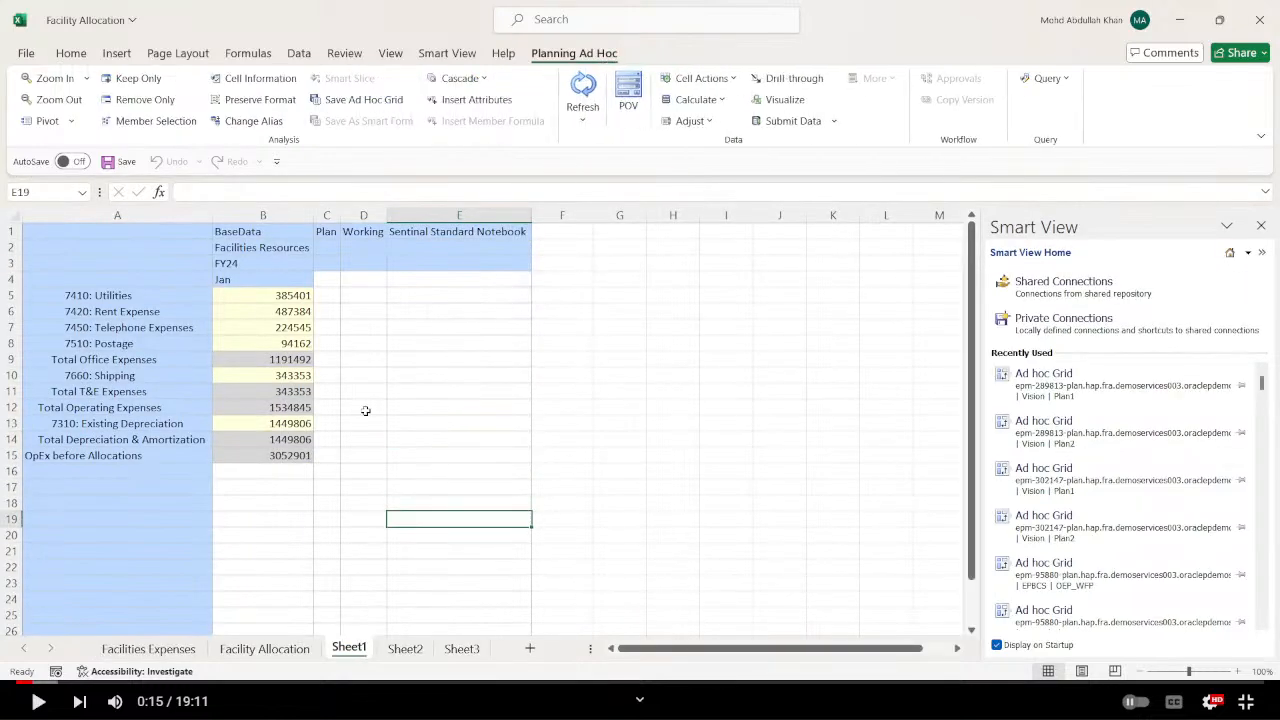
left_click(302, 425)
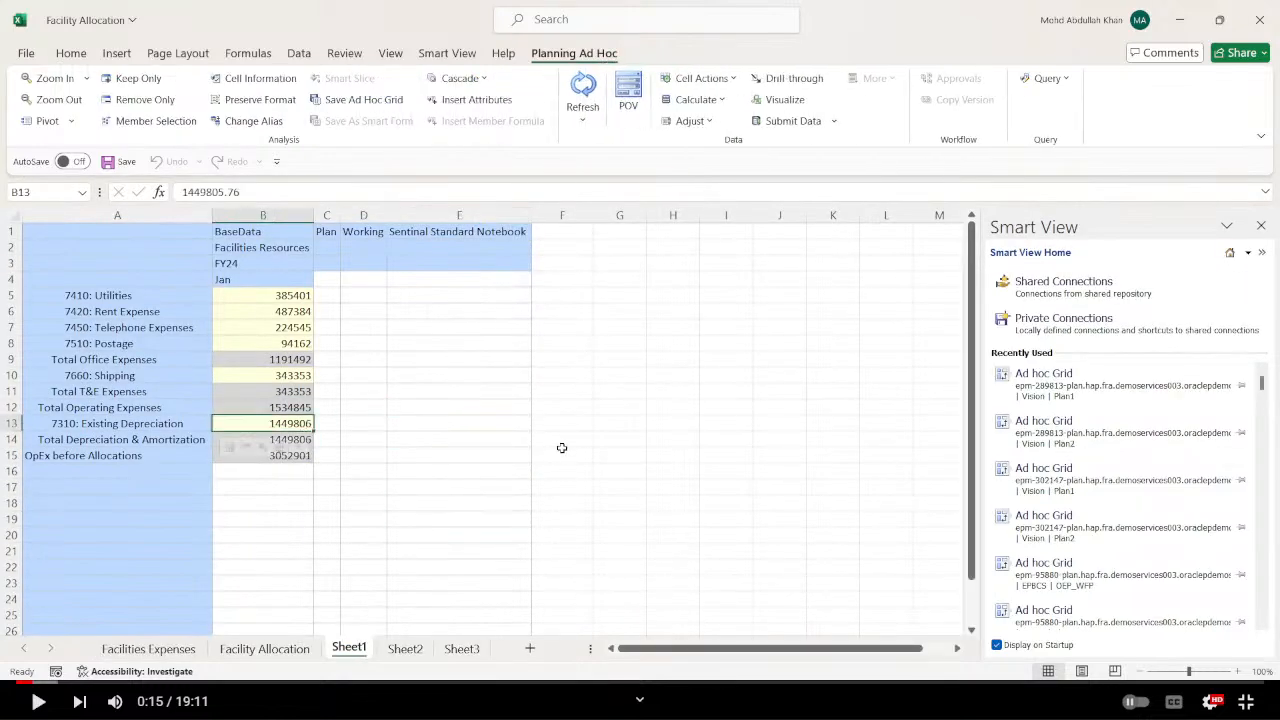
type("0")
key("Return")
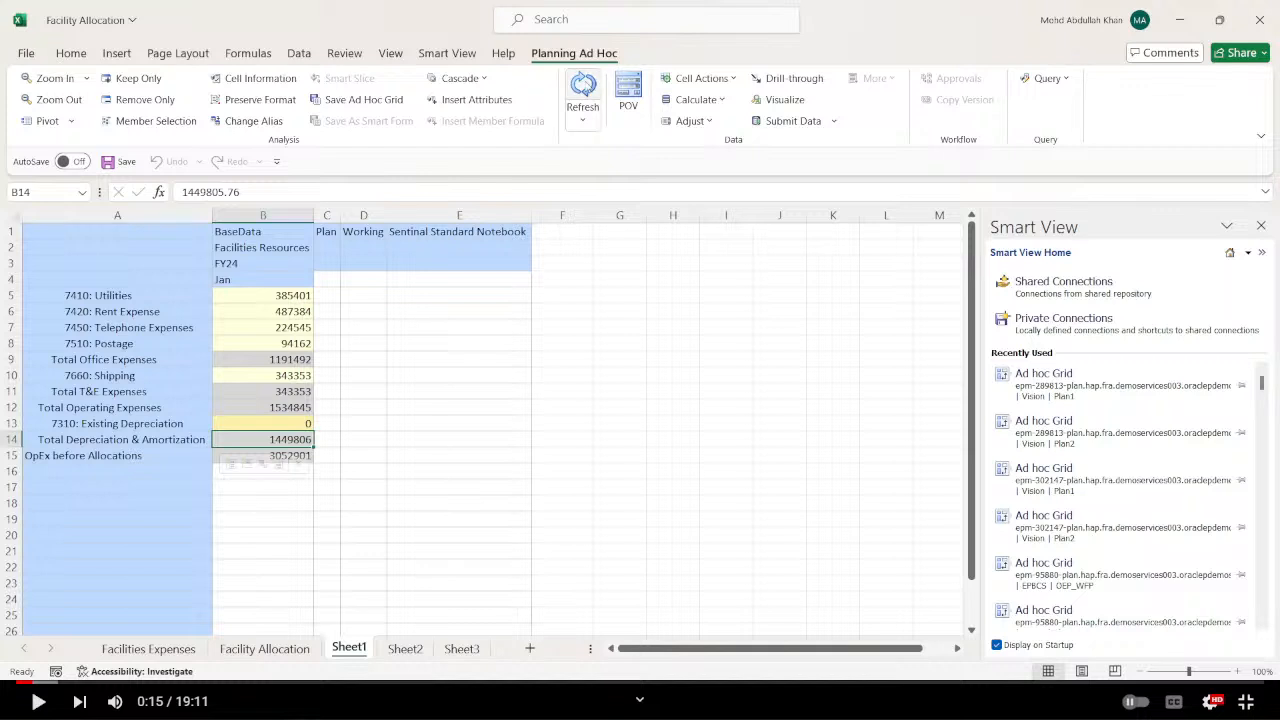
left_click(584, 84)
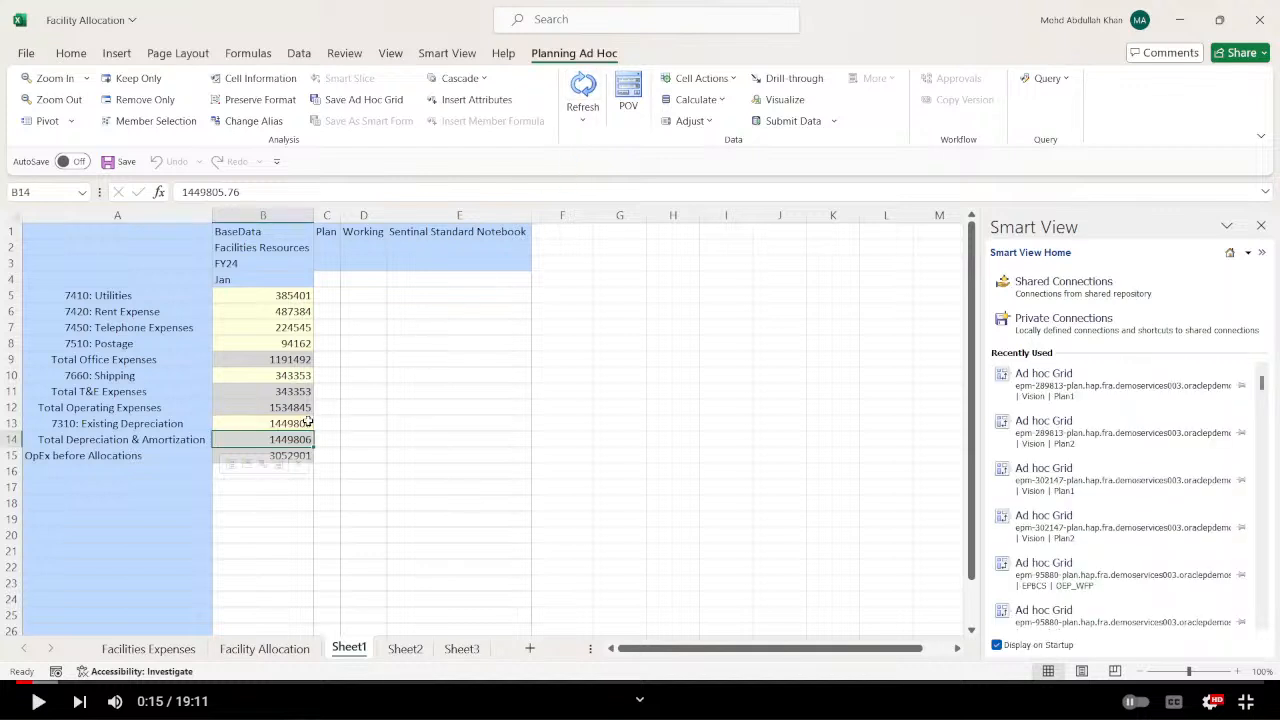
left_click(785, 121)
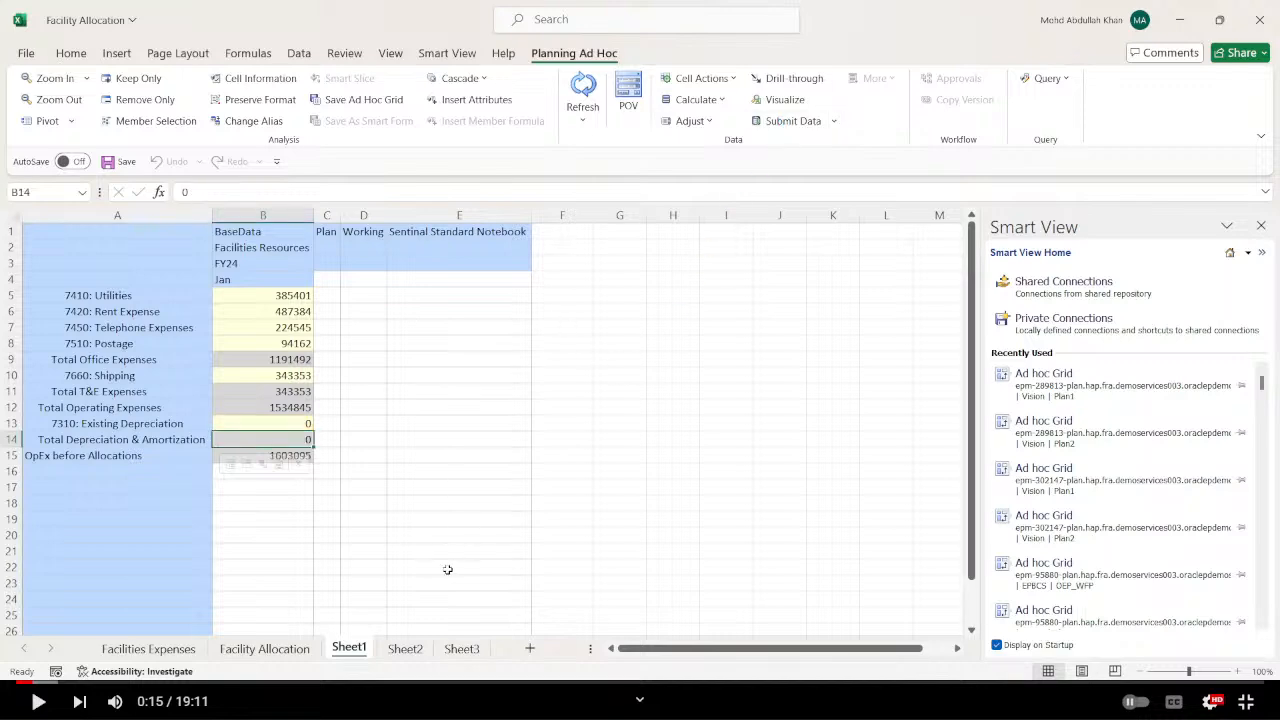
Enter a formula in C5 of Sheet1 that subtracts the Utilities amount in R2 of Facilities Expenses from B5.
left_click(148, 648)
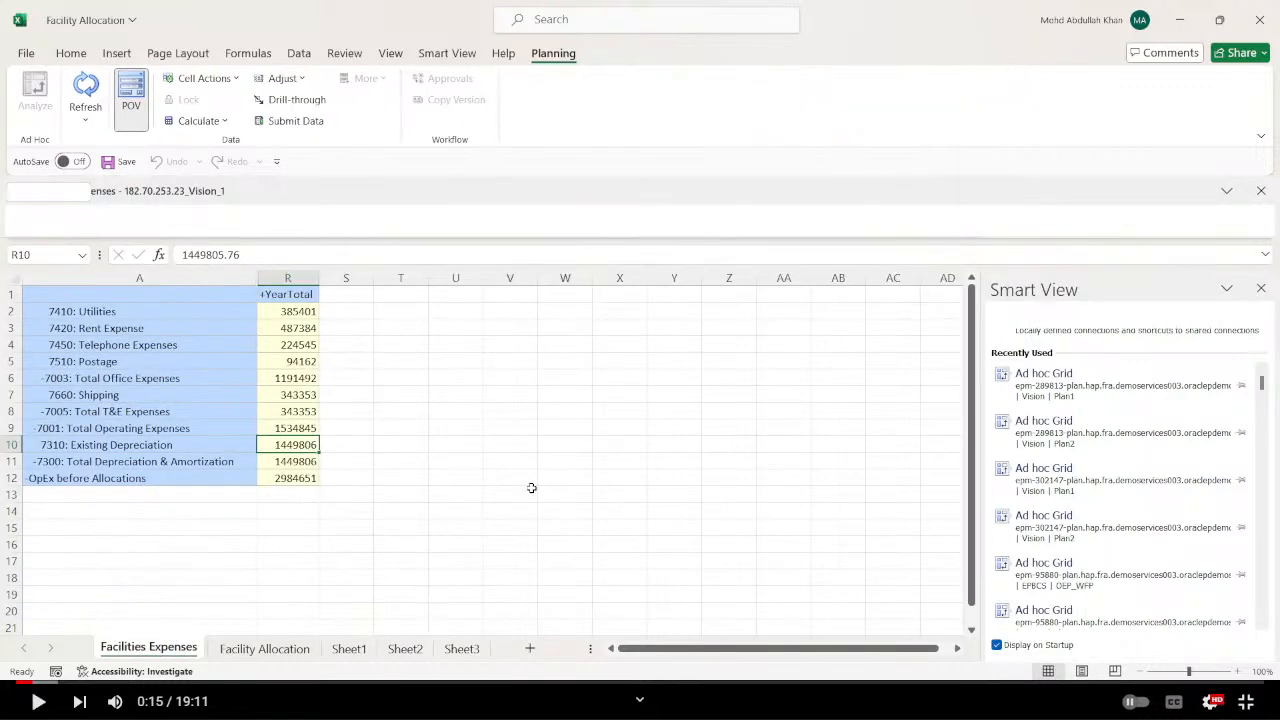
left_click(285, 648)
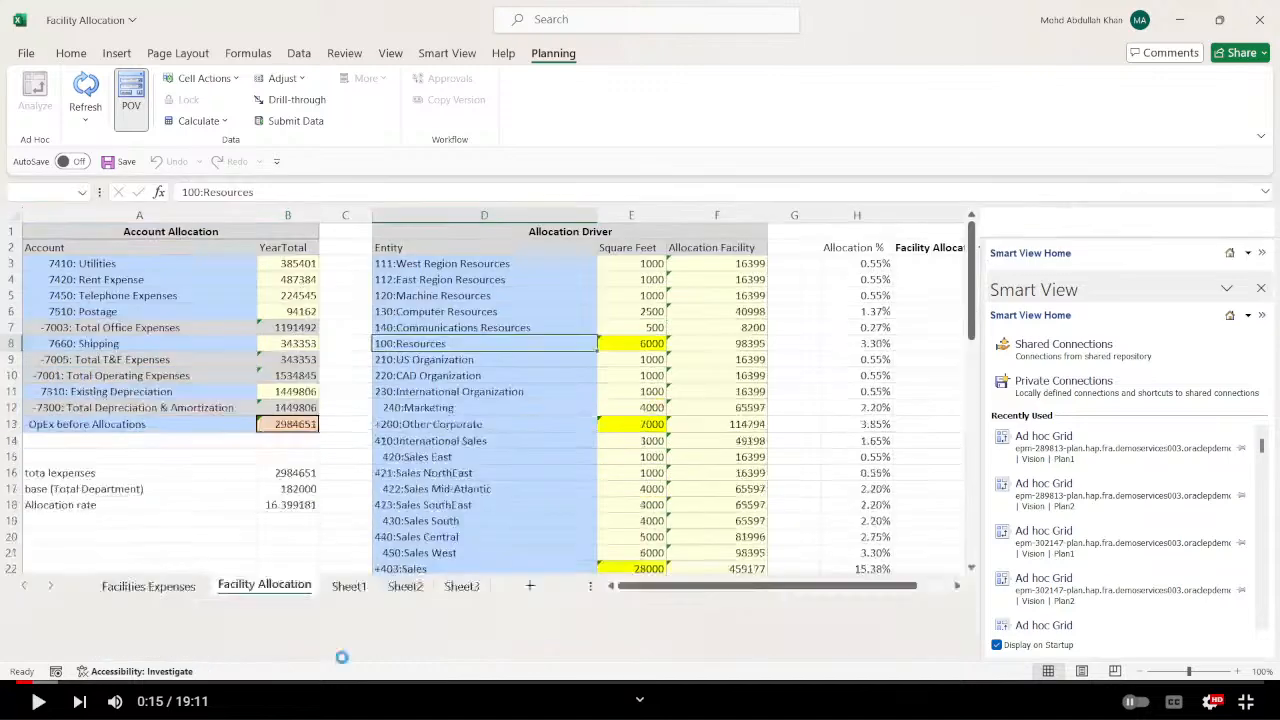
left_click(350, 648)
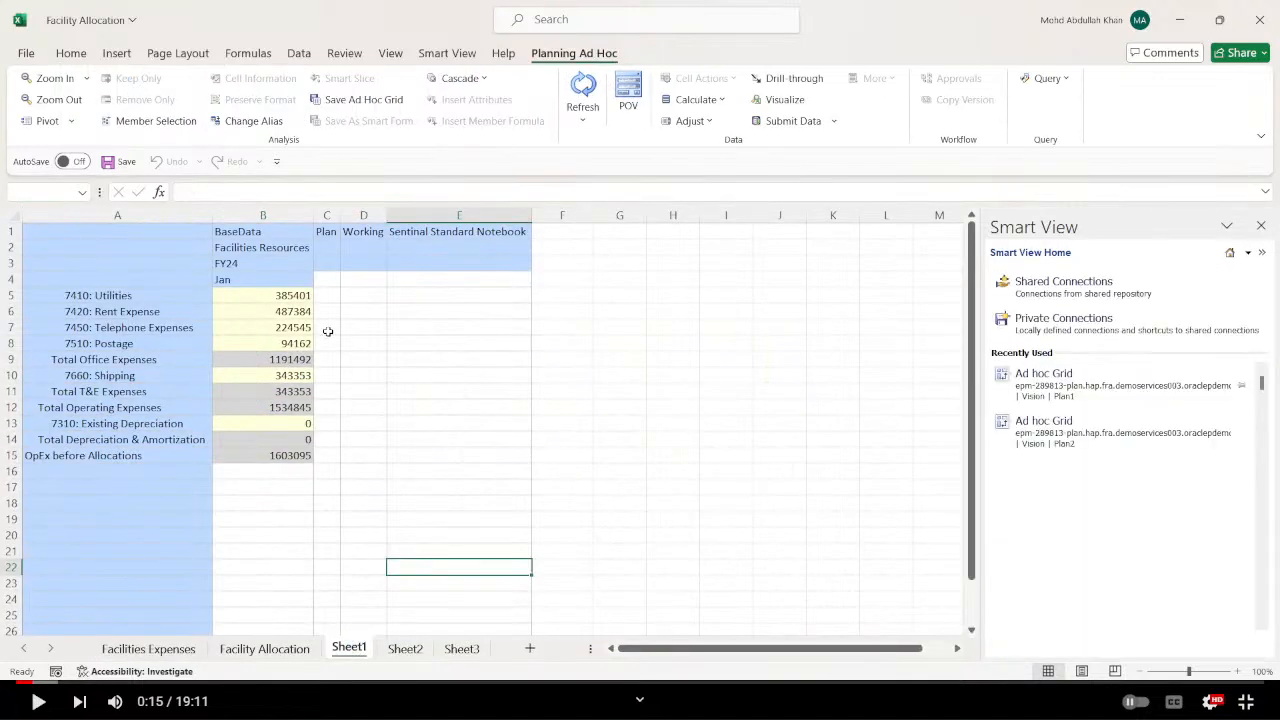
left_click(331, 296)
type("+")
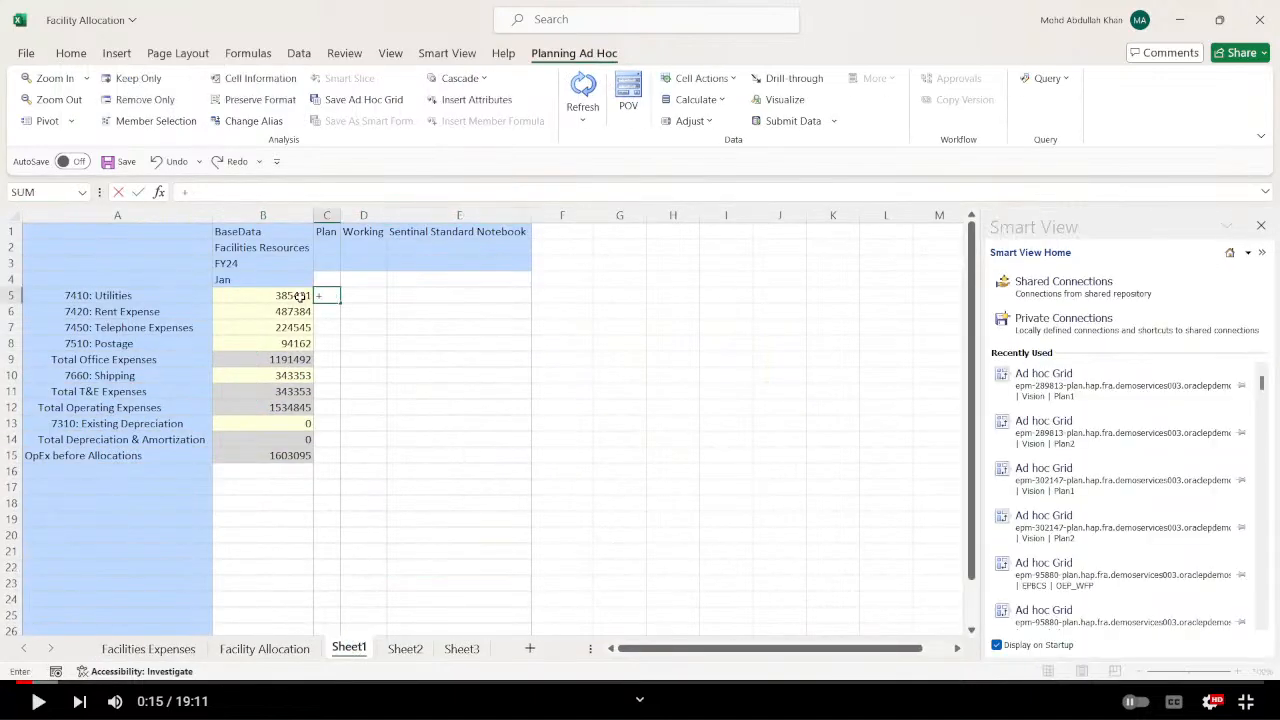
left_click(298, 297)
type("-")
left_click(148, 648)
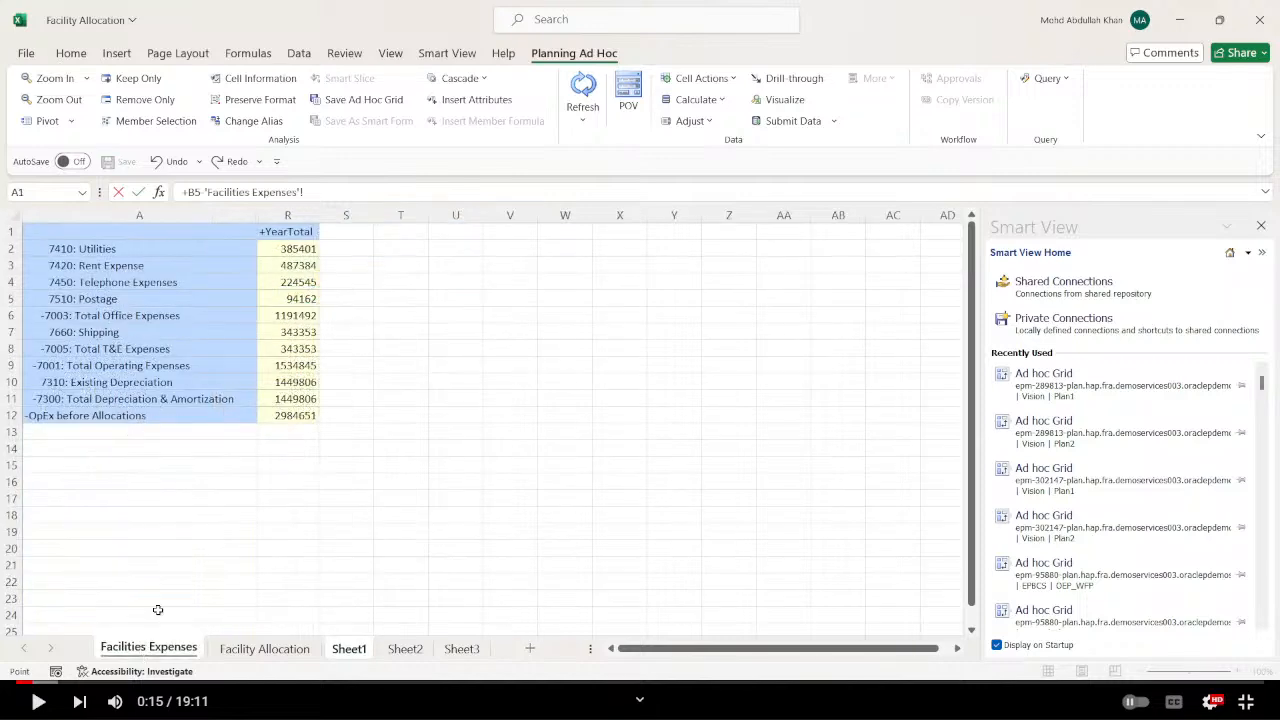
left_click(300, 250)
key("Return")
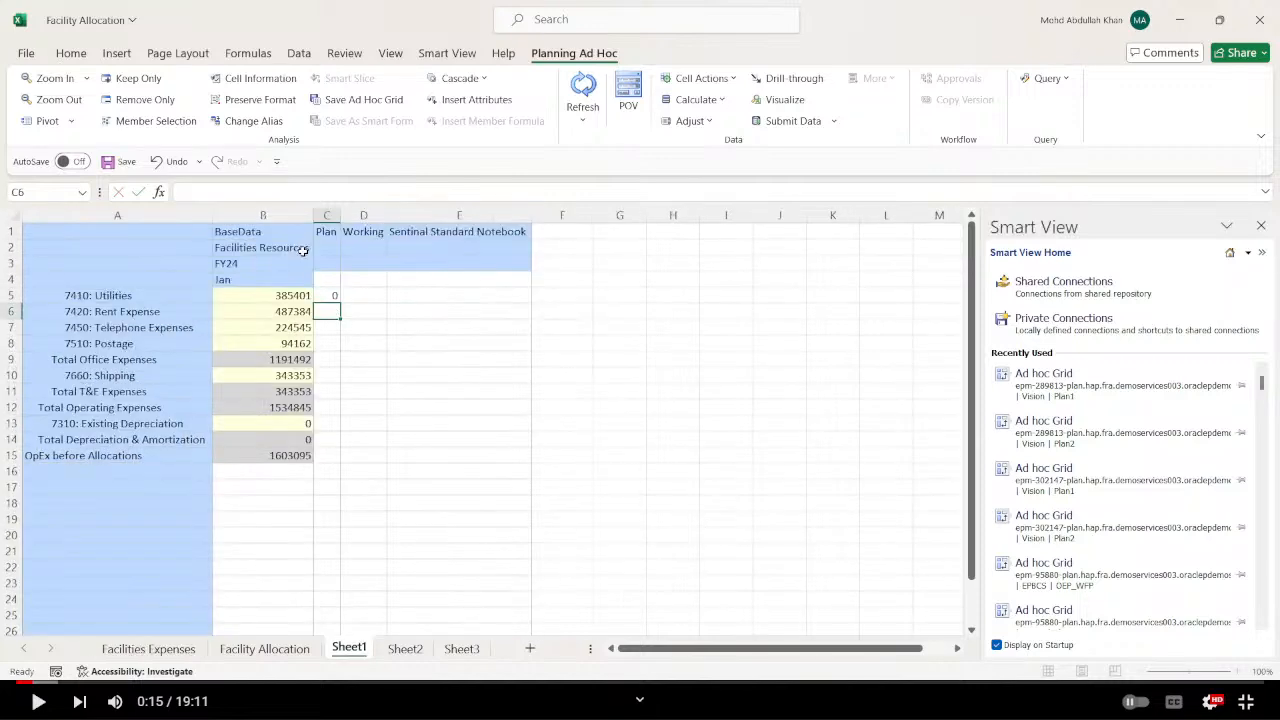
Fill the C5 difference formula down to C15 on Sheet1 and autofit the width of column C.
left_click(330, 299)
left_click_drag(338, 300, 335, 466)
left_click(441, 428)
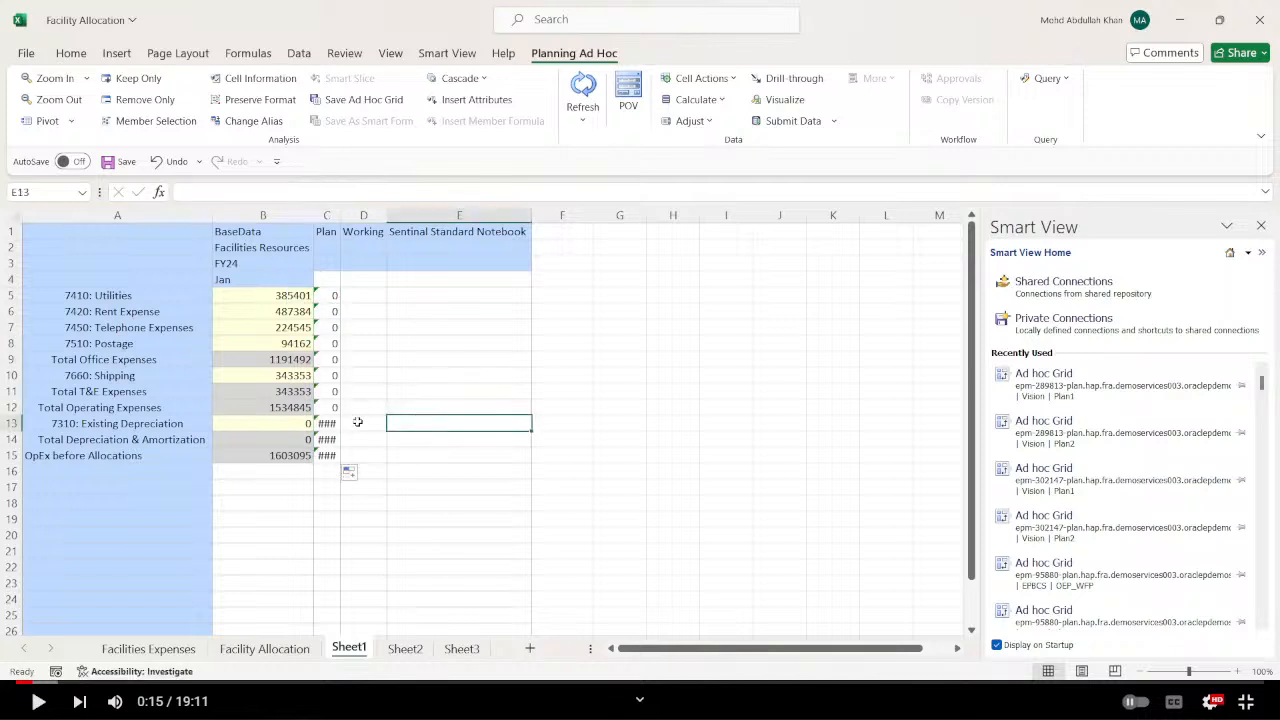
left_click_drag(330, 280, 320, 458)
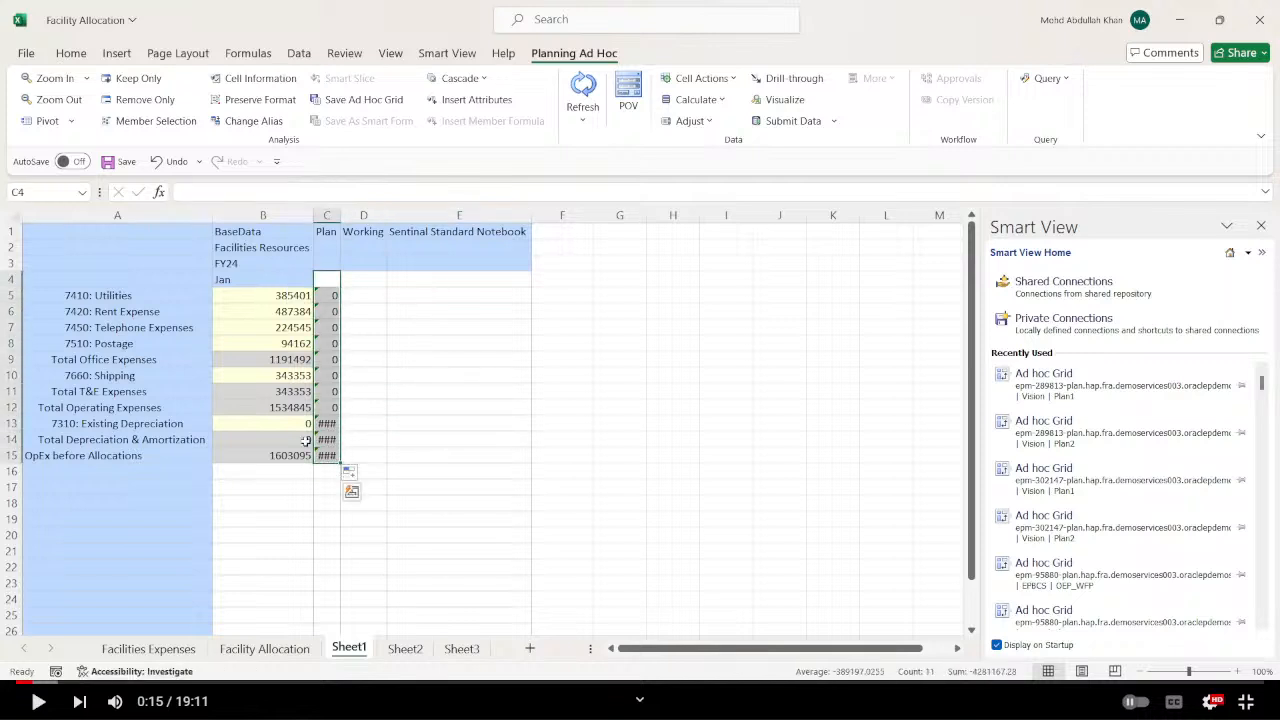
key("alt+h")
key("o")
key("i")
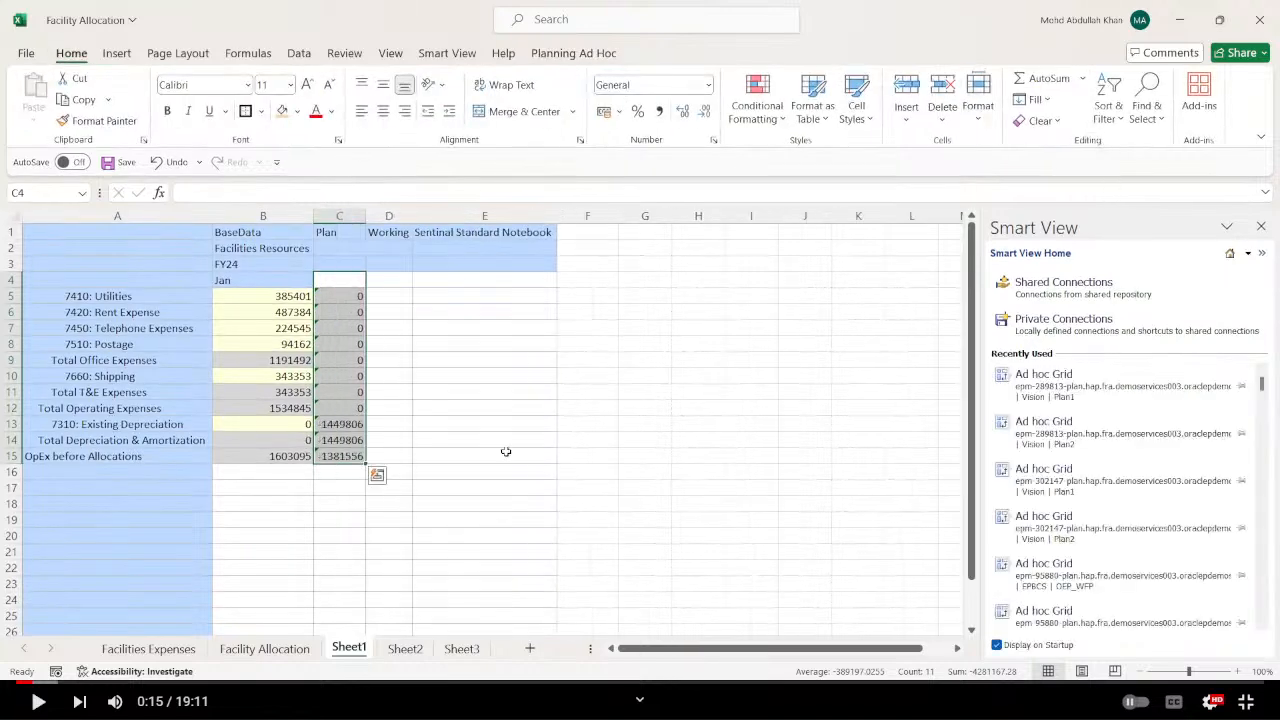
left_click(470, 426)
Set the Existing Depreciation value in B13 of Sheet1 to 1449806, submit the data and check the difference in C15.
left_click(277, 424)
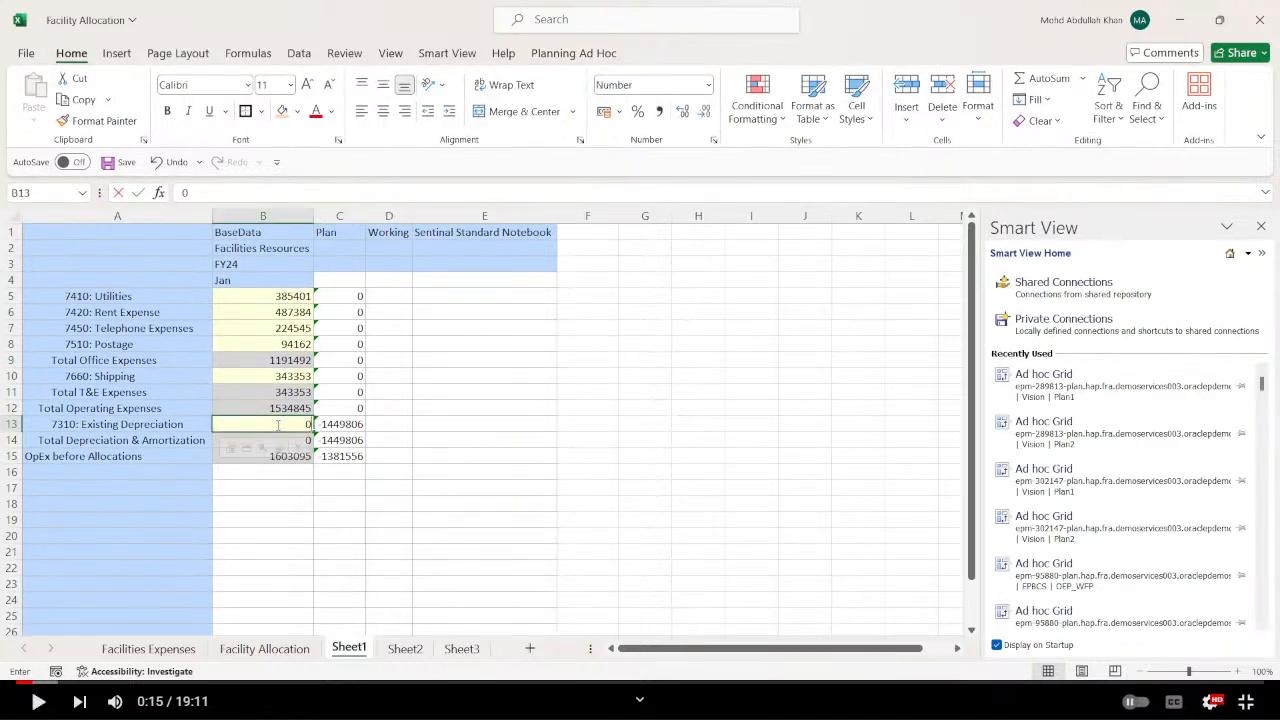
type("1449")
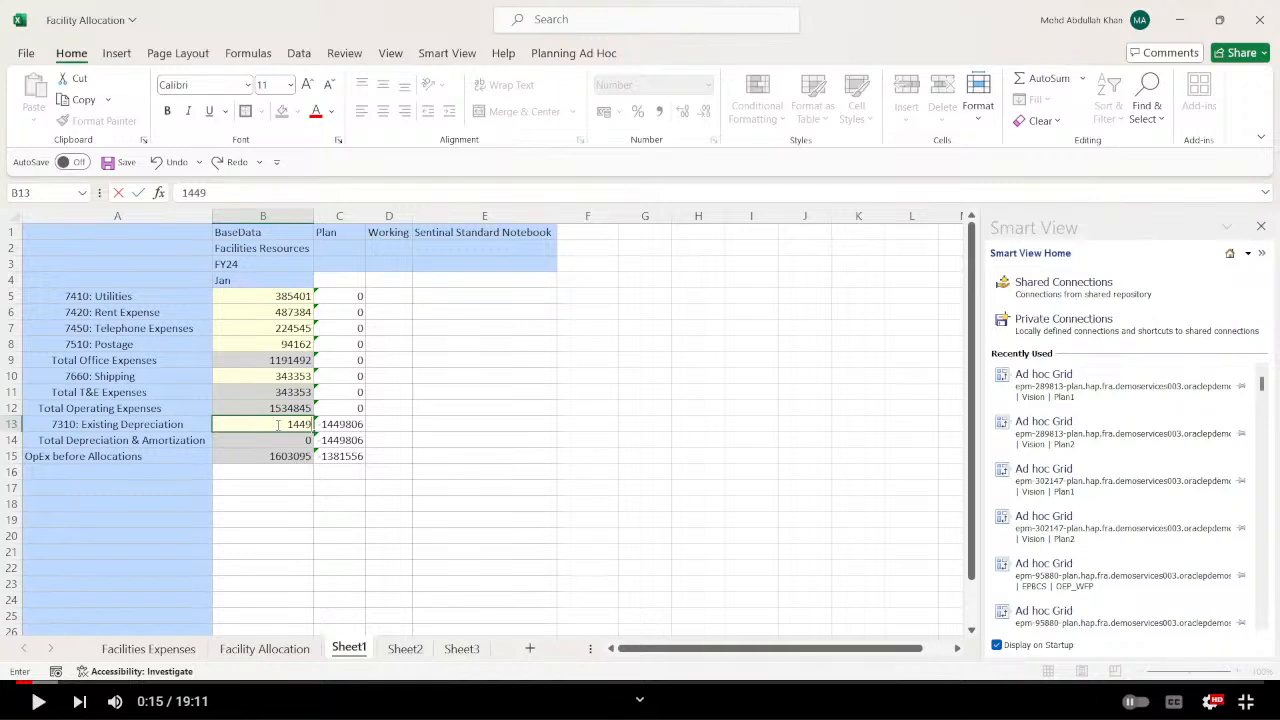
type("806")
key("Return")
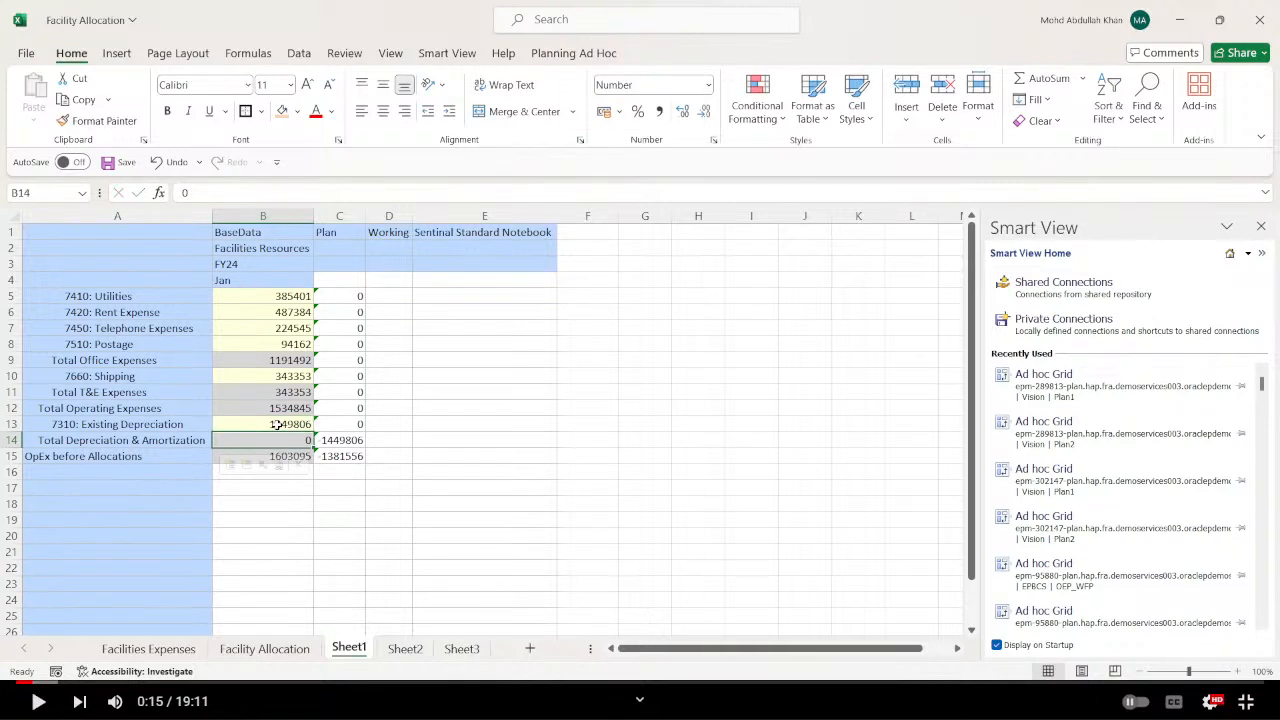
left_click_drag(462, 473, 452, 459)
left_click(295, 437)
left_click(516, 430)
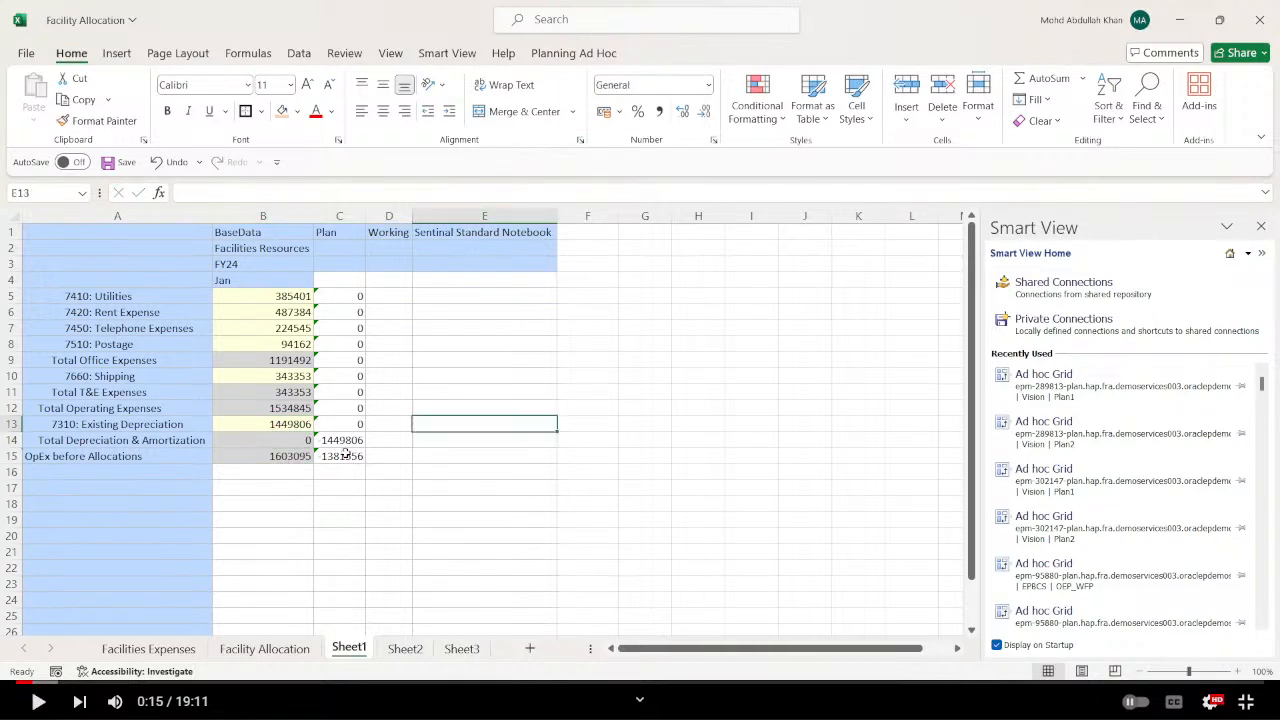
left_click(644, 488)
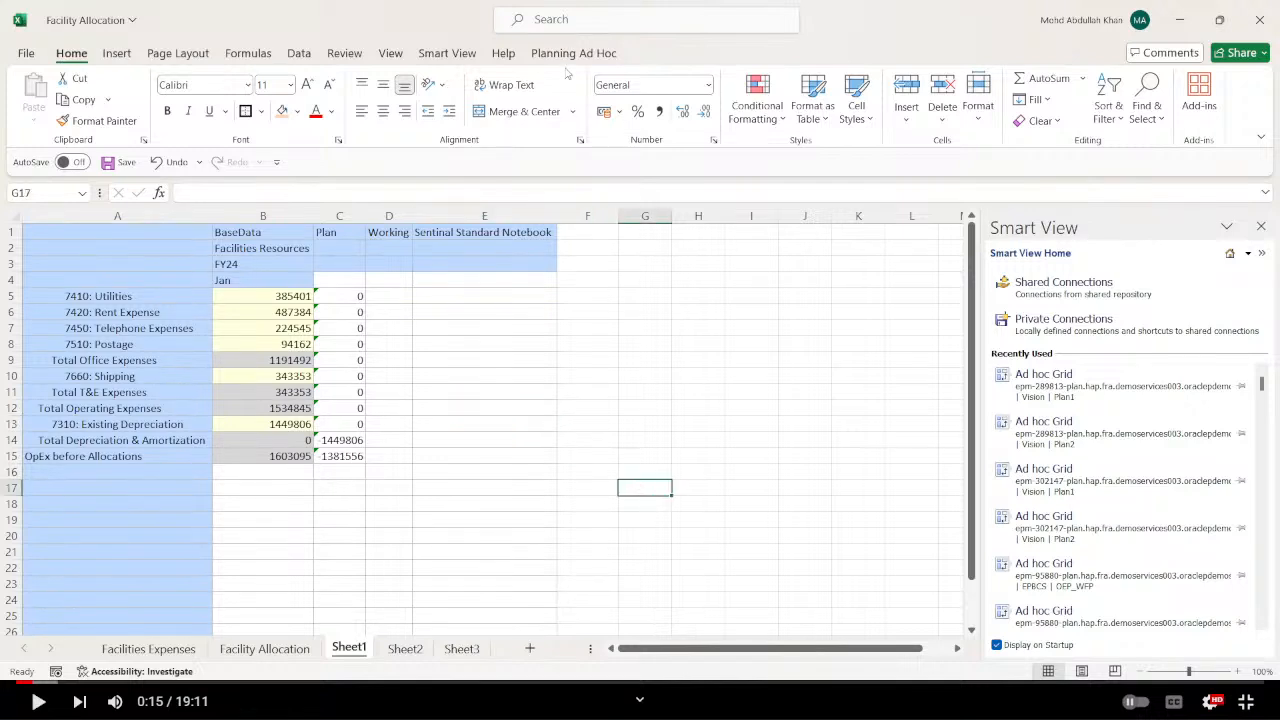
left_click(447, 53)
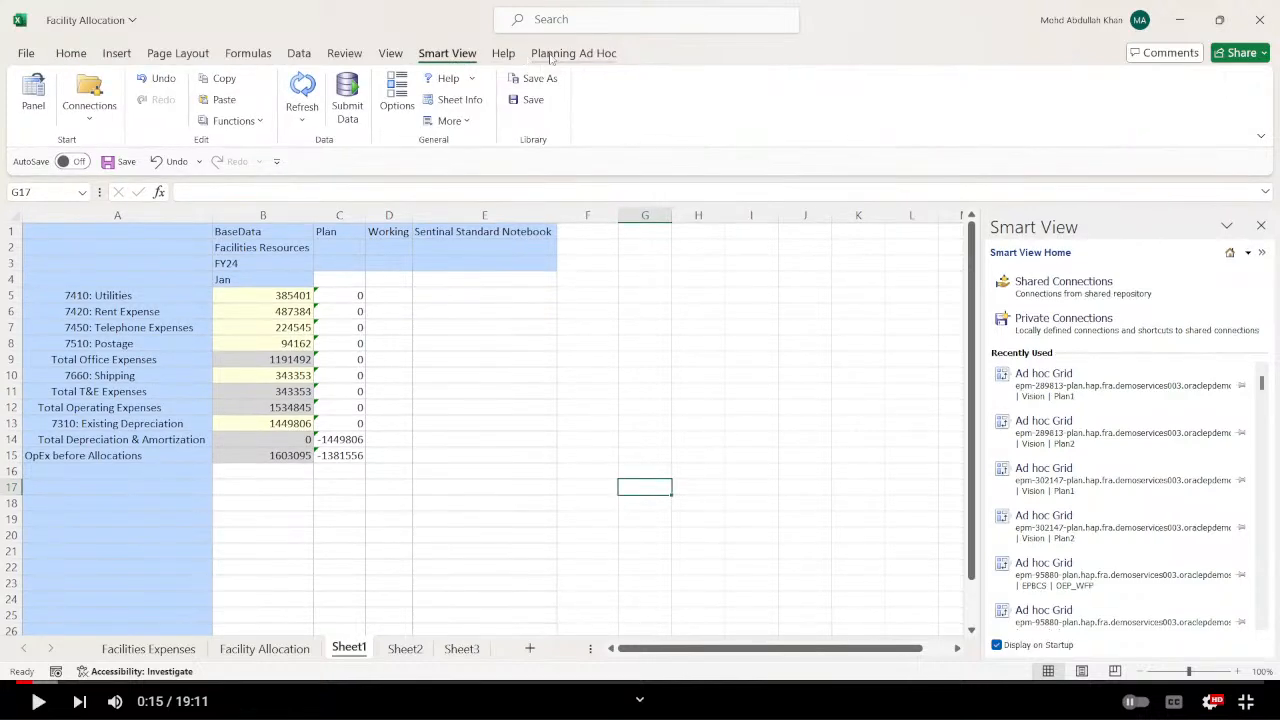
left_click(565, 53)
left_click(790, 121)
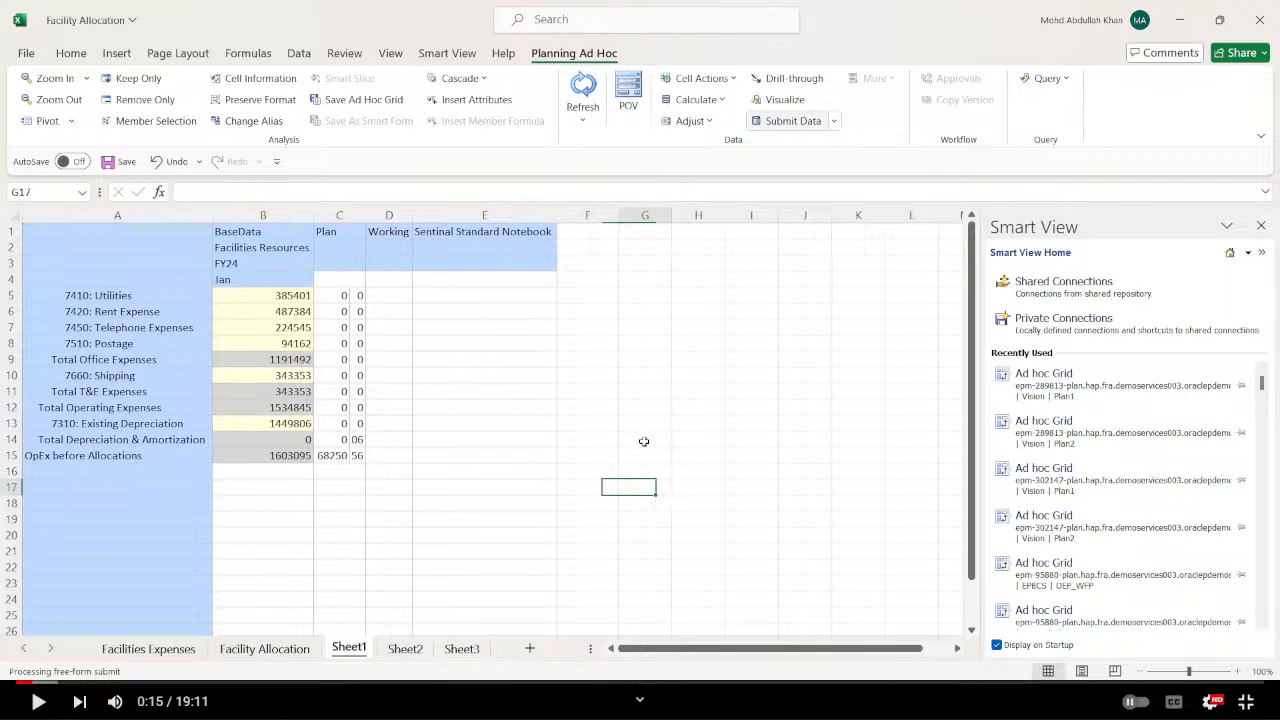
left_click(571, 438)
left_click(343, 456)
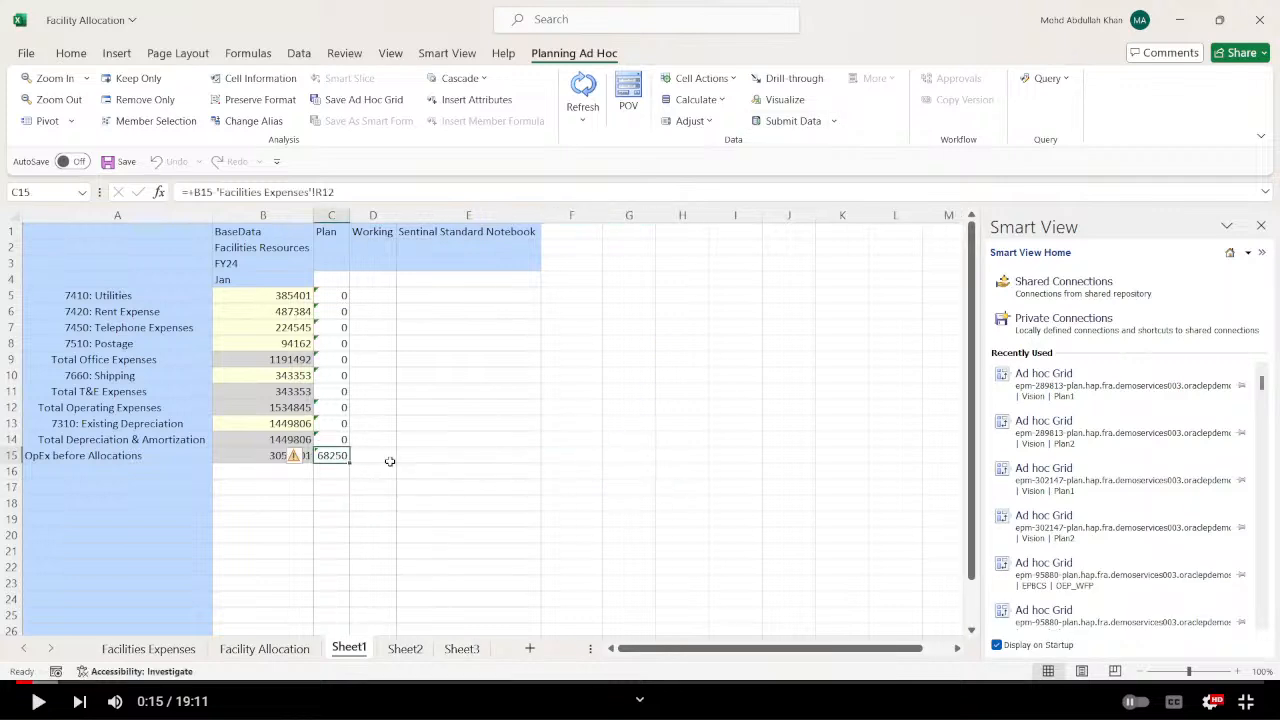
Switch to the EPM Cloud Planning Vision application in the browser and open its Dimensions page.
left_click(551, 456)
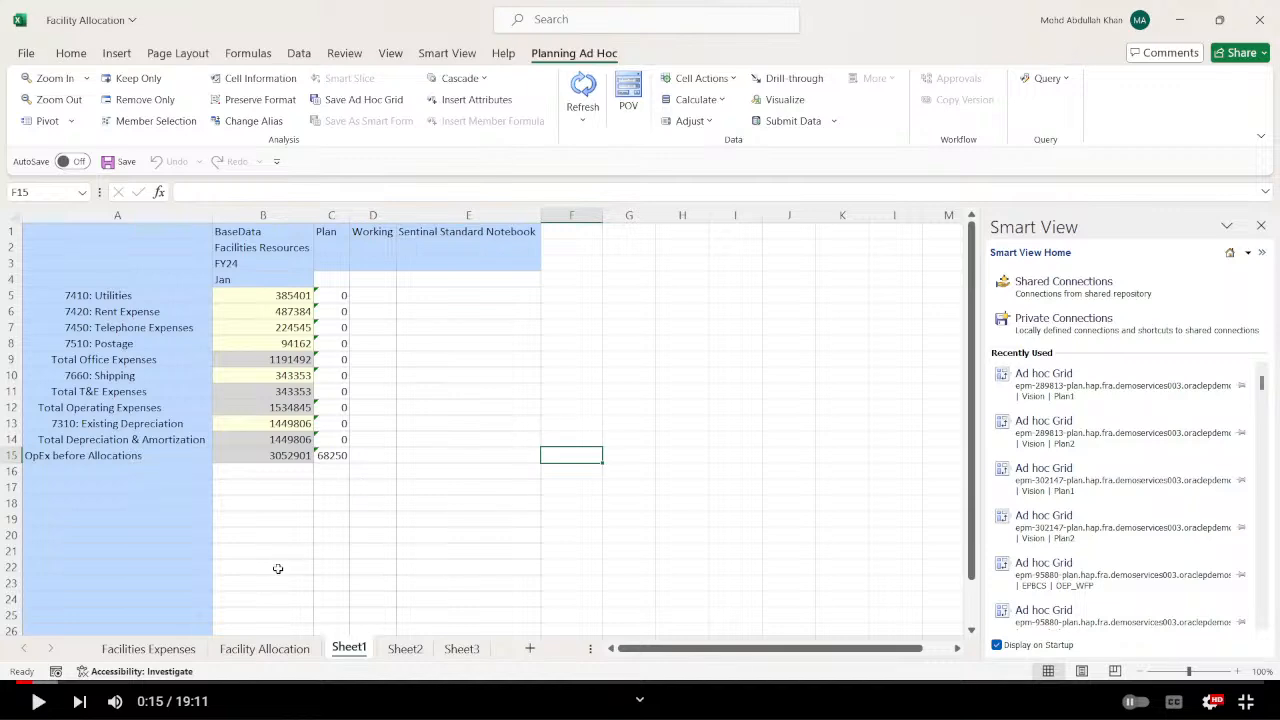
key("alt+Tab")
key("alt+Tab")
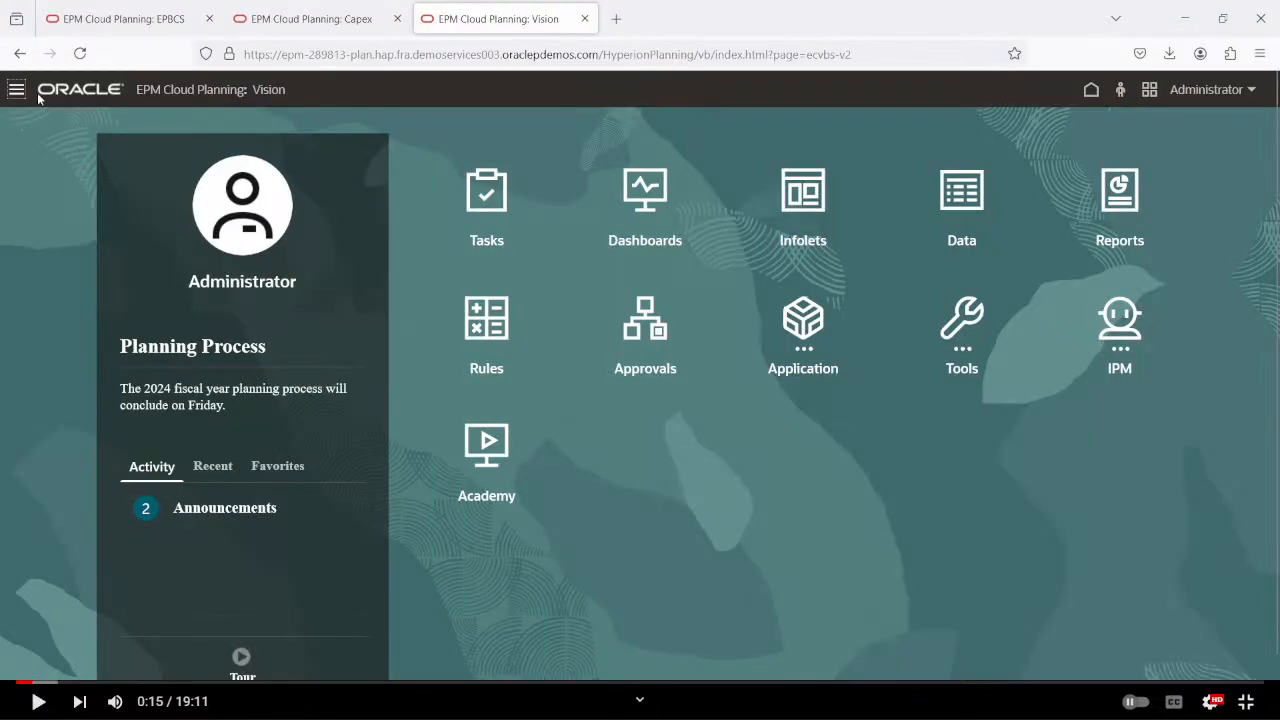
left_click(18, 93)
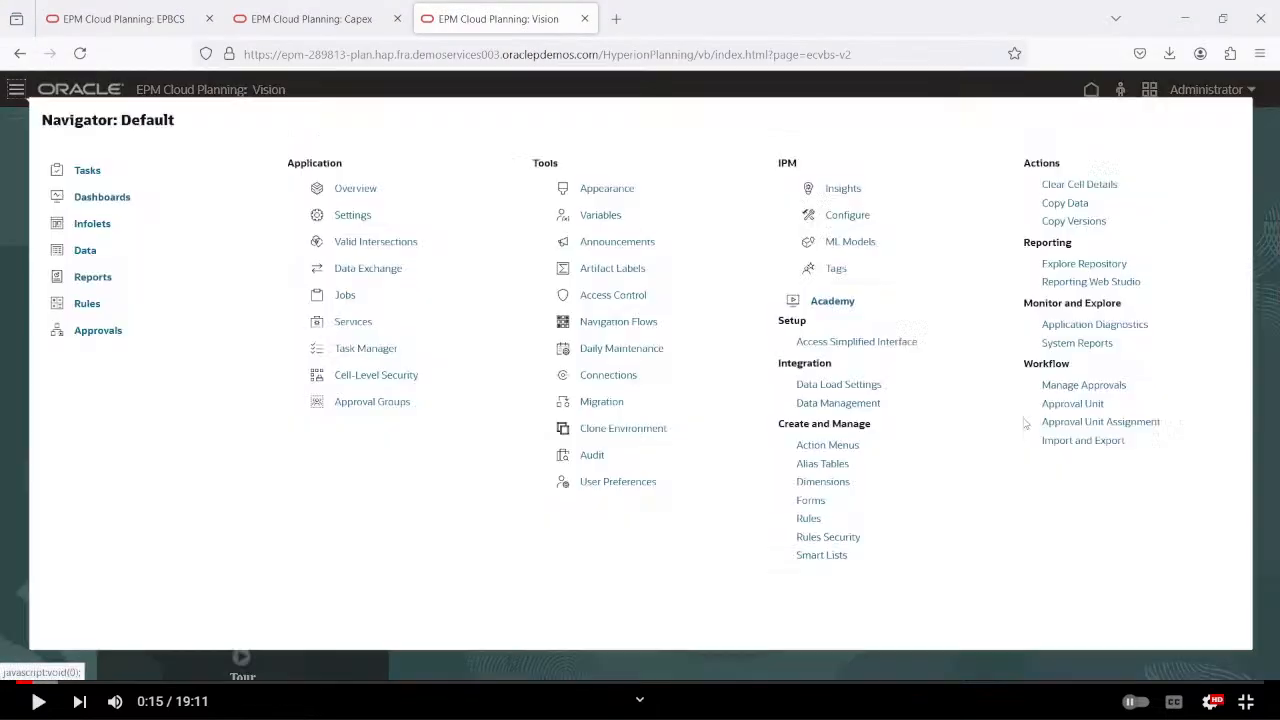
left_click(822, 478)
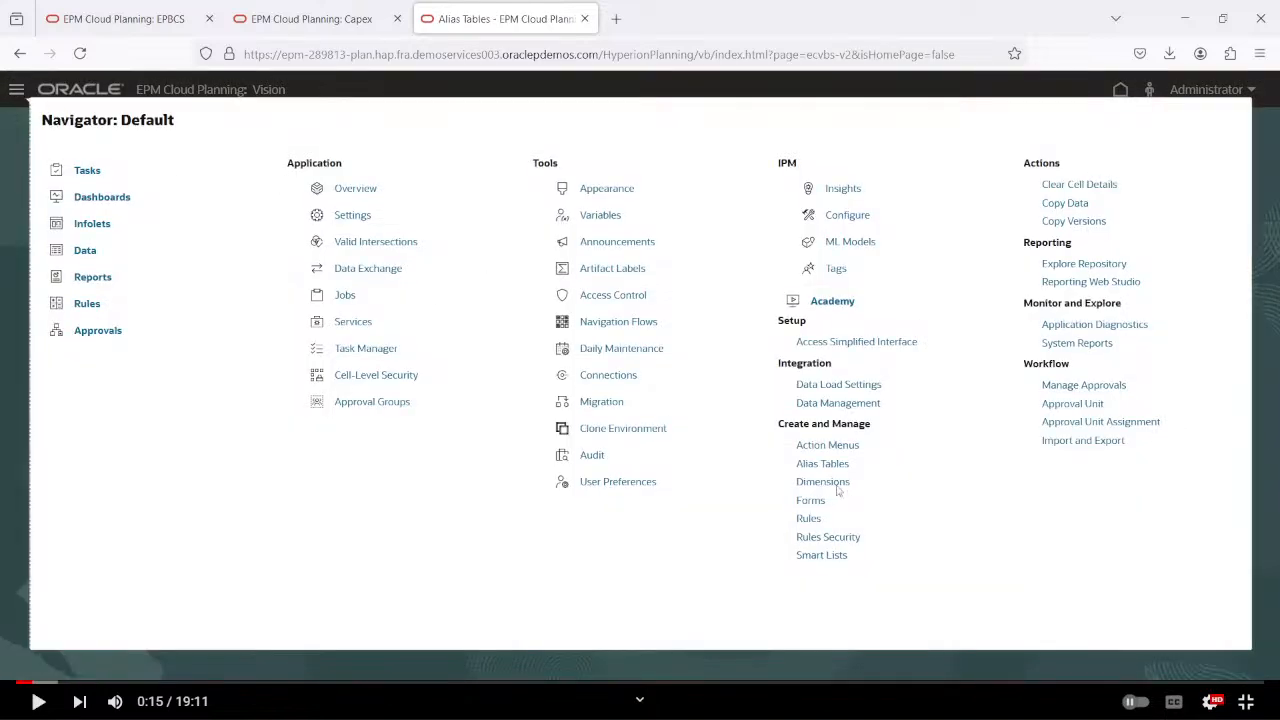
left_click(842, 487)
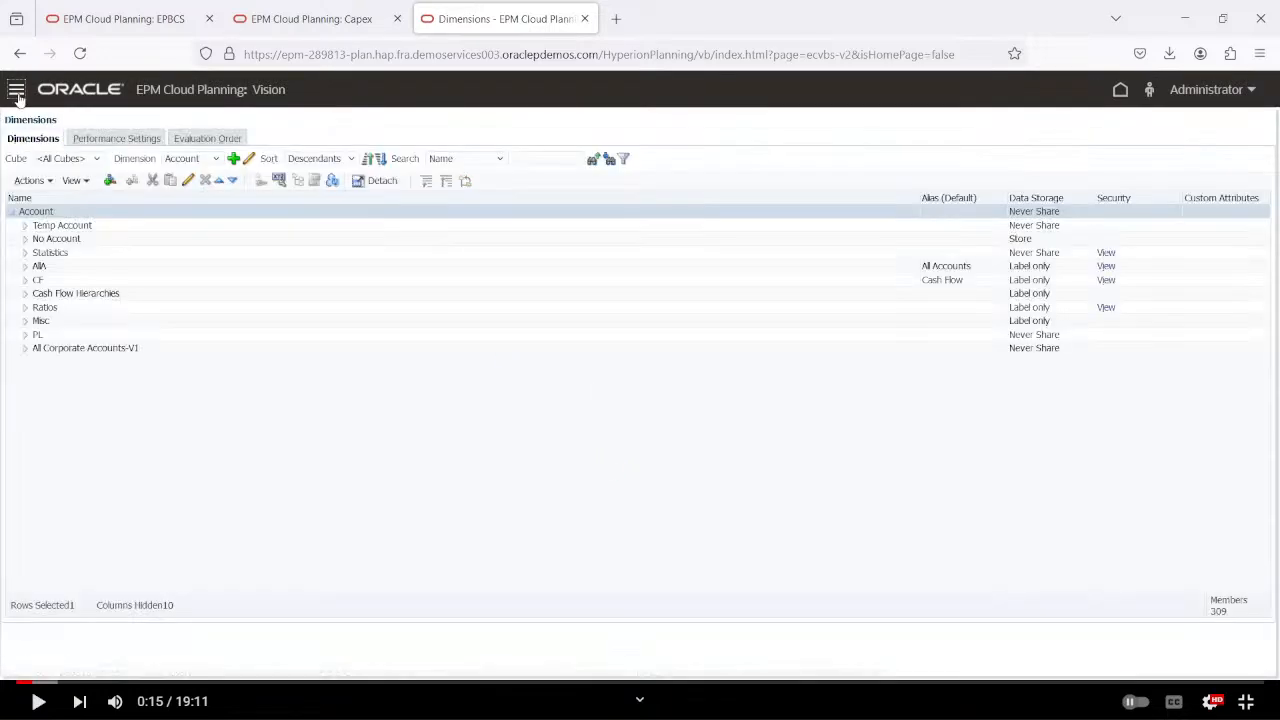
Search the Account dimension for opex and expand OpEx before Allocations and its child 7001 to examine the hierarchy.
left_click(527, 159)
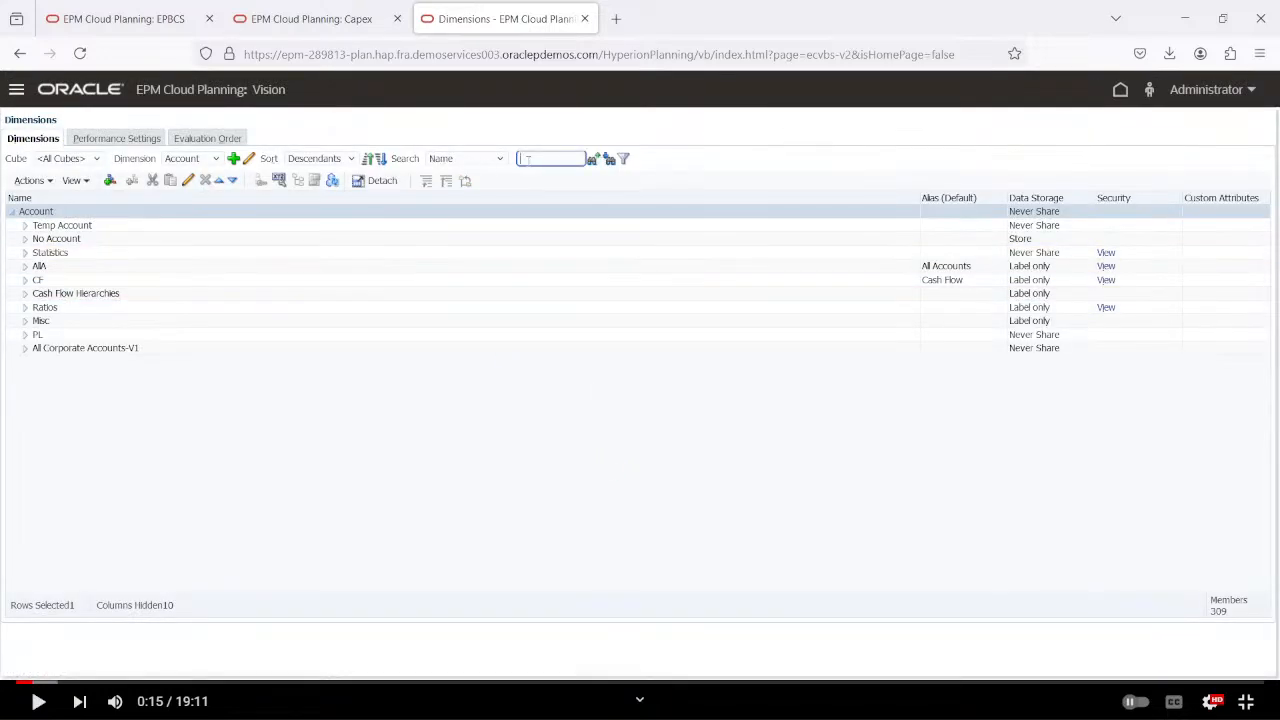
type("op")
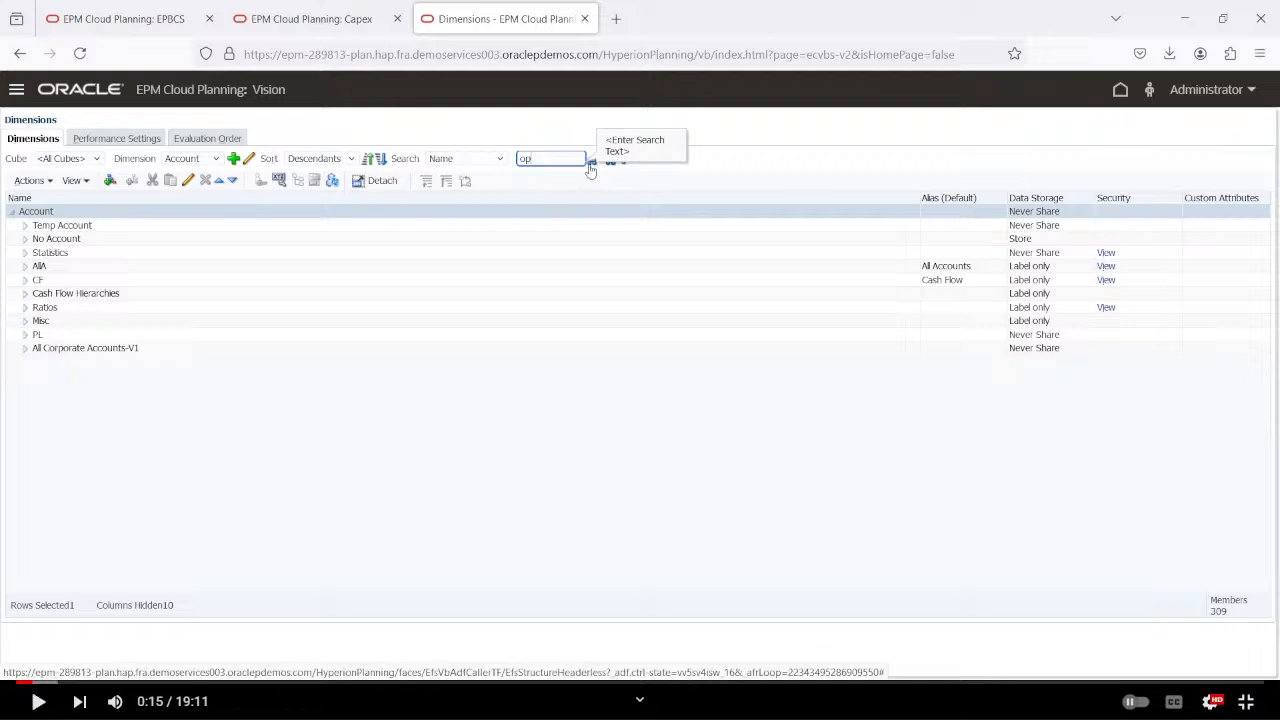
left_click(591, 163)
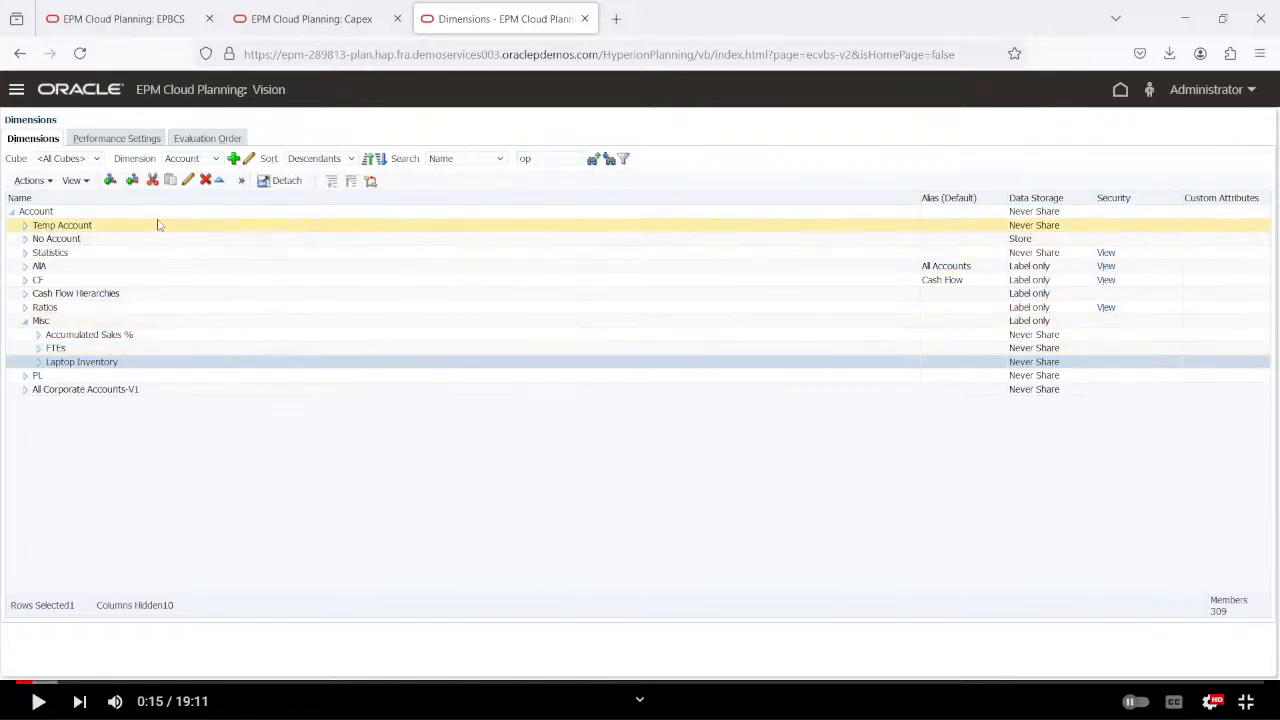
left_click(540, 160)
type("ex")
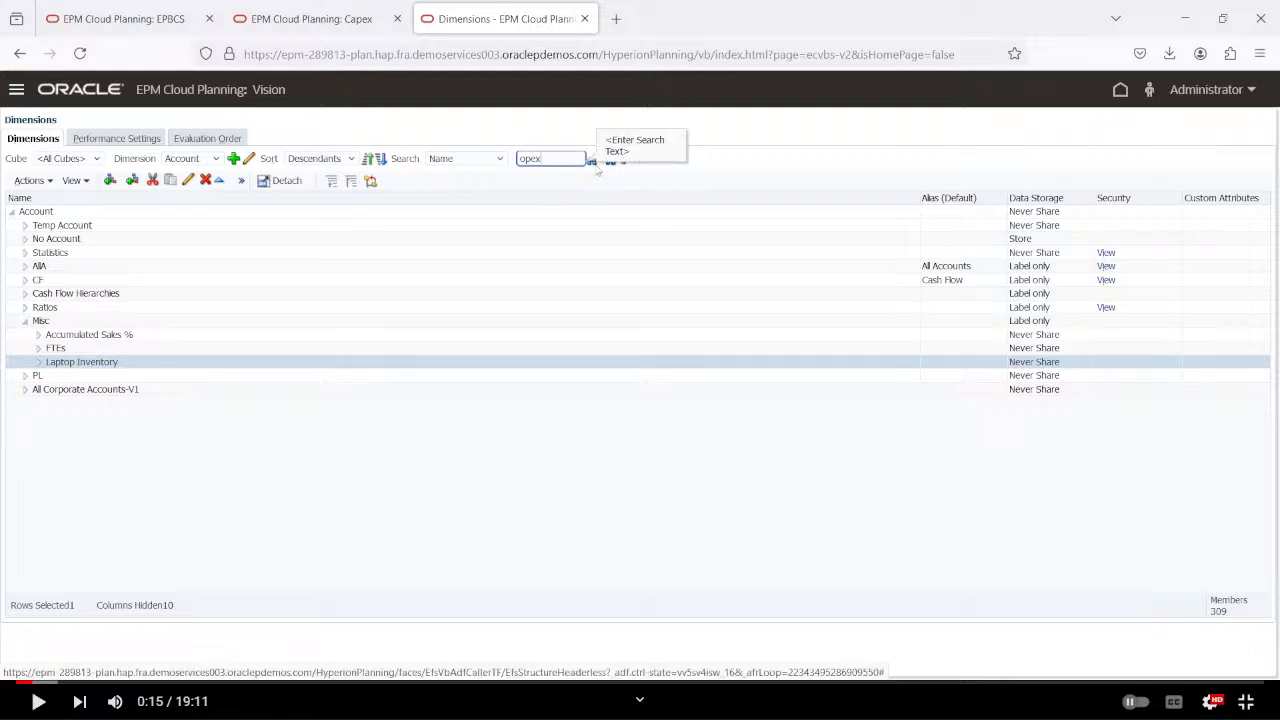
left_click(595, 164)
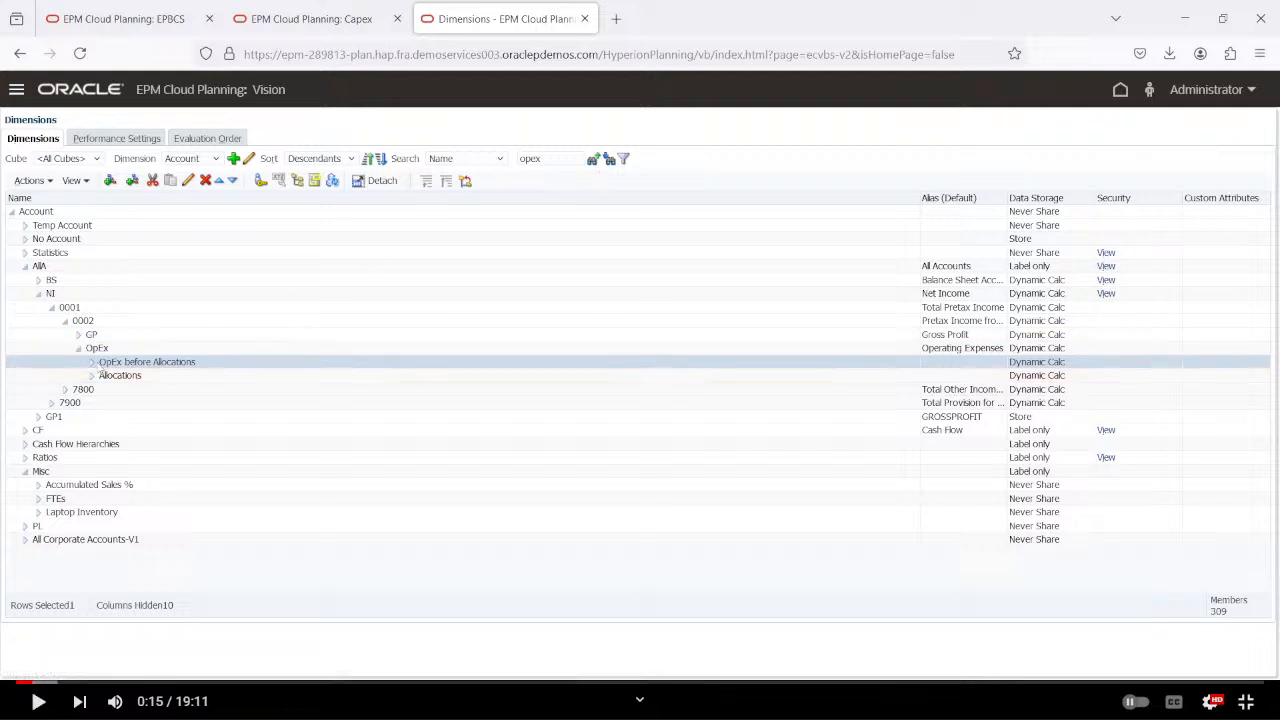
left_click(91, 362)
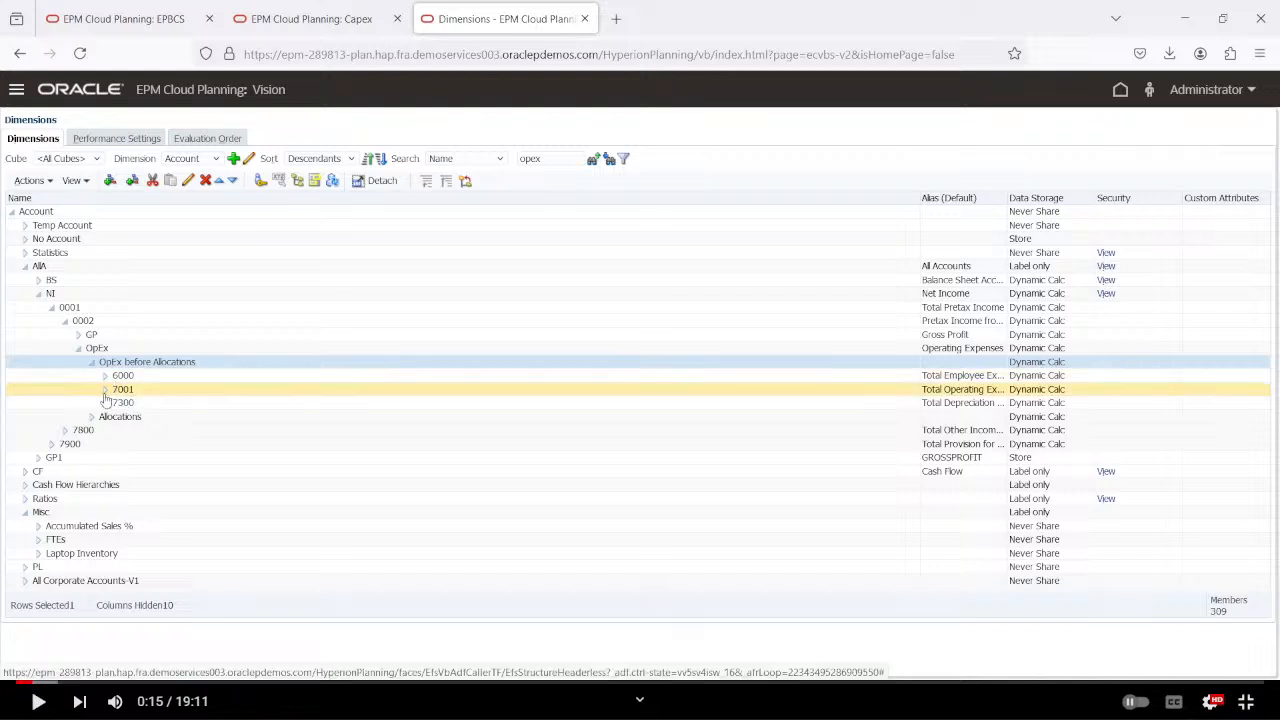
left_click(105, 393)
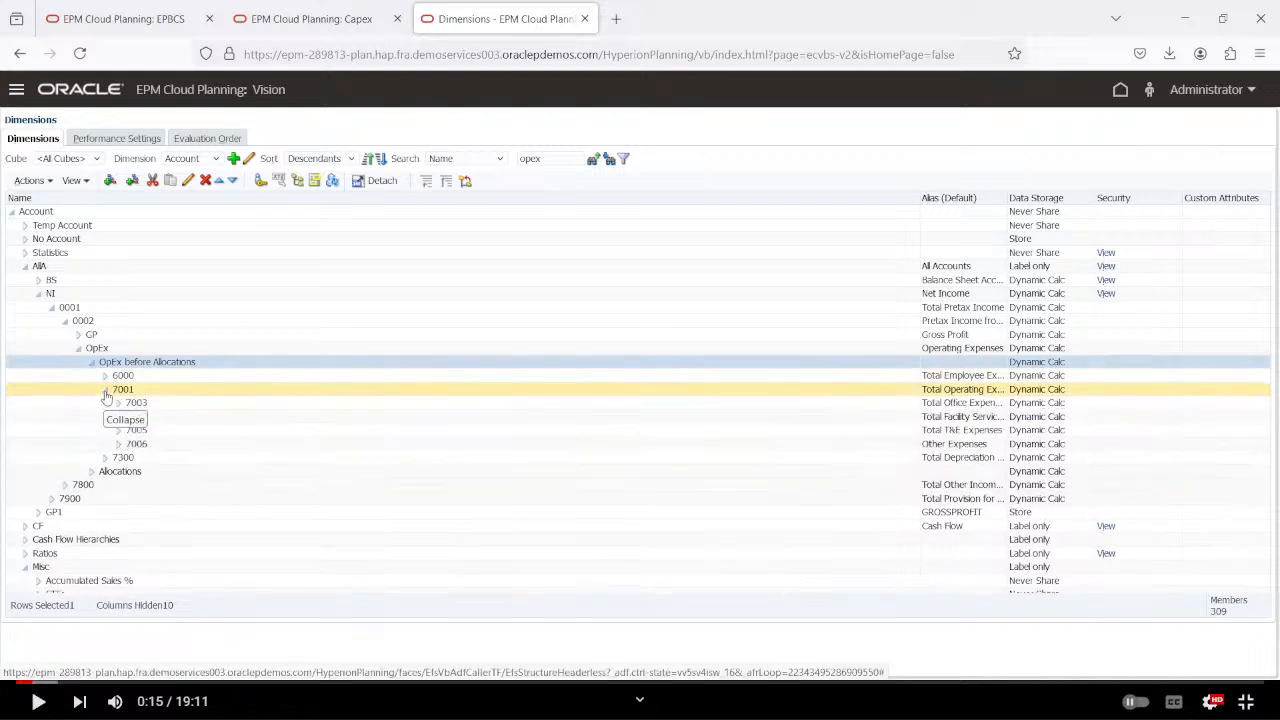
Switch back to the Facility Allocation workbook and inspect the OpEx before Allocations difference in C15 of Sheet1.
key("alt+Tab")
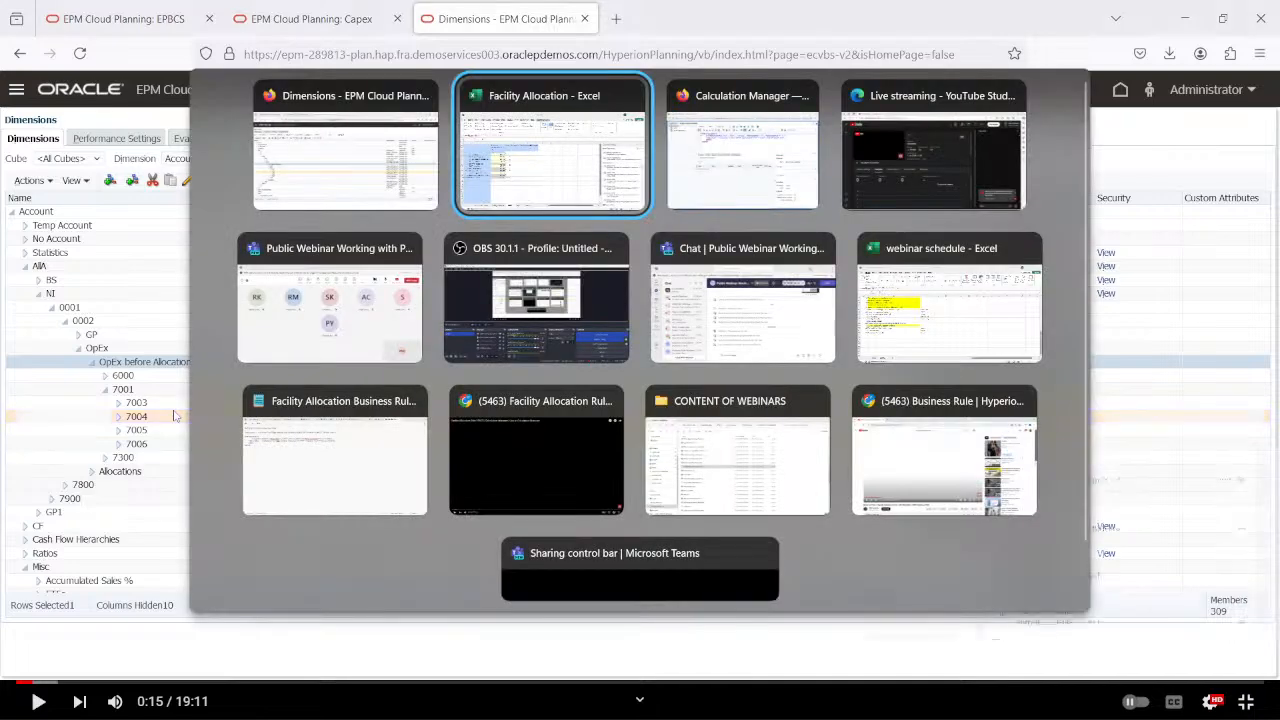
left_click(352, 465)
left_click(334, 455)
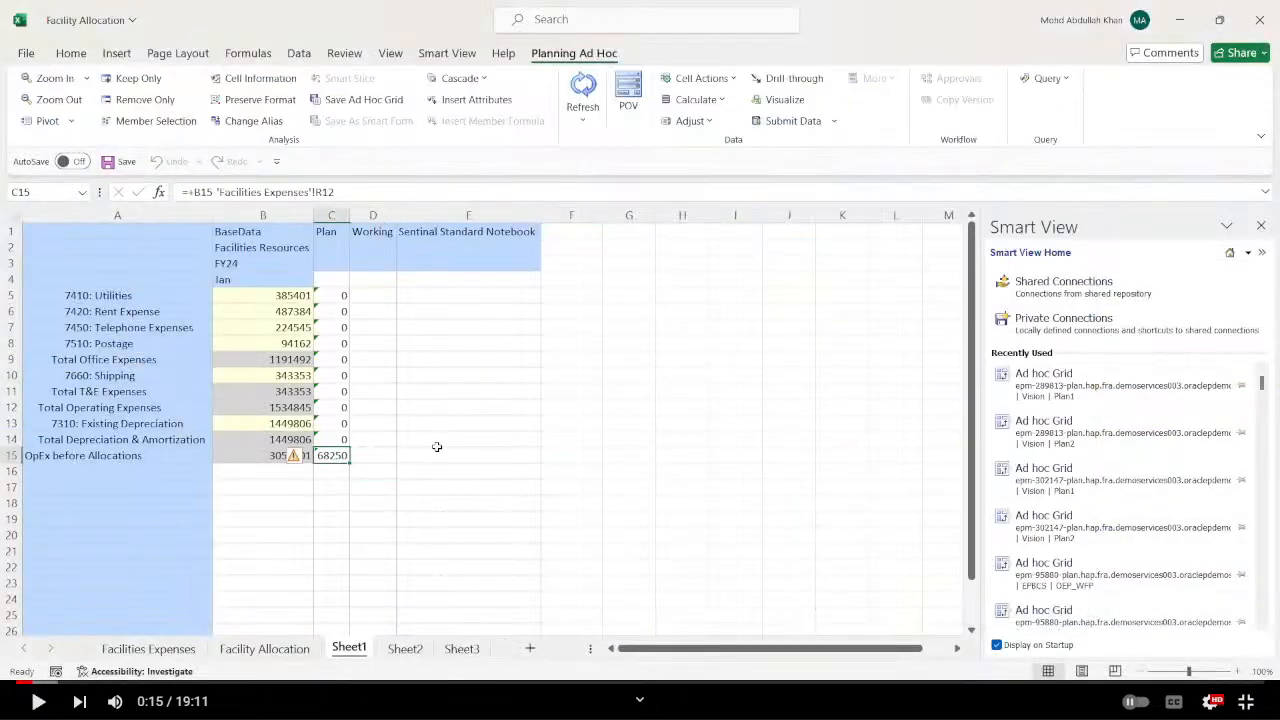
left_click(440, 445)
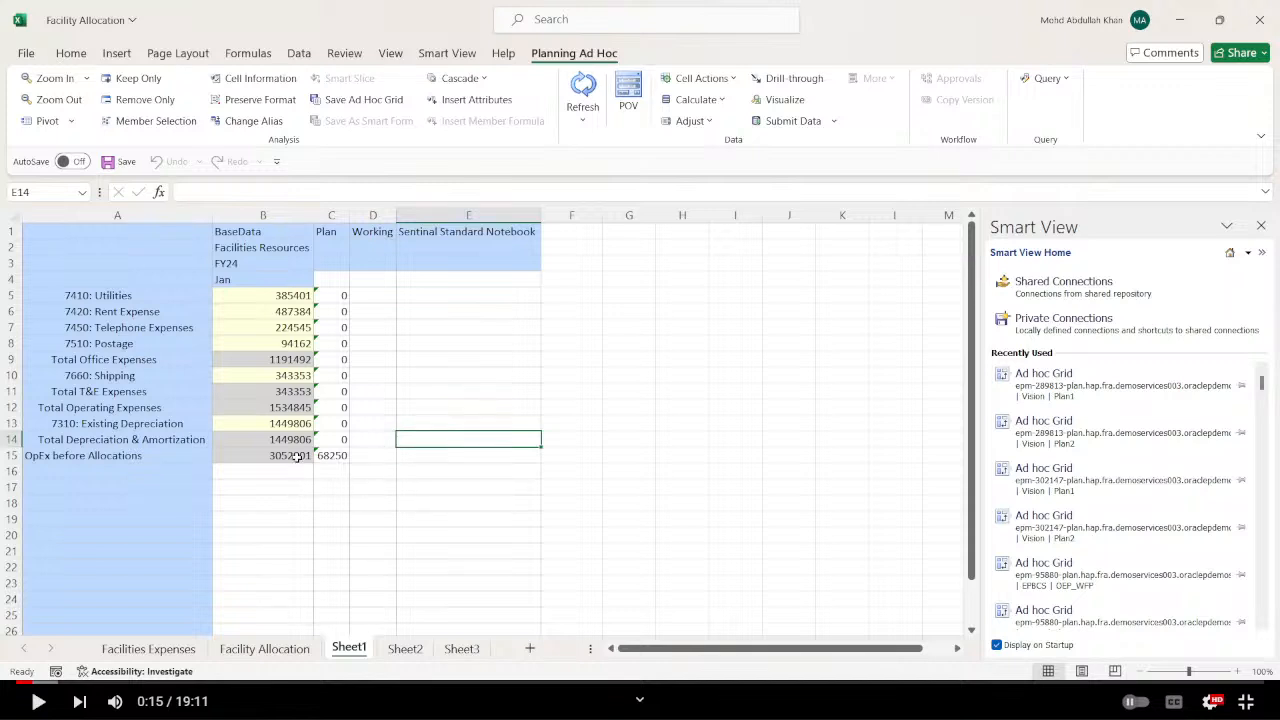
left_click(505, 482)
Replace the product member in E1 of Sheet1 with Tablet Computer and refresh the ad hoc grid.
left_click(510, 233)
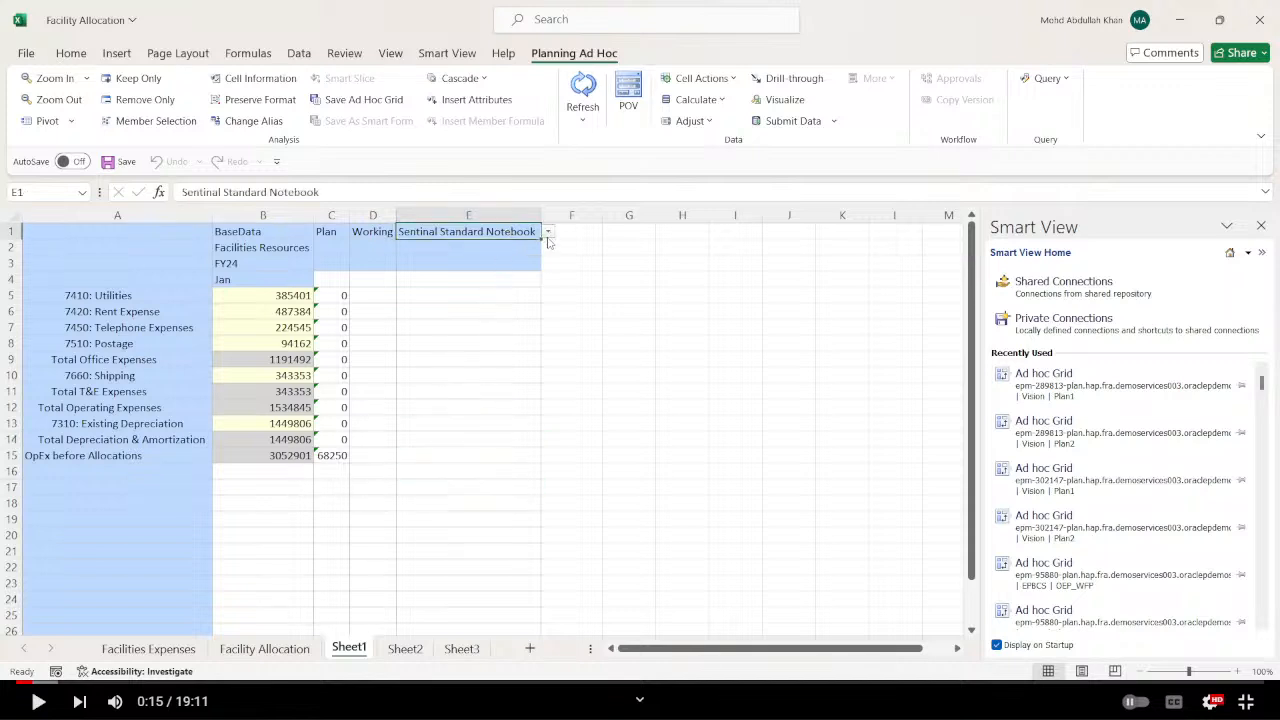
left_click(547, 233)
left_click(563, 253)
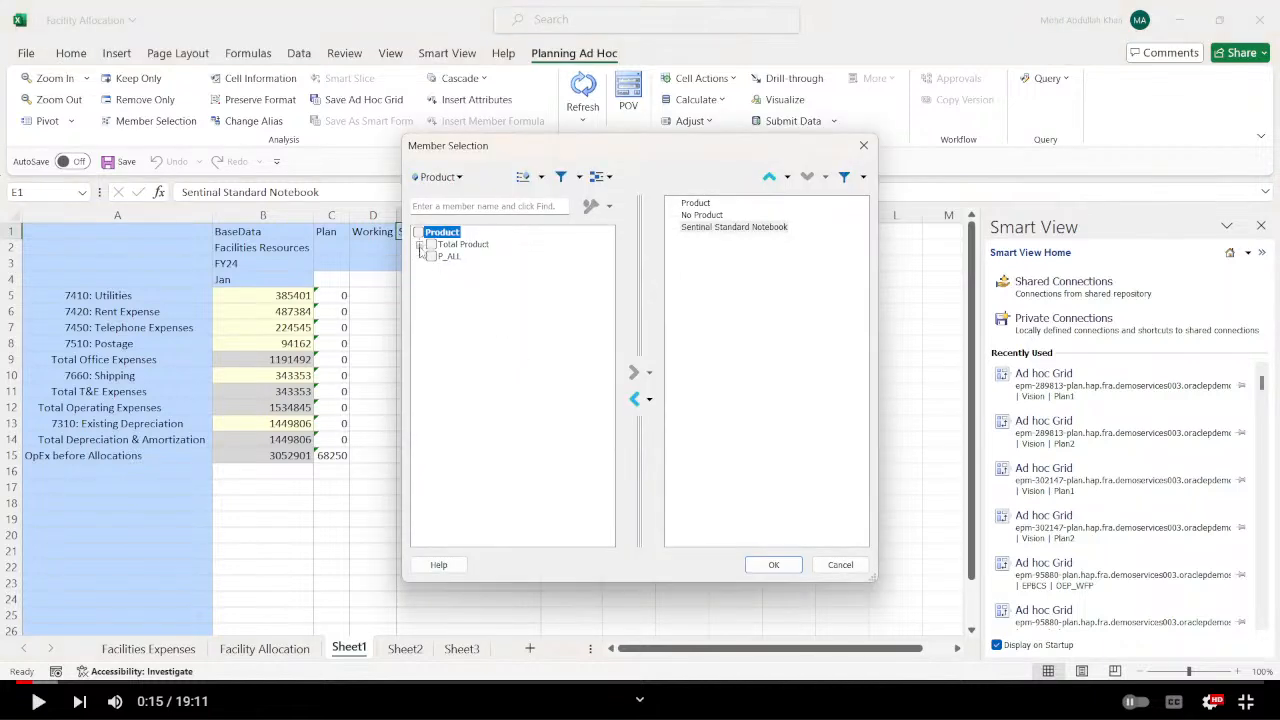
left_click(420, 245)
left_click(432, 281)
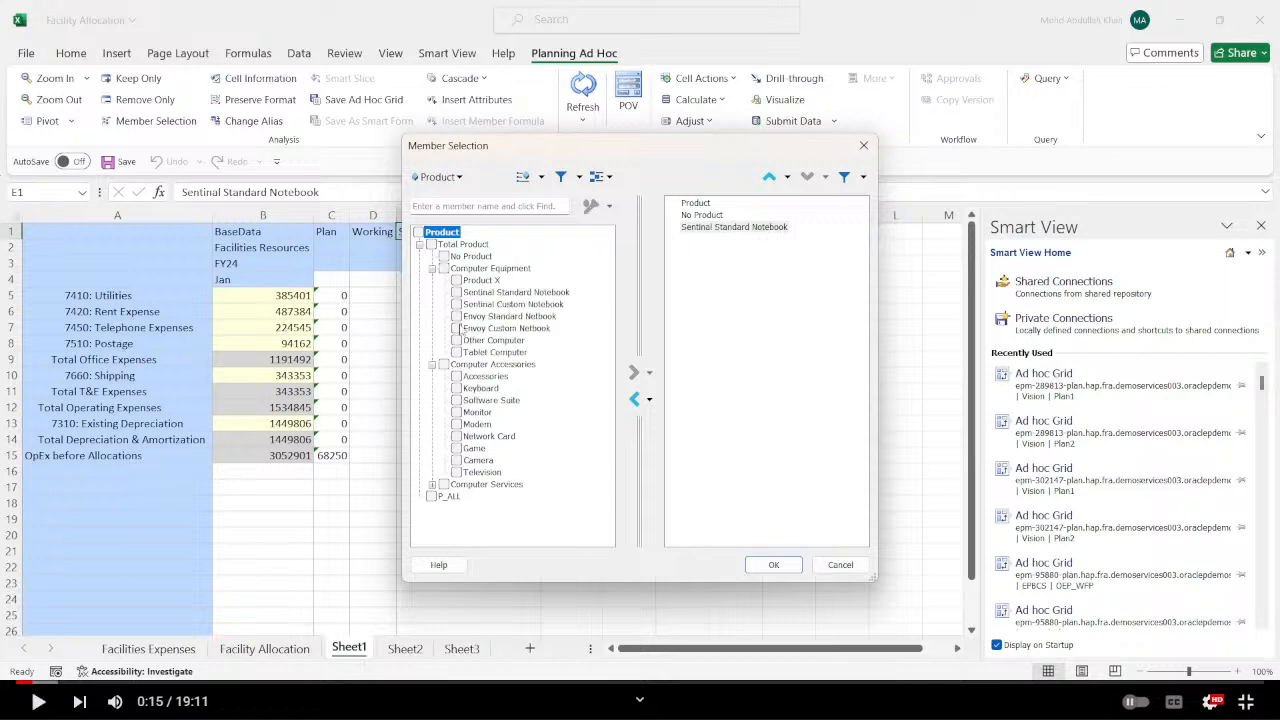
left_click(457, 352)
left_click(634, 398)
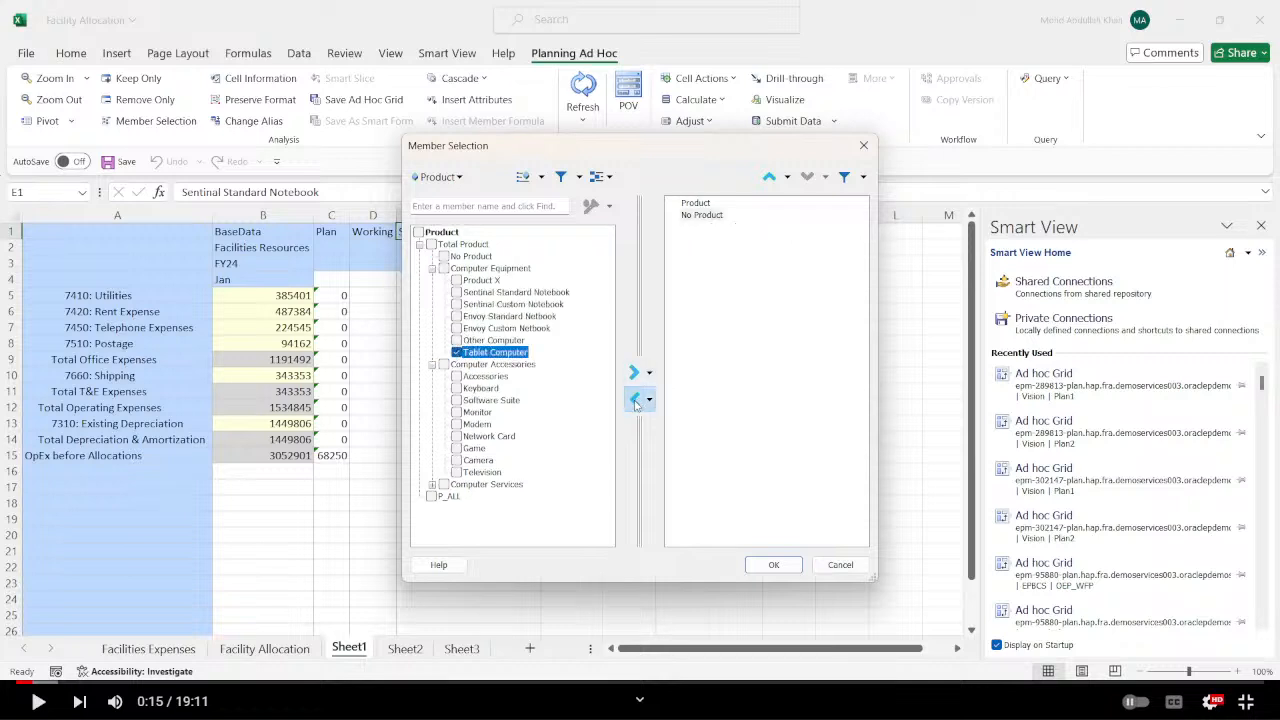
left_click(634, 398)
left_click(634, 373)
left_click(773, 565)
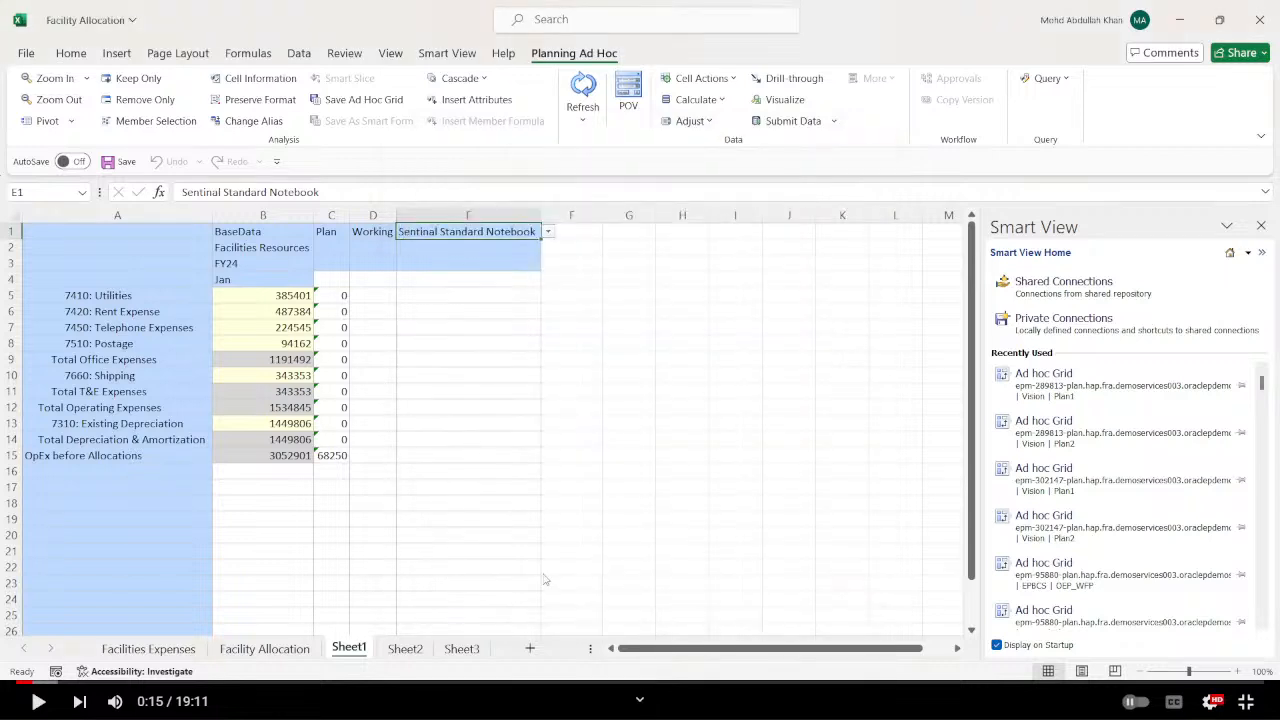
left_click(583, 90)
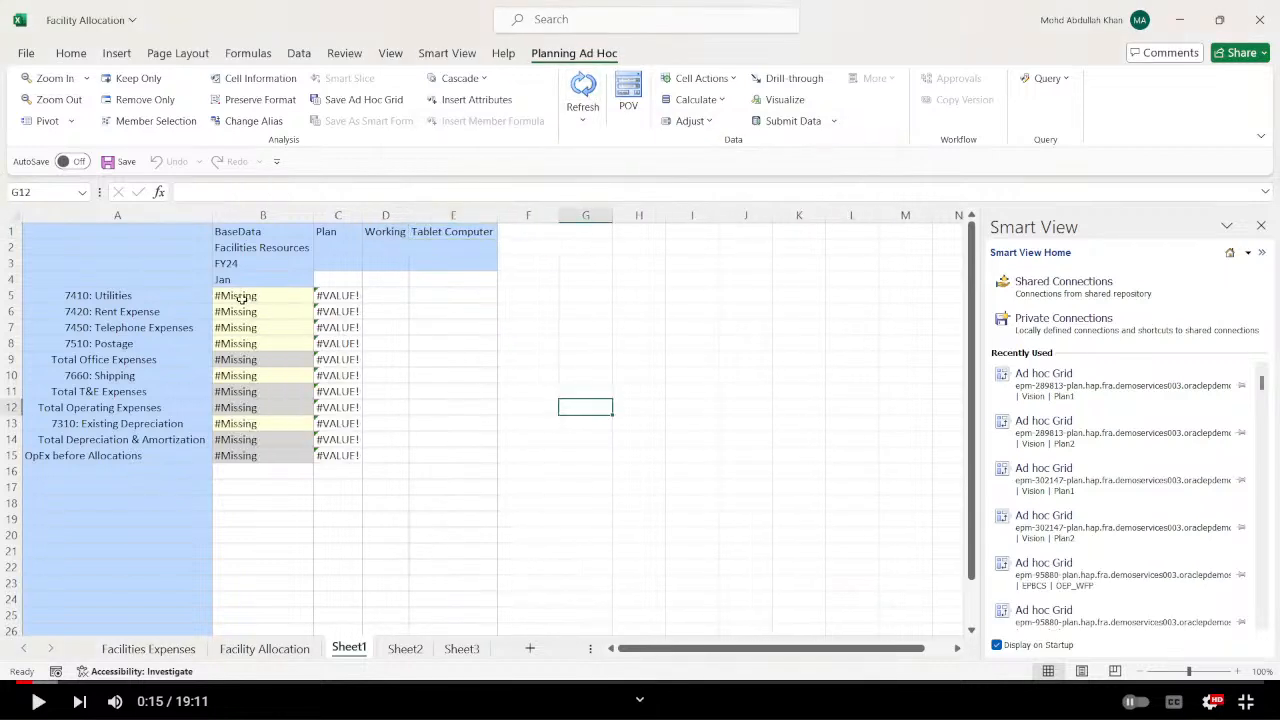
Copy the Utilities to Postage amounts in R2:R5 of Facilities Expenses and return to Sheet1.
left_click(148, 648)
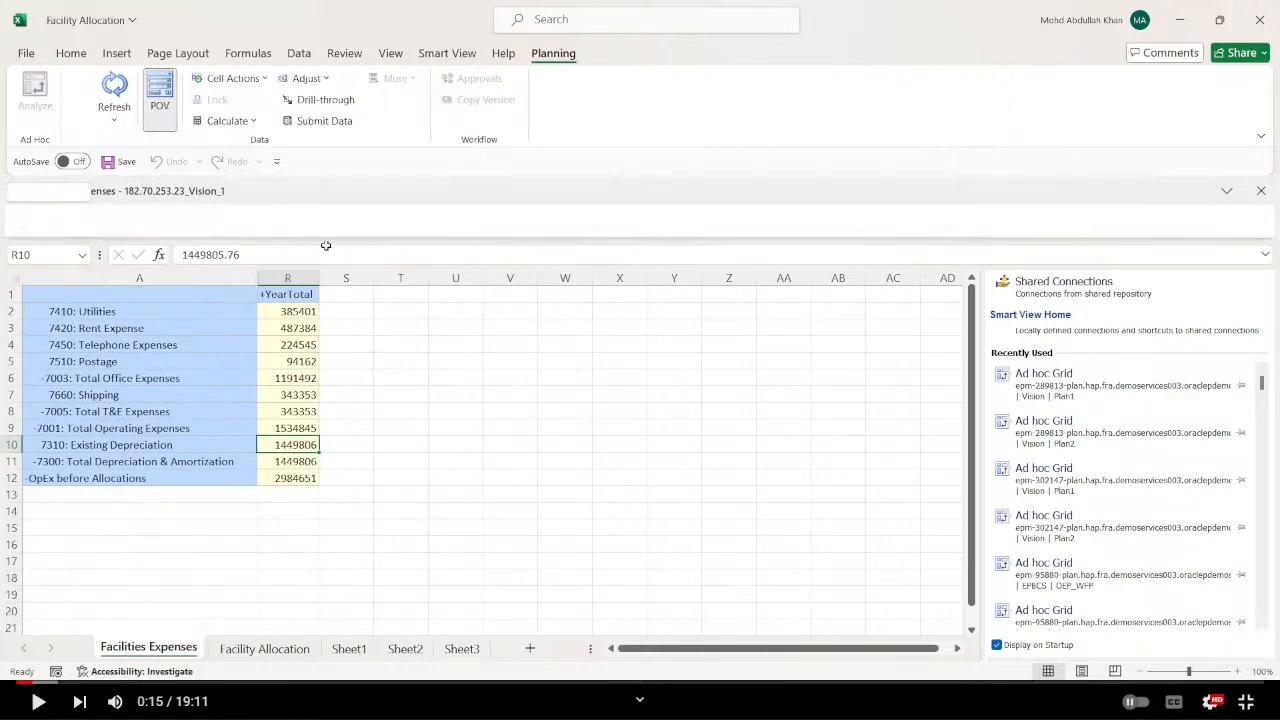
left_click_drag(296, 316, 306, 362)
key("ctrl+c")
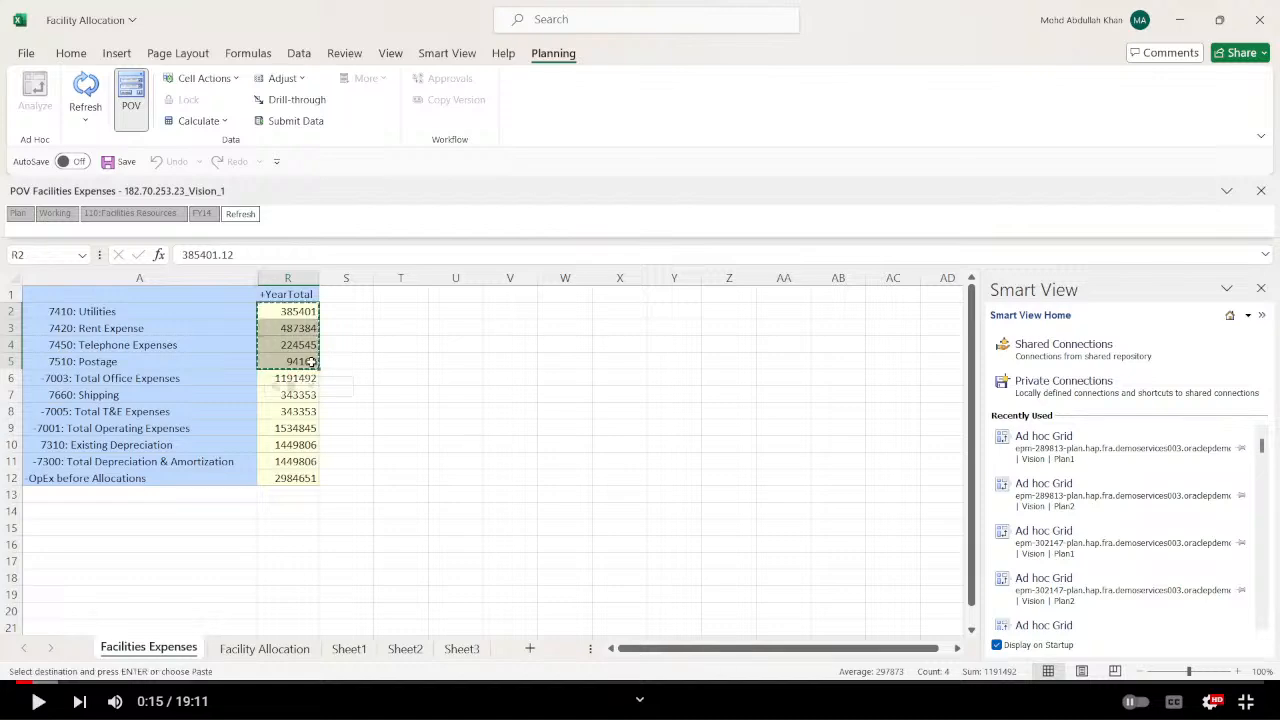
left_click(405, 648)
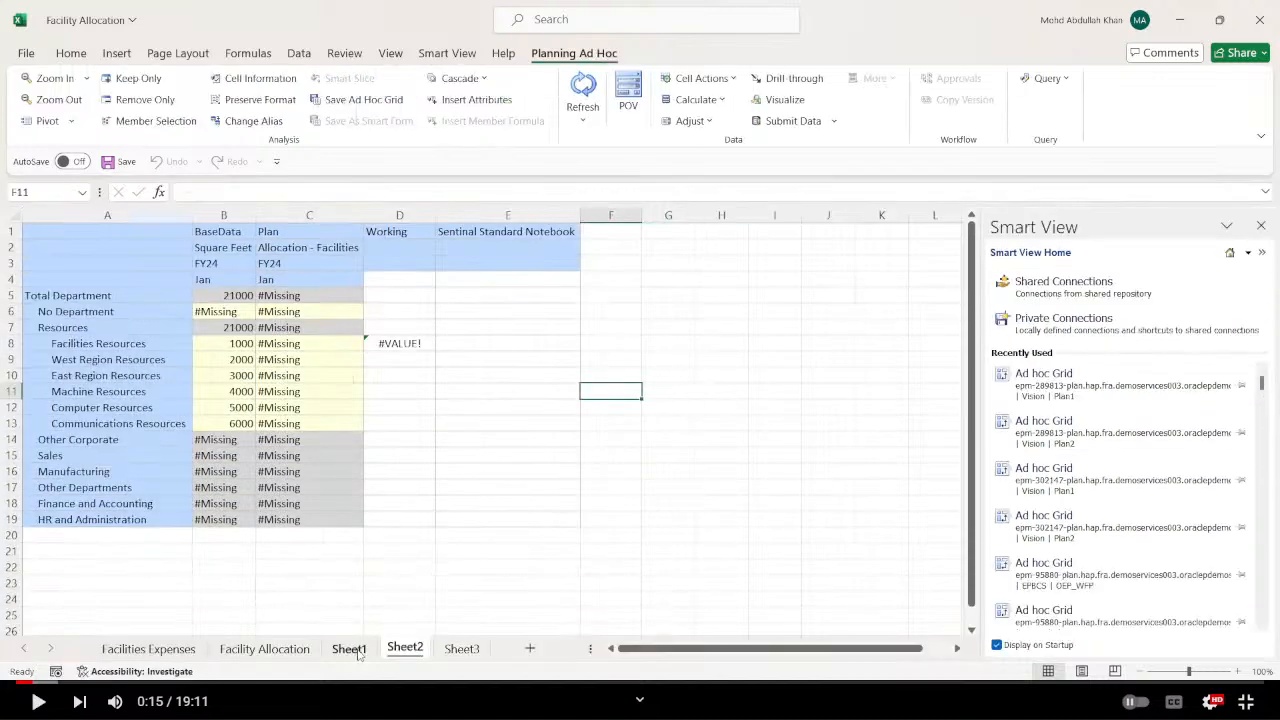
left_click(349, 648)
Enter 10000 for Utilities, 20000 for Rent Expense, 30000 for Telephone Expenses and 40000 for Postage in B5:B8 of Sheet1.
left_click(280, 295)
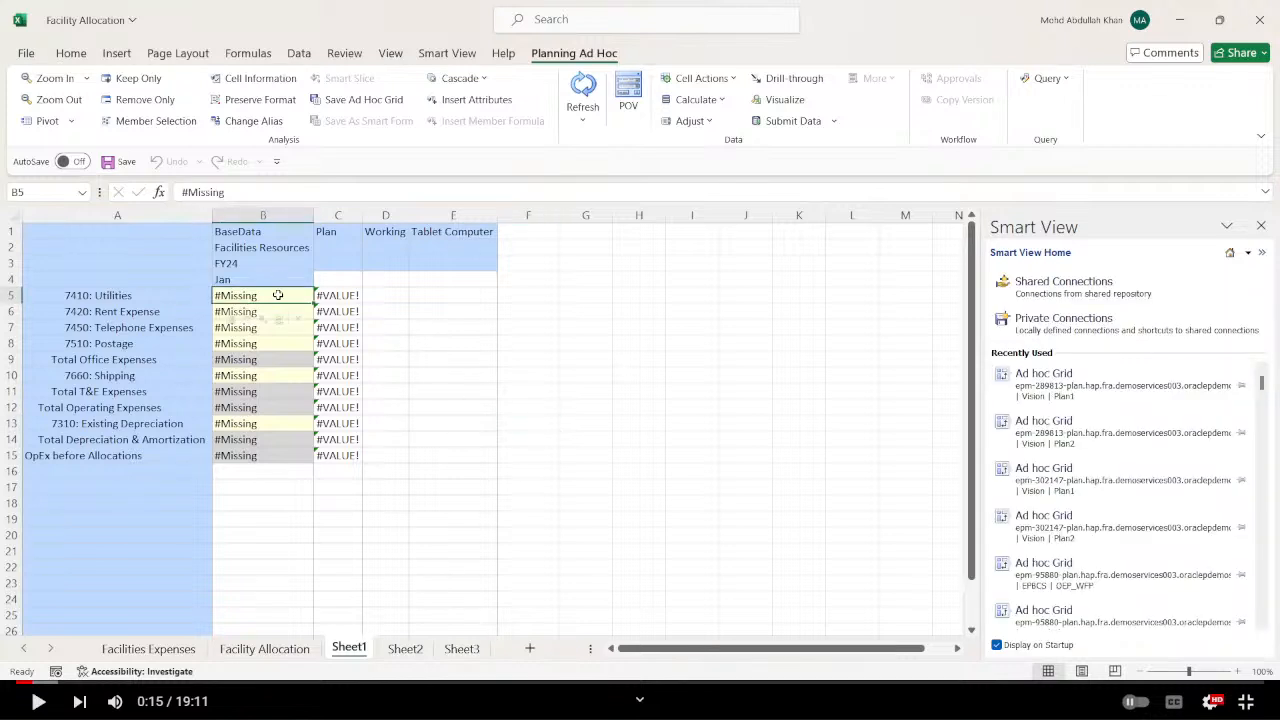
type("10000")
key("Return")
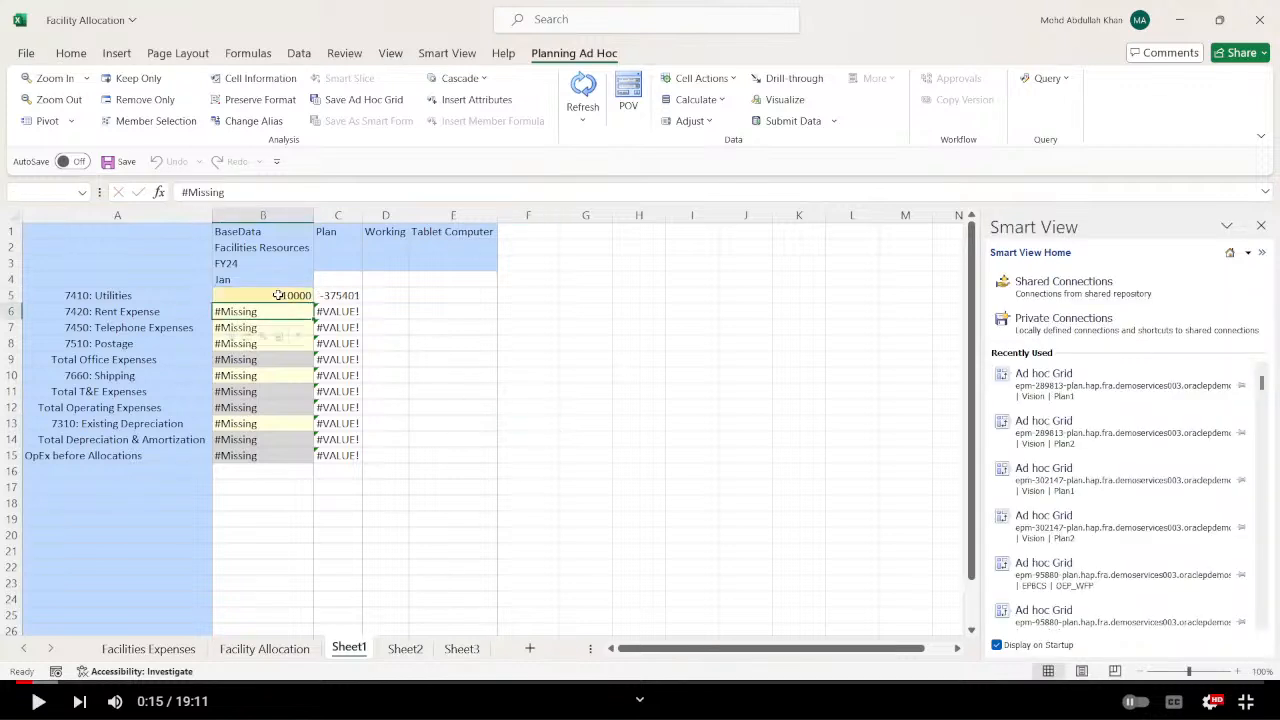
type("20000")
key("Return")
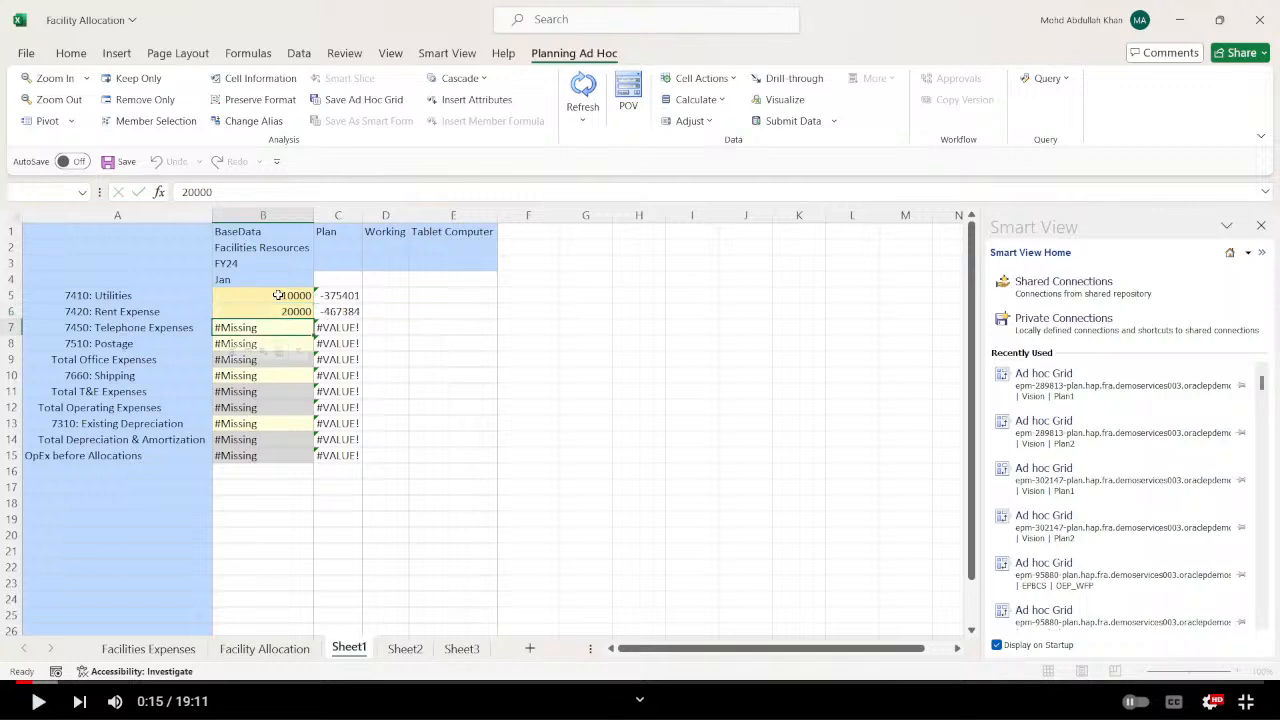
type("30000")
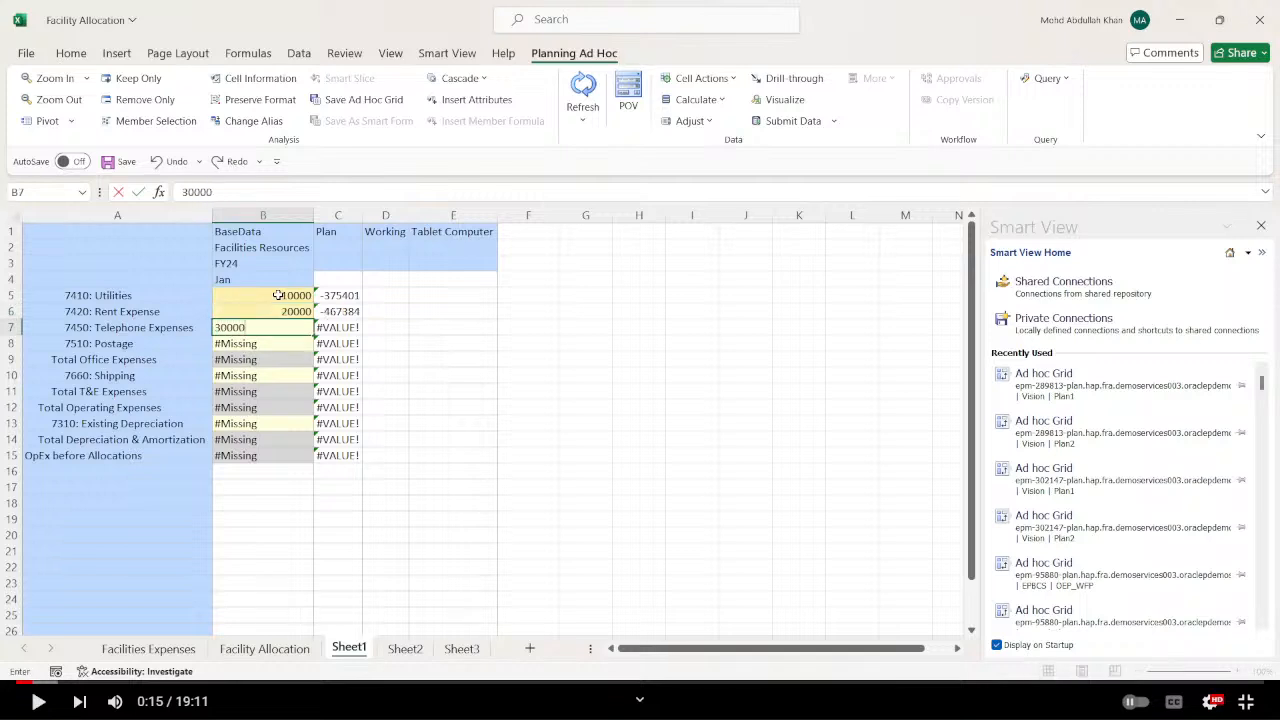
key("Return")
type("40000")
key("Return")
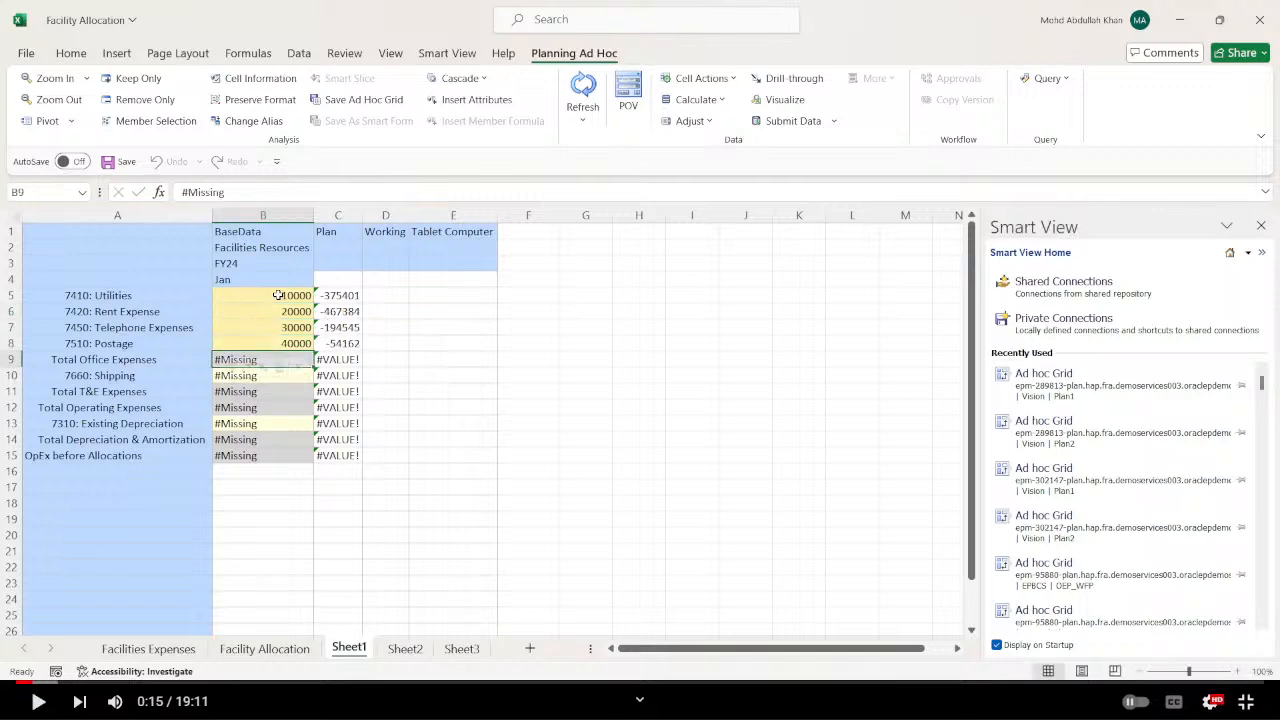
Clear the difference formulas in column C of Sheet1 from C5 down to C21 and submit the data.
key("Up")
key("Up")
key("Right")
key("Right")
key("Up")
key("Up")
key("Up")
key("Left")
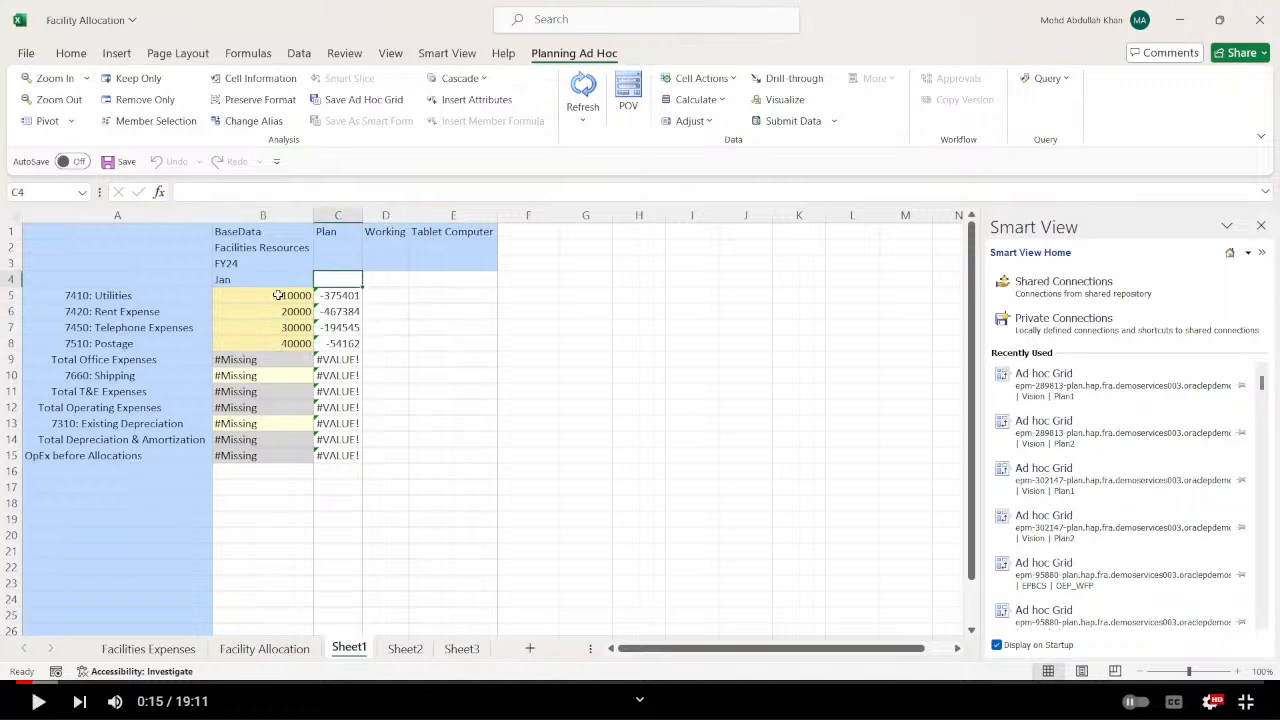
key("Down")
key("shift+Down")
key("shift+Down")
key("shift+Down")
key("shift+Down")
key("shift+Down")
key("shift+Down")
key("shift+Down")
key("shift+Down")
key("shift+Down")
key("shift+Down")
key("shift+Down")
key("shift+Down")
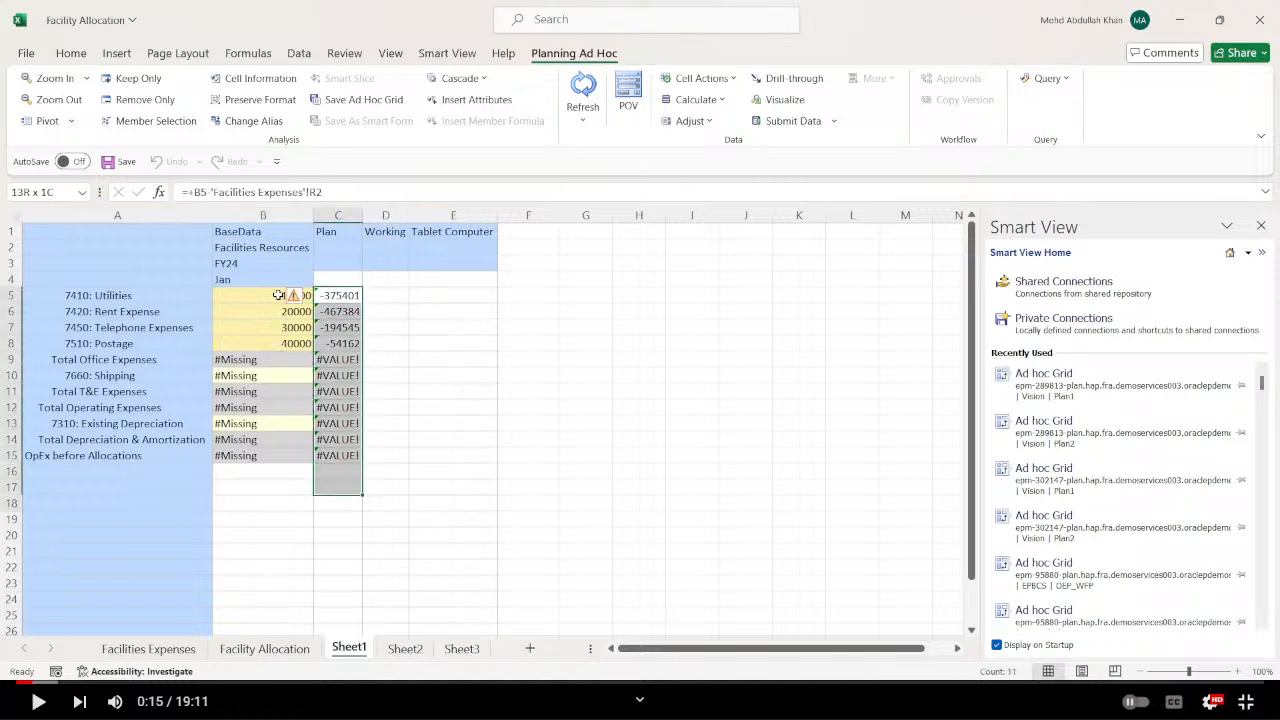
key("shift+Down")
key("shift+Down")
key("shift+Down")
key("shift+Down")
key("Delete")
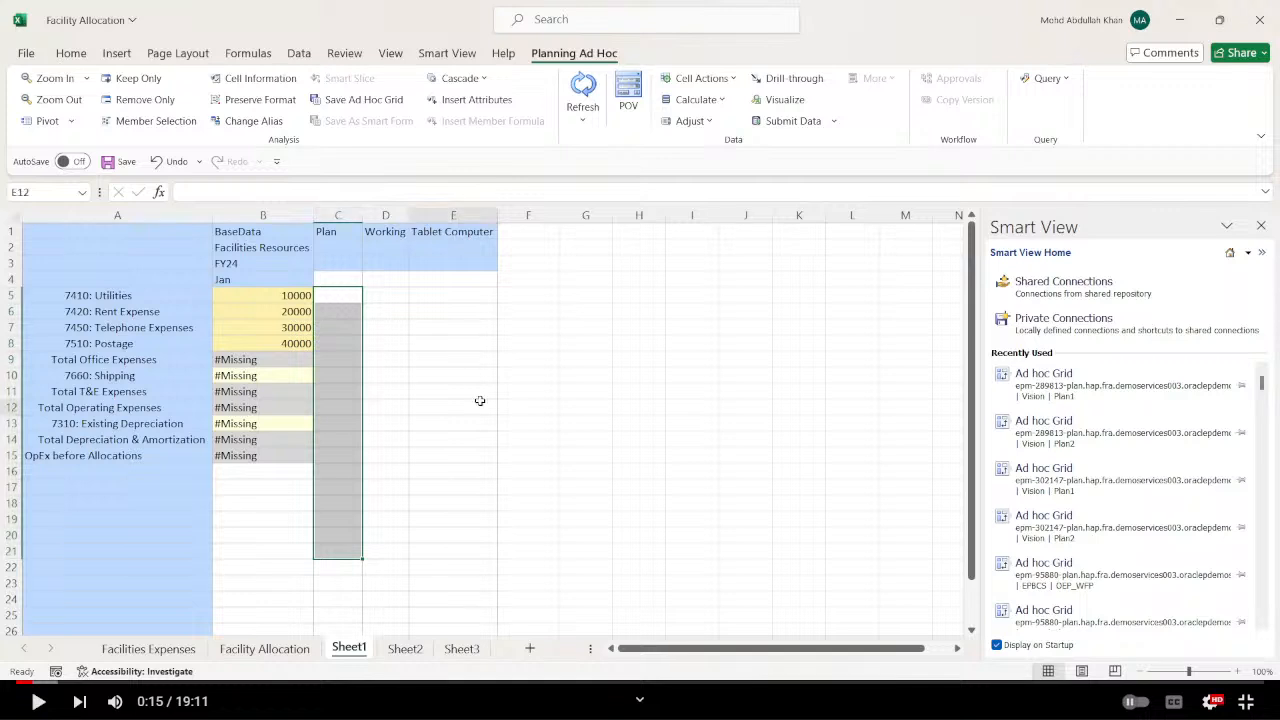
left_click(452, 407)
left_click(755, 123)
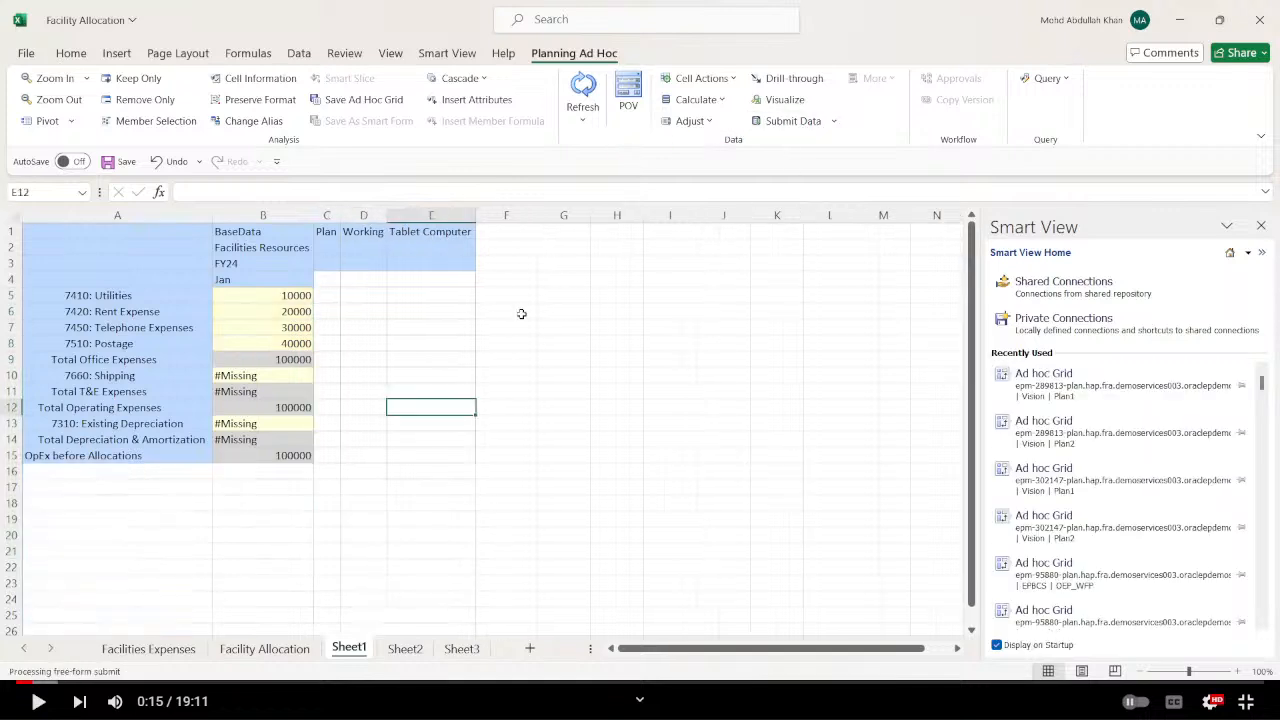
Set the Shipping value in B10 of Sheet1 to 15000.
left_click(285, 375)
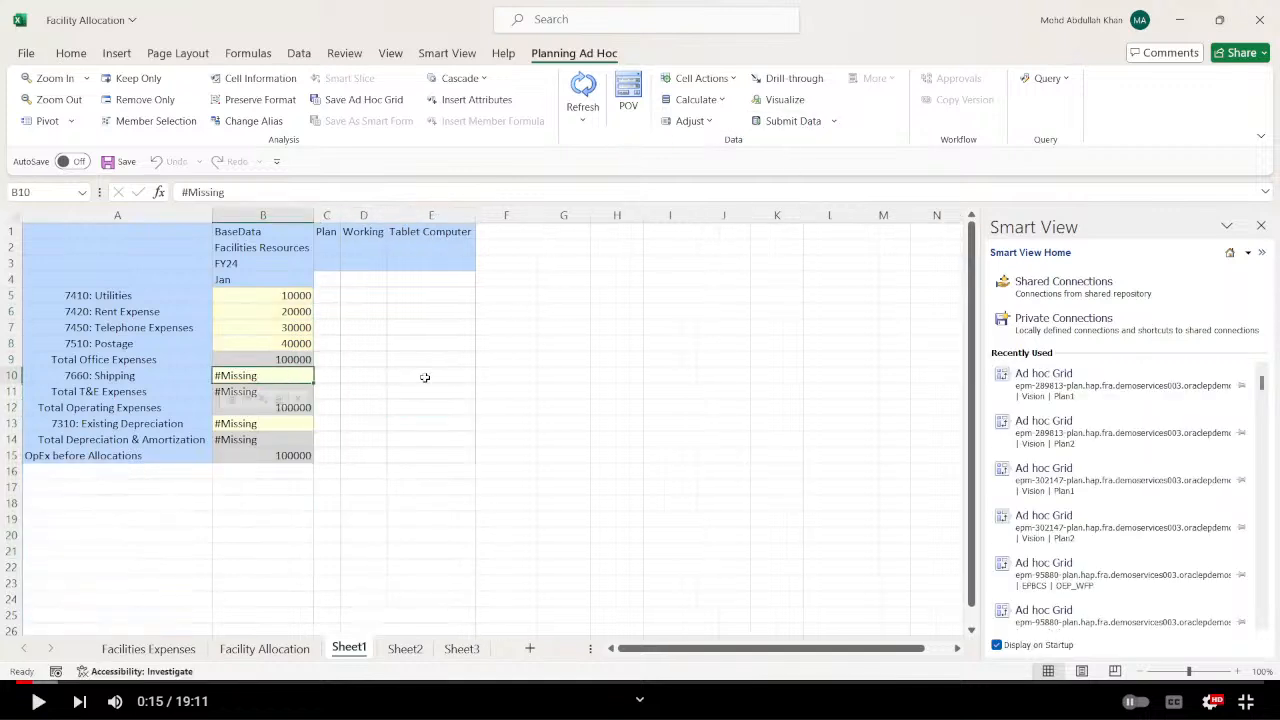
type("15000")
key("Return")
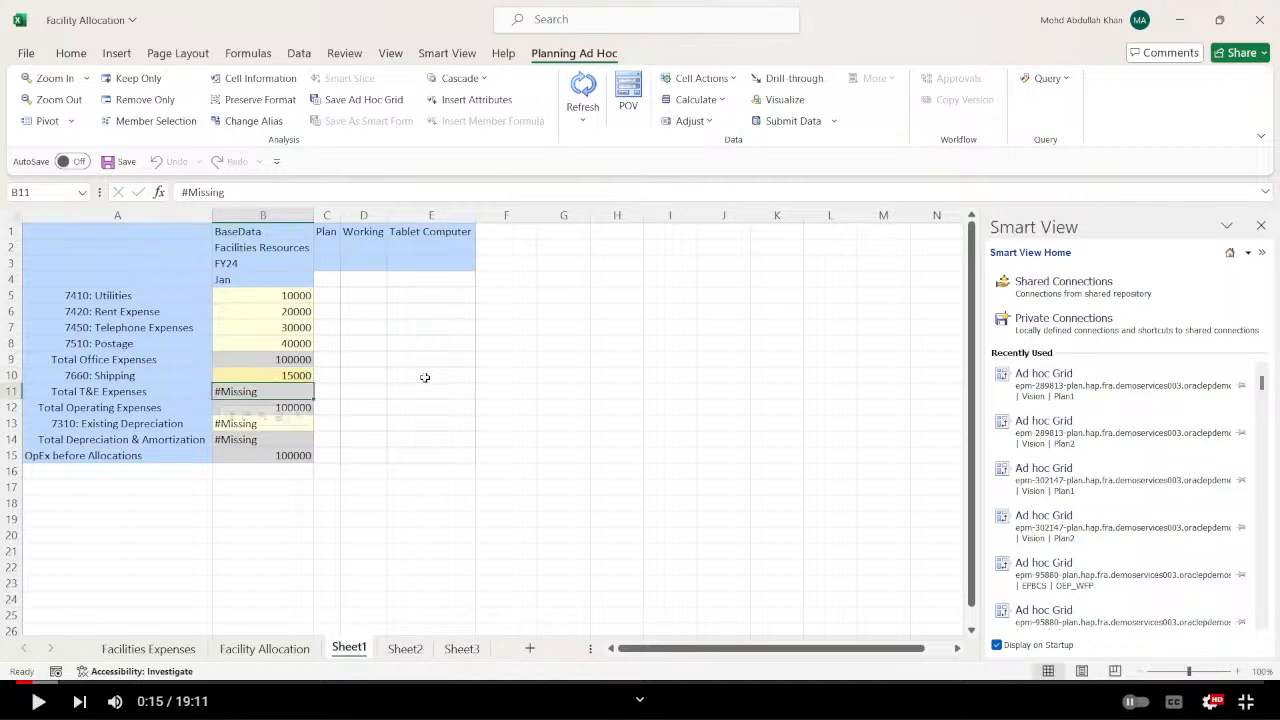
Set Existing Depreciation in B13 of Sheet1 to 25000 and submit the data.
left_click(494, 443)
left_click(280, 423)
type("25000")
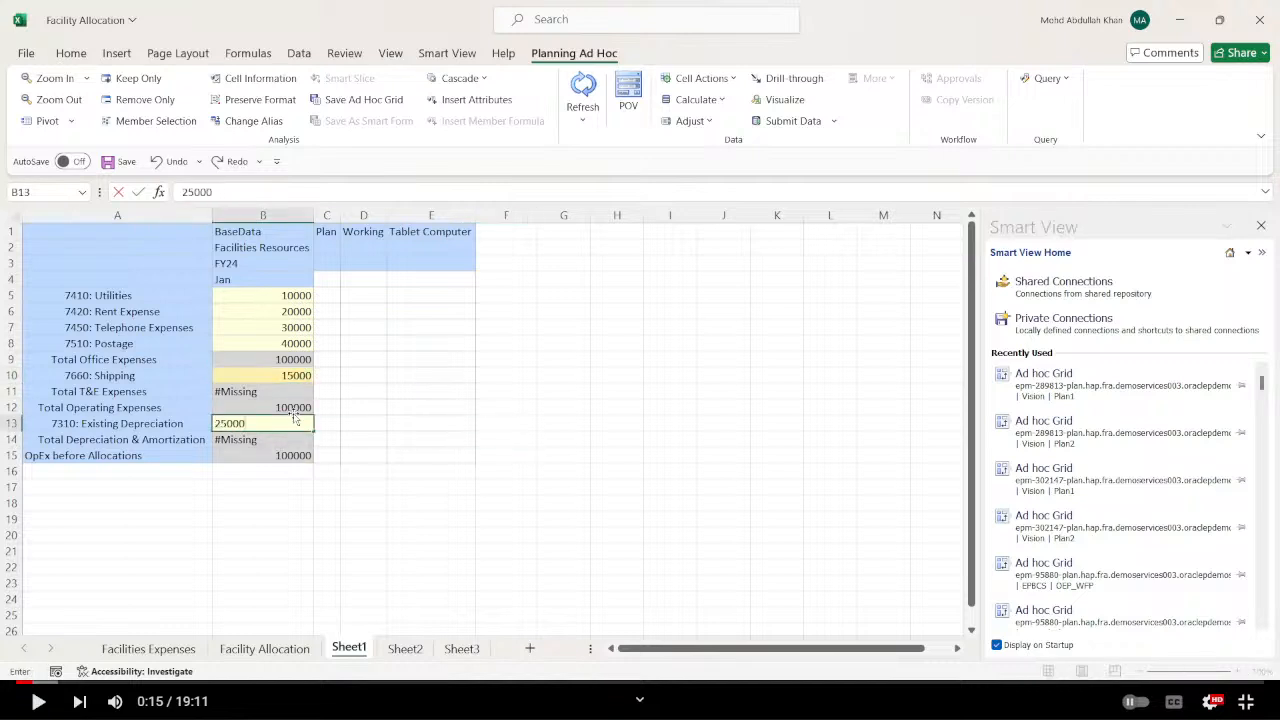
key("Return")
left_click(441, 452)
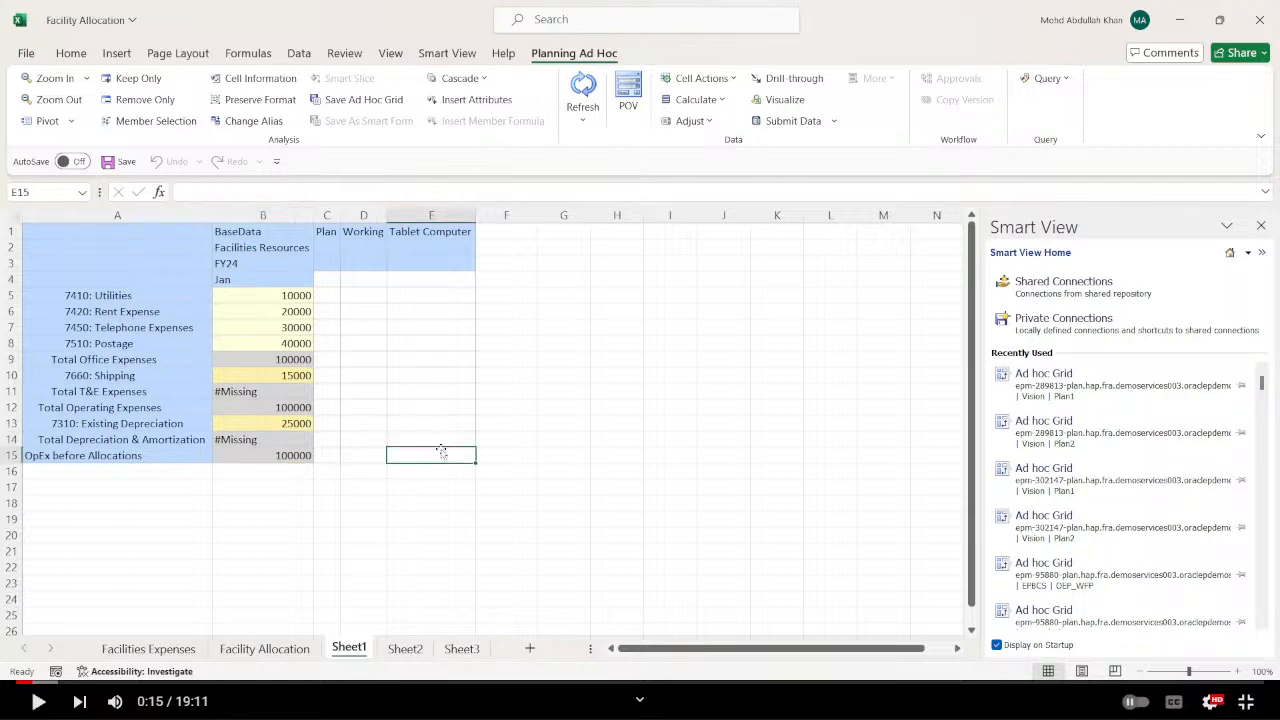
left_click(800, 120)
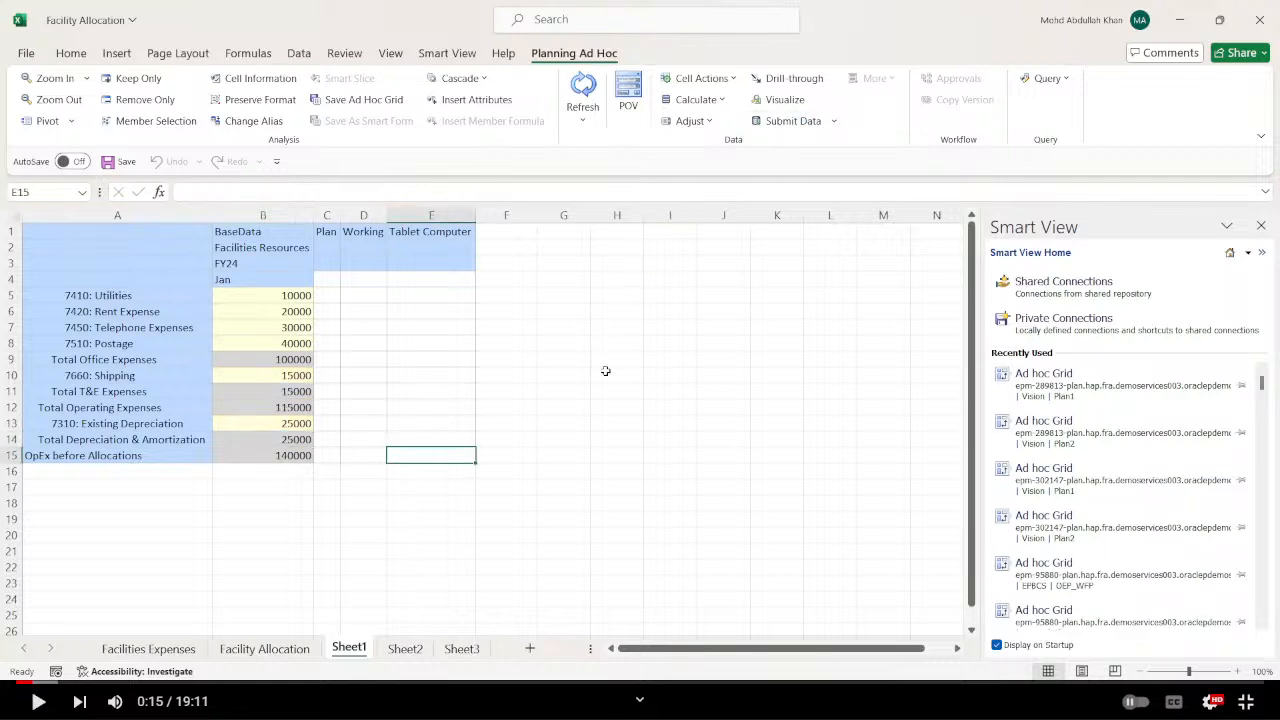
Enter the check formula +B14+B12 in E14 of Sheet1 to add Total Depreciation & Amortization and Total Operating Expenses.
left_click(427, 440)
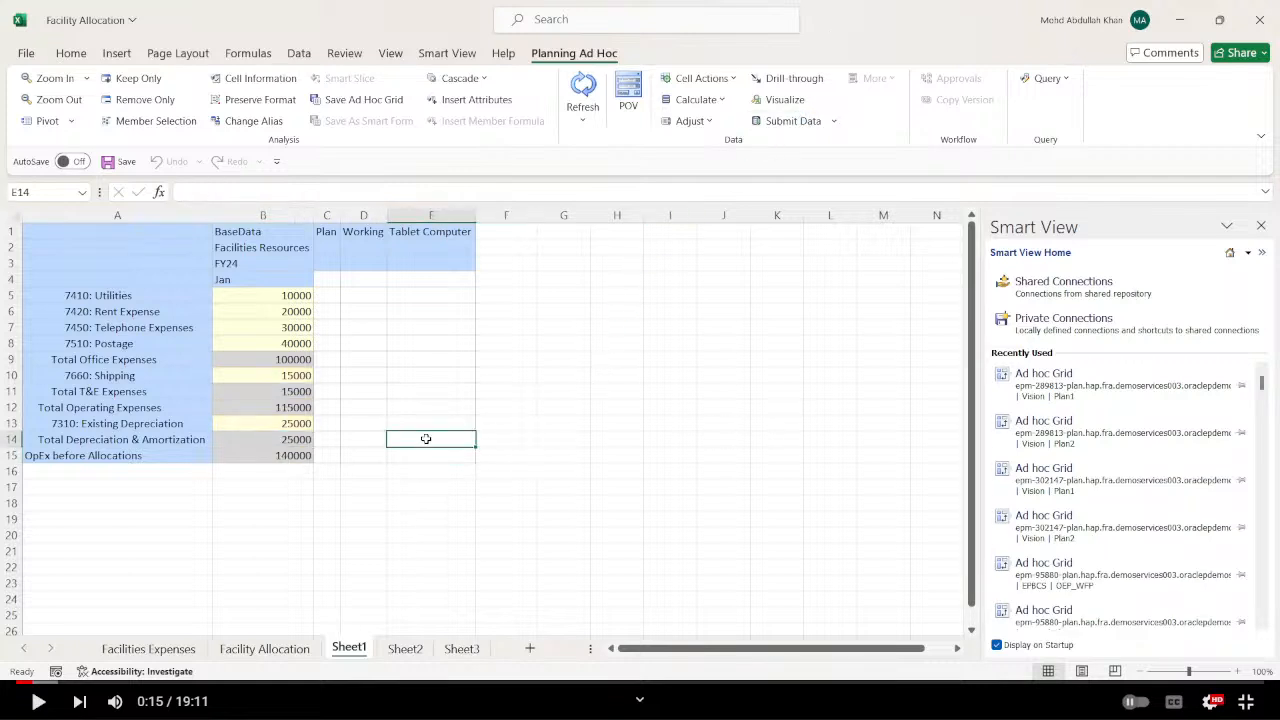
type("+")
key("Left")
key("Left")
key("Left")
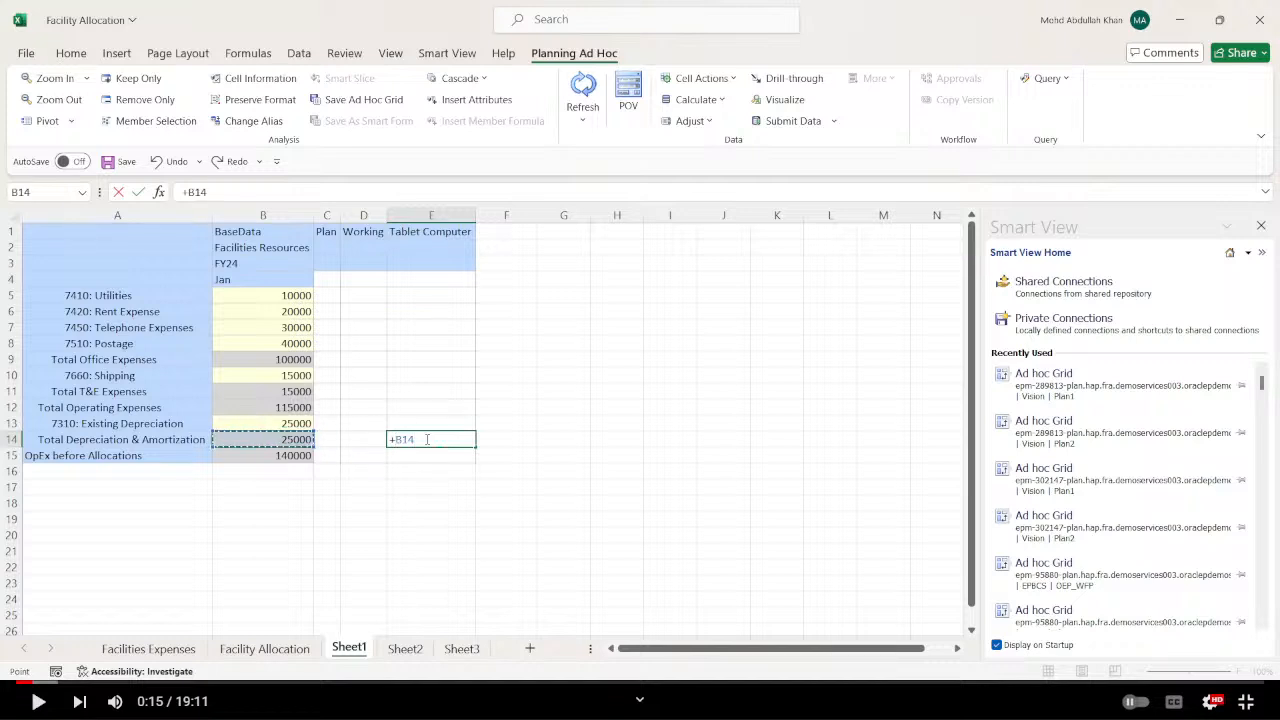
type("+")
key("Up")
key("Up")
key("Left")
key("Left")
key("Left")
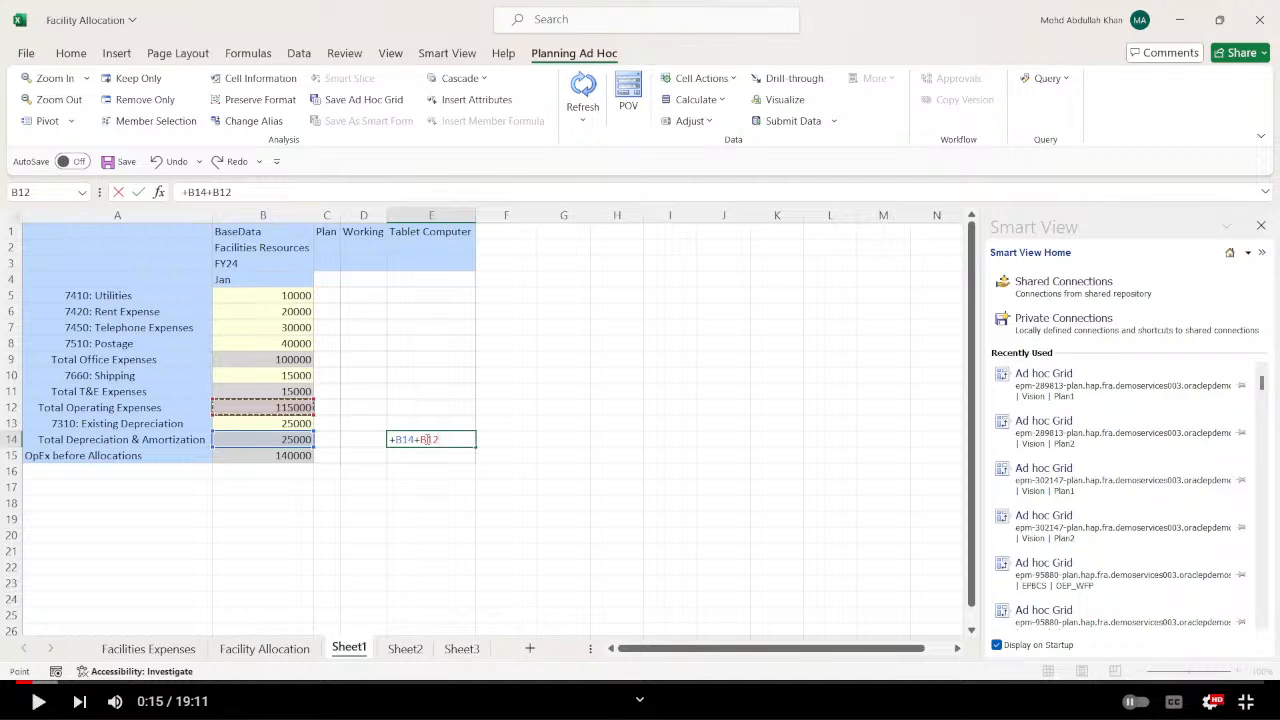
key("Return")
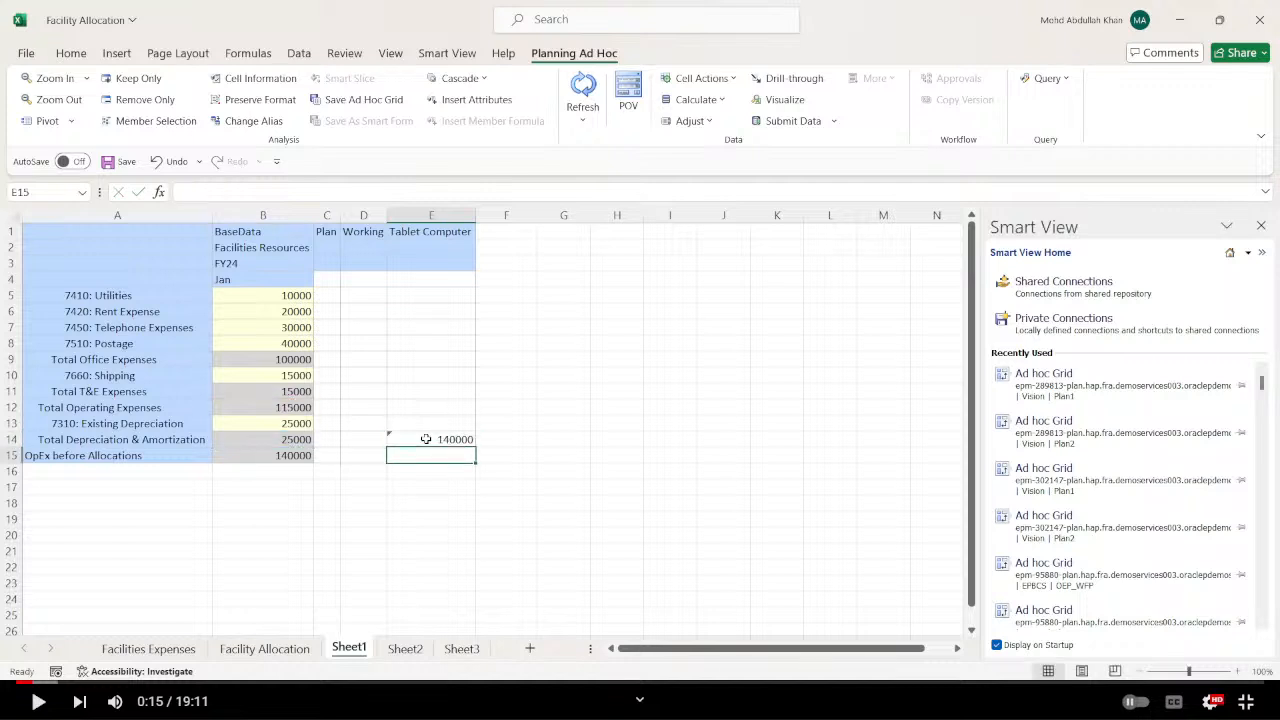
Compare the check sum in E14 with OpEx before Allocations in B15, and delete the check formula.
key("Up")
key("Up")
left_click(467, 444)
left_click(303, 458)
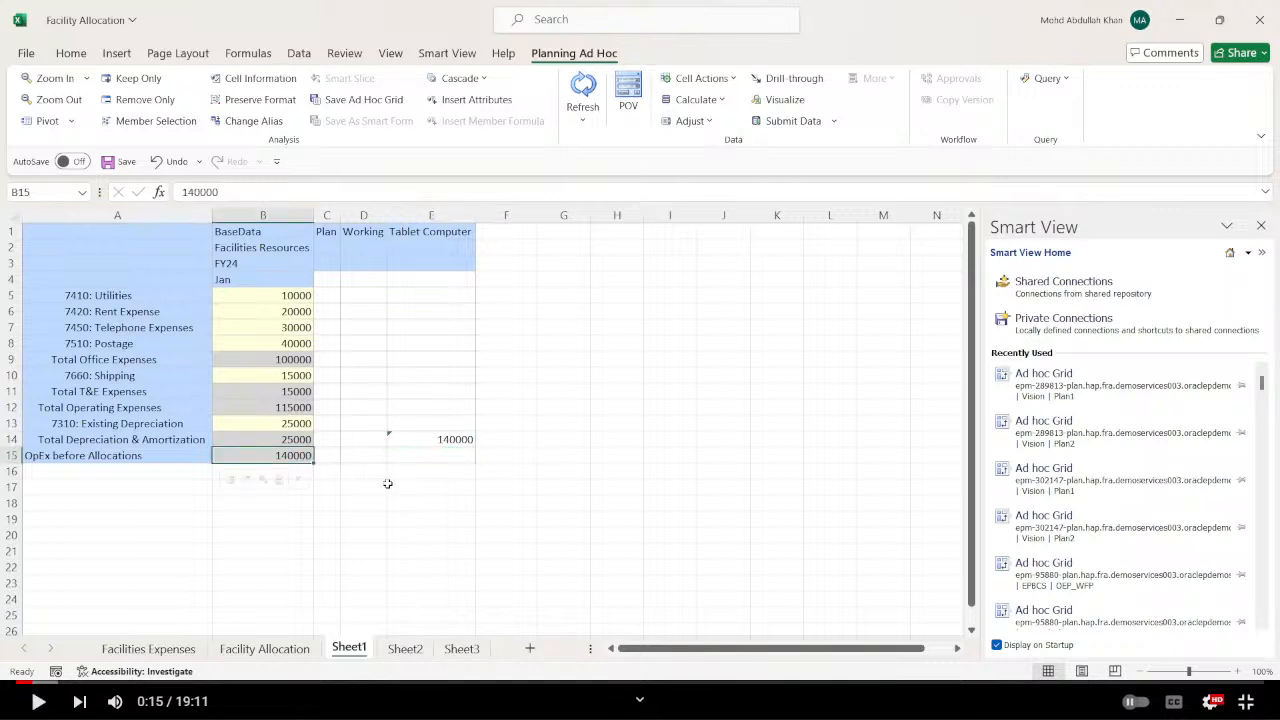
left_click(454, 439)
key("Delete")
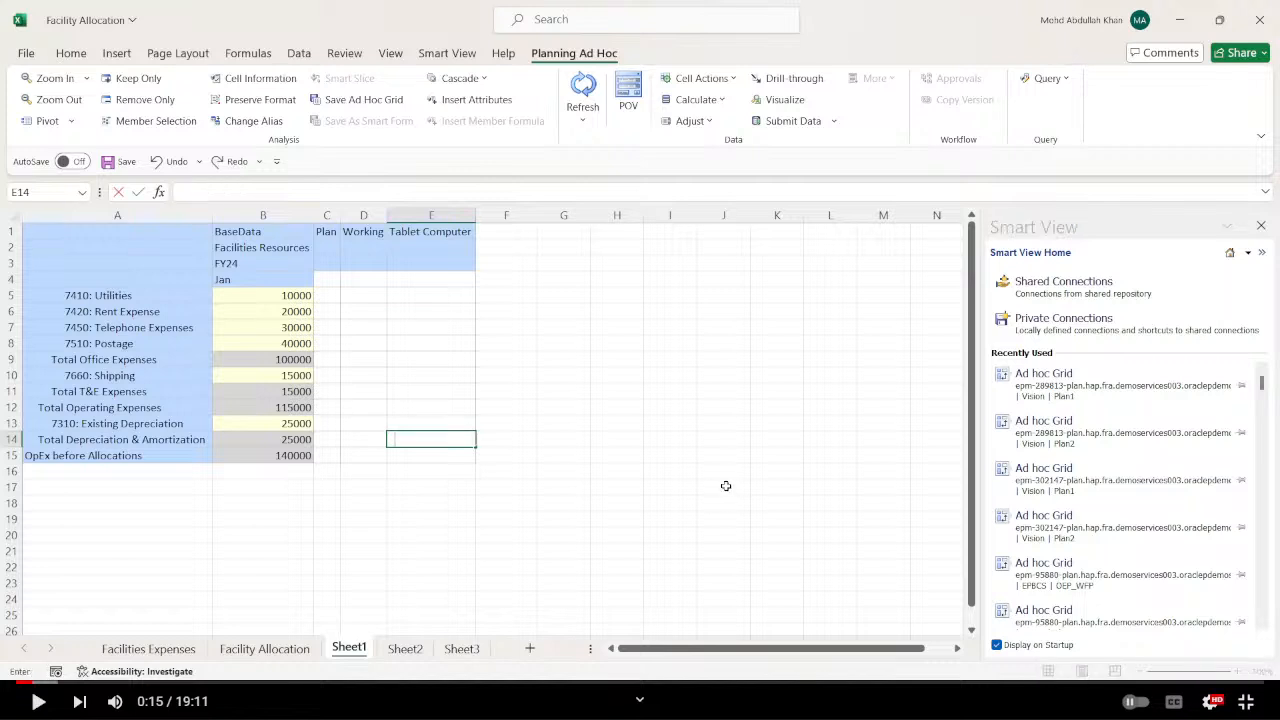
left_click(723, 486)
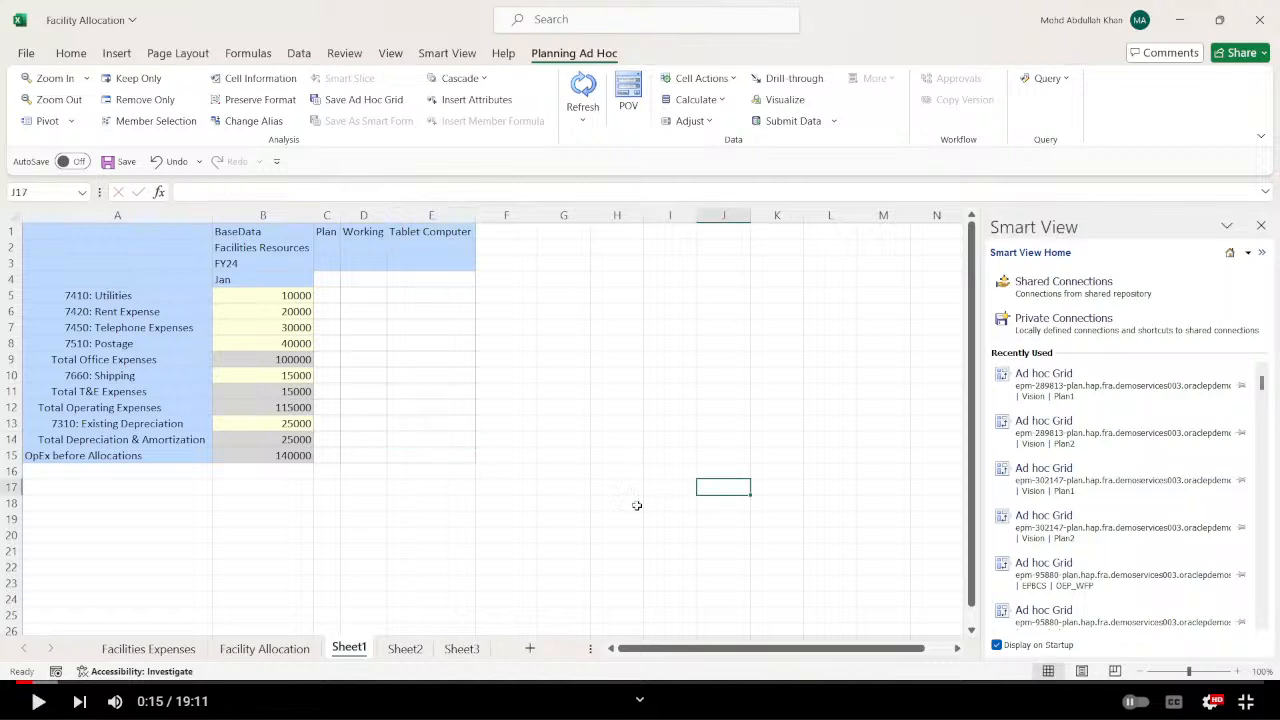
Copy the product Tablet Computer from E1 of Sheet1 over the product in E1 of Sheet2 and refresh the grid.
left_click(405, 649)
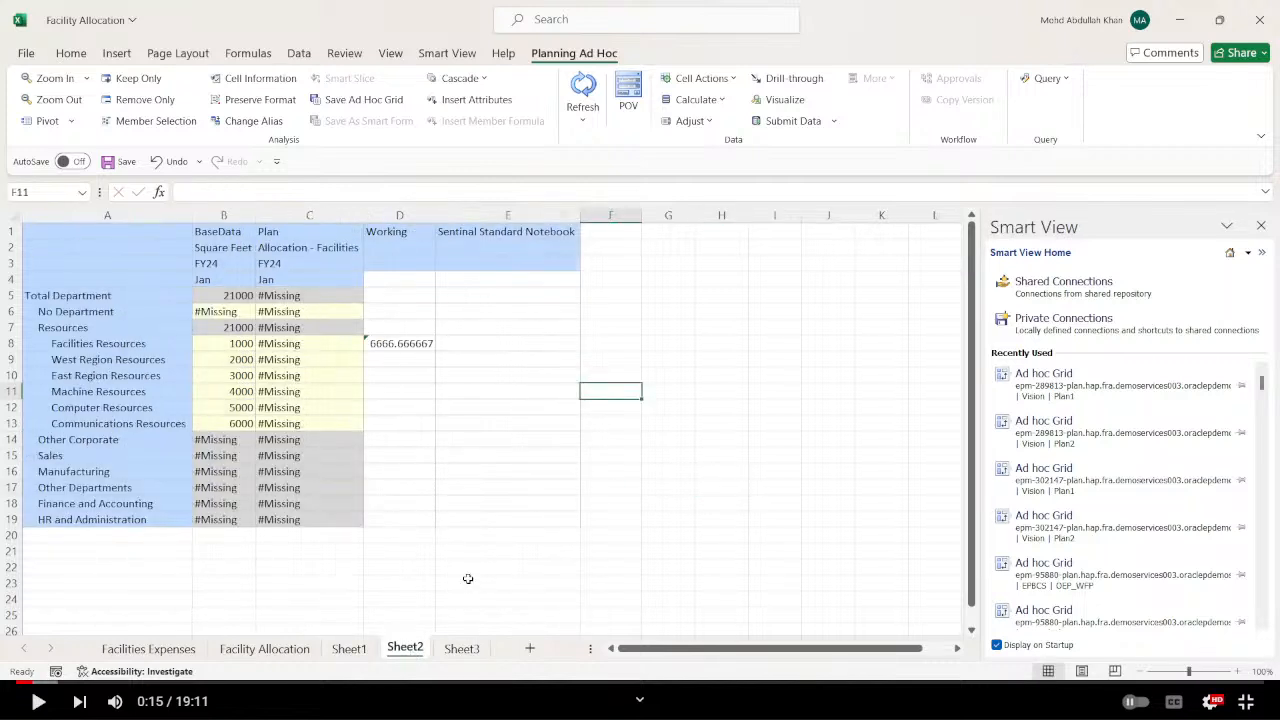
left_click(356, 550)
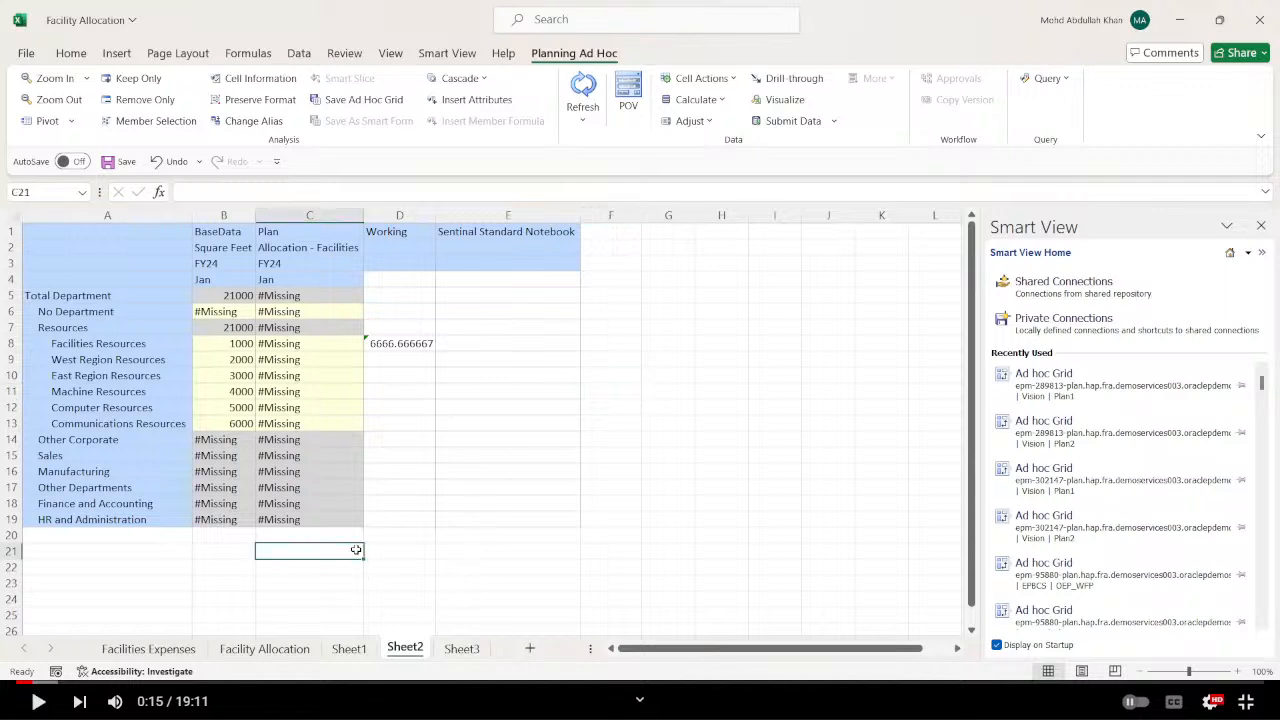
left_click(350, 650)
left_click(431, 215)
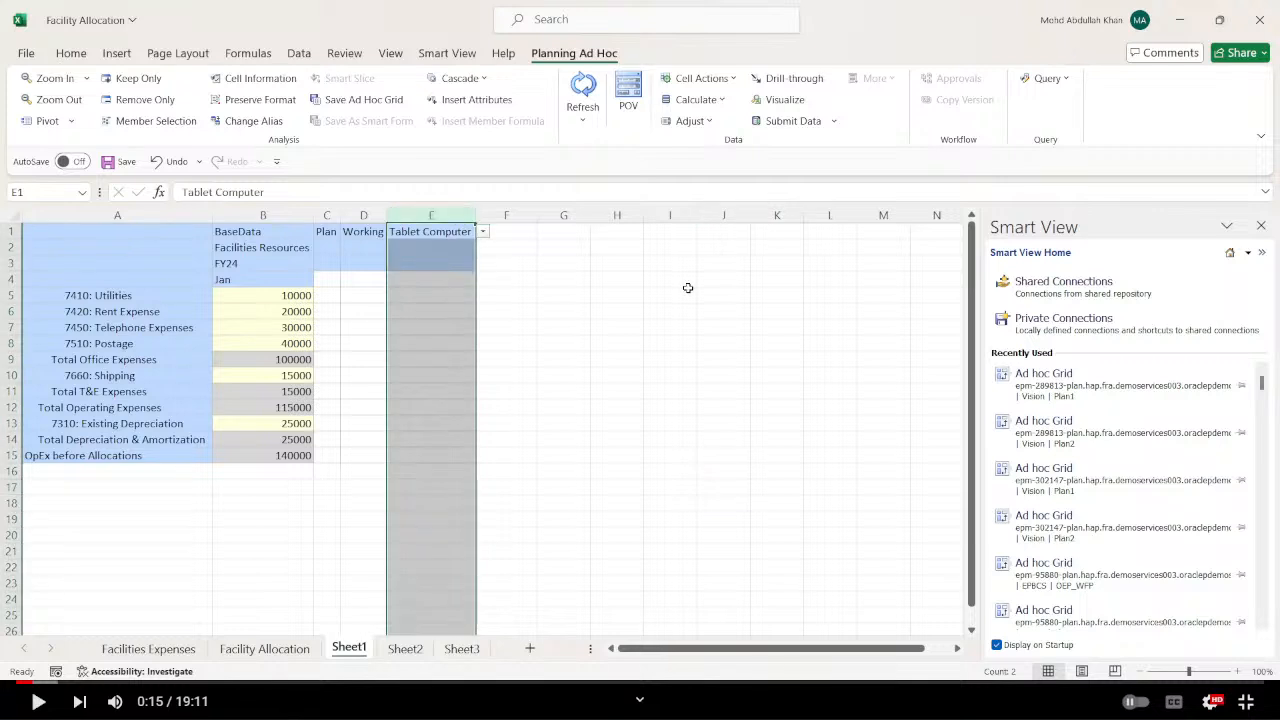
left_click(686, 287)
left_click(449, 231)
key("ctrl+c")
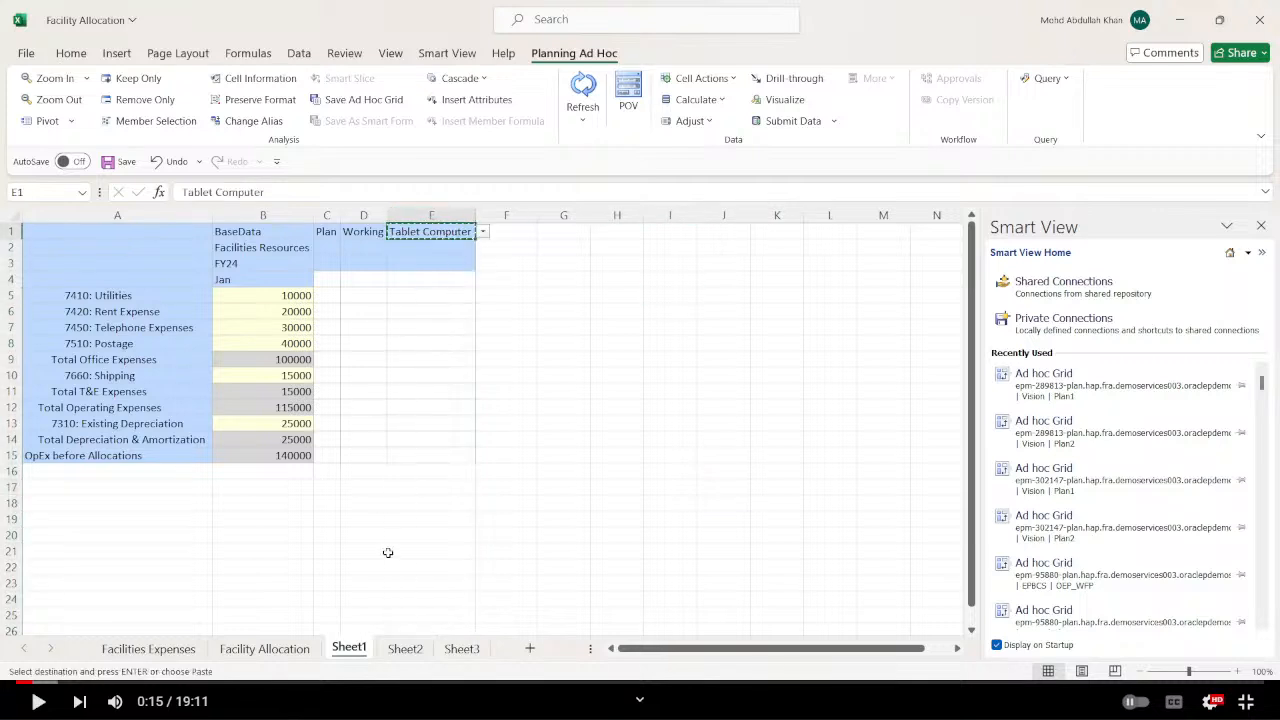
left_click(405, 648)
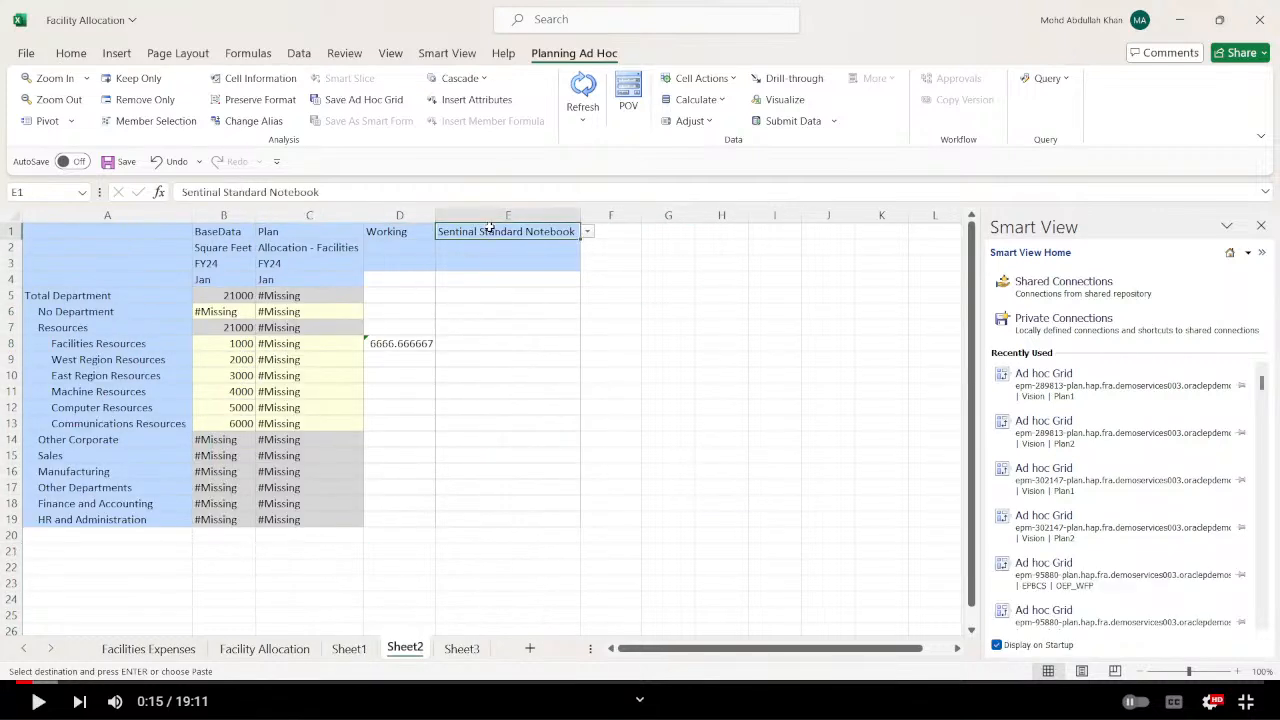
key("ctrl+v")
left_click(775, 311)
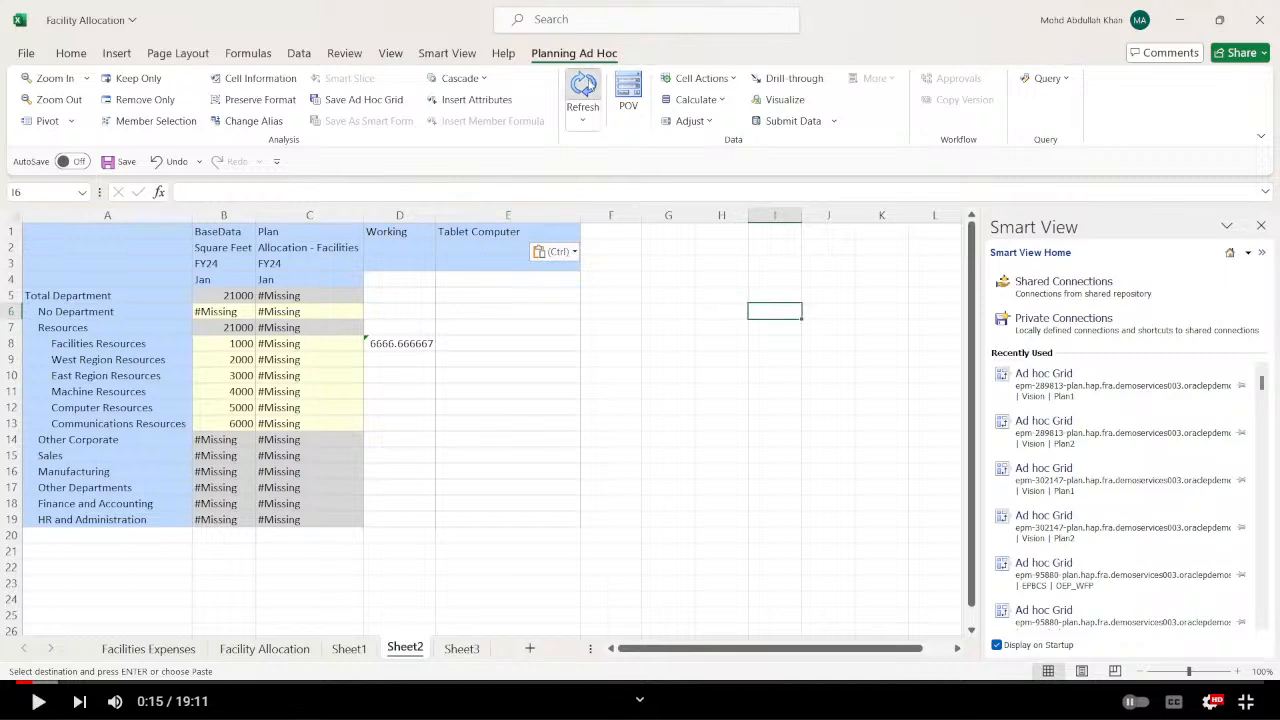
left_click(583, 90)
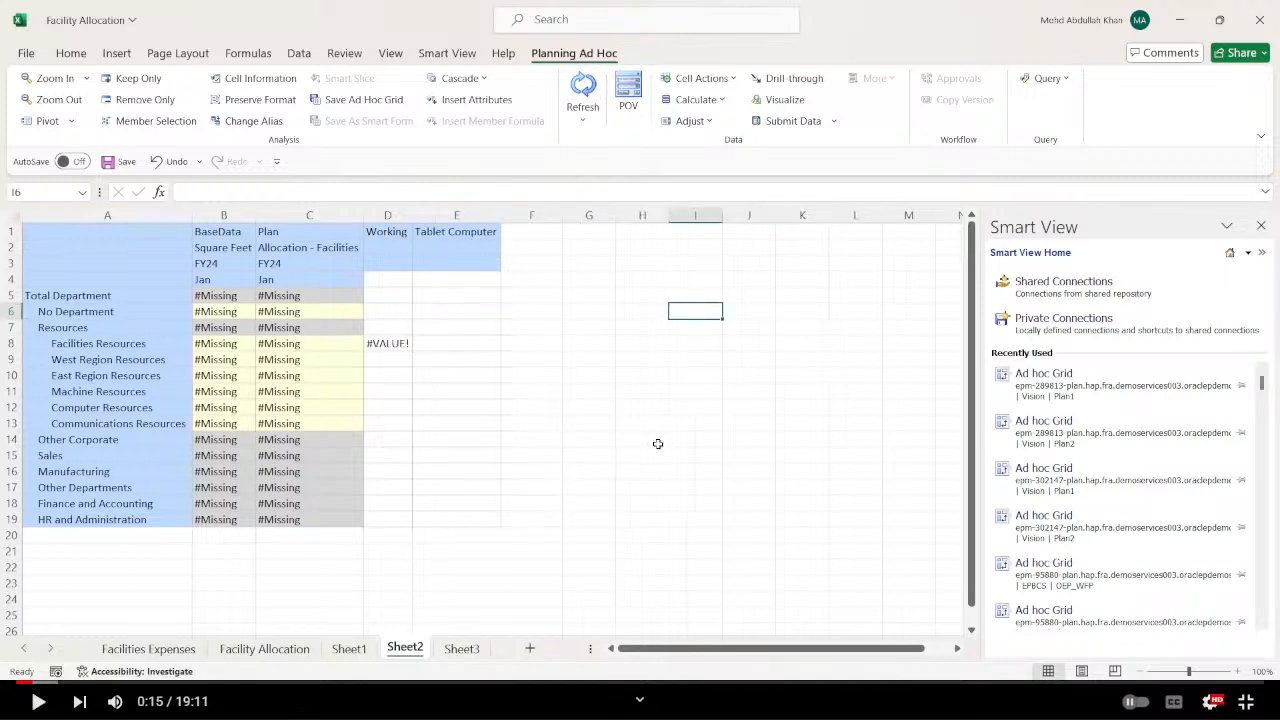
Enter Square Feet values 1000, 2000, 3000, 4000, 5000 and 6000 for Facilities Resources to Communications Resources in B8:B13 of Sheet2.
left_click(642, 487)
left_click(205, 345)
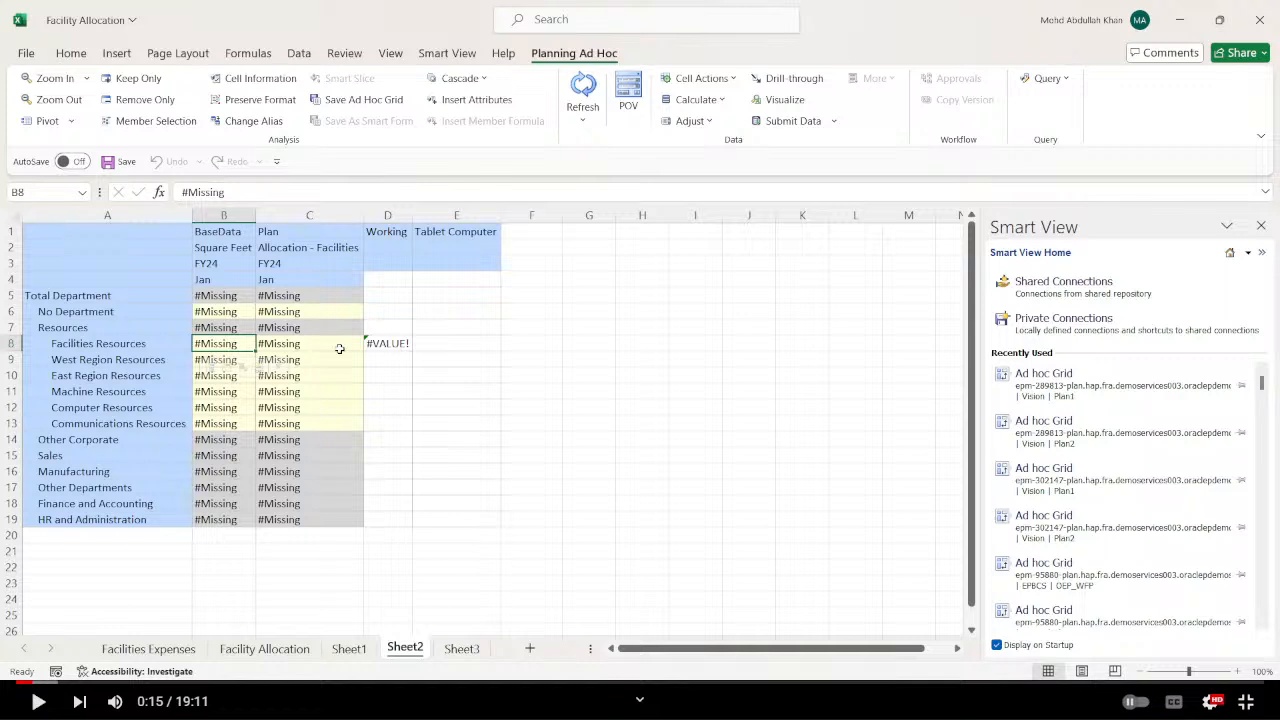
type("1000")
key("Return")
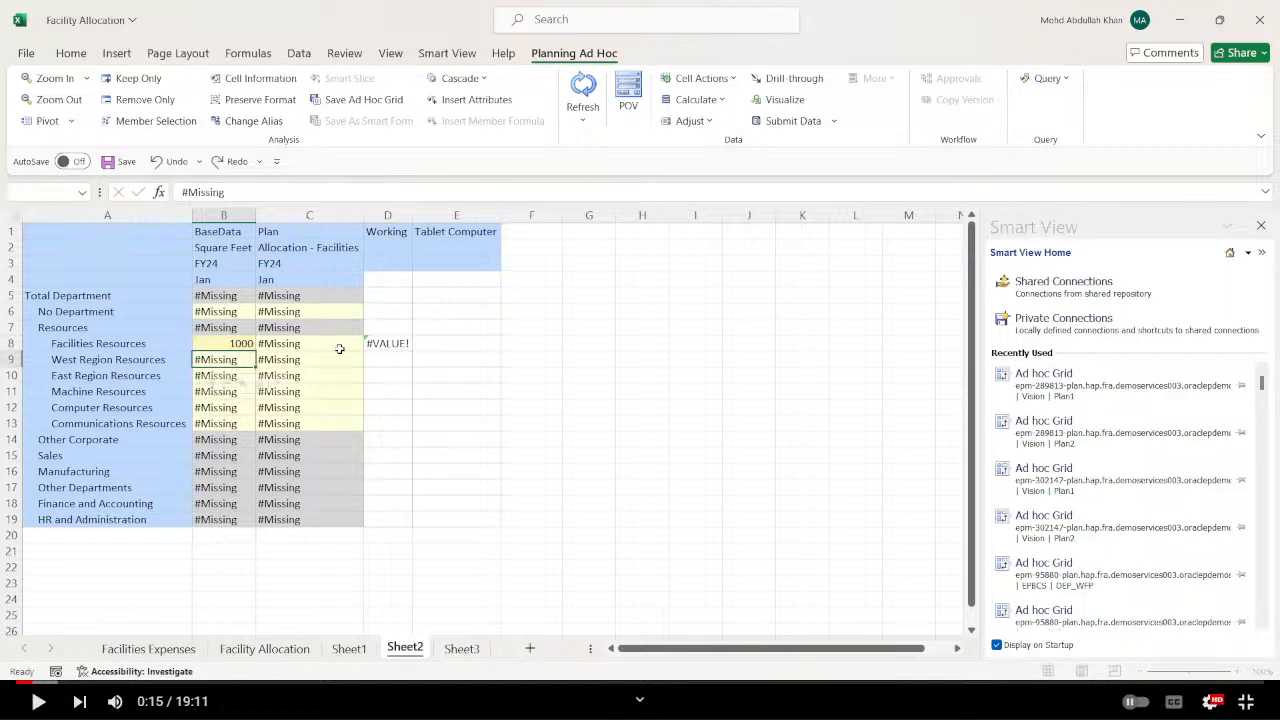
type("2000")
key("Return")
type("3000")
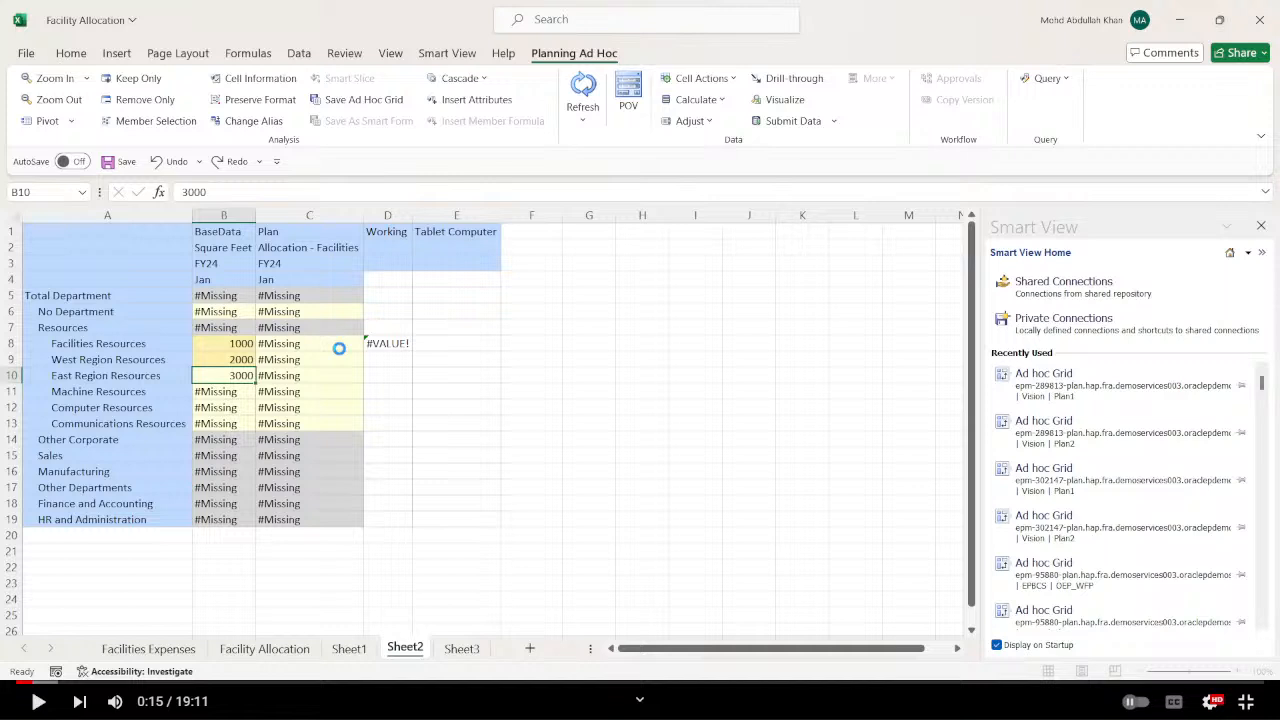
key("Return")
type("4000")
key("Return")
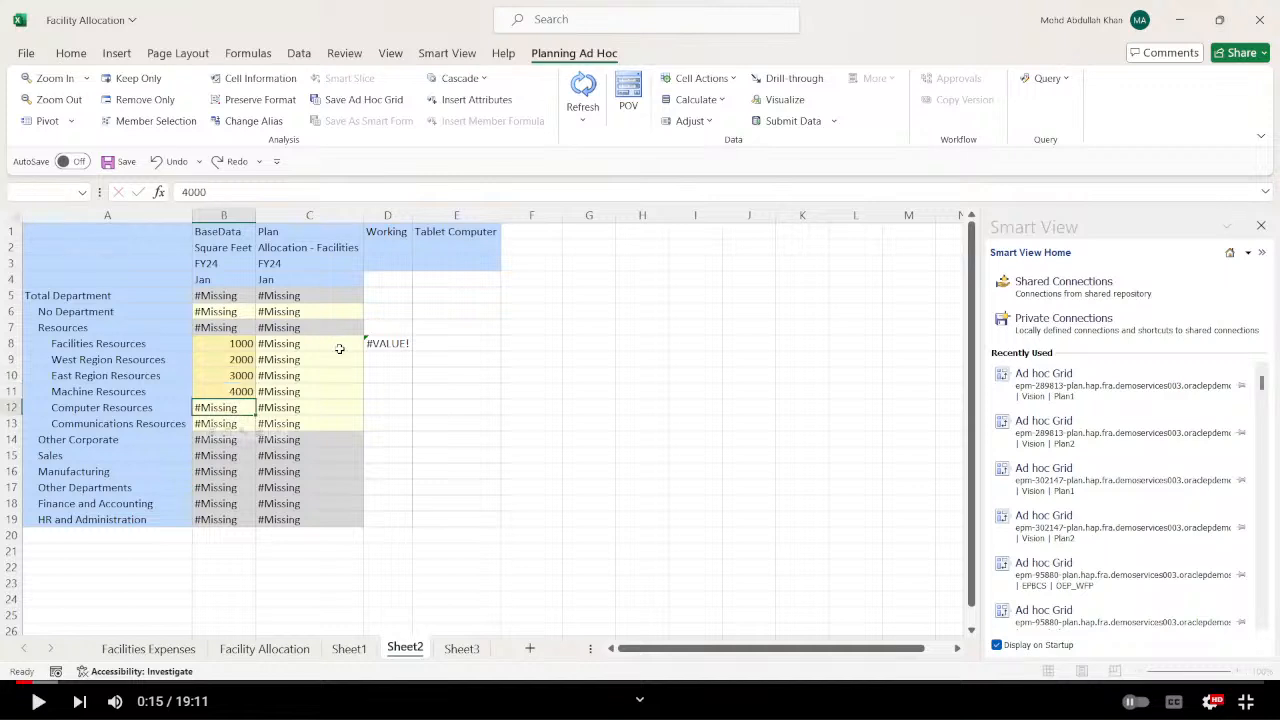
type("5000")
key("Return")
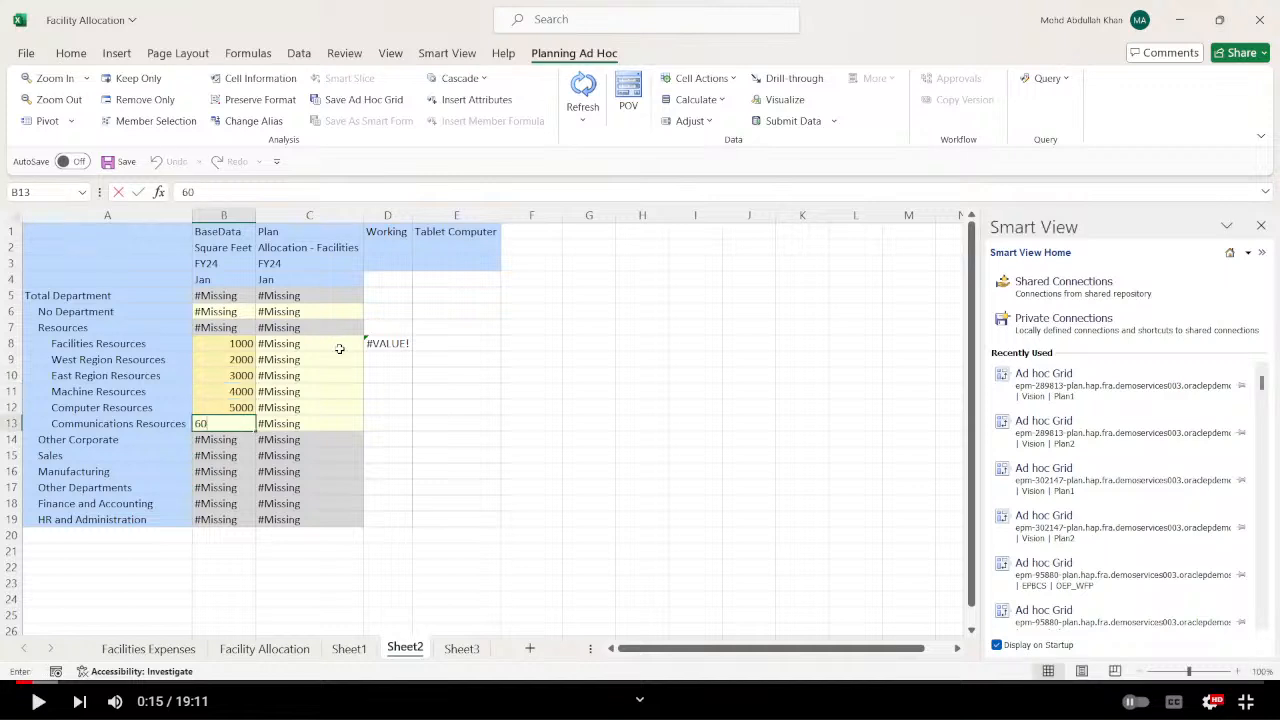
type("6000")
key("Return")
Clear the old allocation formula in D8 of Sheet2.
key("Up")
key("Up")
key("Up")
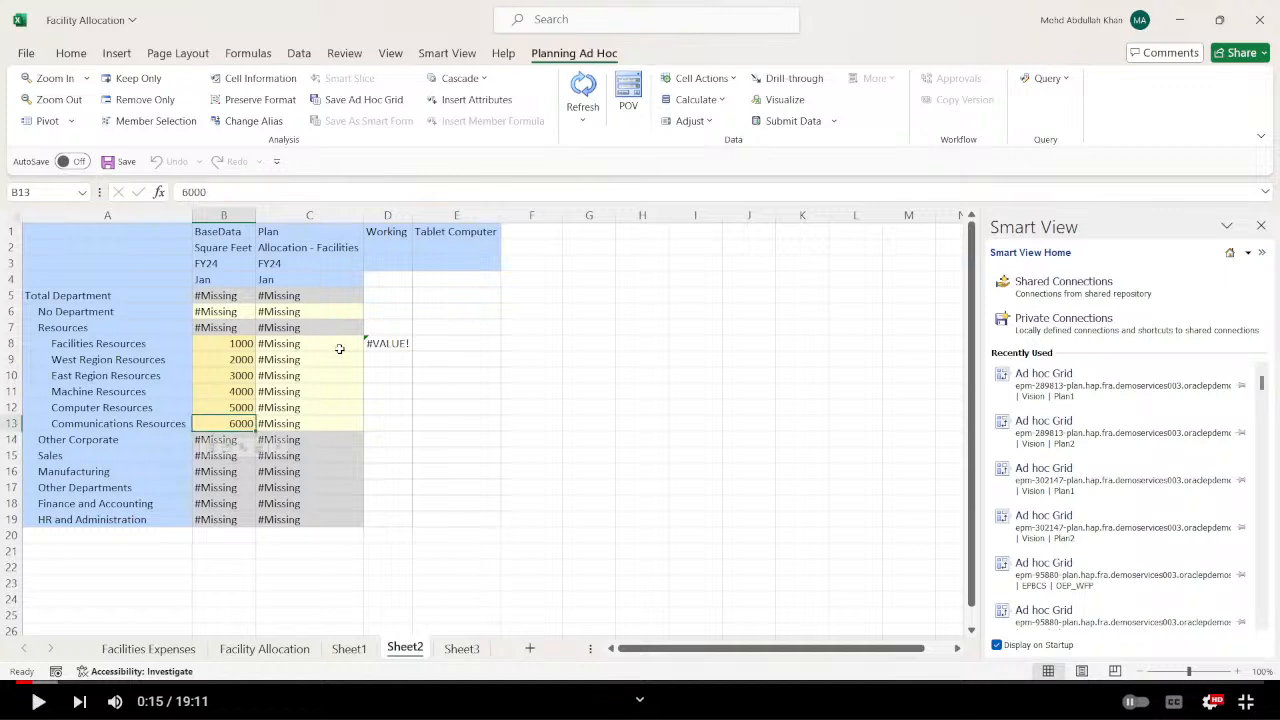
key("Right")
key("Right")
key("Right")
key("Up")
key("Up")
key("Up")
key("Left")
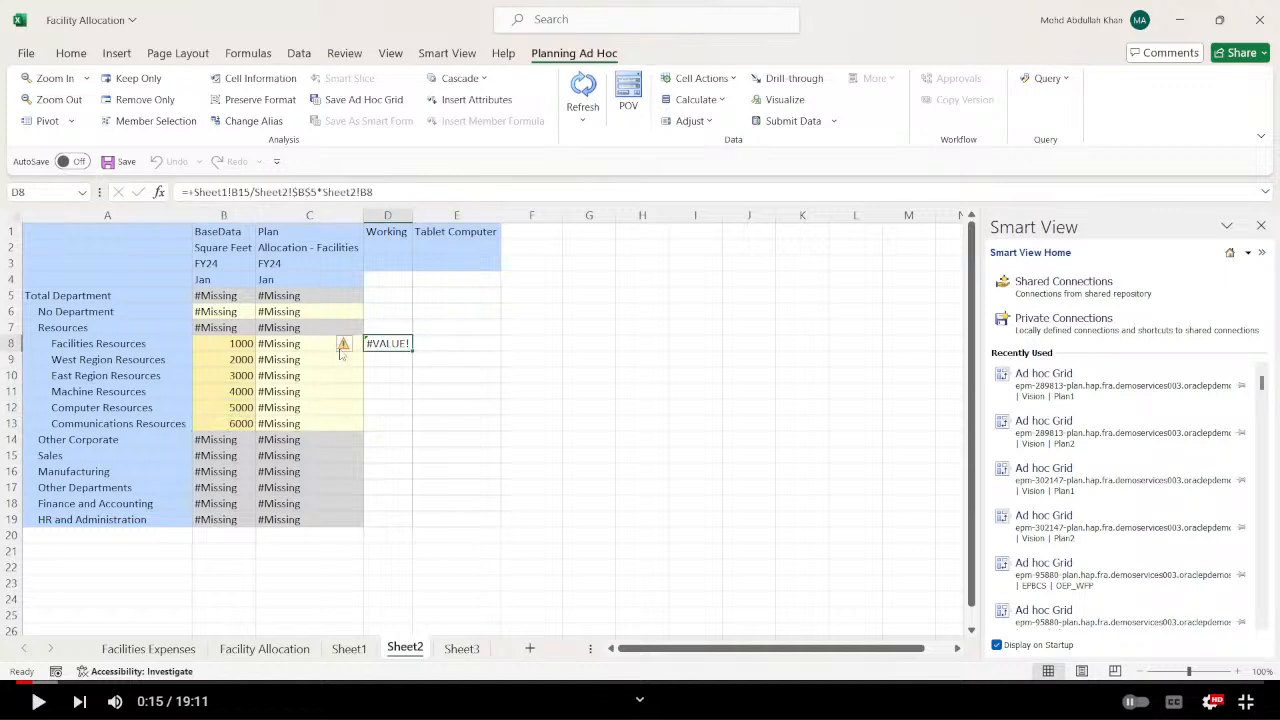
key("BackSpace")
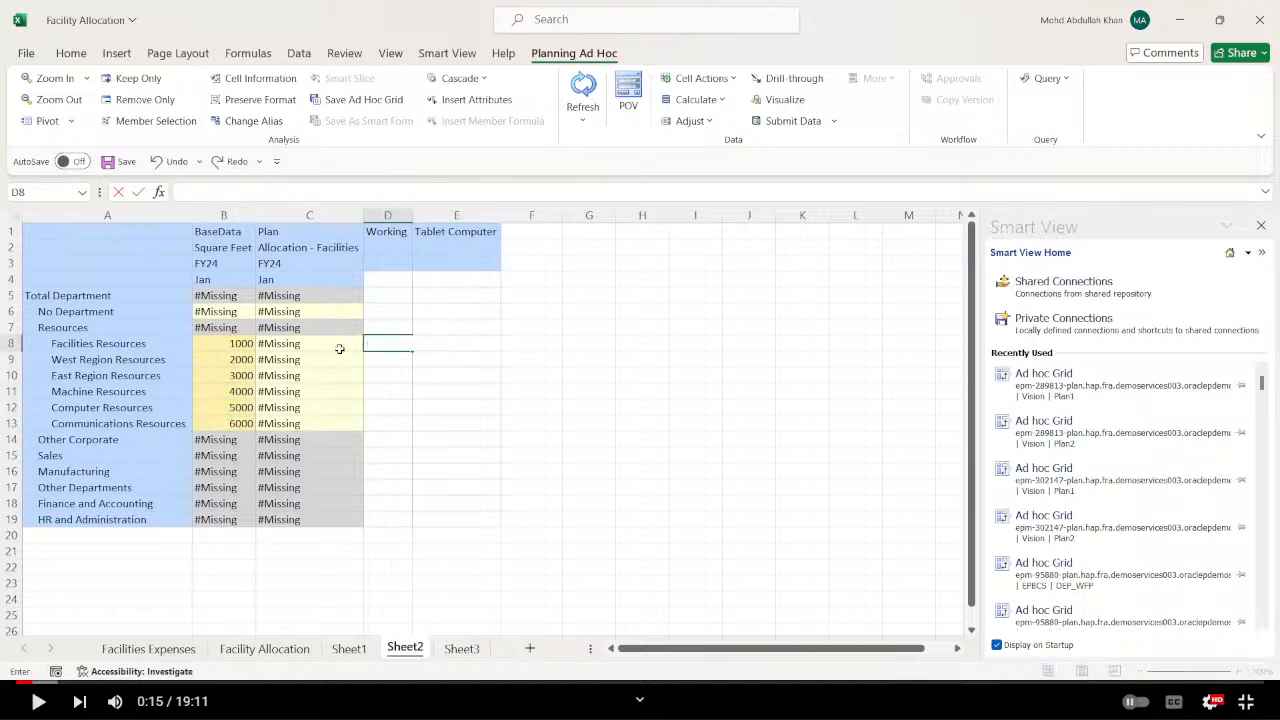
Enter the allocation check formula +Sheet1!B15/Sheet2!B5*Sheet2!B8 in D9 of Sheet2.
key("Down")
type("+")
left_click(298, 650)
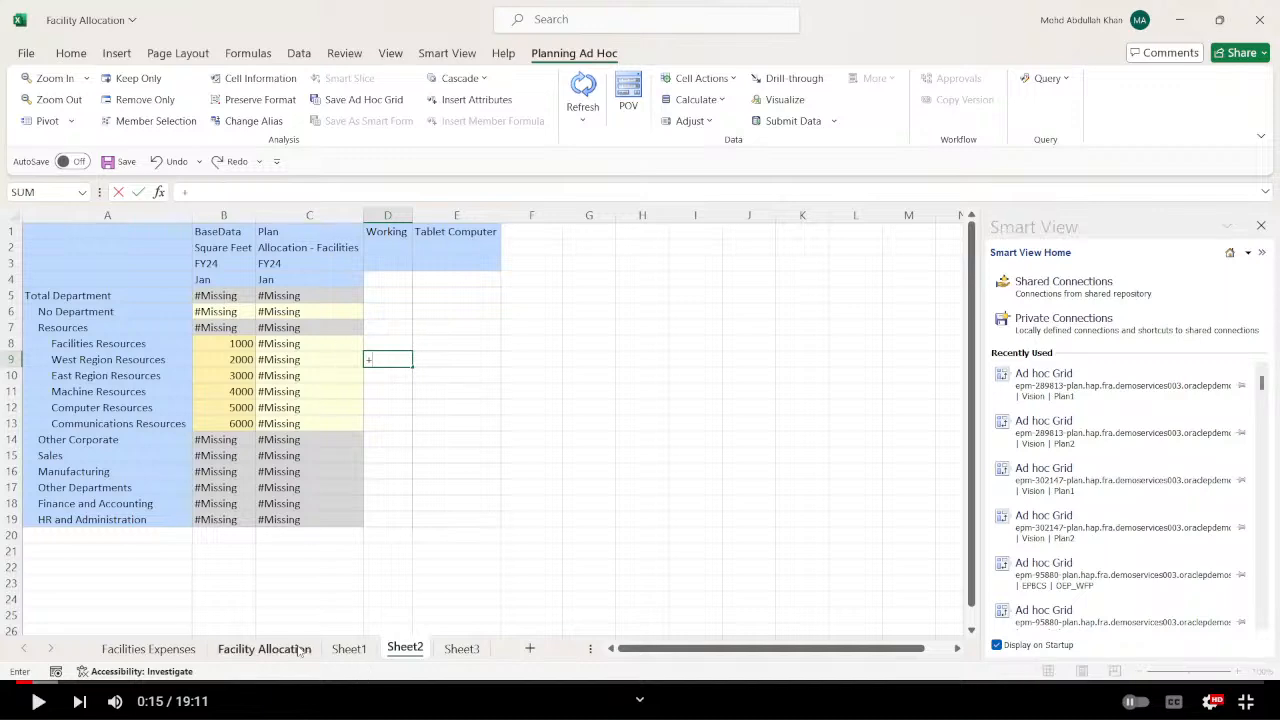
left_click(349, 648)
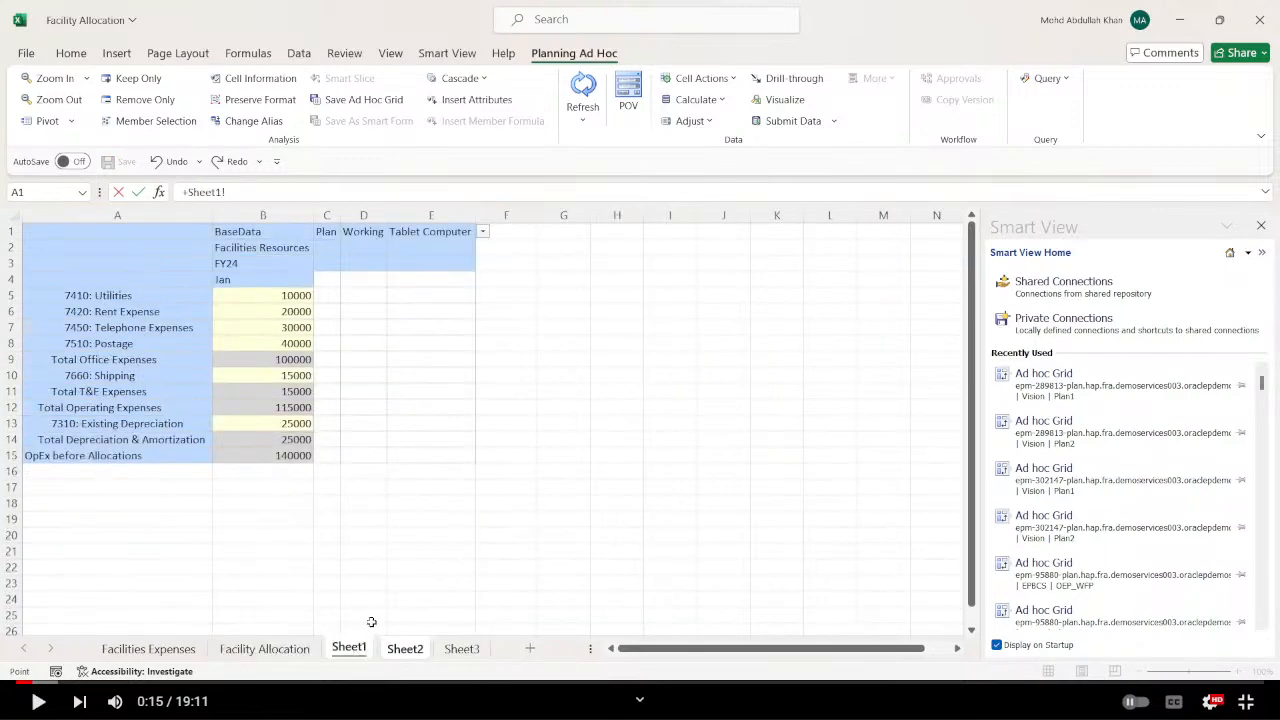
left_click(297, 456)
type("/")
left_click(418, 652)
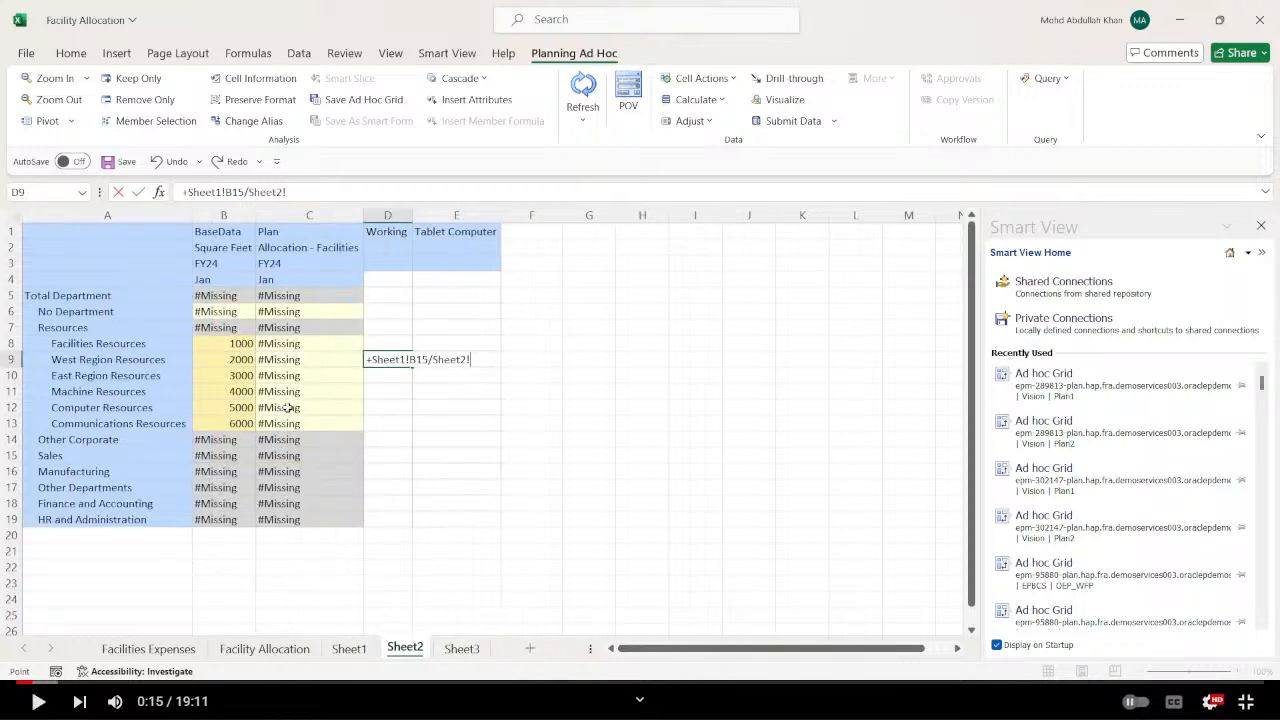
left_click(232, 297)
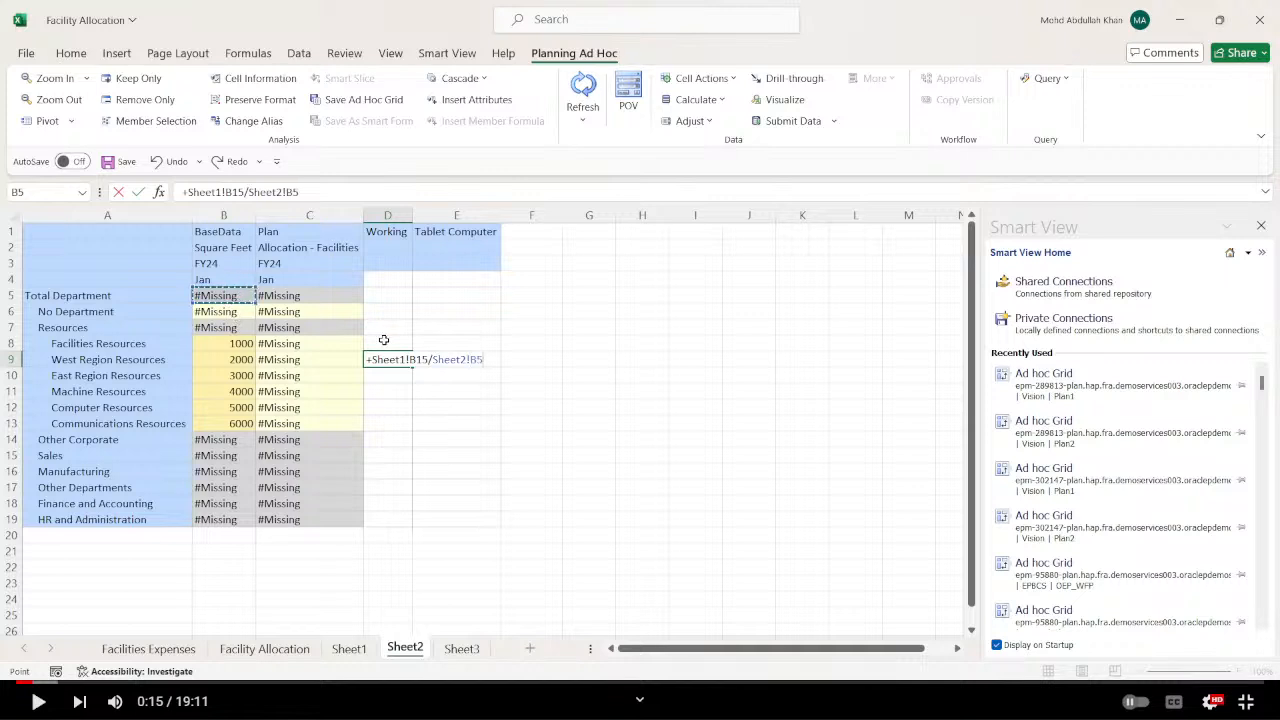
type("*")
left_click(242, 345)
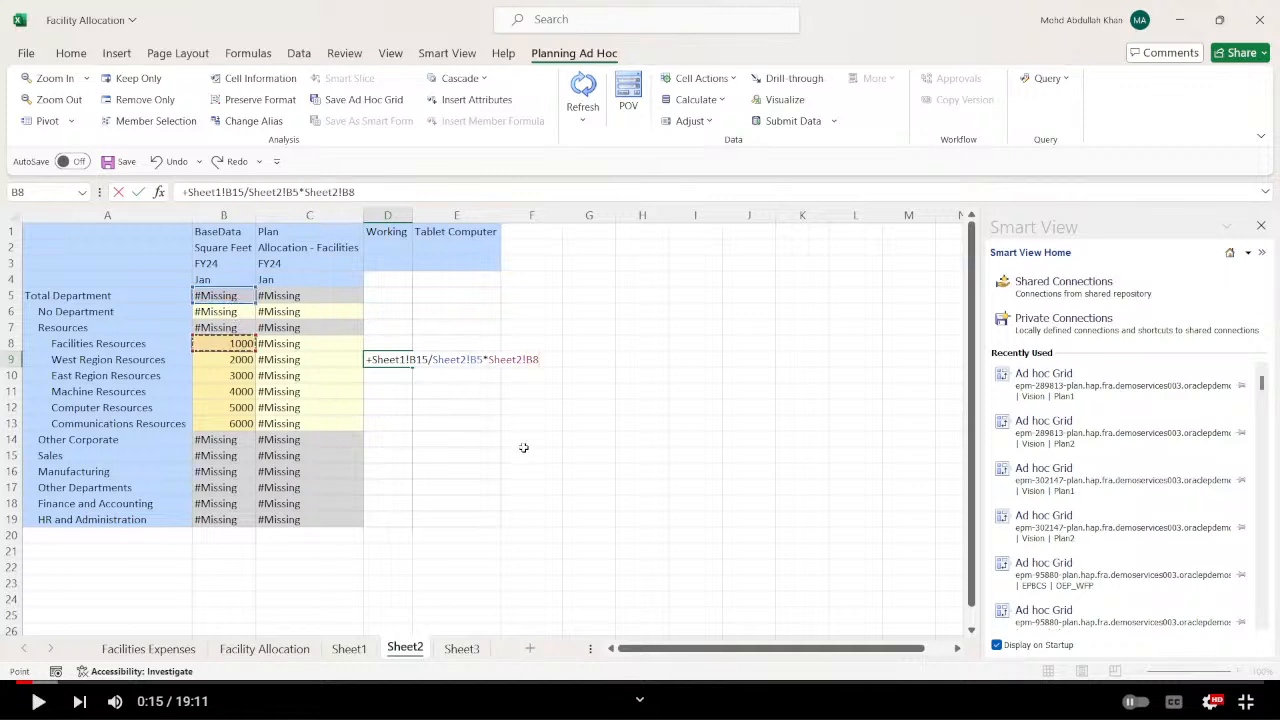
key("Return")
Submit the Square Feet data on Sheet2 and check the Total Department value in B5.
left_click(793, 121)
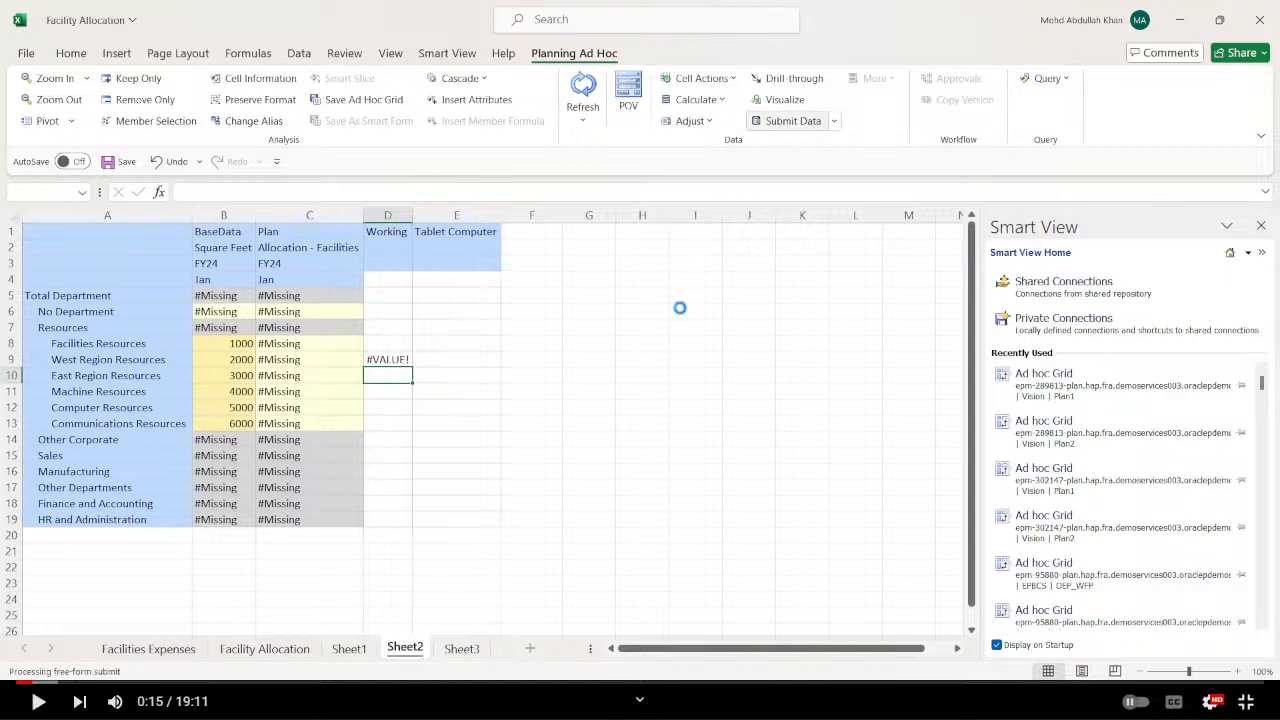
left_click(640, 373)
left_click(249, 297)
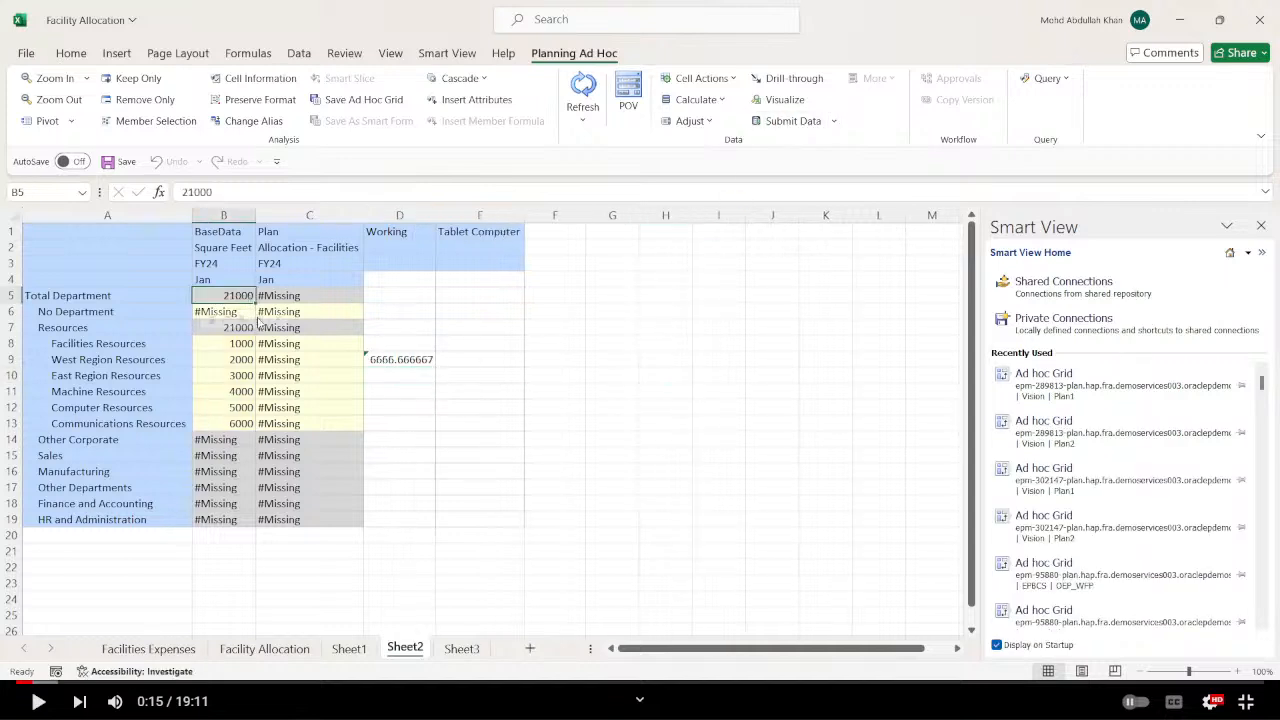
left_click(458, 440)
Copy the allocation check formula from D9 into D8 of Sheet2.
left_click(400, 359)
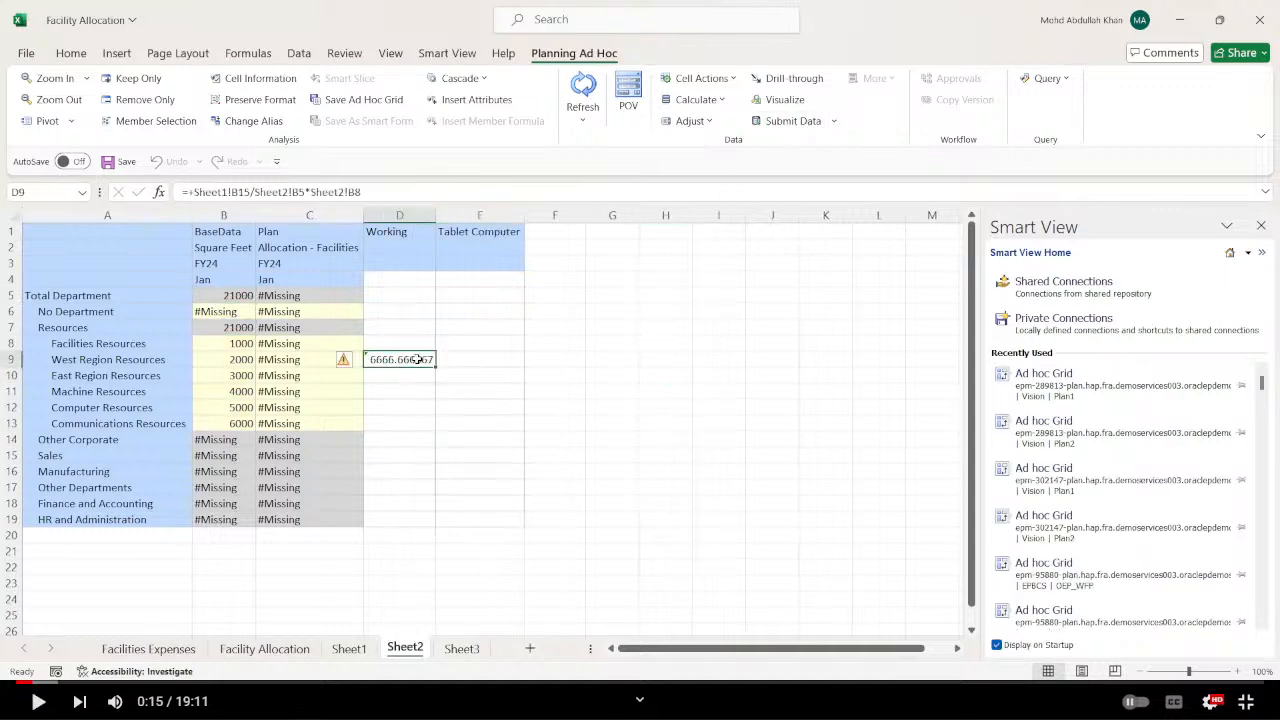
left_click(406, 348)
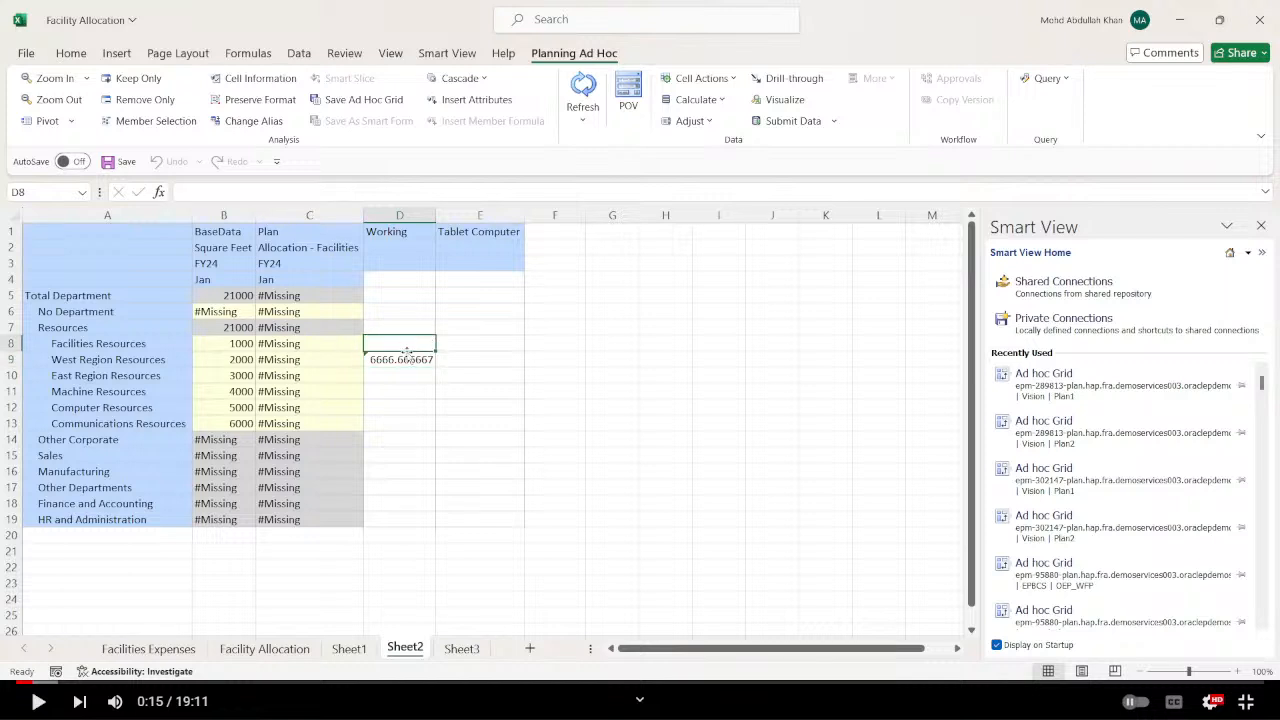
left_click(408, 359)
key("ctrl+c")
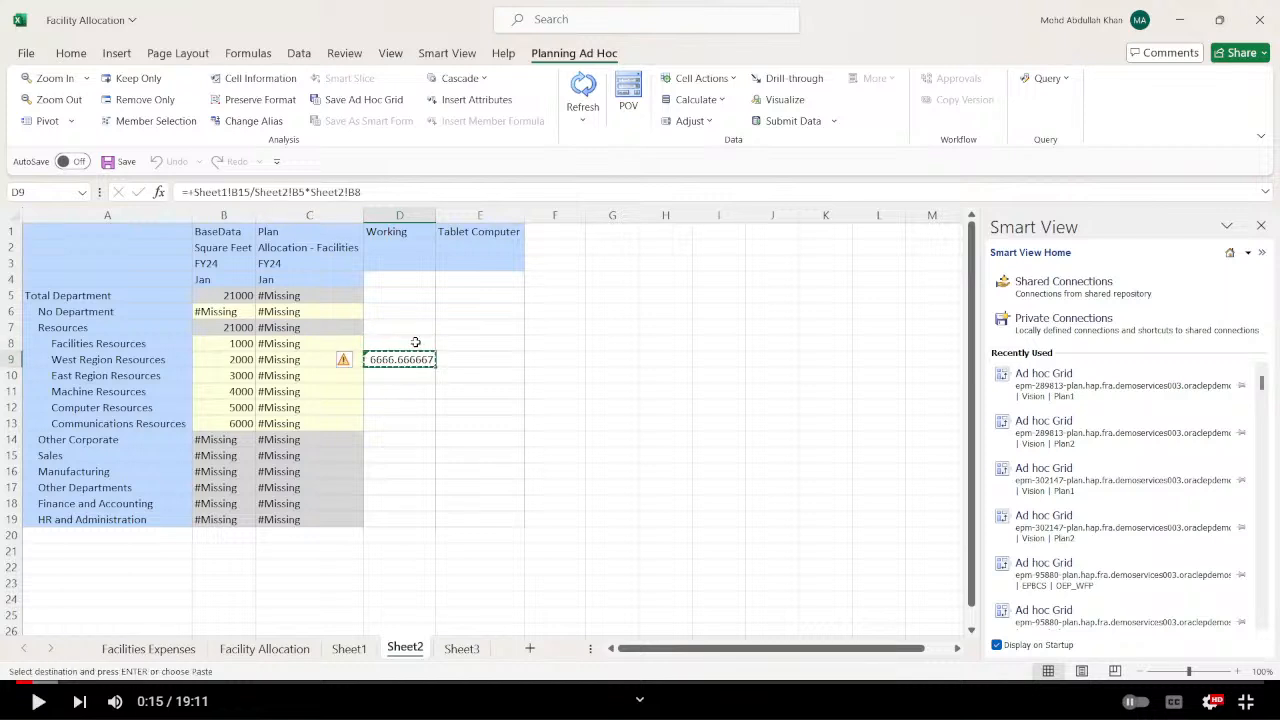
left_click(415, 340)
key("ctrl+v")
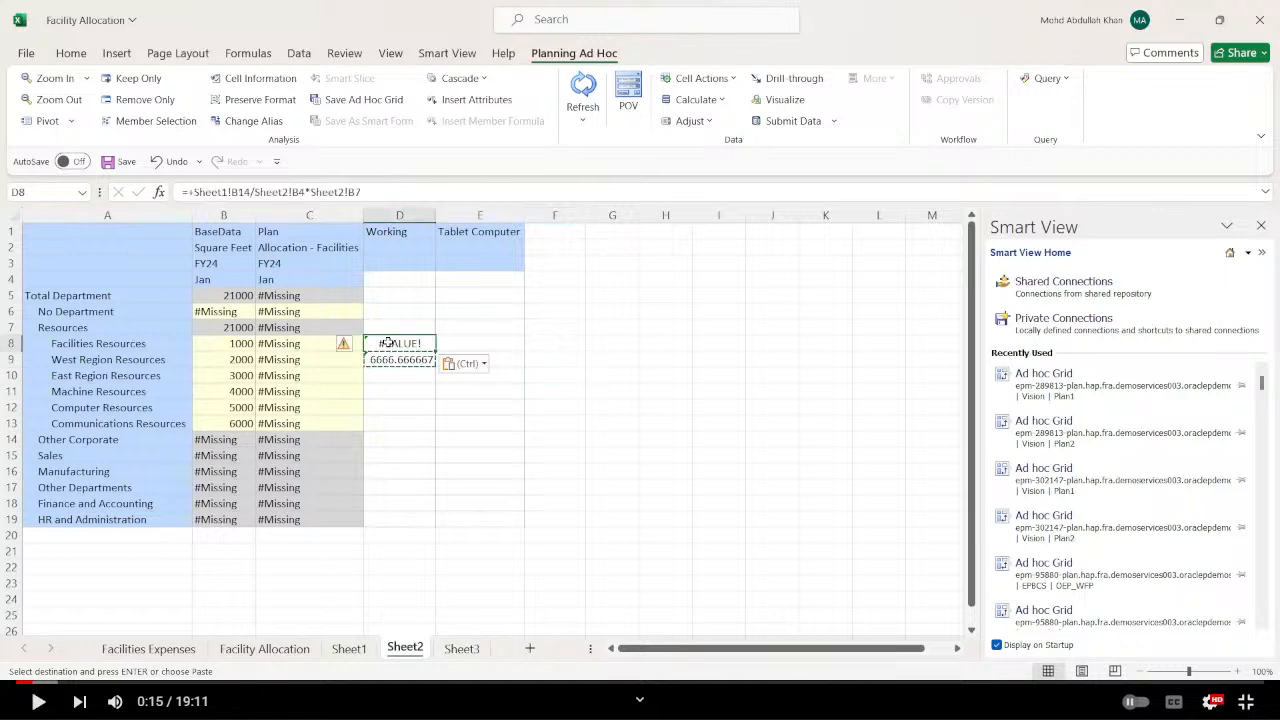
Edit the pasted formula in D8 to reference Sheet1!B13/Sheet2!B5*Sheet2!B8.
left_click(254, 192)
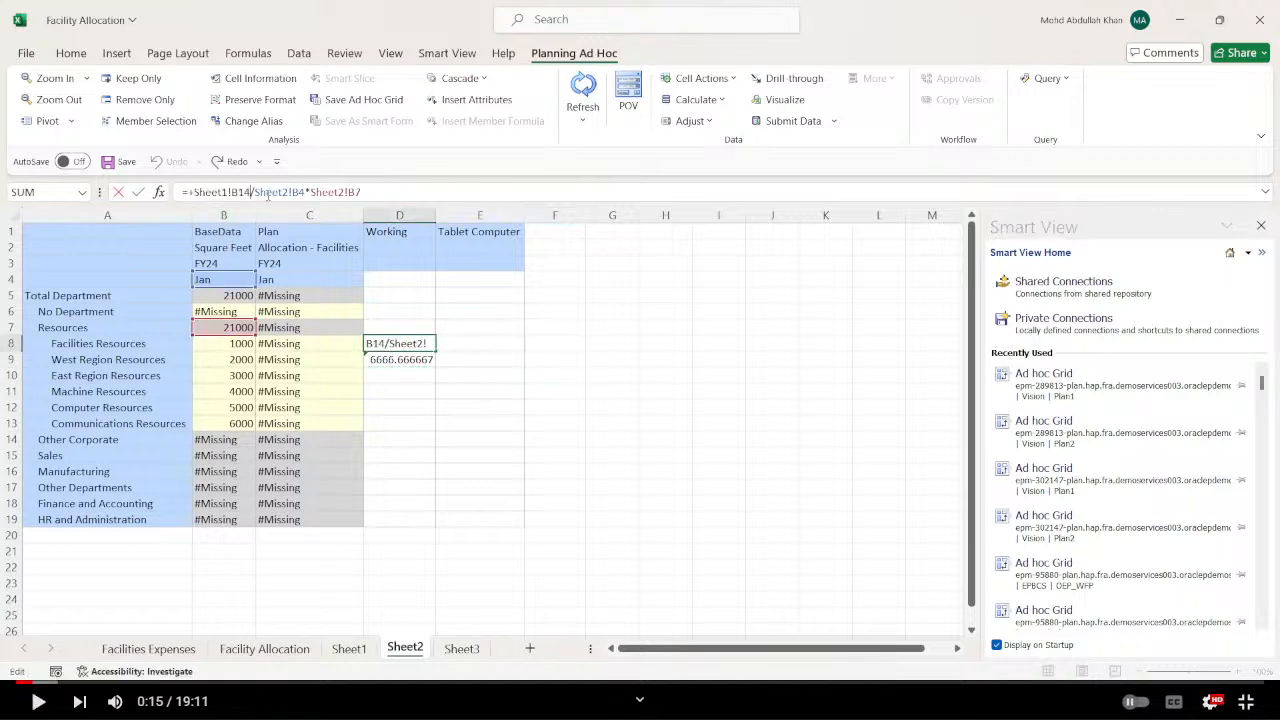
key("BackSpace")
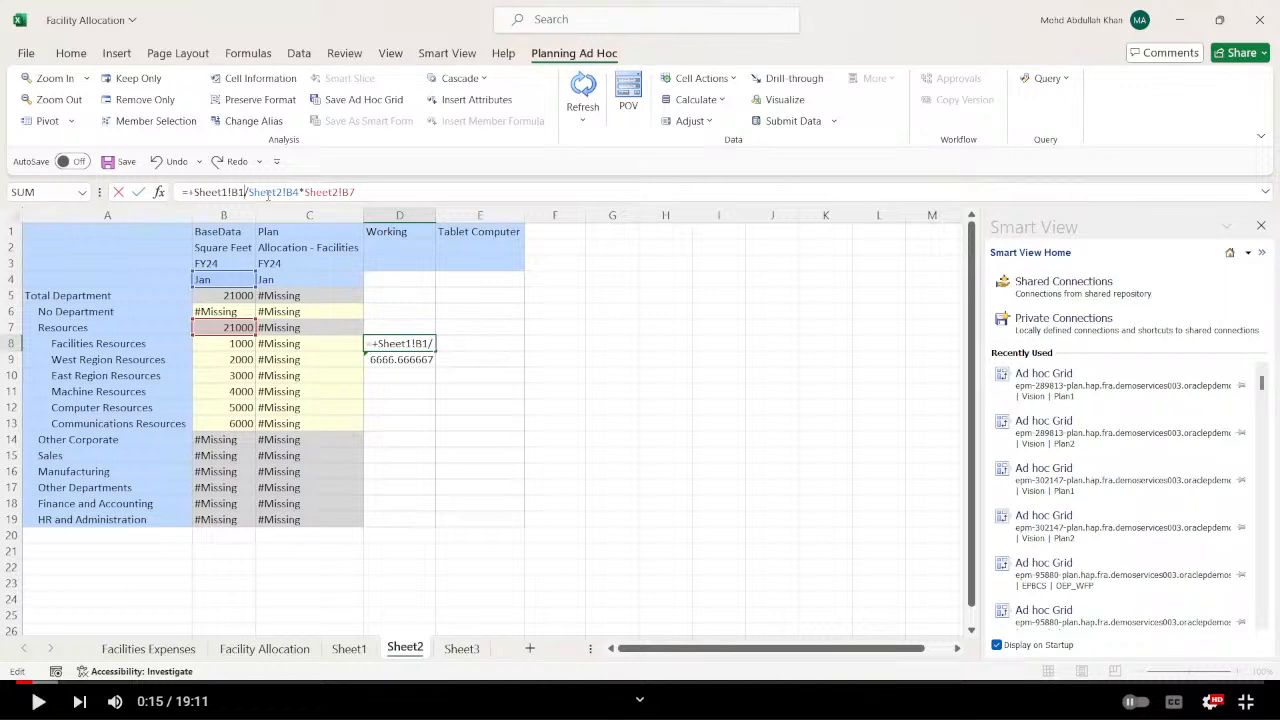
type("3")
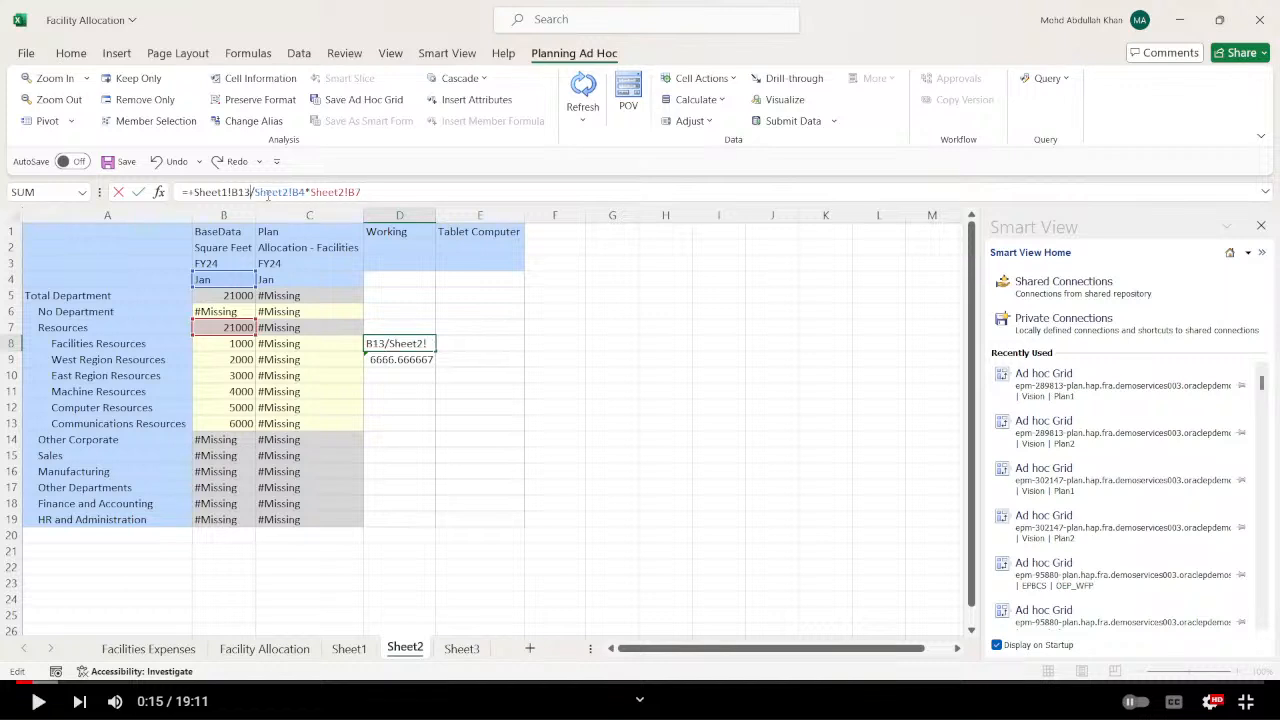
key("Right")
key("Right")
key("Right")
key("Right")
key("BackSpace")
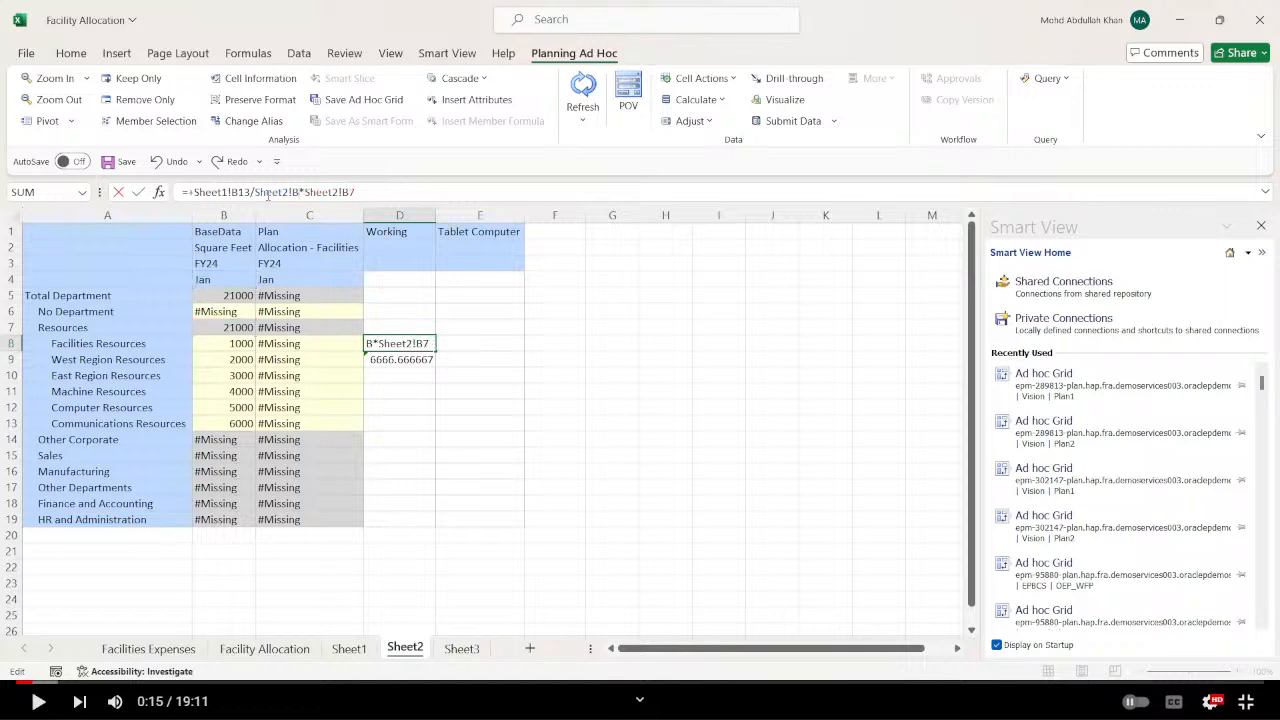
type("5")
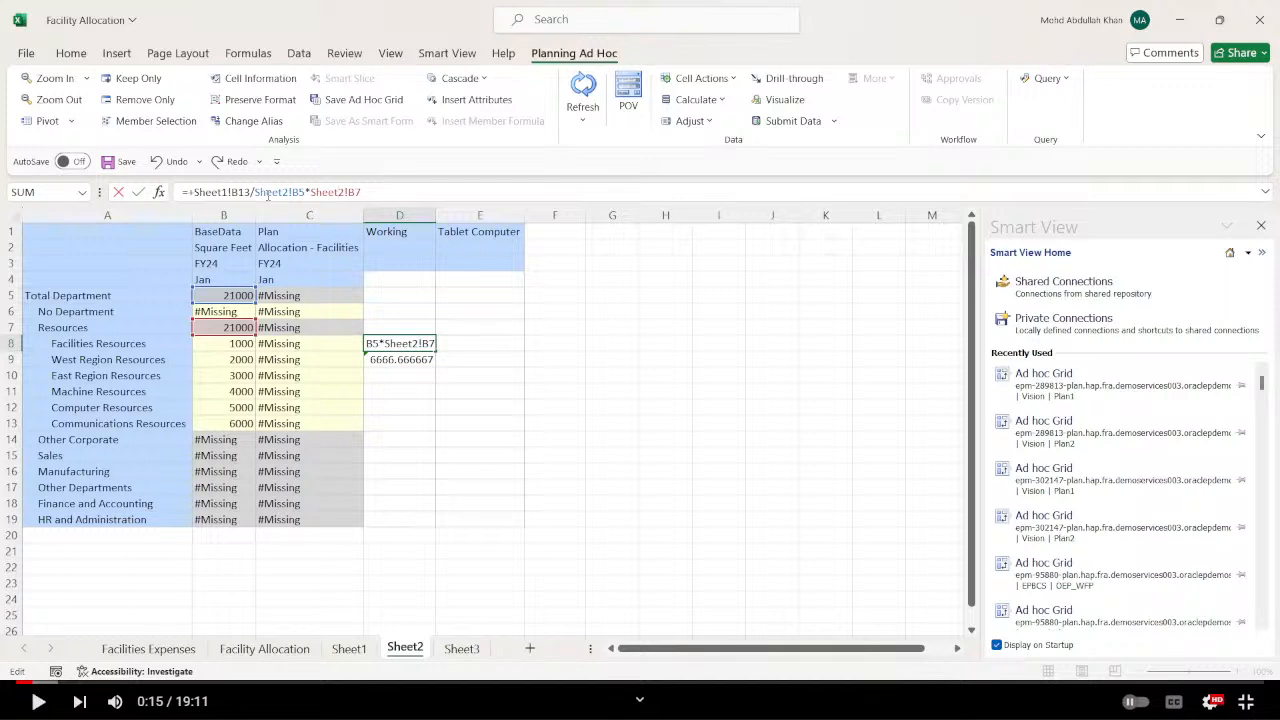
key("BackSpace")
type("8")
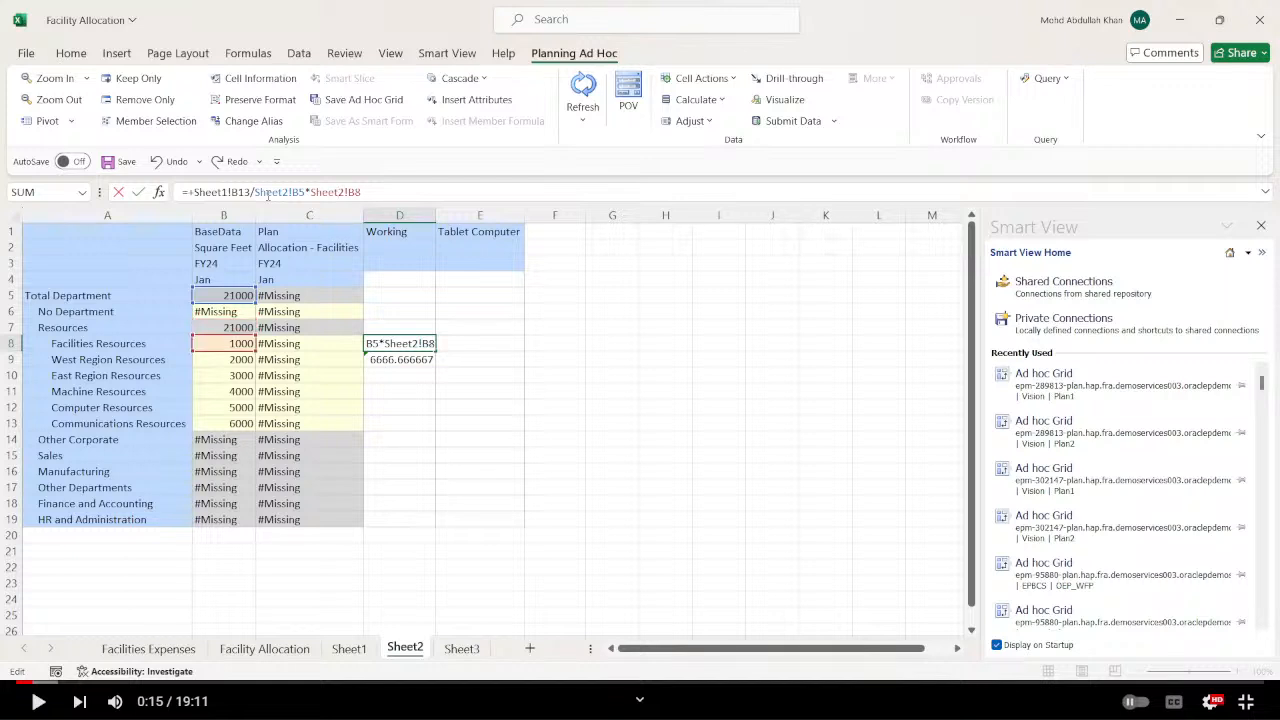
Change the first reference in the D8 formula to Sheet1!B15 and commit the formula.
left_click(268, 193)
key("Left")
key("Left")
key("Left")
key("Left")
key("Left")
key("Left")
key("Left")
key("Left")
key("BackSpace")
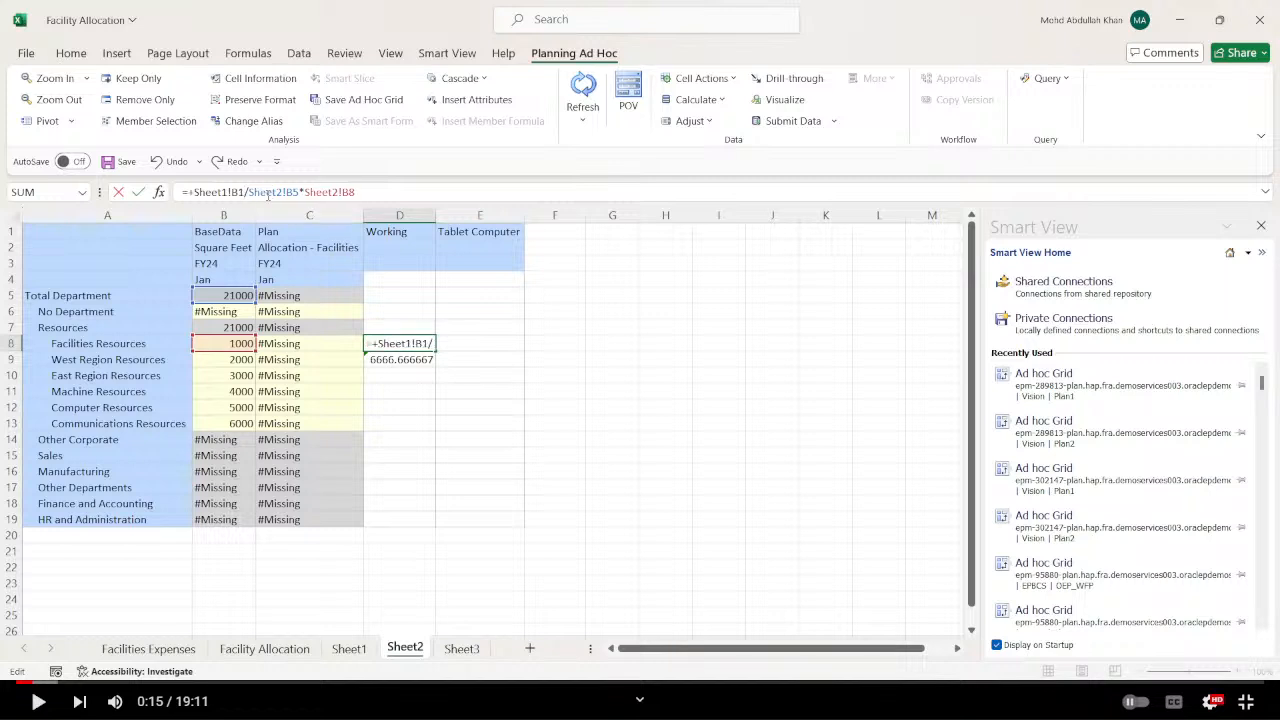
type("5")
key("Return")
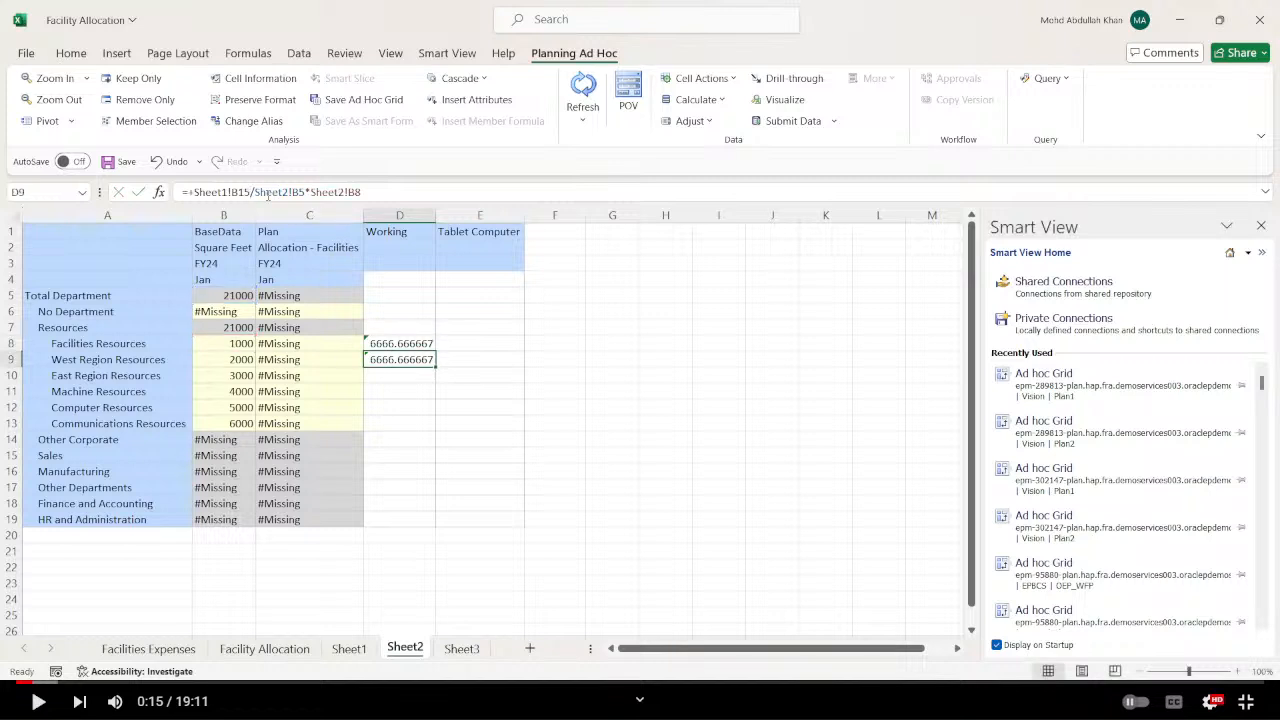
Set the Square Feet of West Region Resources in B9 to 5000 and submit the data.
left_click(541, 397)
left_click(290, 346)
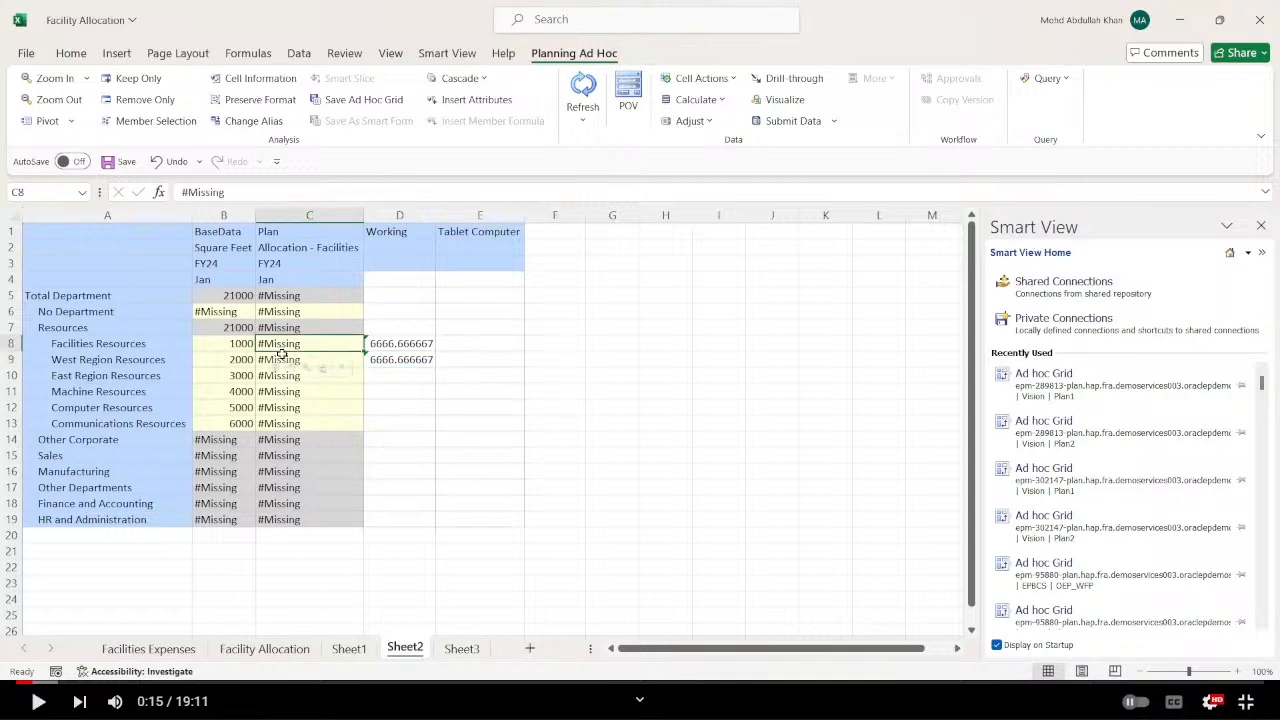
left_click(218, 359)
type("5000")
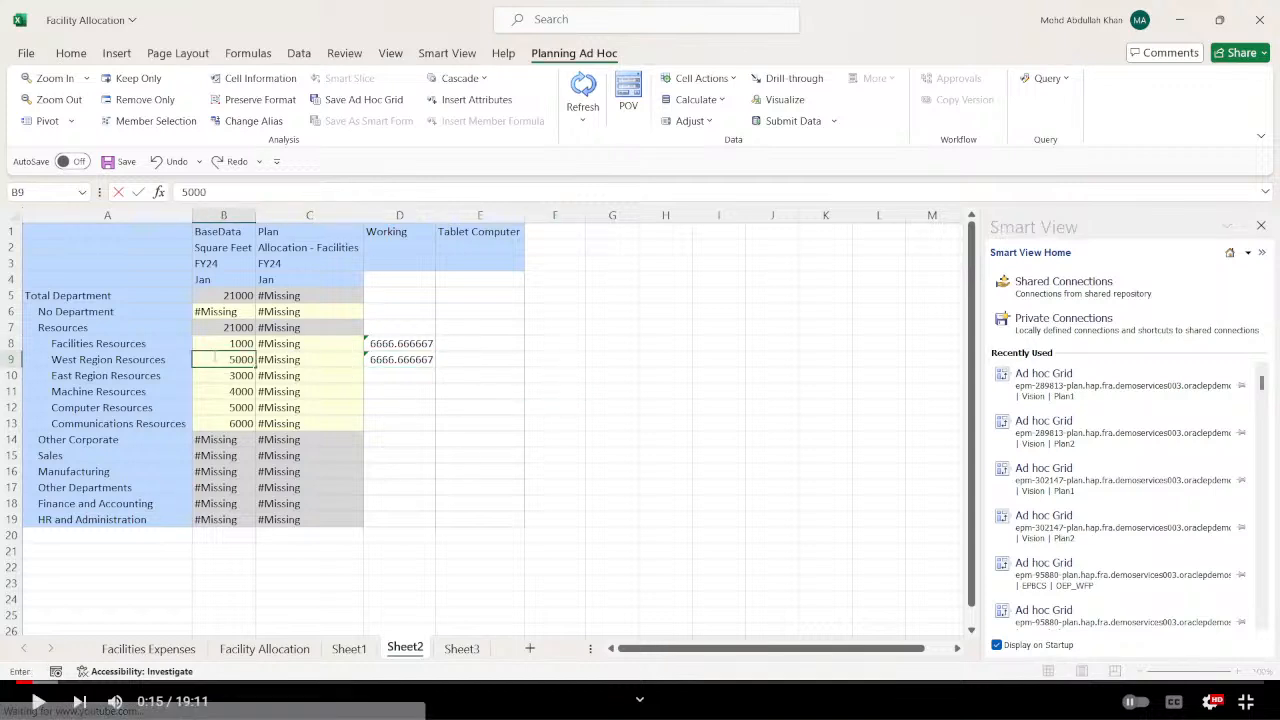
key("Return")
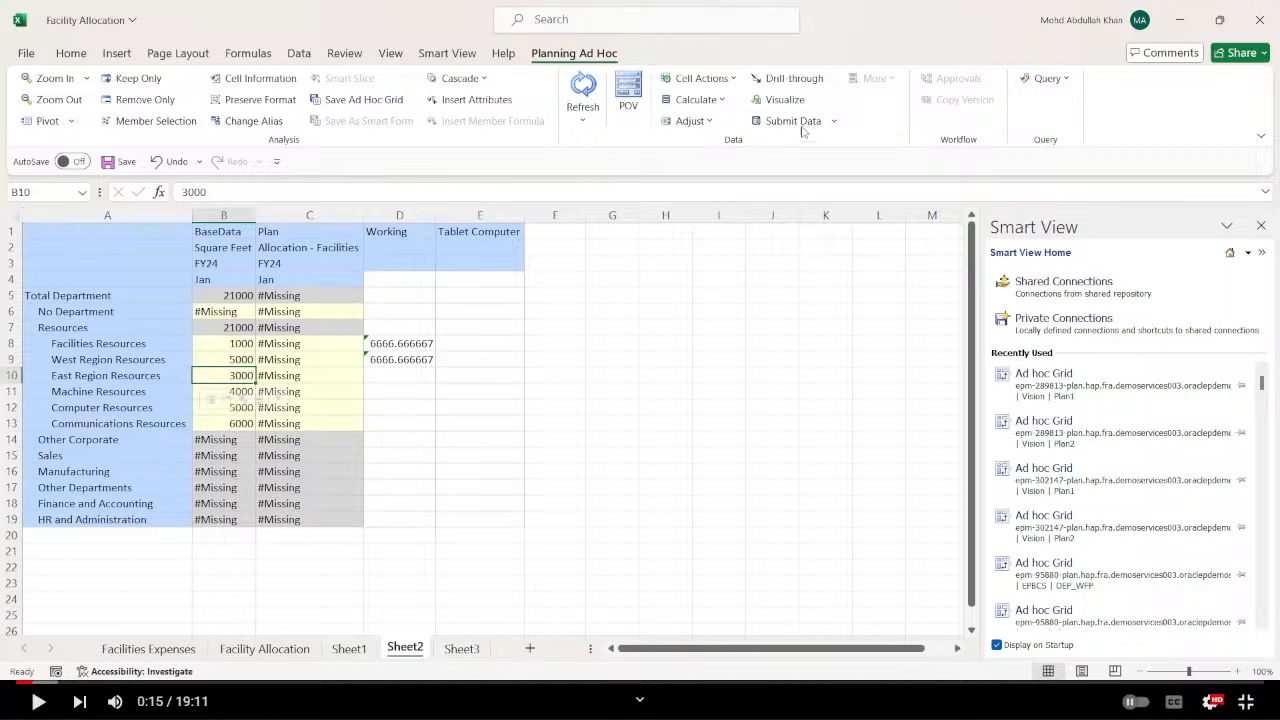
left_click(800, 125)
left_click(696, 372)
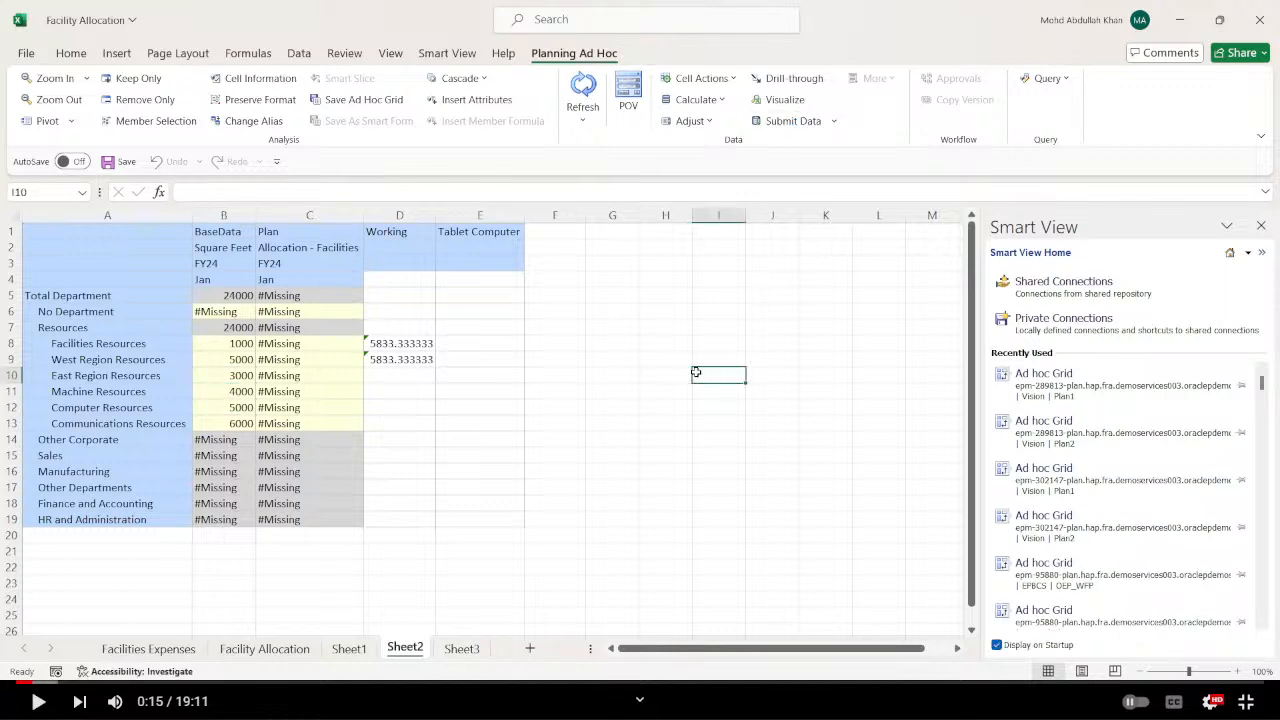
Clear the allocation check formula from D9 of Sheet2.
left_click(410, 362)
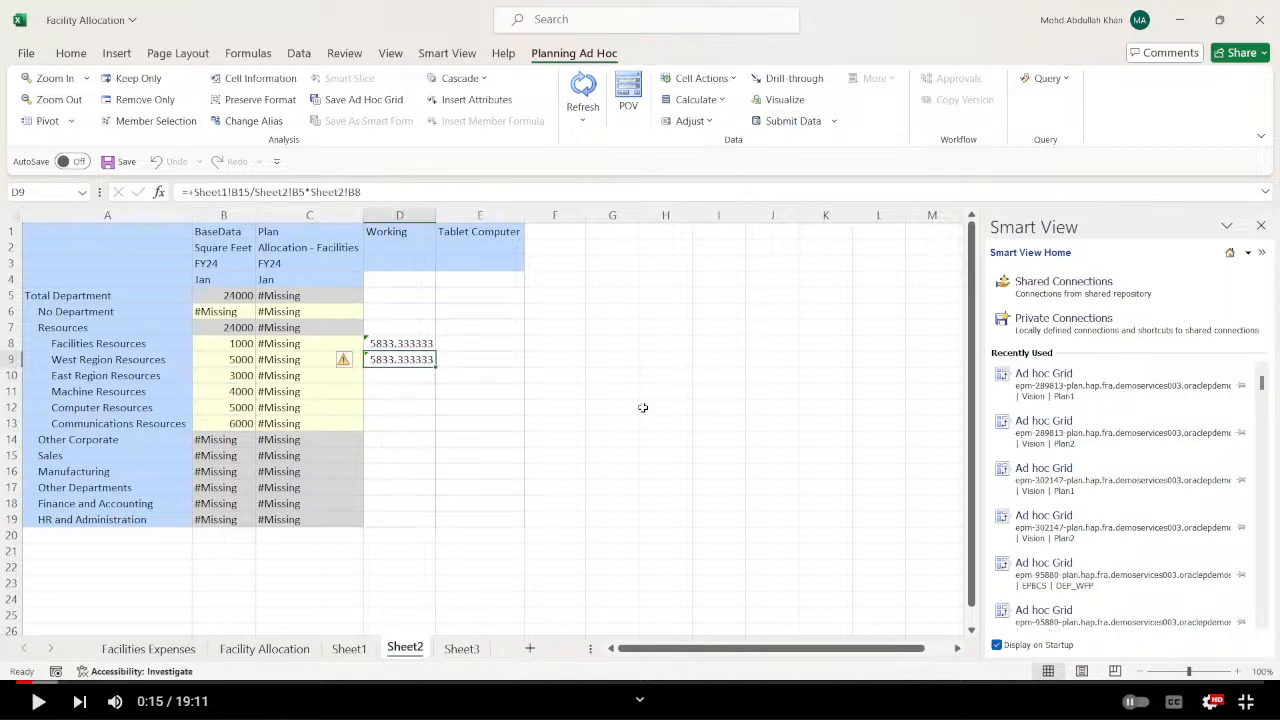
key("Delete")
left_click(666, 430)
left_click(554, 519)
Check the OpEx before Allocations value in B15 of Sheet1 and the references of the D8 formula on Sheet2.
left_click(347, 650)
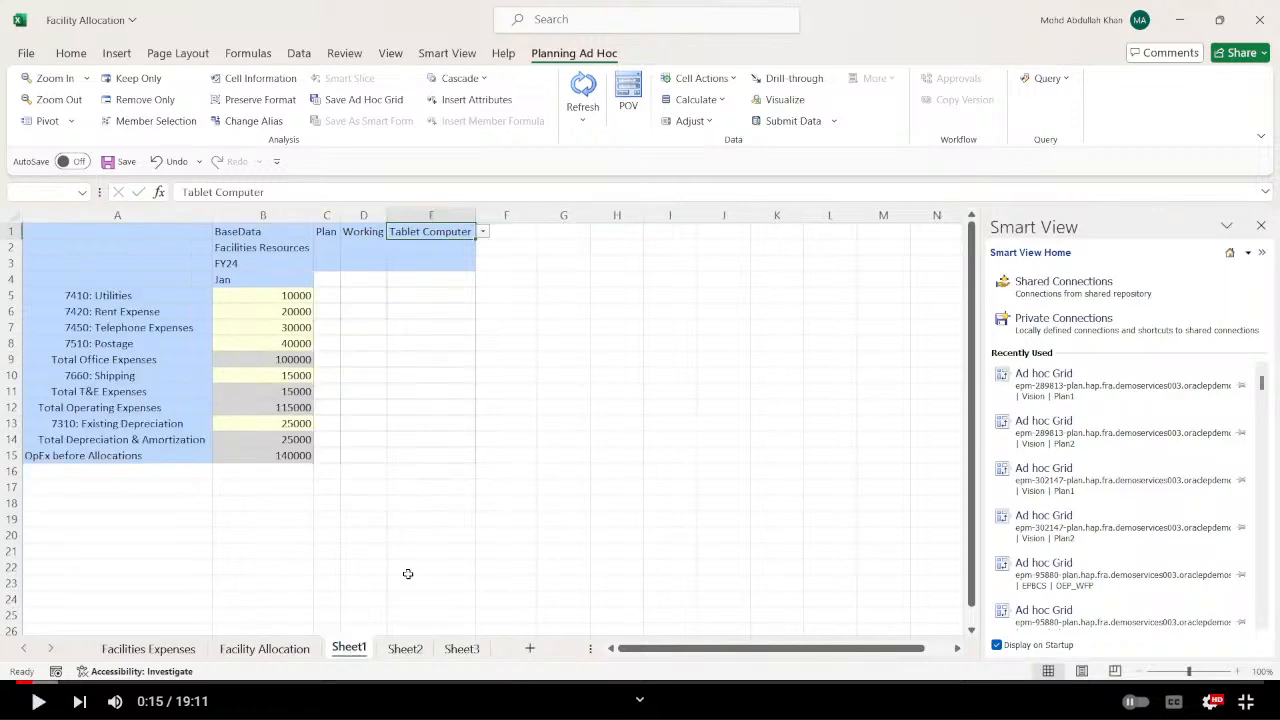
left_click(307, 453)
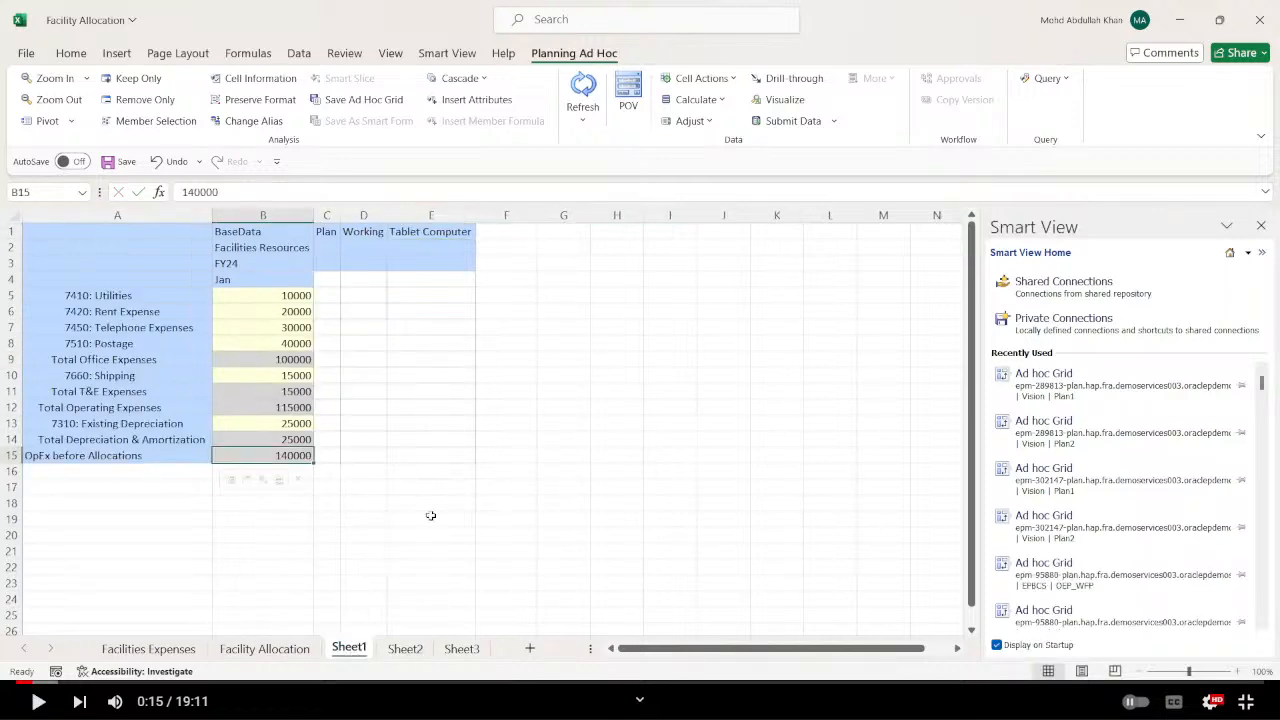
left_click(420, 651)
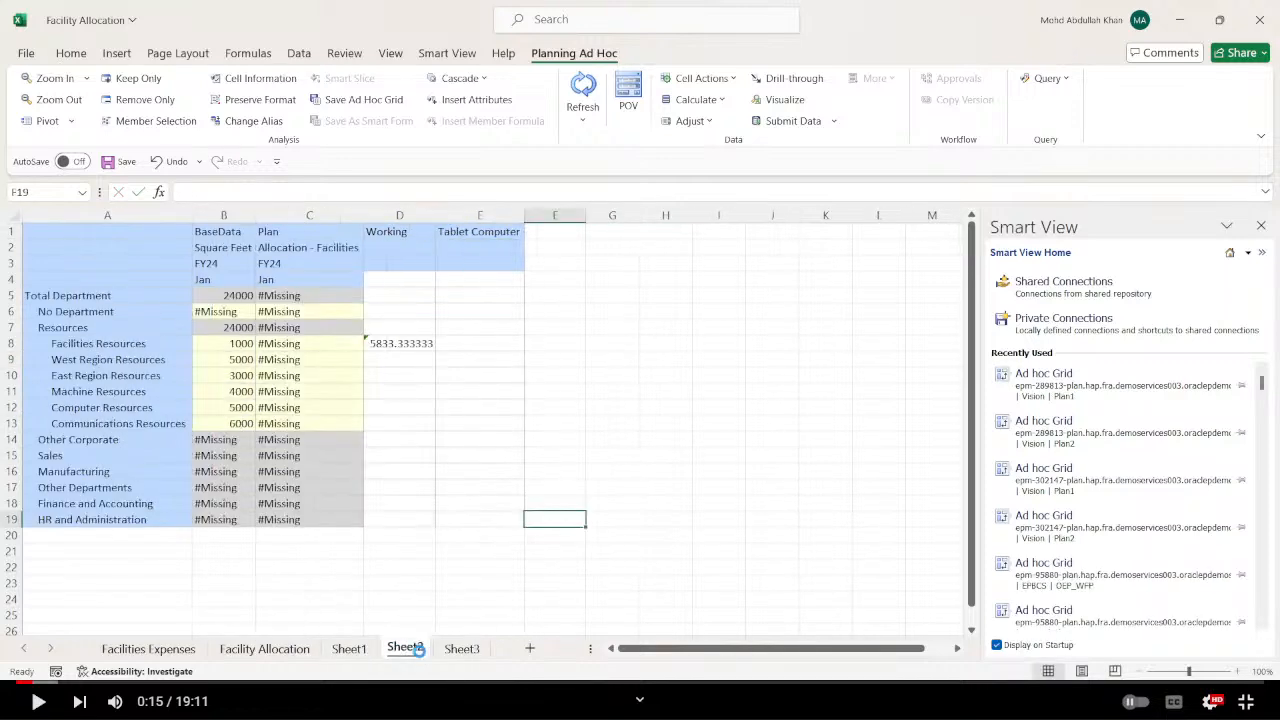
left_click(401, 345)
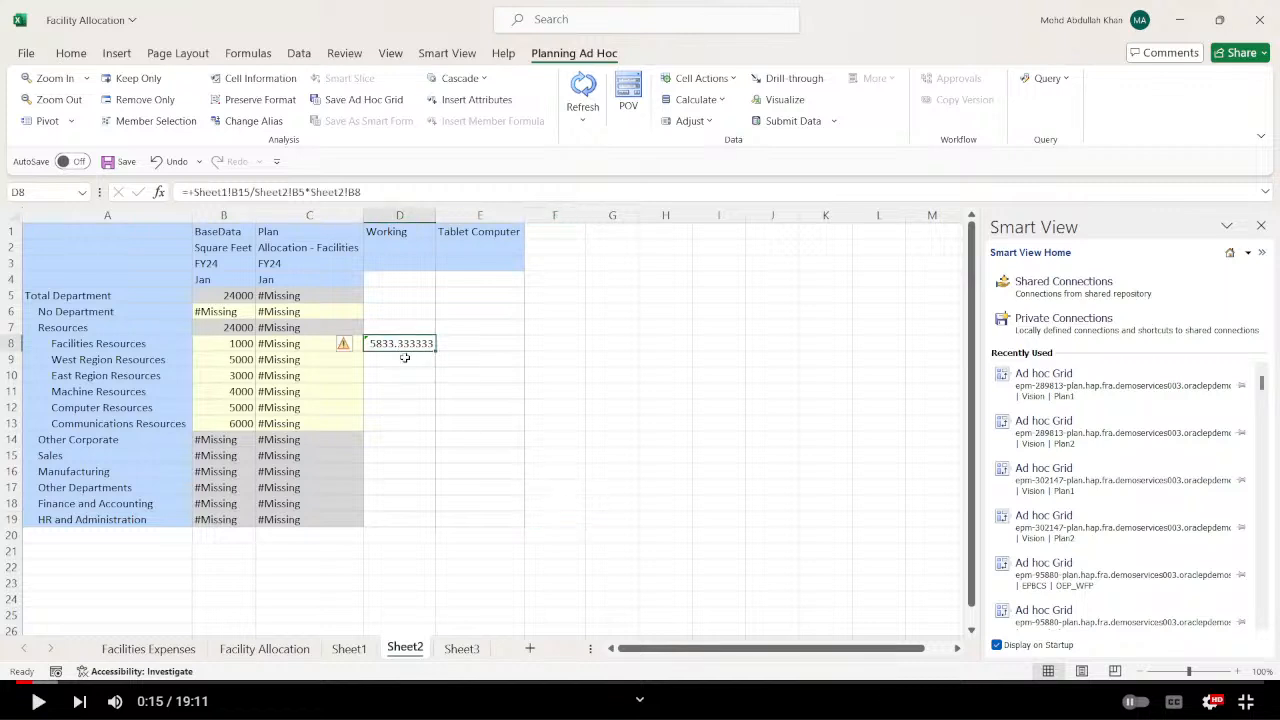
key("F2")
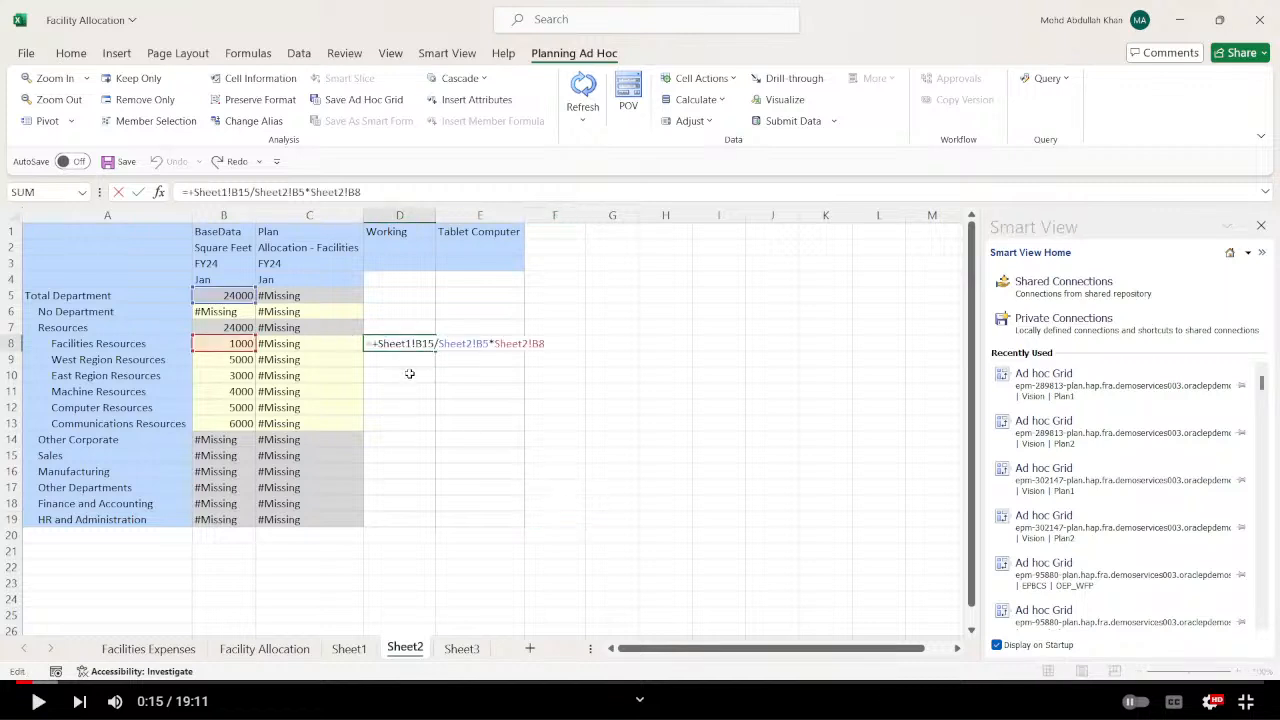
key("Return")
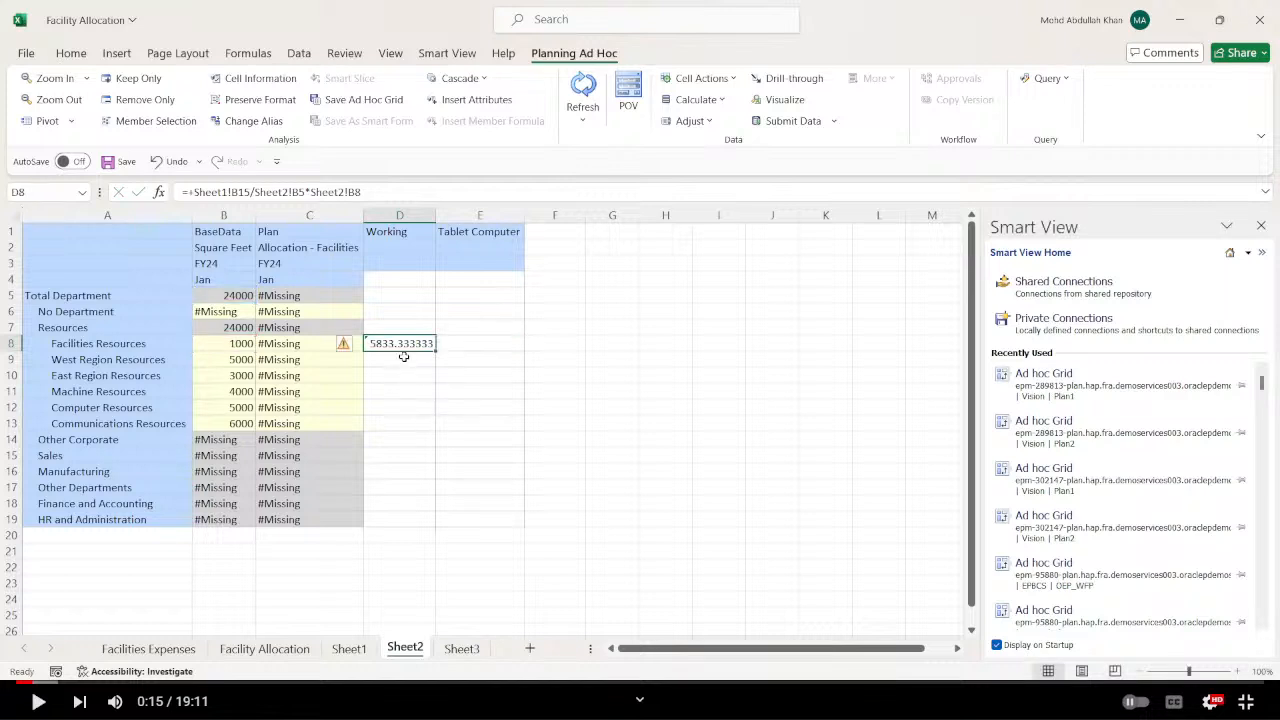
Enter the West Region Resources check formula +Sheet1!B15/Sheet2!B5*Sheet2!B9 in D9 of Sheet2.
type("+")
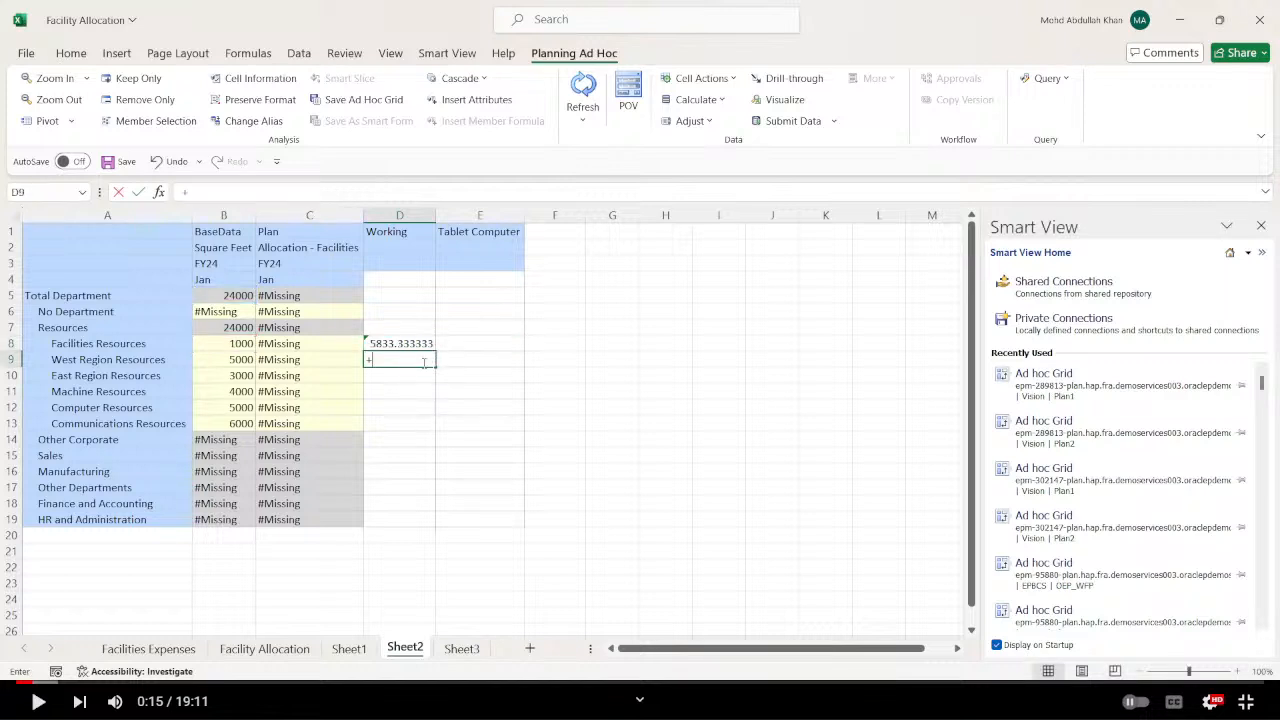
left_click(349, 647)
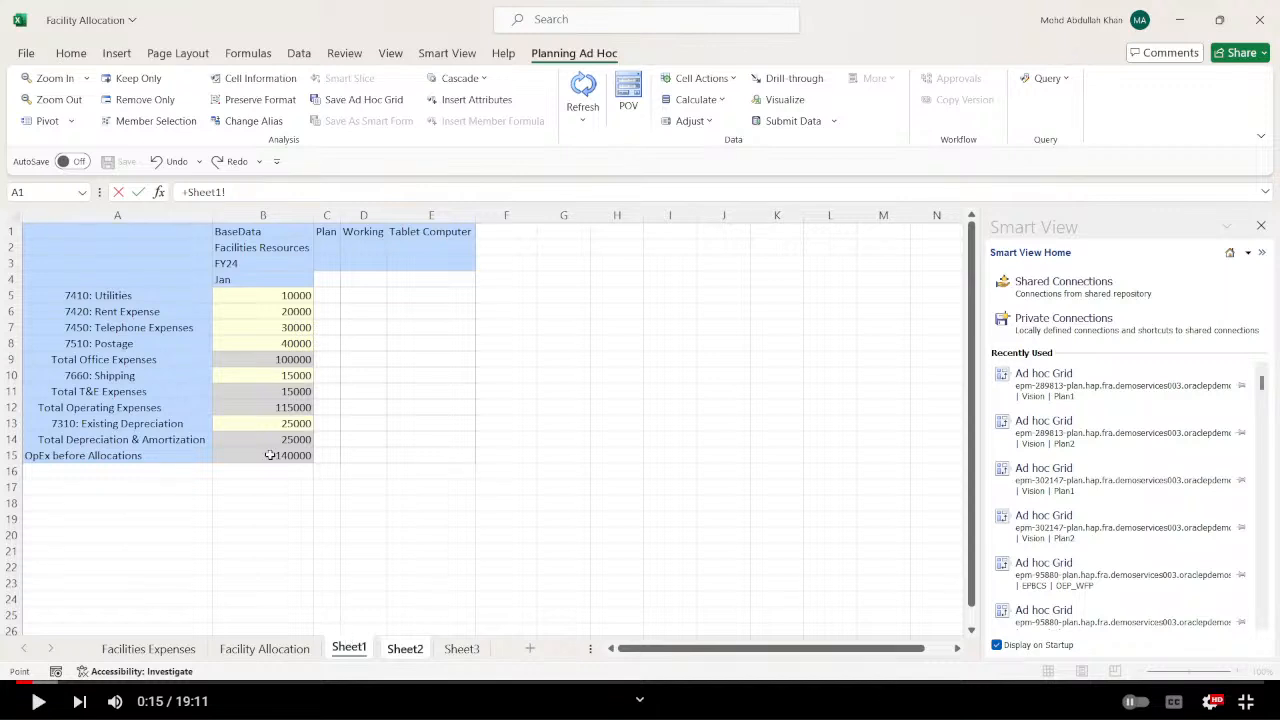
left_click(309, 455)
type("/")
left_click(408, 648)
left_click(235, 301)
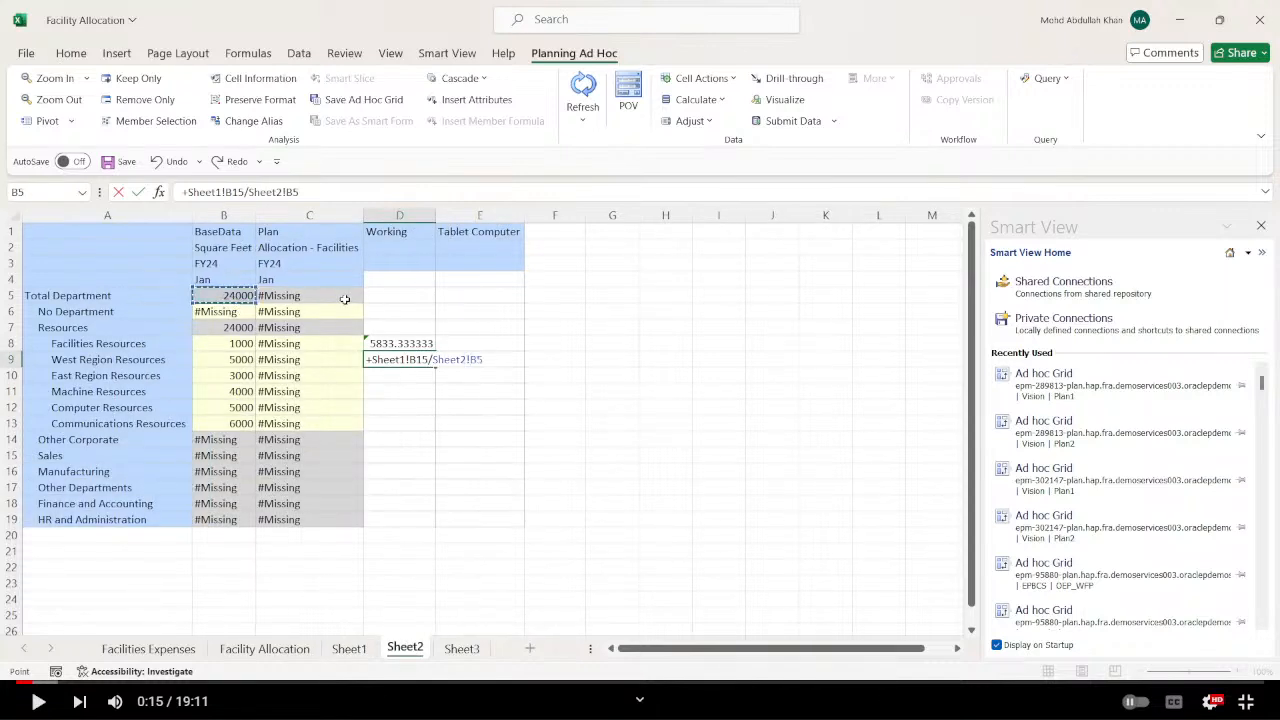
type("*")
left_click(235, 361)
key("Return")
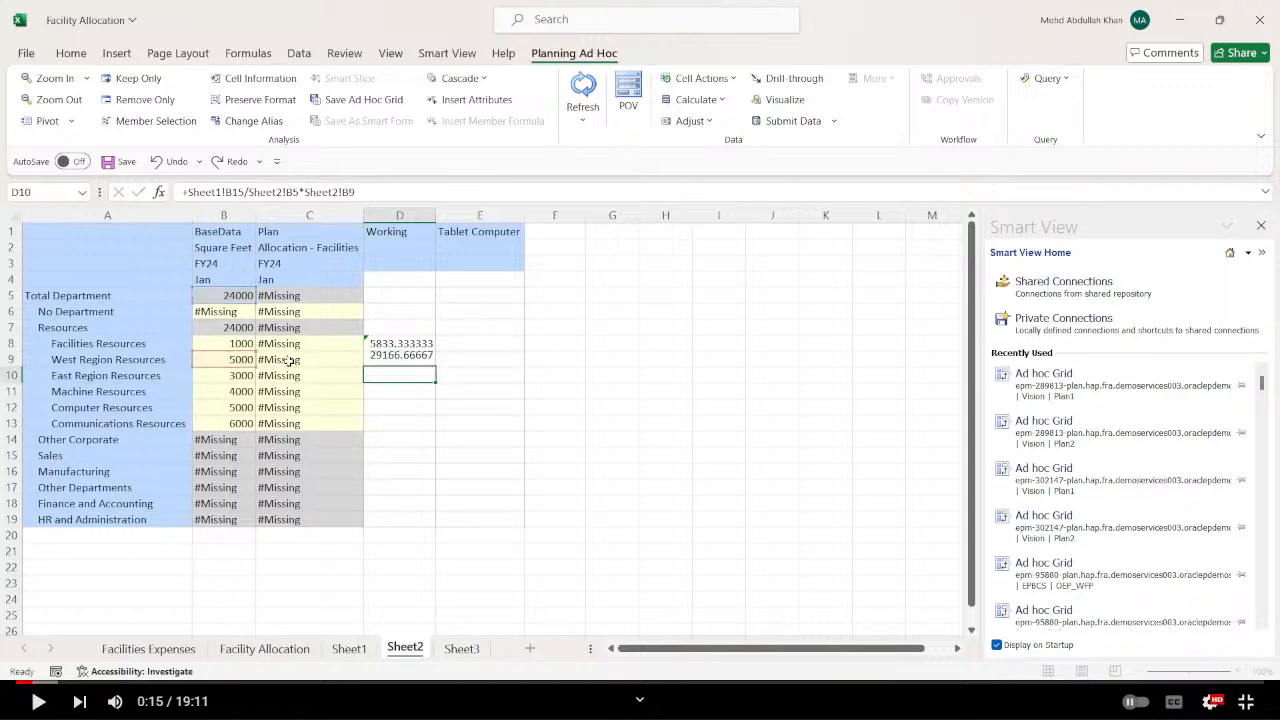
left_click(514, 417)
left_click(383, 360)
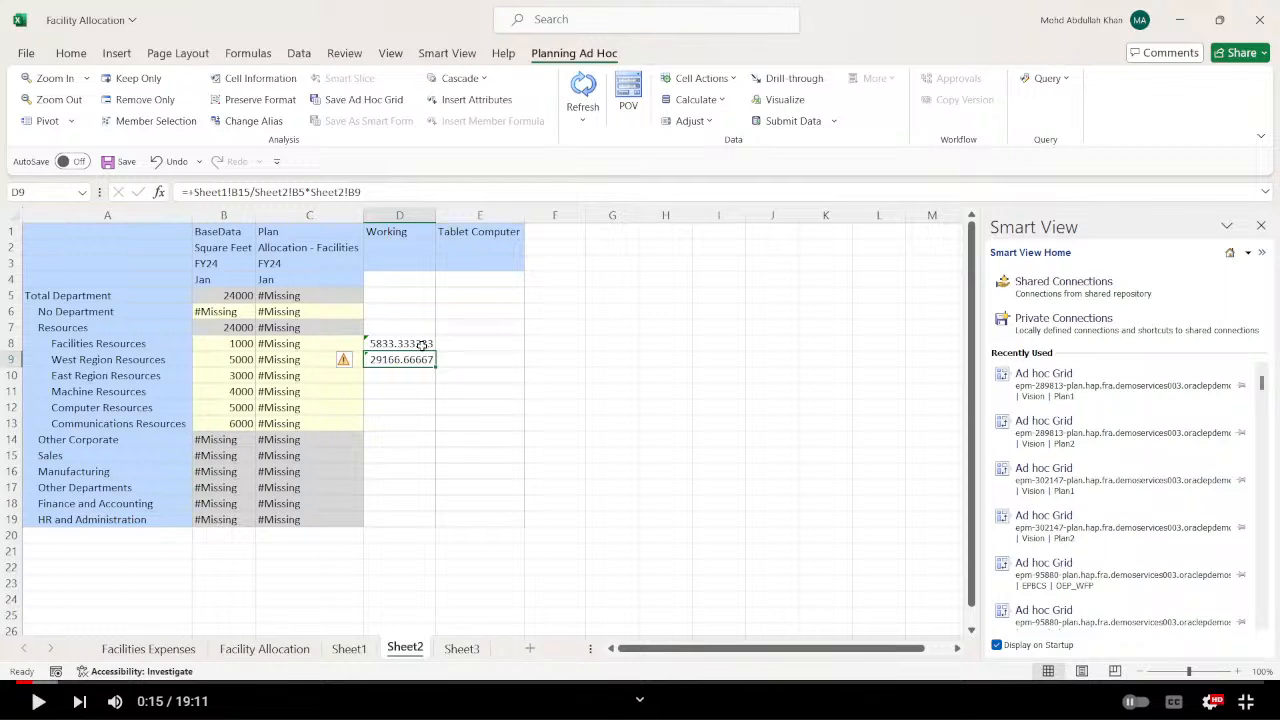
Check the Allocation - Facilities column for Facilities Resources, and switch to the FACILITY ALLOCATIONS rule in Calculation Manager.
left_click(298, 254)
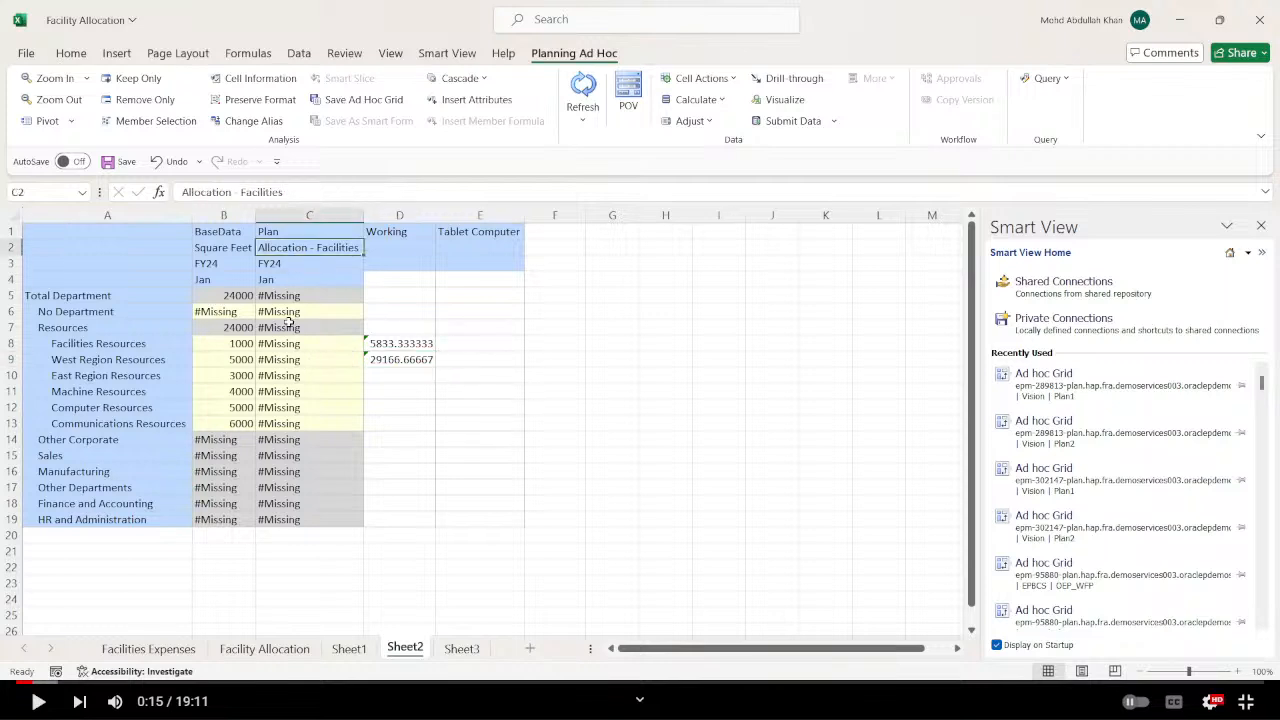
left_click(288, 345)
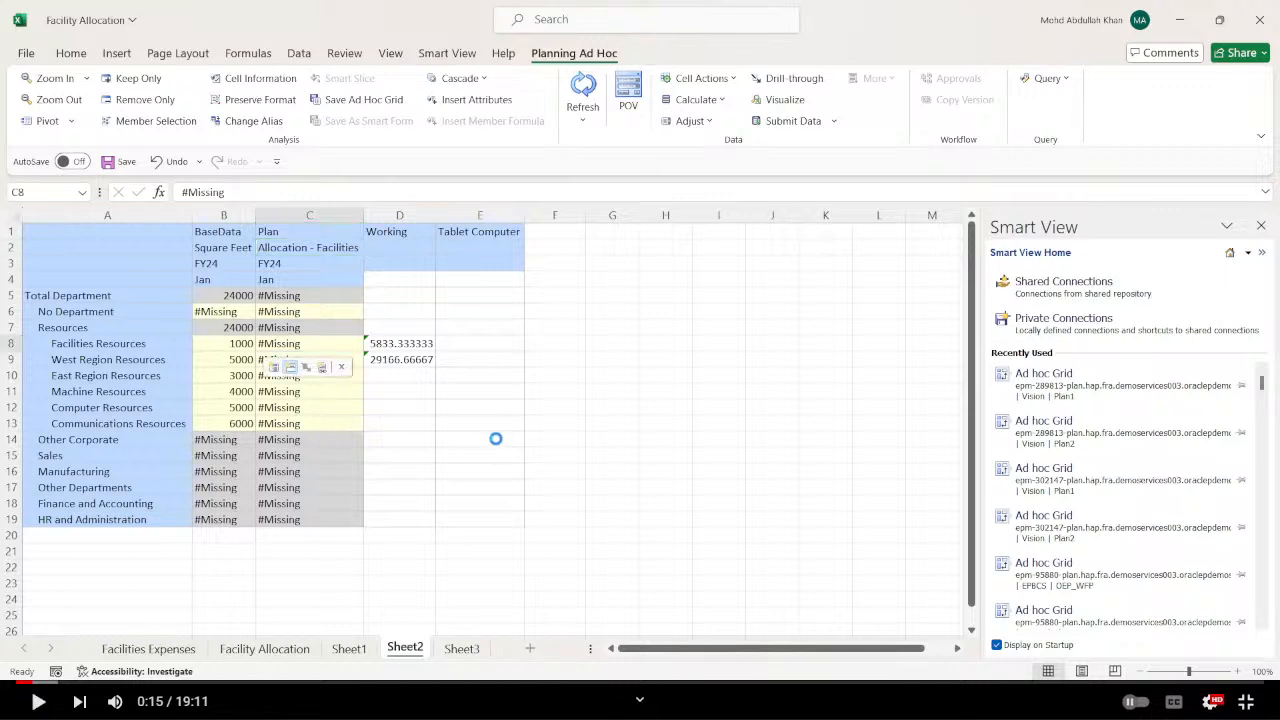
key("alt+Tab")
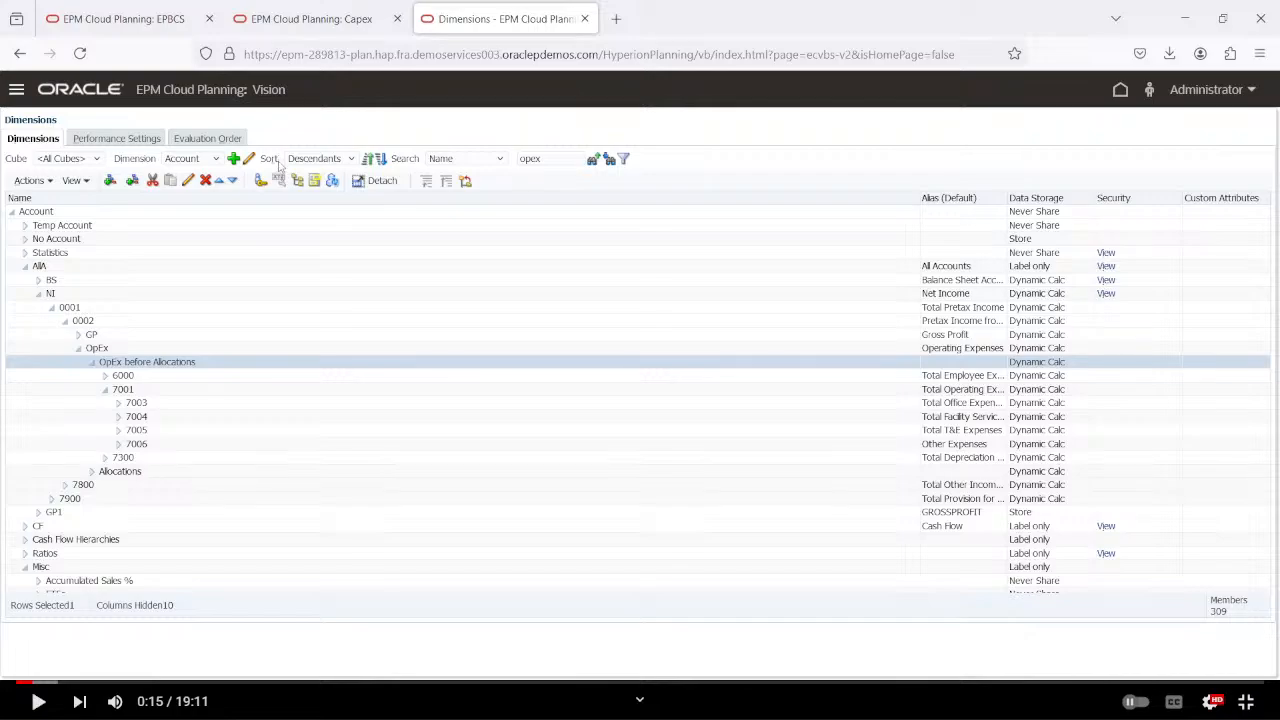
key("alt+Tab")
key("alt+Tab")
key("alt+Tab")
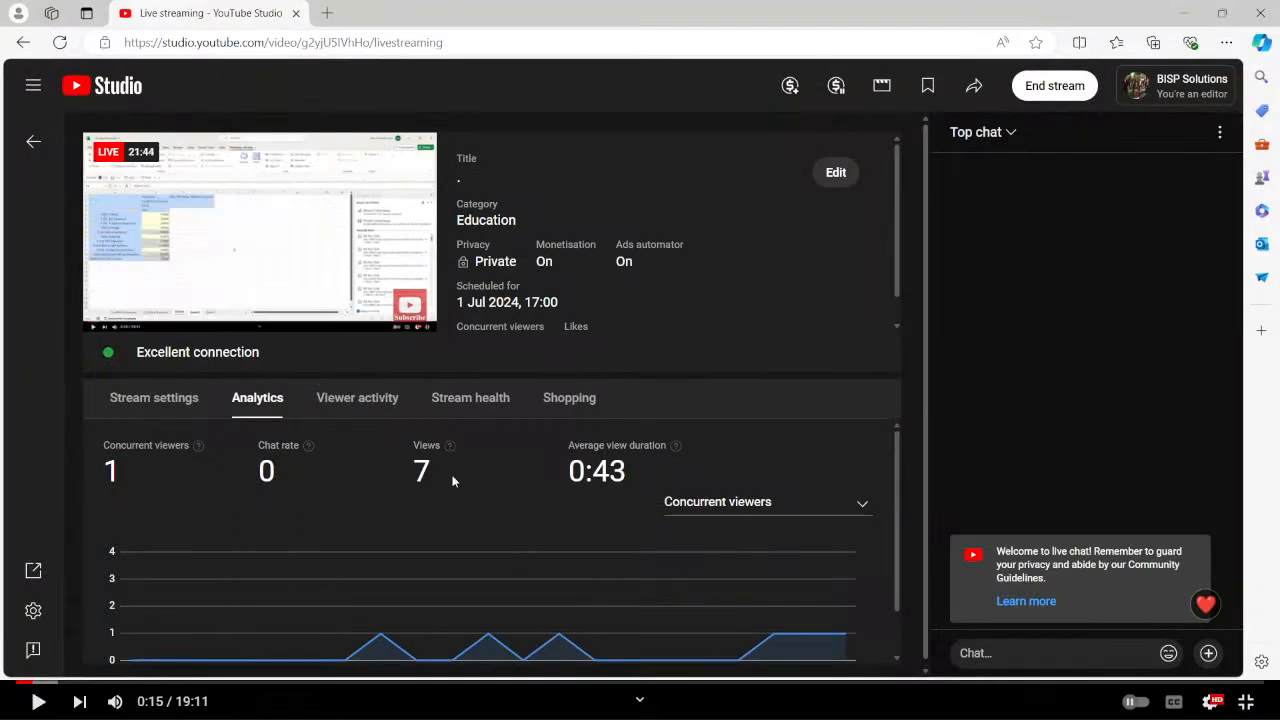
key("alt+Tab")
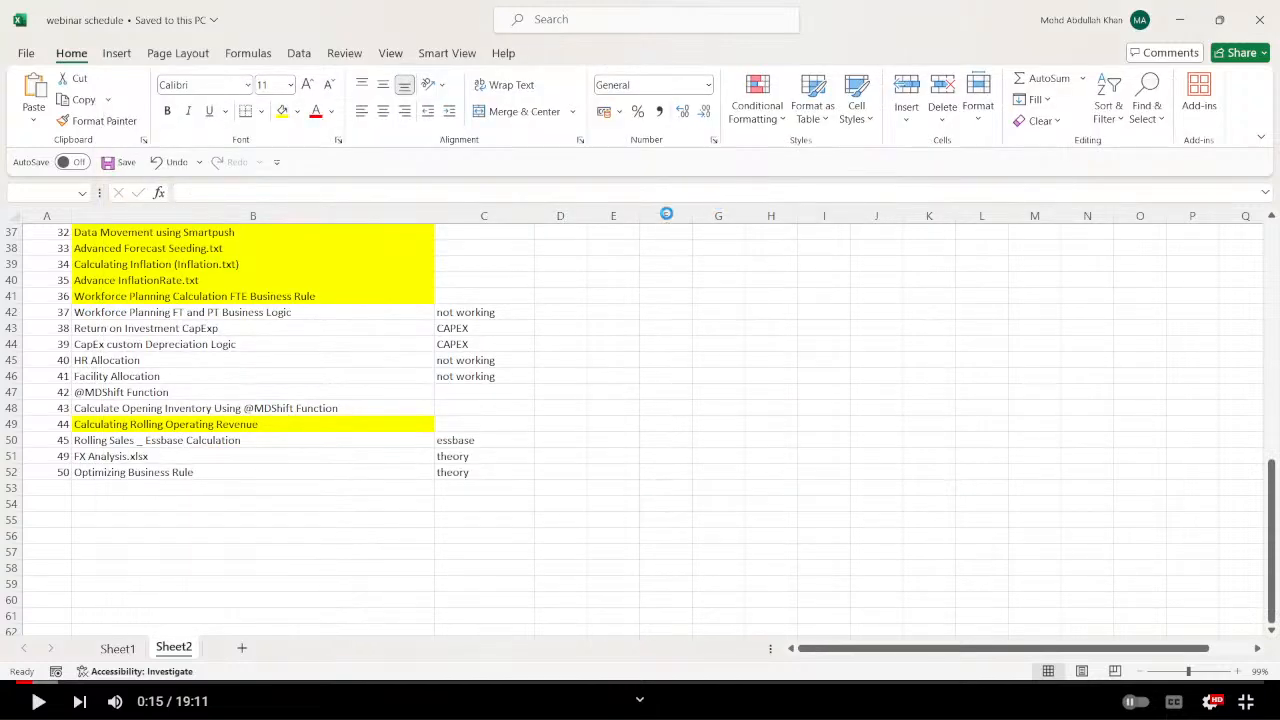
key("alt+Tab")
key("alt+Tab")
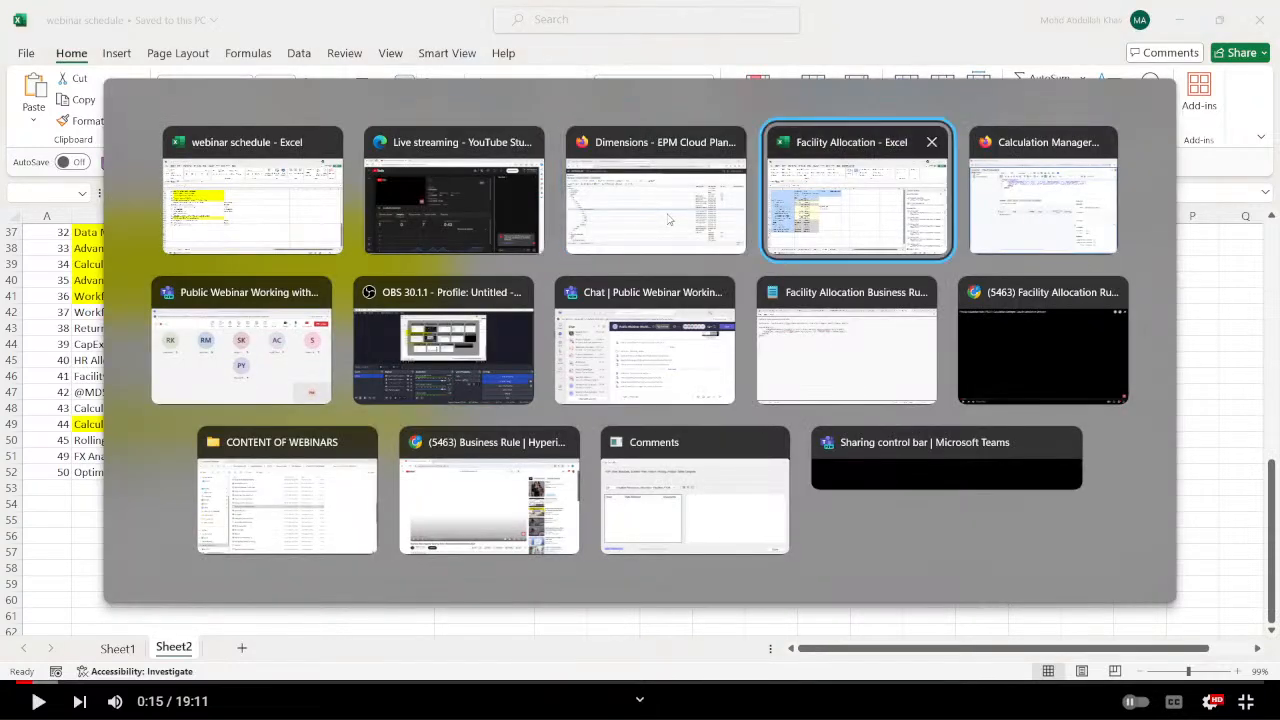
key("alt+Tab")
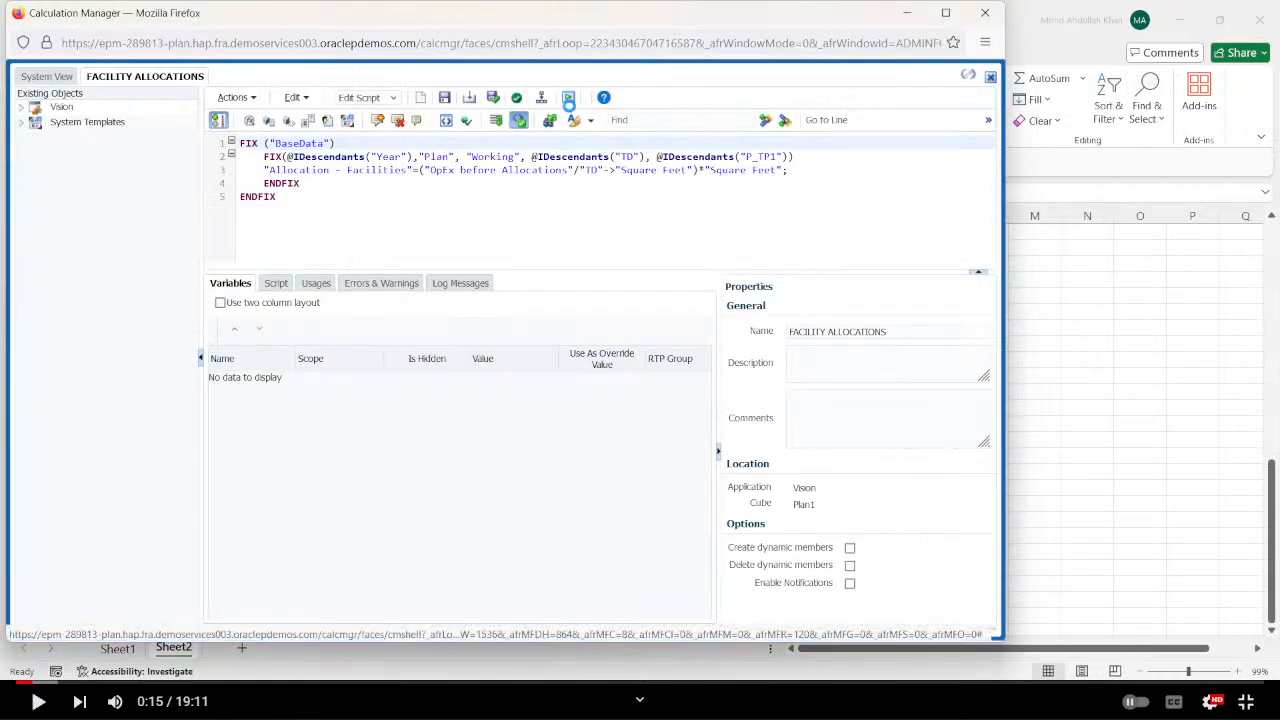
Launch the FACILITY ALLOCATIONS rule from Calculation Manager and validate its script.
left_click(568, 97)
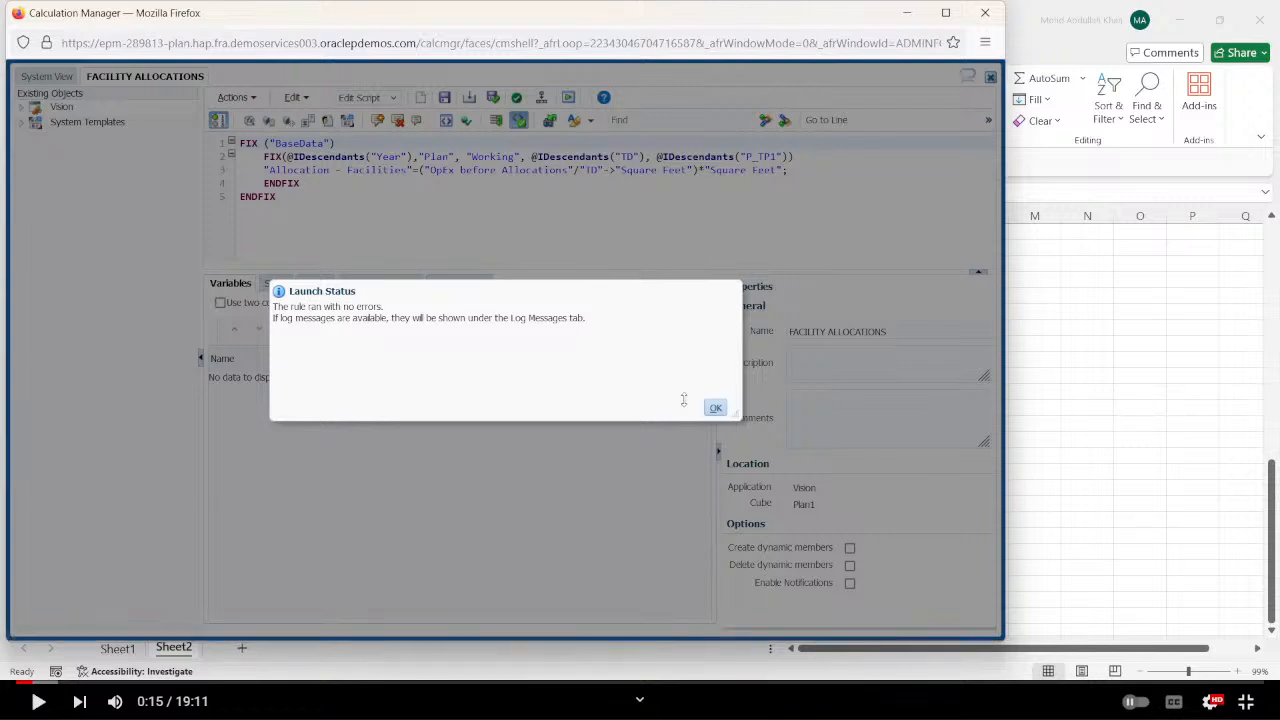
left_click(715, 409)
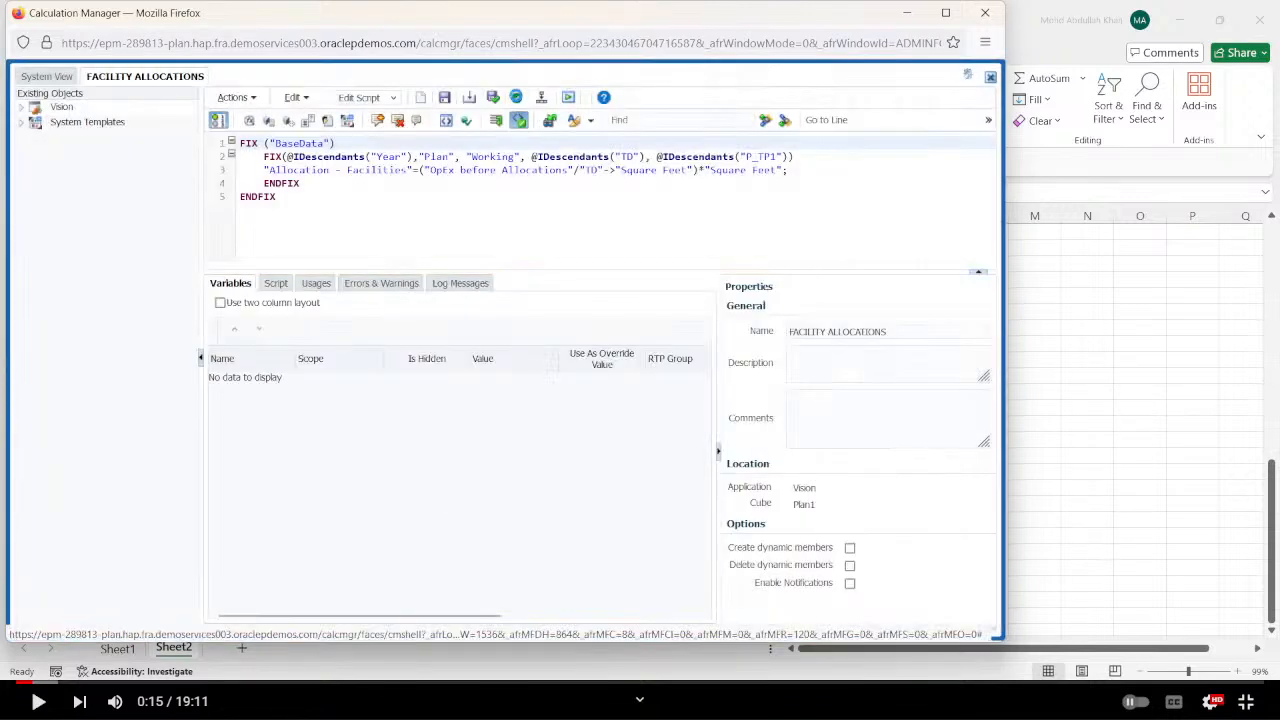
left_click(516, 97)
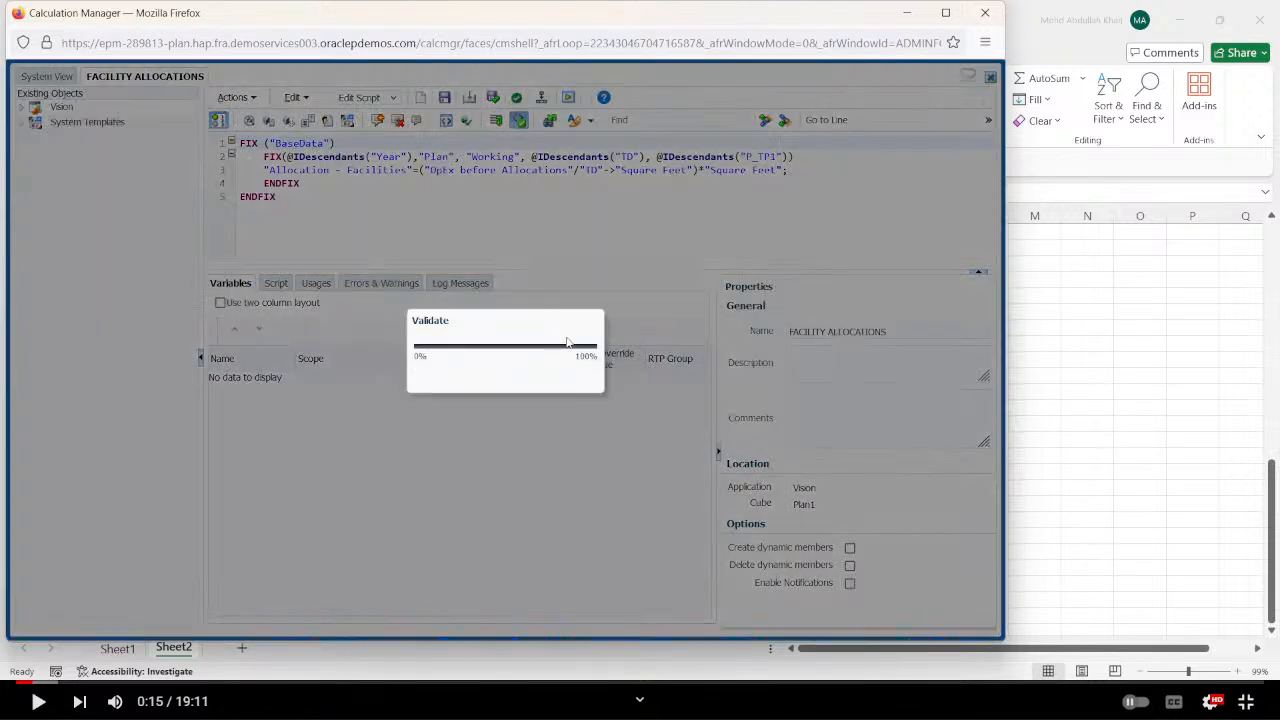
left_click(717, 410)
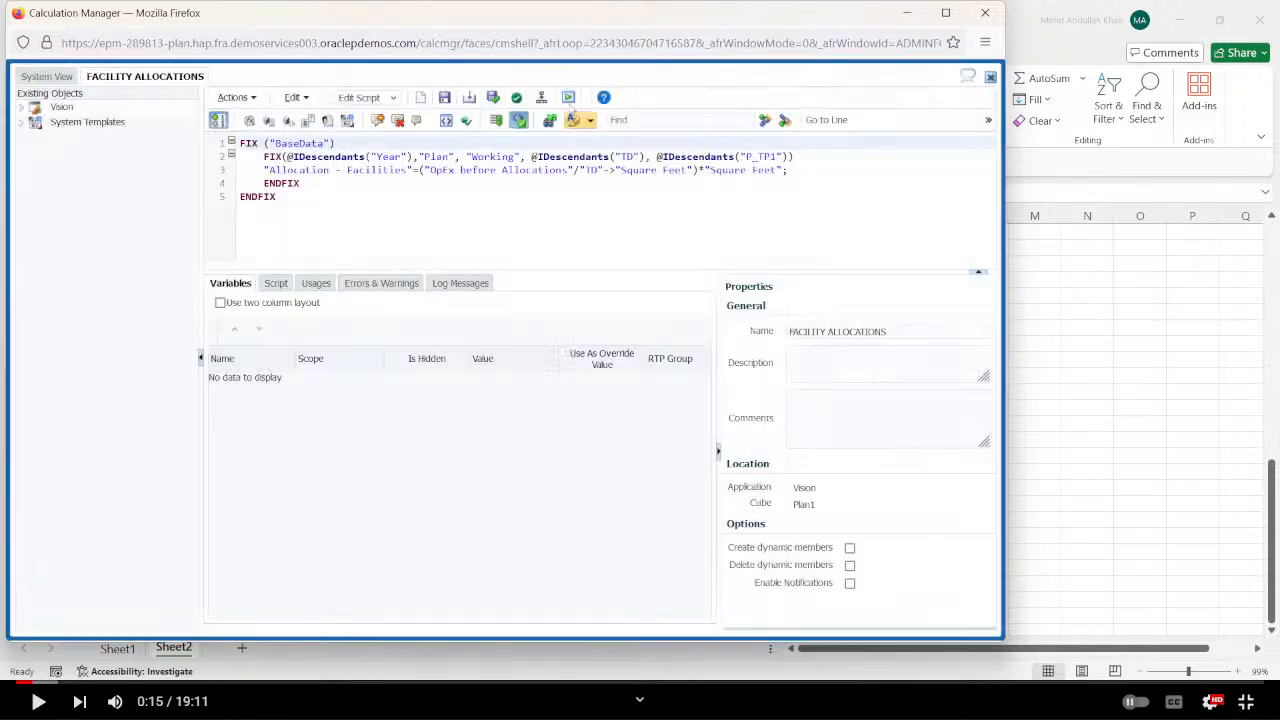
Deploy the FACILITY ALLOCATIONS rule to the Vision application and launch it again.
left_click(541, 97)
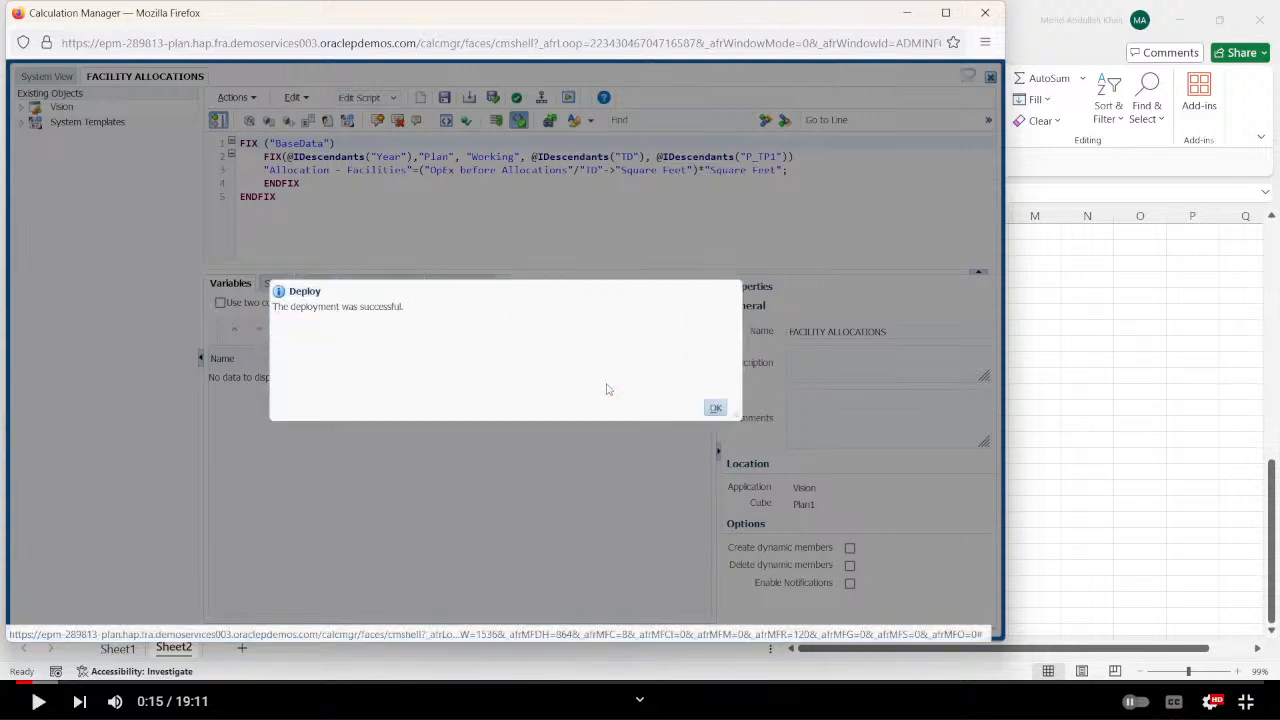
left_click(716, 408)
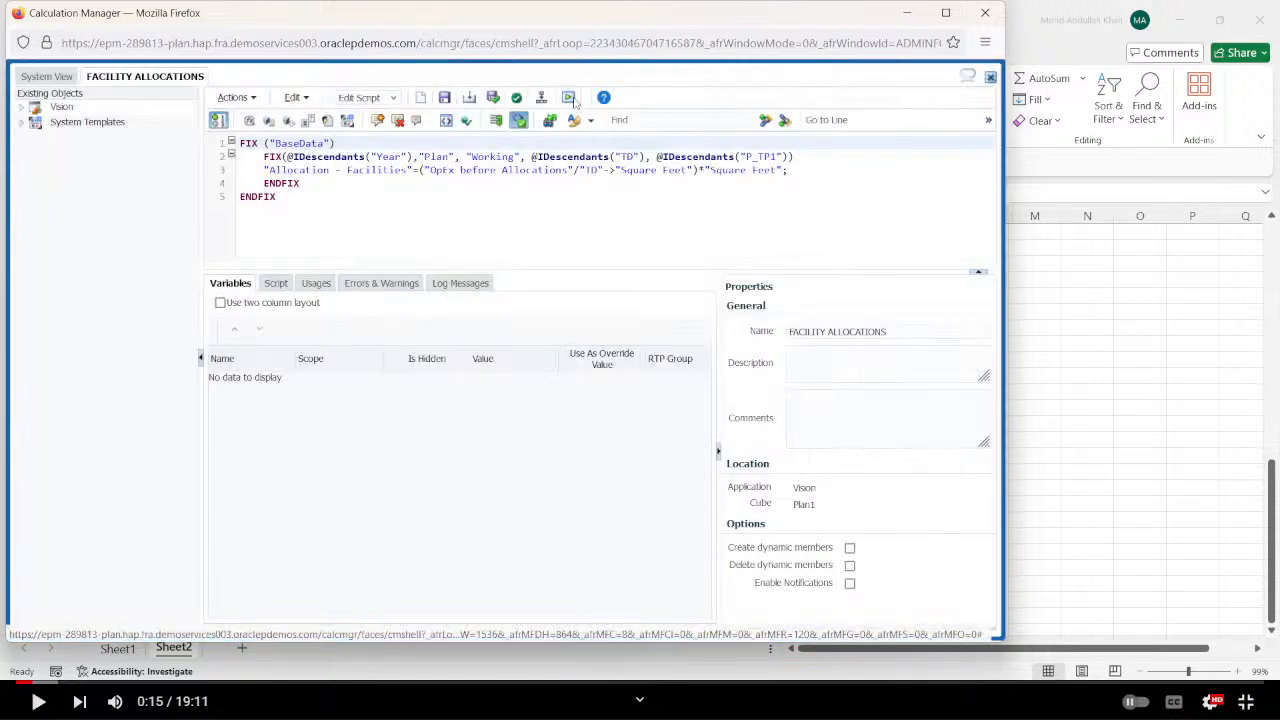
left_click(574, 117)
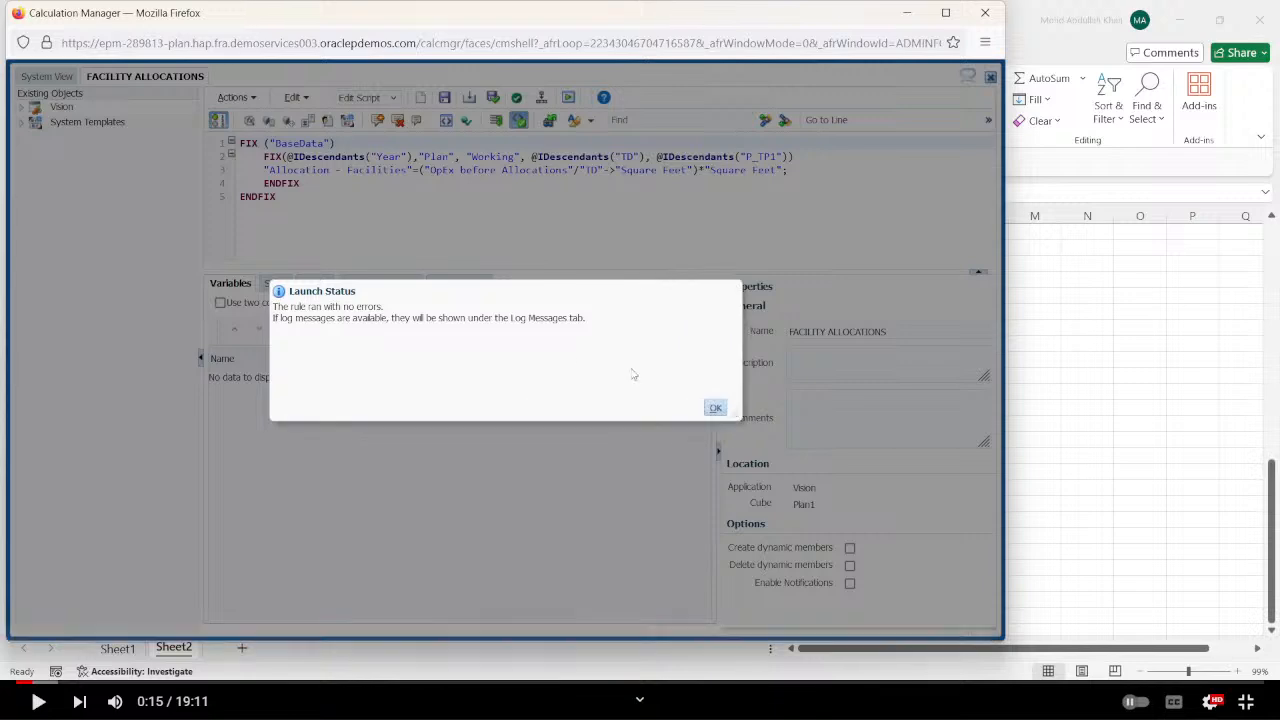
left_click(715, 409)
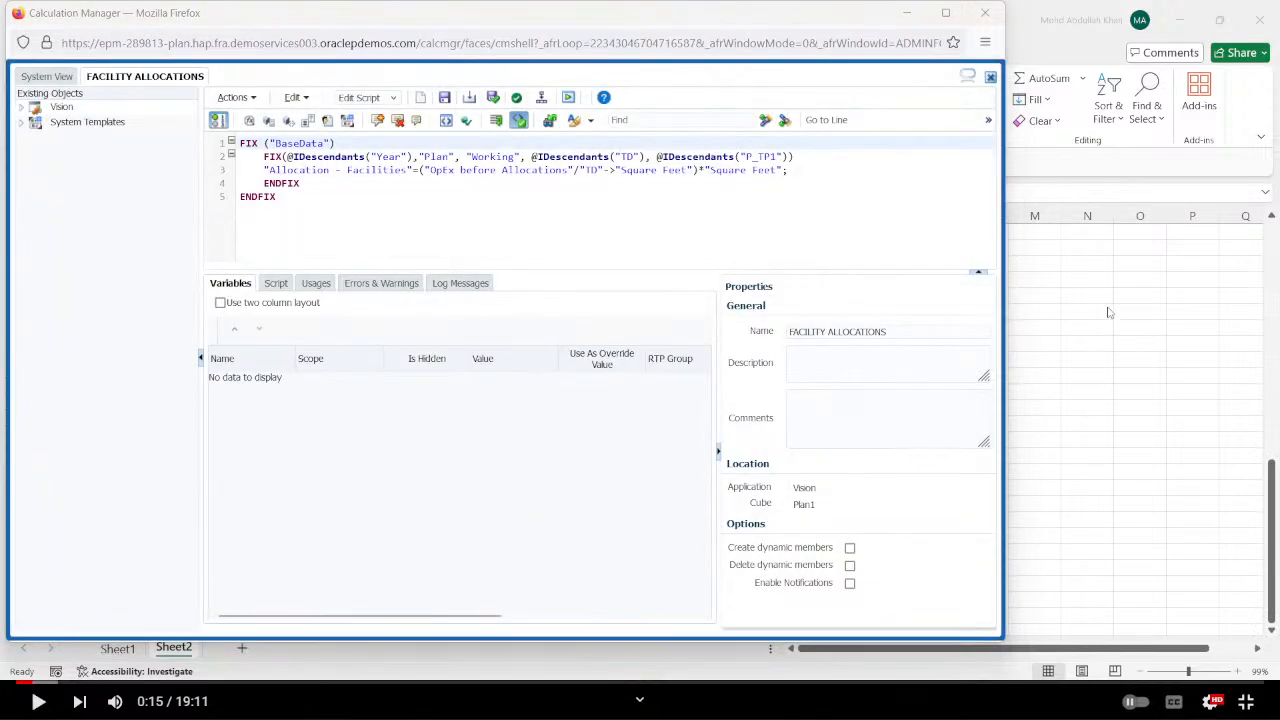
Switch to the Facility Allocation workbook in Excel and refresh the ad hoc grid on Sheet2.
key("alt+Tab")
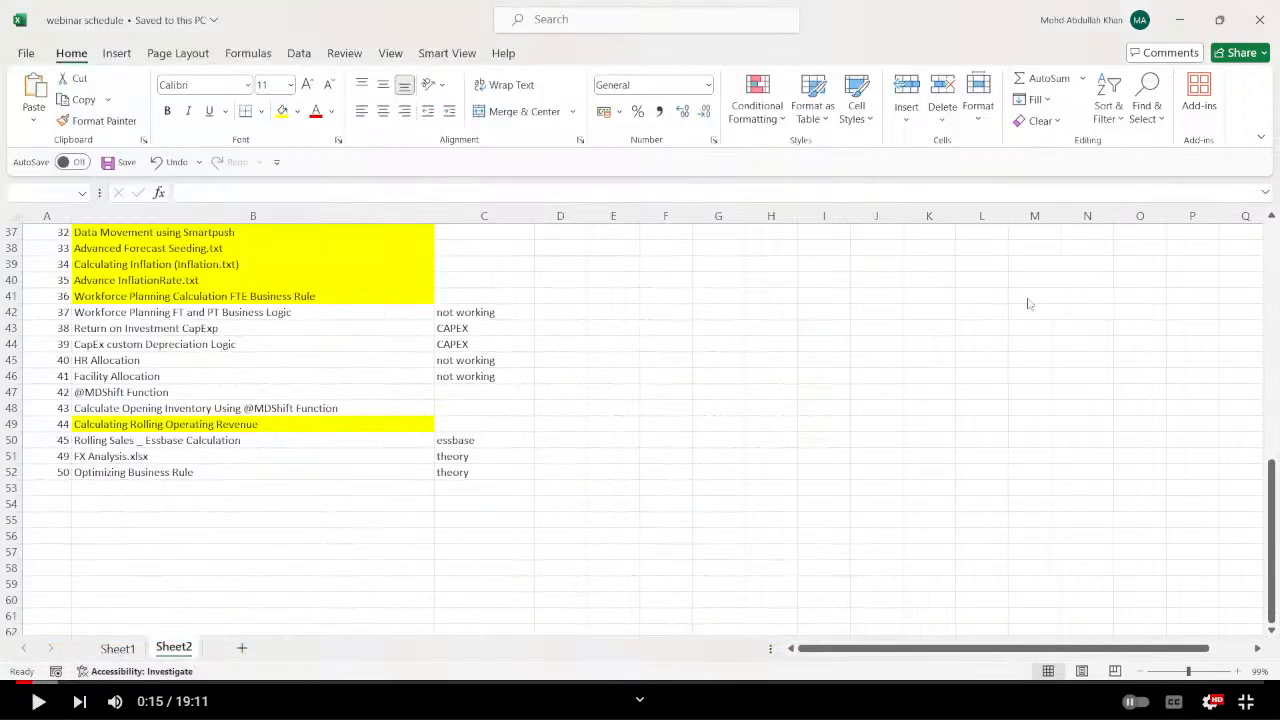
key("alt+Tab")
key("alt+Tab")
key("alt+Tab")
key("alt+Tab")
key("alt+Tab")
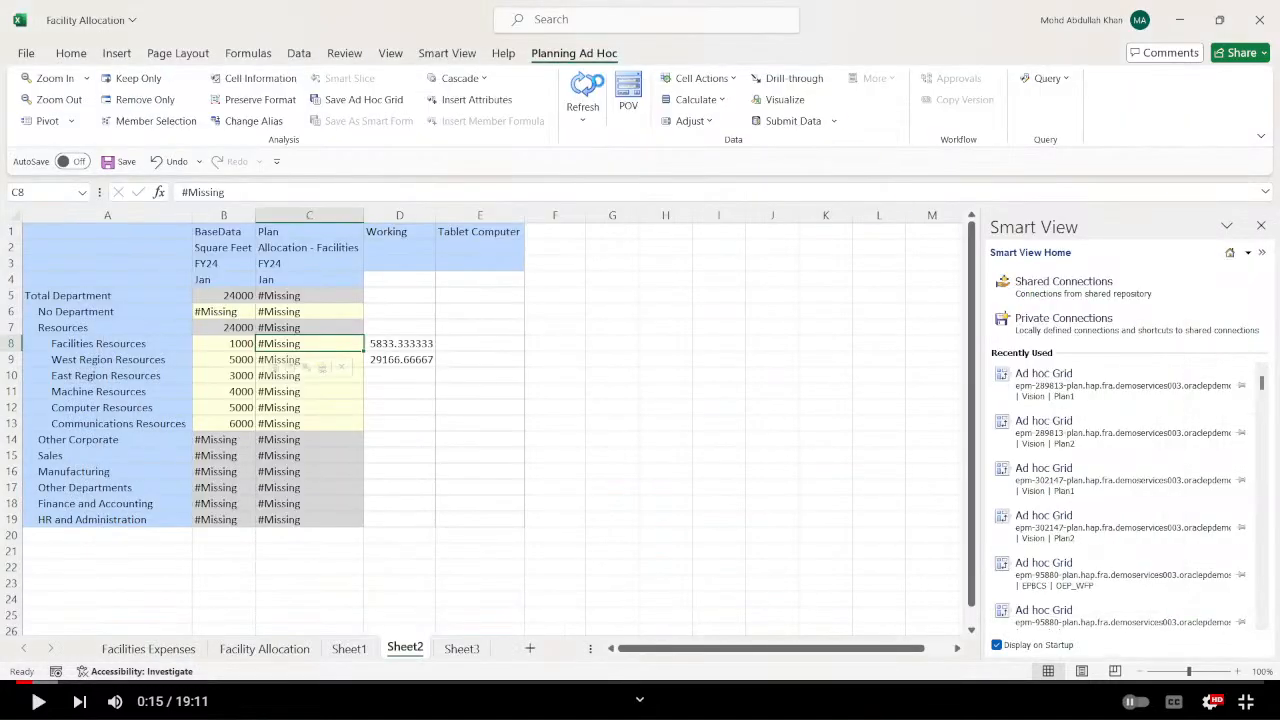
left_click(587, 86)
key("alt+Tab")
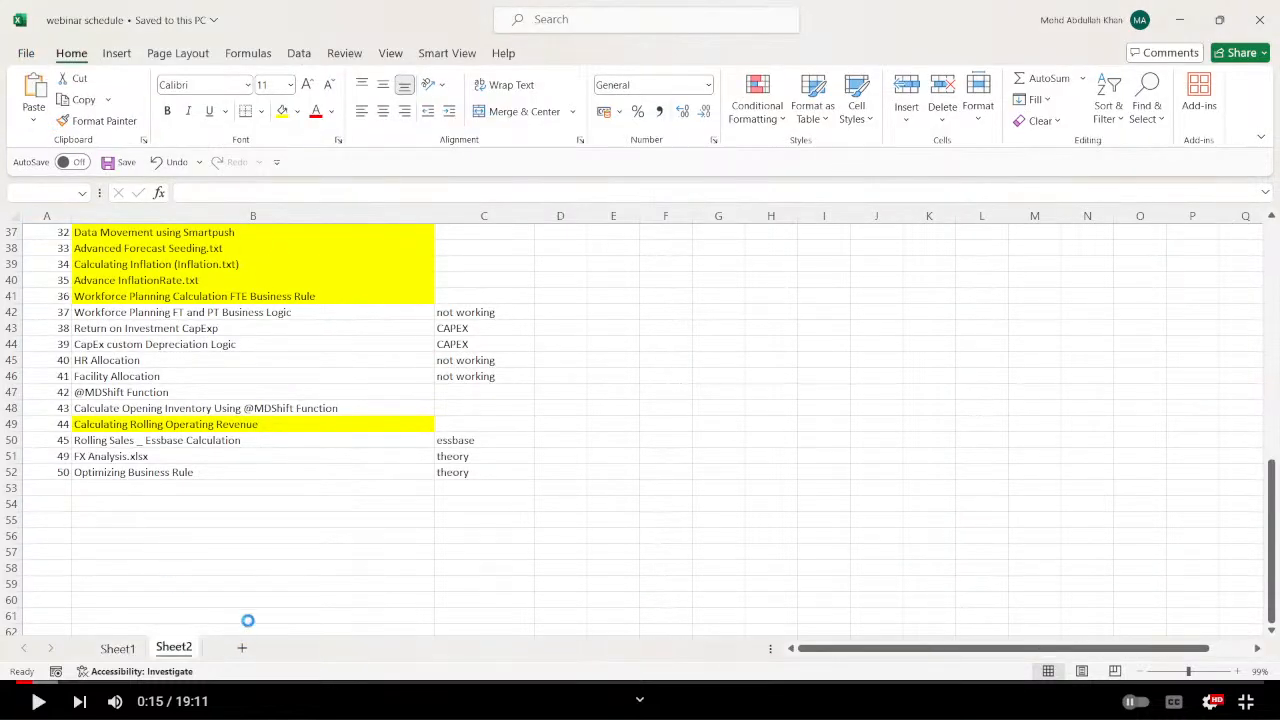
key("alt+Tab")
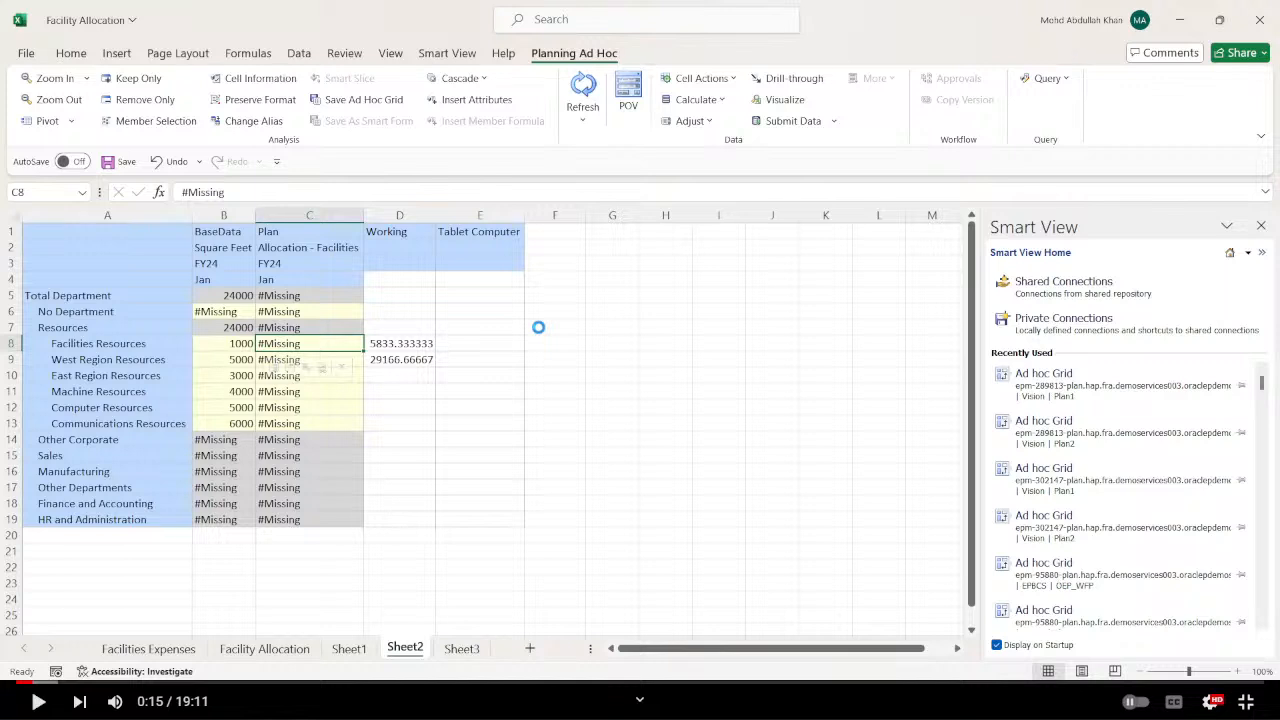
key("alt+Tab")
key("alt+Tab")
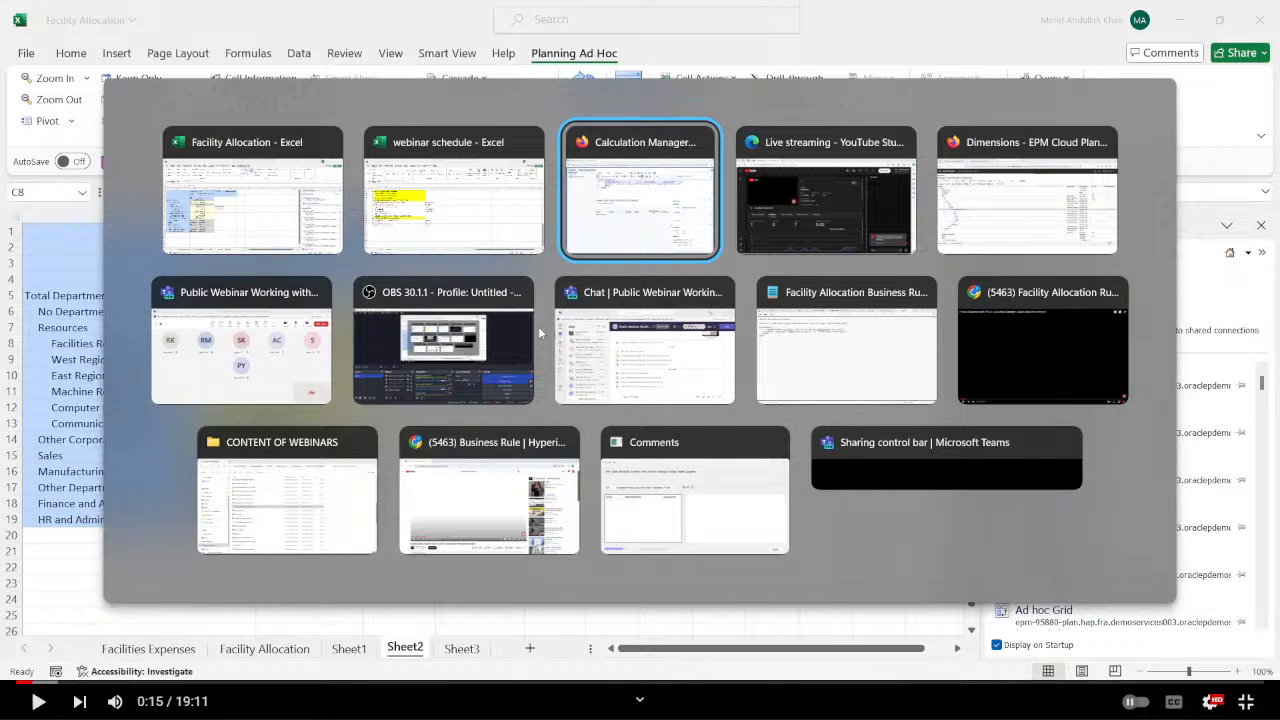
key("alt+shift+Tab")
key("Escape")
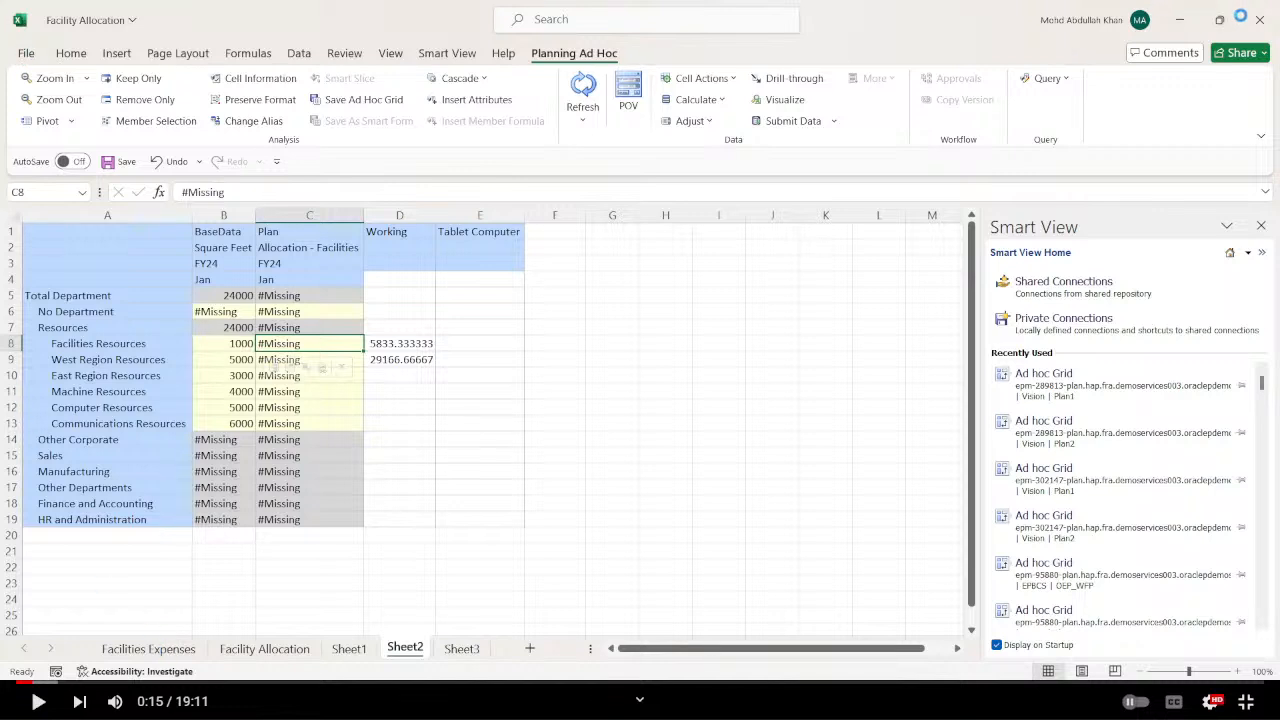
key("alt+Tab")
key("alt+Tab")
key("alt+Tab")
key("alt+Tab")
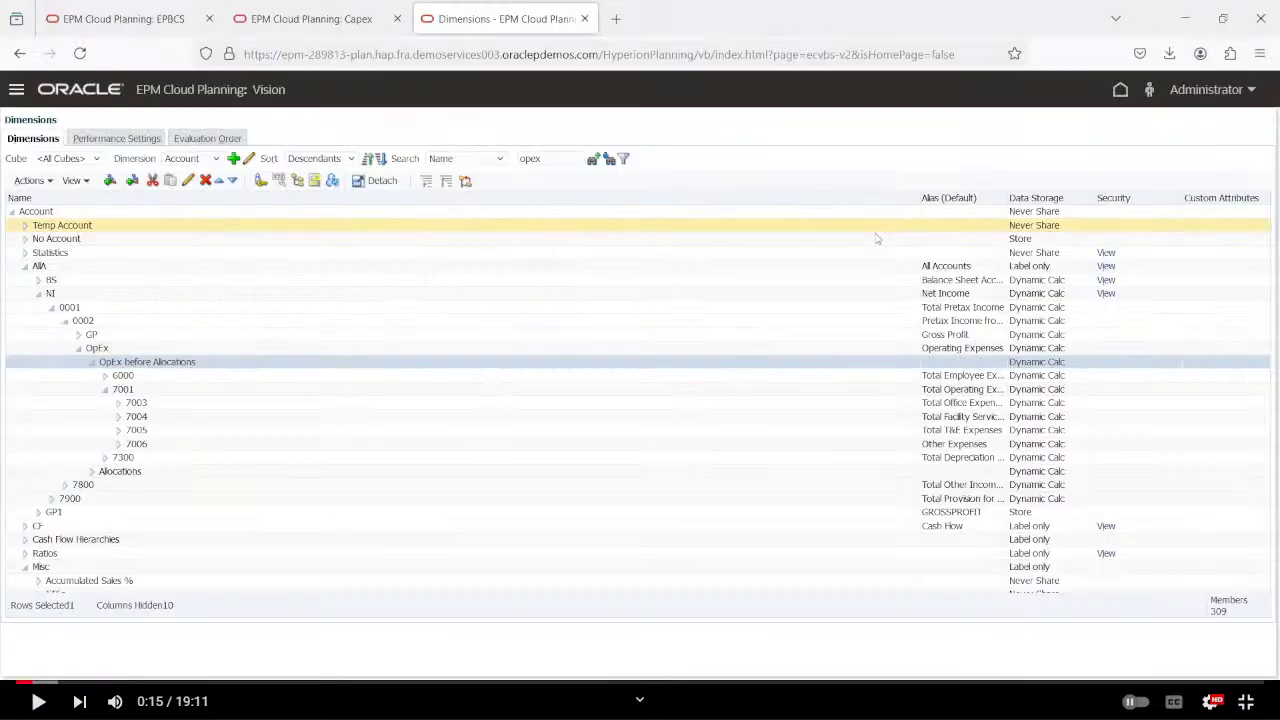
key("super+d")
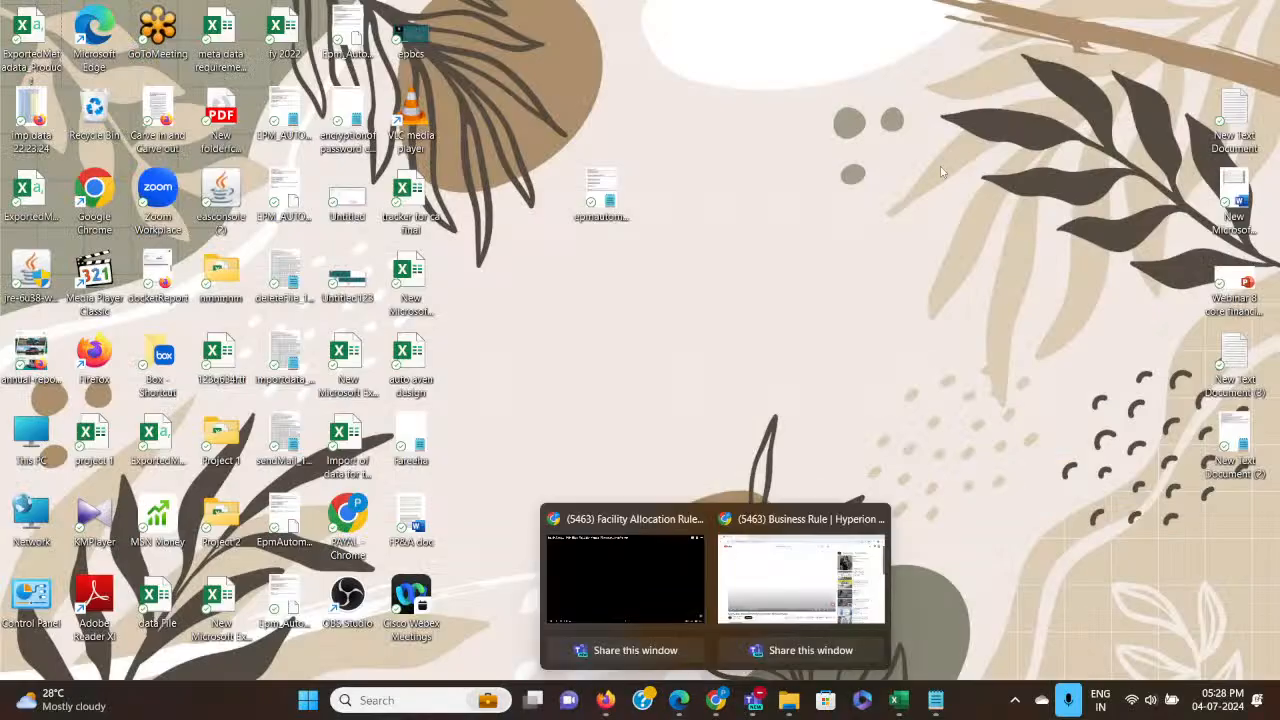
left_click(386, 700)
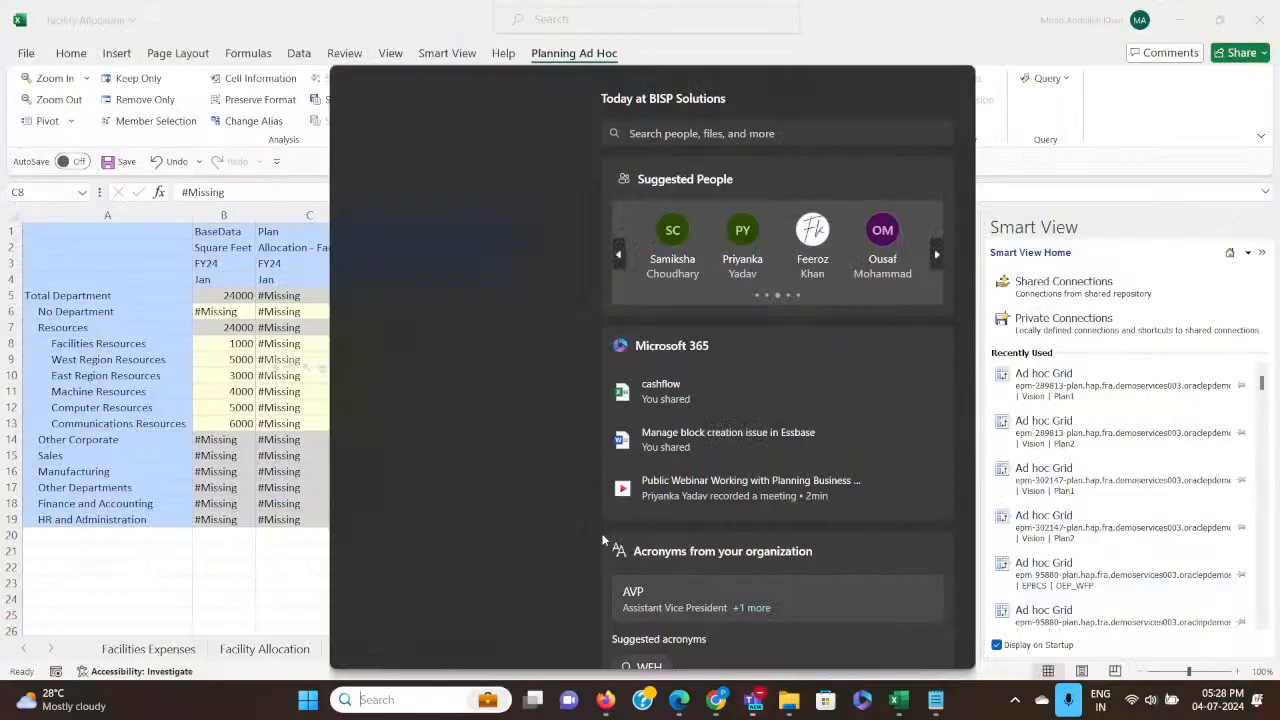
left_click(97, 575)
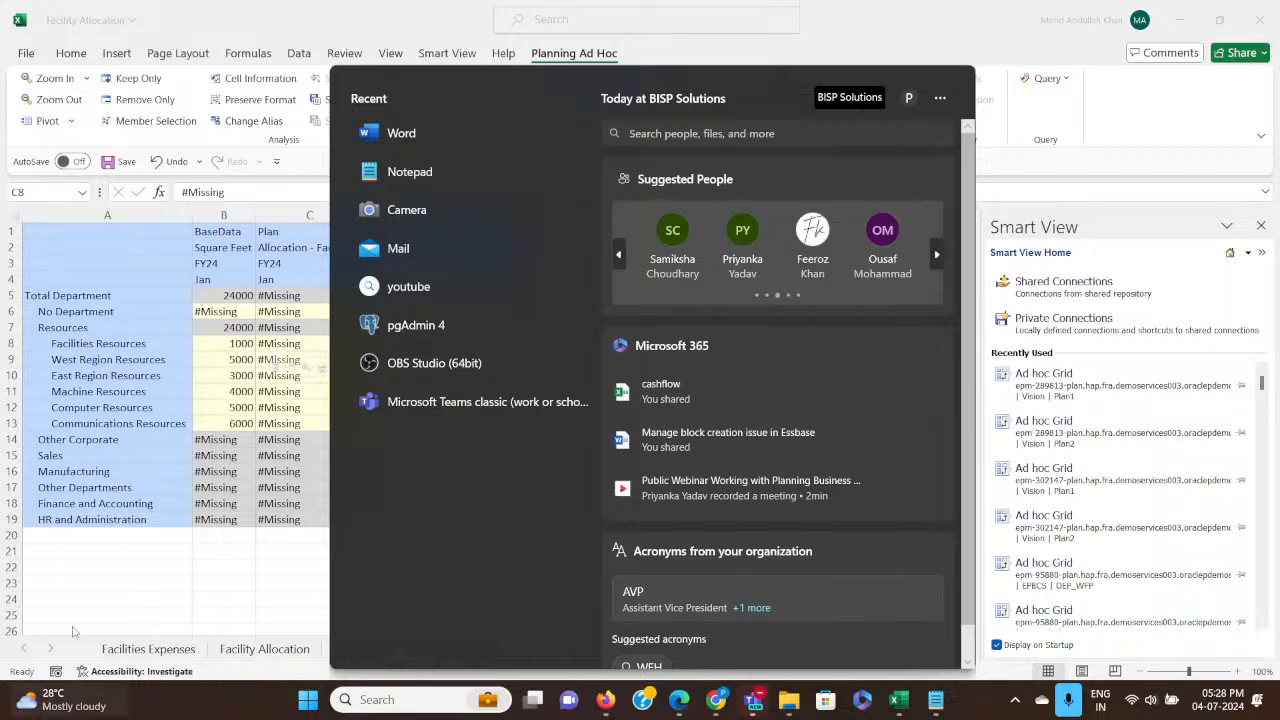
left_click(55, 700)
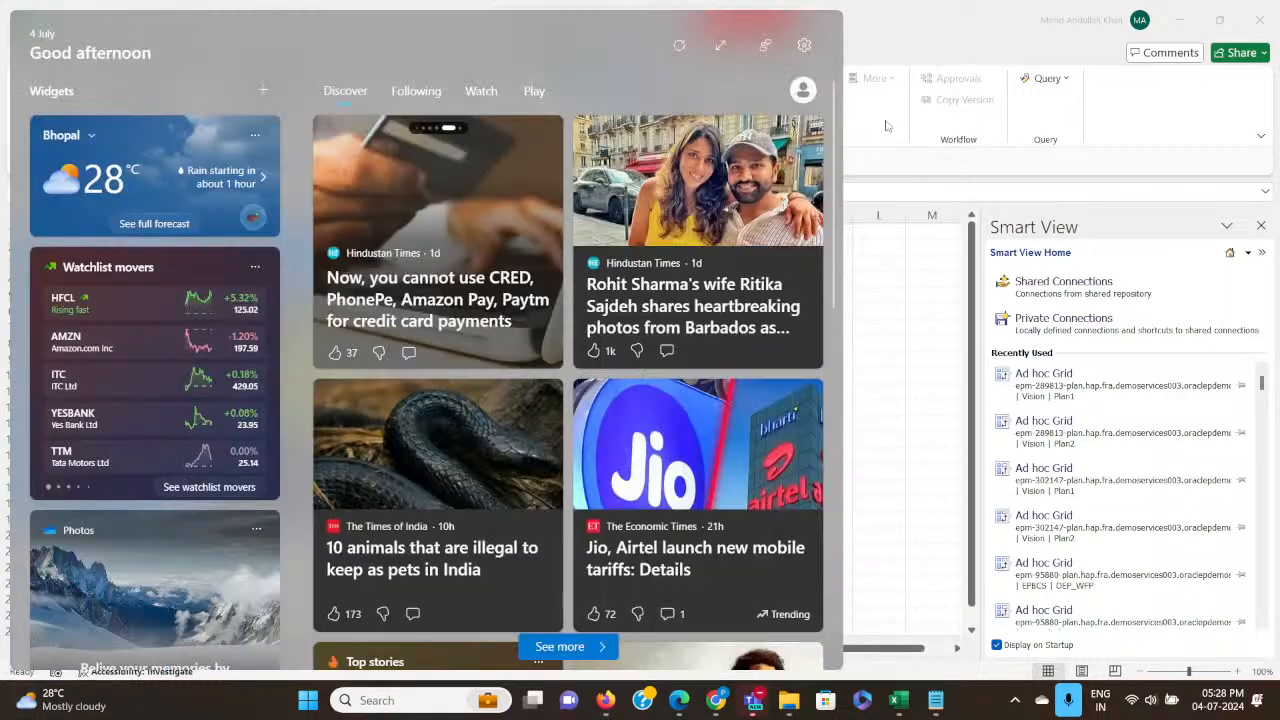
left_click(937, 33)
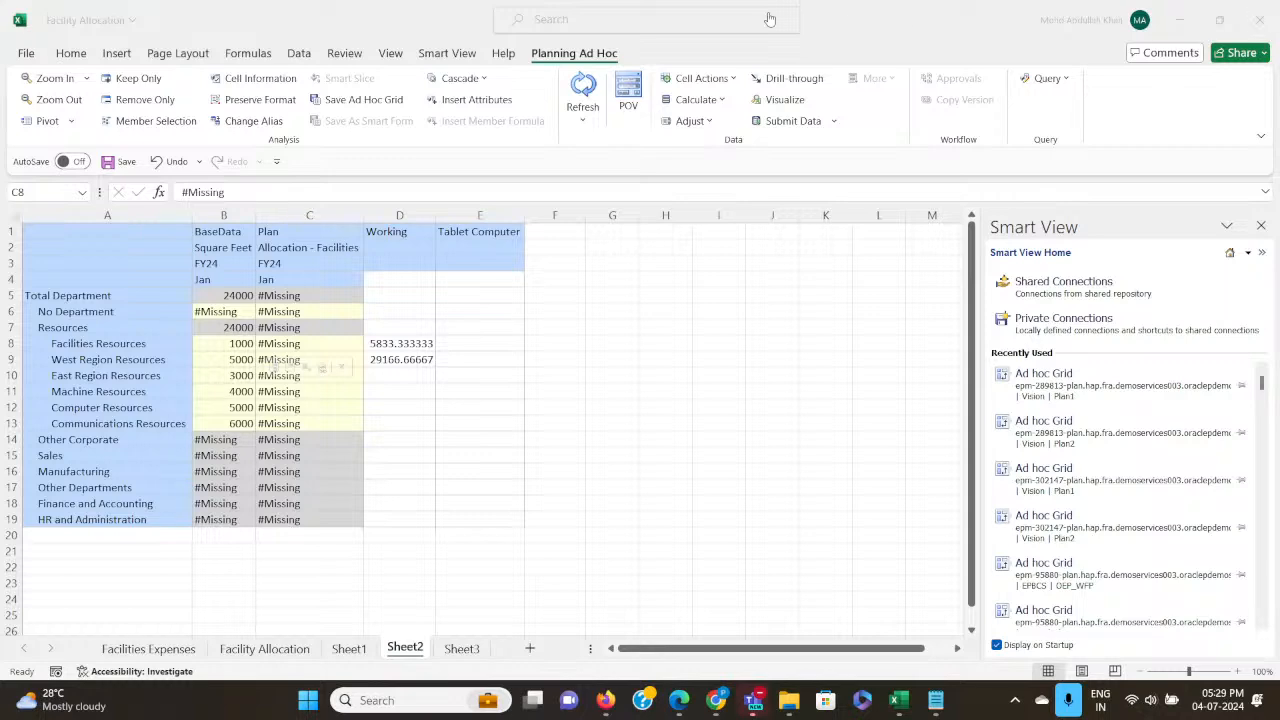
key("alt+Tab")
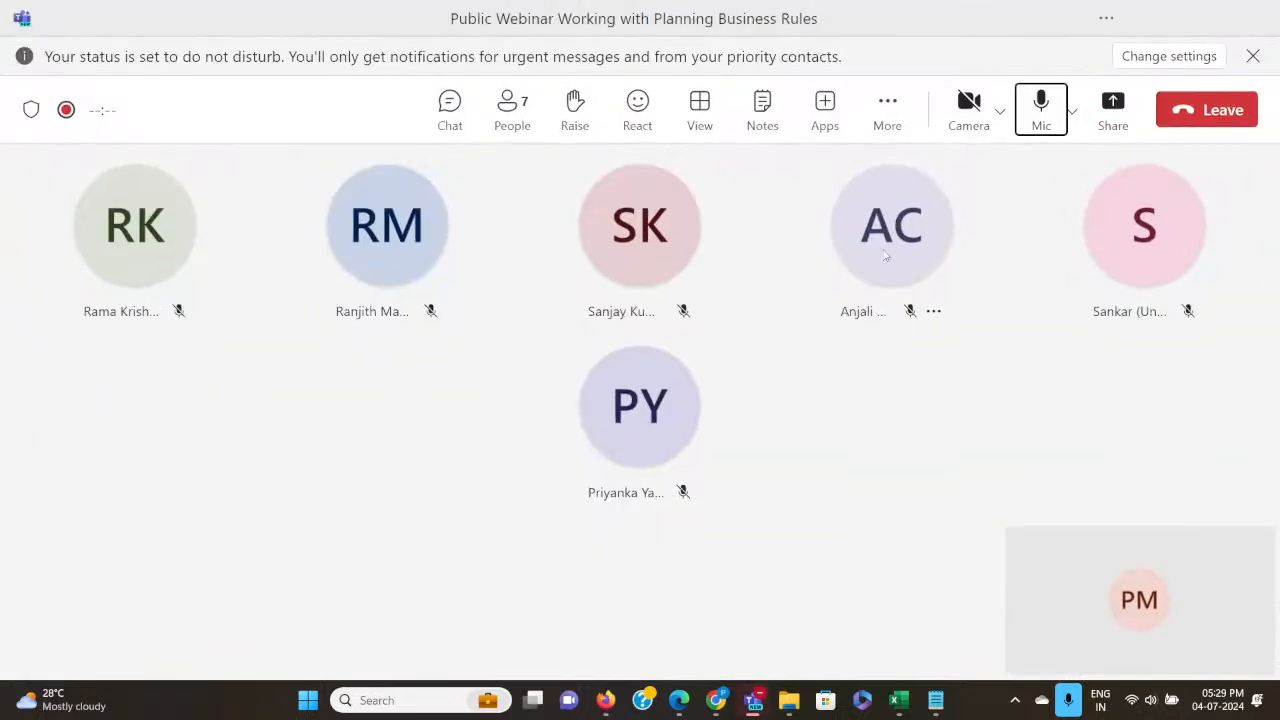
left_click(884, 256)
key("alt+Tab")
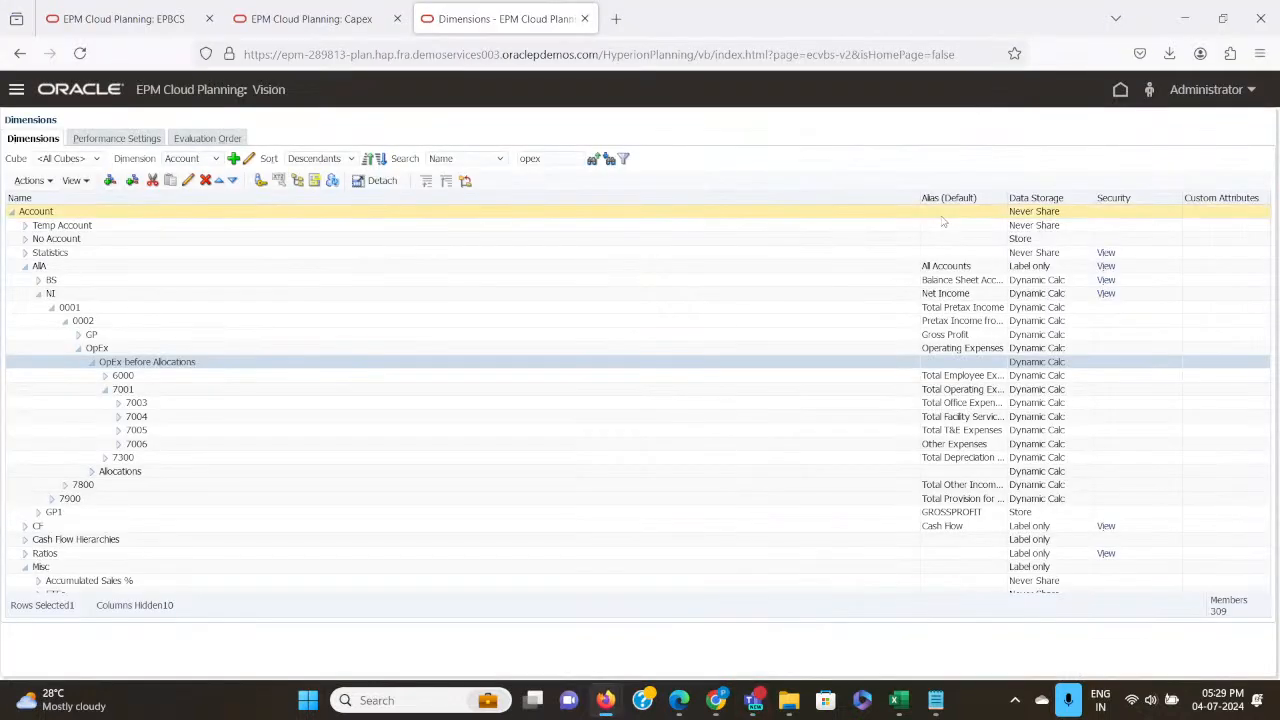
key("alt+Tab")
key("alt+Tab")
key("alt+Tab")
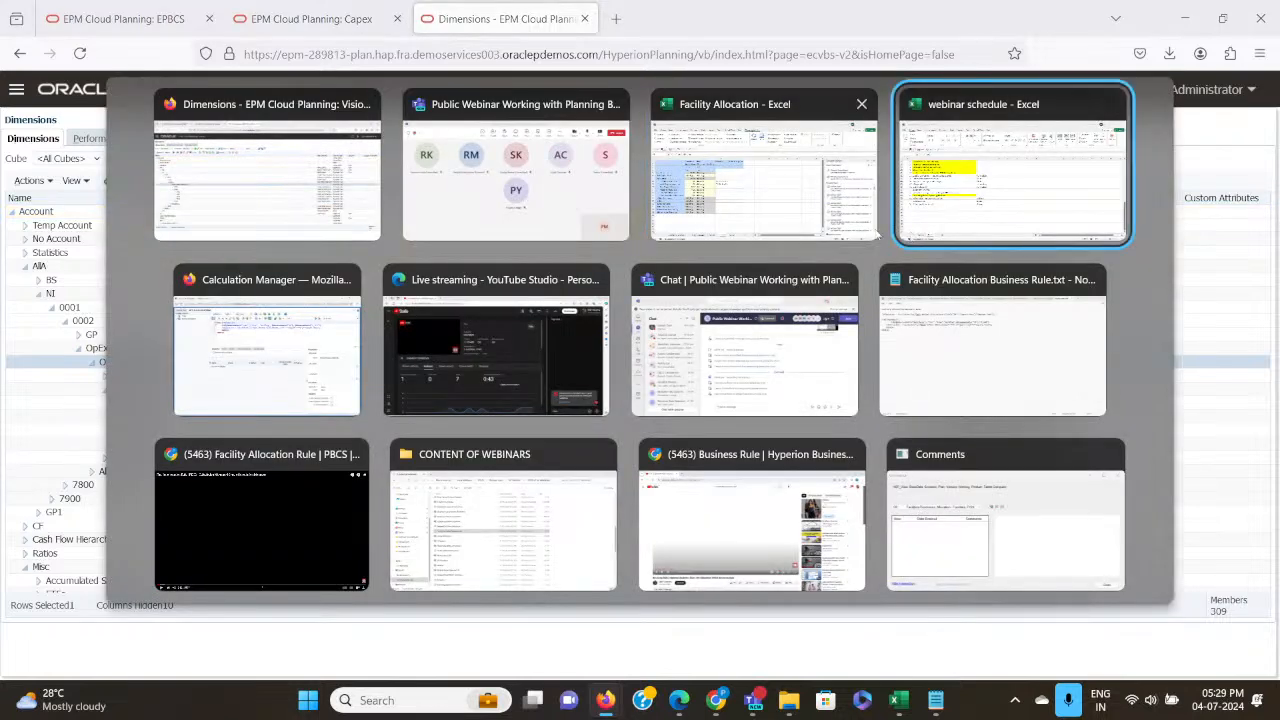
left_click(874, 229)
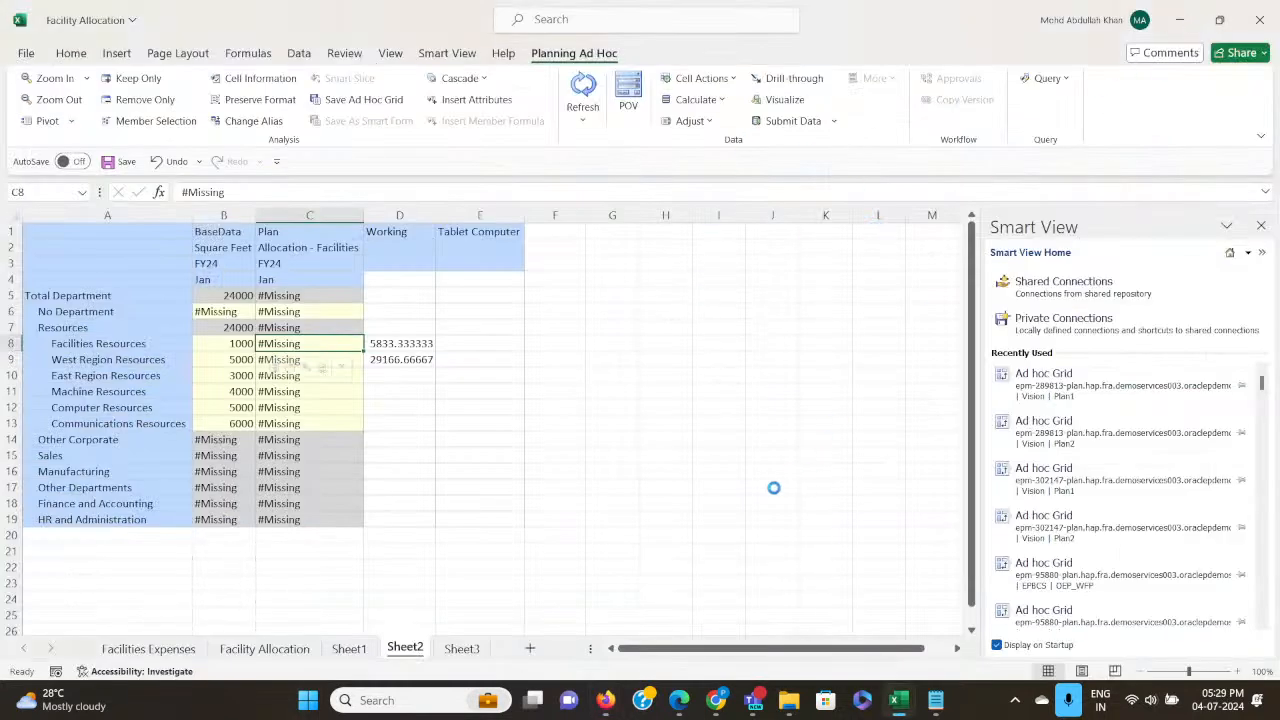
key("alt+Tab")
key("alt+Tab")
key("alt+Tab")
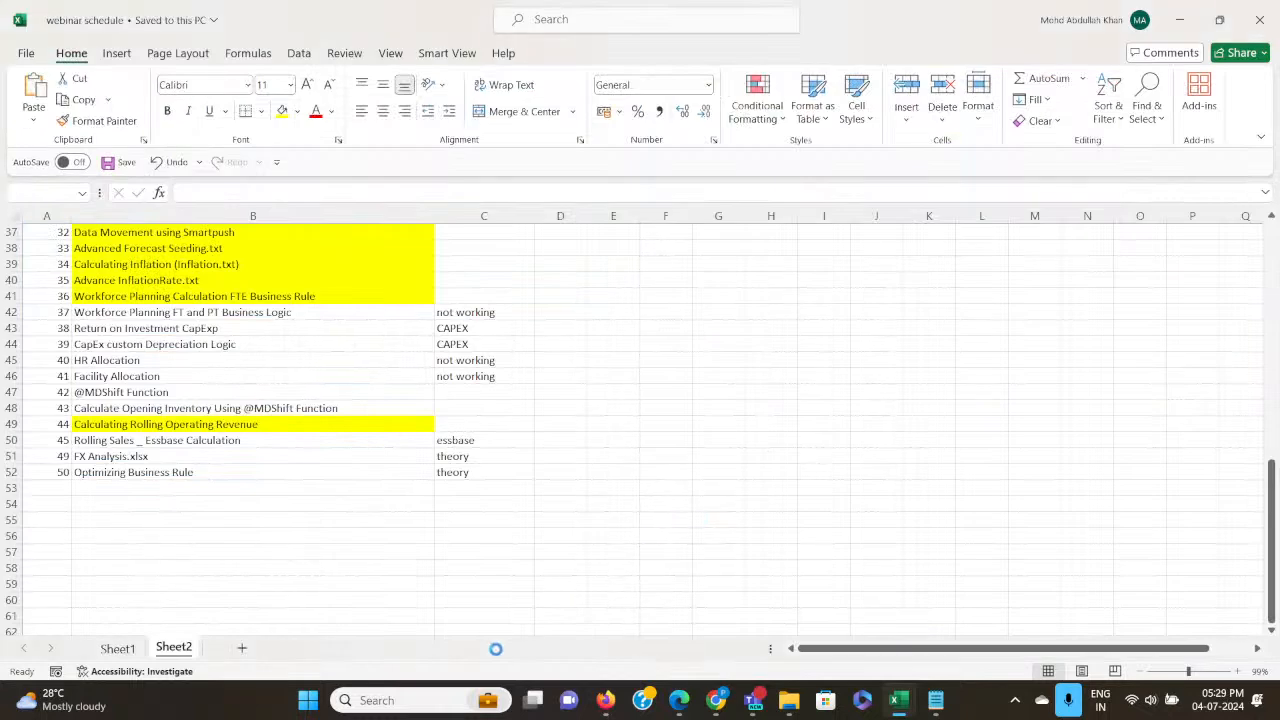
Try to start Excel through a Windows search while the Facility Allocation workbook is busy, and dismiss the resulting message.
left_click(406, 700)
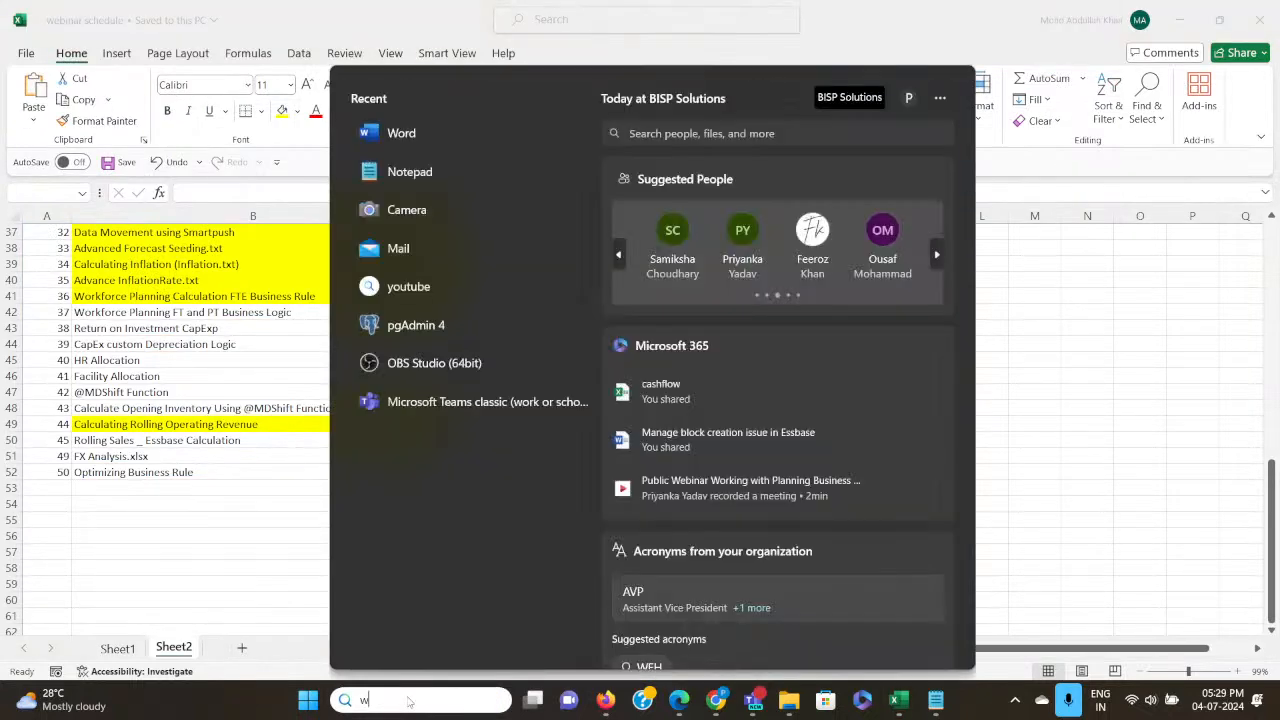
type("wo")
key("BackSpace")
key("BackSpace")
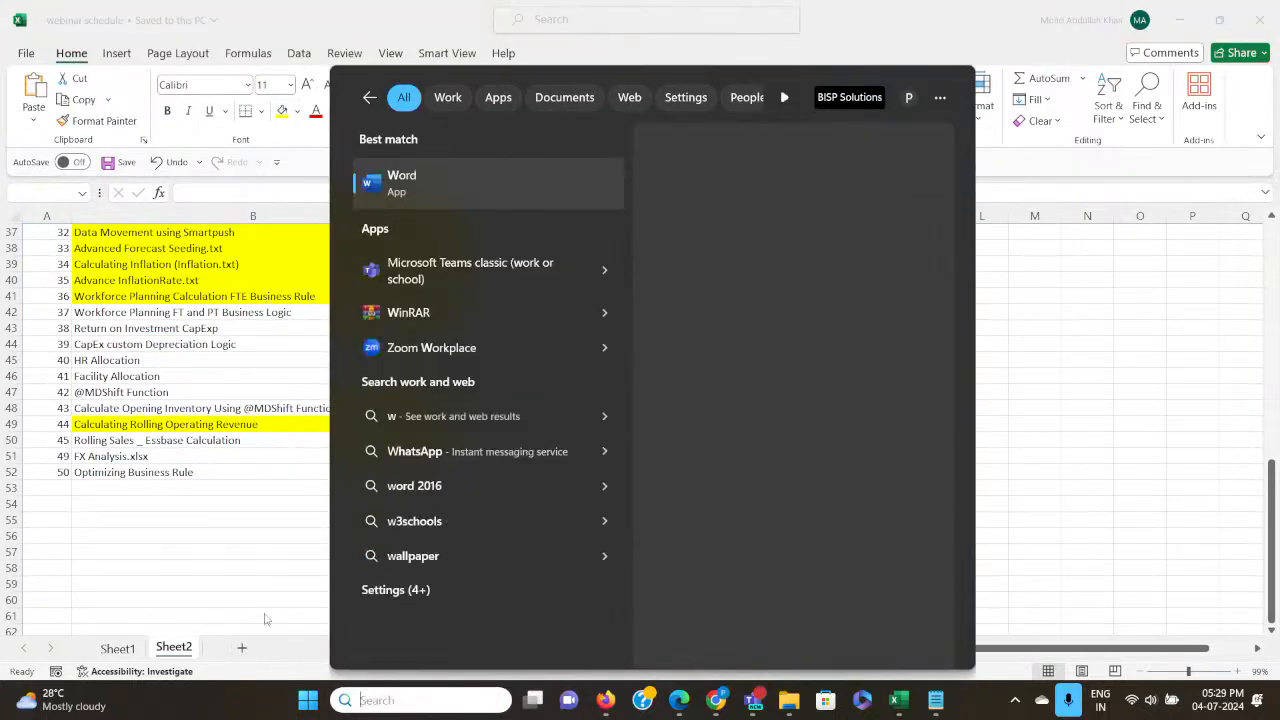
type("exce")
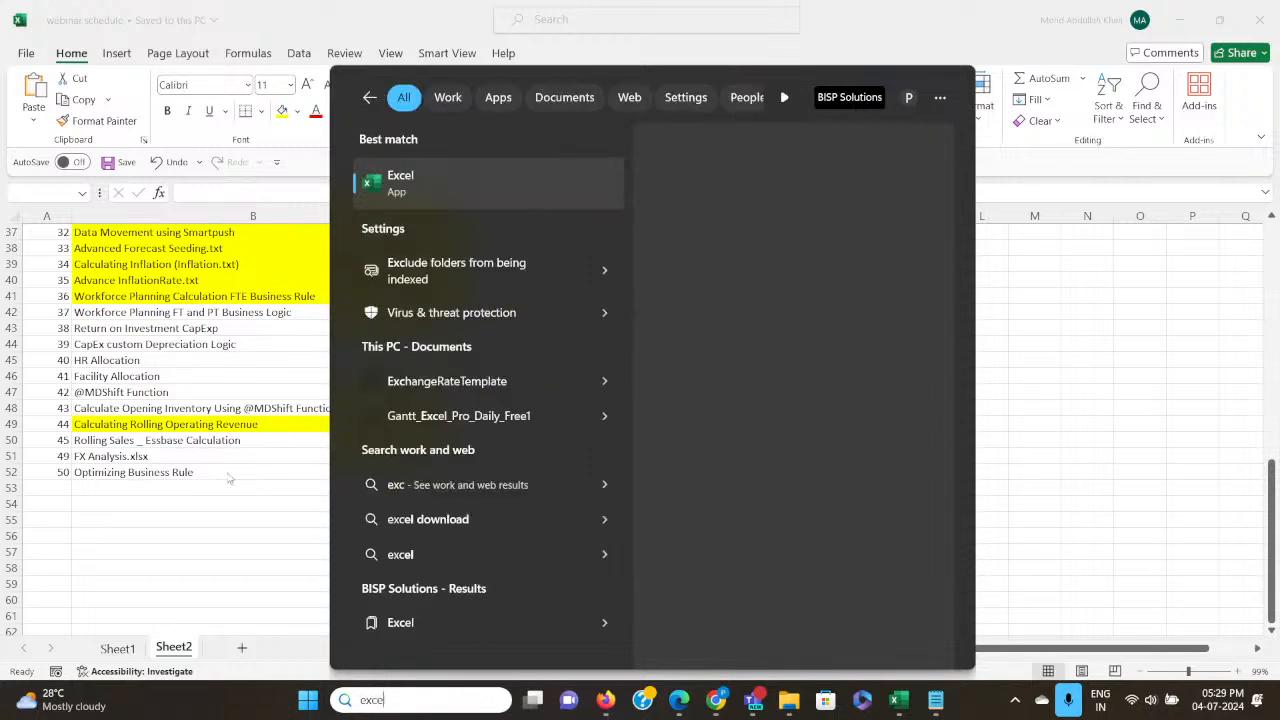
left_click(428, 198)
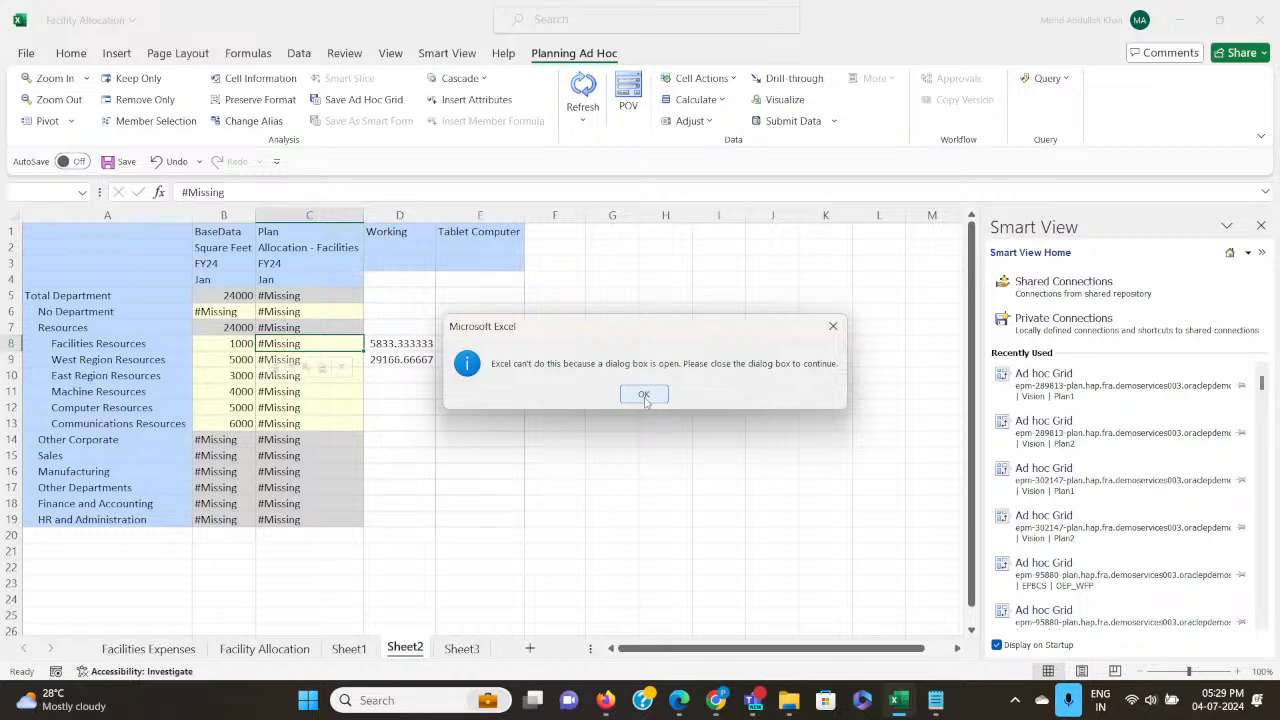
left_click(644, 394)
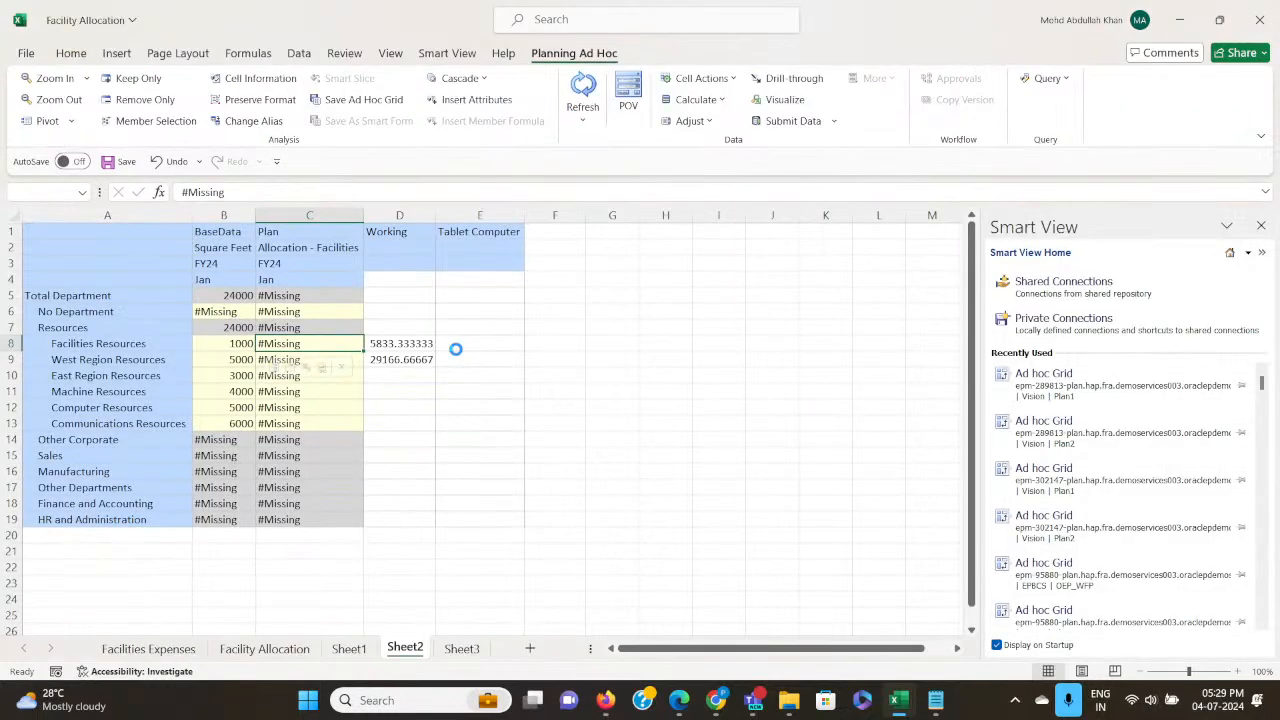
Switch to the Teams webinar meeting and start sharing the screen.
key("alt+Tab")
key("alt+Tab")
key("alt+Tab")
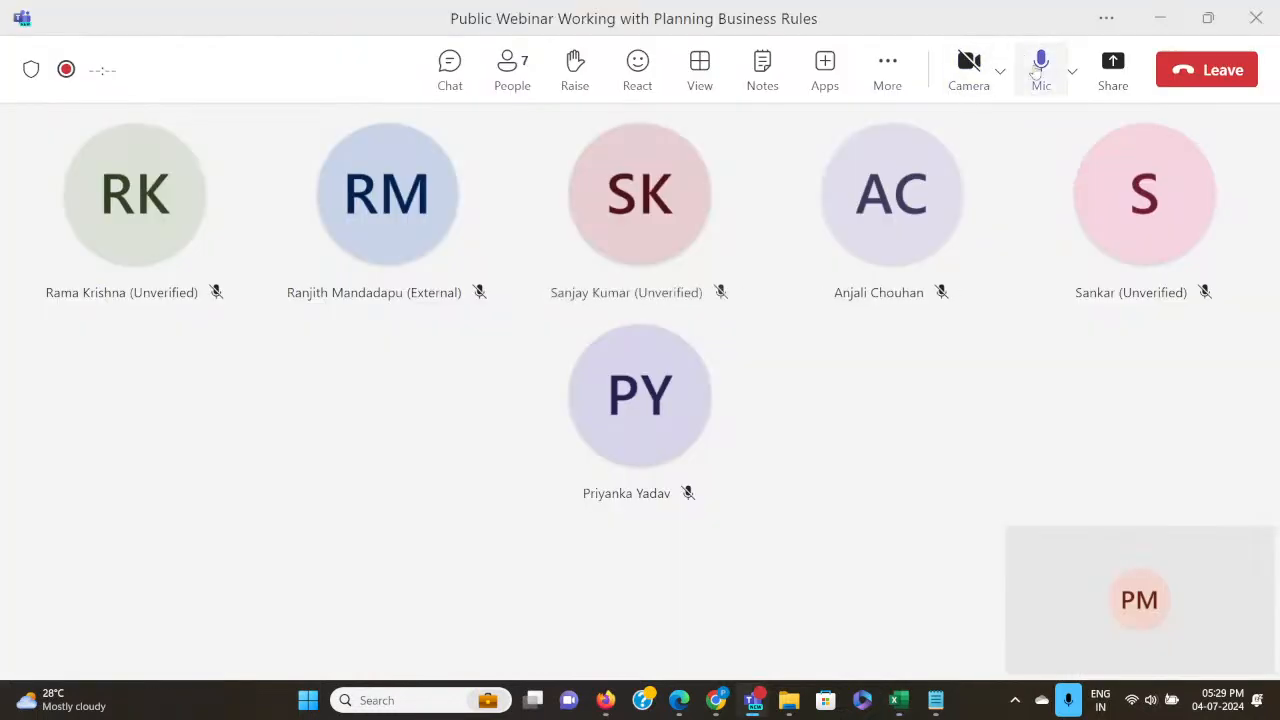
left_click(1112, 68)
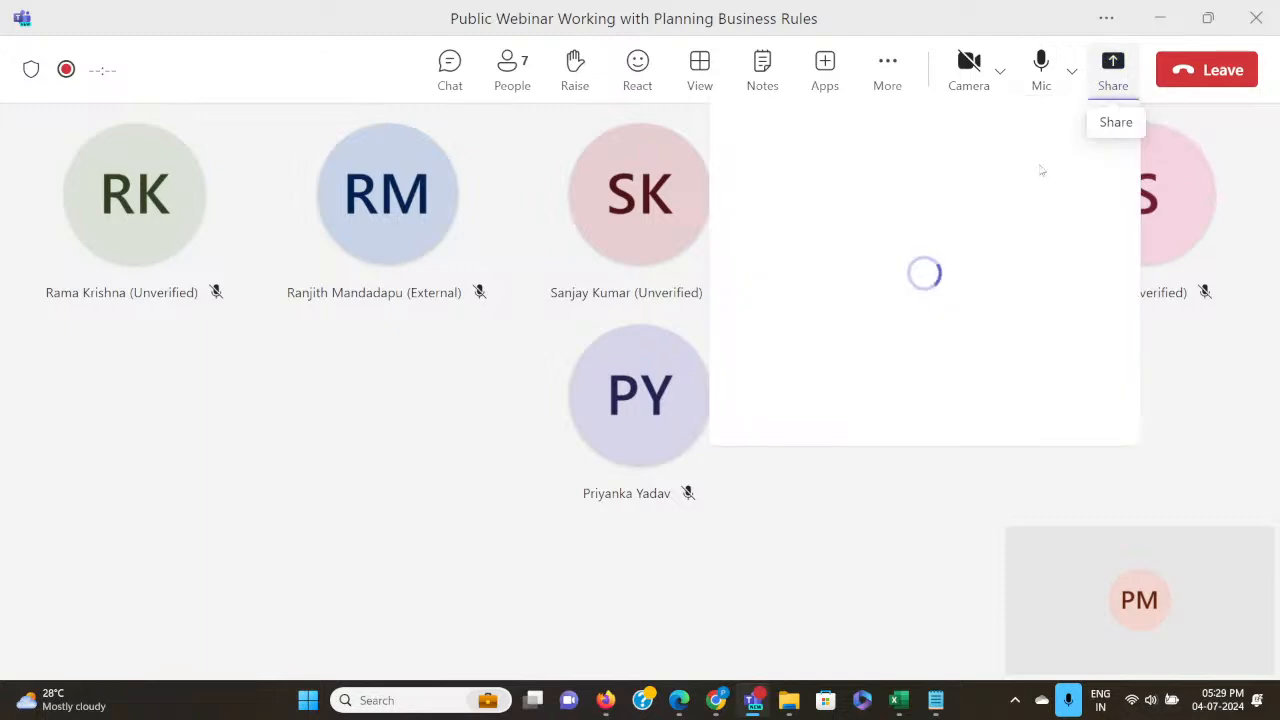
left_click(800, 346)
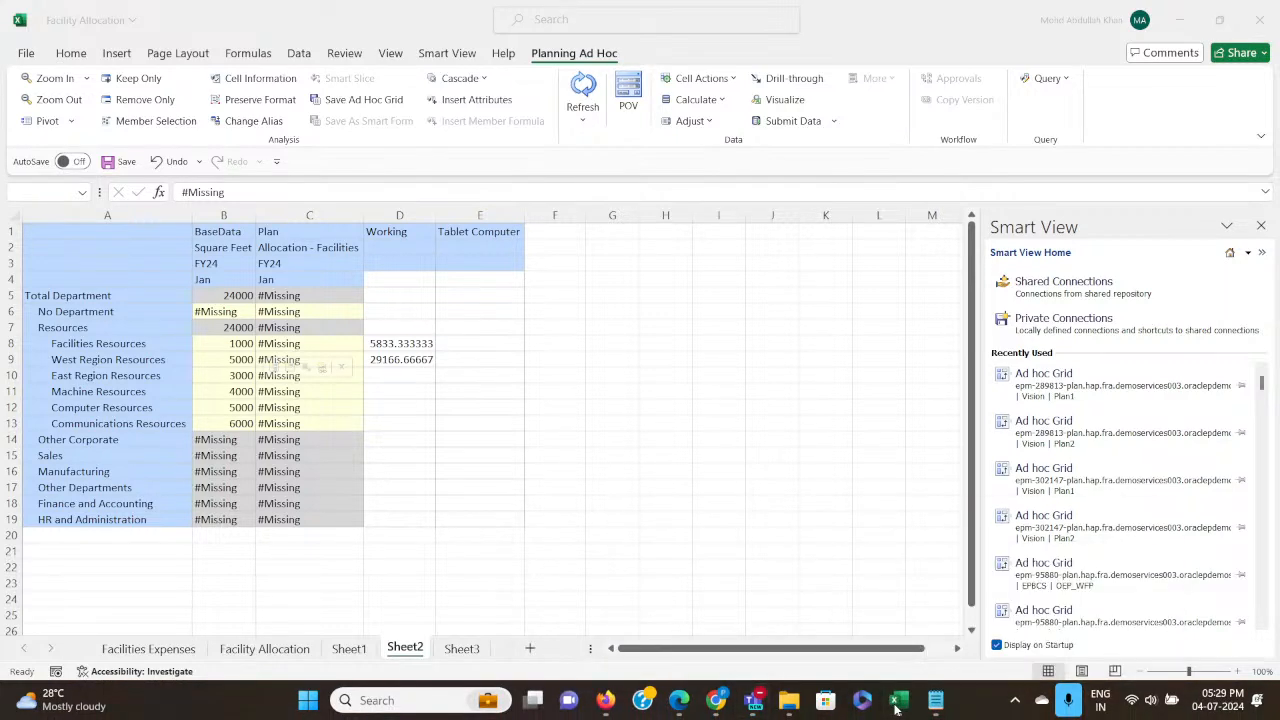
Return to the Facility Allocation workbook, try to start Excel through a Windows search, and dismiss the resulting message.
mouse_move(897, 707)
left_click(900, 570)
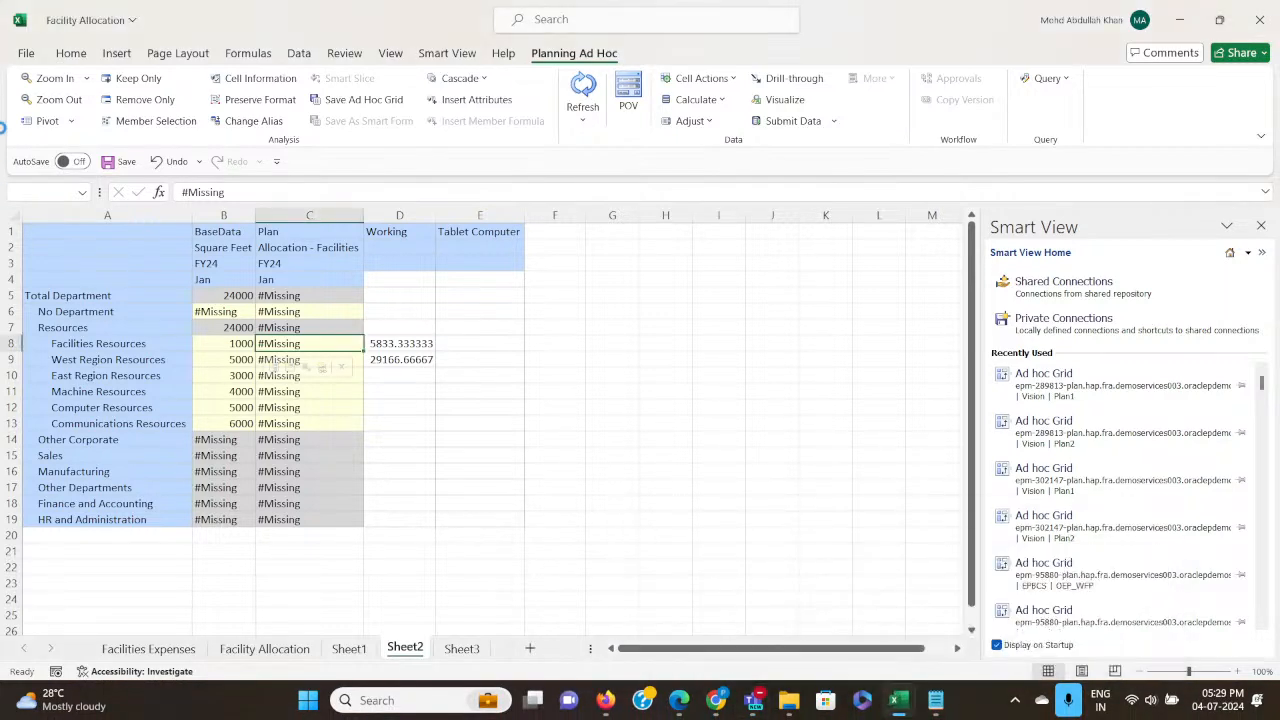
left_click(388, 702)
type("e")
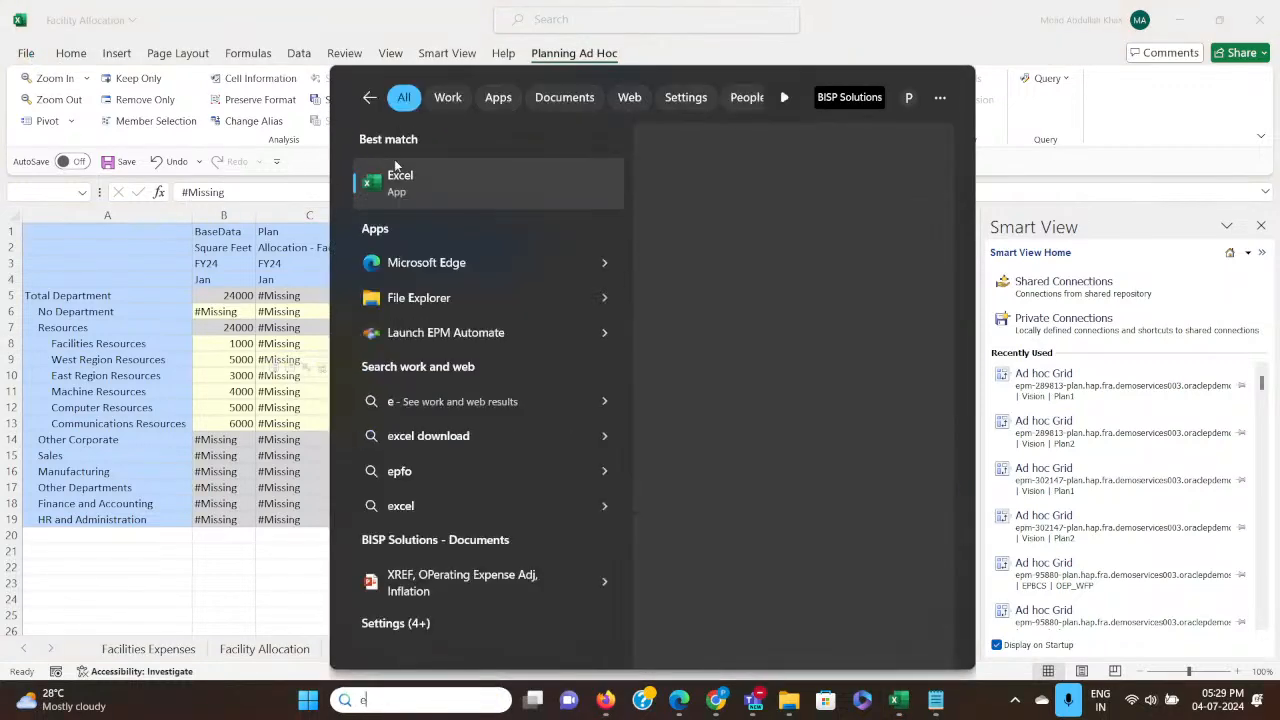
left_click(398, 180)
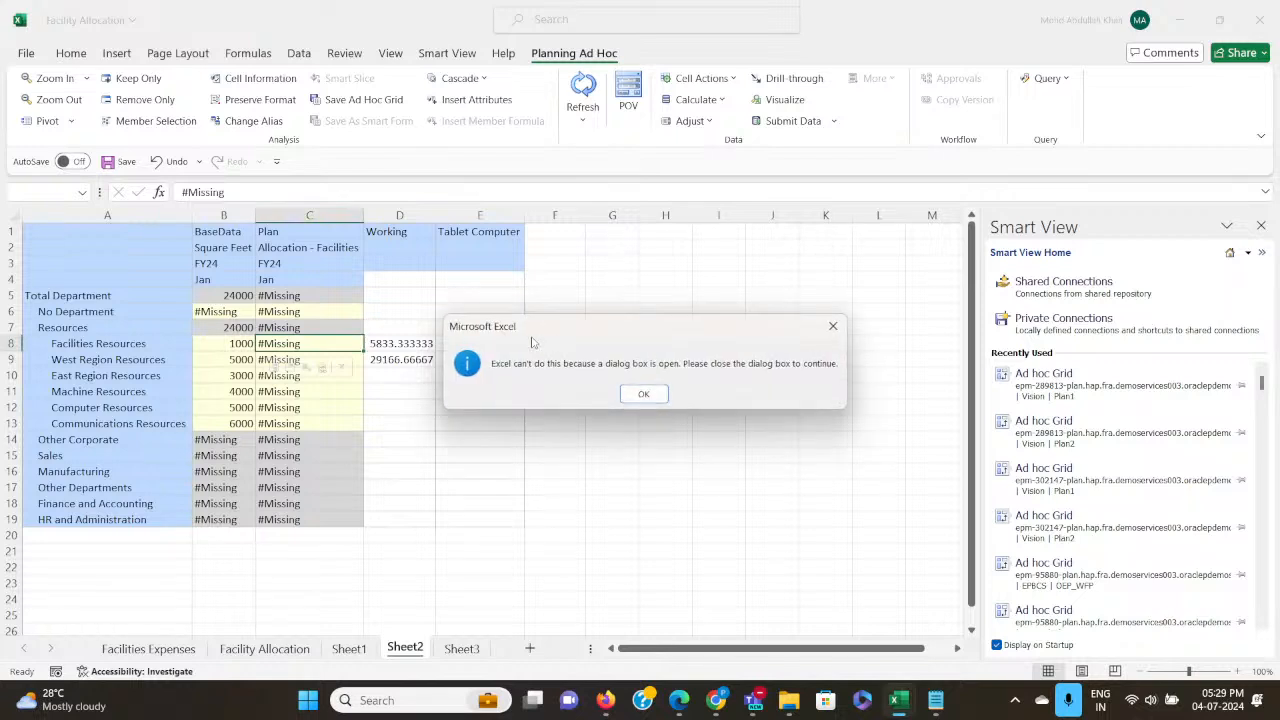
left_click(633, 393)
left_click(648, 394)
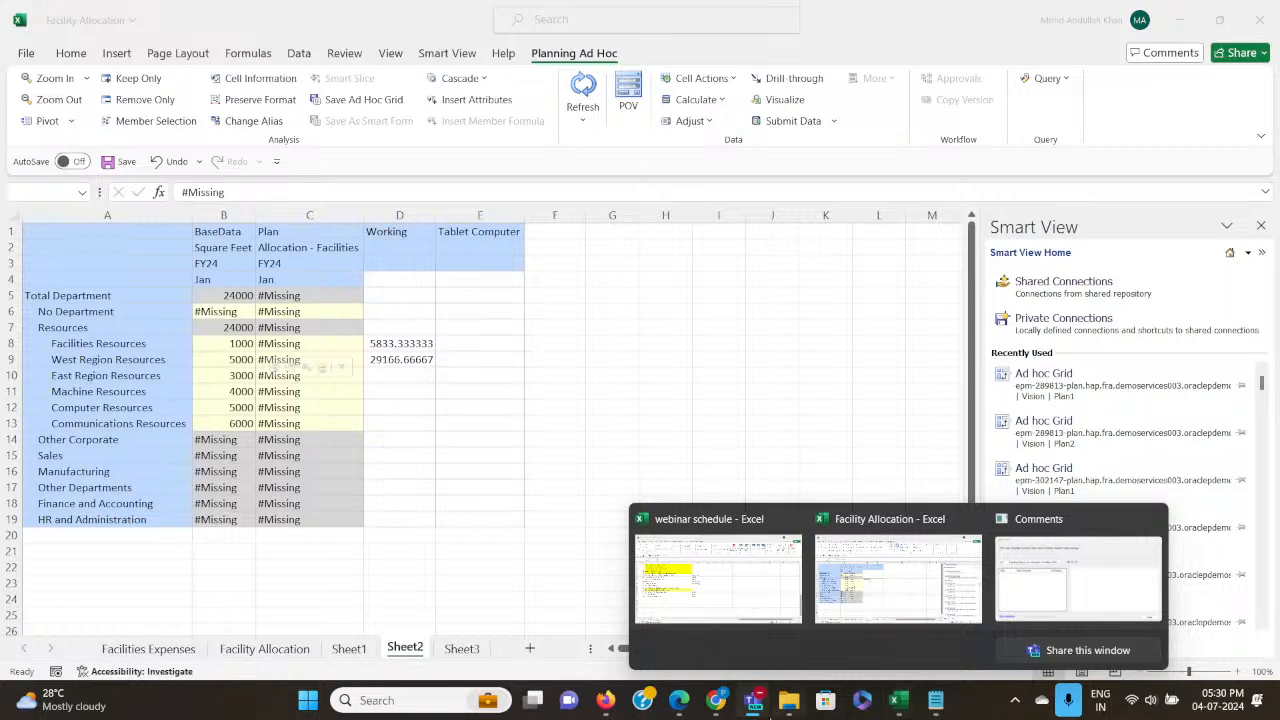
Bring the Facility Allocation workbook forward, retry launching Excel from the recent Windows search apps, and dismiss the message.
mouse_move(614, 713)
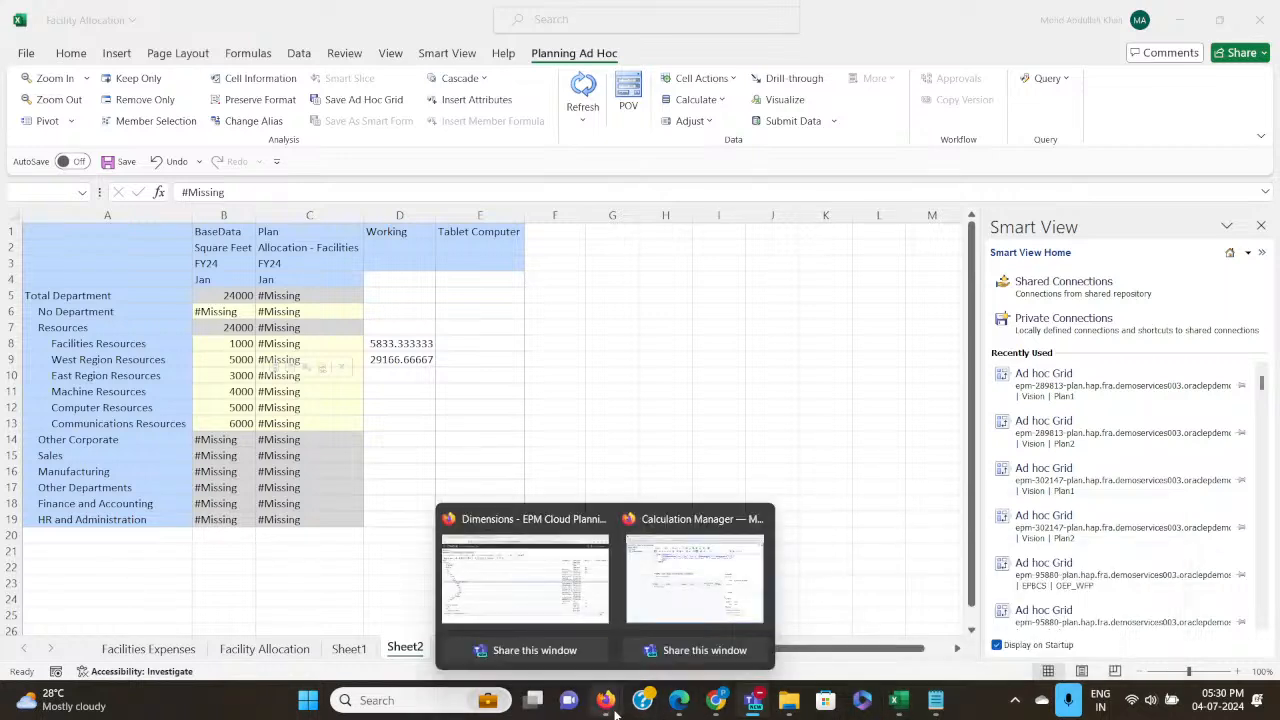
mouse_move(899, 700)
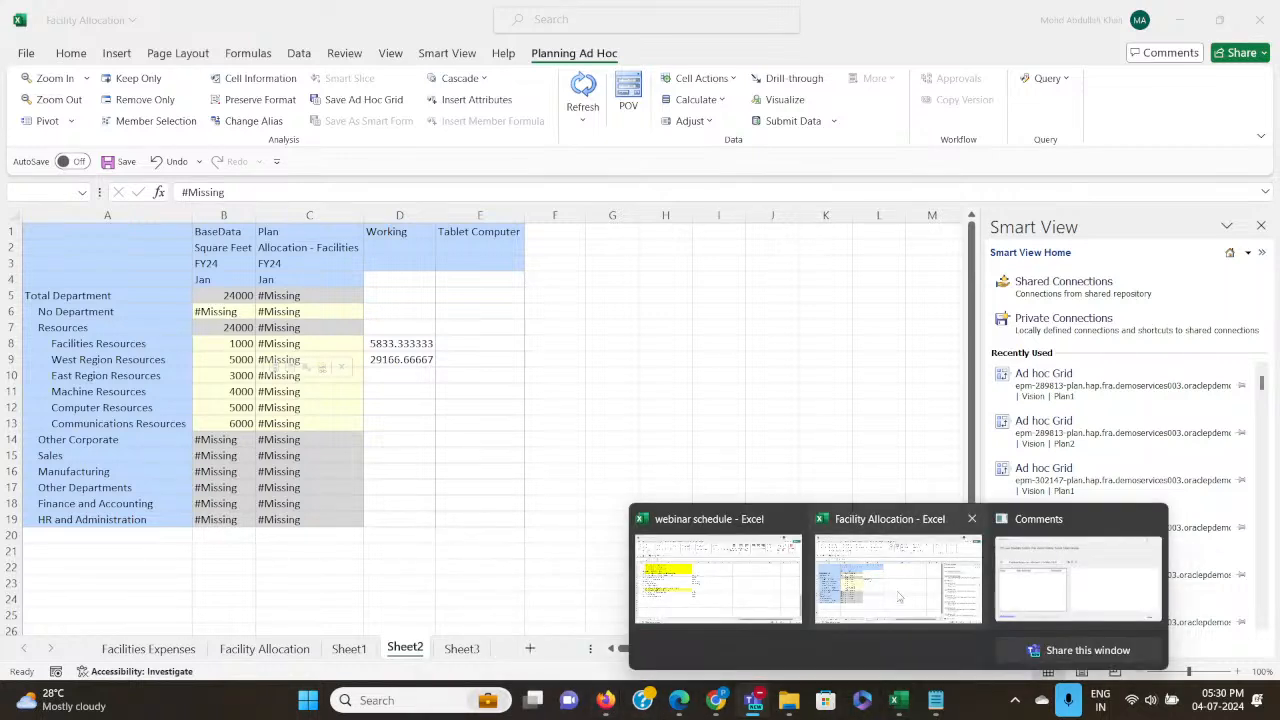
left_click(899, 598)
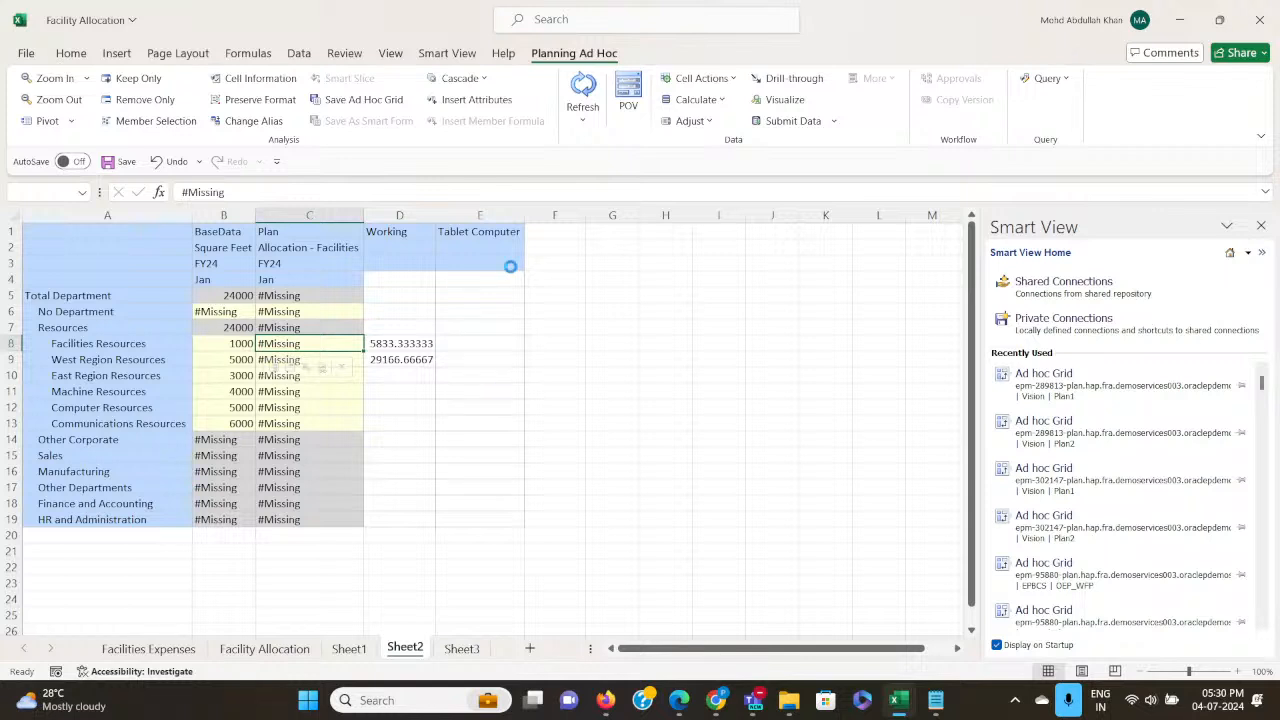
left_click(376, 701)
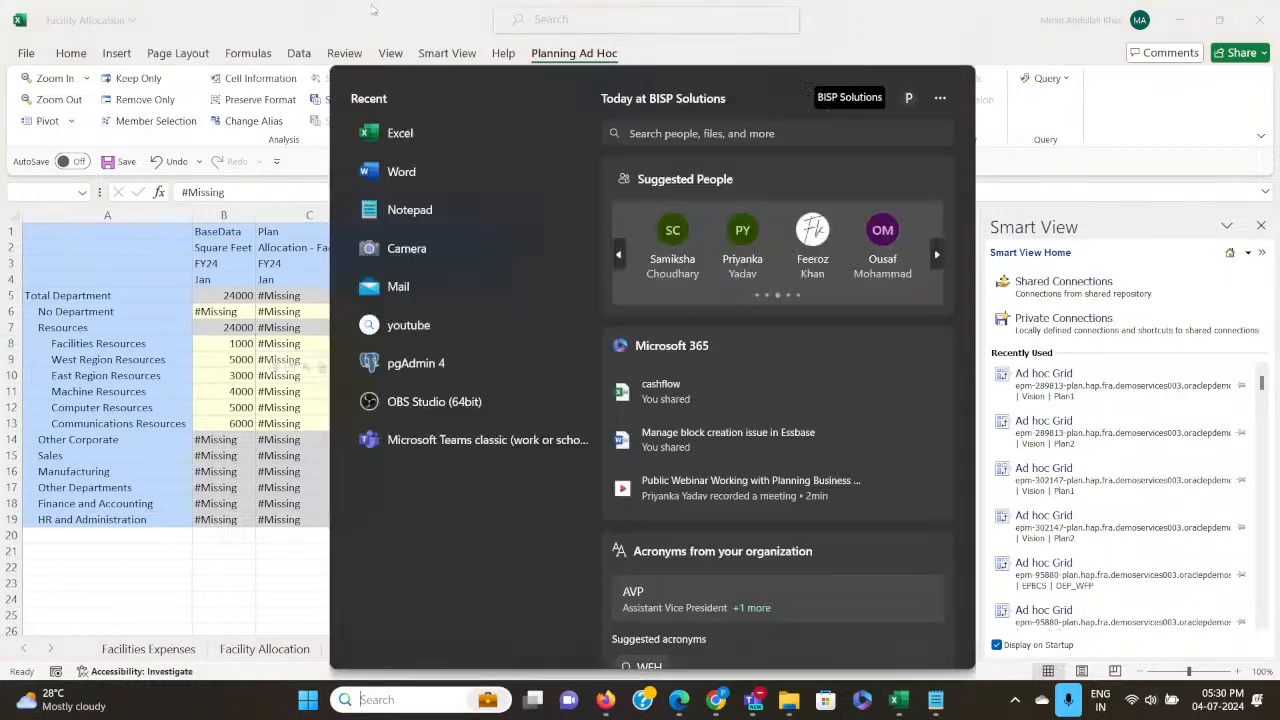
left_click(394, 132)
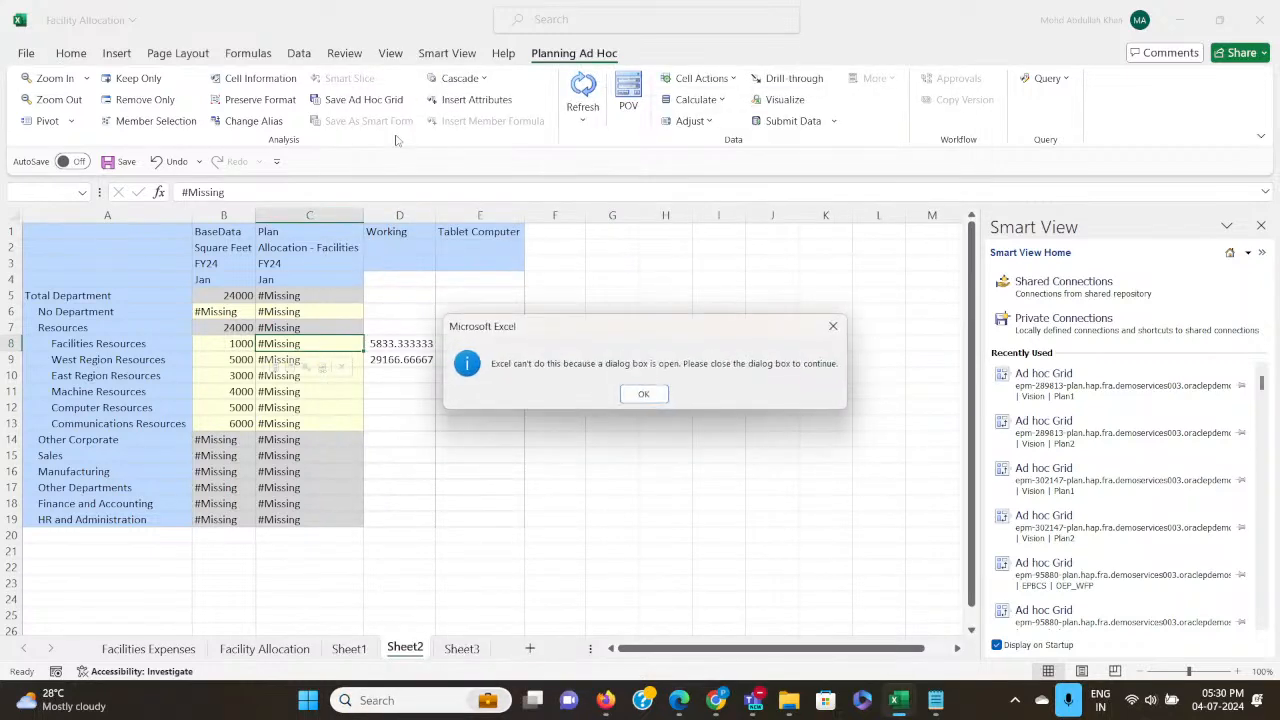
left_click(648, 395)
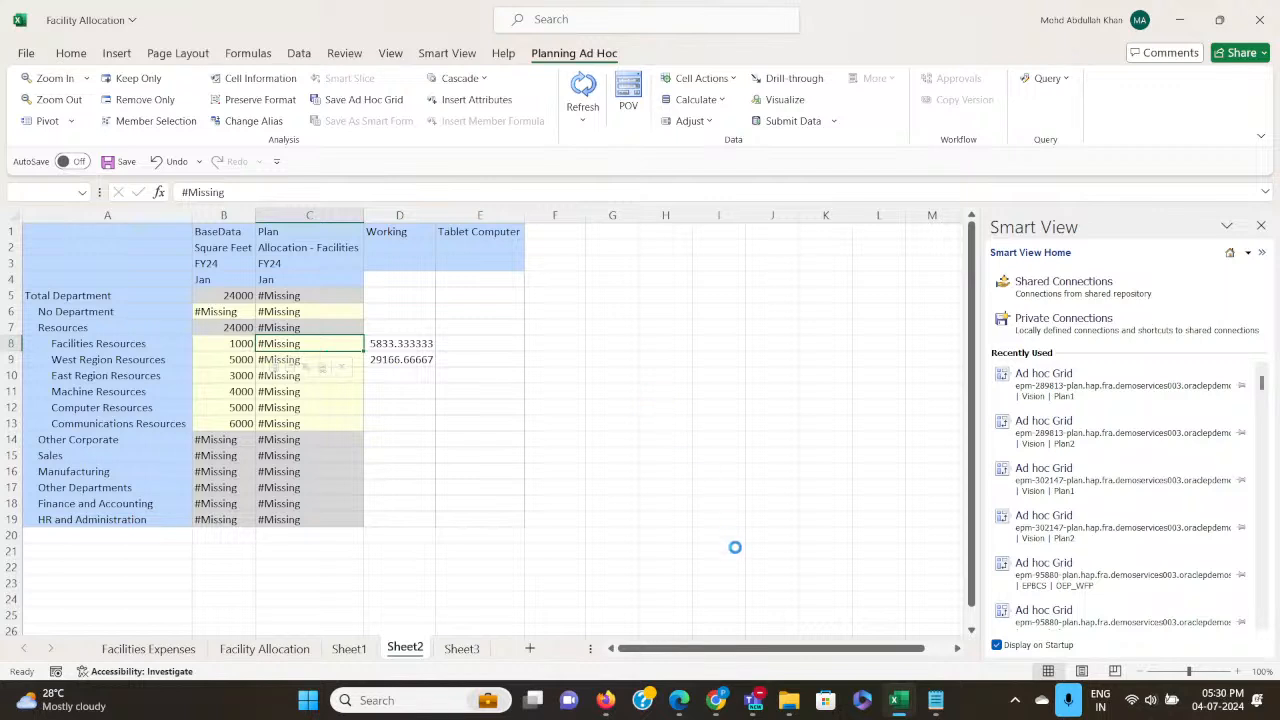
Switch to the Teams webinar meeting, try launching Excel from there through Windows search, and dismiss the message.
mouse_move(744, 708)
left_click(708, 590)
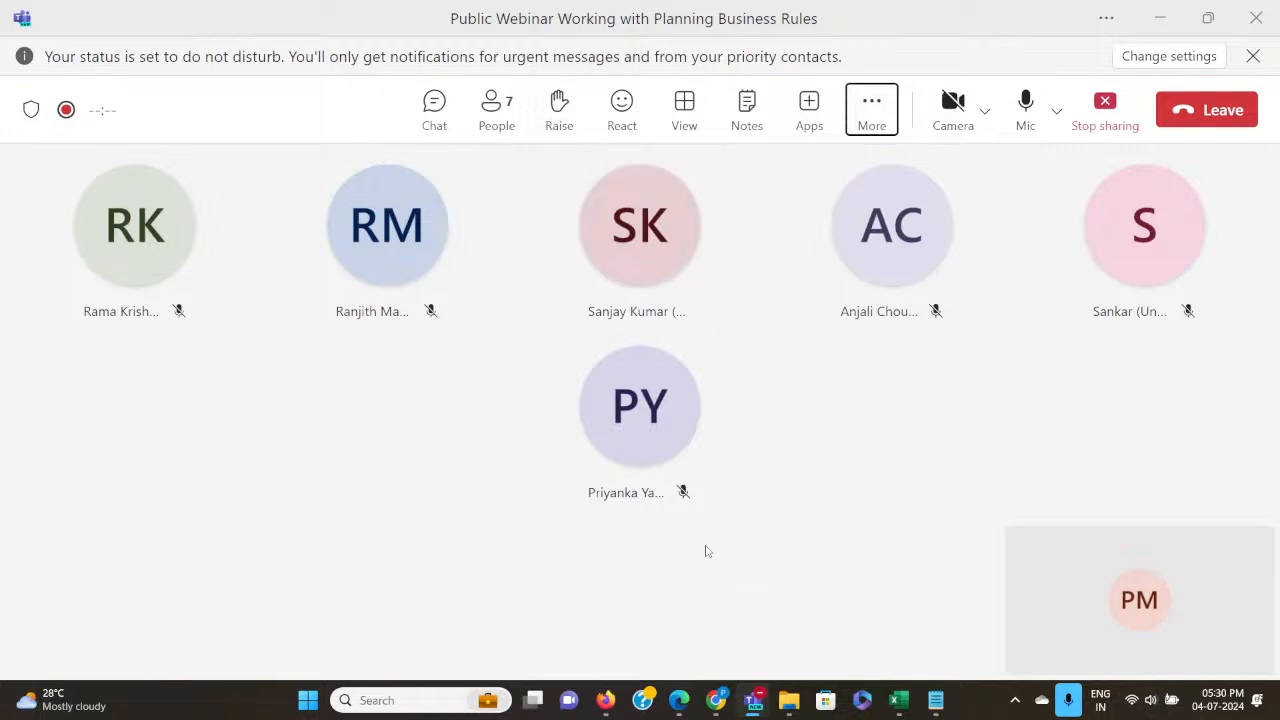
left_click(400, 700)
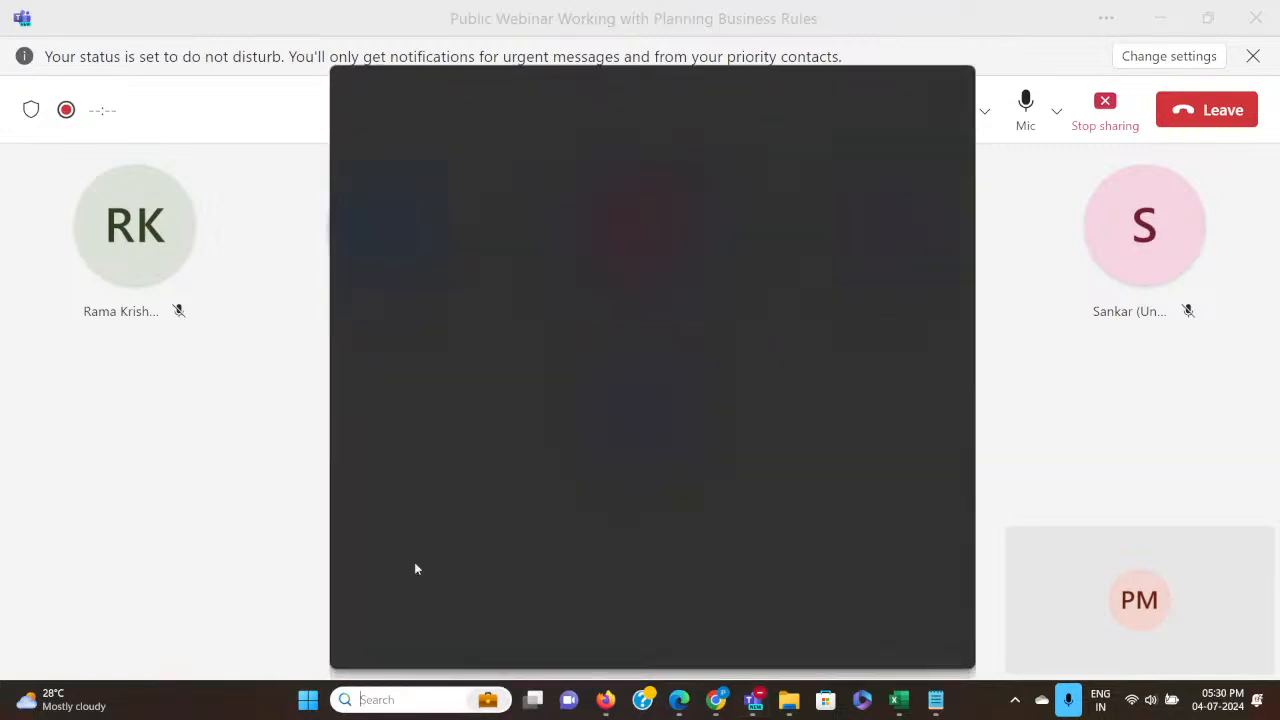
left_click(466, 130)
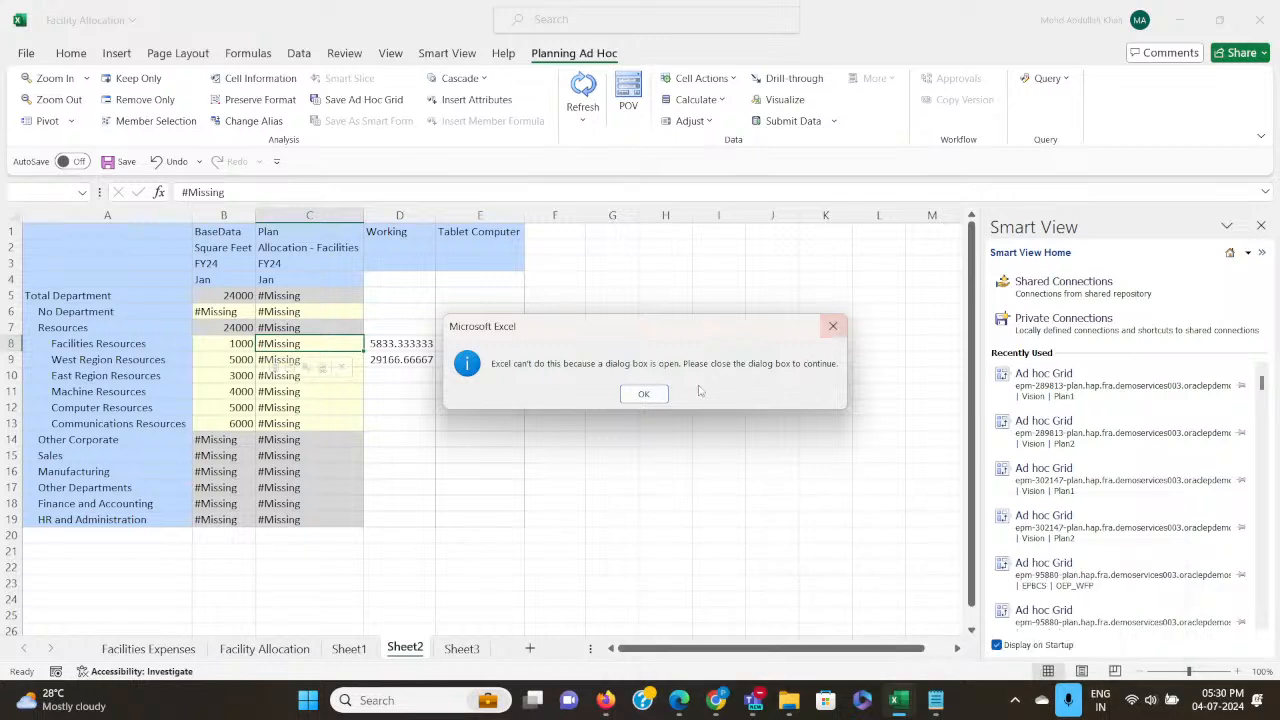
left_click(644, 393)
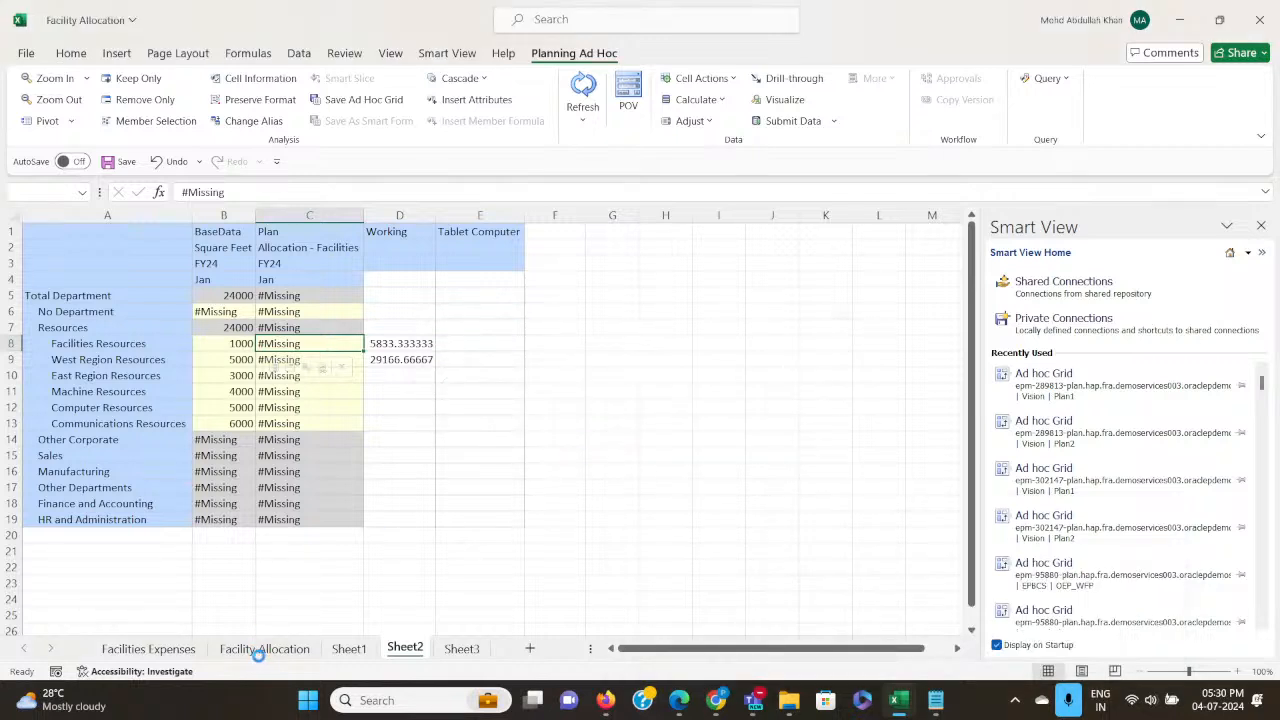
Switch to Calculation Manager and examine the FACILITY ALLOCATIONS script, including the "TD" member in the Square Feet allocation formula.
left_click(935, 700)
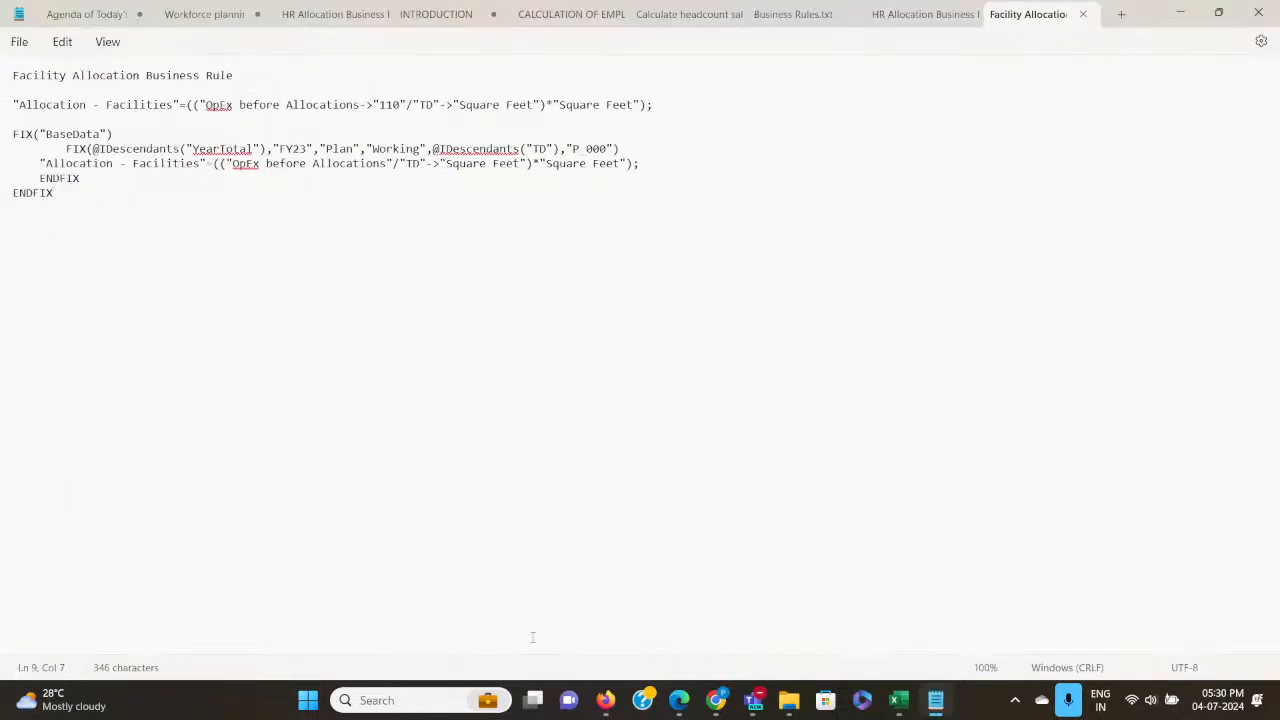
mouse_move(606, 700)
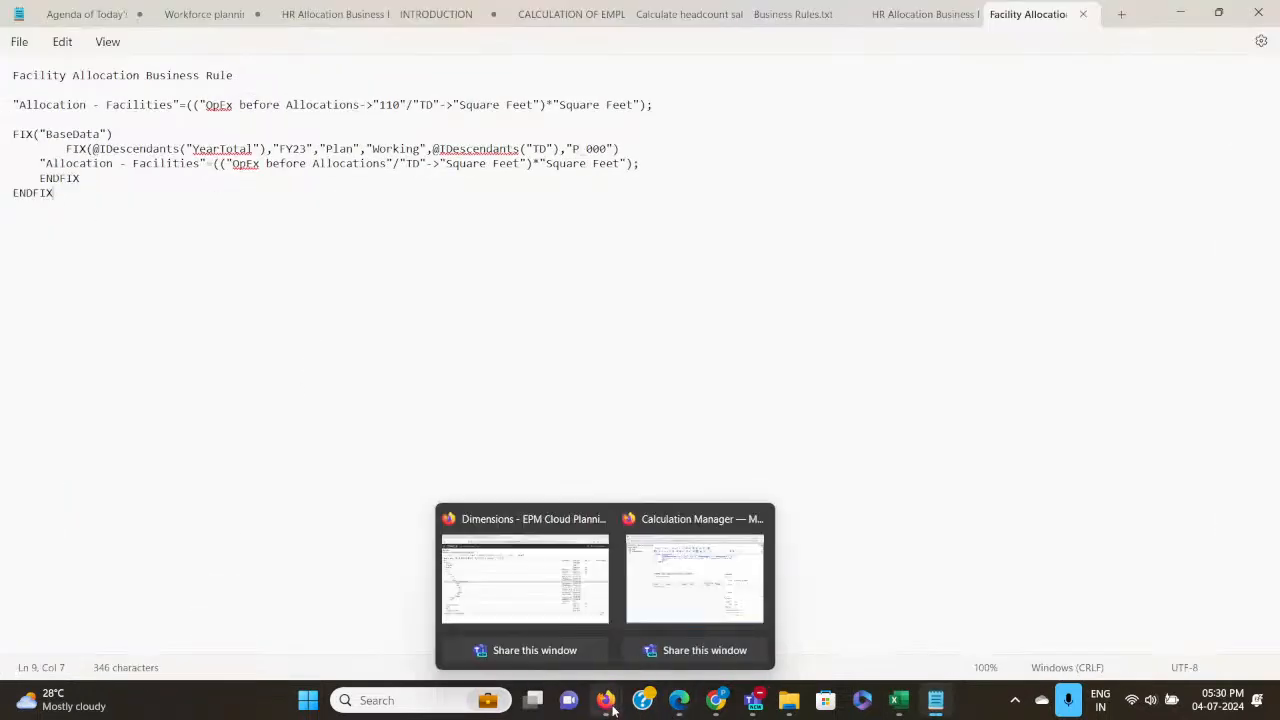
left_click(677, 603)
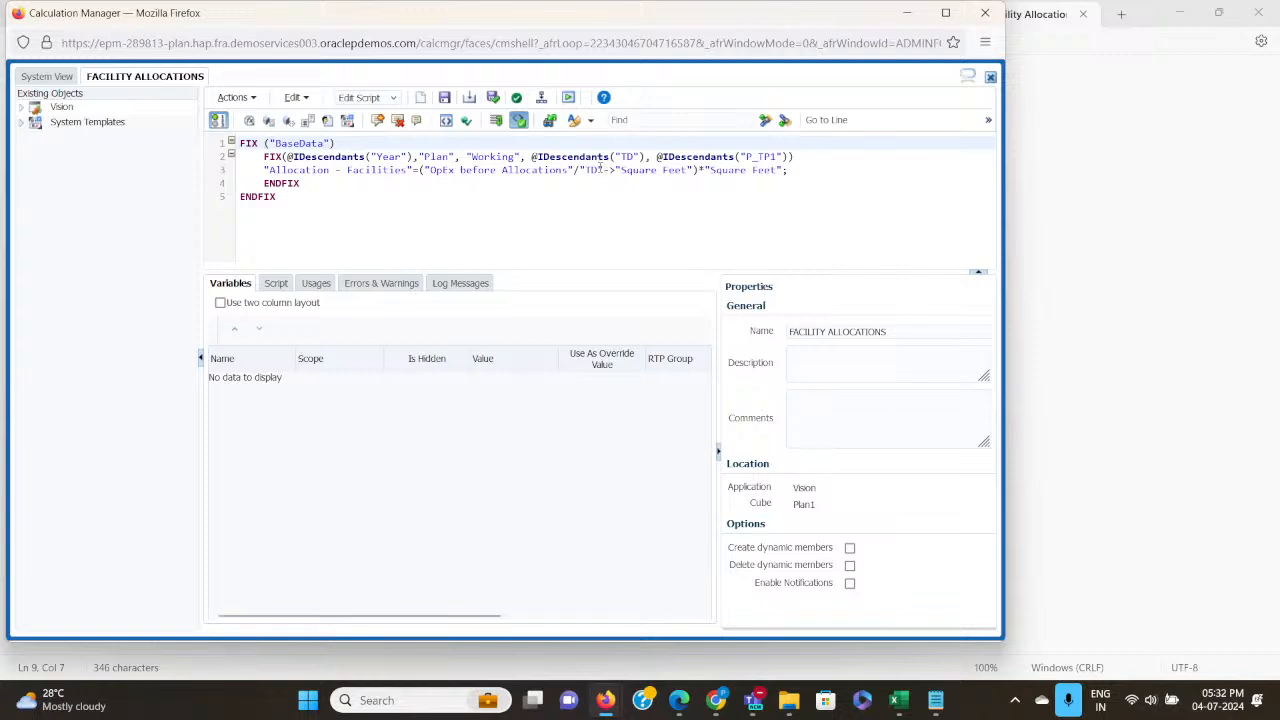
left_click_drag(598, 170, 588, 171)
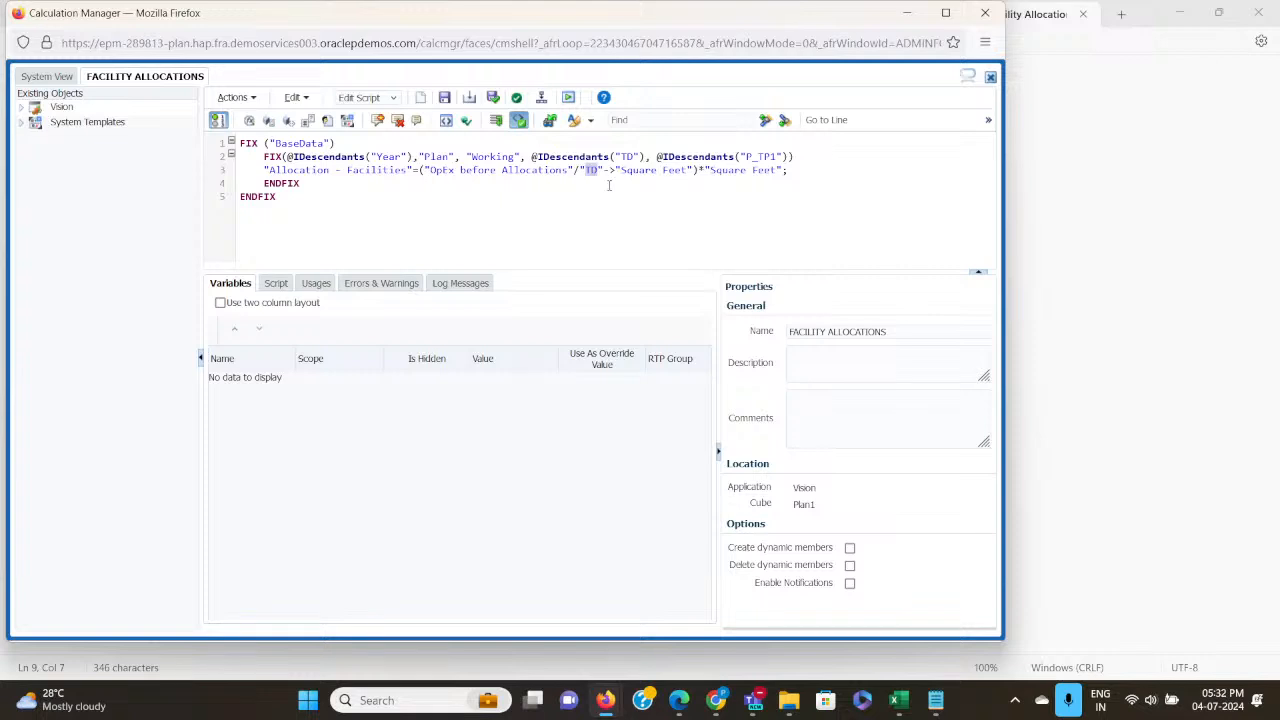
left_click(684, 221)
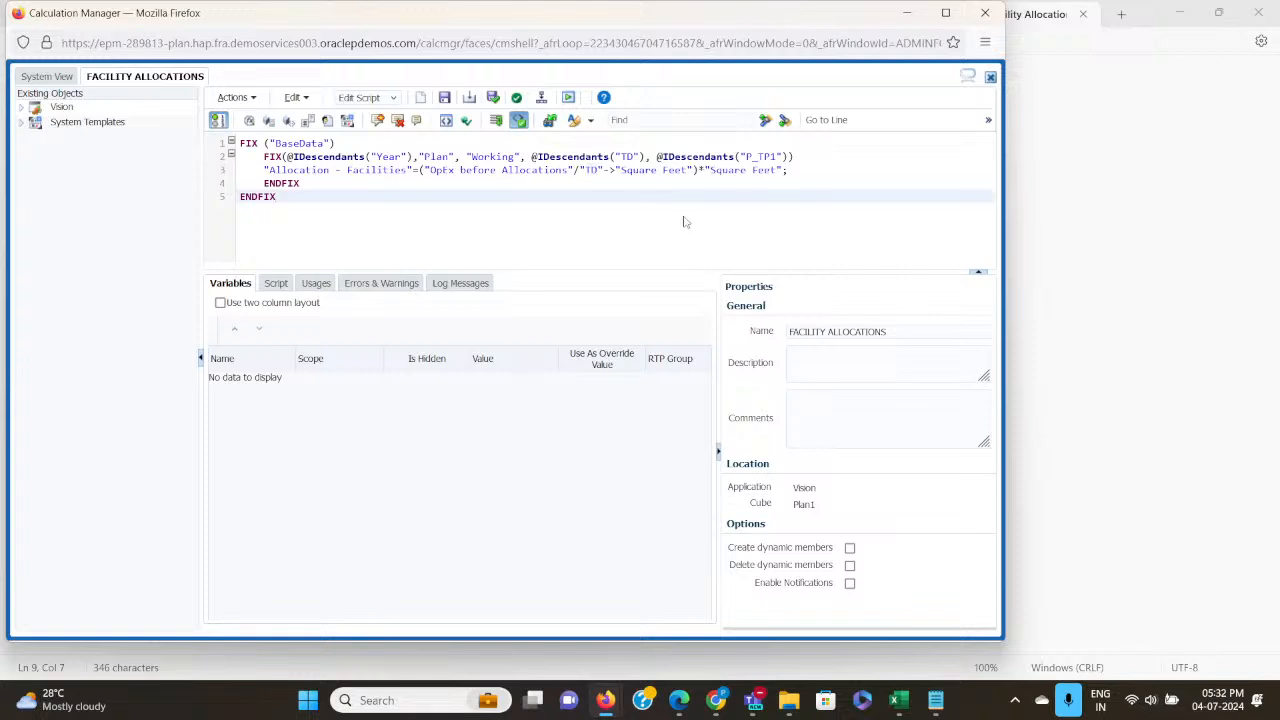
left_click(679, 177)
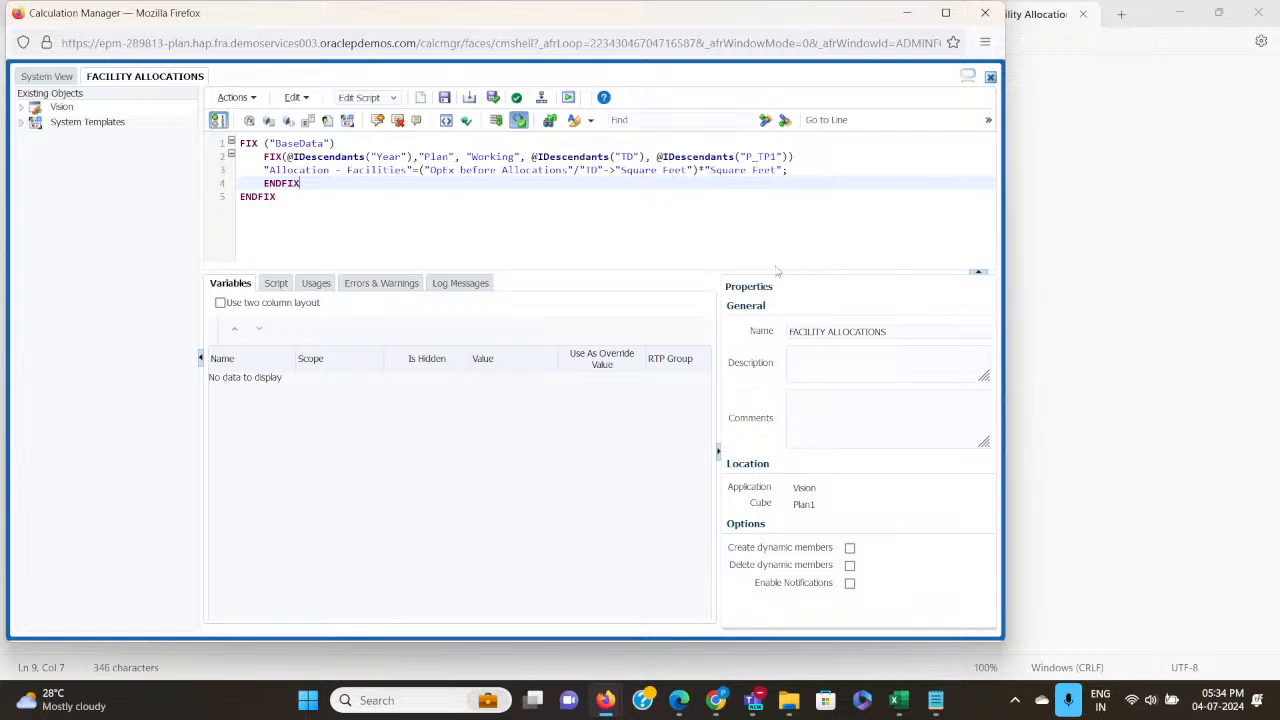
Switch to the Facility Allocation workbook and start Word from the recent apps in Windows search.
mouse_move(896, 704)
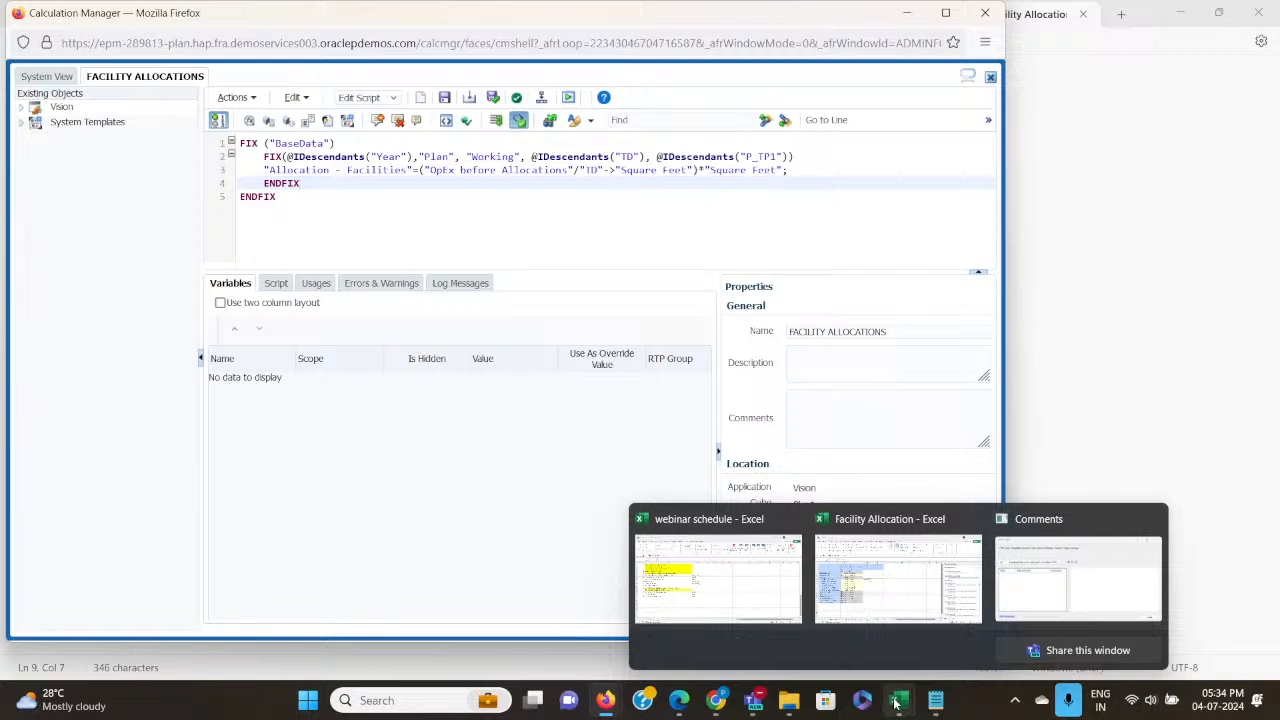
left_click(898, 575)
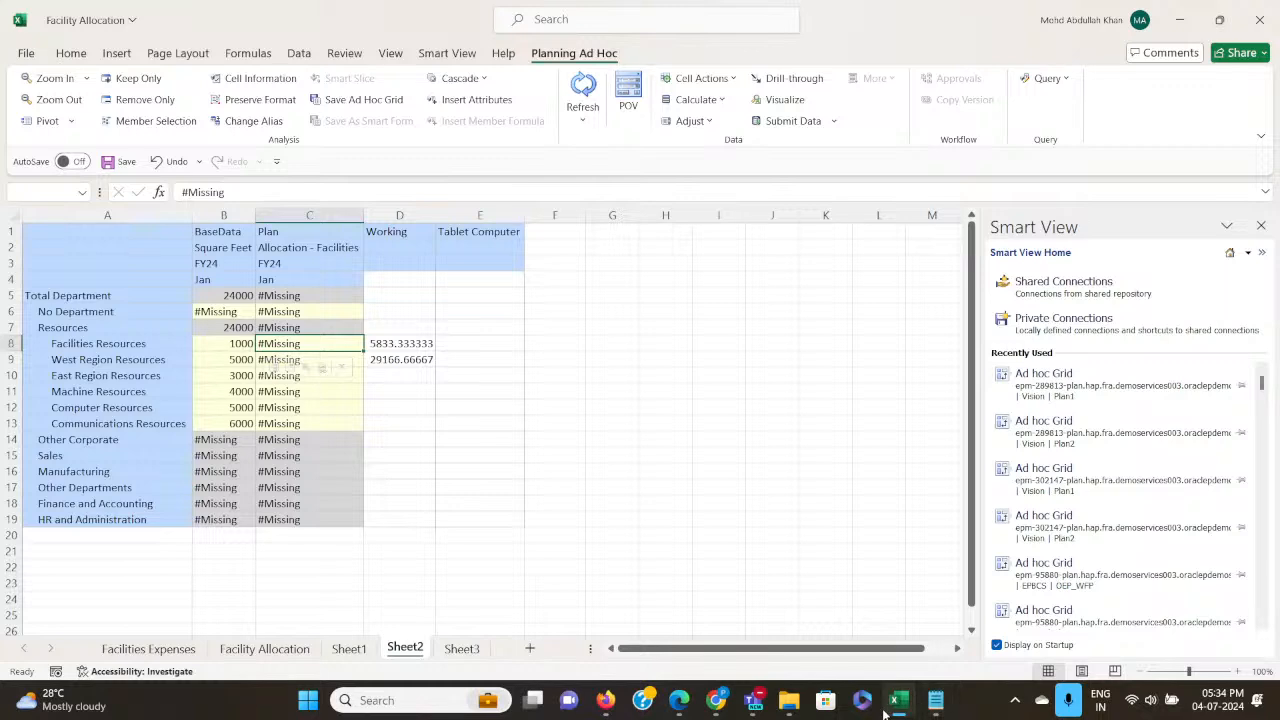
left_click(431, 700)
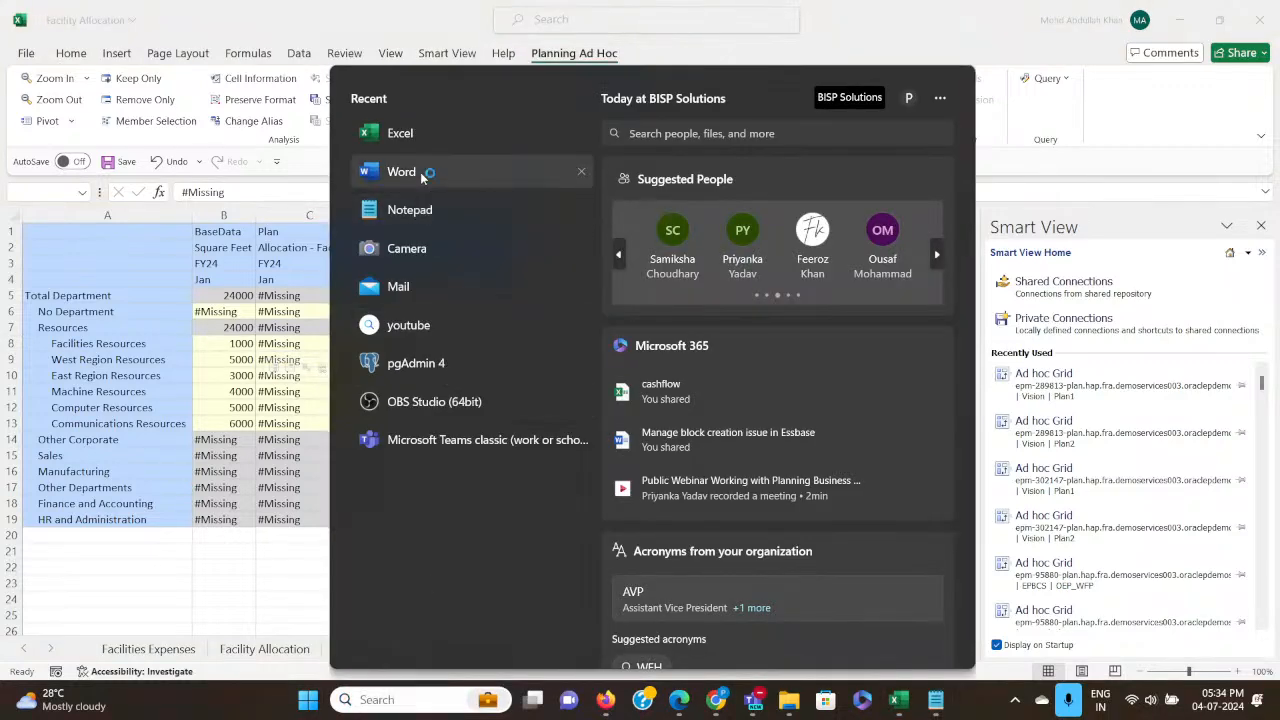
left_click(420, 172)
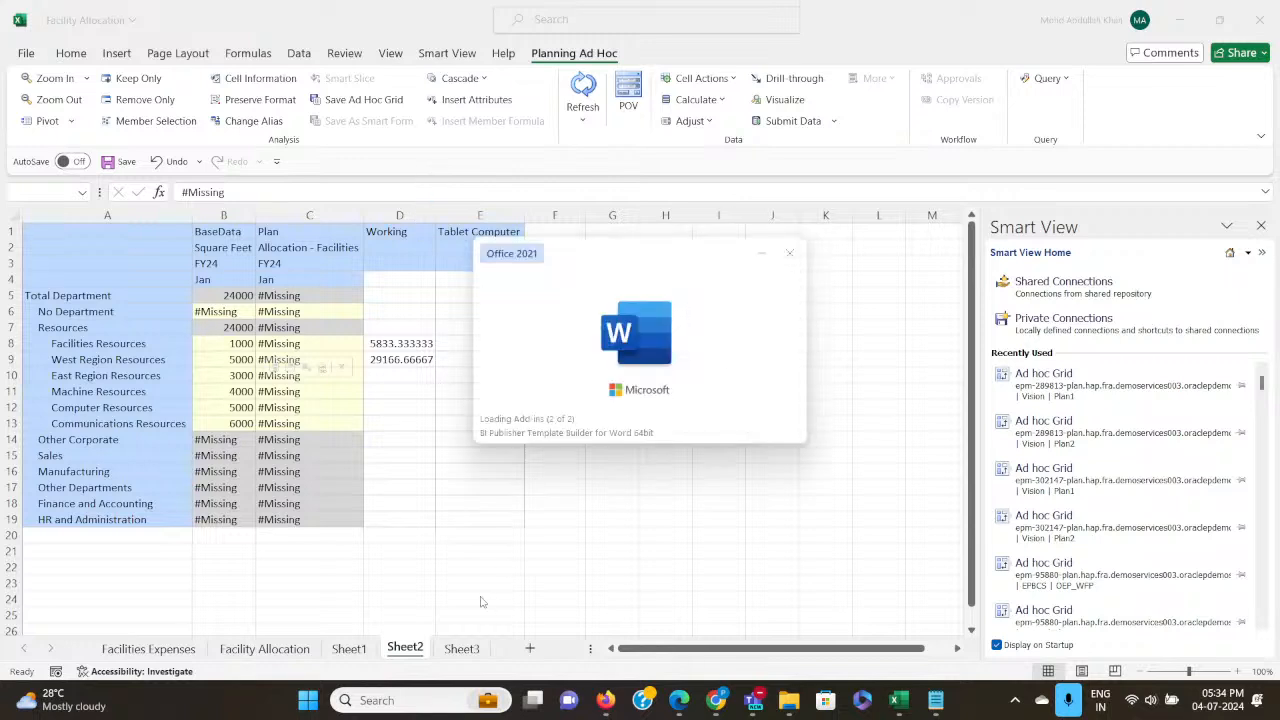
Open Paint through a Windows search and draw a red rectangle of about 820 × 523 px near the canvas centre.
left_click(403, 703)
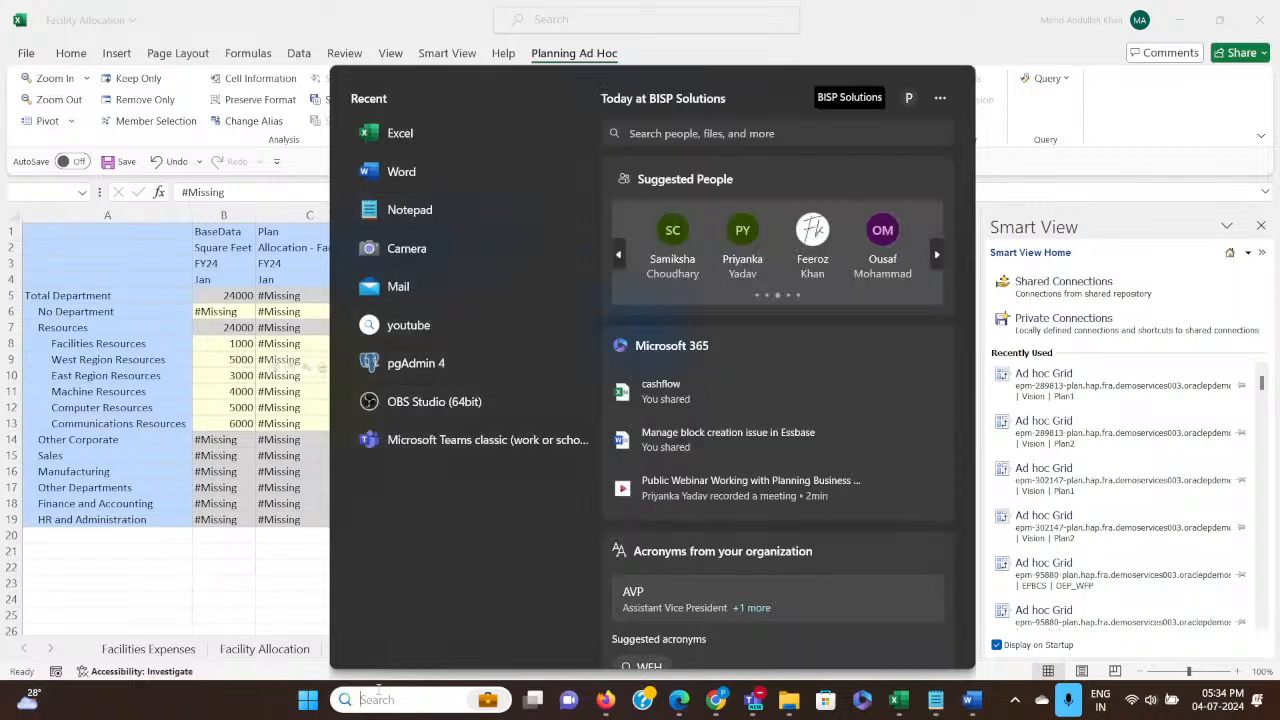
type("pai")
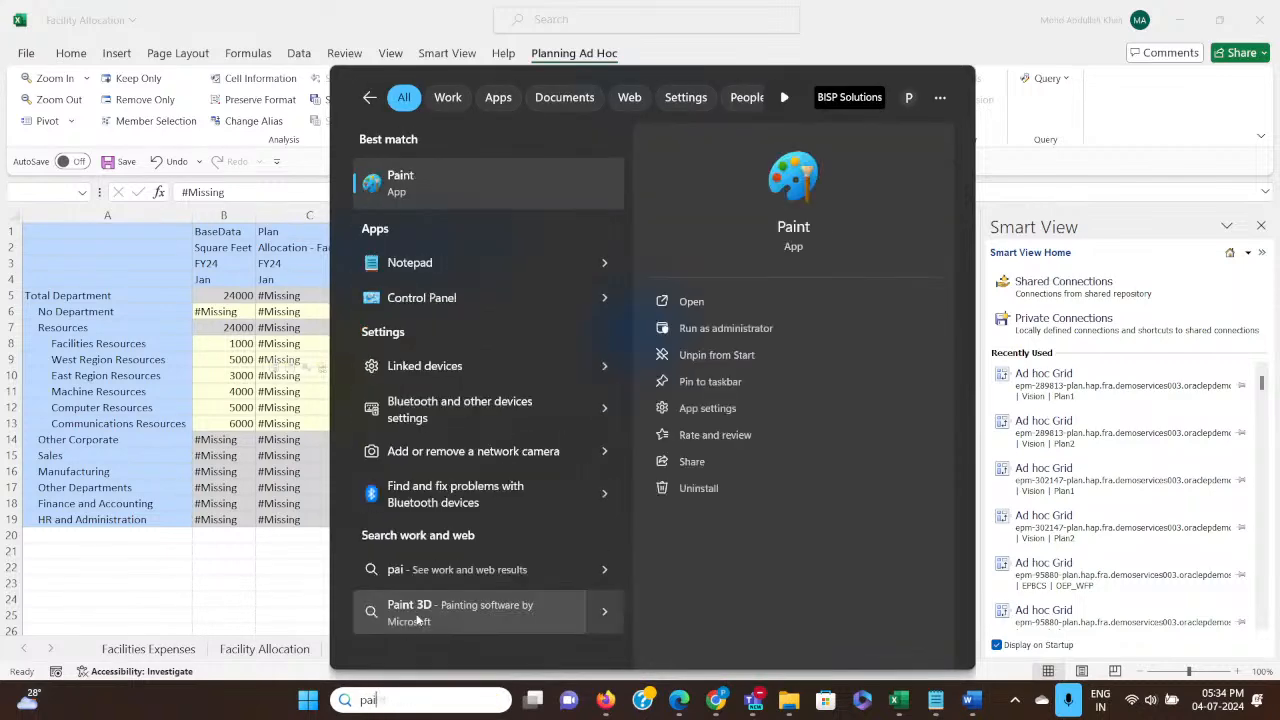
left_click(468, 186)
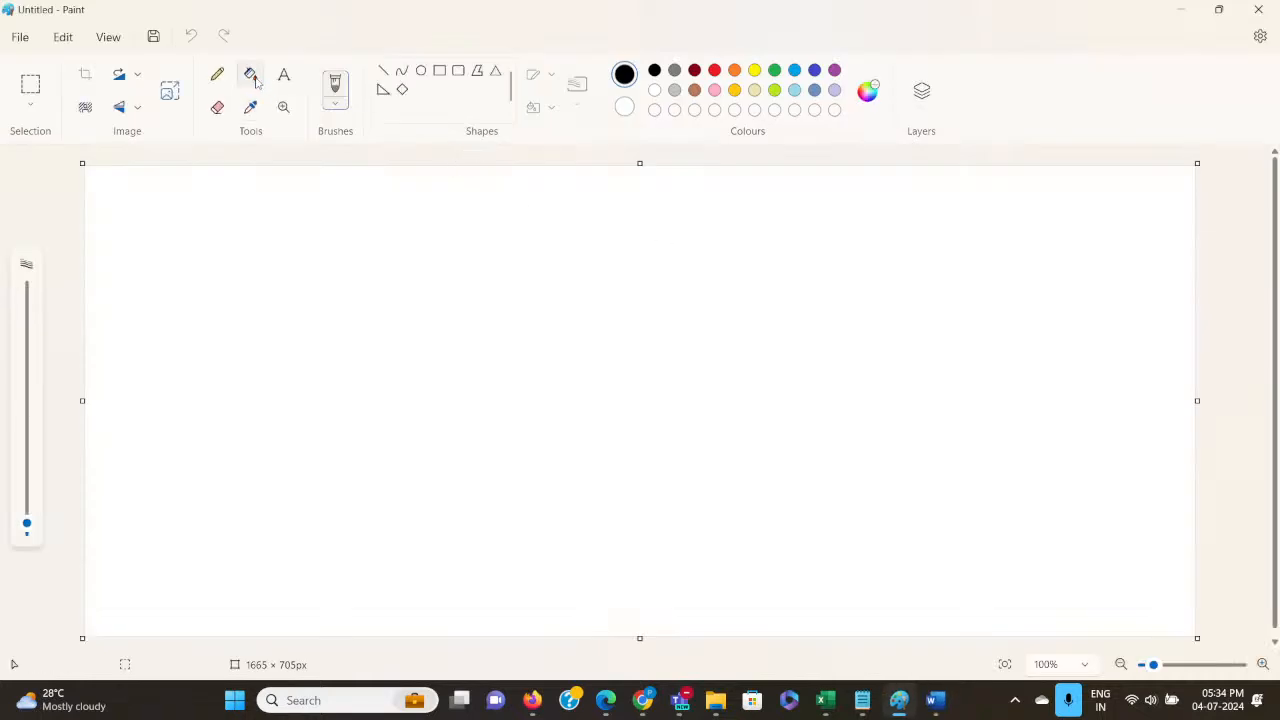
left_click(439, 70)
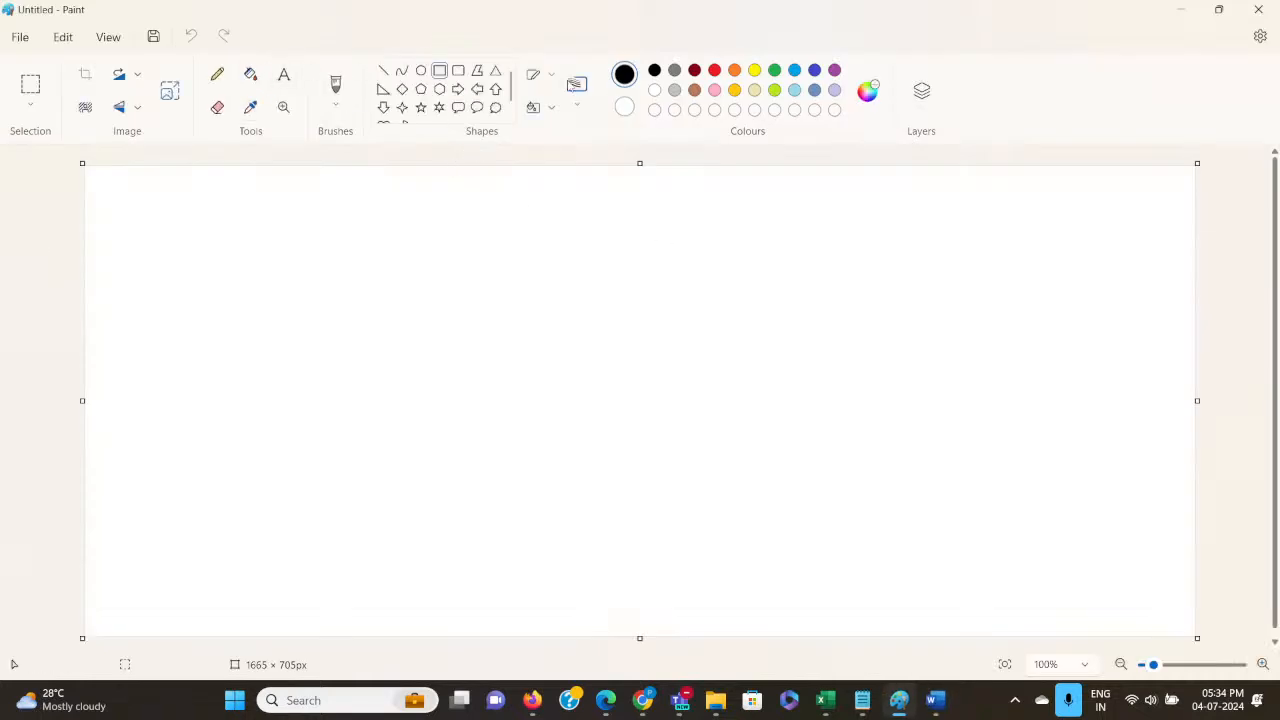
left_click(716, 72)
left_click_drag(314, 235, 862, 584)
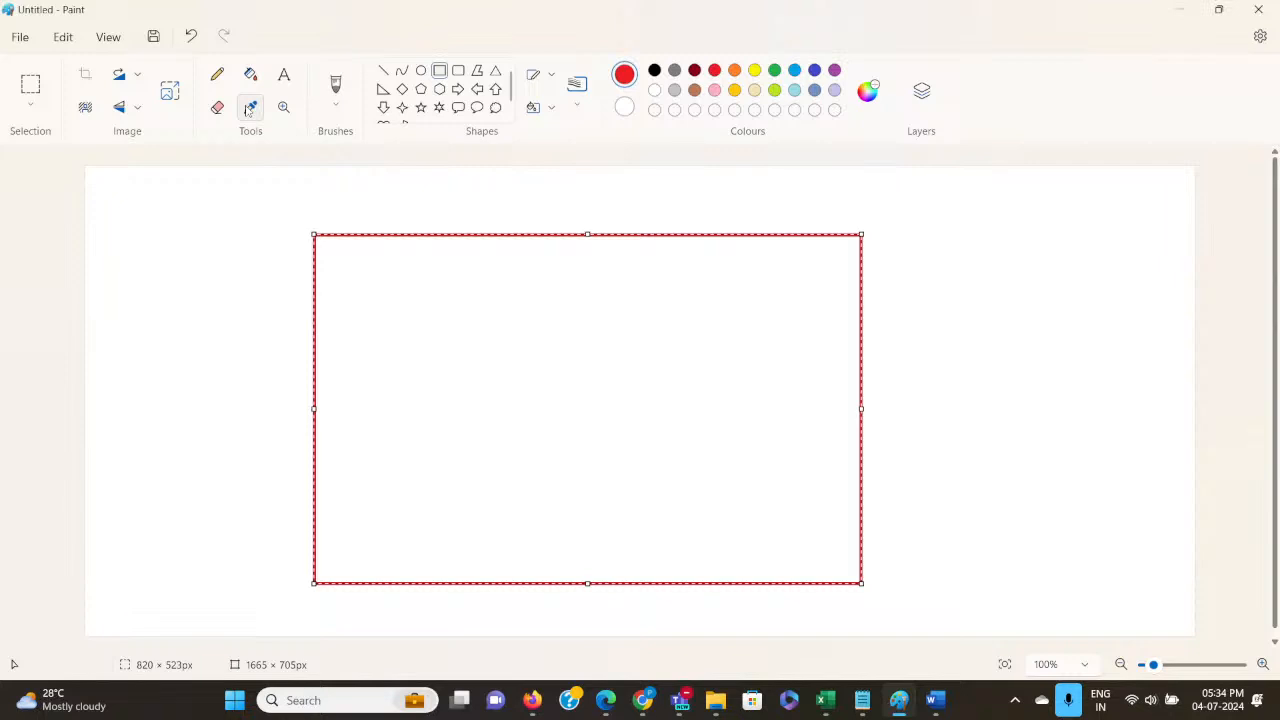
Add the red text "warehouse" above the rectangle in a widened text box and choose font size 16.
left_click(284, 76)
left_click(285, 78)
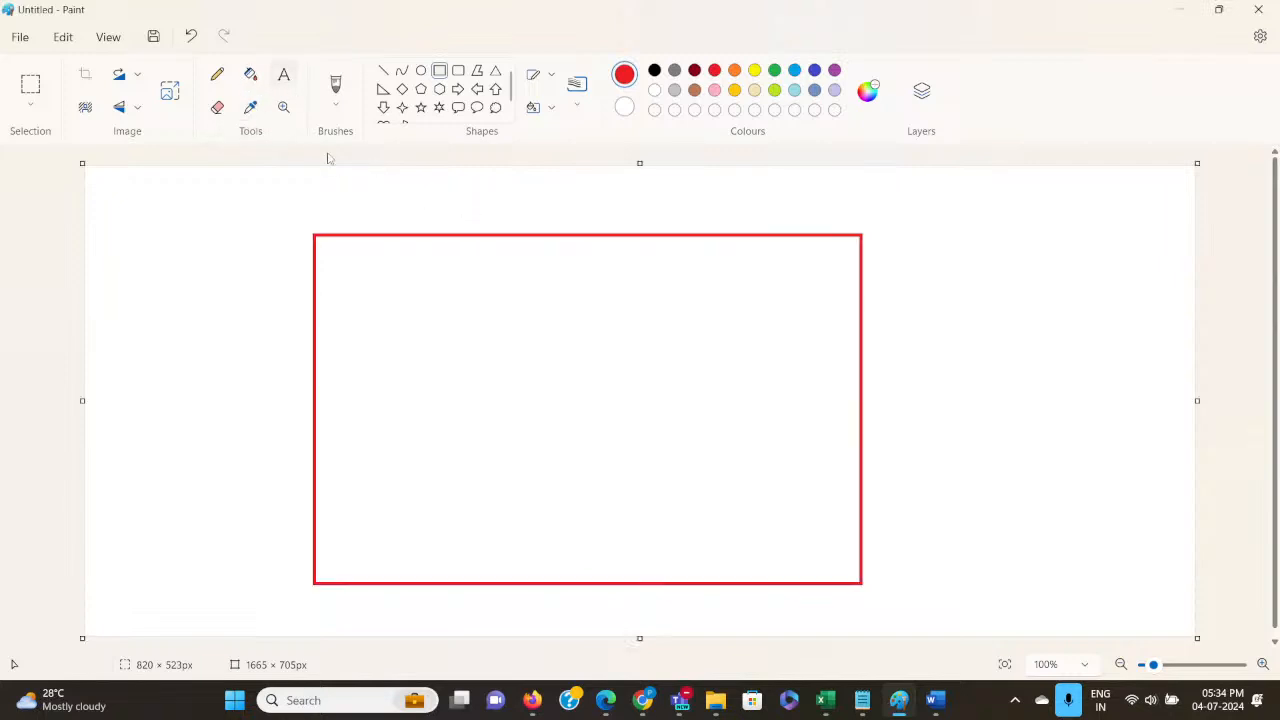
left_click(471, 204)
type("warehouse")
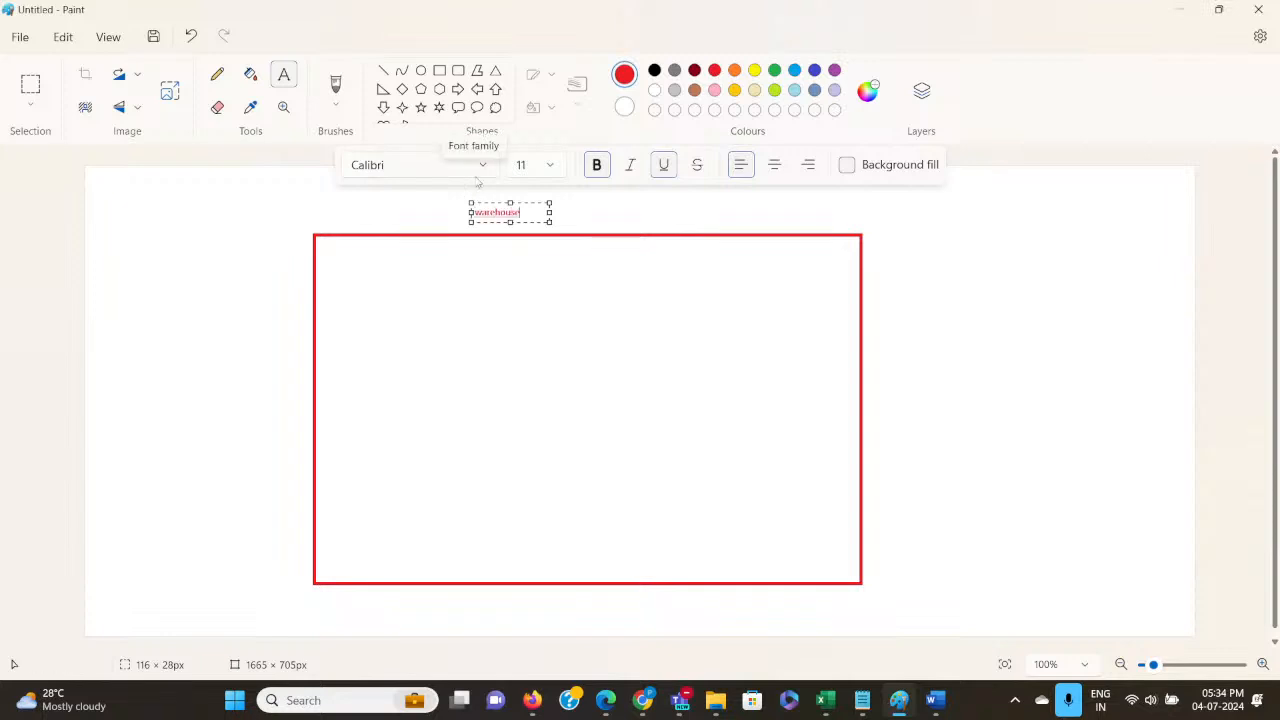
left_click_drag(549, 212, 831, 216)
left_click_drag(651, 212, 651, 196)
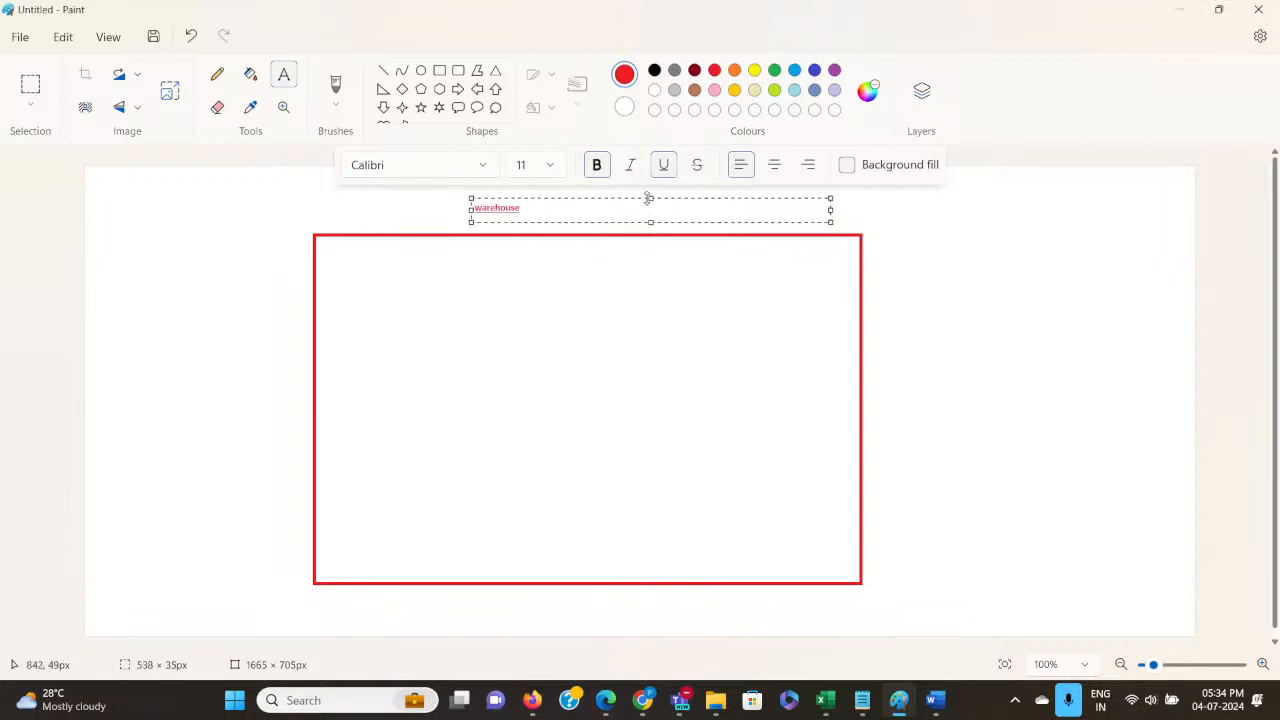
left_click(549, 164)
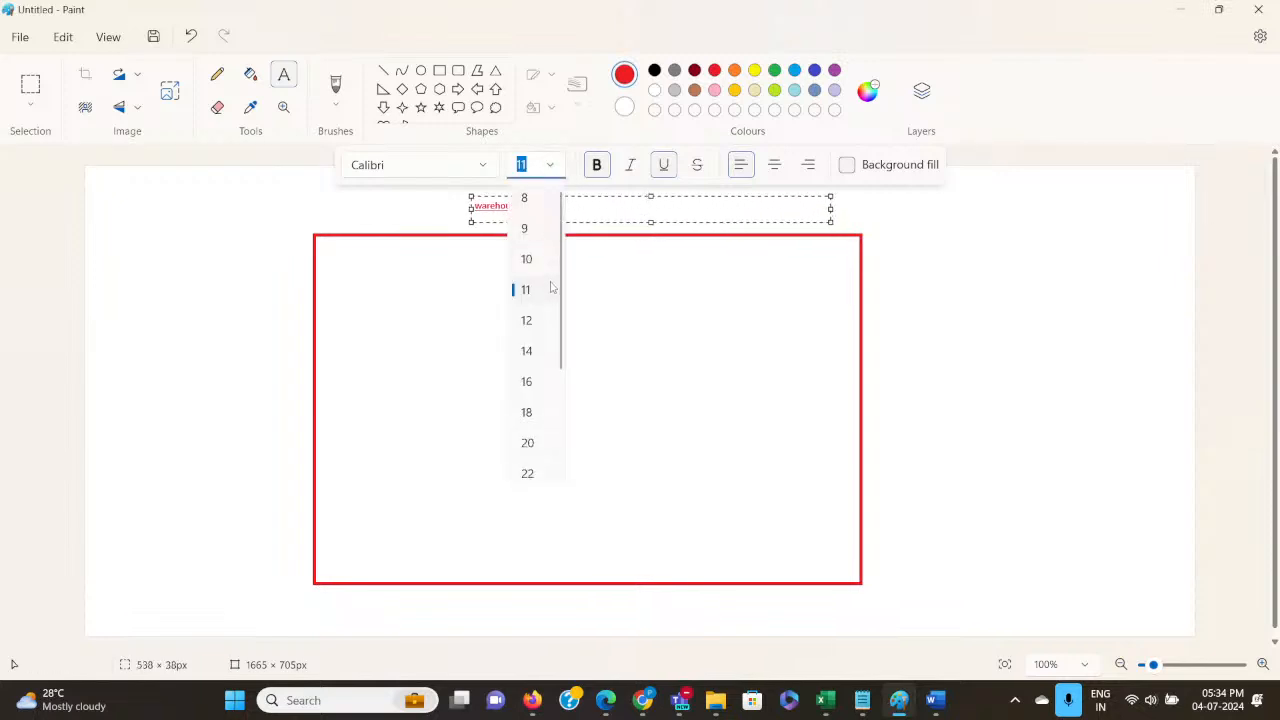
left_click(527, 380)
left_click(977, 271)
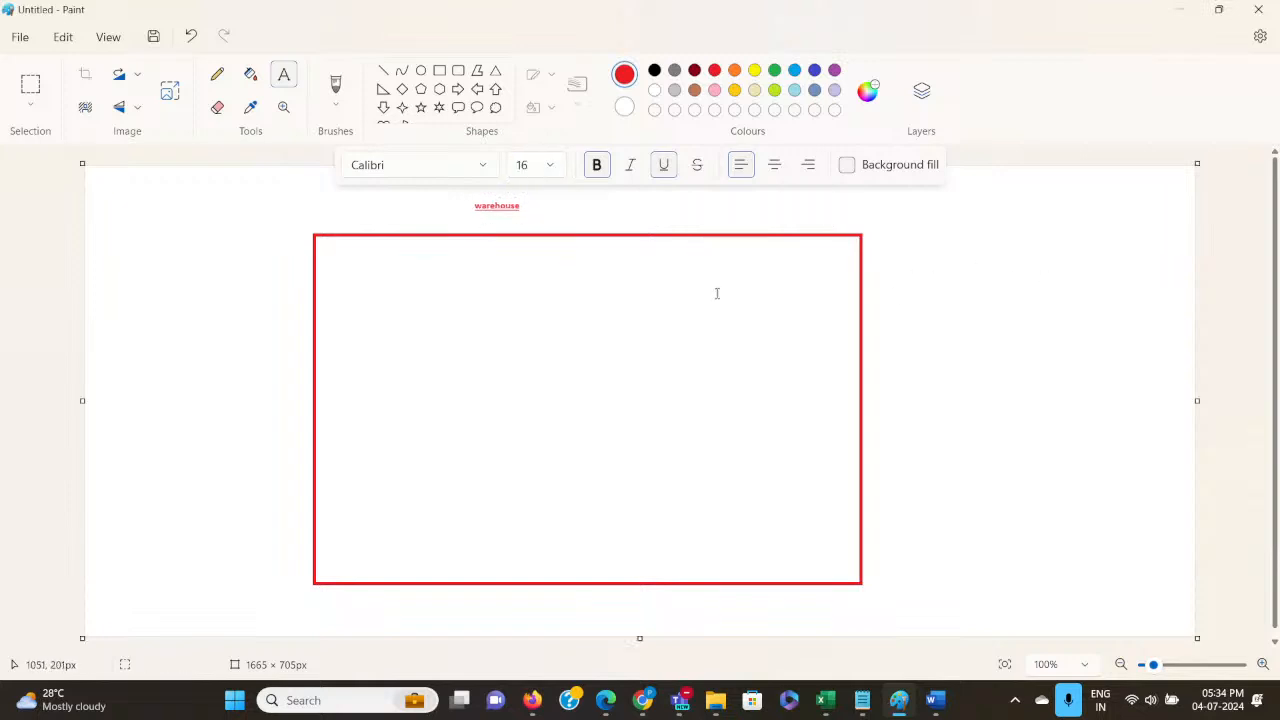
left_click(536, 205)
left_click(978, 347)
Draw six red ovals in two rows of three inside the warehouse rectangle, each about 144 to 228 px wide.
left_click(421, 70)
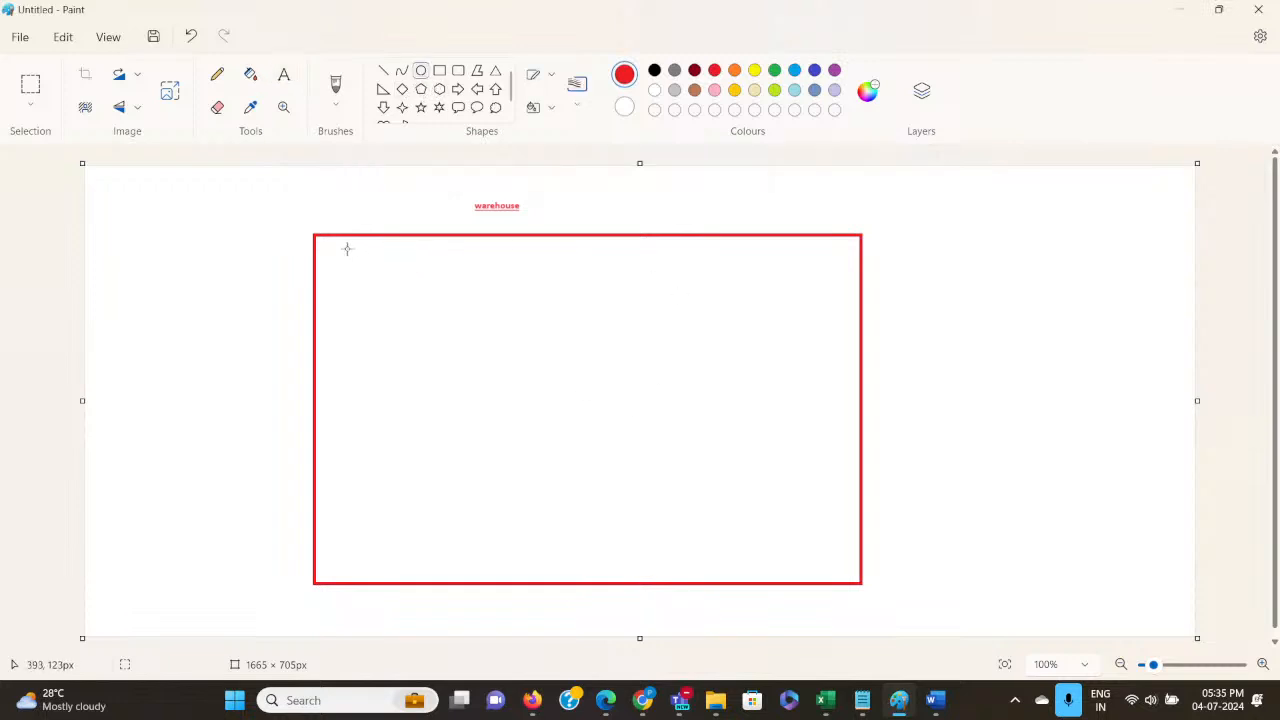
left_click_drag(346, 248, 500, 359)
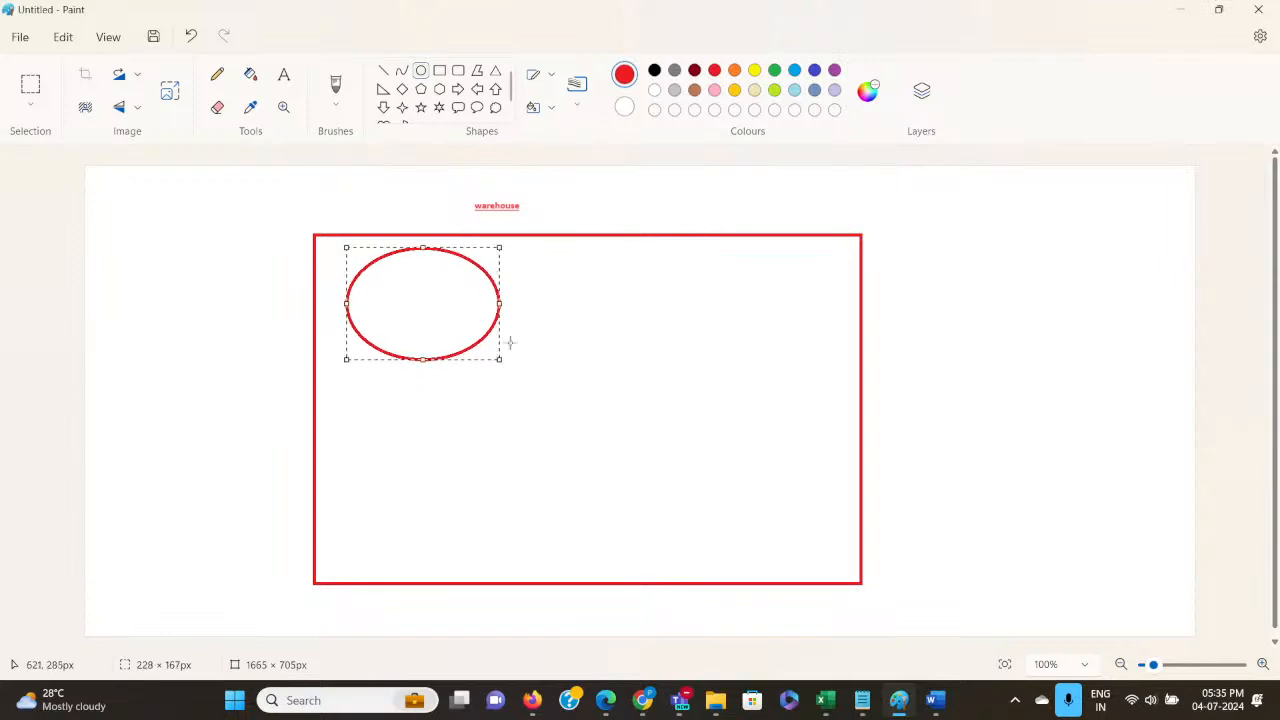
left_click_drag(533, 247, 680, 356)
left_click_drag(711, 248, 840, 376)
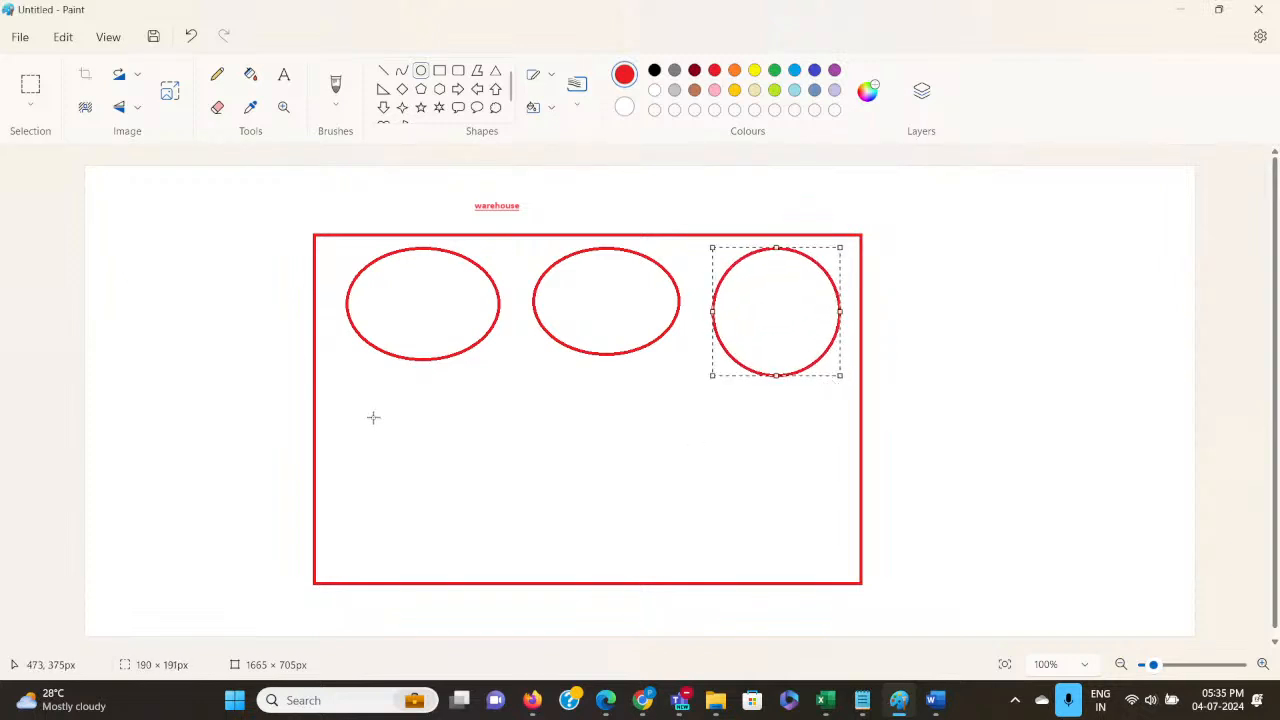
left_click_drag(372, 416, 521, 556)
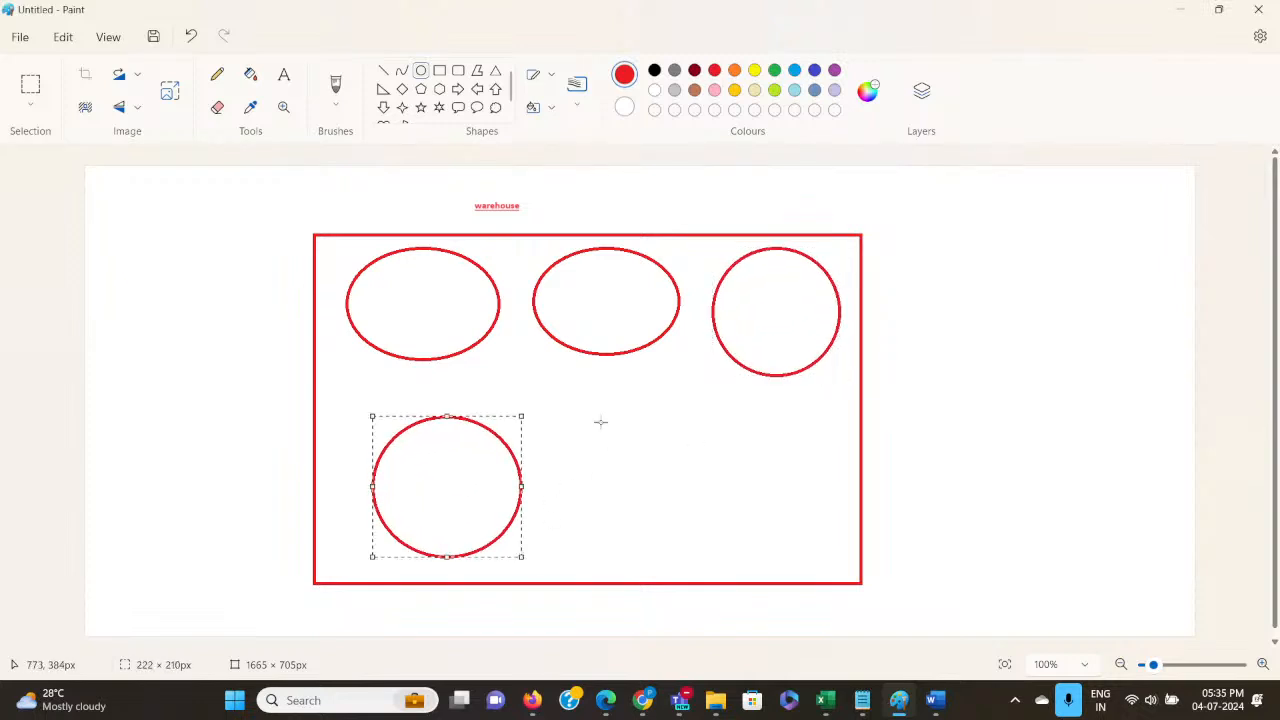
left_click_drag(598, 420, 712, 558)
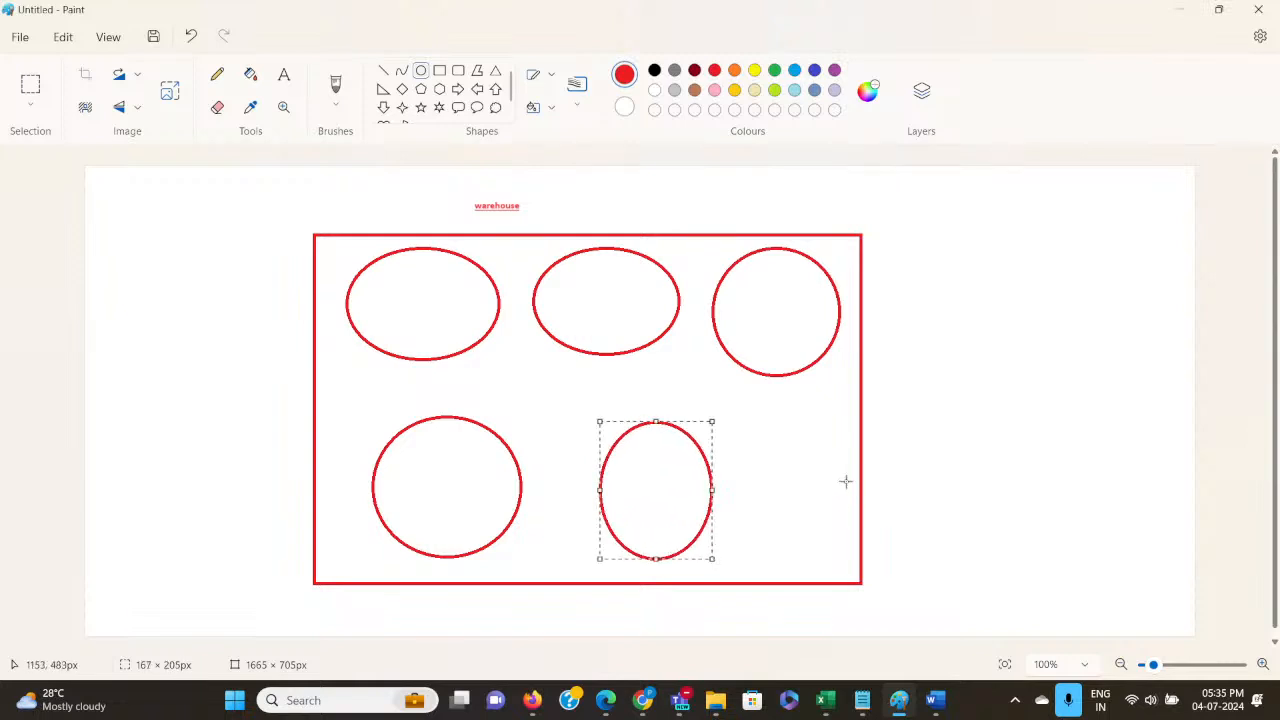
left_click_drag(750, 426, 849, 555)
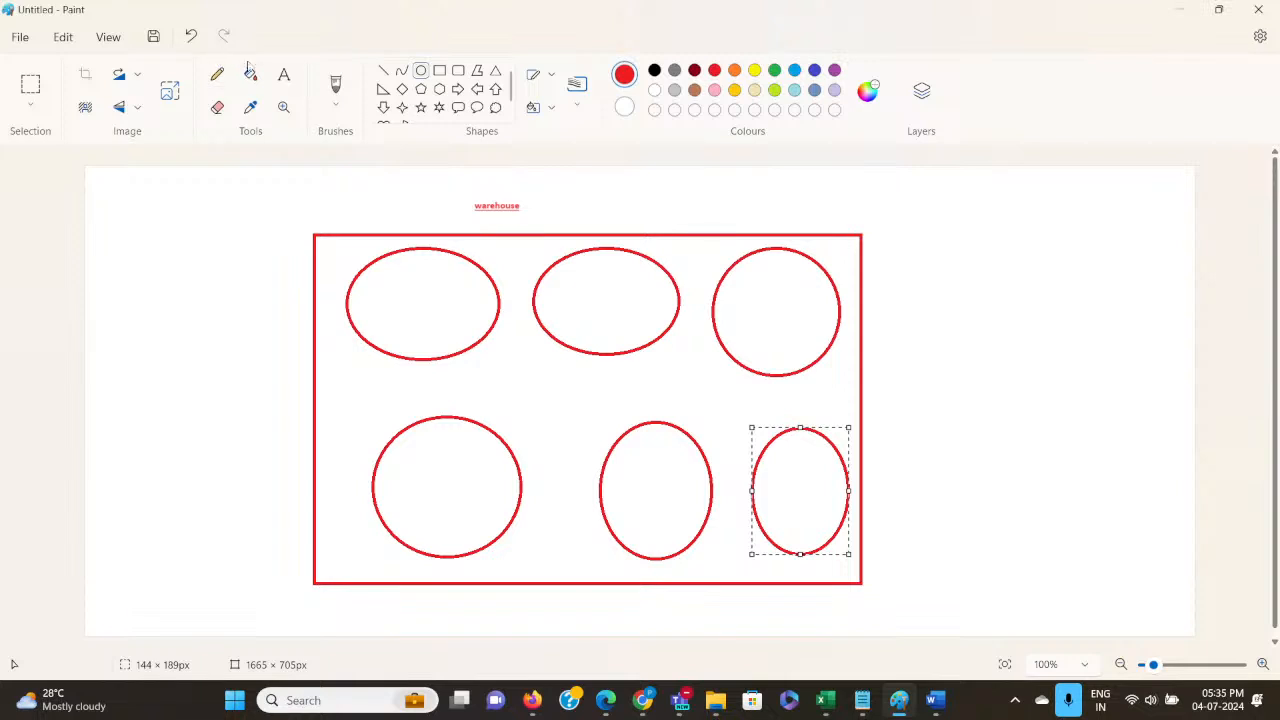
Set the text size to 16 and label the first oval in the upper row "200".
left_click(285, 78)
left_click_drag(391, 287, 471, 305)
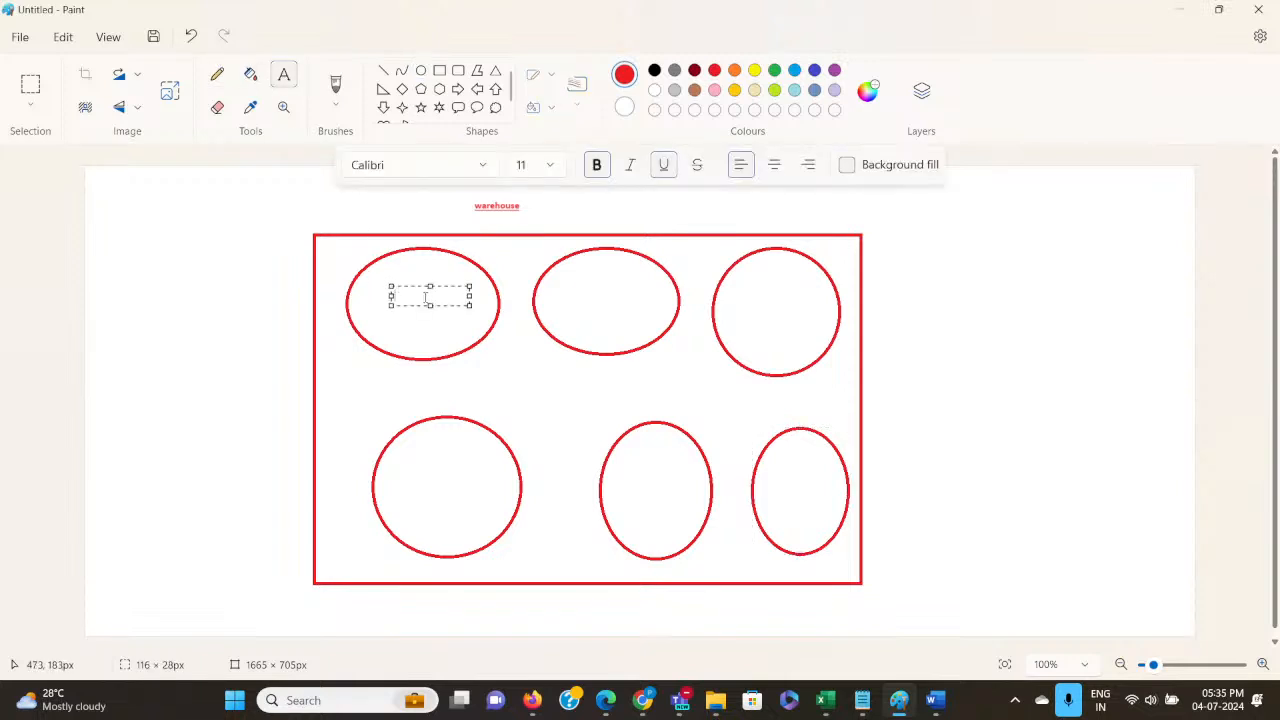
left_click(549, 164)
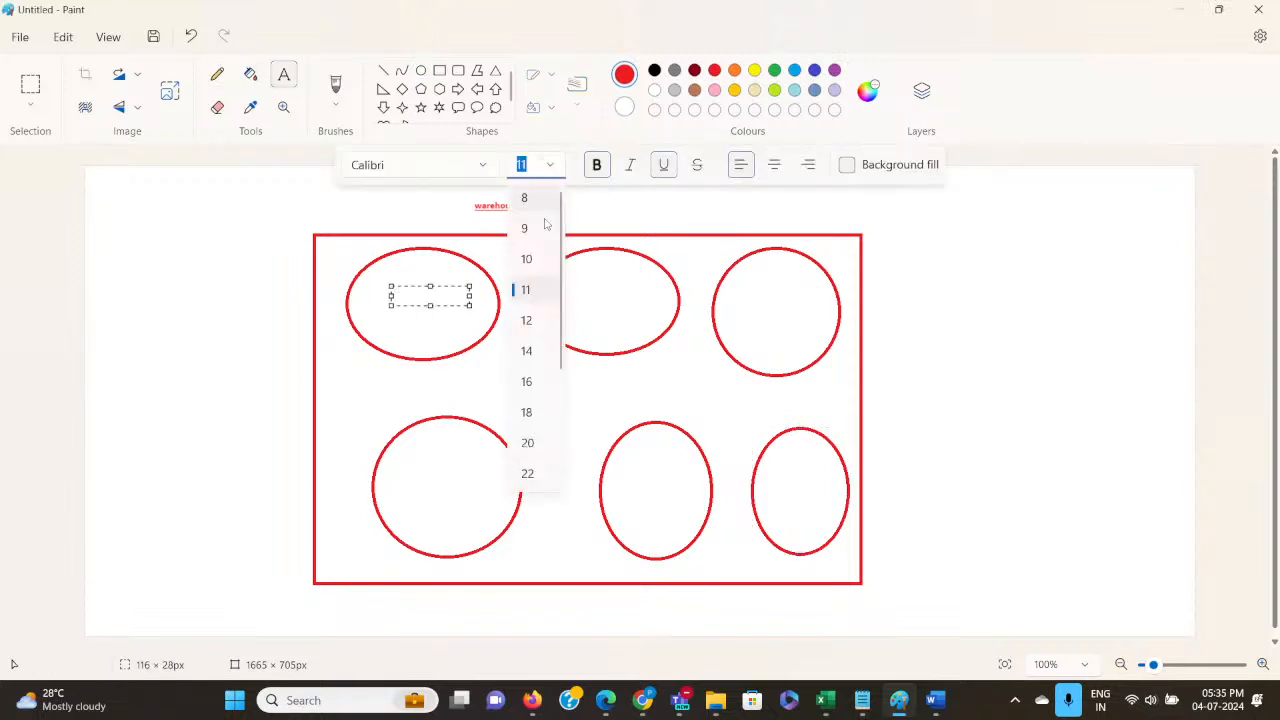
left_click(526, 357)
type("200")
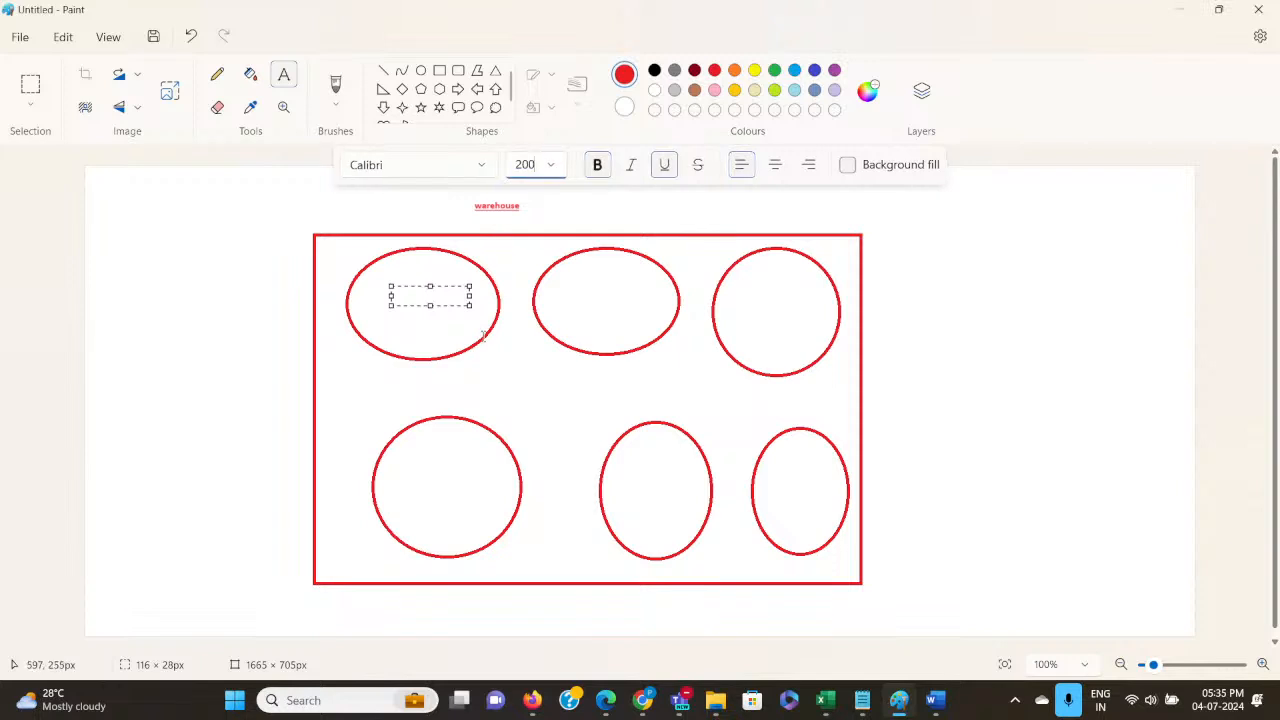
left_click(559, 167)
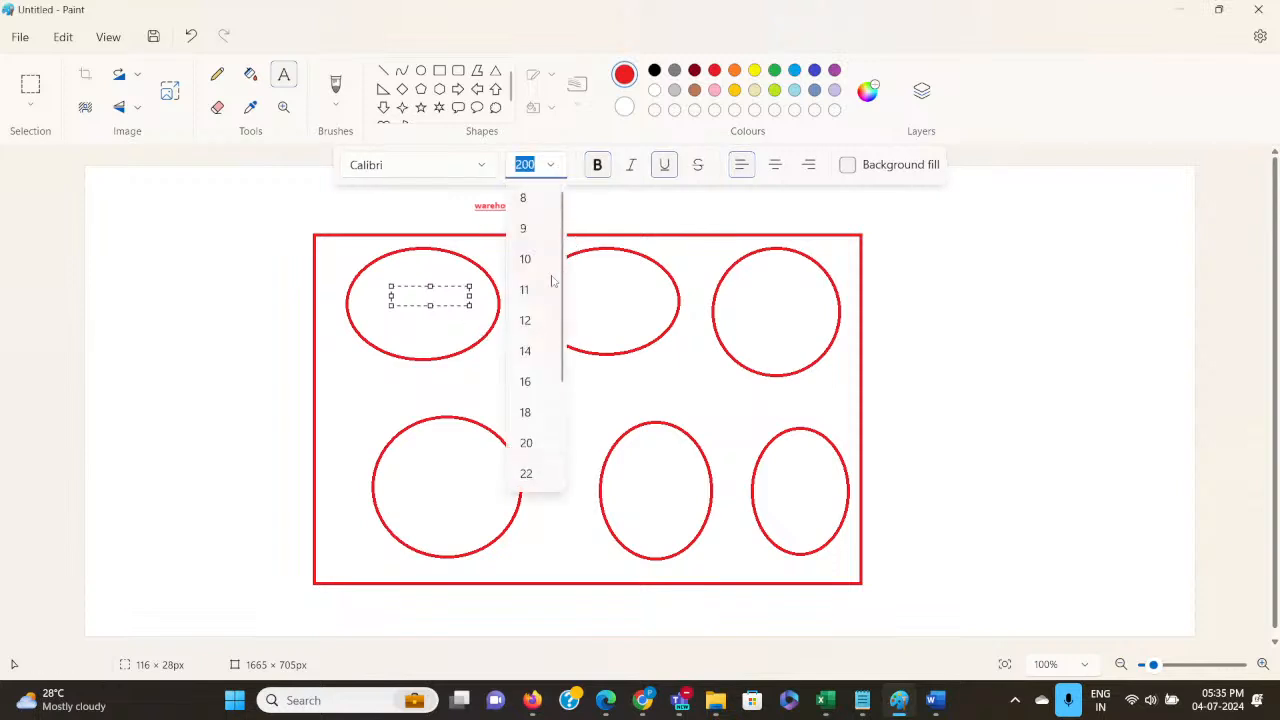
left_click(533, 378)
left_click(434, 332)
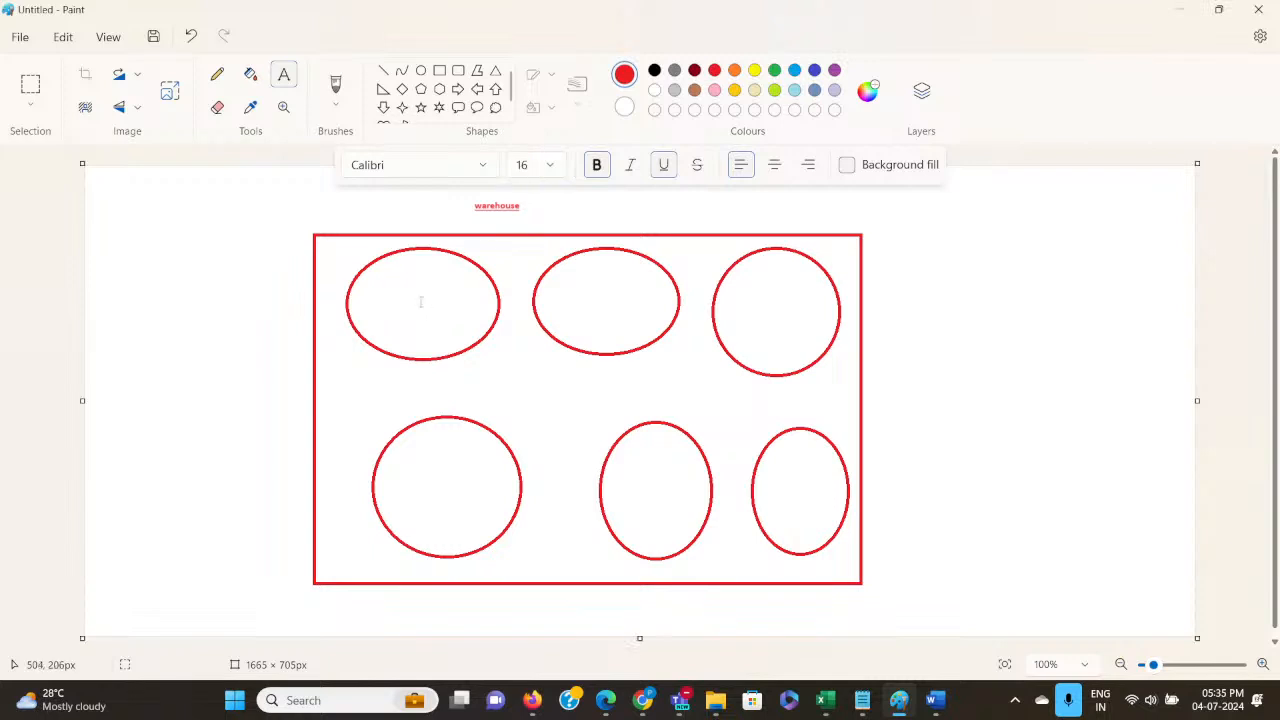
left_click_drag(420, 300, 530, 321)
type("200")
Label the second oval in the upper row "400" and the third one "600".
left_click(646, 297)
left_click(589, 299)
type("5")
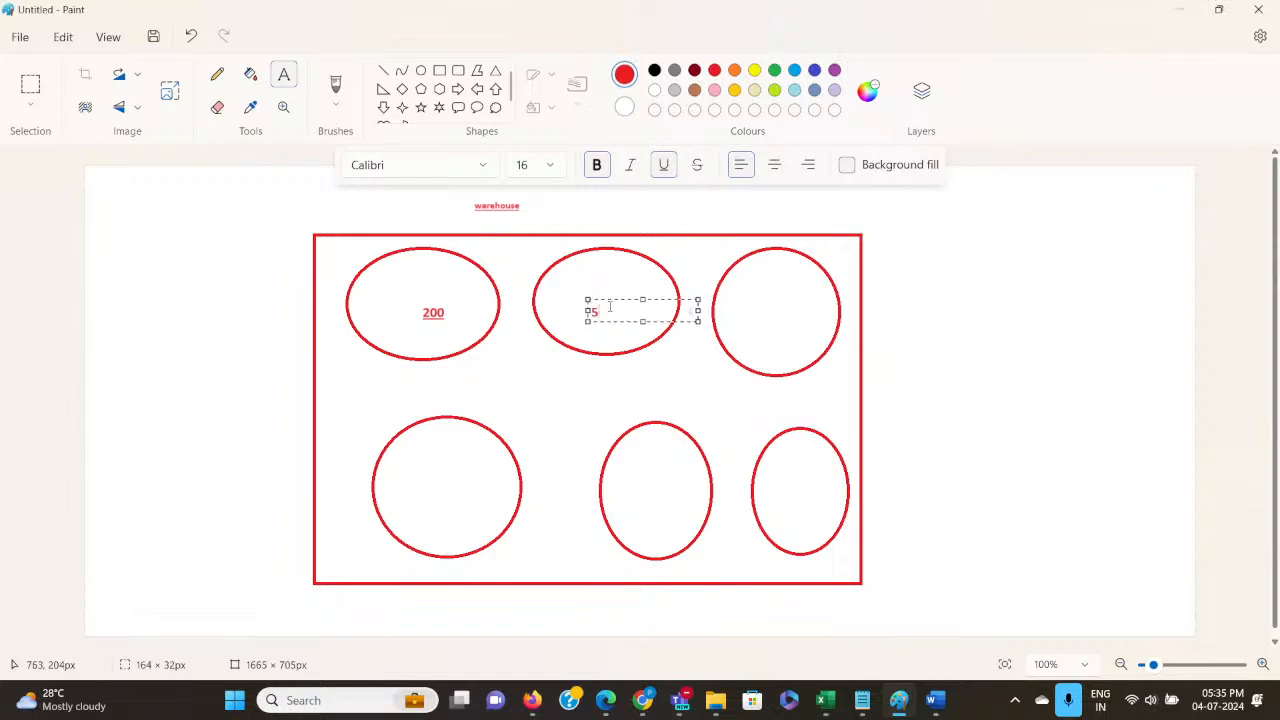
type("400")
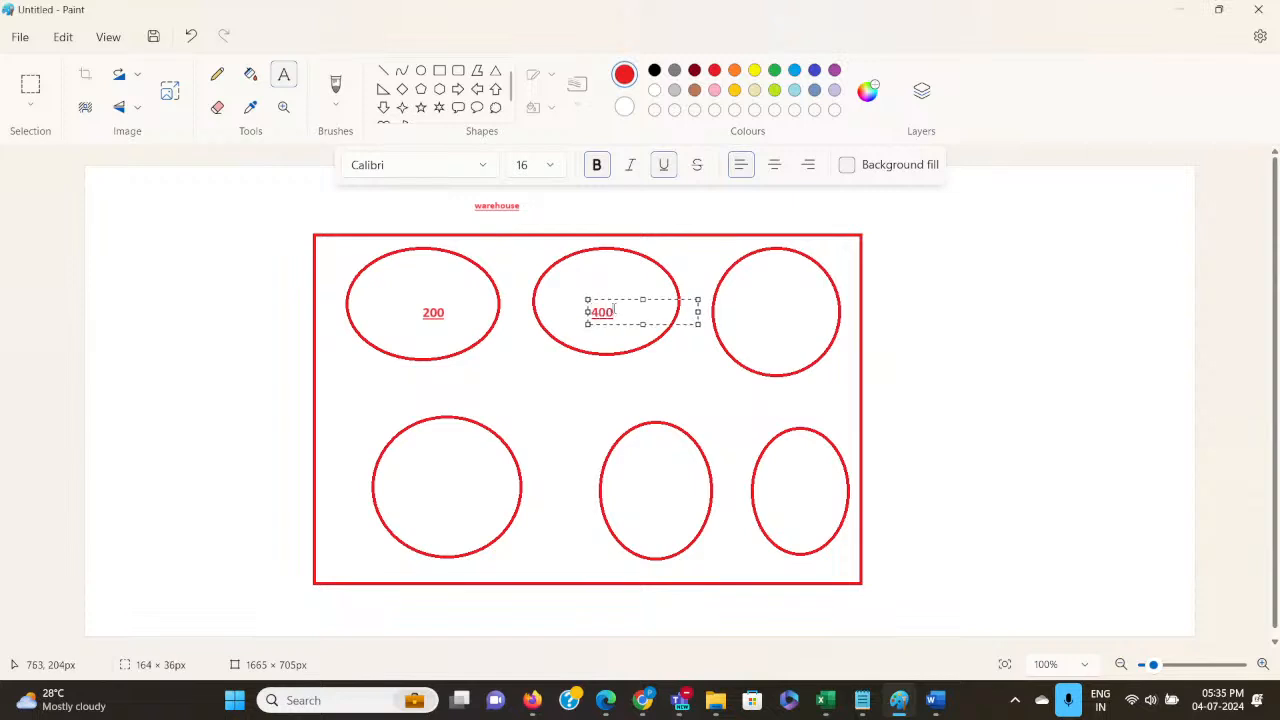
left_click(757, 304)
left_click(757, 306)
type("6")
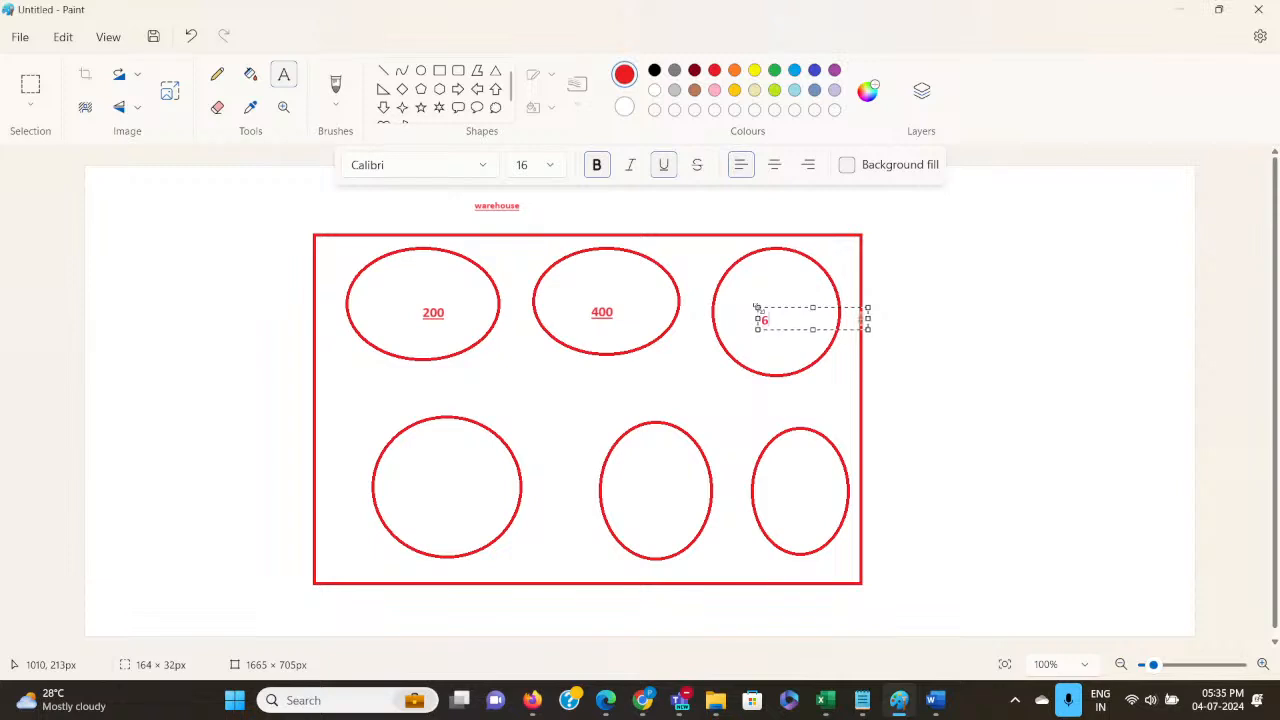
type("000")
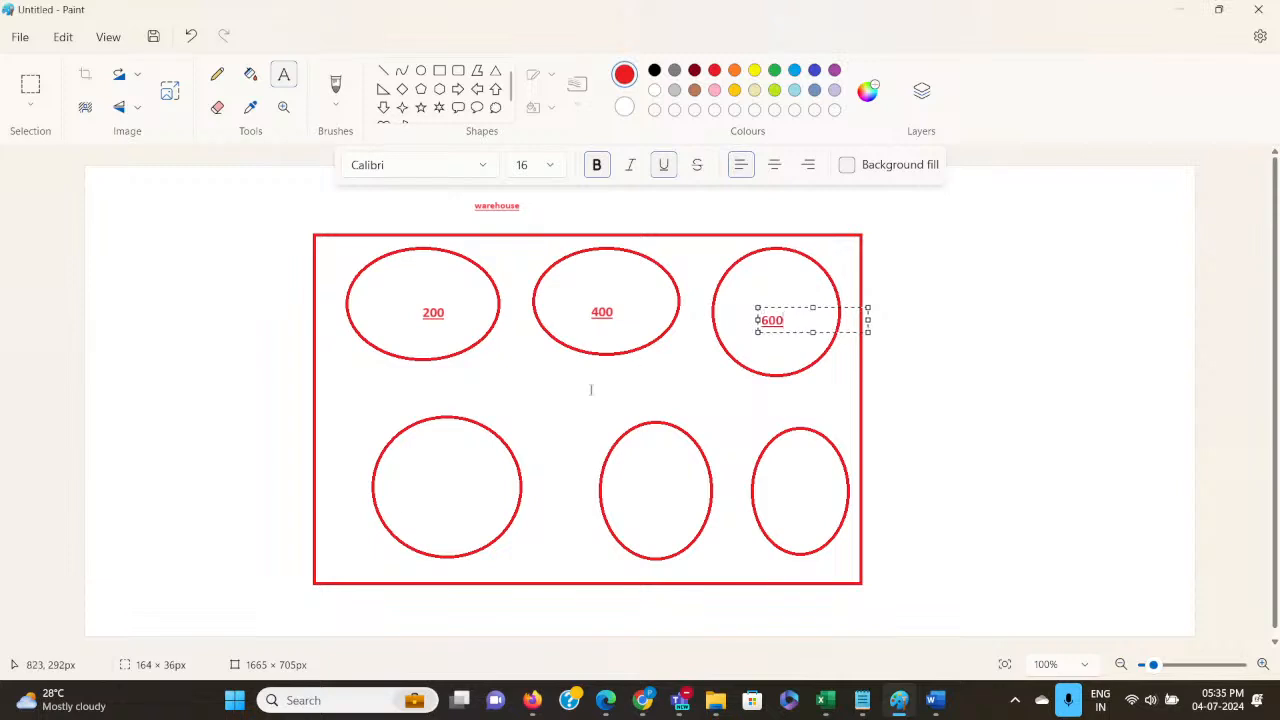
Label the three ovals in the lower row "800", "1000" and "1200" from left to right.
left_click(423, 483)
left_click(423, 483)
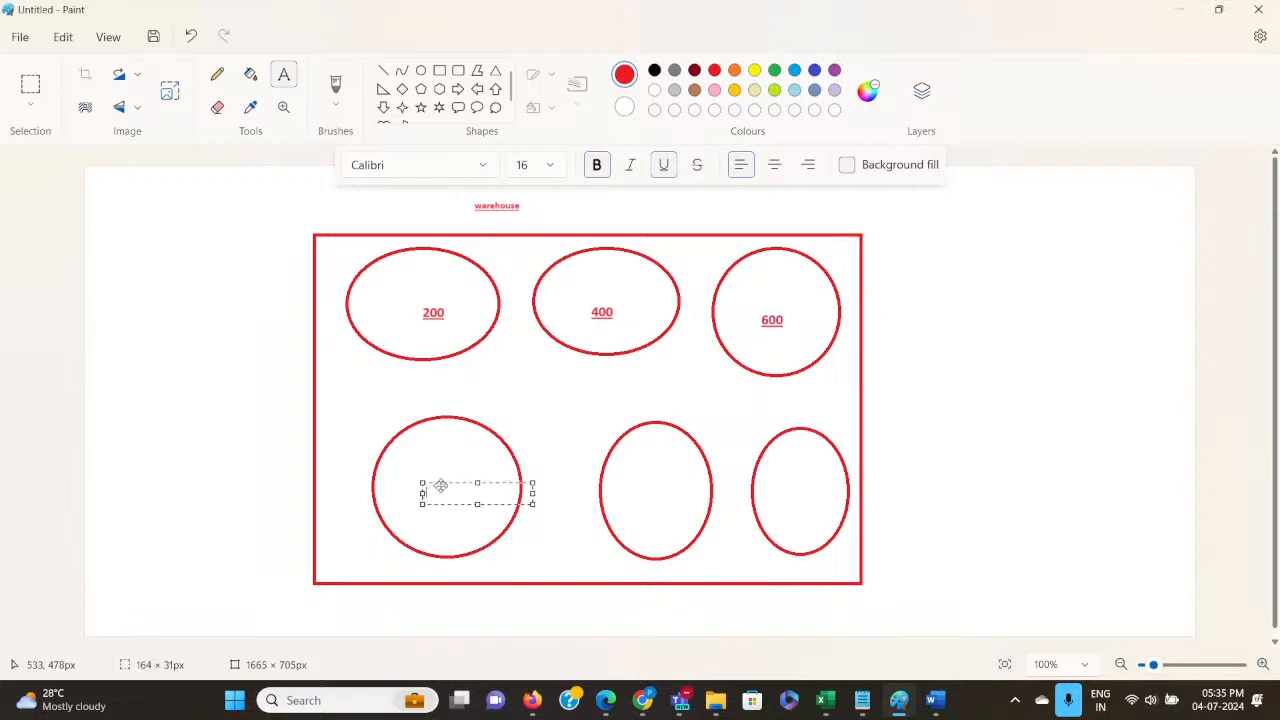
left_click_drag(440, 485, 434, 494)
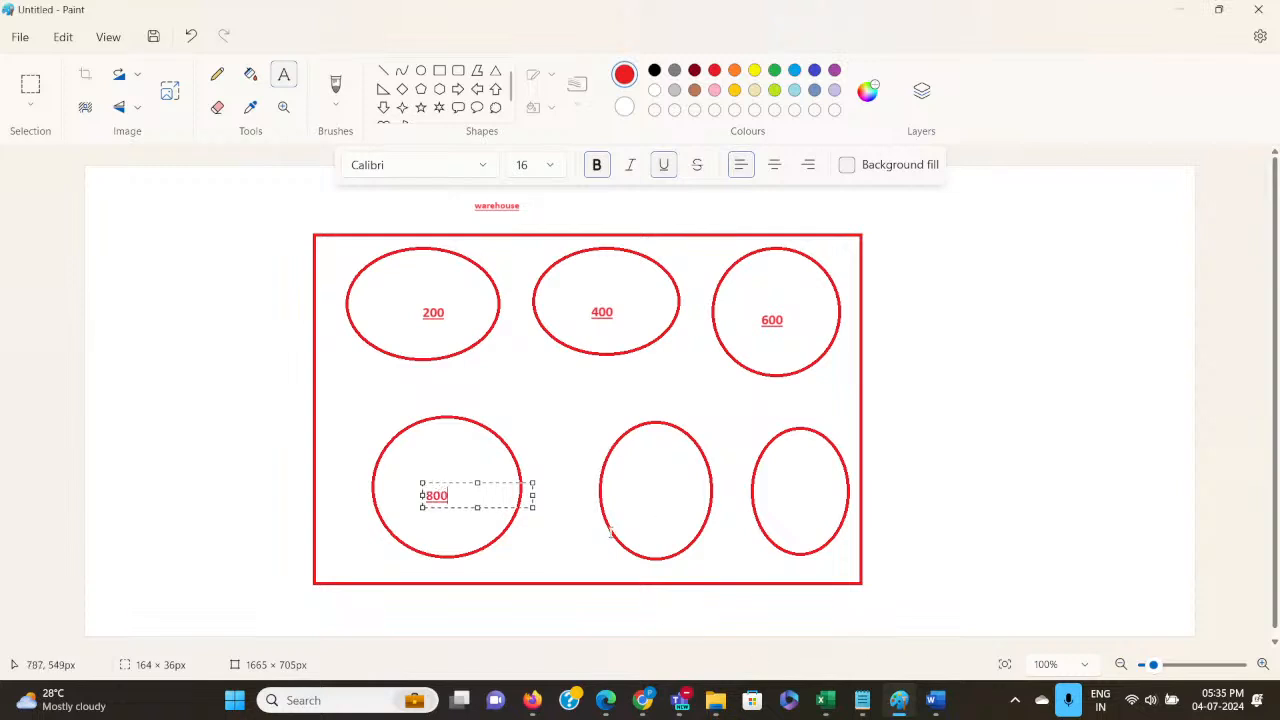
left_click(639, 499)
type("1000")
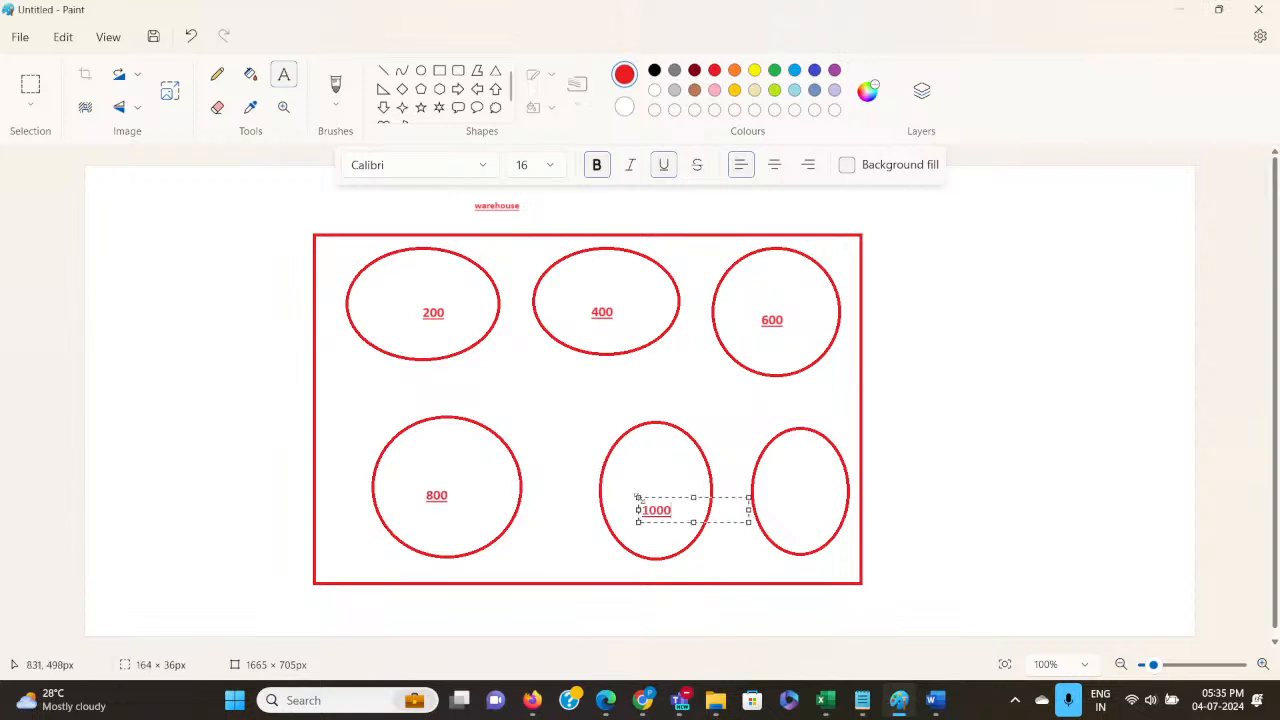
left_click(803, 498)
left_click(803, 498)
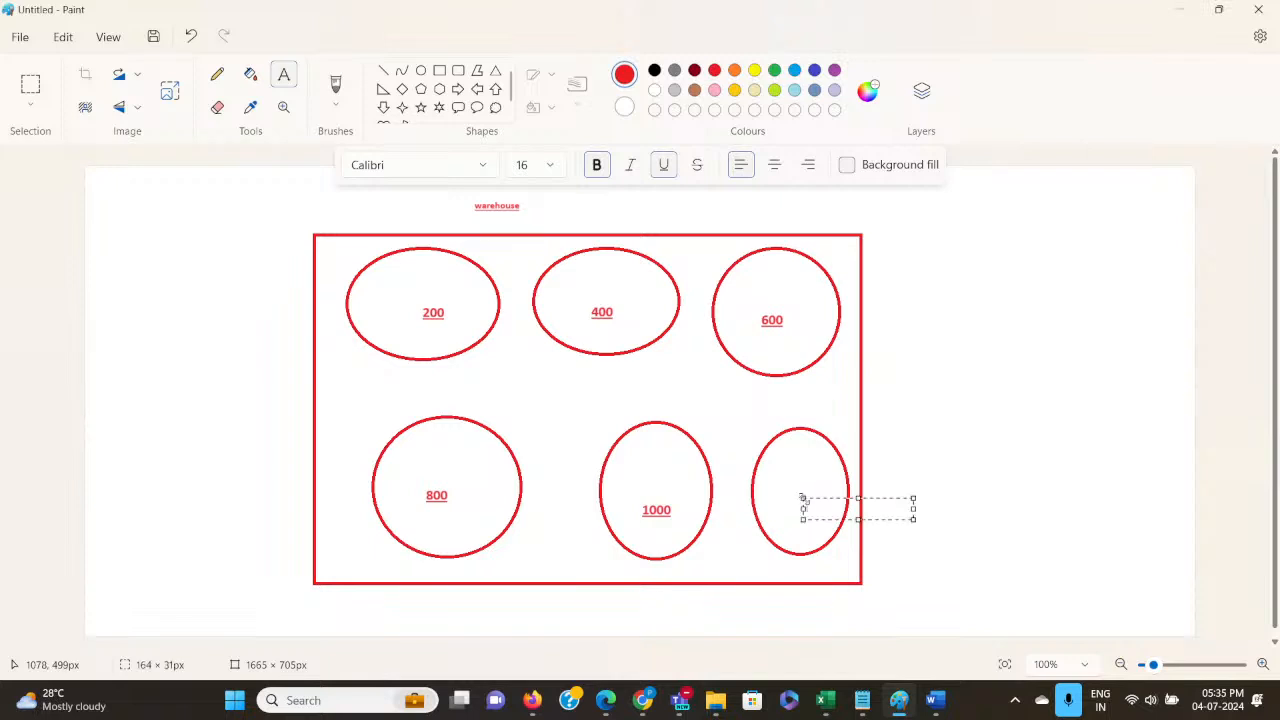
type("1200")
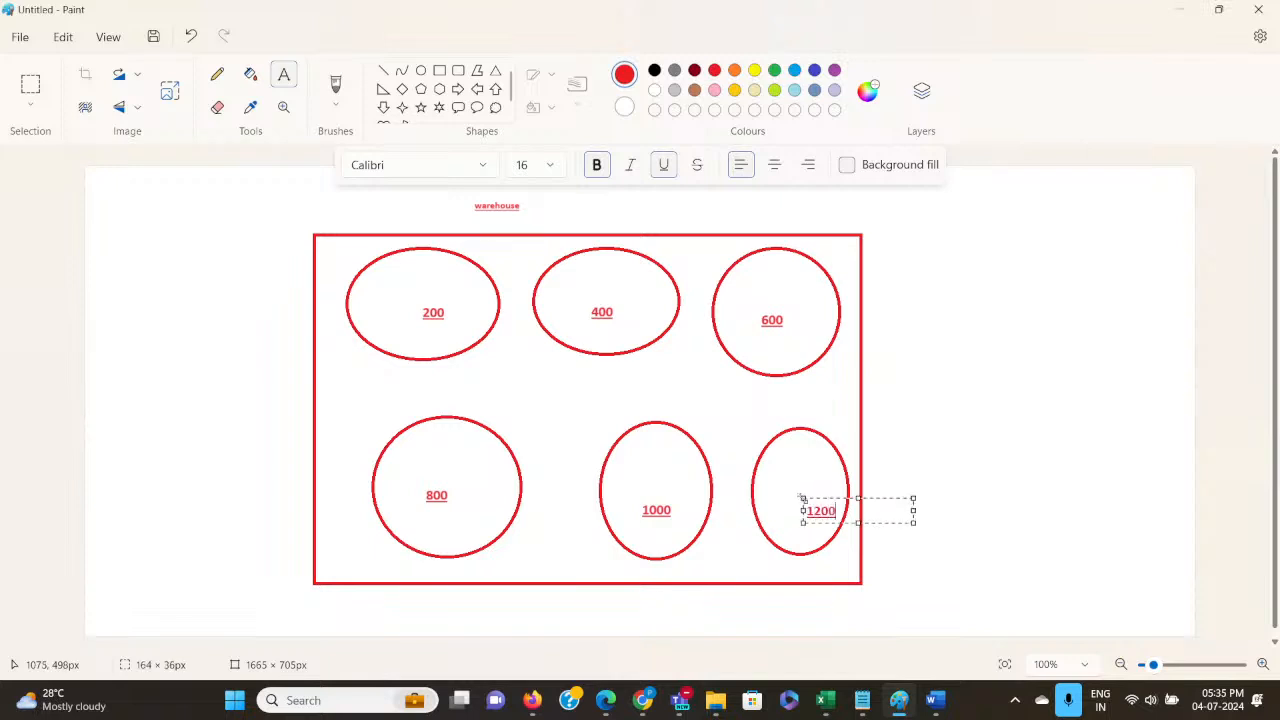
left_click(910, 398)
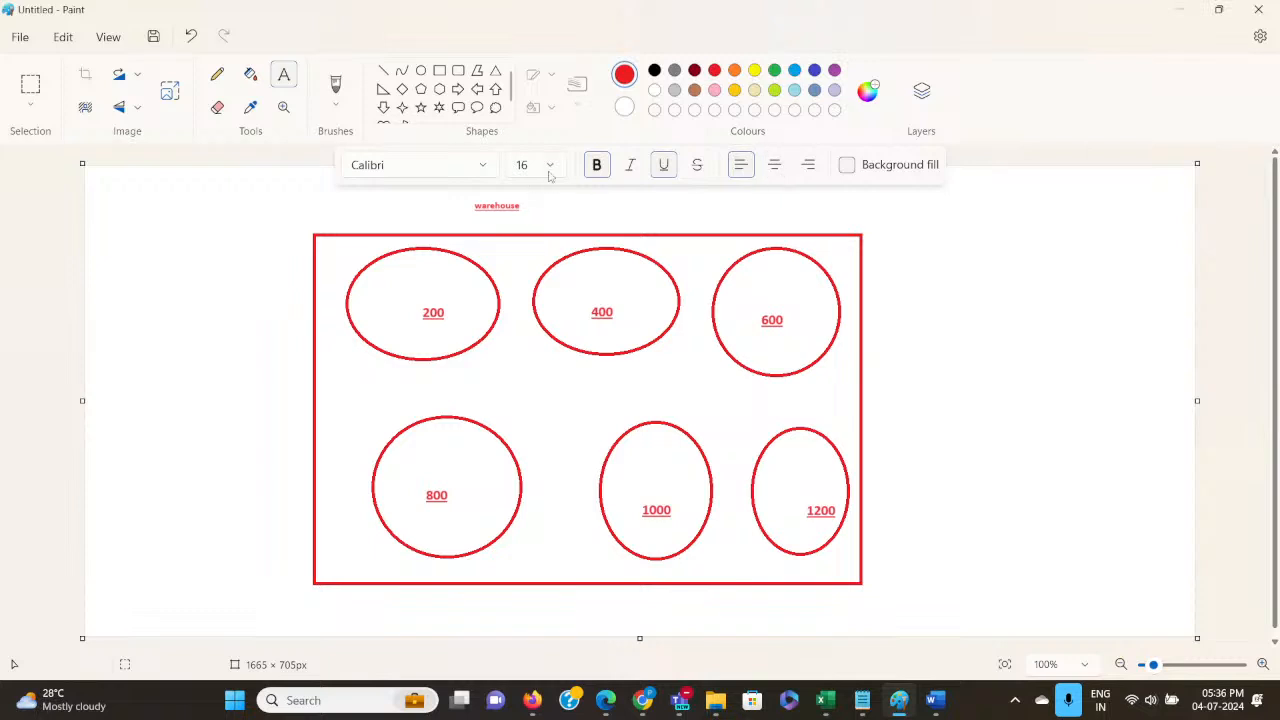
Add the text "4200" in the blank area to the right of the warehouse rectangle.
left_click(283, 78)
left_click(950, 368)
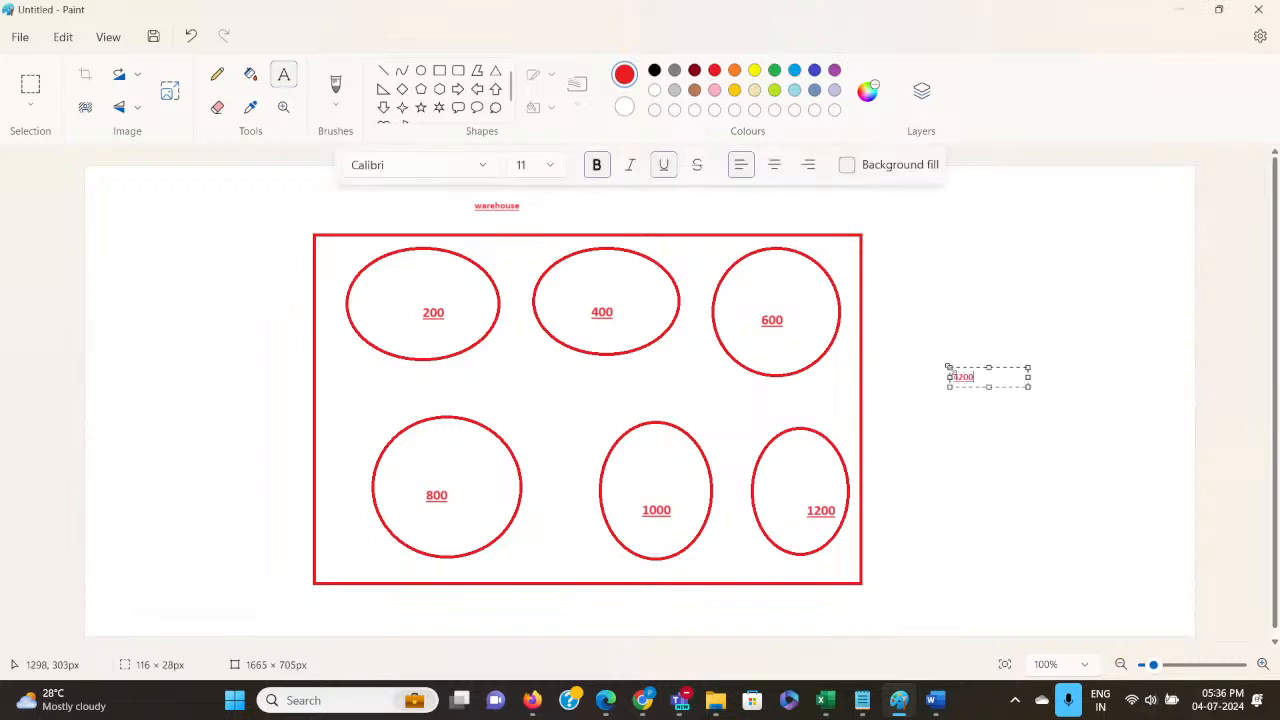
left_click(1160, 440)
Write "totral expense" above the 4200 text, beside the rectangle's upper right corner, at font size 20.
left_click(967, 256)
left_click_drag(967, 256, 891, 258)
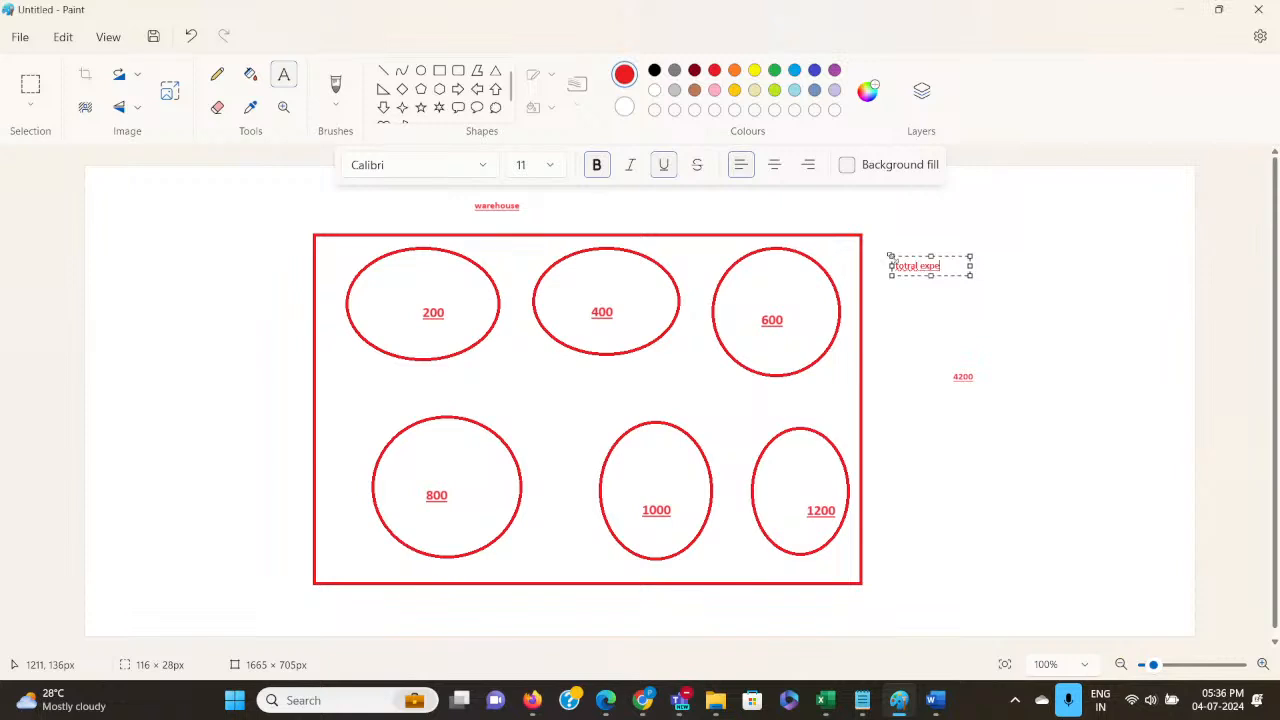
key("ctrl+shift+Left")
left_click(549, 165)
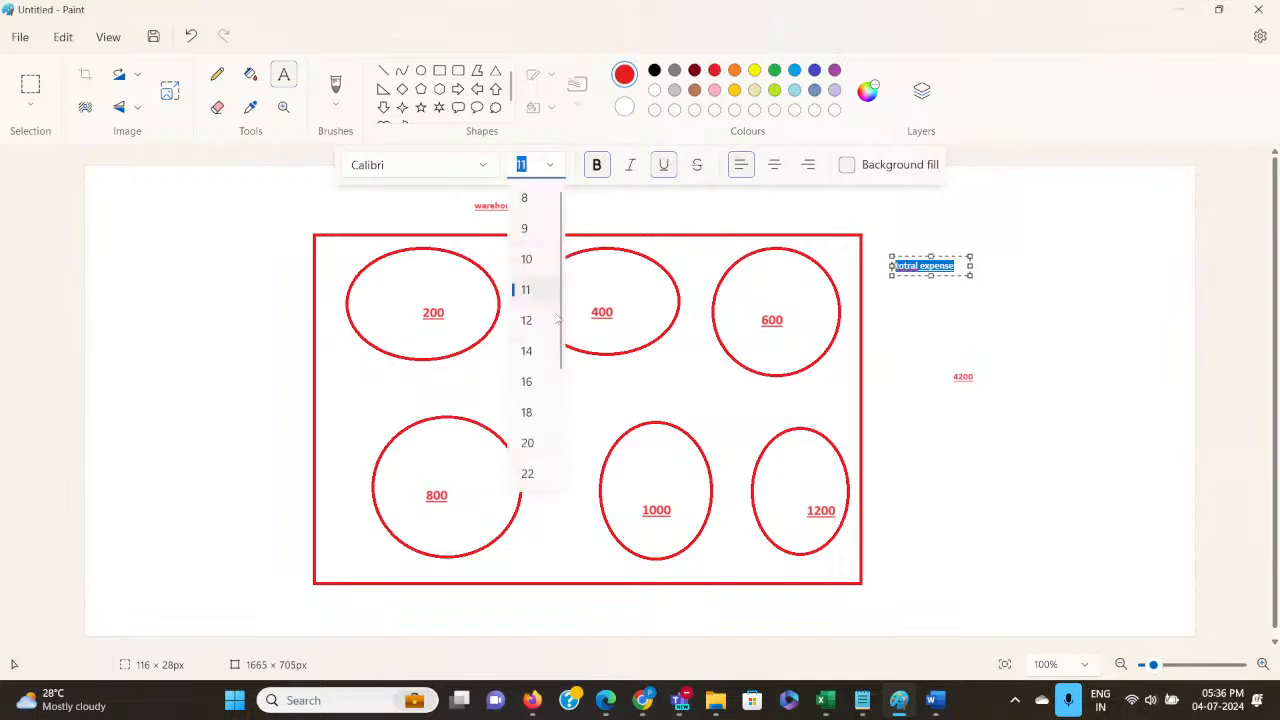
left_click(527, 444)
left_click(958, 291)
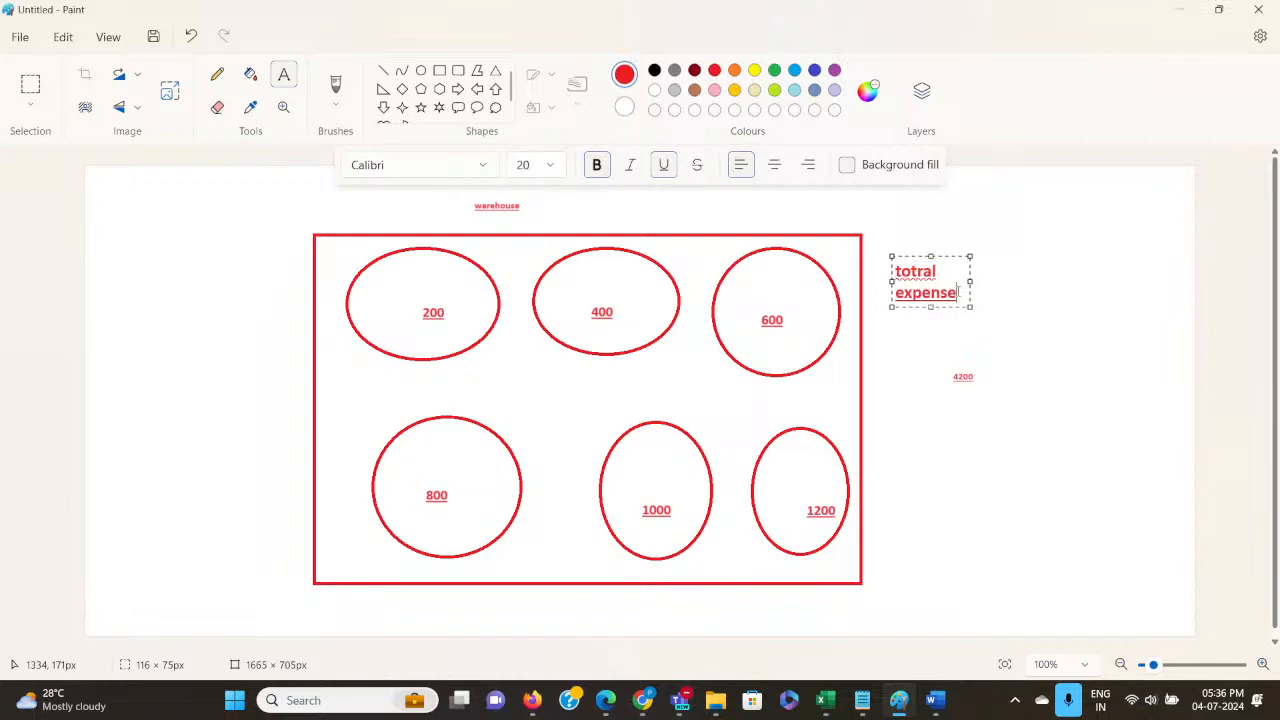
Add "= 100000" on a new line below the expense text and finish that text box.
key("Return")
type("=")
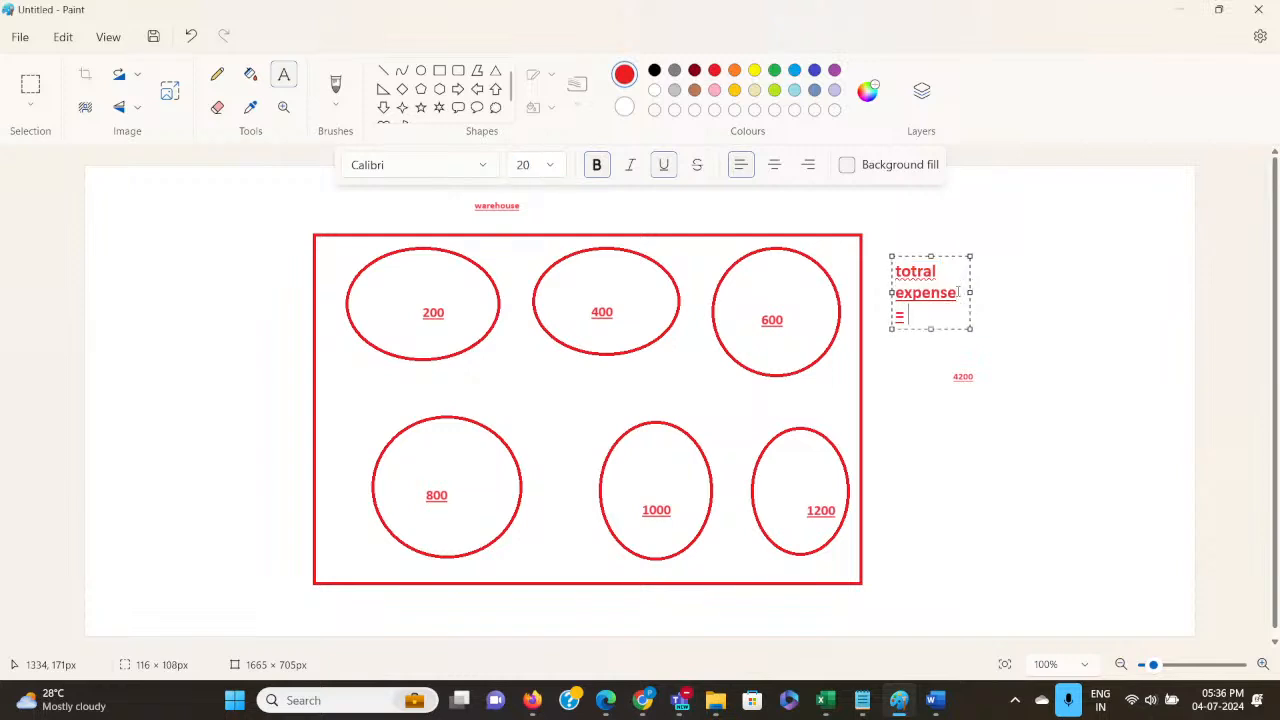
type(" 100000")
left_click_drag(1000, 488, 1137, 511)
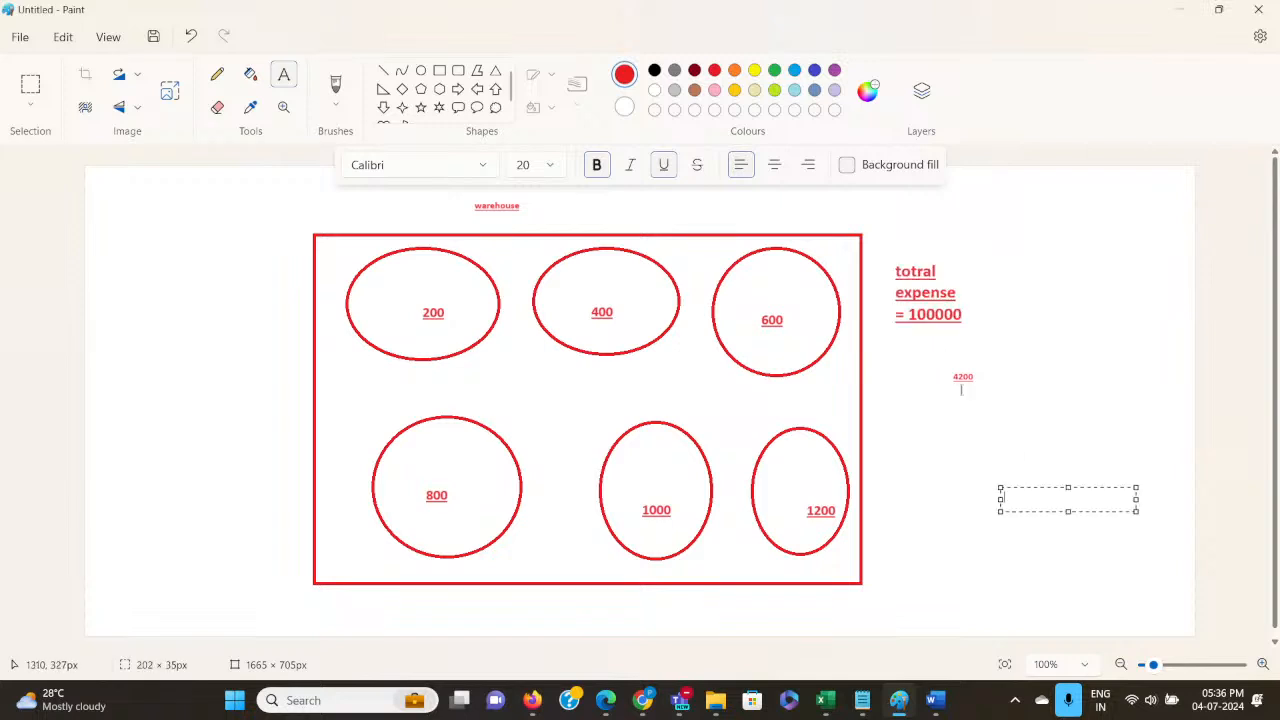
Add the text "laptop" at size 20 inside the oval labelled 200.
left_click(404, 288)
left_click(404, 289)
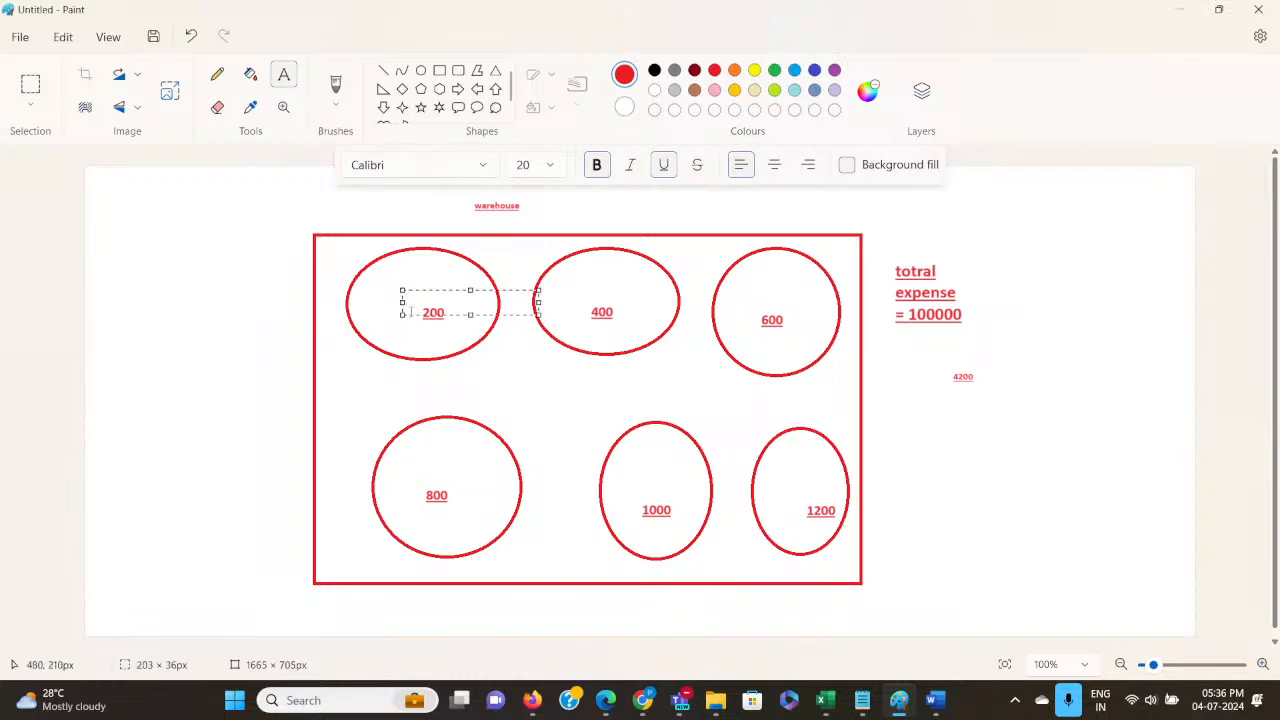
type("1000")
key("BackSpace")
key("BackSpace")
key("BackSpace")
key("BackSpace")
type("lapt")
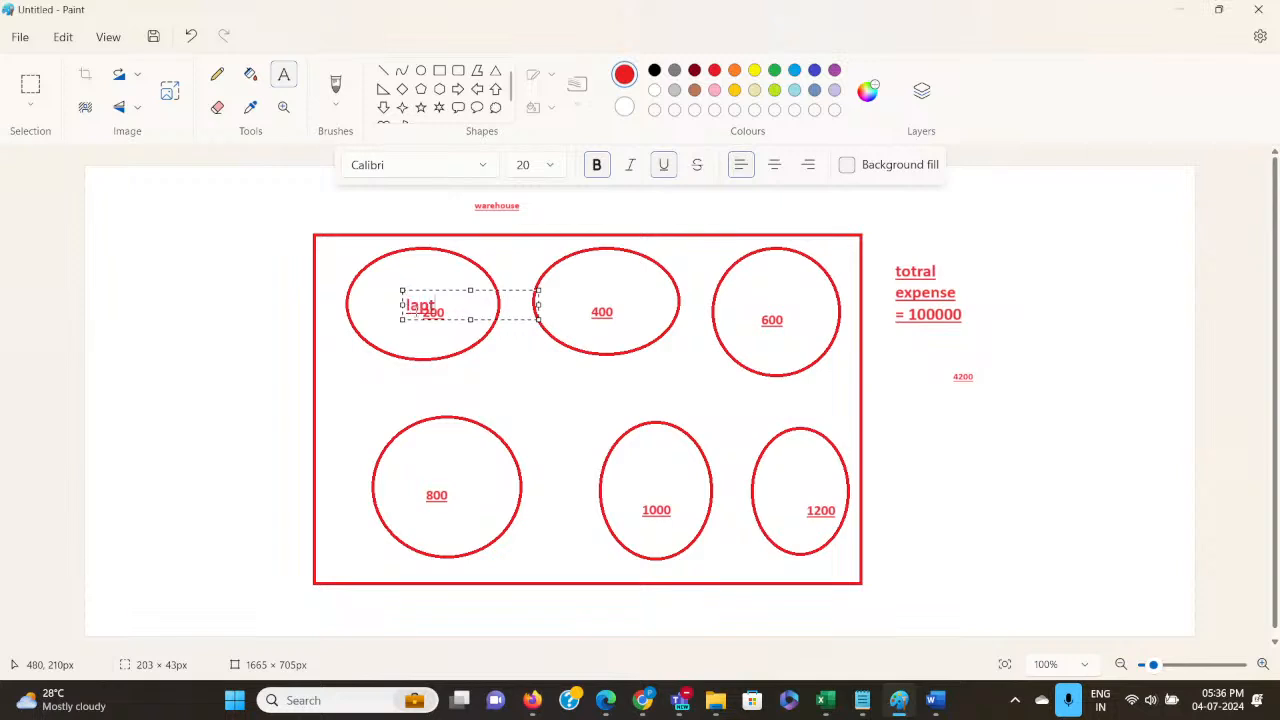
type("op")
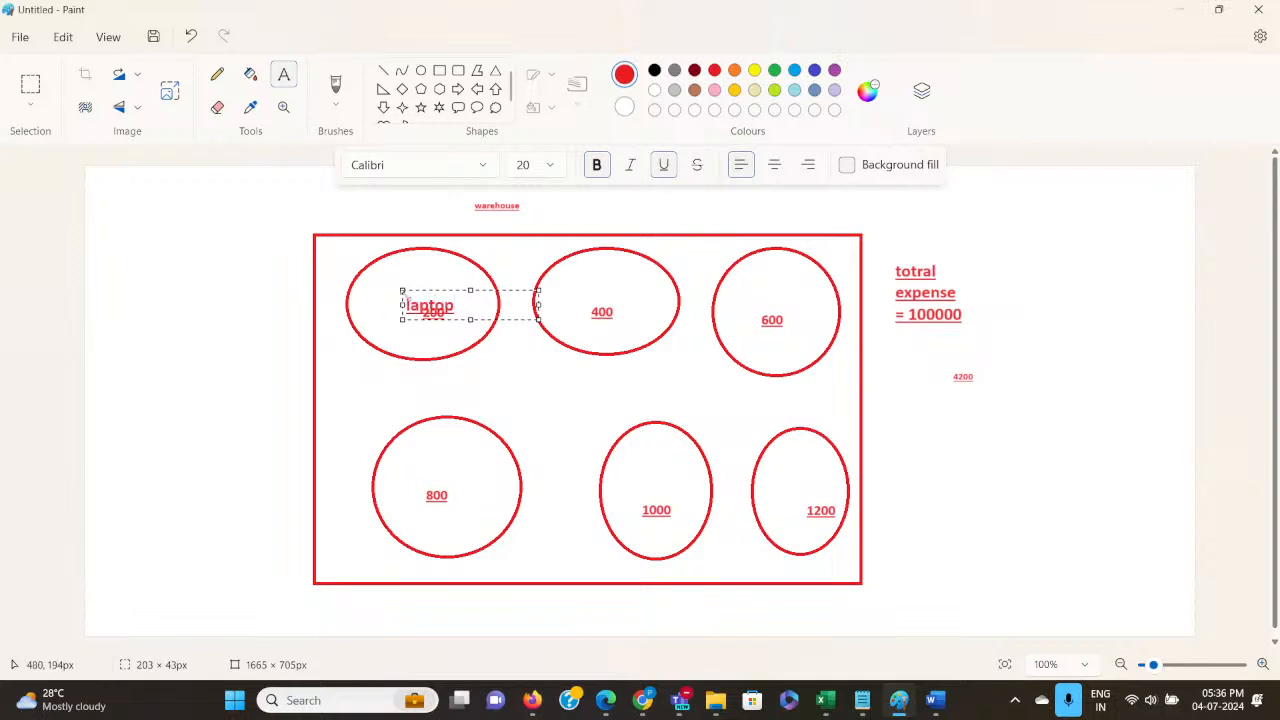